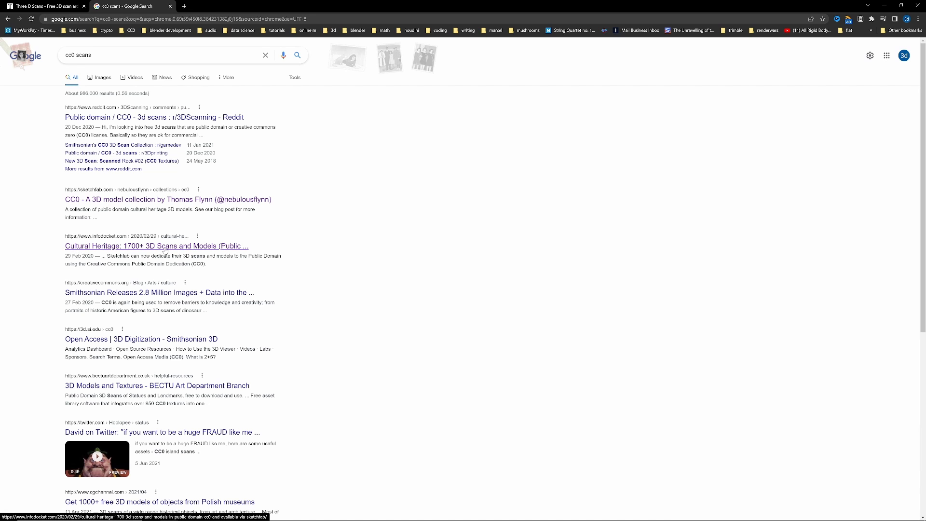
- Open the "Cultural Heritage: 1700+ 3D Scans and Models" article and look through its list of public-domain collections
click(74, 248)
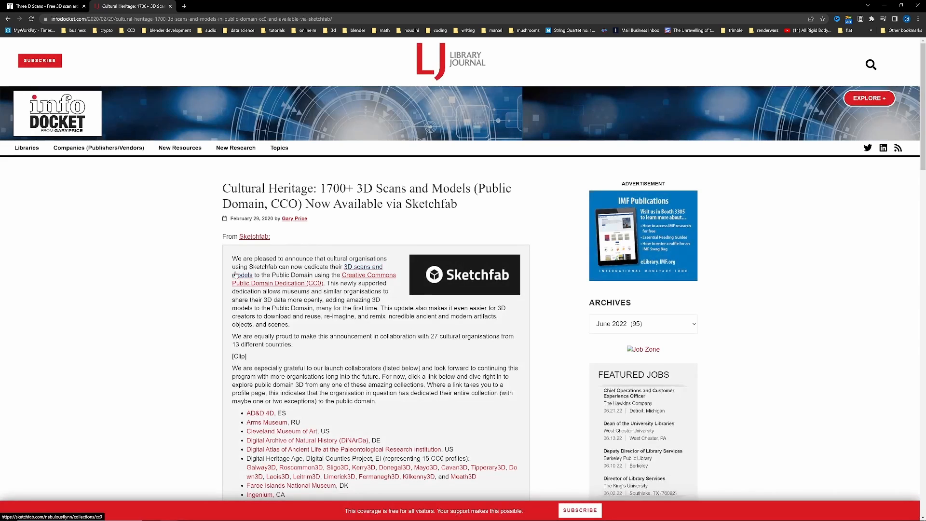
scroll(235, 273, down, 4)
scroll(258, 264, up, 1)
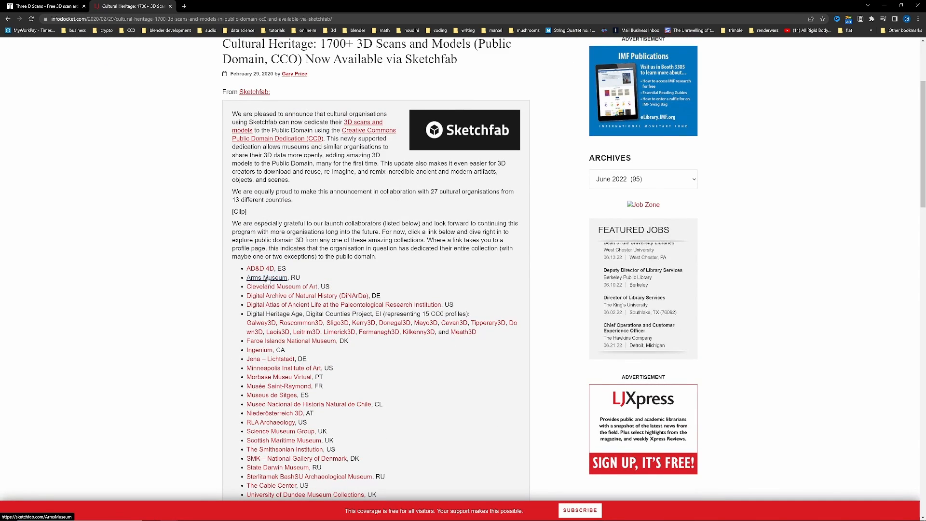
scroll(232, 288, down, 5)
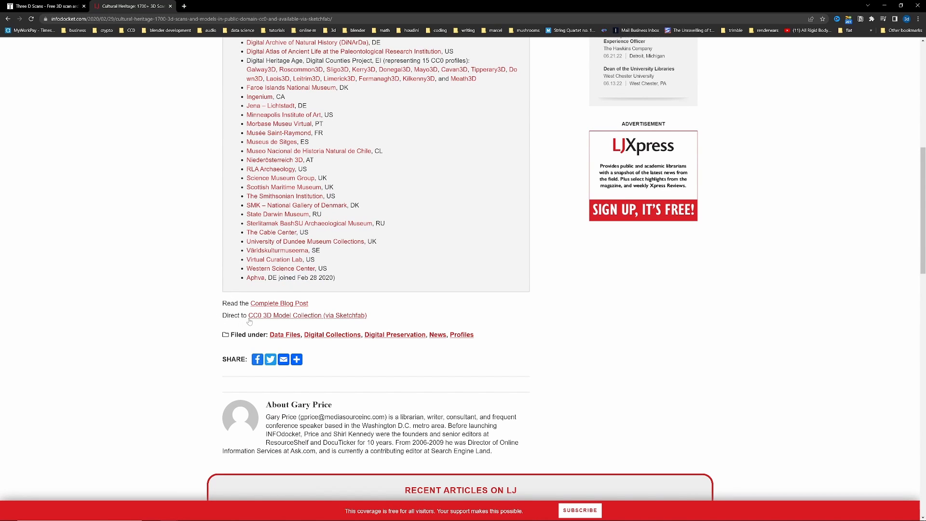
- Browse the CC0 3D Model Collection on Sketchfab and open the download for the Hussar half-armour model
click(321, 316)
scroll(361, 328, down, 8)
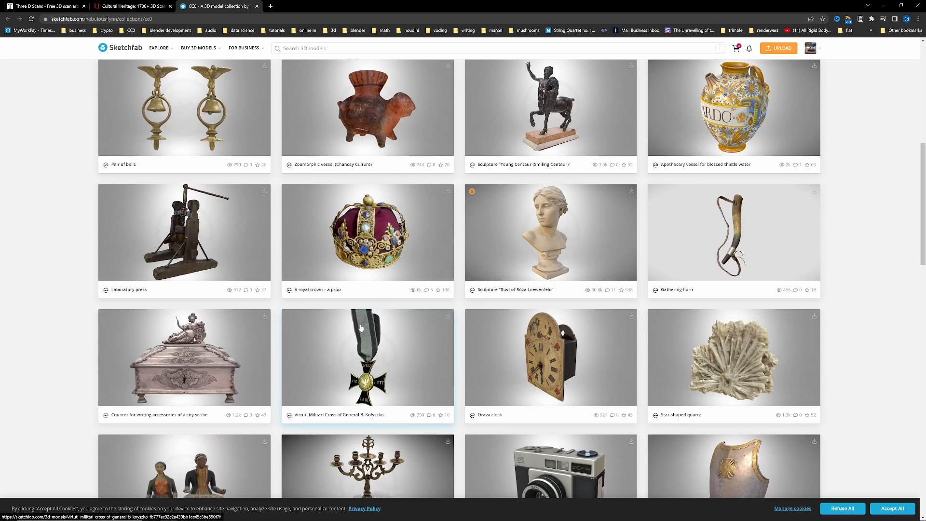
scroll(361, 328, down, 18)
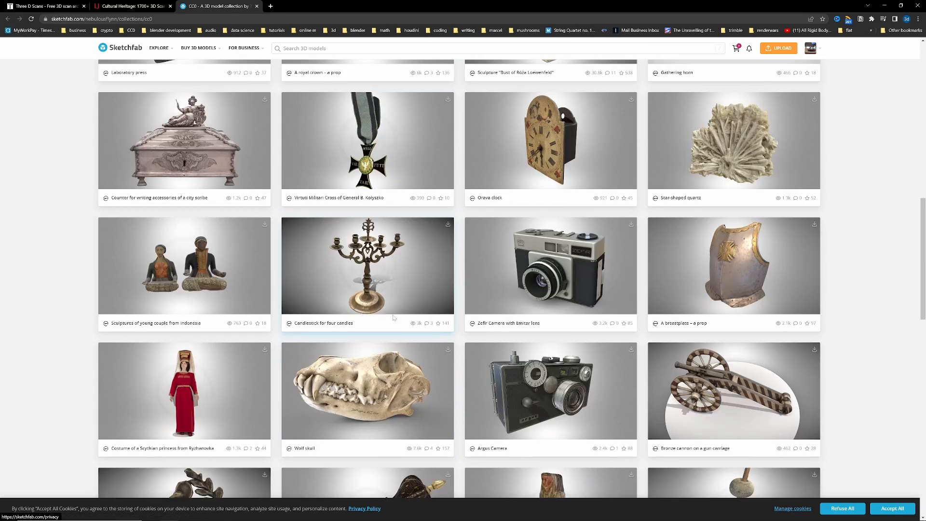
scroll(458, 326, down, 5)
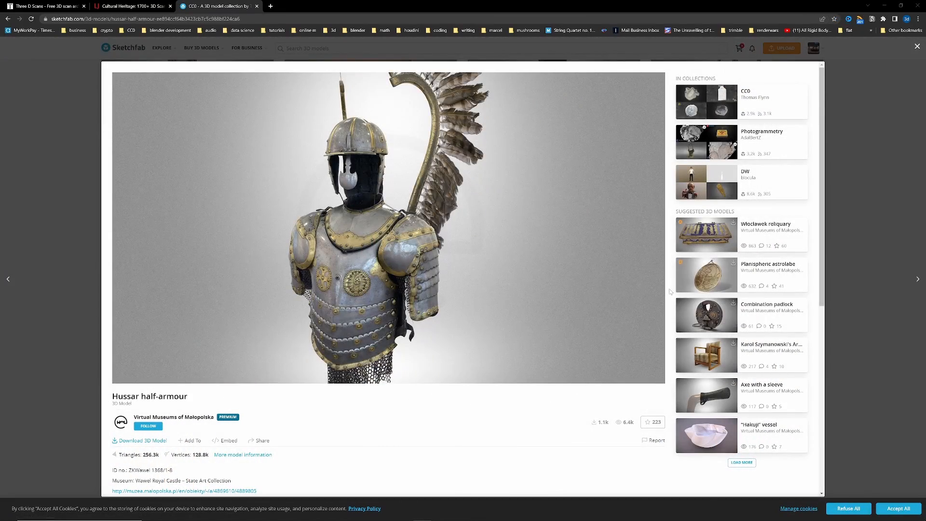
click(141, 443)
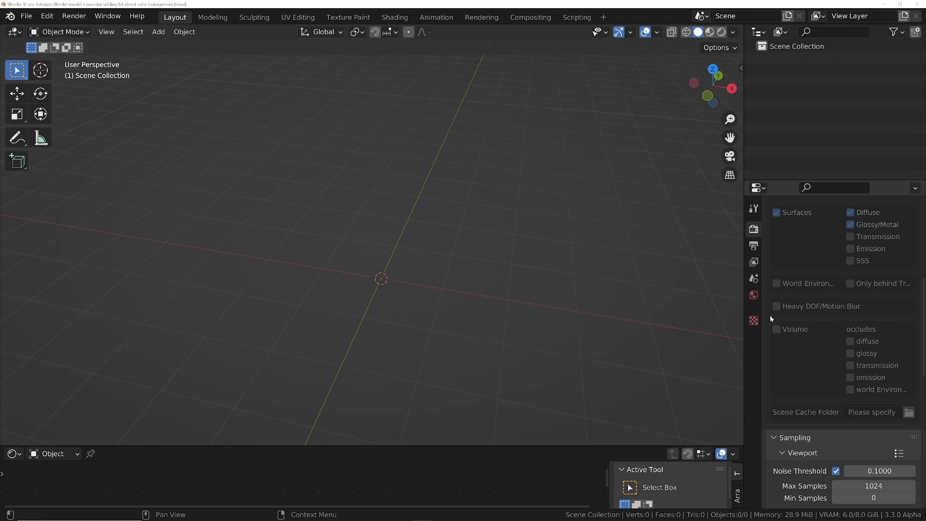
- In Blender, set the View Transform to Standard in the scene's color management settings
scroll(783, 416, down, 15)
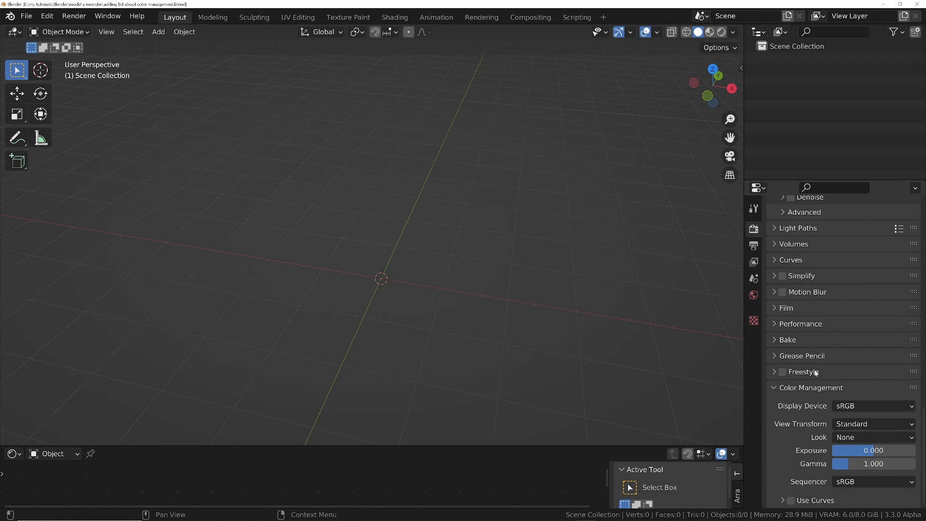
click(867, 422)
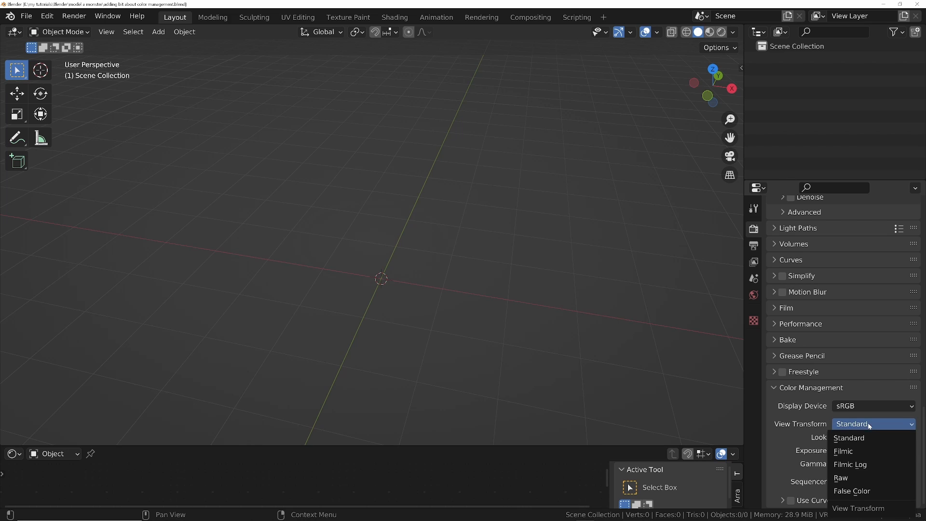
click(856, 449)
click(857, 439)
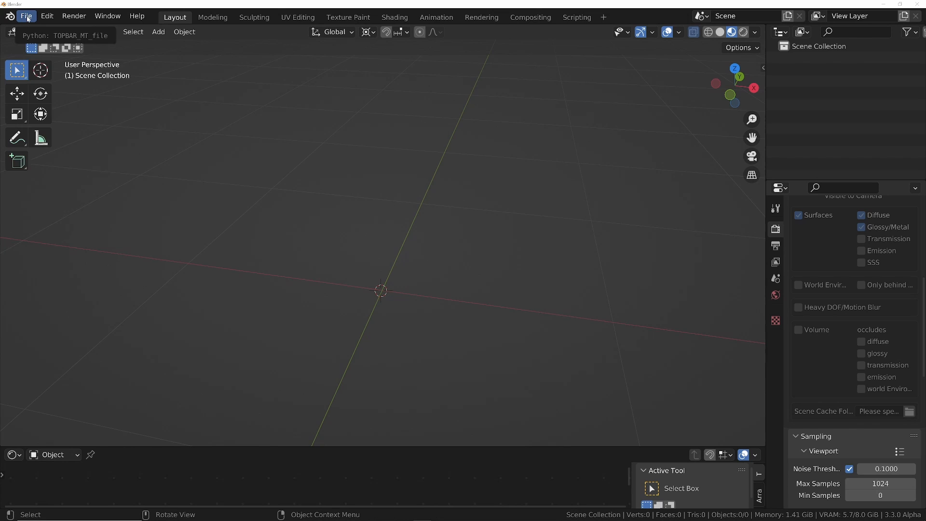
- Import the glTF 2.0 file scene.gltf from the golden_eagle folder
click(26, 16)
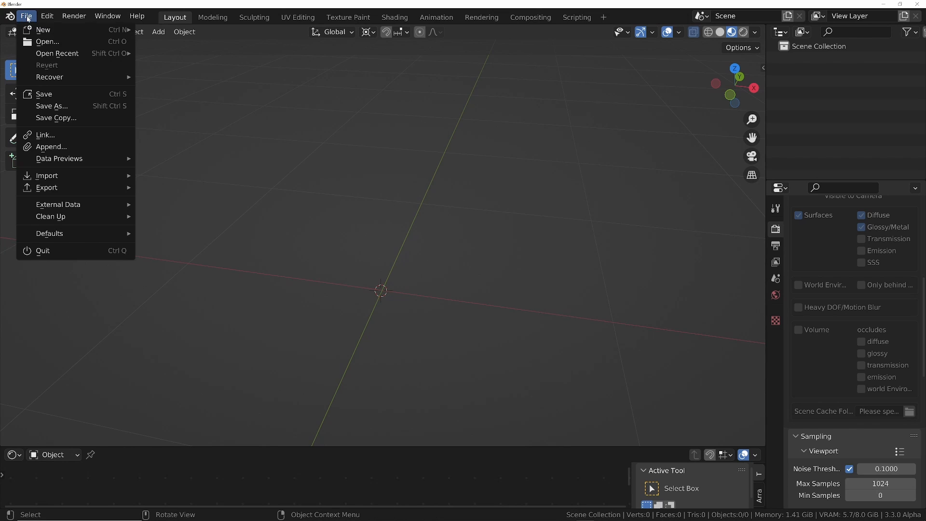
mouse_move(72, 175)
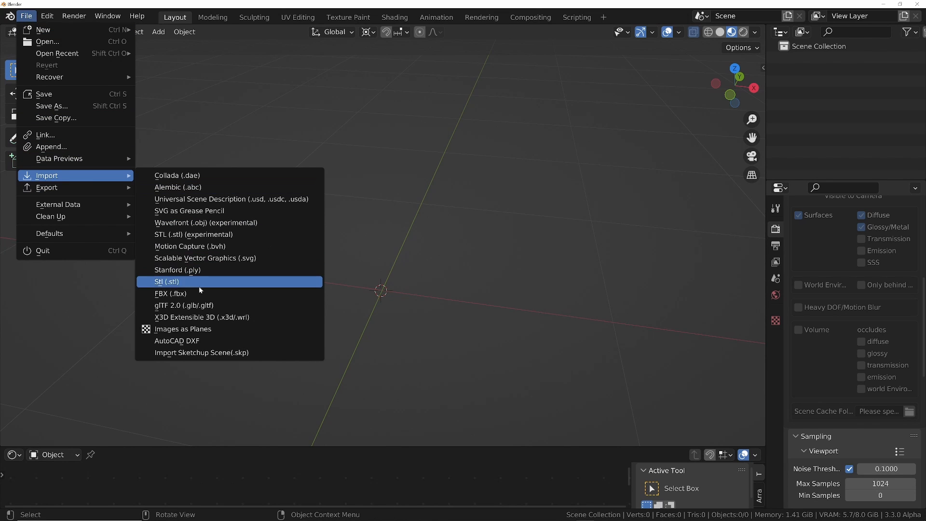
click(201, 307)
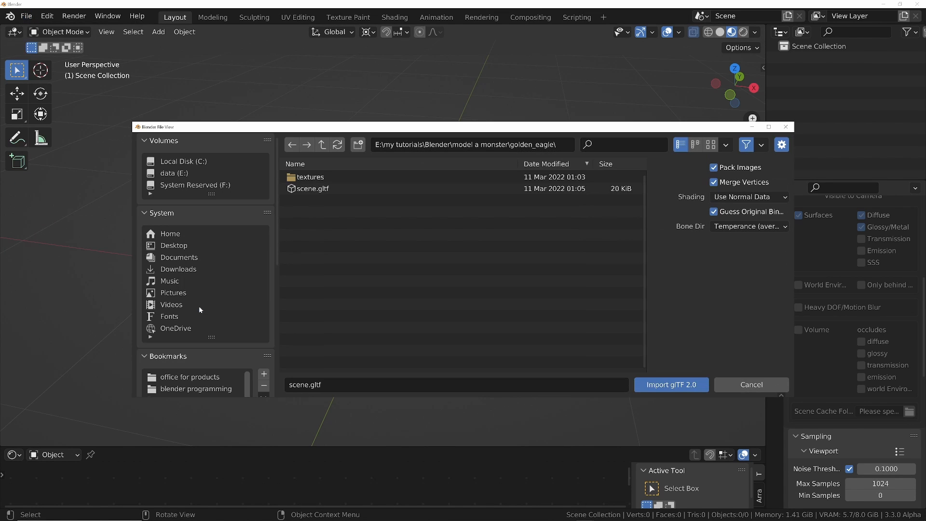
click(302, 189)
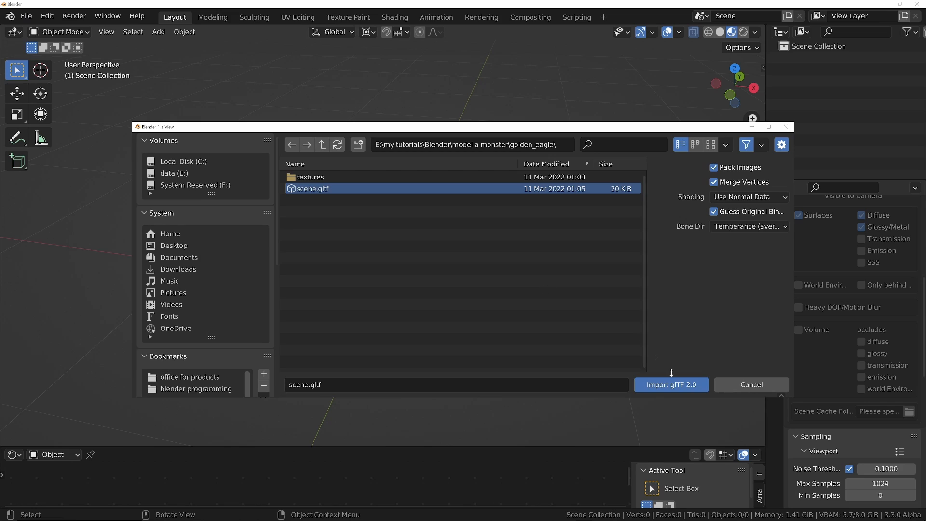
click(685, 385)
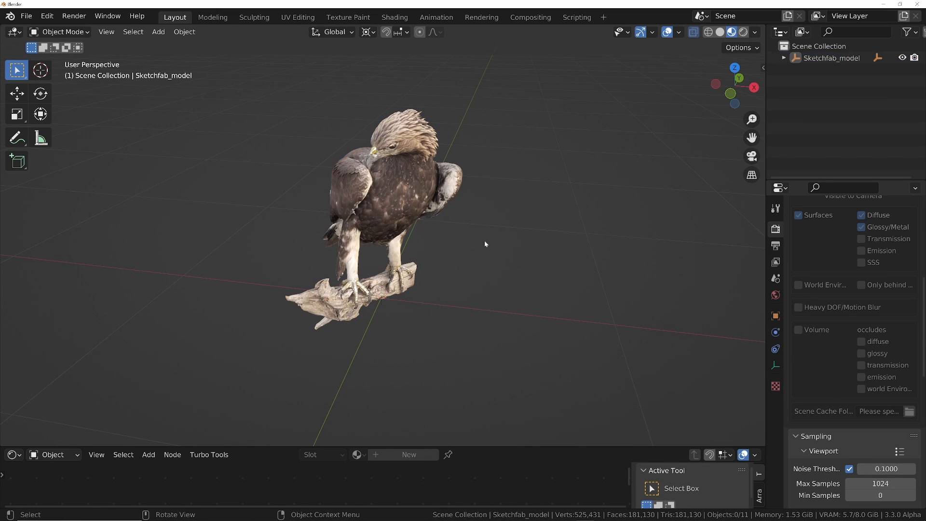
- Select two pieces of the imported eagle in turn and try moving each one to check that they are separate
click(414, 194)
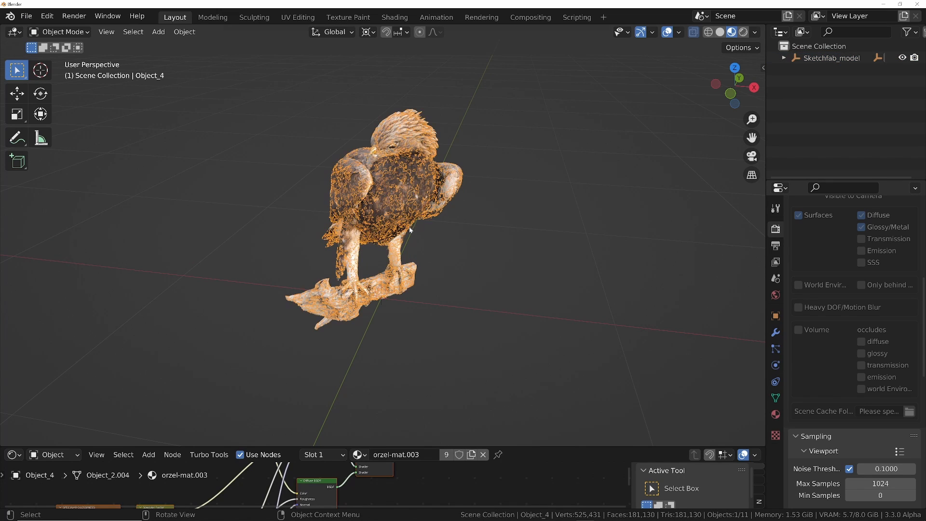
key(g)
key(Escape)
click(413, 174)
key(g)
key(Escape)
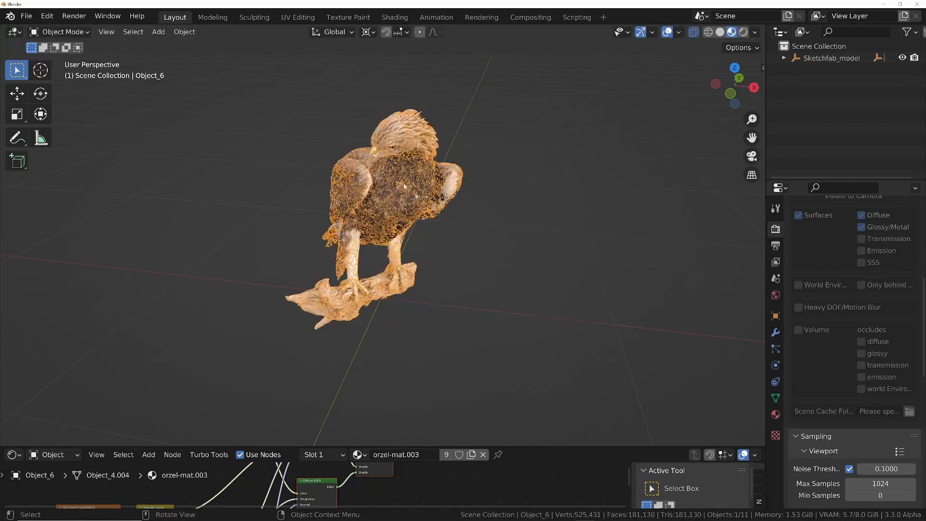
- Select everything in the scene and join the eagle's separate meshes into one object
scroll(404, 186, up, 5)
middle_drag(404, 186, 430, 221)
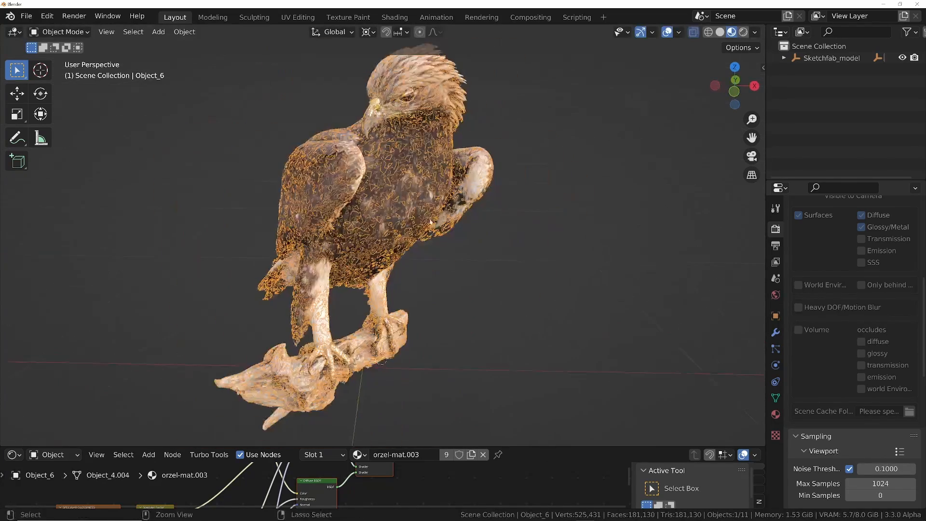
key(a)
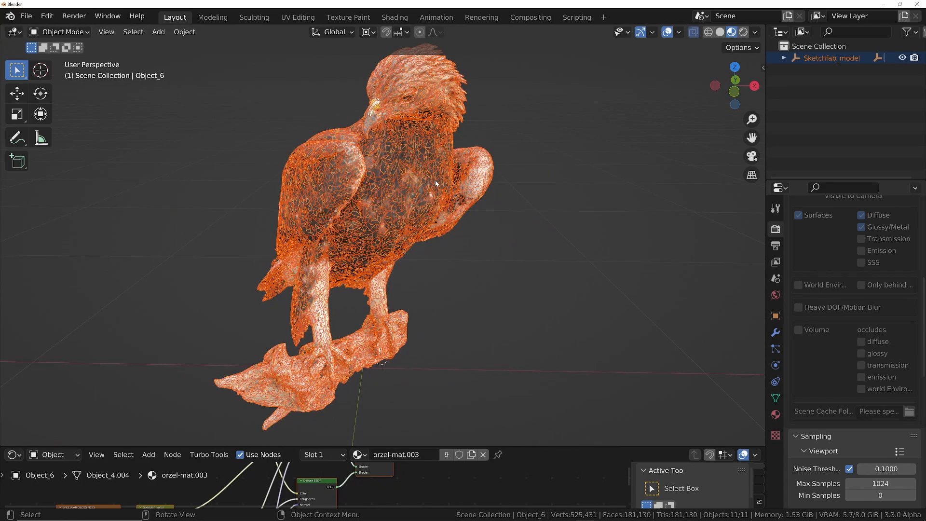
key(ctrl+j)
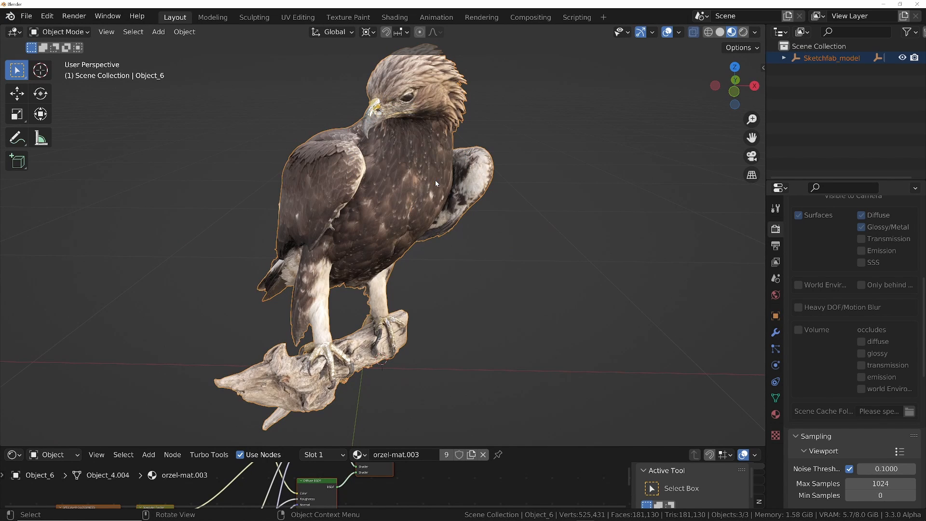
mouse_move(435, 180)
middle_down()
mouse_move(359, 171)
mouse_move(506, 205)
mouse_move(385, 124)
mouse_move(441, 202)
mouse_move(450, 187)
middle_up()
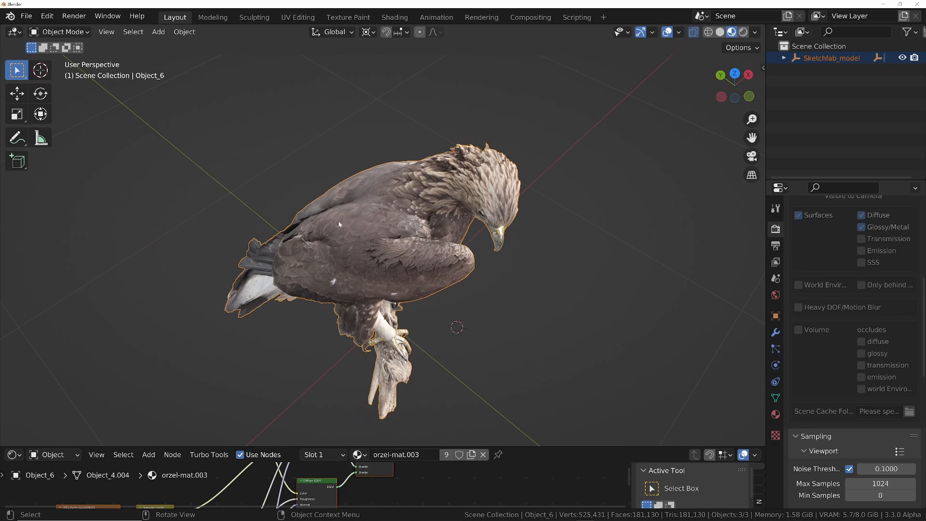
middle_drag(399, 215, 340, 186)
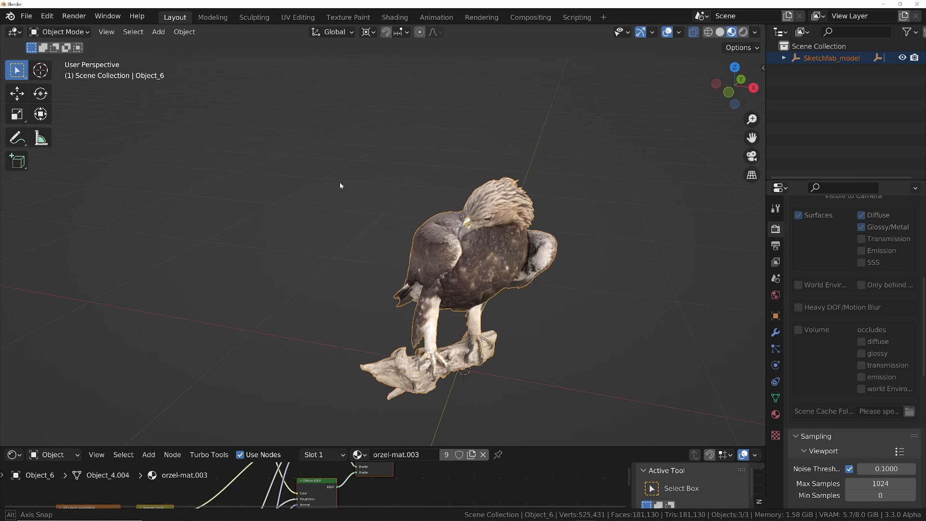
right_click(341, 186)
mouse_move(340, 193)
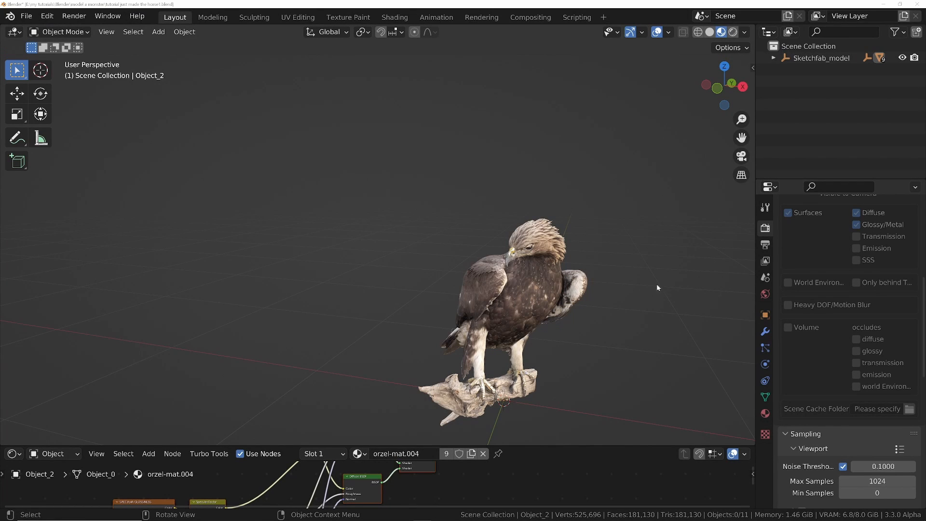
- Expand the Sketchfab_model hierarchy, select the meshes Object_2 through Object_10 and join them into one object
click(775, 58)
click(784, 70)
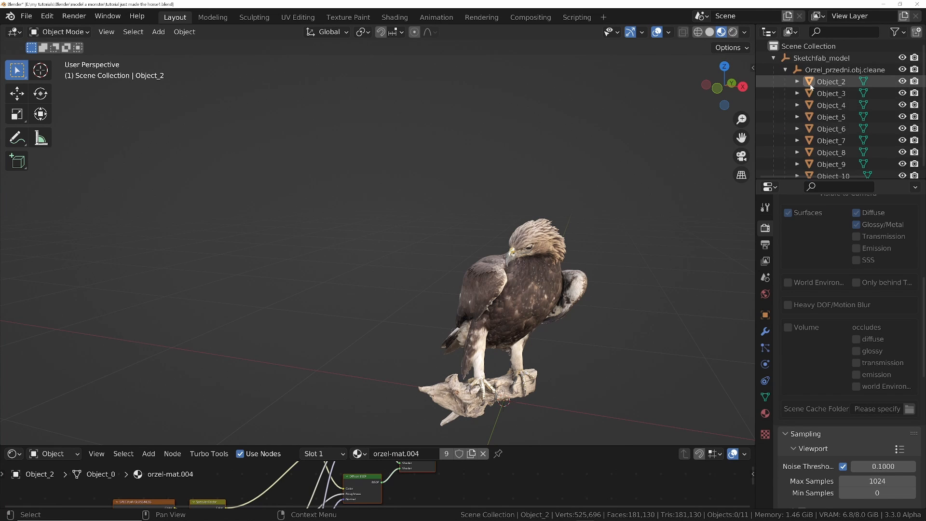
click(835, 86)
scroll(836, 154, down, 1)
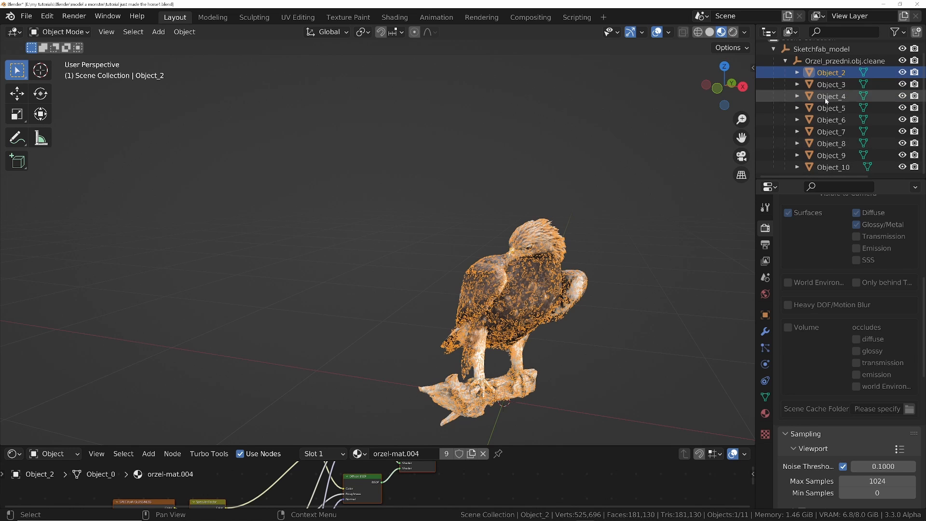
shift+click(836, 168)
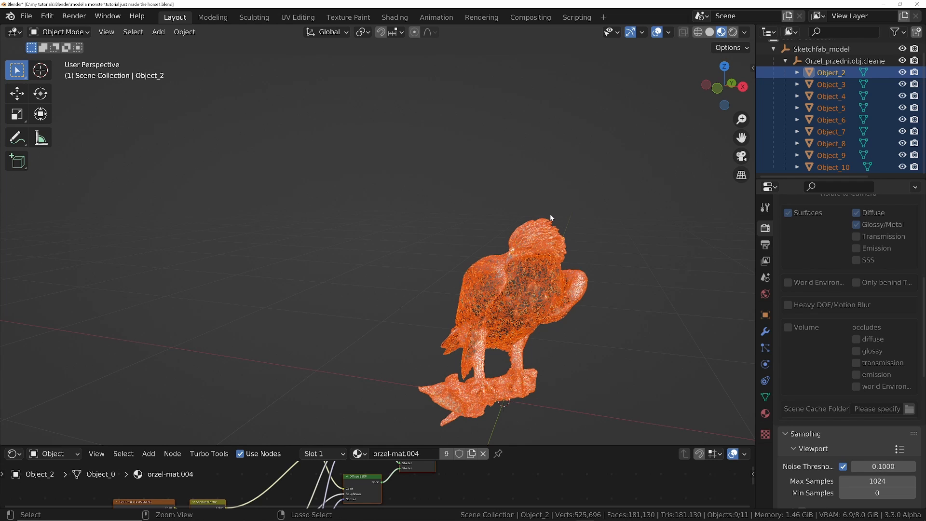
key(ctrl+j)
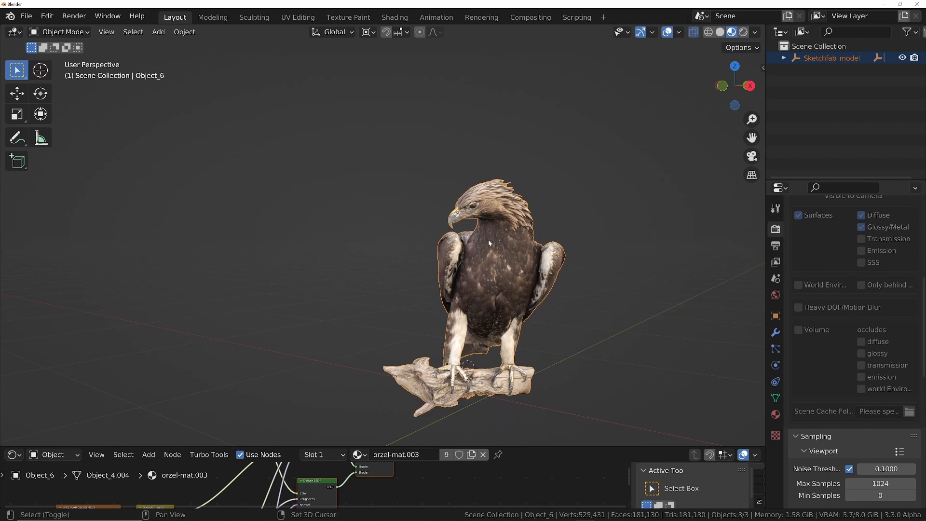
- Switch the joined eagle to Edit Mode and merge all its vertices by distance
key(KP_Decimal)
key(ctrl+Tab)
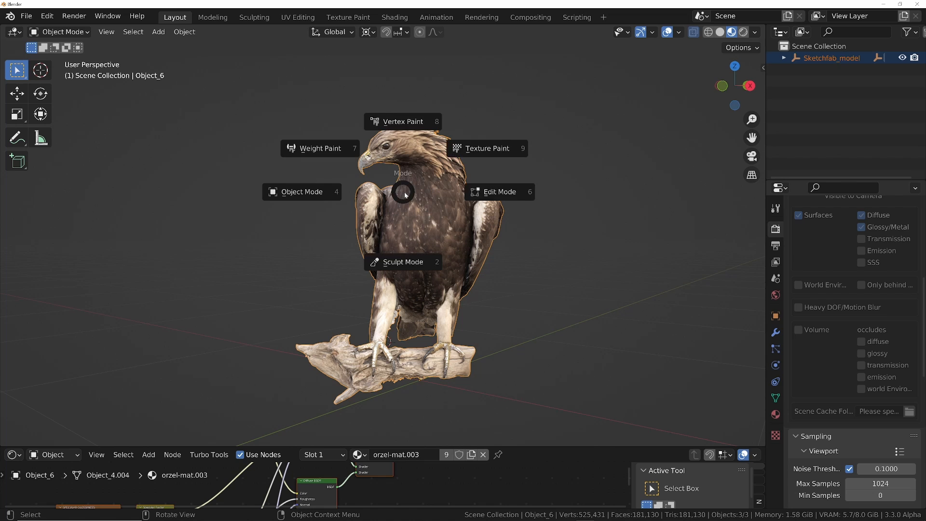
click(517, 192)
middle_drag(516, 192, 471, 204)
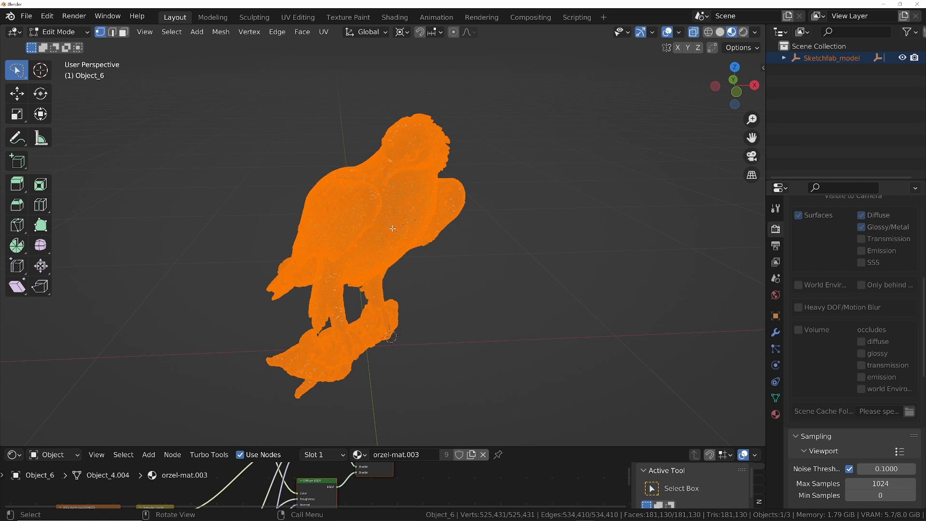
middle_drag(393, 228, 399, 230)
key(m)
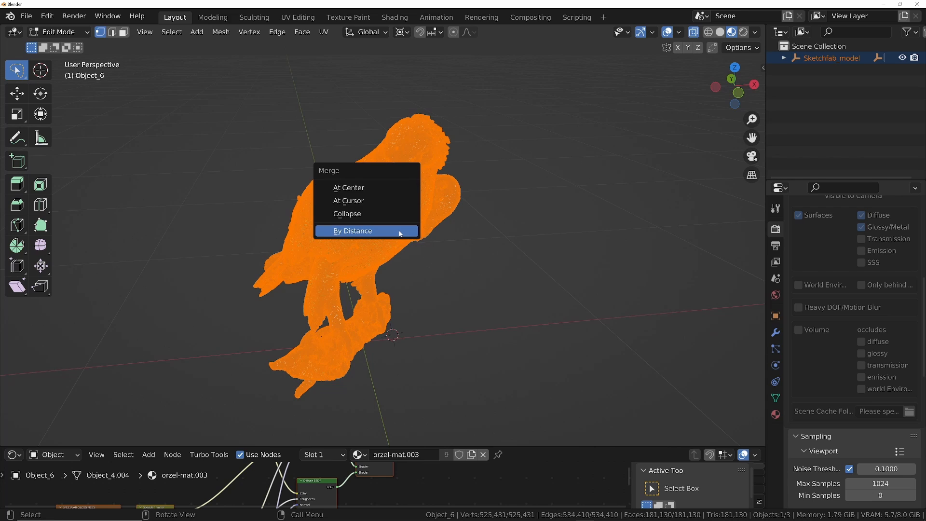
click(362, 232)
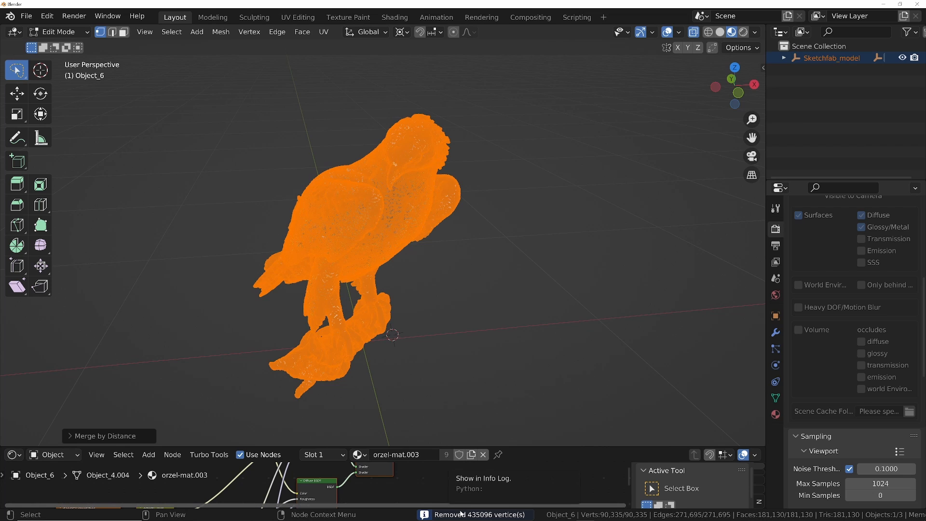
- Look over the merged eagle mesh and return it to Object Mode
middle_drag(341, 192, 302, 190)
middle_drag(468, 213, 443, 209)
scroll(427, 180, up, 3)
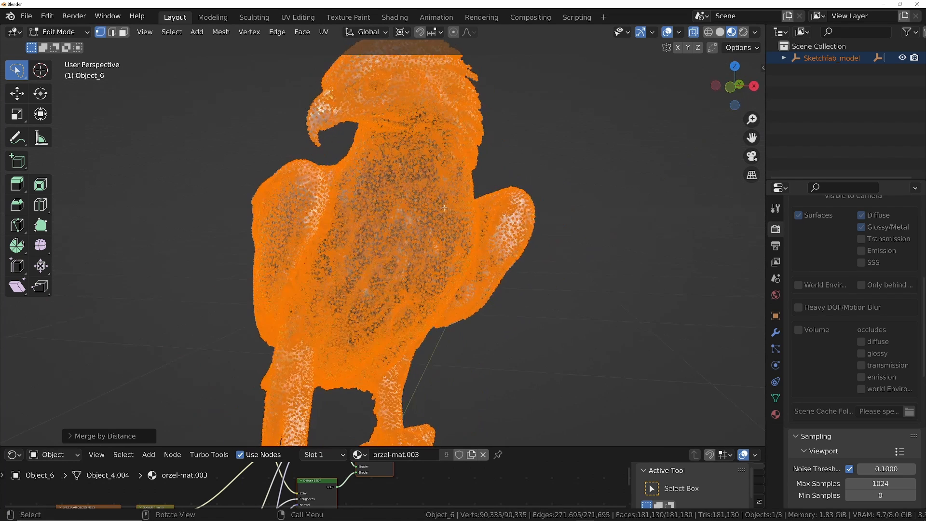
key(ctrl+Tab)
click(360, 222)
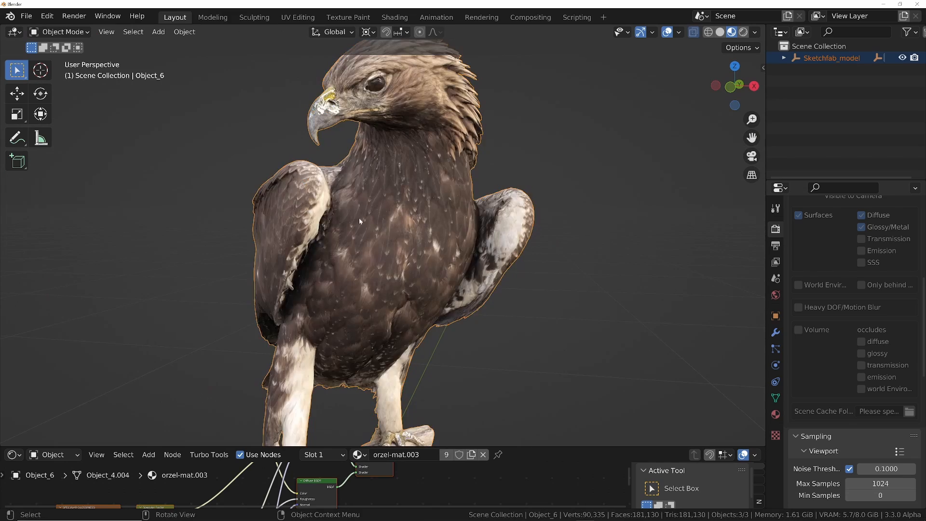
- Enlarge the shader editor so that the node network of the eagle's material orzel-mat.003 can be seen
middle_drag(363, 158, 401, 178)
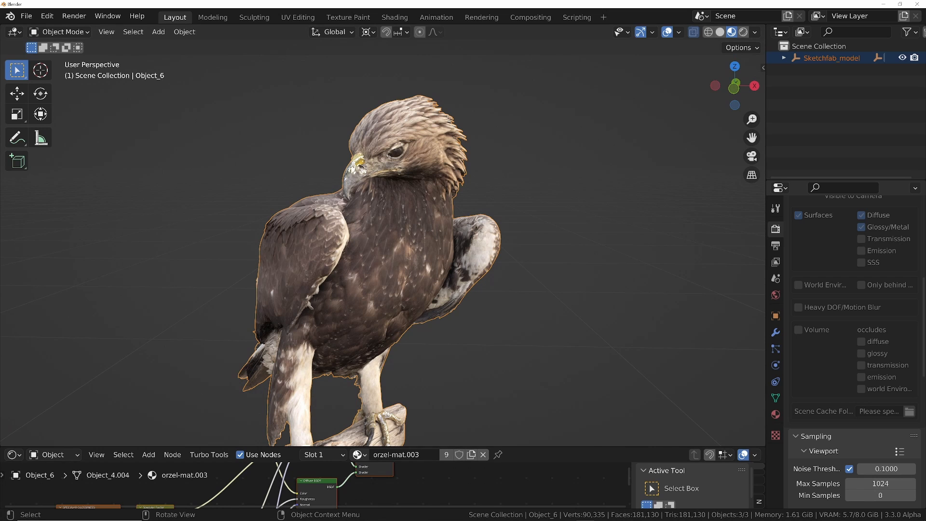
drag(358, 447, 387, 199)
scroll(324, 378, down, 3)
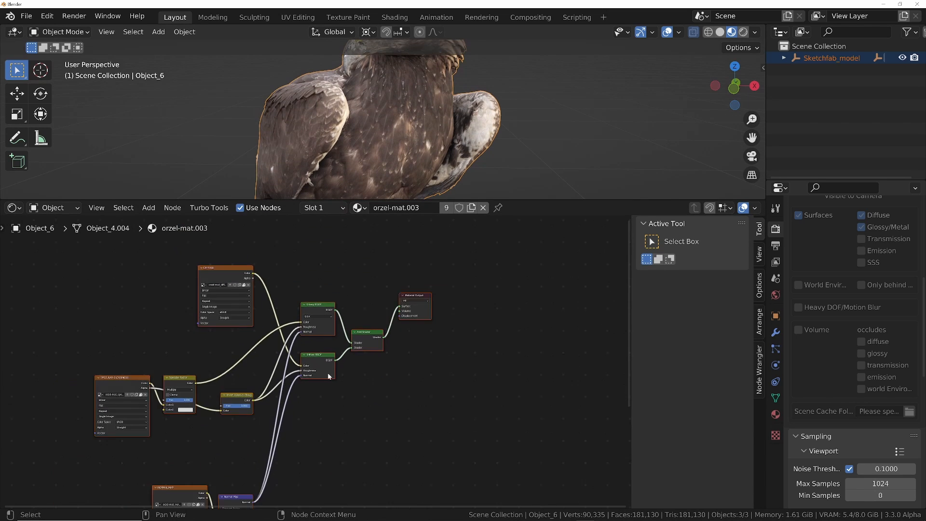
- Look over the eagle material's whole node network and shrink the shader editor to give the 3D viewport most of the space
middle_drag(255, 444, 291, 354)
middle_drag(411, 292, 408, 373)
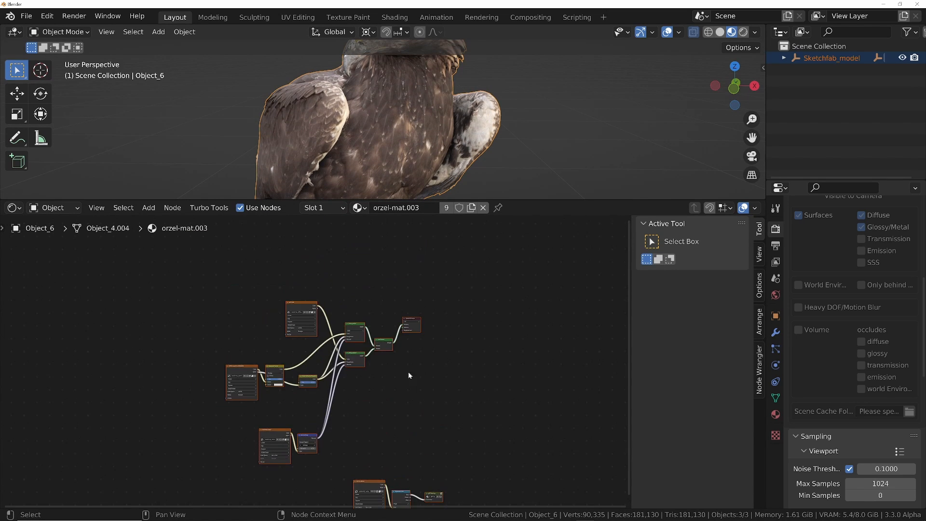
scroll(382, 346, up, 3)
drag(410, 199, 411, 308)
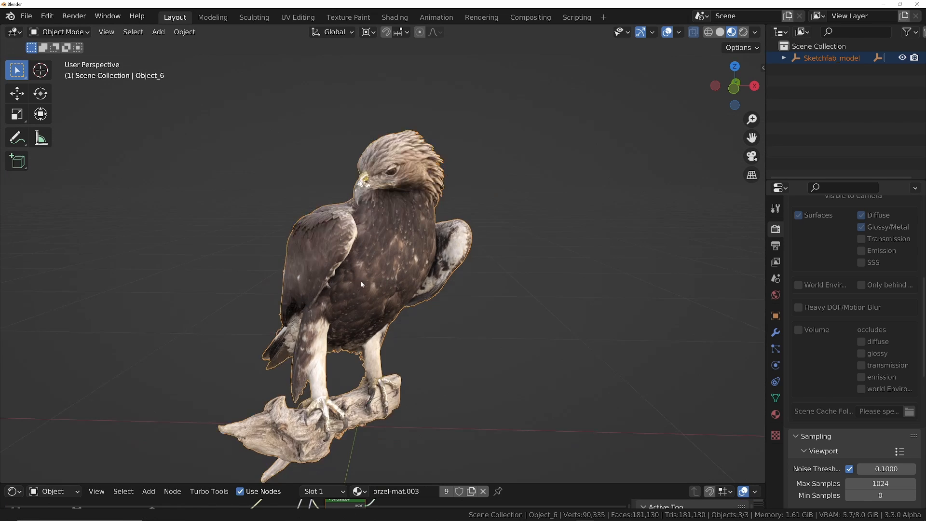
- Switch the joined eagle to Edit Mode and deselect all of its geometry
shift+middle_drag(360, 280, 372, 234)
mouse_move(400, 238)
middle_down()
mouse_move(359, 246)
mouse_move(458, 268)
mouse_move(442, 285)
mouse_move(392, 238)
middle_up()
middle_drag(392, 181, 418, 136)
middle_drag(368, 184, 329, 192)
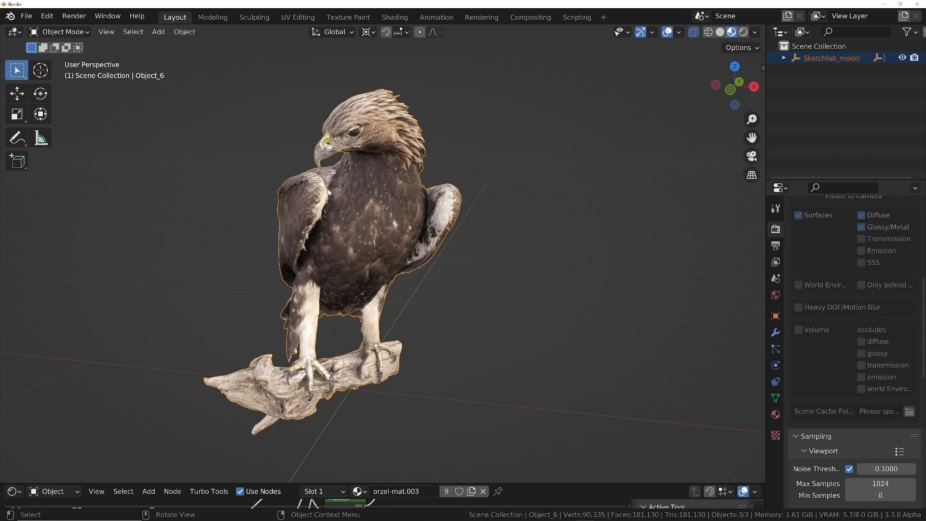
key(ctrl+Tab)
click(548, 190)
key(alt+a)
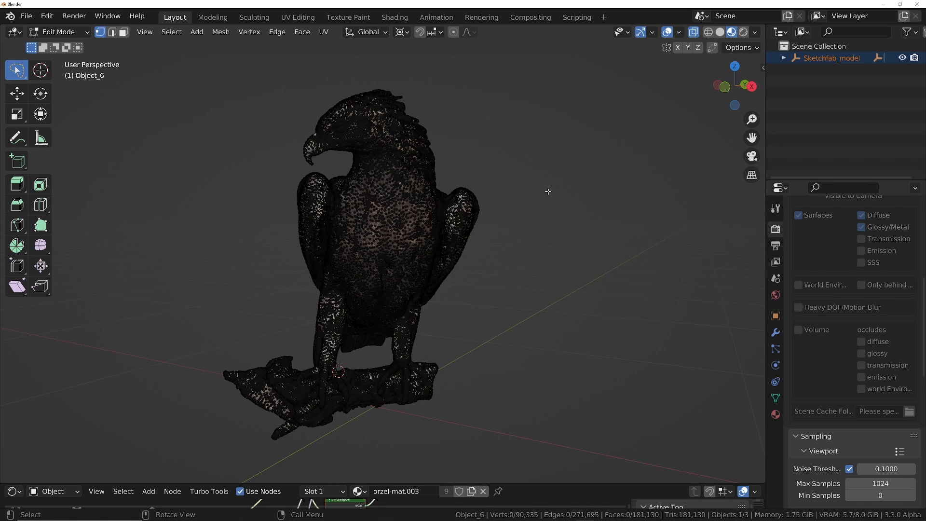
key(t)
scroll(497, 201, up, 2)
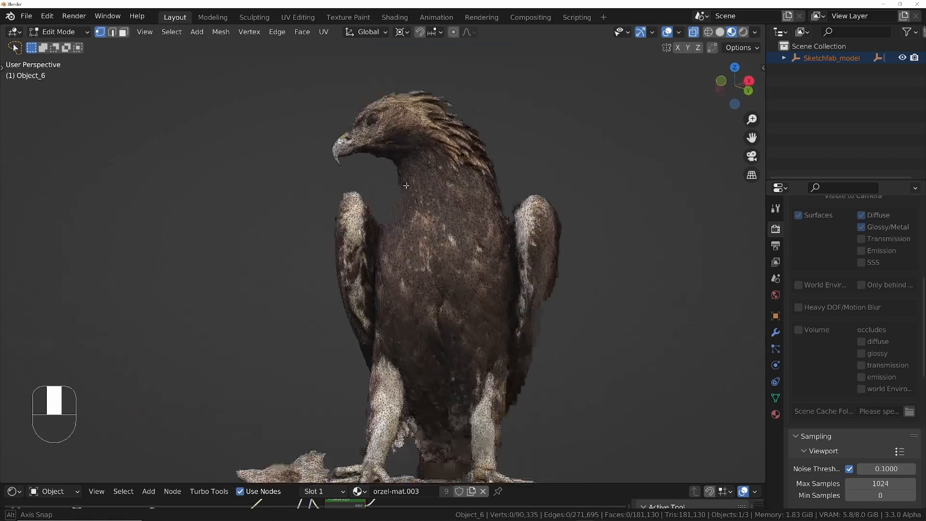
middle_drag(497, 201, 417, 218)
key(z)
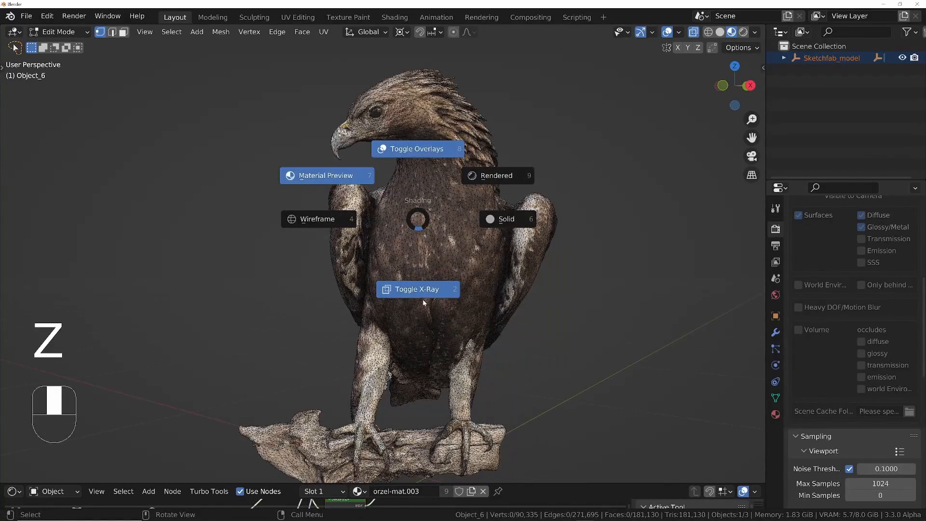
key(Escape)
mouse_move(389, 180)
middle_down()
mouse_move(432, 182)
mouse_move(405, 181)
middle_up()
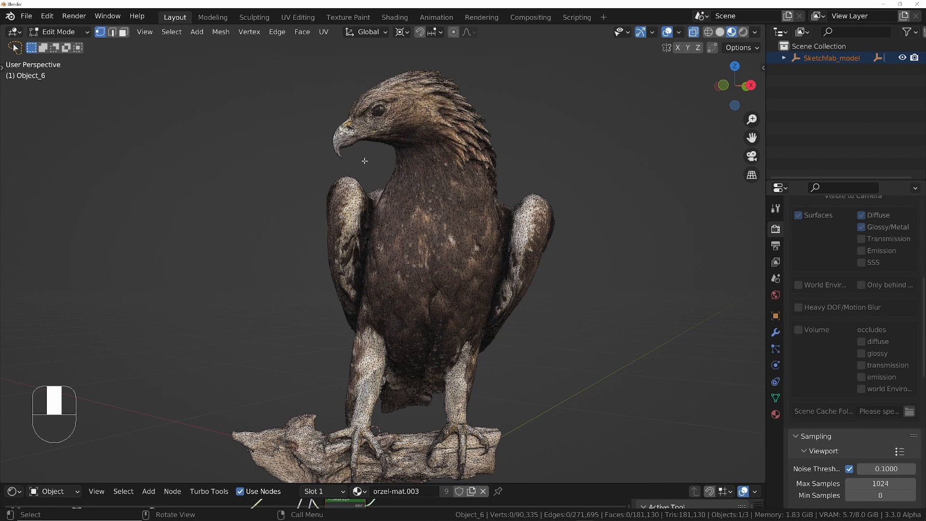
key(t)
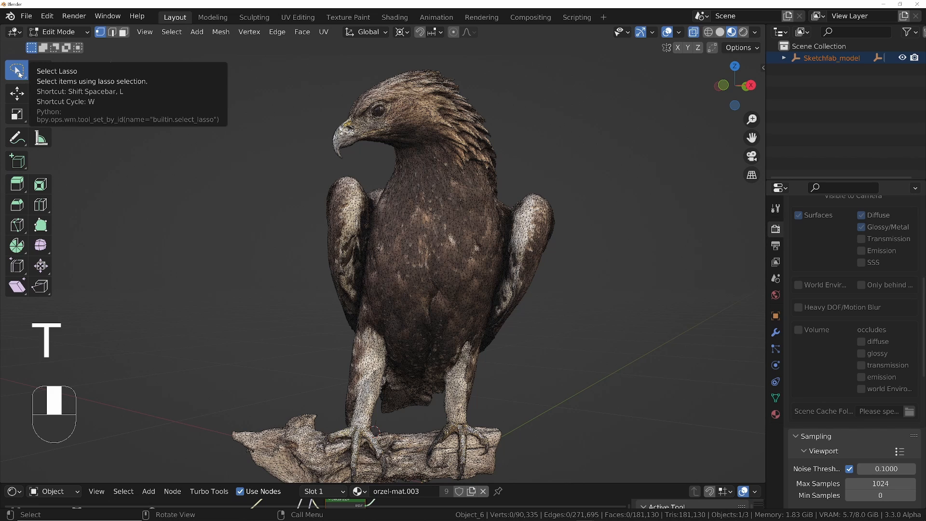
- Choose the Select Lasso tool, lasso the eagle's head and neck, invert the selection and delete the vertices of the remaining body
mouse_move(23, 77)
mouse_down()
mouse_move(53, 74)
mouse_move(72, 145)
mouse_move(82, 120)
mouse_move(64, 146)
mouse_move(75, 149)
mouse_up()
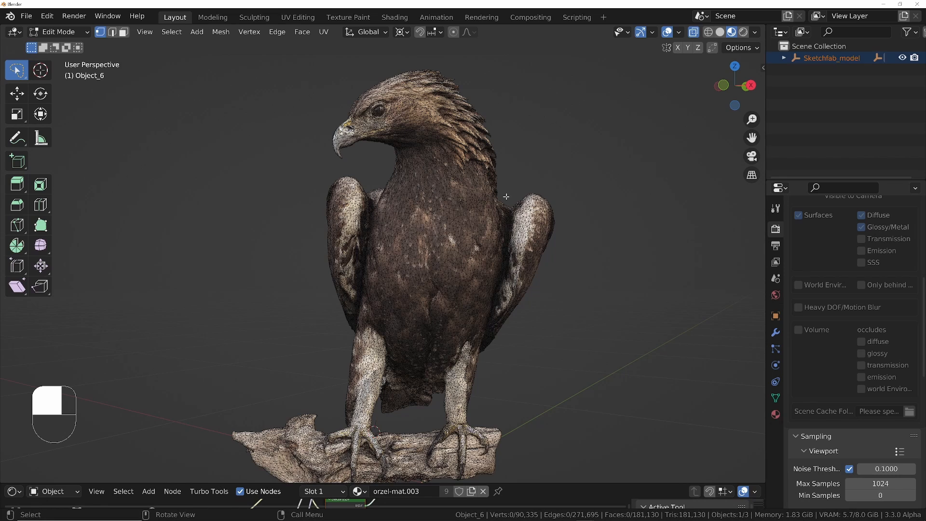
mouse_move(505, 202)
mouse_down()
mouse_move(482, 78)
mouse_move(424, 51)
mouse_move(335, 86)
mouse_move(371, 192)
mouse_move(482, 222)
mouse_move(504, 212)
mouse_up()
mouse_move(504, 212)
middle_down()
mouse_move(631, 243)
mouse_move(283, 213)
mouse_move(350, 218)
middle_up()
key(ctrl+i)
key(x)
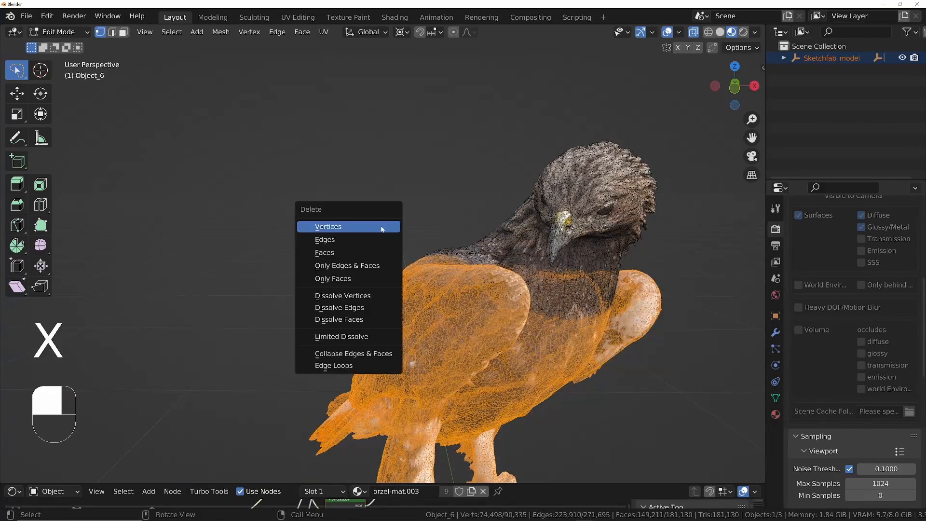
click(381, 229)
- Lasso-select the stray vertices at the edge of the remaining head and neck piece, delete them and leave X-Ray off
mouse_move(591, 262)
middle_down()
mouse_move(709, 315)
mouse_move(567, 260)
mouse_move(559, 230)
mouse_move(589, 256)
middle_up()
key(z)
click(562, 220)
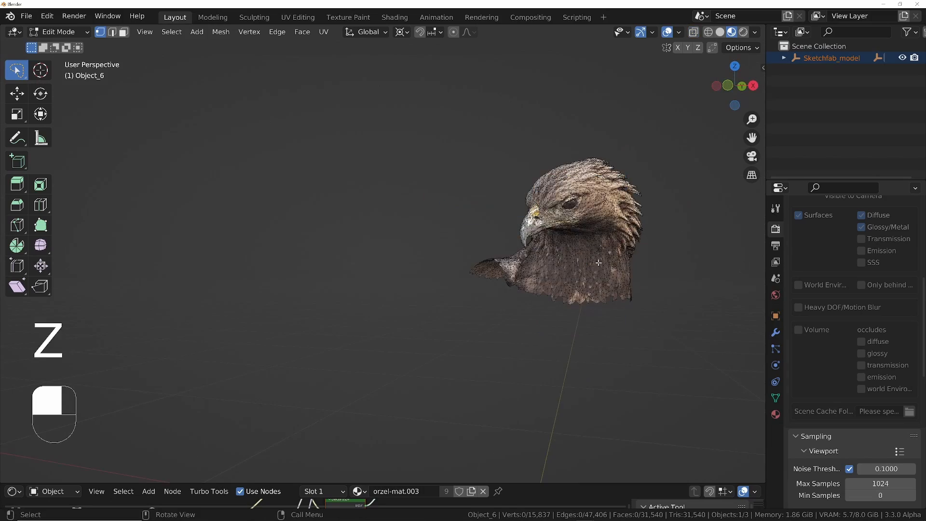
mouse_move(578, 220)
ctrl+middle_down()
mouse_move(598, 231)
mouse_move(475, 270)
ctrl+middle_up()
mouse_move(474, 270)
middle_down()
mouse_move(414, 266)
mouse_move(522, 318)
mouse_move(407, 320)
mouse_move(531, 270)
mouse_move(497, 202)
mouse_move(546, 174)
middle_up()
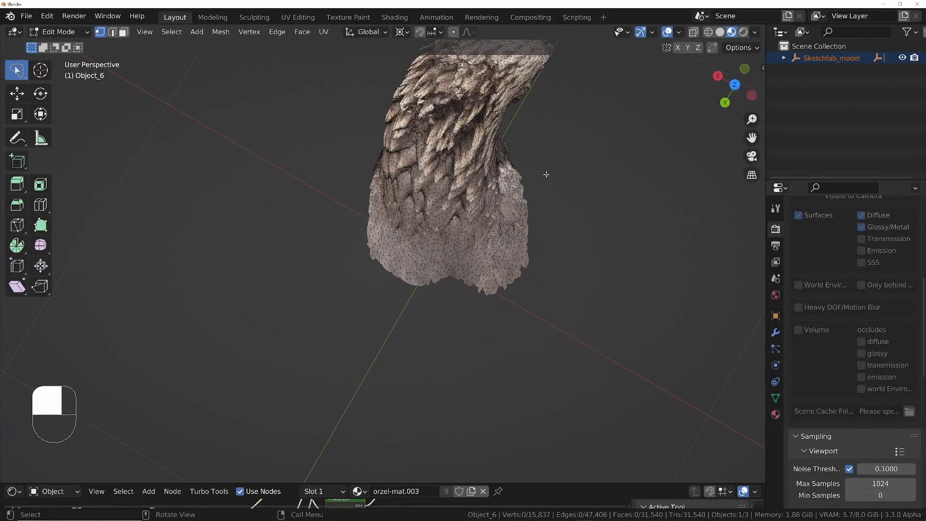
key(z)
click(552, 227)
key(z)
click(555, 216)
mouse_move(563, 167)
mouse_down()
mouse_move(367, 193)
mouse_move(647, 345)
mouse_up()
key(x)
click(653, 352)
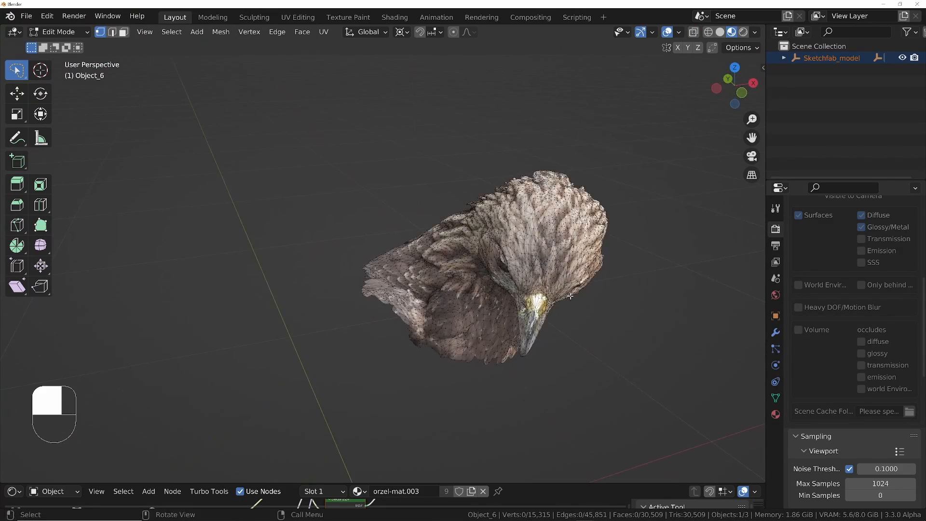
- Turn X-Ray on and lasso-select the eagle's head from the beak to the start of the neck in side view
mouse_move(418, 269)
middle_down()
mouse_move(407, 204)
mouse_move(385, 201)
mouse_move(399, 215)
mouse_move(361, 337)
mouse_move(419, 326)
mouse_move(436, 310)
mouse_move(414, 331)
mouse_move(385, 230)
mouse_move(429, 267)
middle_up()
key(z)
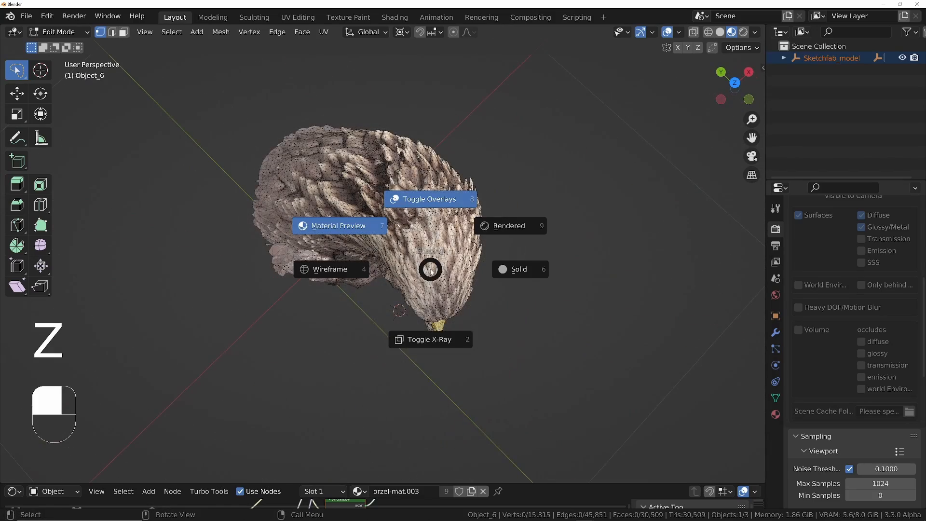
click(418, 333)
middle_drag(399, 310, 365, 362)
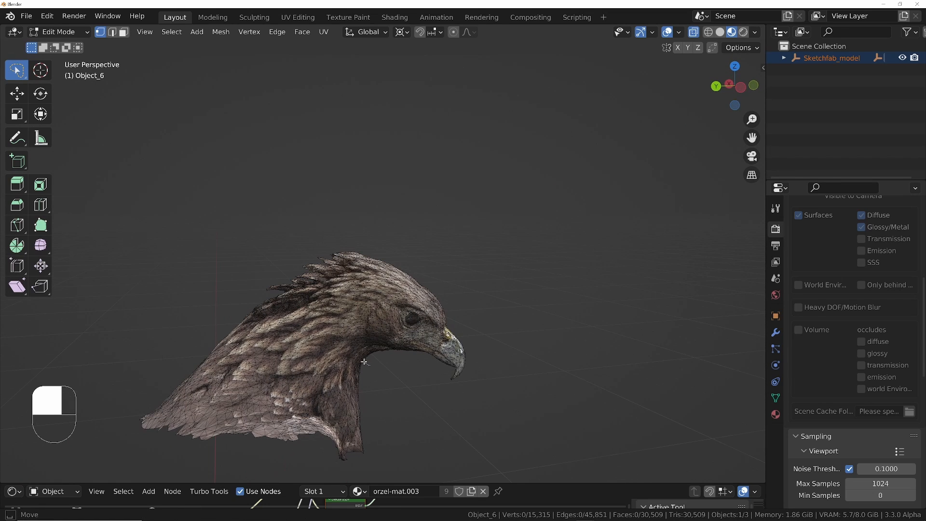
mouse_move(395, 226)
mouse_down()
mouse_move(547, 345)
mouse_move(532, 429)
mouse_up()
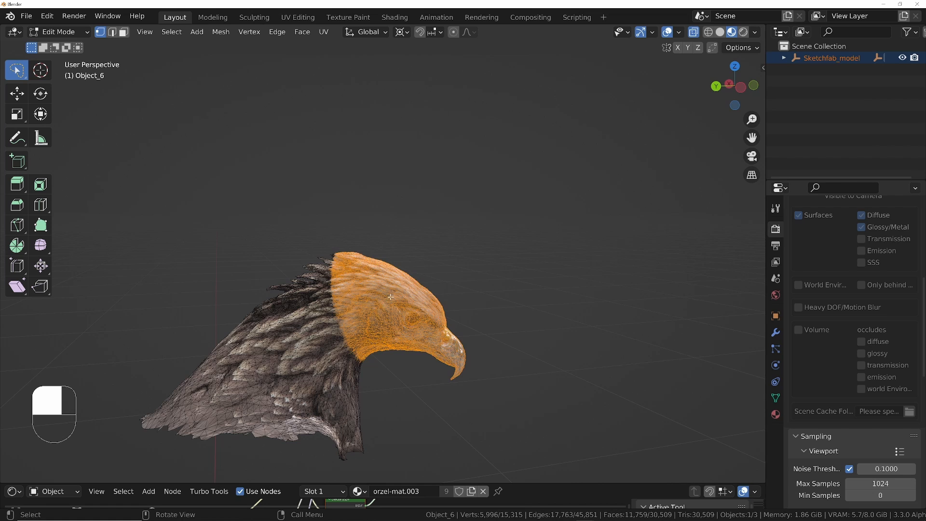
middle_drag(391, 296, 405, 303)
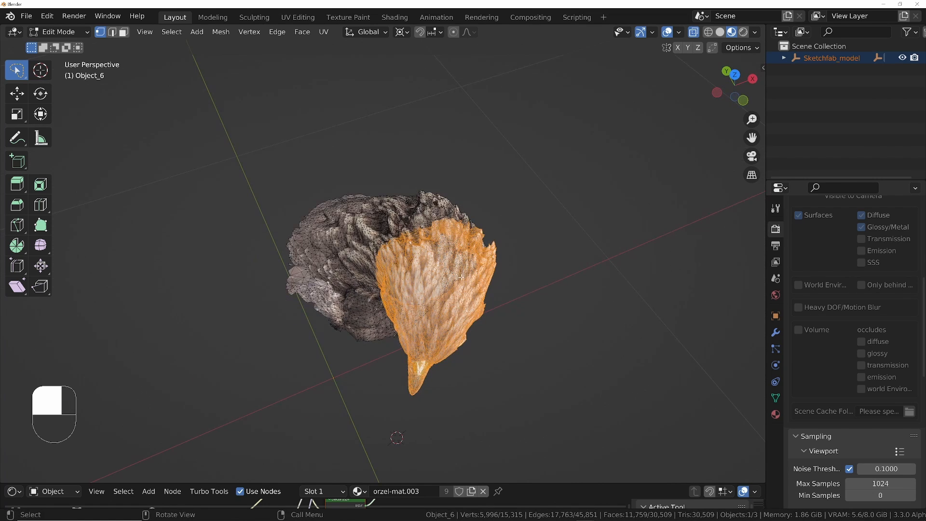
- Set the transform orientation to View and the pivot point to 3D Cursor, with the cursor placed at the neck where the selection ends
key(comma)
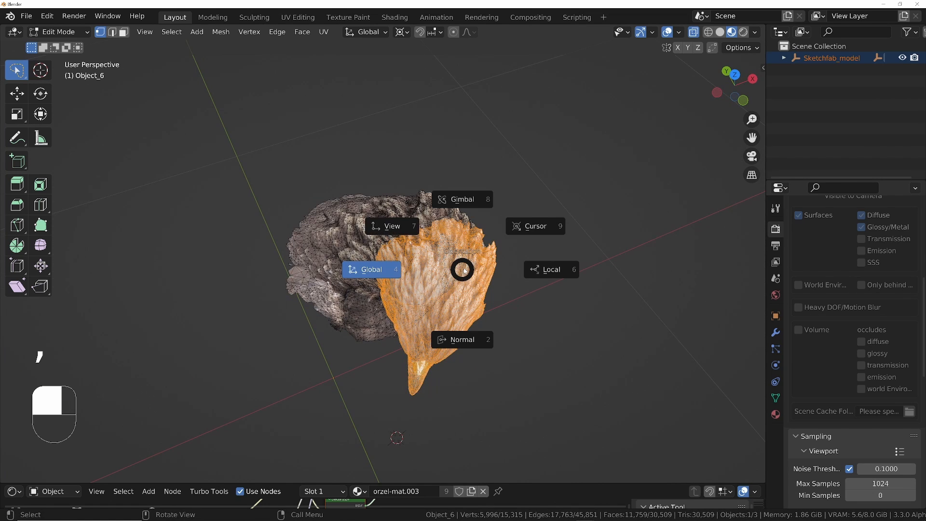
click(394, 228)
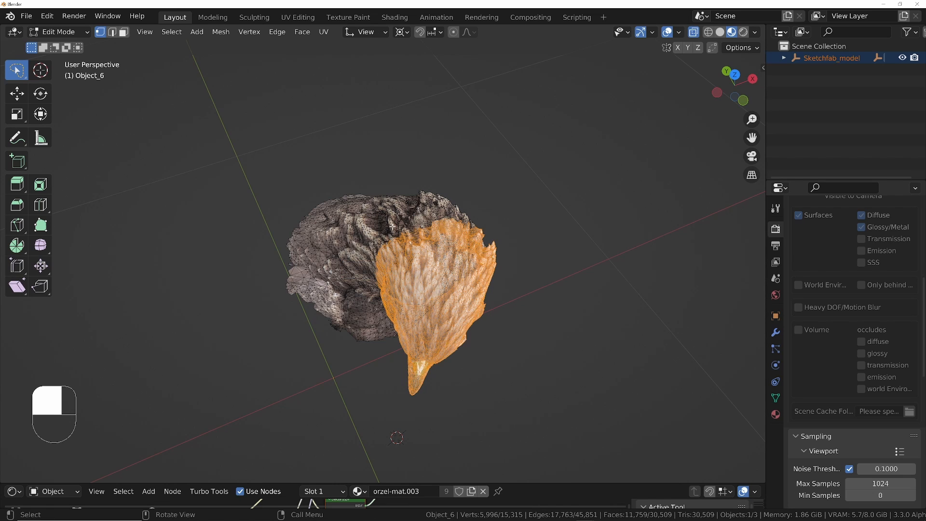
middle_drag(441, 286, 420, 301)
key(period)
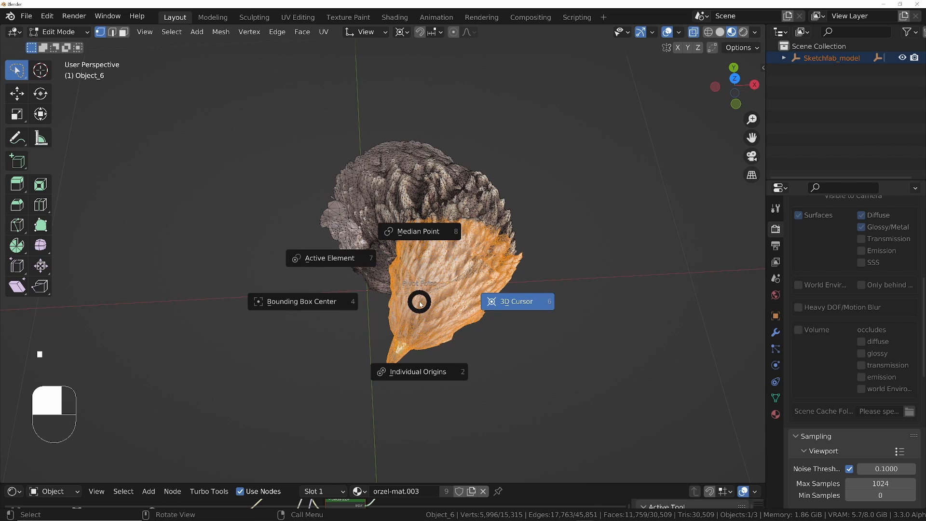
click(514, 305)
middle_drag(441, 188, 434, 238)
shift+middle_drag(434, 239, 338, 281)
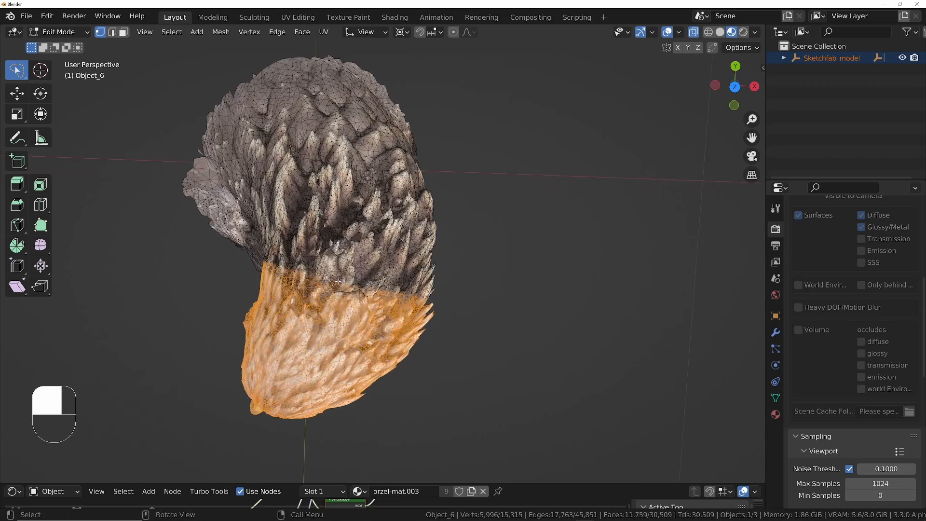
middle_drag(598, 344, 486, 322)
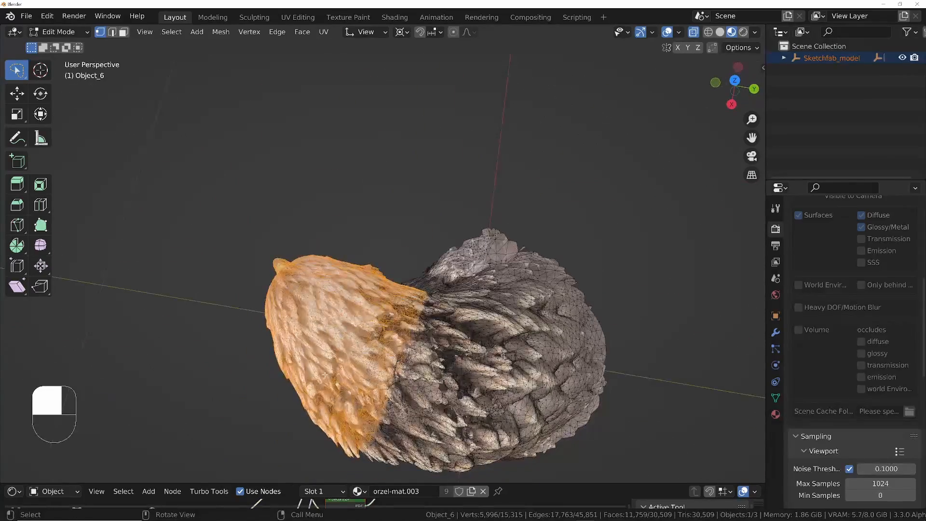
middle_drag(324, 374, 374, 297)
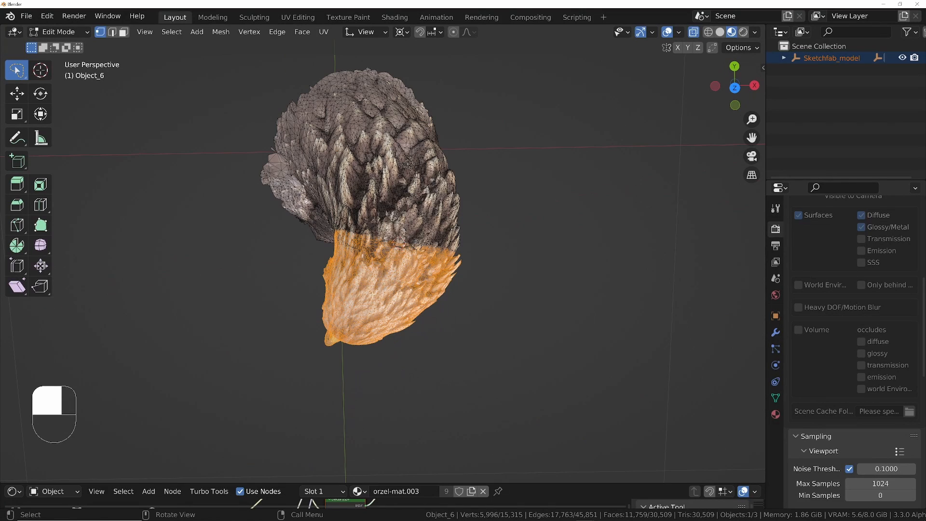
- Enable proportional editing and rotate the selected head about -17 degrees, seen from above, with a proportional size of 0.20
key(r)
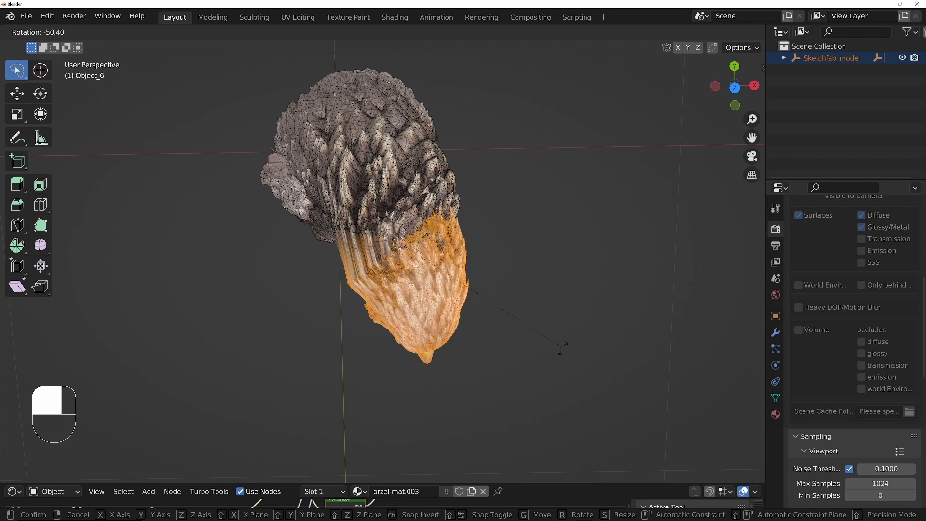
right_click(340, 252)
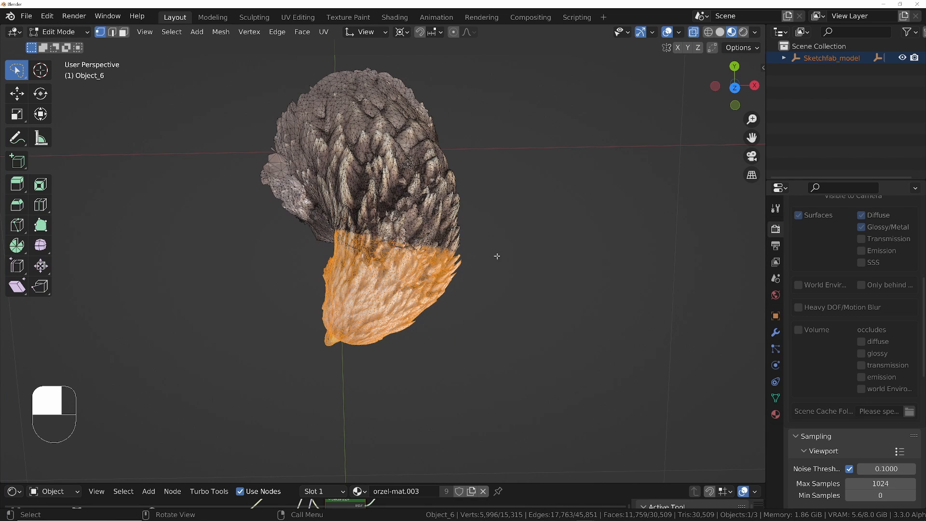
click(453, 33)
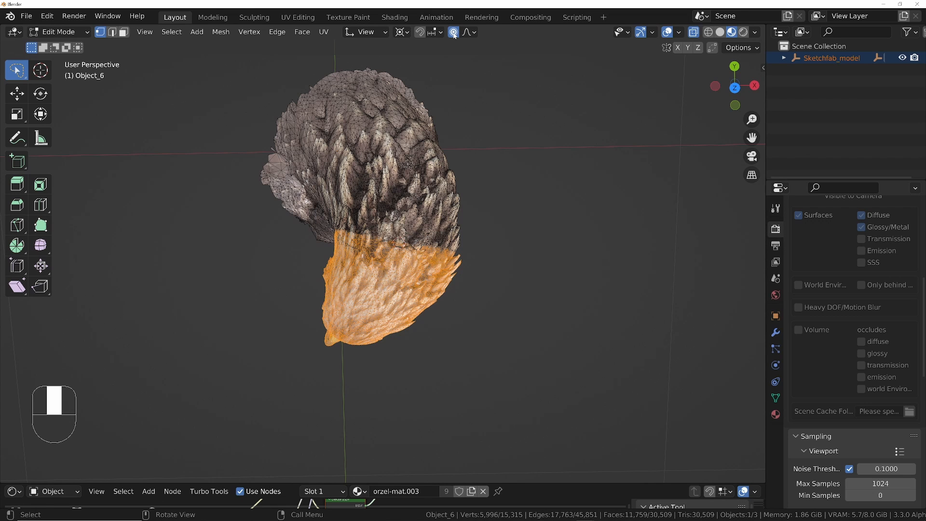
key(r)
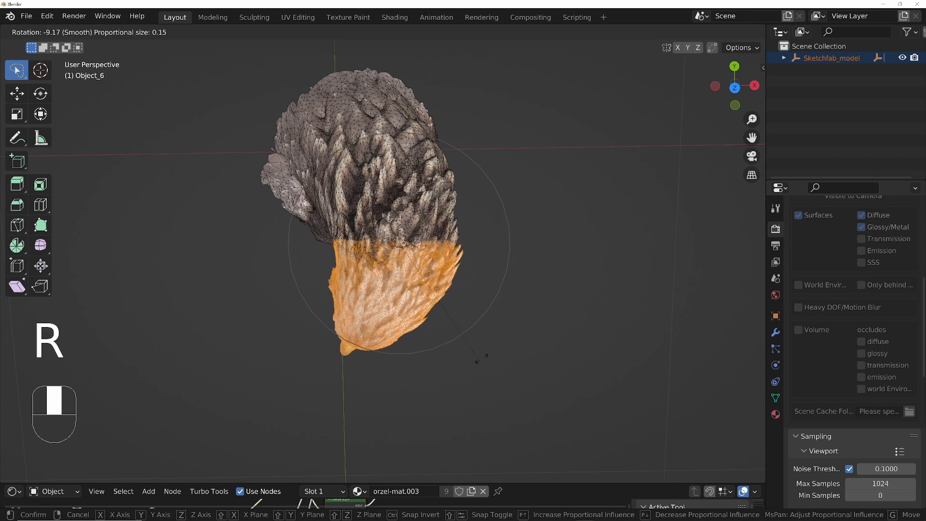
scroll(492, 352, down, 4)
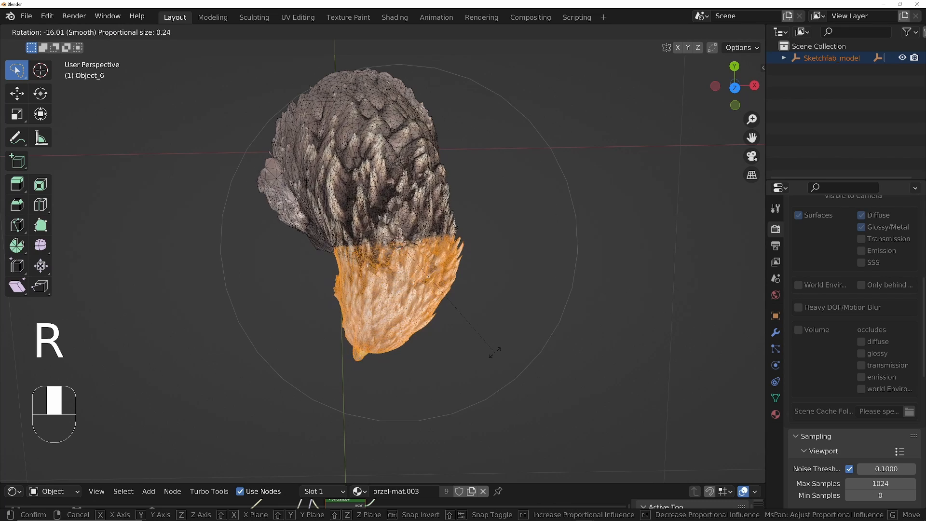
scroll(502, 343, up, 2)
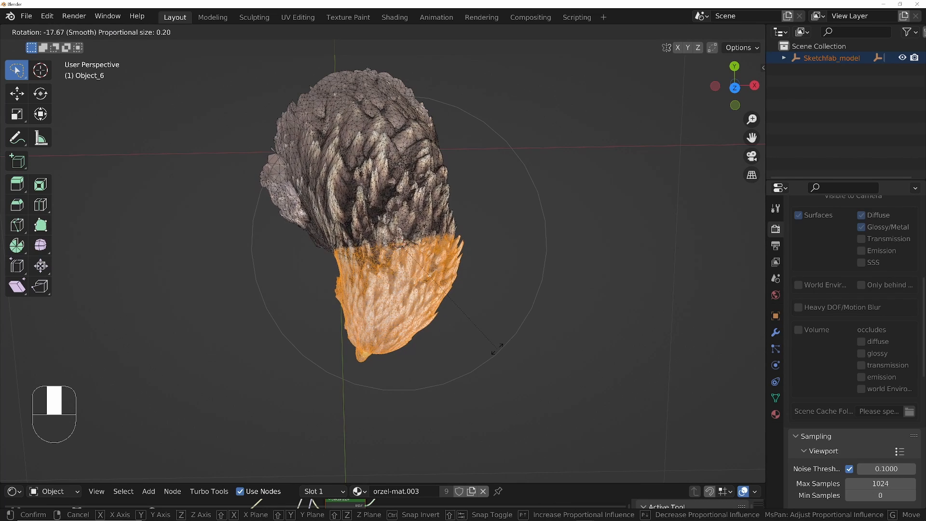
click(493, 351)
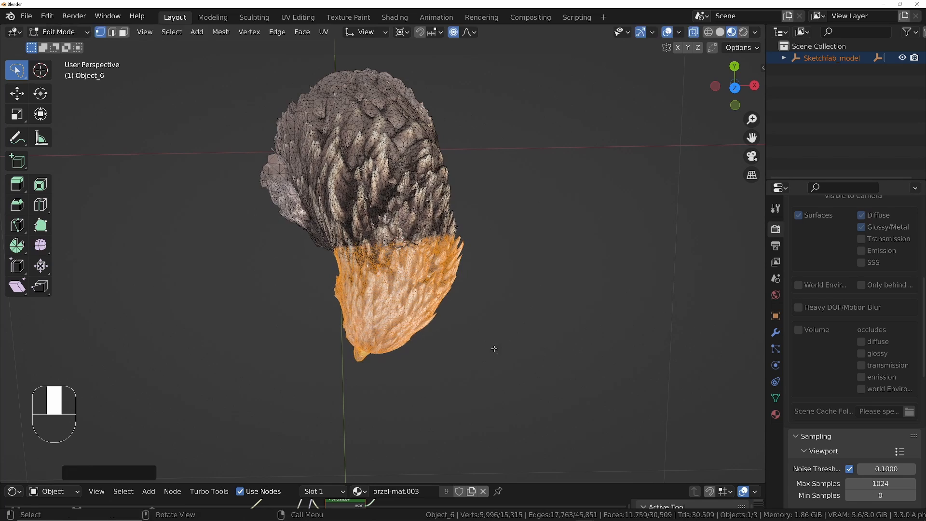
- Expand the head selection further into the neck with Select More and rotate it slightly with a proportional size of about 0.12
middle_drag(492, 348, 427, 296)
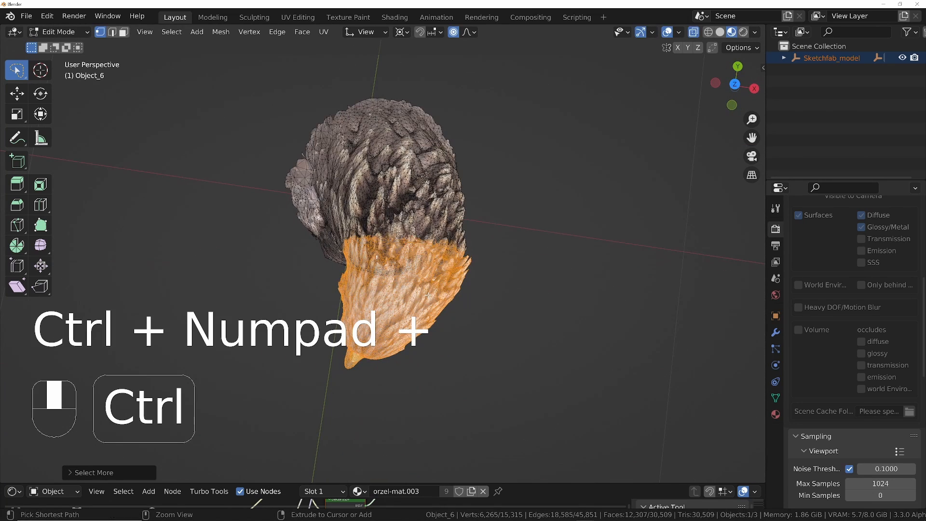
middle_drag(428, 296, 428, 319)
shift+middle_drag(403, 212, 347, 260)
scroll(346, 261, up, 2)
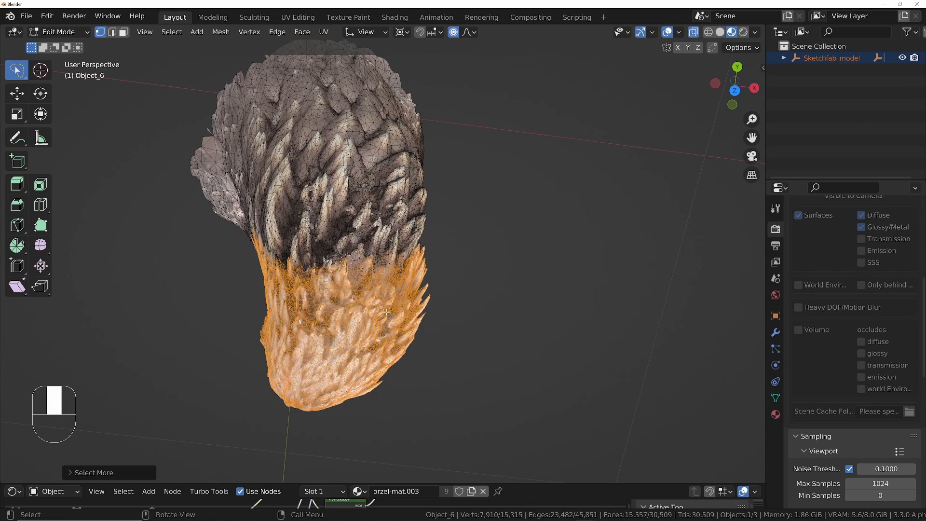
key(r)
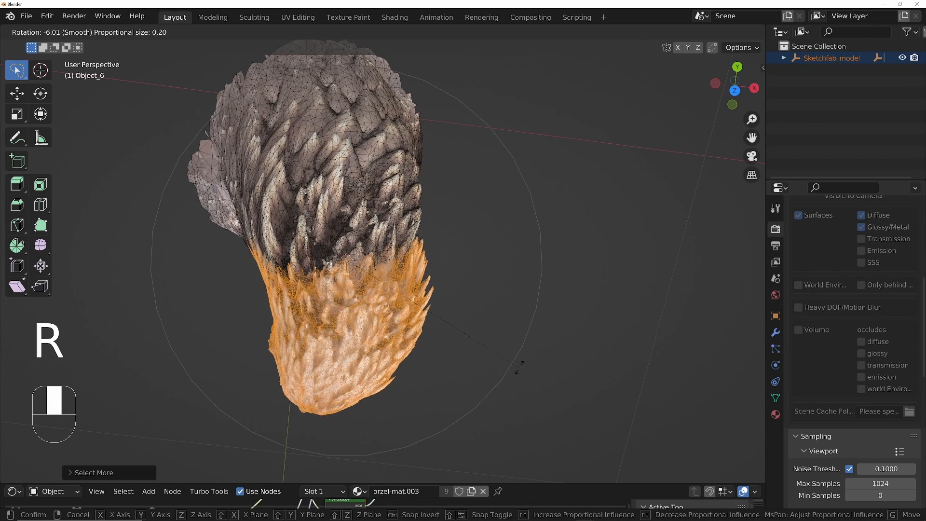
scroll(517, 370, up, 1)
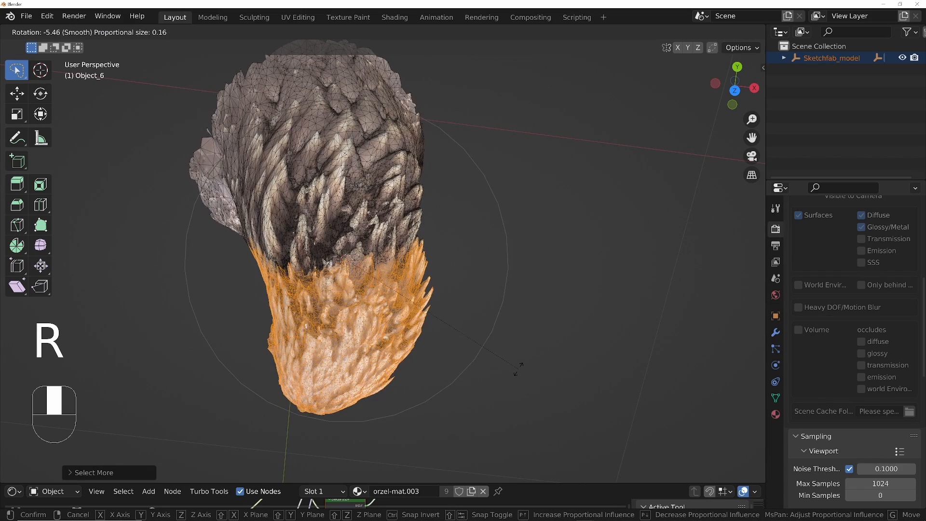
scroll(518, 374, up, 3)
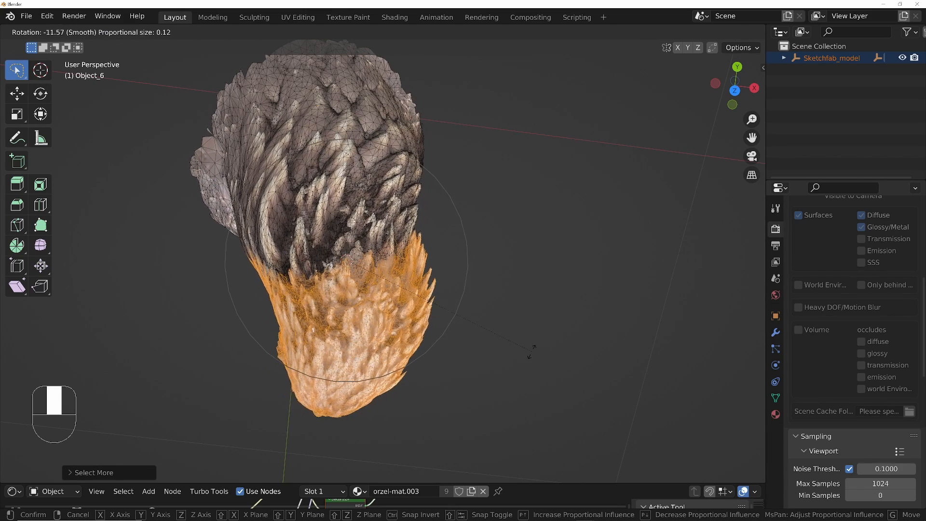
click(532, 386)
- Rotate the enlarged head selection in further small amounts, seen from above, to bring the beak in line with the neck
middle_drag(535, 383, 521, 385)
middle_drag(380, 325, 370, 412)
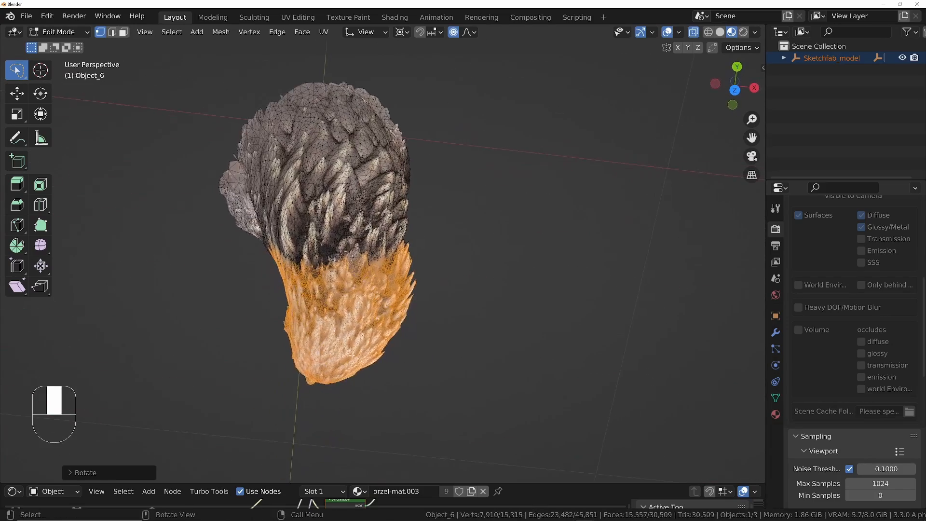
ctrl+middle_drag(386, 352, 458, 357)
key(r)
click(393, 285)
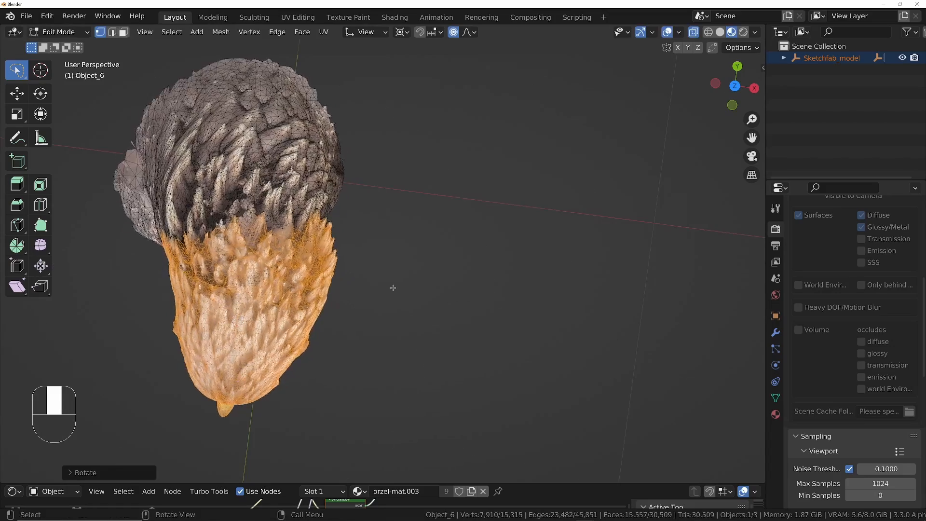
middle_drag(393, 285, 519, 307)
drag(486, 294, 463, 337)
key(r)
click(453, 309)
- Rotate the head selection again from oblique views, reducing the proportional size, to keep straightening the turned head
mouse_move(453, 299)
middle_down()
mouse_move(302, 335)
mouse_move(328, 352)
middle_up()
key(r)
click(475, 345)
mouse_move(475, 345)
middle_down()
mouse_move(429, 214)
mouse_move(499, 314)
middle_up()
key(r)
scroll(526, 270, up, 10)
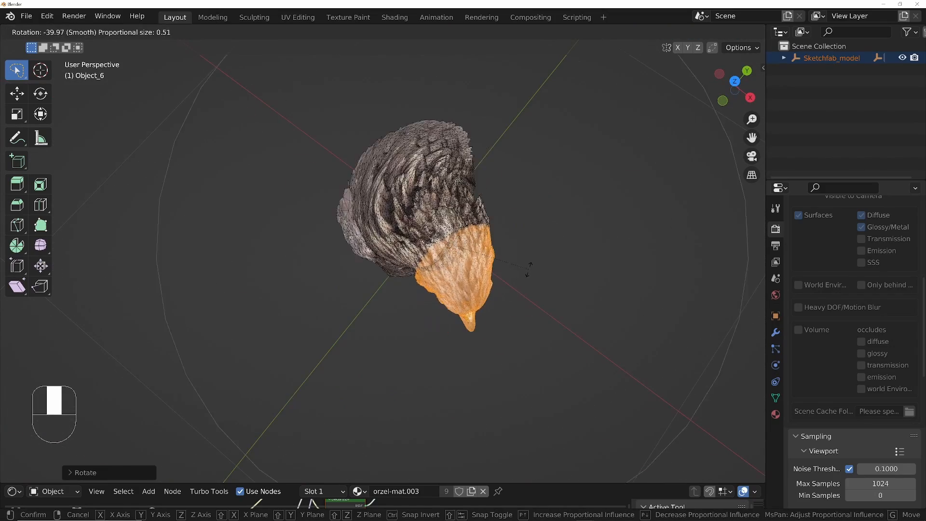
click(529, 258)
- Lasso-select the base of the neck, place the 3D cursor at its border and rotate it with a proportional size of 0.09
middle_drag(529, 258, 615, 226)
drag(616, 227, 593, 383)
shift+right_click(483, 469)
key(r)
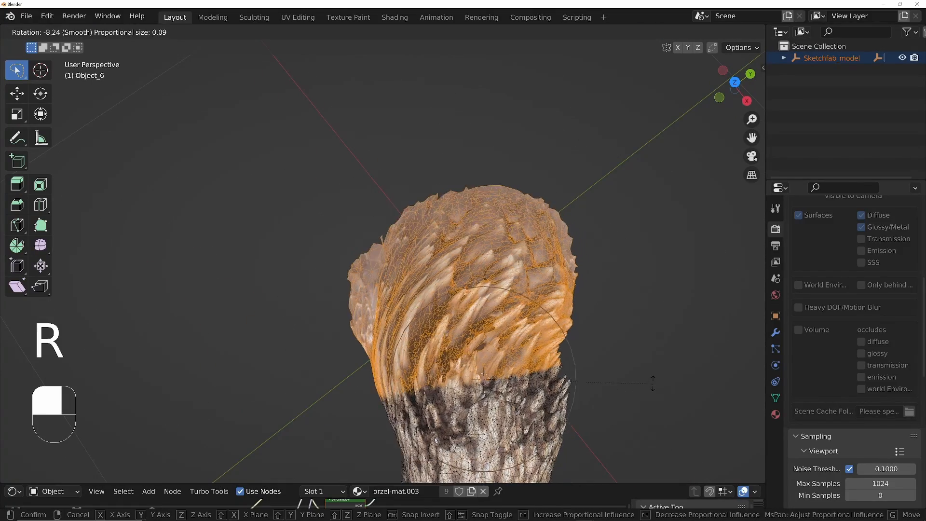
click(644, 347)
- Lasso-select the twisted feather patch between neck and head, put the 3D cursor below it and rotate it with an adjusted proportional size
drag(436, 289, 544, 361)
shift+right_click(483, 379)
key(r)
scroll(608, 374, down, 4)
click(581, 330)
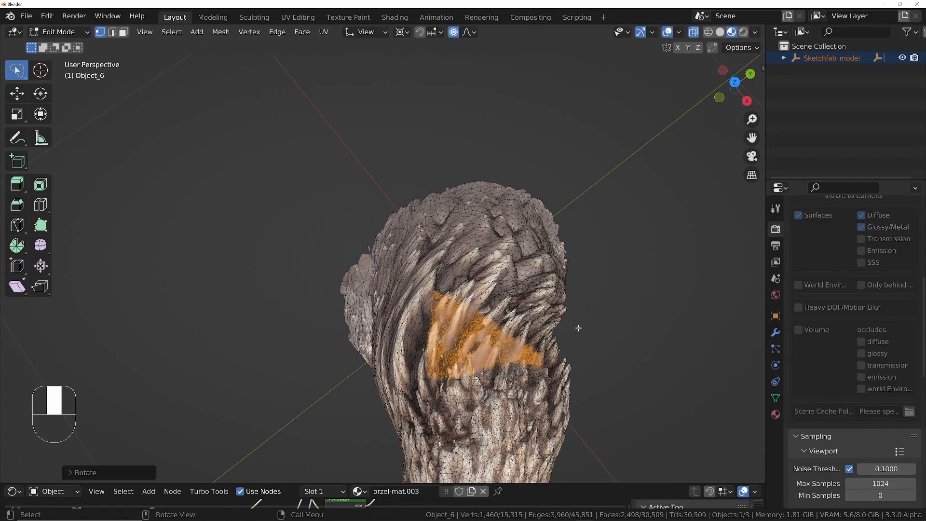
- Switch the eagle head mesh to Sculpt Mode and choose the Grab brush
middle_drag(578, 327, 521, 270)
ctrl+middle_drag(521, 270, 490, 357)
middle_drag(482, 313, 378, 317)
key(Tab)
scroll(367, 315, up, 2)
key(Tab)
click(373, 369)
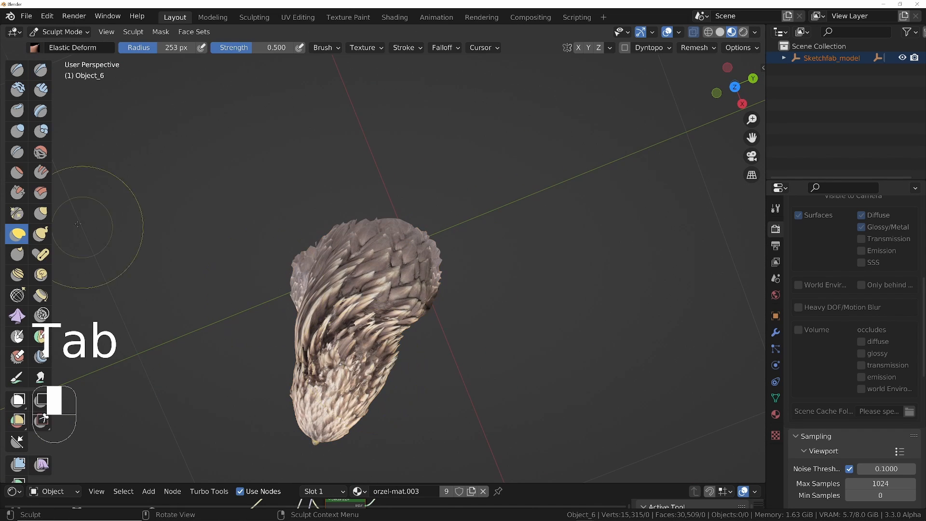
click(40, 213)
- Set the Grab brush radius to 463 px and pull the neck and its base sideways to align them with the head
drag(381, 284, 373, 276)
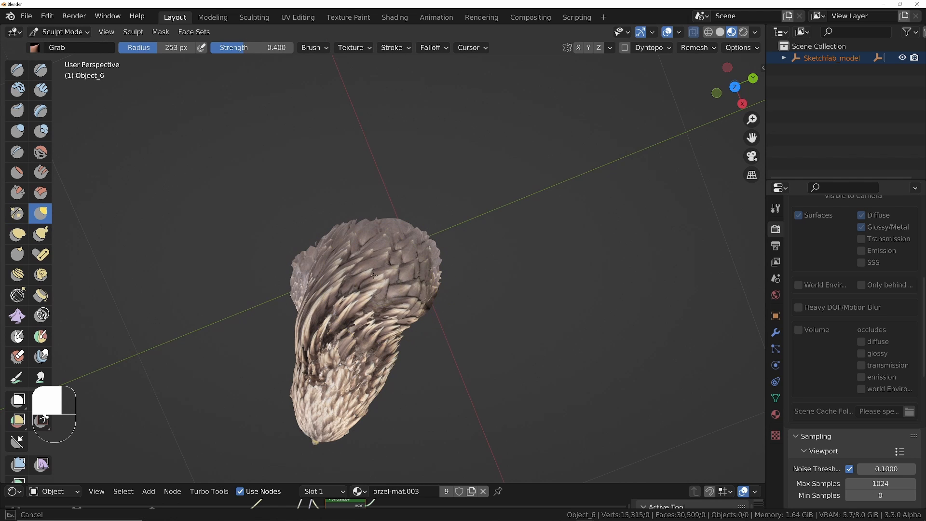
click(404, 303)
drag(379, 311, 366, 303)
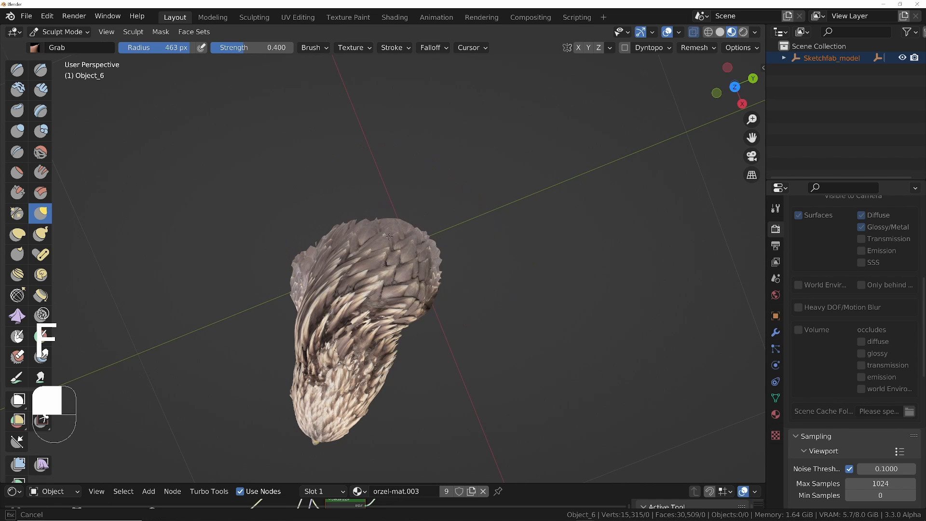
drag(389, 235, 360, 232)
drag(322, 288, 293, 290)
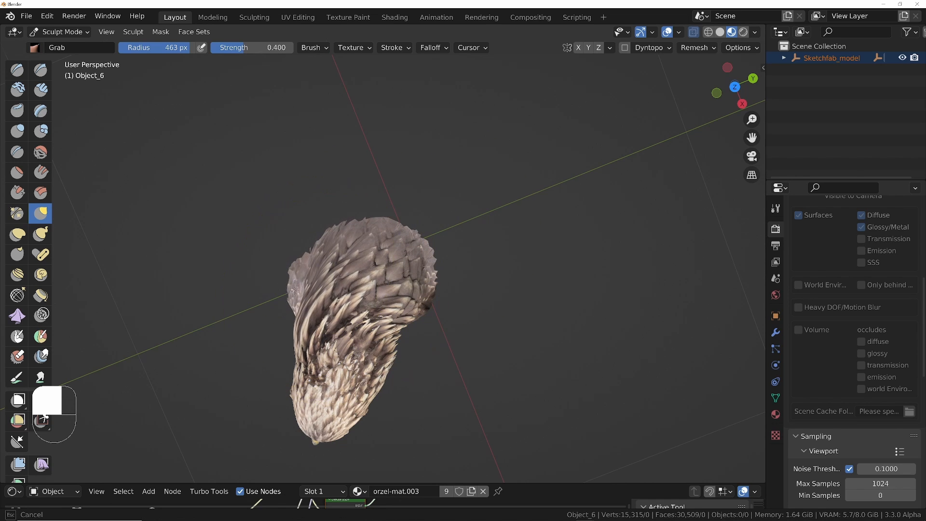
mouse_move(388, 322)
mouse_down()
mouse_move(378, 309)
mouse_move(348, 317)
mouse_up()
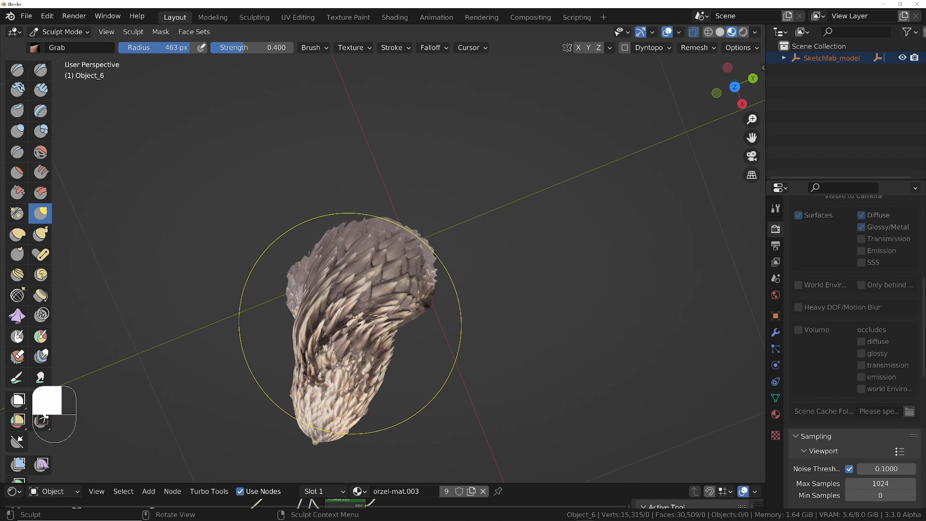
- Reduce the Grab radius to 294 px, resize it again as needed and nudge the feathers along the back of the neck
mouse_move(322, 295)
middle_down()
mouse_move(300, 350)
mouse_move(253, 293)
mouse_move(266, 320)
middle_up()
key(f)
click(262, 322)
drag(263, 322, 267, 320)
mouse_move(266, 320)
middle_down()
mouse_move(288, 254)
mouse_move(195, 308)
middle_up()
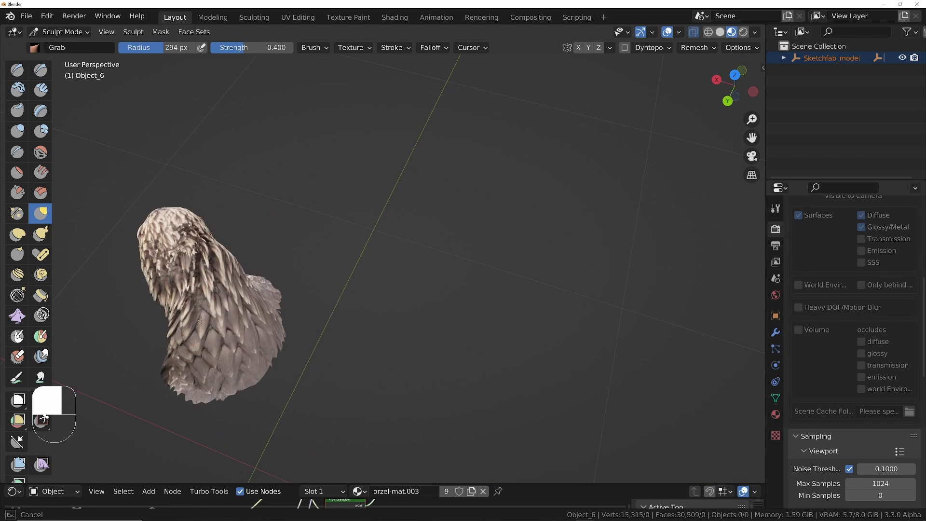
key(f)
click(186, 304)
drag(185, 304, 174, 290)
mouse_move(174, 291)
middle_down()
mouse_move(158, 331)
mouse_move(212, 299)
mouse_move(159, 289)
mouse_move(134, 352)
middle_up()
drag(134, 353, 144, 341)
- Resize the Grab brush and nudge the outline of the head and neck from further viewing angles
middle_drag(144, 341, 207, 386)
key(f)
click(246, 419)
drag(263, 422, 248, 429)
mouse_move(248, 430)
middle_down()
mouse_move(314, 381)
mouse_move(386, 299)
middle_up()
mouse_move(385, 299)
mouse_down()
mouse_move(397, 282)
mouse_move(384, 286)
mouse_up()
drag(321, 256, 312, 252)
- Set the Grab radius to 392 px and refine the neck contour and the beak area in near-side views
key(f)
click(309, 289)
middle_drag(303, 294, 354, 231)
drag(359, 325, 355, 331)
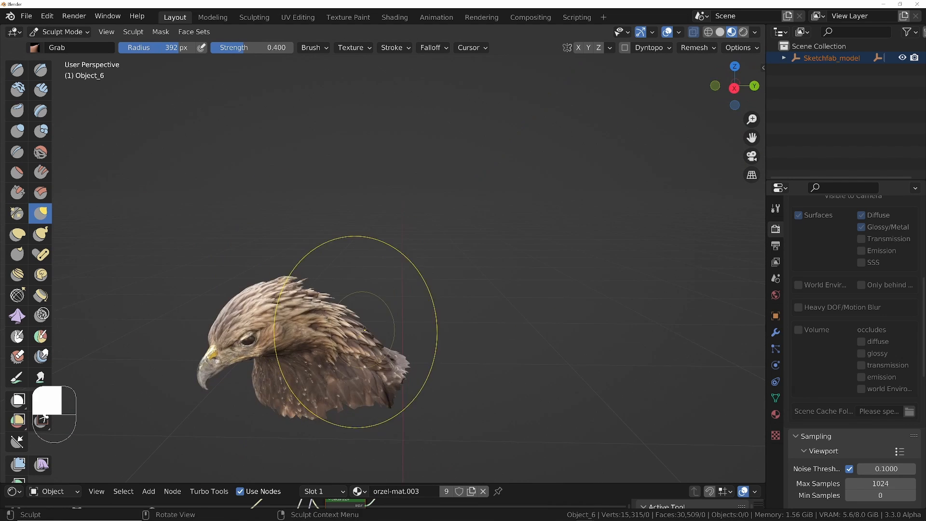
middle_drag(354, 331, 410, 327)
drag(217, 362, 223, 363)
mouse_move(223, 363)
middle_down()
mouse_move(337, 337)
mouse_move(299, 319)
mouse_move(427, 303)
mouse_move(346, 311)
middle_up()
- Return to Object Mode and import scene.gltf from the hussar half-armor folder as glTF 2.0
key(Tab)
scroll(338, 299, down, 3)
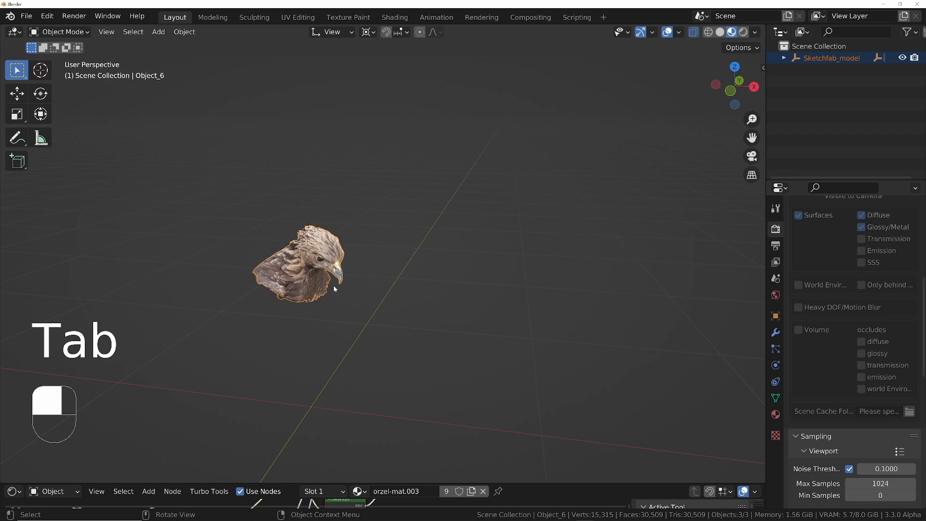
click(27, 16)
mouse_move(38, 174)
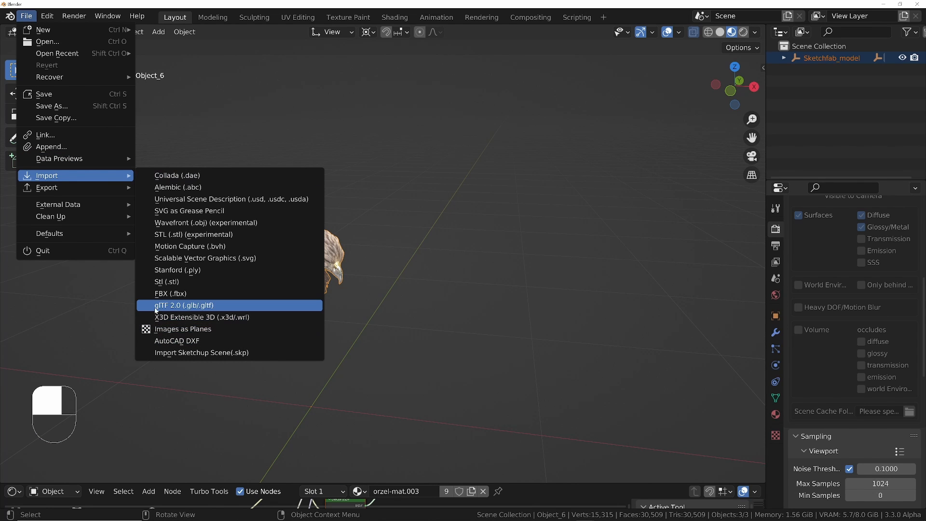
click(188, 308)
click(323, 144)
double_click(313, 211)
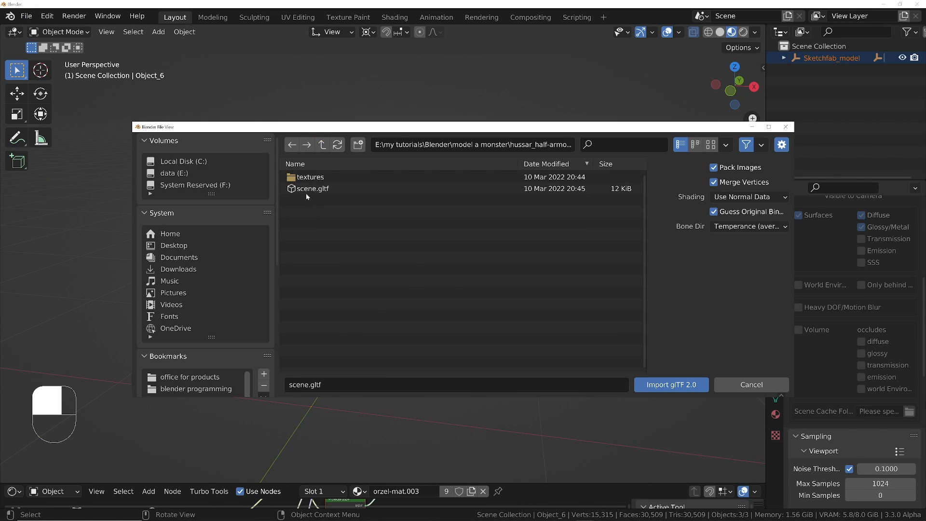
double_click(306, 191)
- Move the imported winged hussar armor about 54.7 m along the X axis, away from the world origin
scroll(323, 268, down, 1)
ctrl+middle_drag(322, 218, 339, 208)
middle_drag(360, 207, 340, 260)
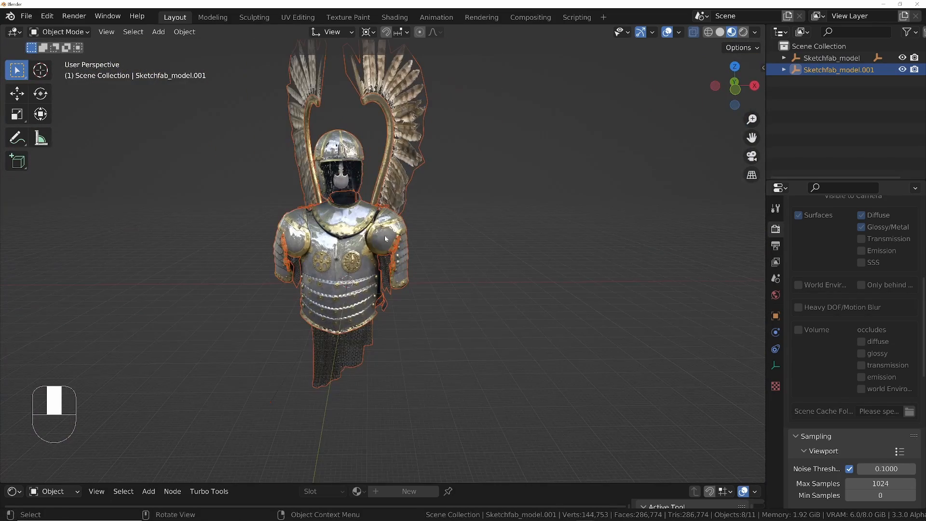
key(g)
key(x)
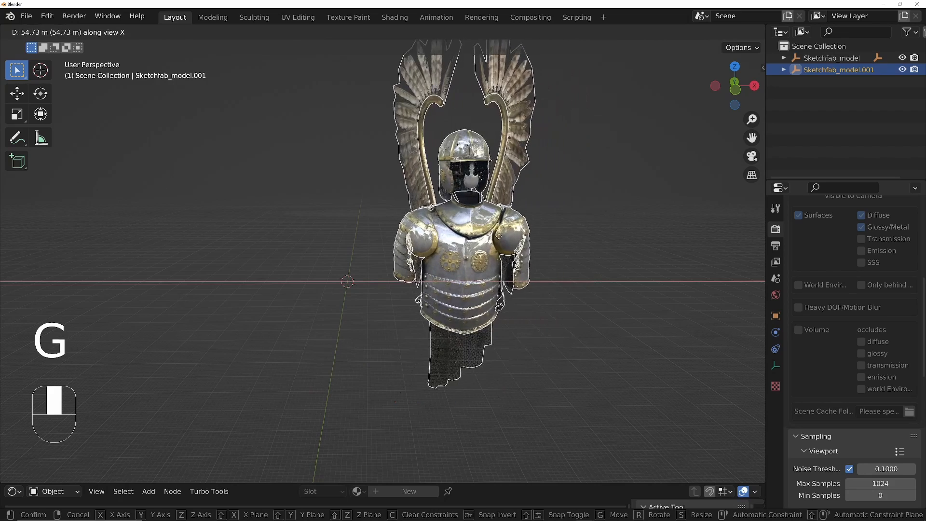
click(633, 230)
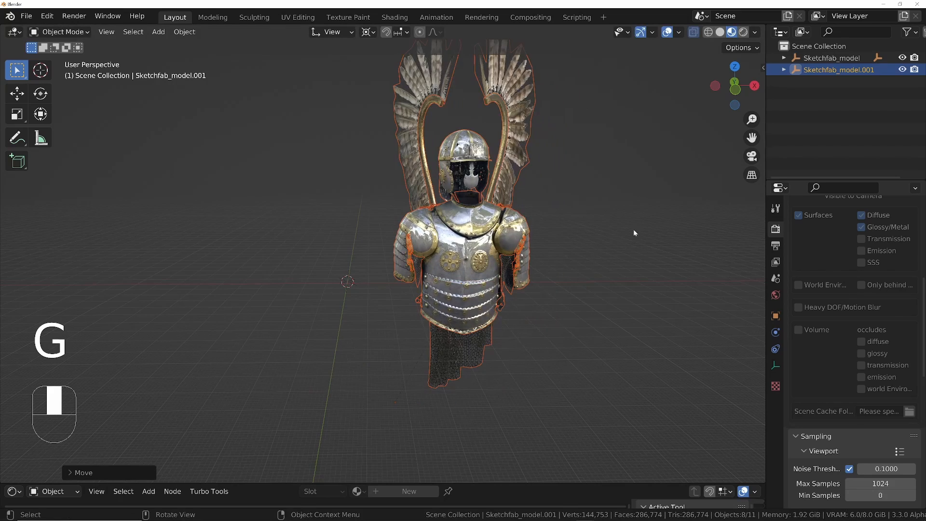
- Select the armor's breastplate object and examine its dimensions in the item transform properties
click(492, 240)
key(n)
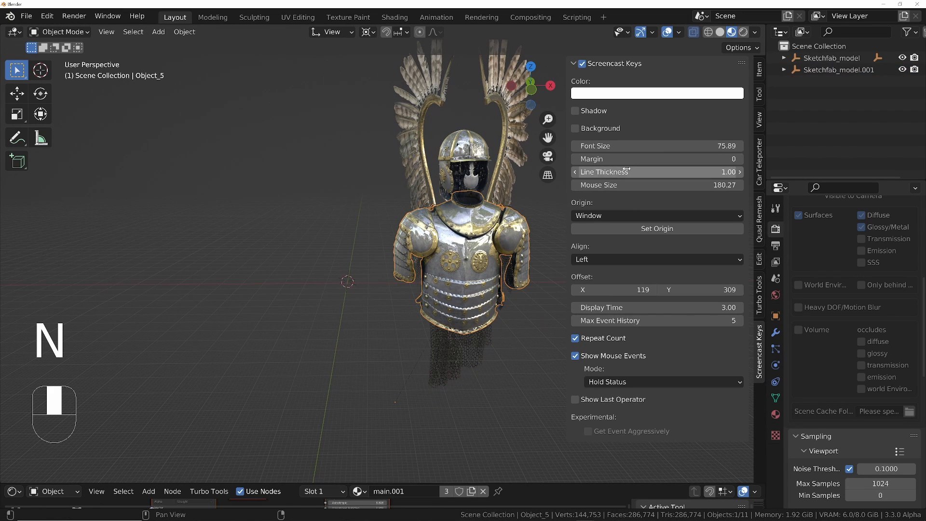
click(759, 69)
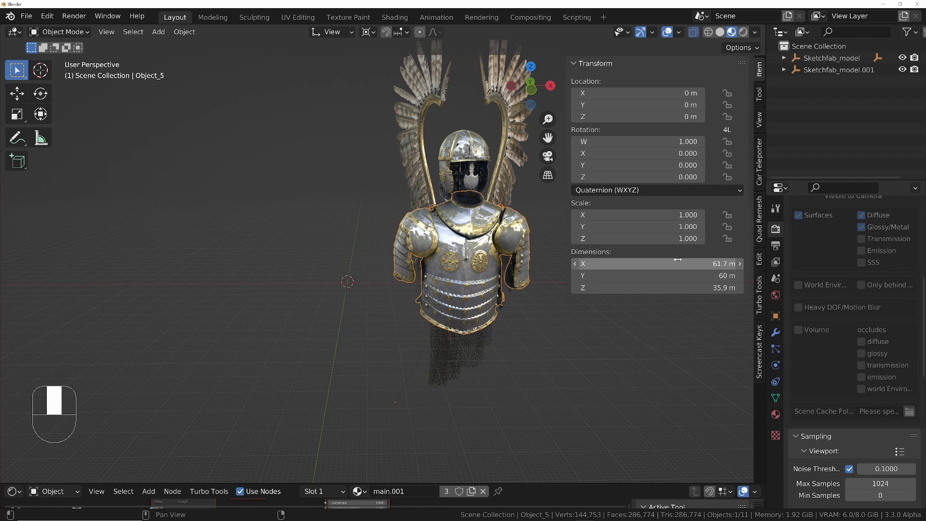
middle_drag(467, 262, 480, 261)
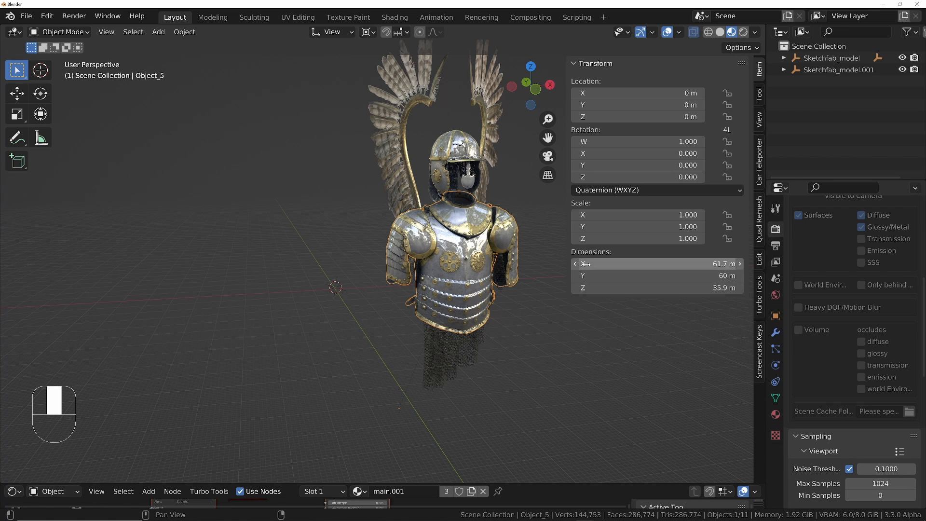
mouse_move(458, 186)
ctrl+middle_down()
mouse_move(432, 222)
mouse_move(442, 191)
ctrl+middle_up()
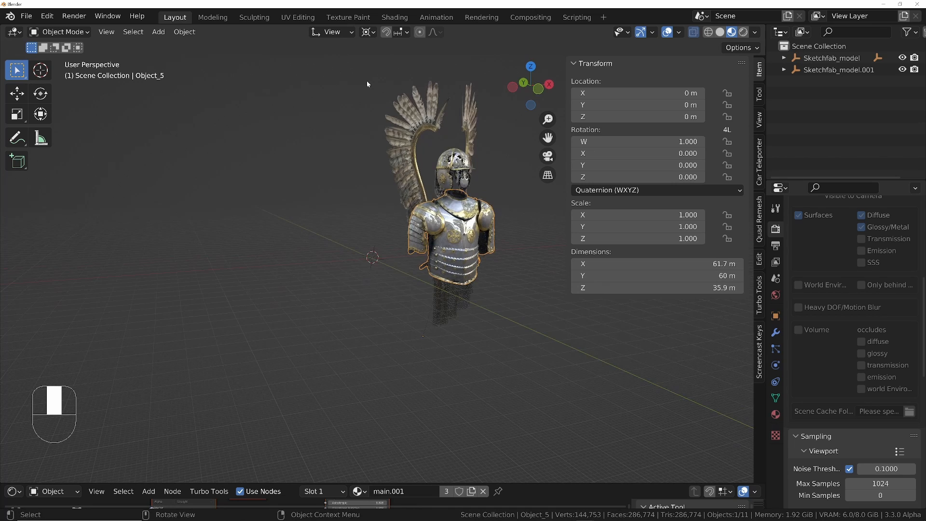
- Box-select all pieces of the hussar armor together with their parent empty and test moving them as one
drag(366, 78, 533, 258)
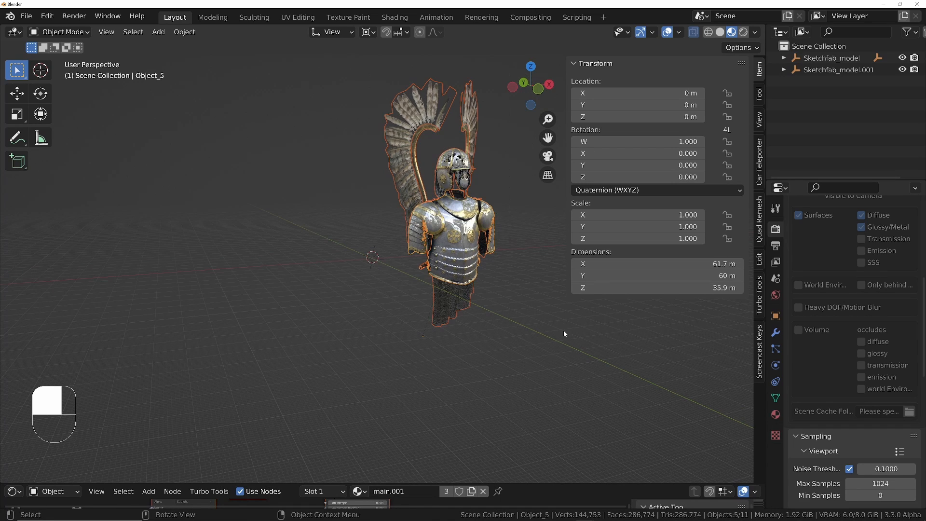
mouse_move(563, 330)
mouse_down()
mouse_move(417, 128)
mouse_move(393, 72)
mouse_up()
key(g)
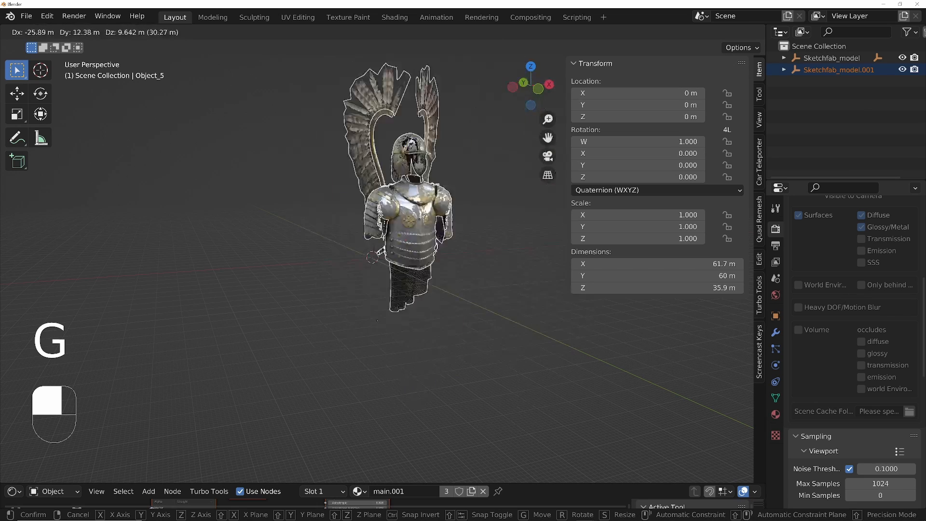
click(471, 212)
middle_drag(472, 212, 491, 223)
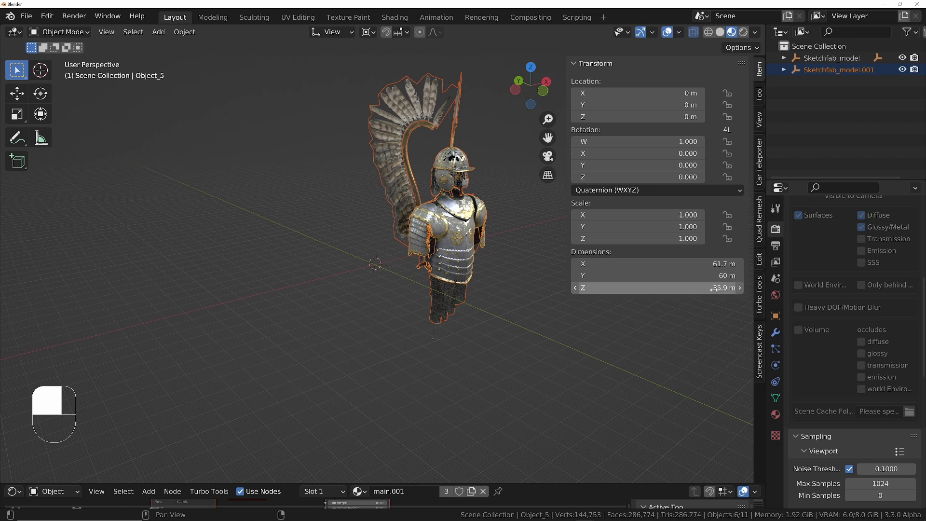
- Scale the whole armor down until the breastplate is about 1.11 m in X, apply the transform and select the wings to check their size
key(s)
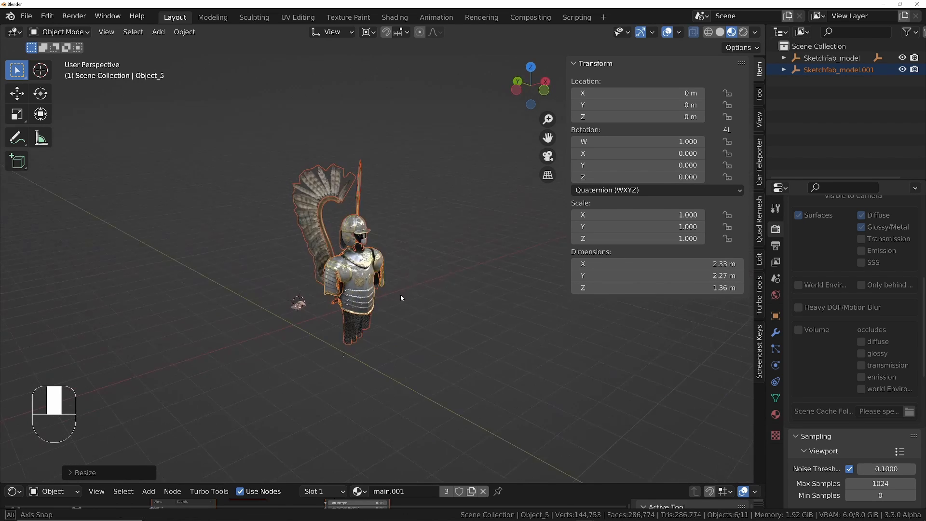
click(370, 260)
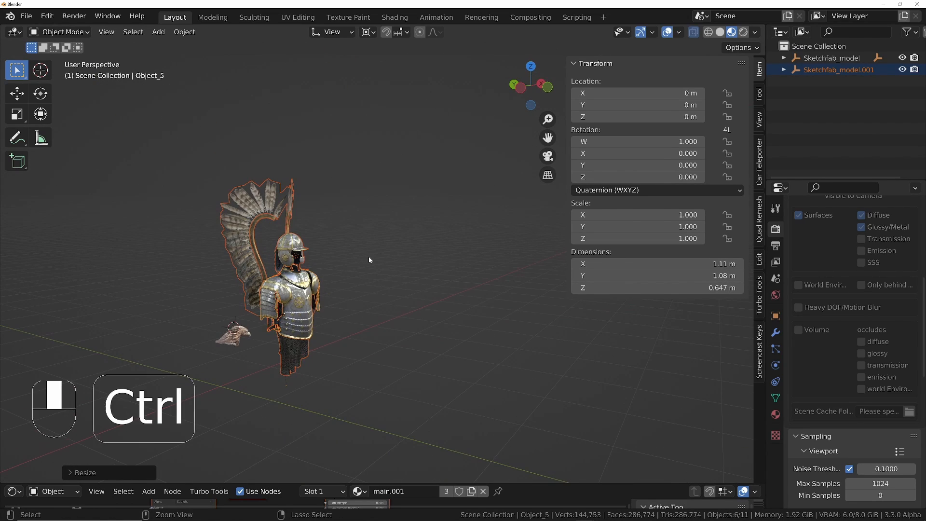
key(ctrl+a)
click(369, 260)
click(308, 263)
middle_drag(337, 262, 289, 260)
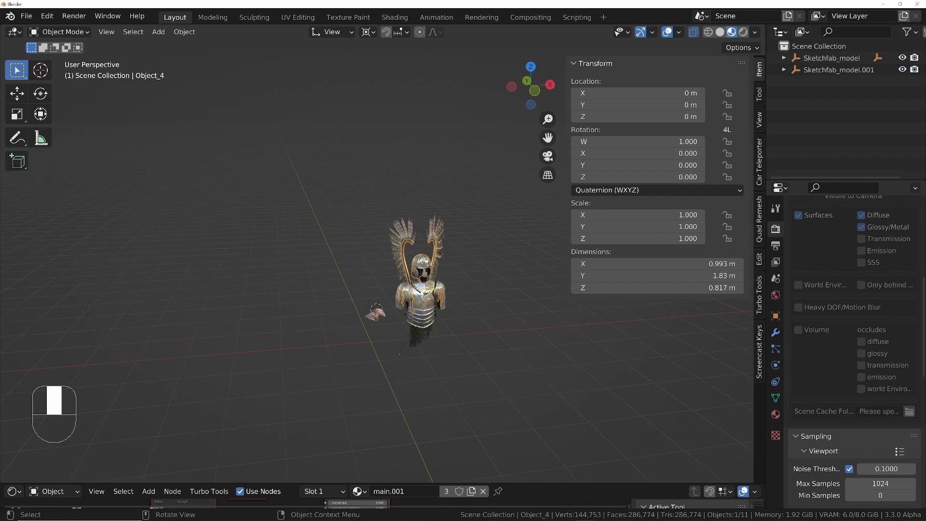
- Box-select all armor pieces with their parent empty and remove the parenting with Clear Parent
ctrl+middle_drag(446, 284, 445, 241)
drag(481, 116, 389, 348)
key(alt+p)
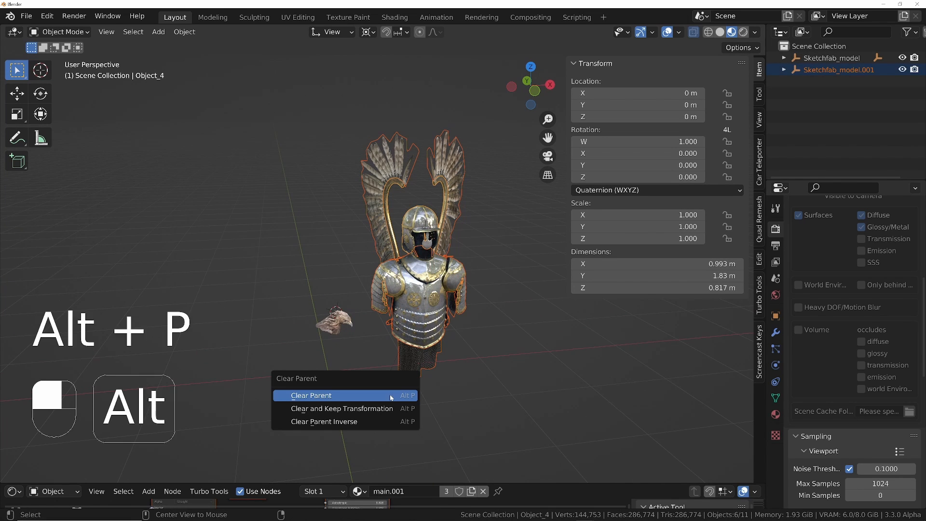
click(327, 397)
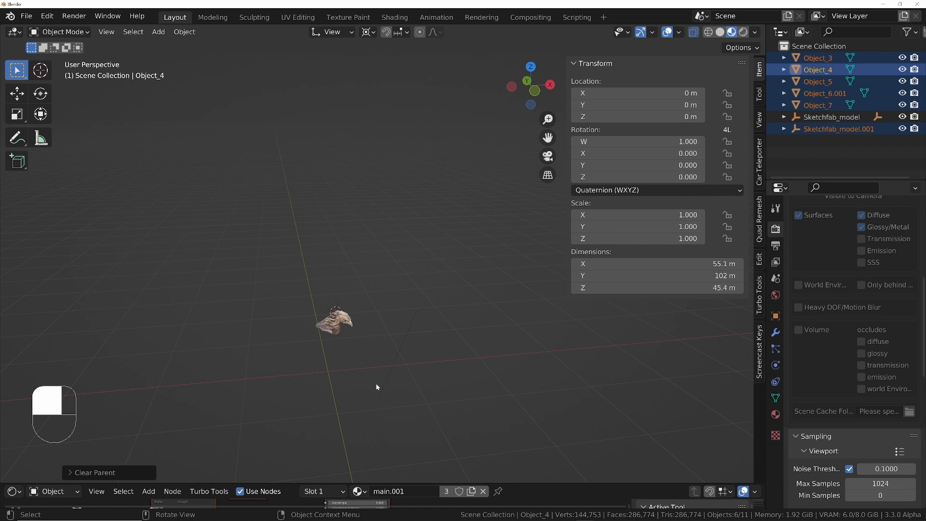
- Undo the last parent removal and clear the armor pieces' parenting with Clear and Keep Transformation
key(ctrl+z)
key(alt+p)
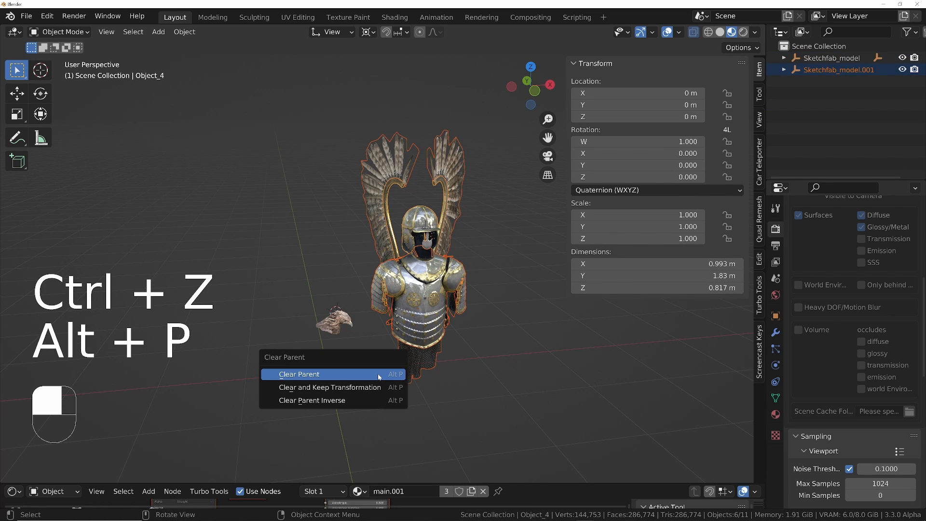
click(330, 390)
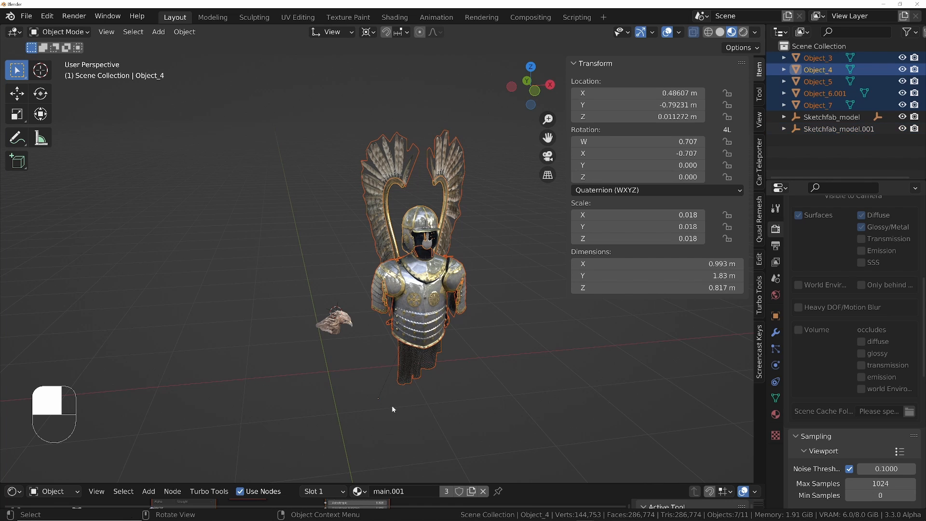
- Delete the leftover wmm_zkwawel_1368_1-8.obj.cleaner.gles empty below the armor
key(x)
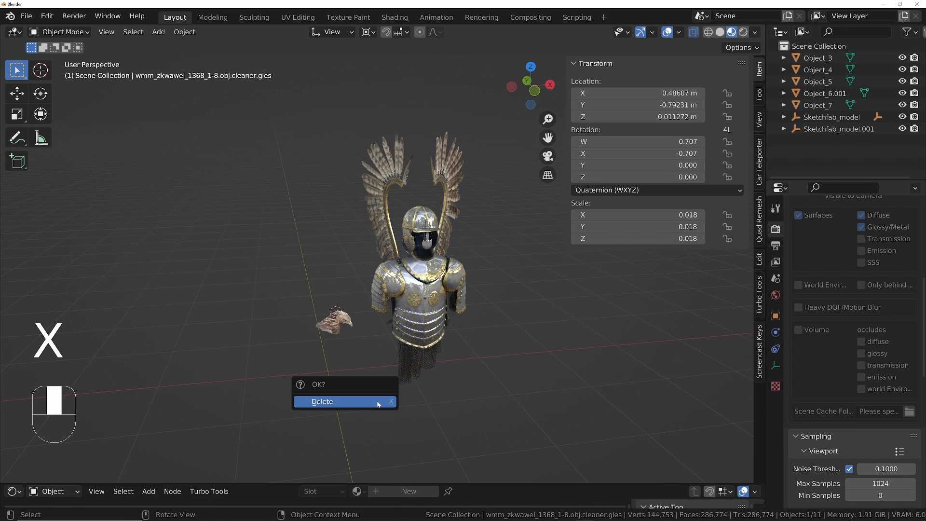
click(378, 402)
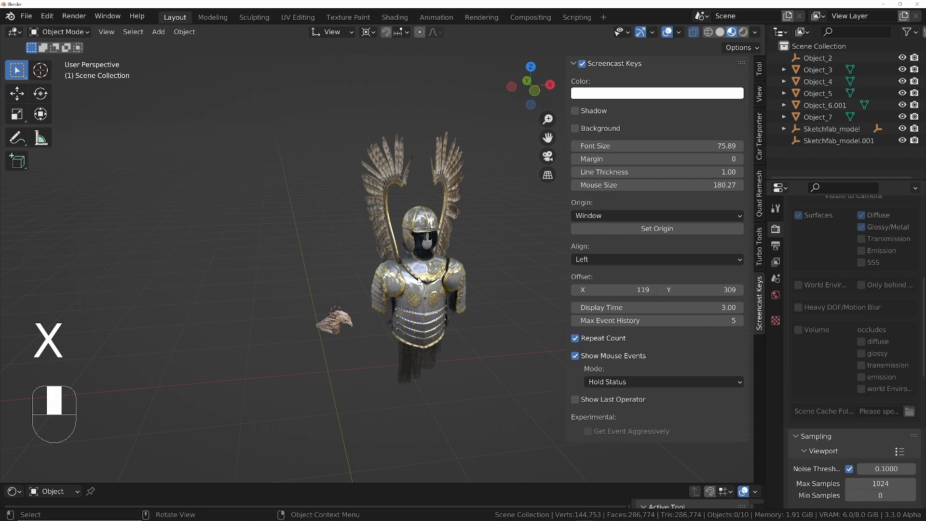
middle_drag(419, 280, 327, 311)
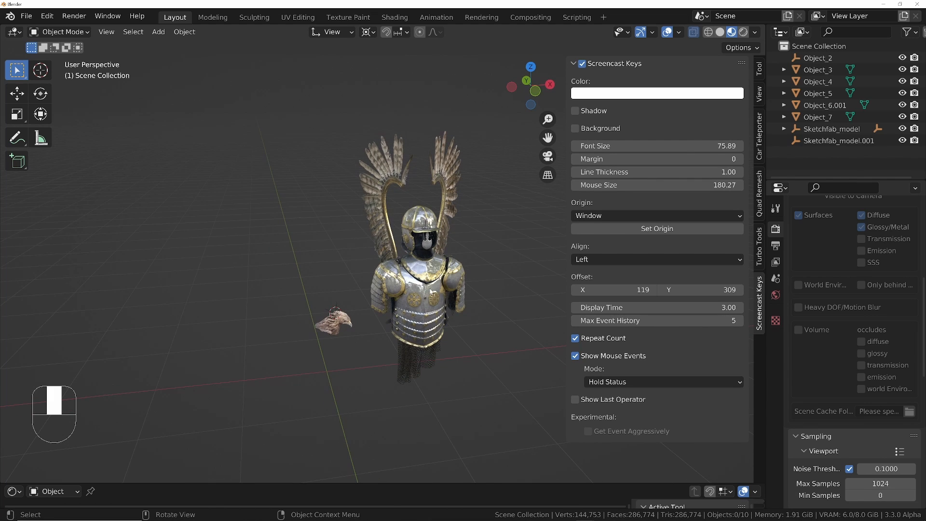
- Select the armor pieces, eagle head and empties together and set their origins to geometry
click(431, 291)
middle_drag(430, 291, 458, 305)
drag(473, 138, 290, 457)
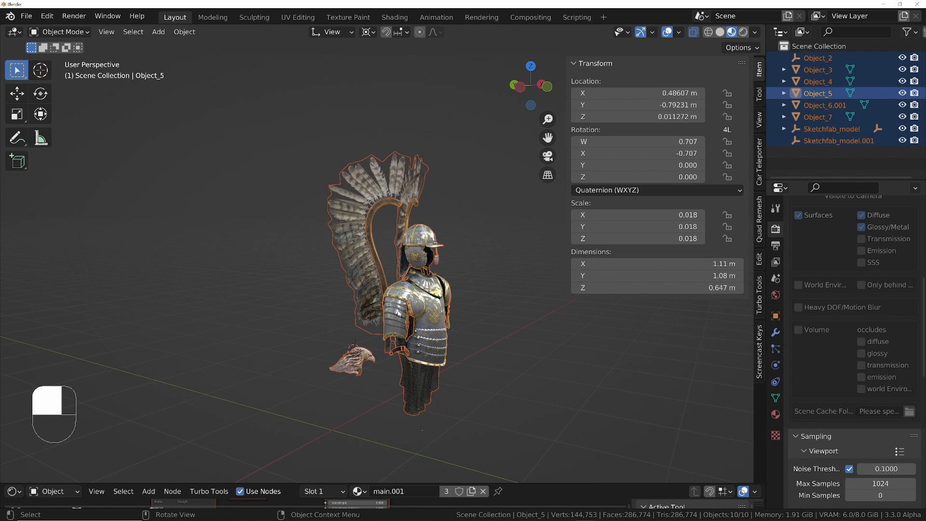
right_click(504, 287)
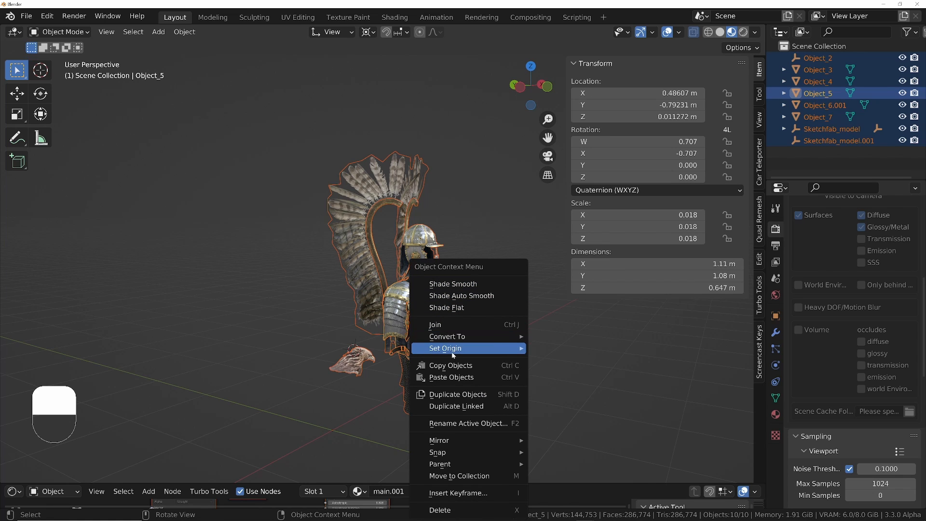
mouse_move(454, 354)
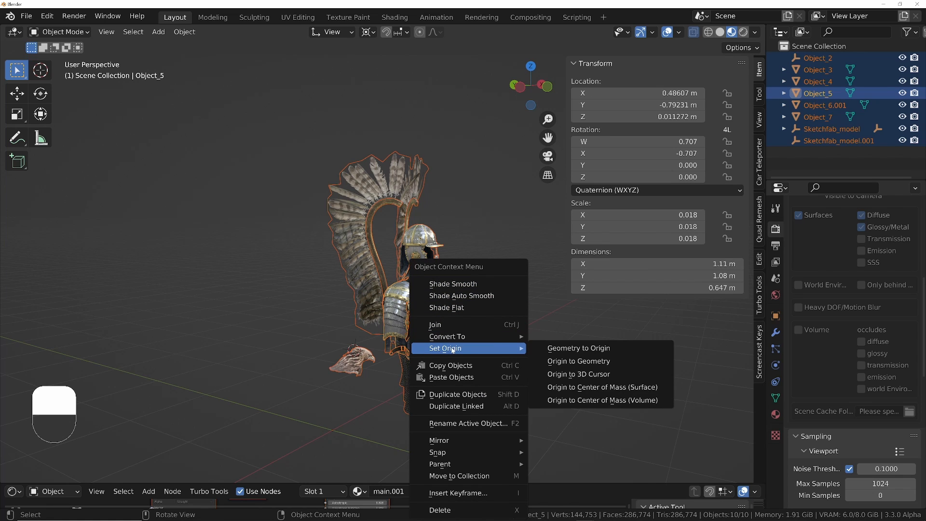
click(583, 362)
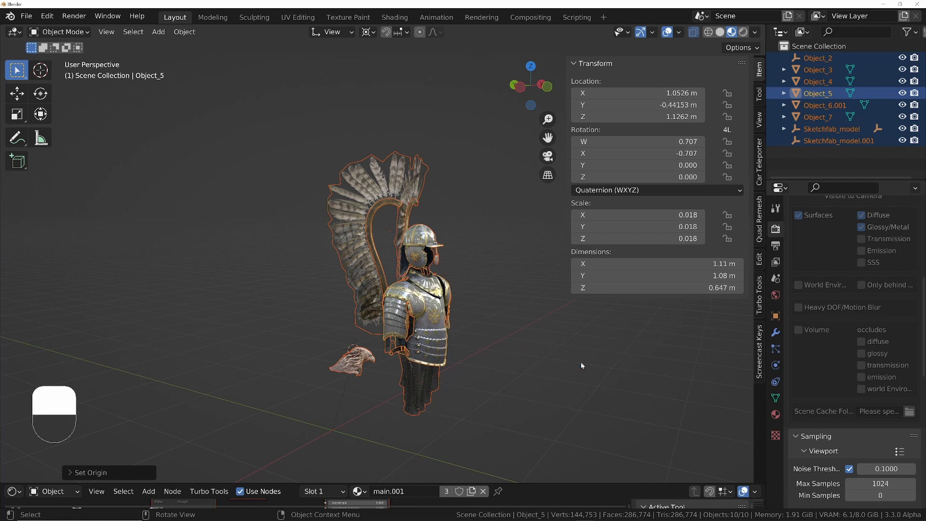
- Select the eagle head and detach it from its parent with Clear and Keep Transformation
scroll(386, 289, up, 4)
click(390, 285)
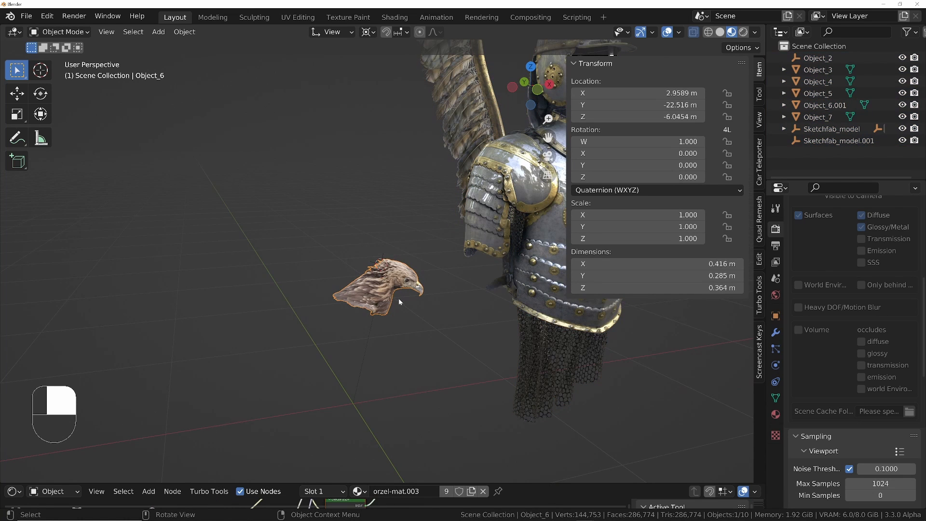
key(alt+p)
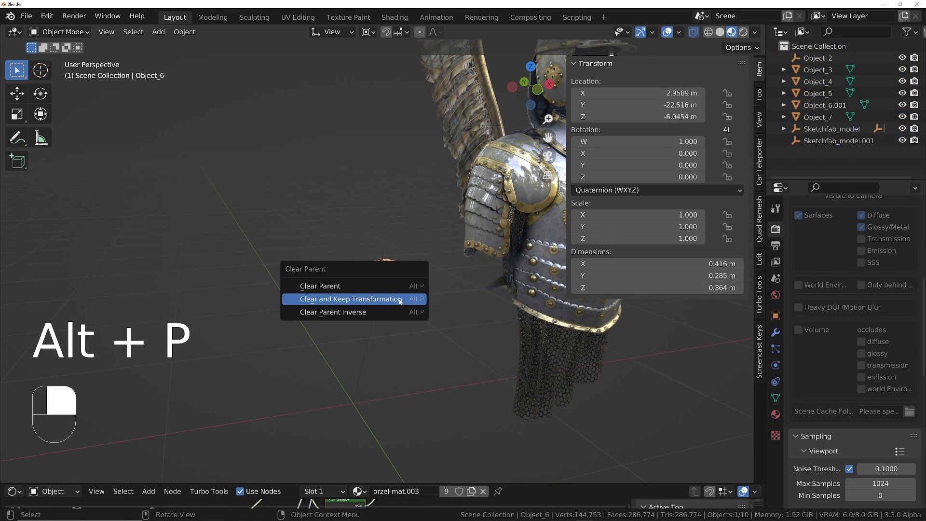
click(347, 300)
- Box-select the leftover empties below the eagle head and delete them
drag(306, 362, 425, 444)
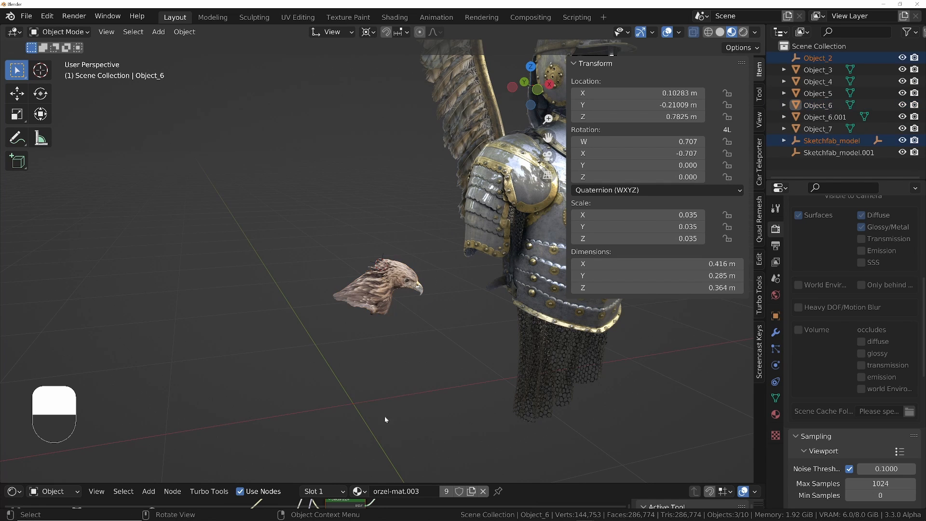
key(x)
click(351, 397)
middle_drag(447, 235, 419, 242)
ctrl+middle_drag(456, 213, 319, 276)
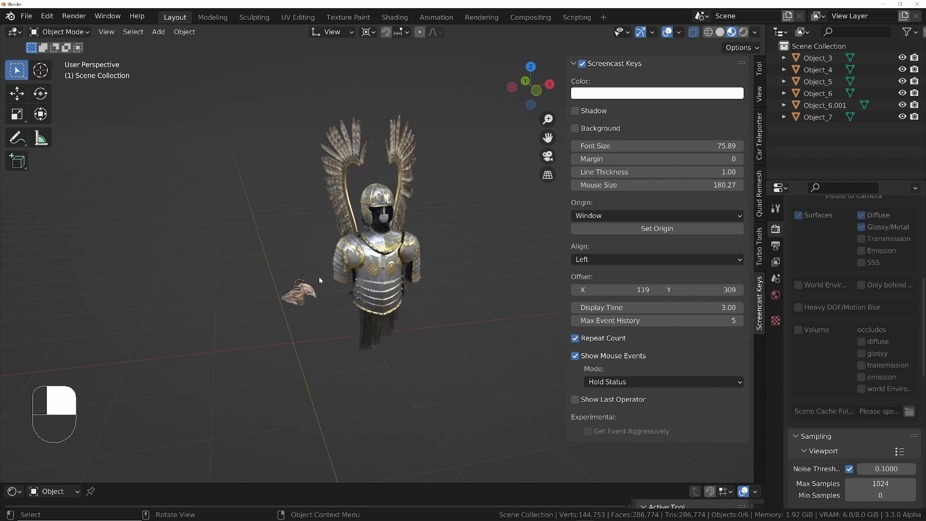
- Select the eagle head and move it up to the helmet's face opening
click(300, 298)
scroll(335, 277, up, 1)
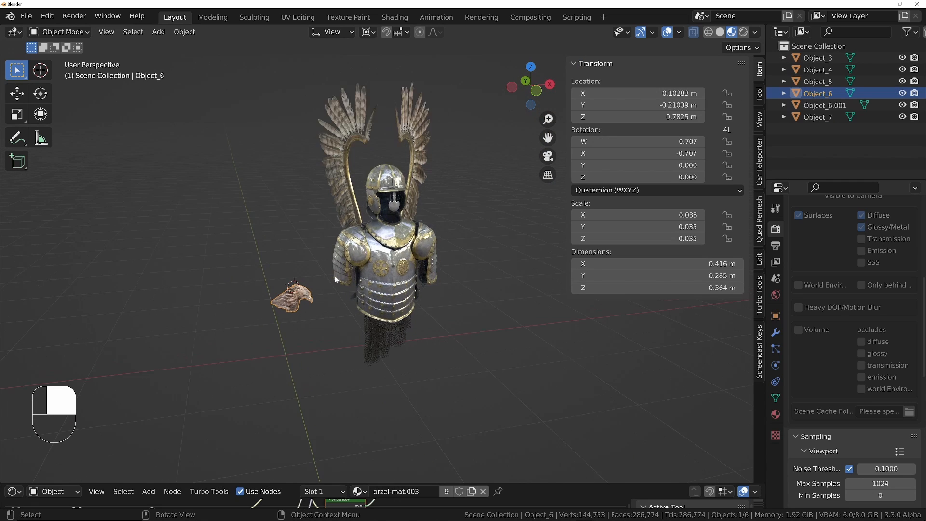
middle_drag(360, 252, 341, 269)
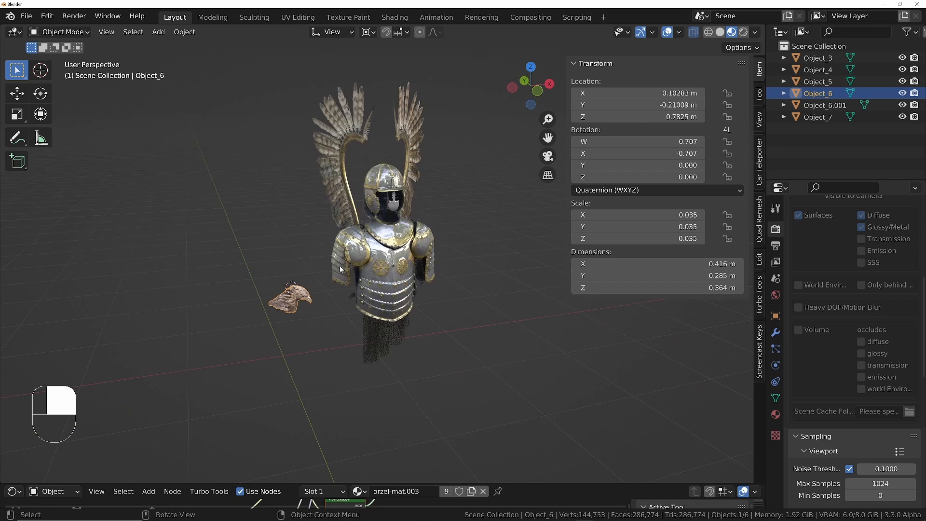
scroll(311, 278, up, 1)
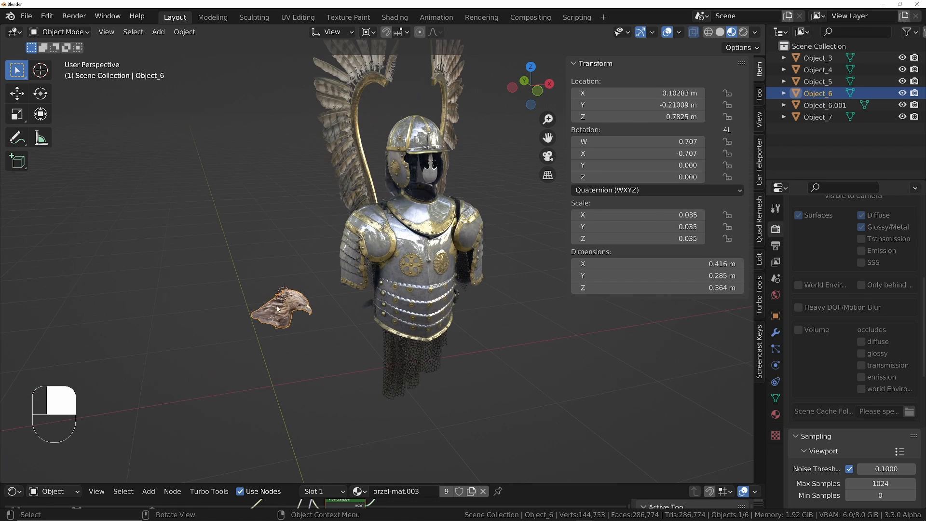
key(g)
click(429, 154)
middle_drag(430, 153, 358, 161)
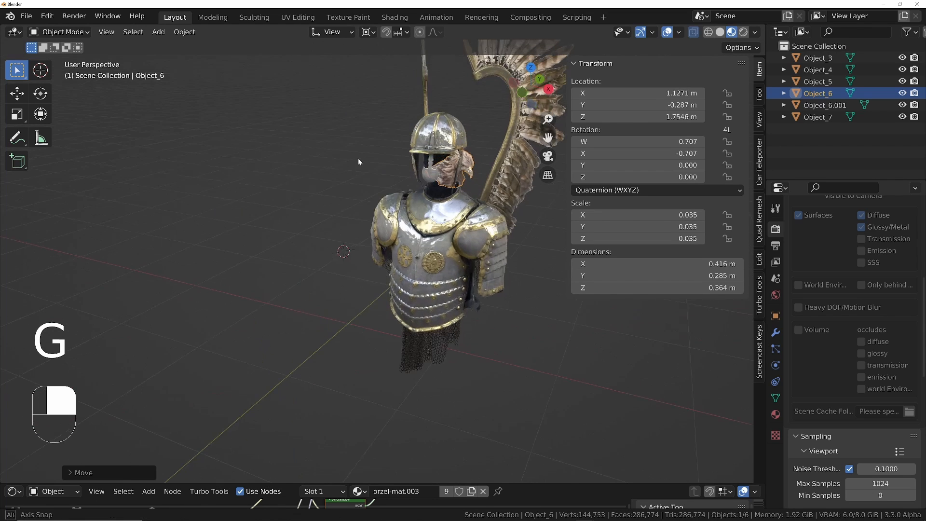
key(r)
key(z)
right_click(518, 150)
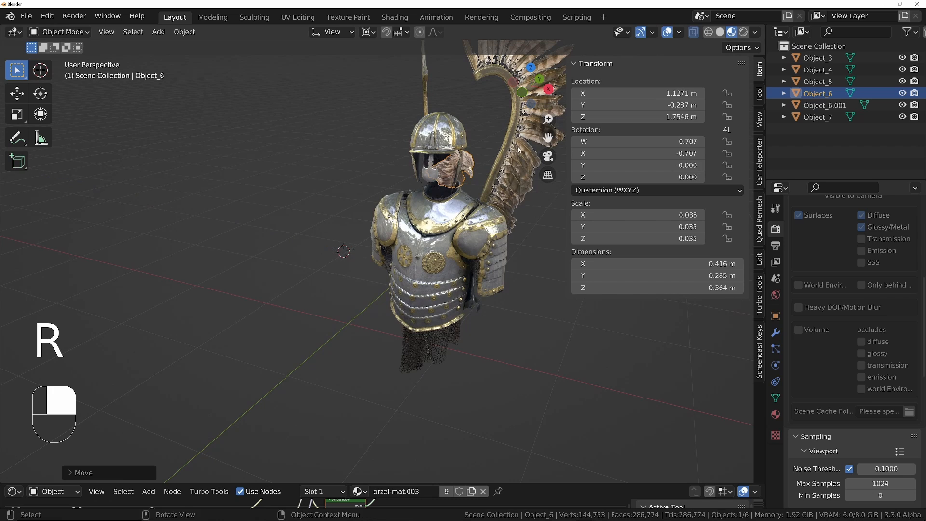
middle_drag(455, 167, 467, 169)
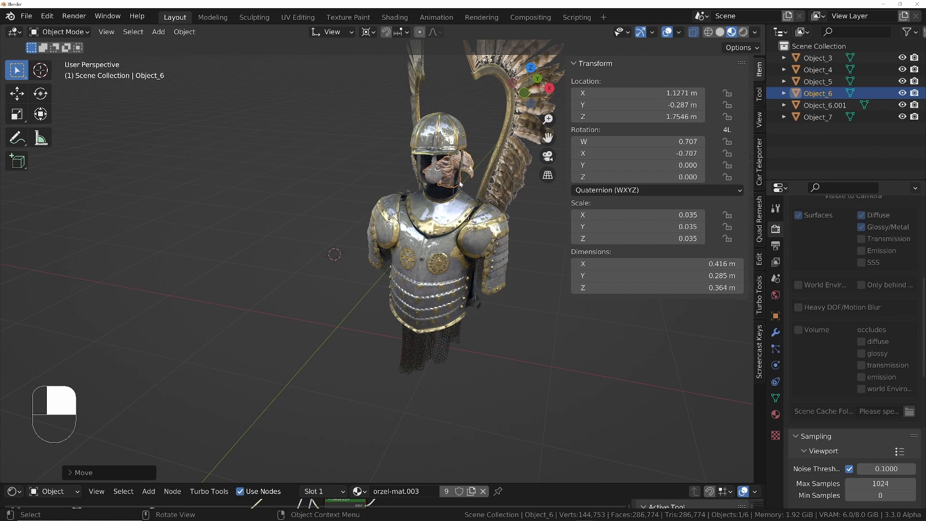
- Set the transform orientation to Global and the pivot point to Median Point
key(comma)
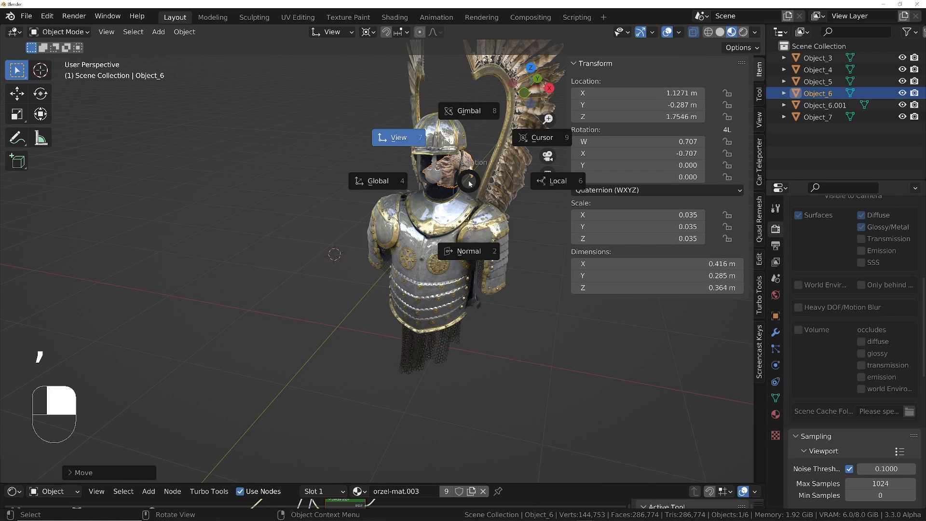
click(381, 185)
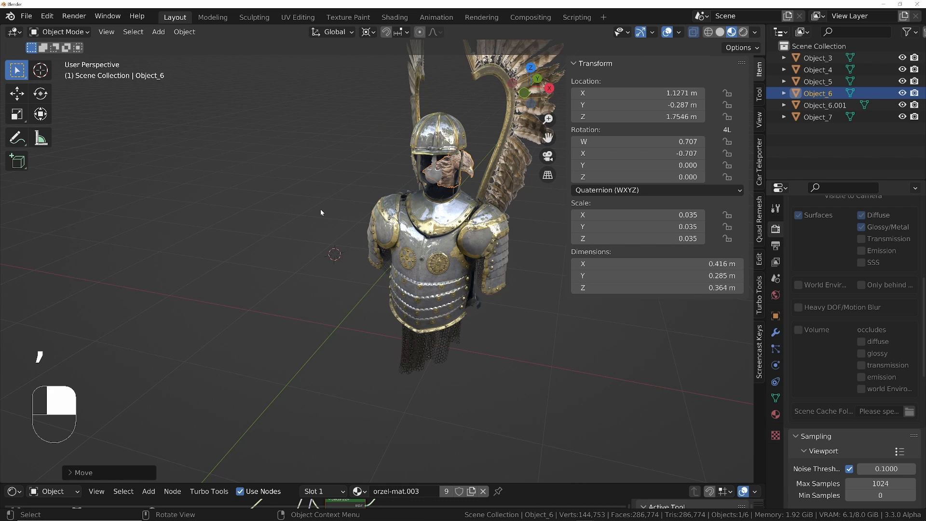
key(period)
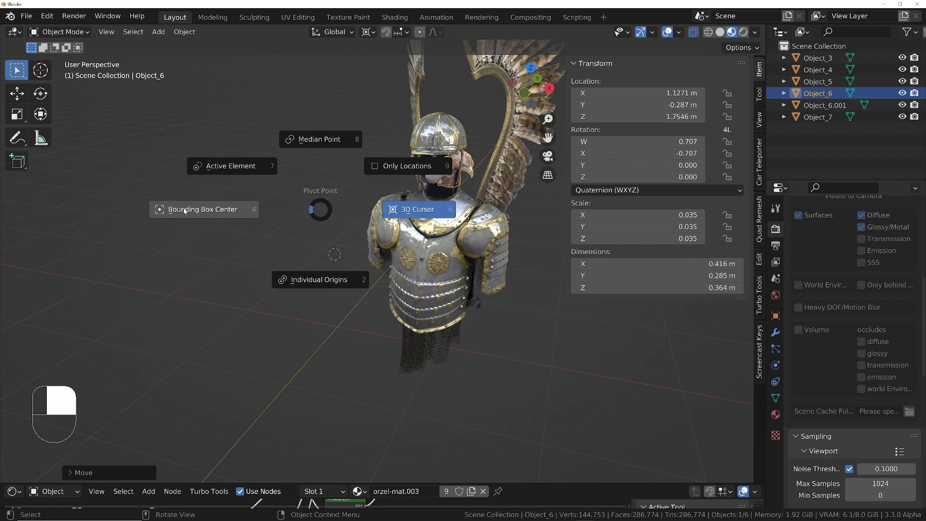
click(318, 147)
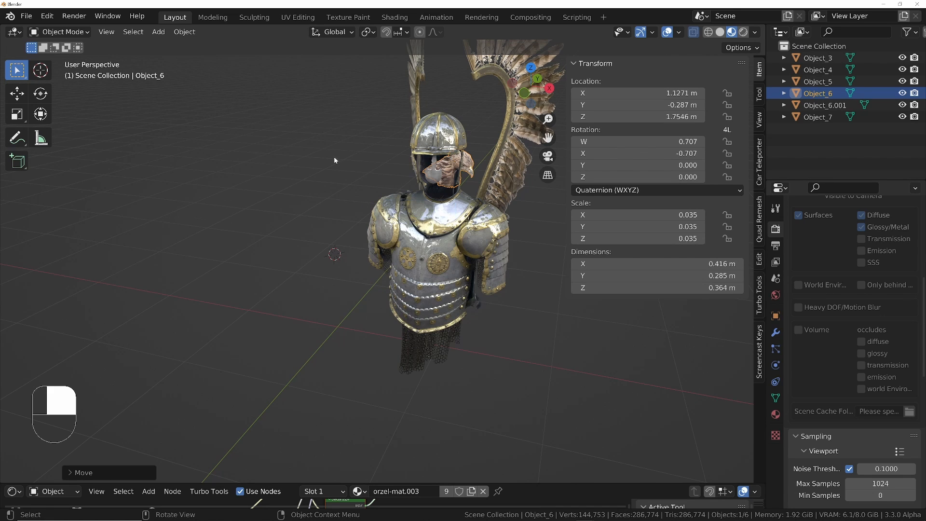
- Rotate the eagle head around global Z to face the armor's front and move it inside the helmet
middle_drag(333, 156, 318, 160)
key(r)
key(z)
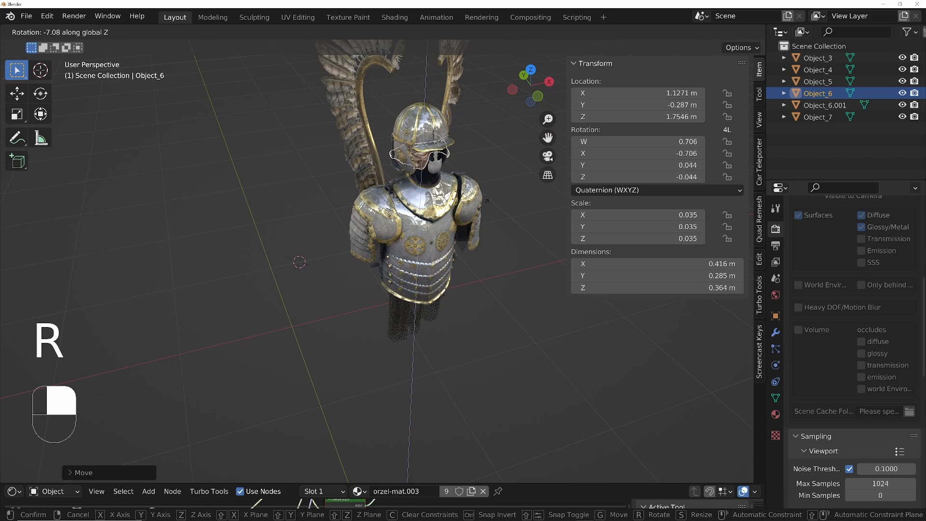
click(424, 235)
middle_drag(424, 236, 366, 208)
key(g)
click(388, 158)
scroll(407, 149, up, 9)
scroll(443, 166, down, 6)
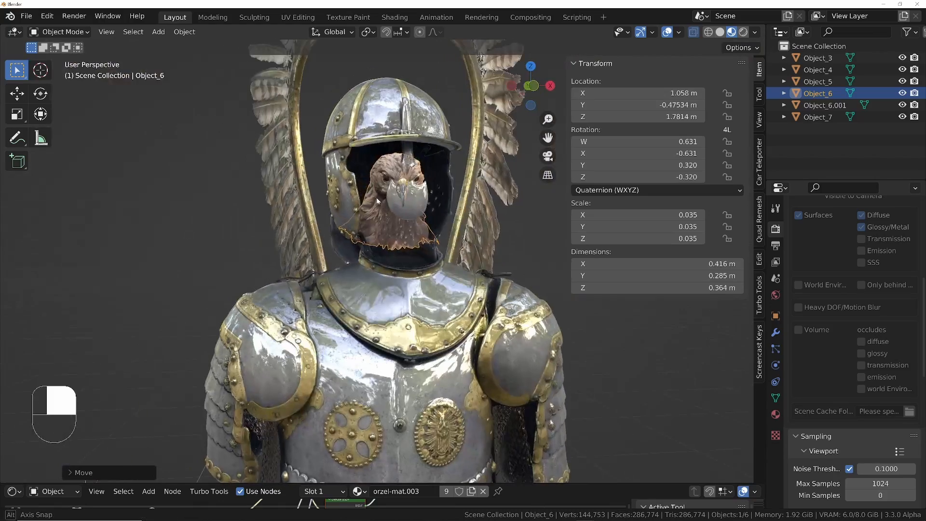
- Scale the eagle head up to about 0.82 m in X, tilt it and lower its neck into the armor collar
key(s)
click(485, 194)
middle_drag(485, 193, 467, 193)
key(r)
click(525, 156)
key(g)
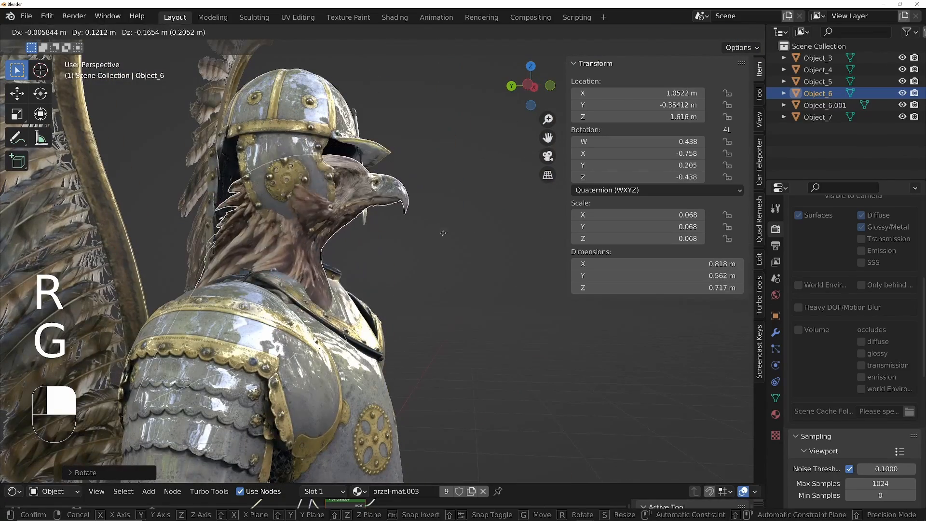
click(439, 231)
- Refine the eagle head's fit under the helmet by rotating, moving and scaling it to about 0.97 m in X
key(s)
click(415, 233)
middle_drag(415, 233, 333, 223)
key(r)
click(400, 227)
key(g)
click(416, 227)
key(r)
click(322, 221)
key(s)
click(319, 224)
key(g)
click(308, 231)
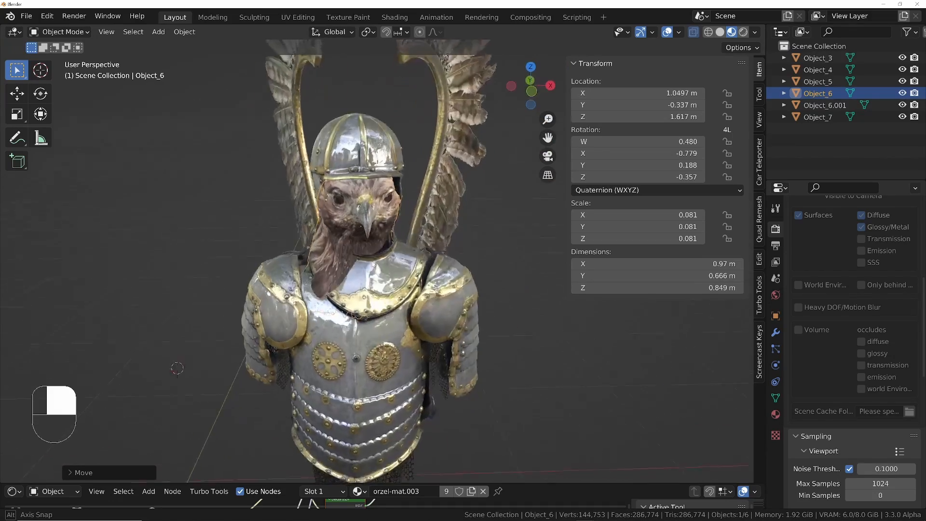
- Sculpt the eagle's rear neck feathers with the Grab brush, pulling them forward inside the back of the armor
middle_drag(359, 285, 492, 239)
key(Tab)
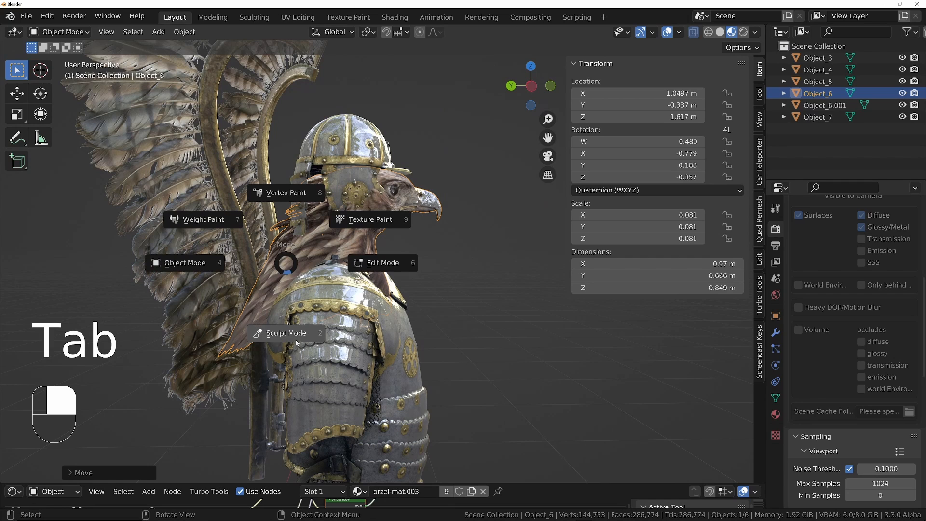
click(295, 339)
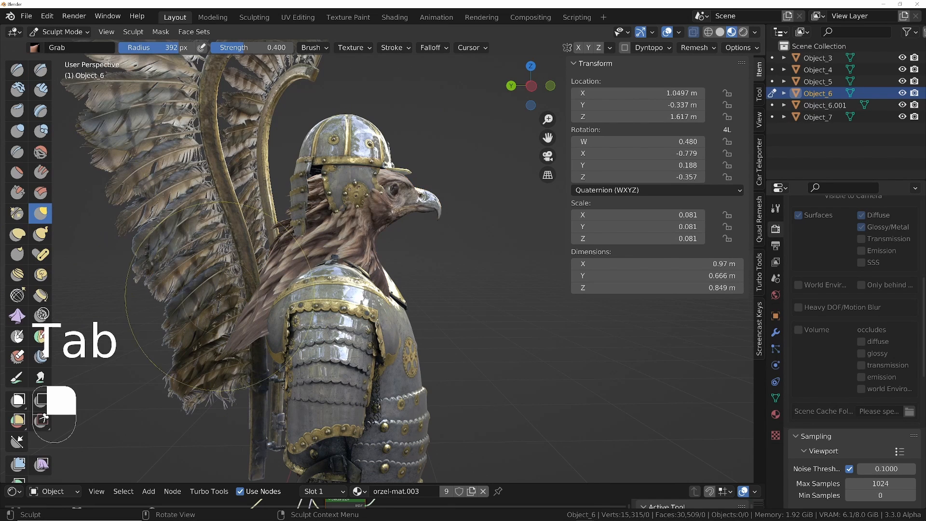
mouse_move(209, 299)
mouse_down()
mouse_move(263, 314)
mouse_move(273, 358)
mouse_move(326, 362)
mouse_up()
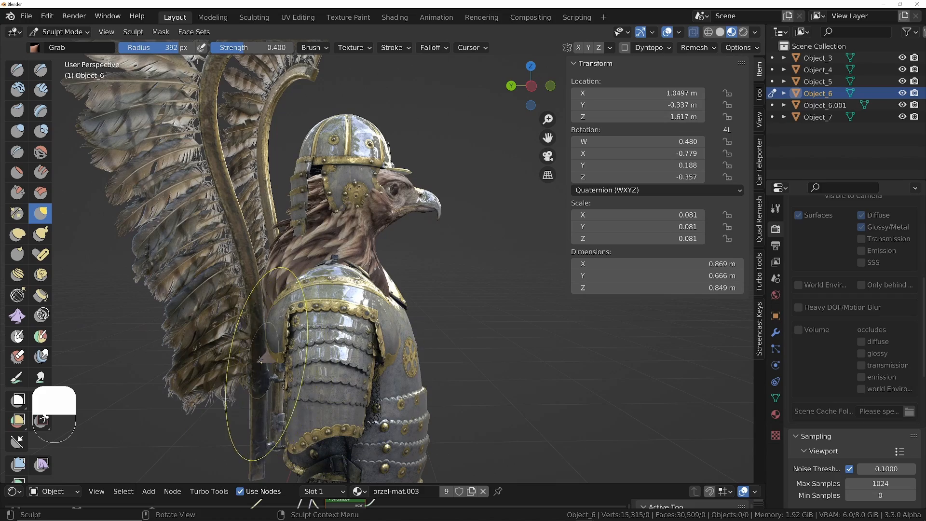
drag(260, 359, 292, 361)
drag(277, 278, 300, 281)
- Leave the eagle head's Sculpt Mode, select the helmet object and work on its cheek guard with the Grab brush
mouse_move(434, 265)
middle_down()
mouse_move(355, 271)
mouse_move(320, 244)
mouse_move(393, 207)
mouse_move(365, 233)
mouse_move(309, 231)
mouse_move(389, 238)
middle_up()
ctrl+middle_drag(389, 239, 408, 247)
mouse_move(408, 247)
shift+middle_down()
mouse_move(334, 243)
mouse_move(297, 278)
mouse_move(318, 217)
mouse_move(374, 252)
shift+middle_up()
key(Tab)
click(287, 251)
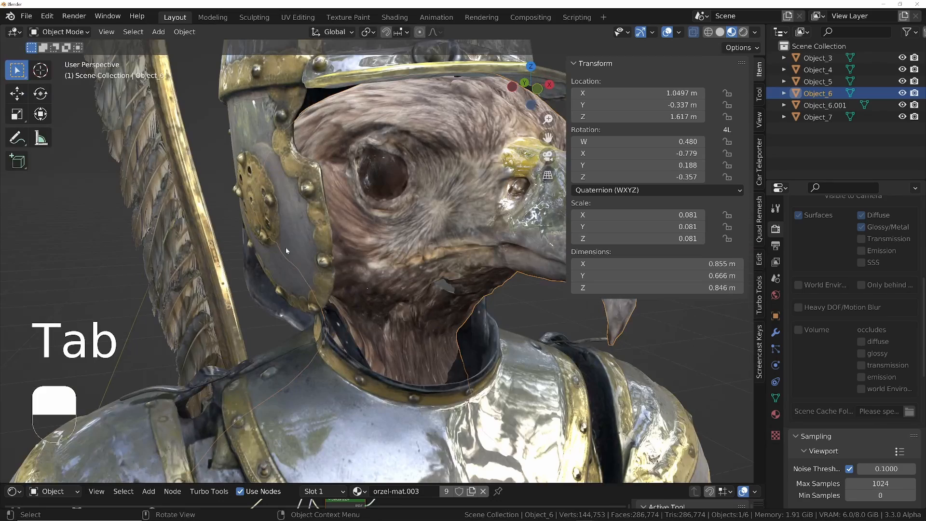
click(301, 226)
key(Tab)
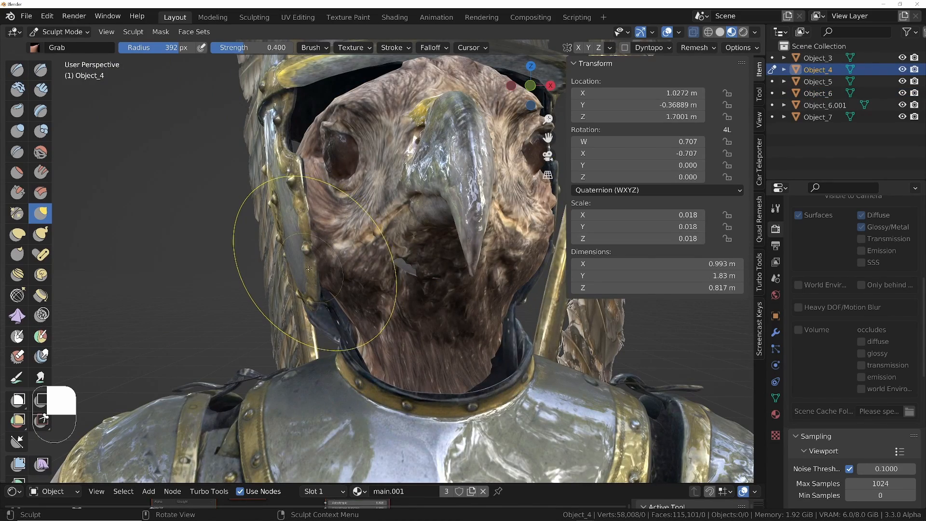
mouse_move(318, 268)
middle_down()
mouse_move(388, 290)
mouse_move(327, 281)
mouse_move(427, 279)
mouse_move(337, 232)
mouse_move(406, 224)
mouse_move(506, 237)
mouse_move(410, 236)
mouse_move(405, 285)
mouse_move(495, 293)
mouse_move(298, 232)
middle_up()
- Undo and redo the recent sculpting edits to compare the helmet's shape around the eagle head, and return to Object Mode
key(ctrl+z)
key(ctrl+z)
key(ctrl+shift+z)
key(ctrl+shift+z)
key(ctrl+shift+z)
key(ctrl+shift+z)
key(Tab)
- Enter Edit Mode on the helmet object and select the linked mesh of the nose guard in front of the eagle's face
scroll(324, 258, up, 2)
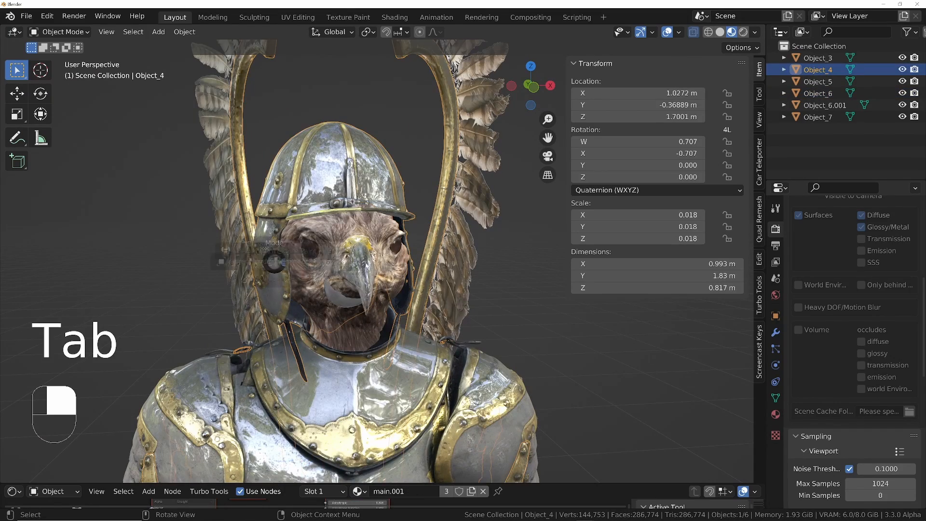
key(Tab)
middle_drag(352, 286, 421, 282)
key(a)
key(a)
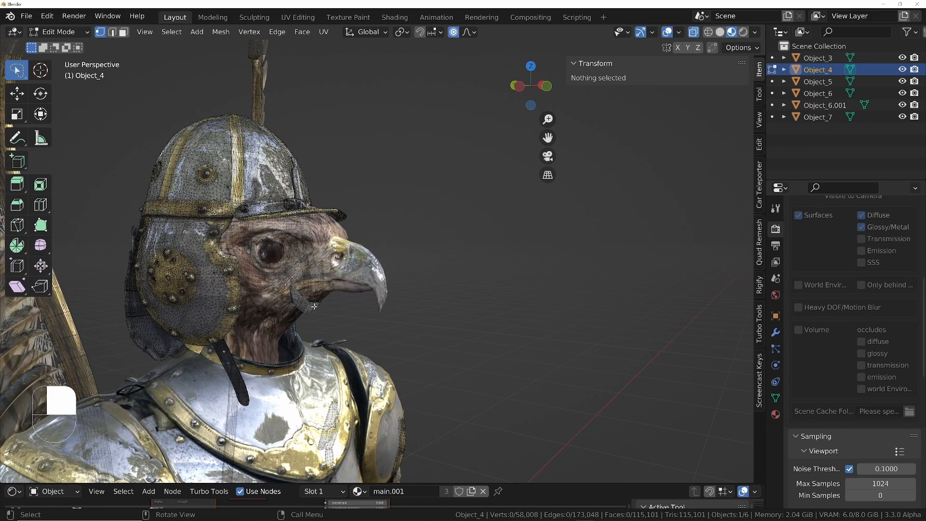
key(l)
middle_drag(308, 254, 230, 256)
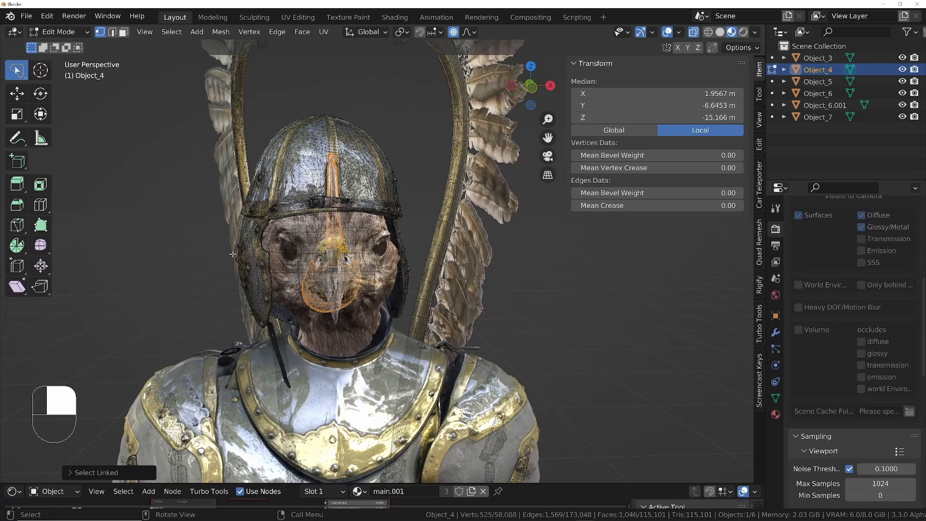
- Isolate the helmet object in local view and hide all of its mesh except the selected nose guard
key(KP_Divide)
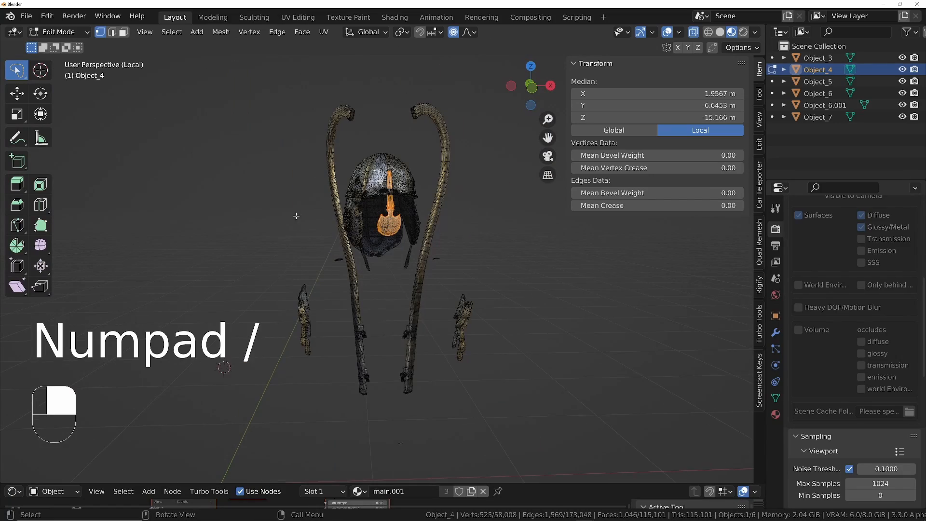
scroll(392, 191, up, 10)
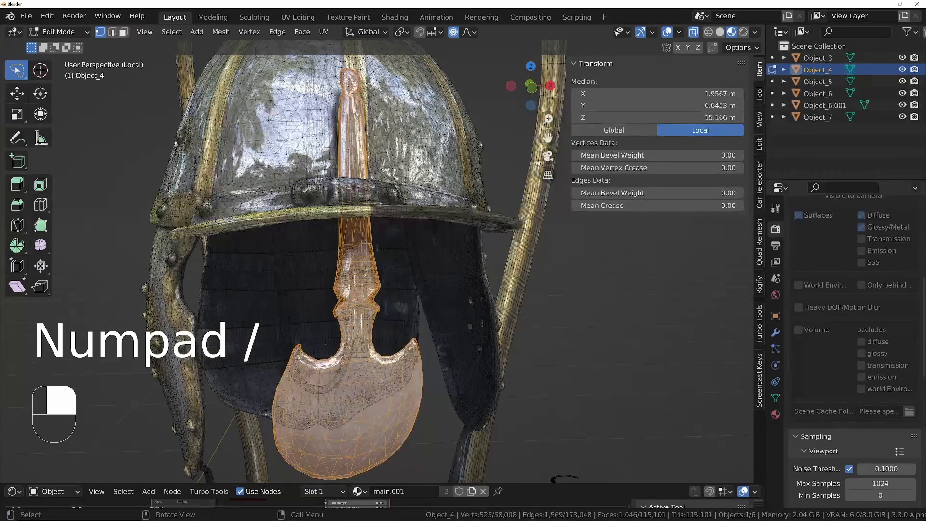
middle_drag(337, 285, 334, 234)
scroll(330, 276, down, 2)
middle_drag(333, 233, 354, 256)
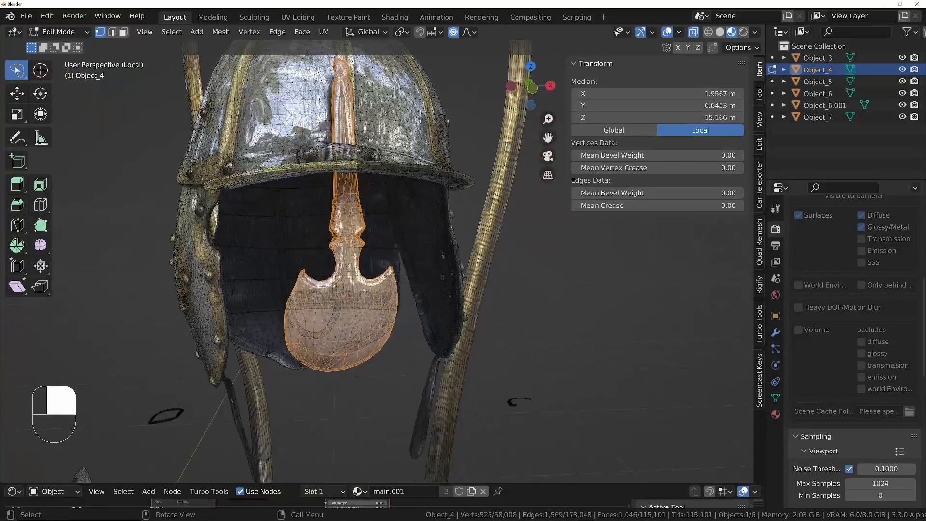
key(shift)
key(shift+h)
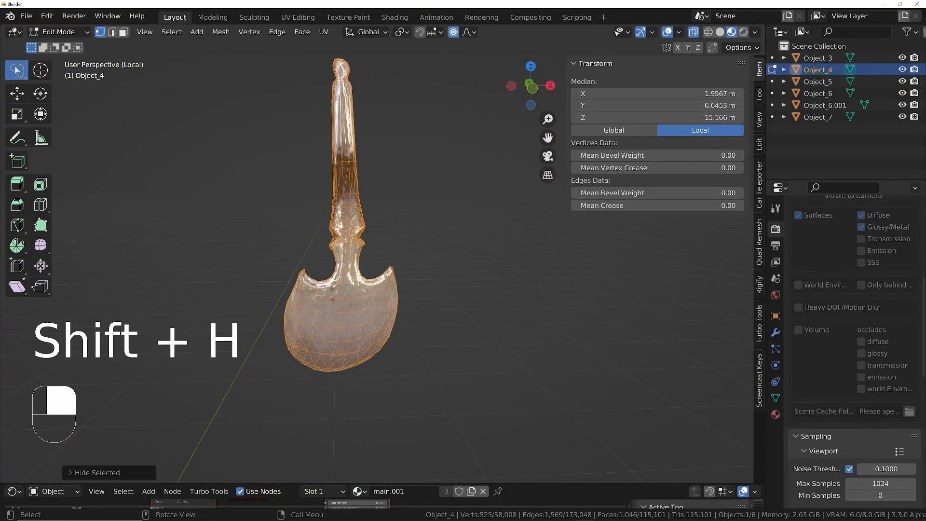
- Select the front vertices of the nose guard's wide lower blade and delete them
middle_drag(318, 237, 304, 233)
mouse_move(262, 177)
mouse_down()
mouse_move(178, 347)
mouse_move(482, 340)
mouse_move(212, 328)
mouse_up()
key(z)
middle_drag(447, 253, 281, 260)
key(x)
click(444, 248)
key(z)
click(283, 325)
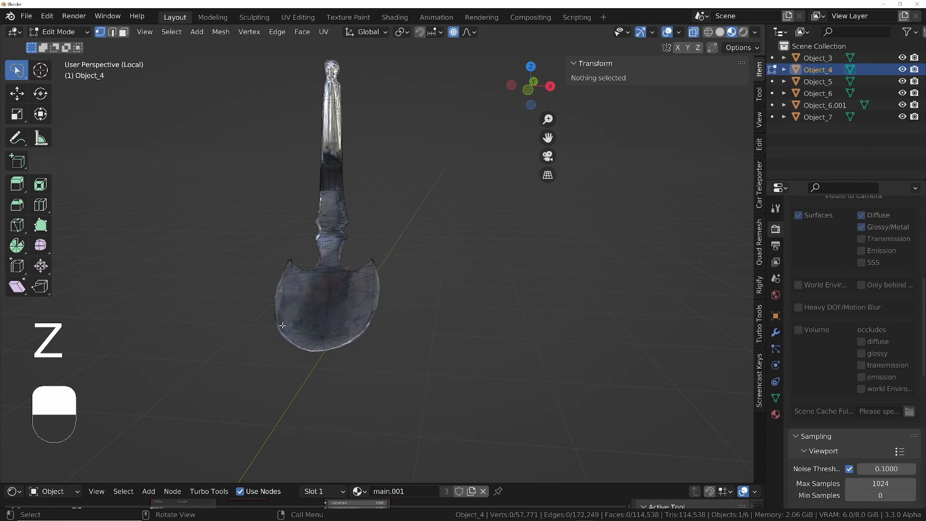
- Delete the remaining vertices of the nose guard's blade and ornament, leaving only the upper shaft
mouse_move(281, 182)
mouse_down()
mouse_move(436, 354)
mouse_move(140, 371)
mouse_up()
key(x)
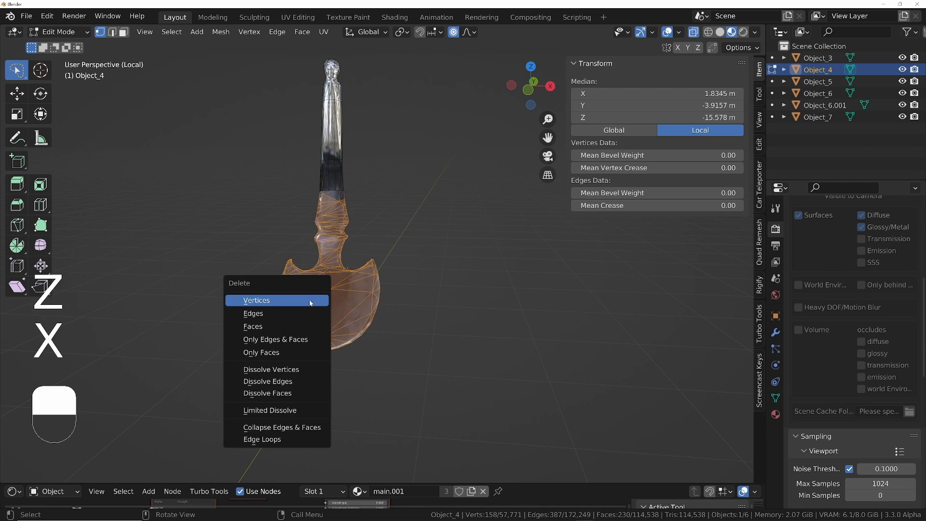
click(308, 299)
middle_drag(299, 213, 486, 169)
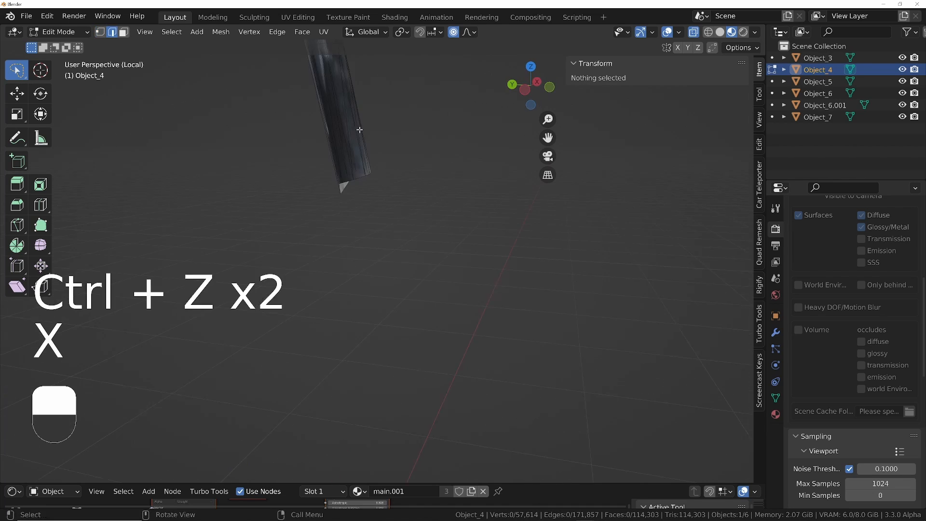
- Reveal the hidden helmet mesh around the cut nose guard and deselect everything
scroll(359, 130, down, 3)
shift+middle_drag(360, 217, 360, 292)
middle_drag(359, 293, 290, 217)
key(alt)
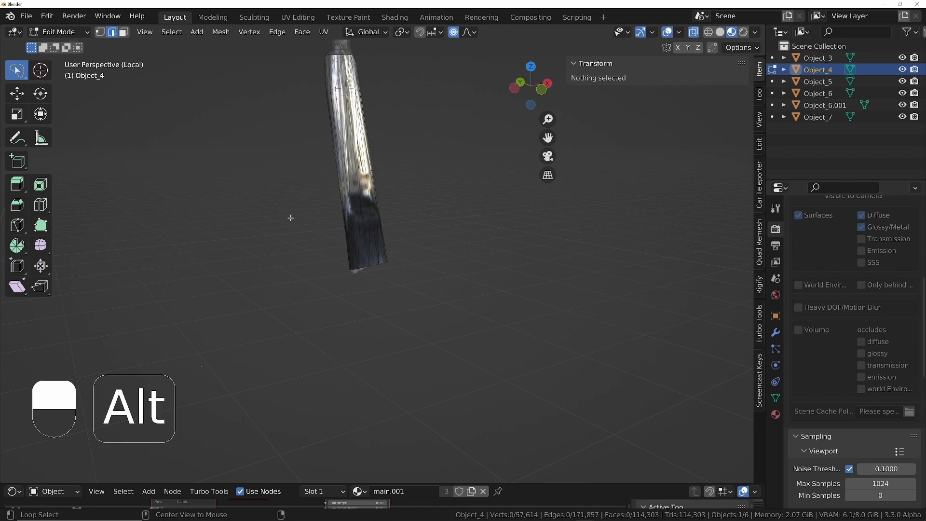
key(alt+h)
middle_drag(463, 237, 419, 236)
mouse_move(420, 236)
middle_down()
mouse_move(413, 230)
mouse_move(453, 243)
mouse_move(407, 237)
mouse_move(419, 219)
middle_up()
scroll(407, 236, up, 3)
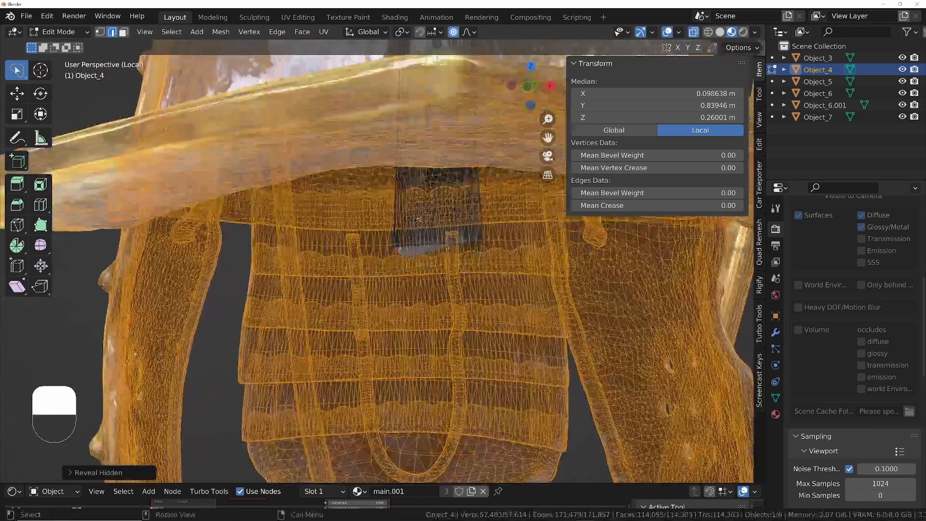
click(410, 257)
scroll(410, 254, down, 5)
key(a)
key(a)
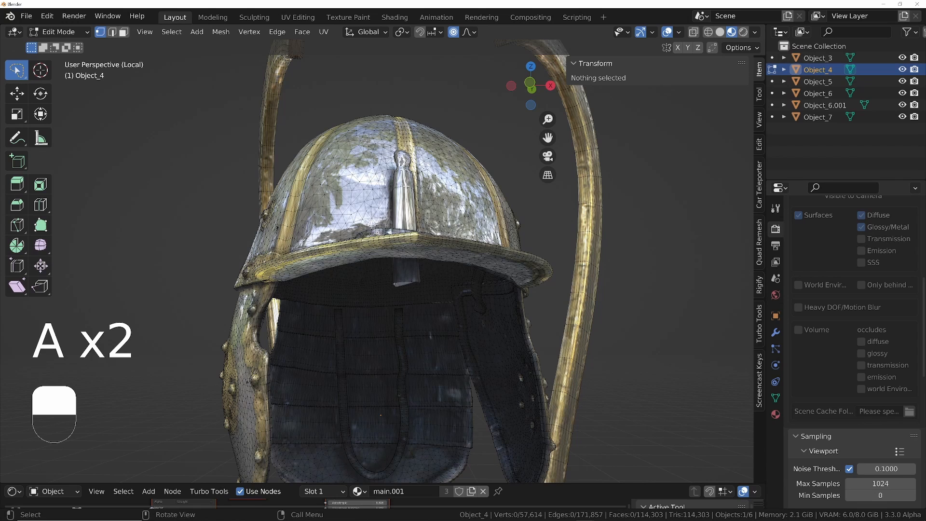
- Select the linked mesh of the shortened nose guard and hide the rest of the helmet
key(l)
middle_drag(406, 186, 398, 243)
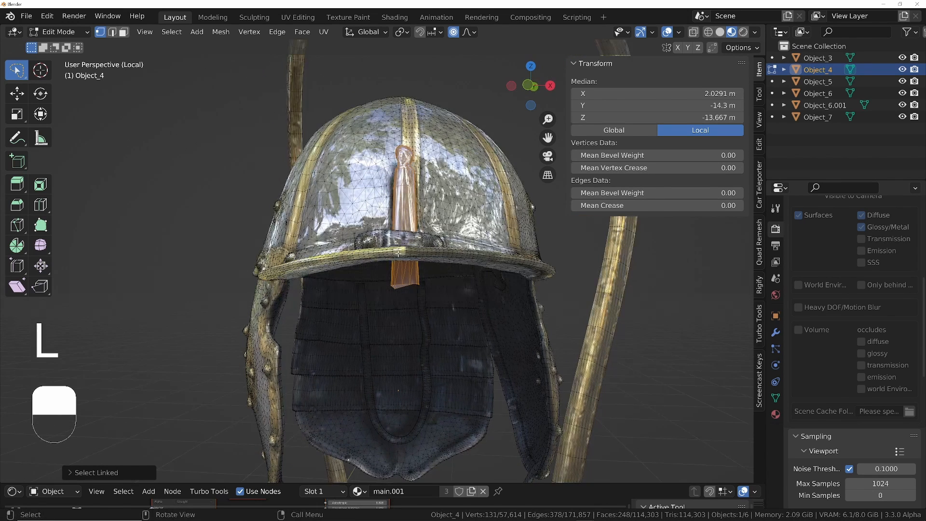
key(shift+h)
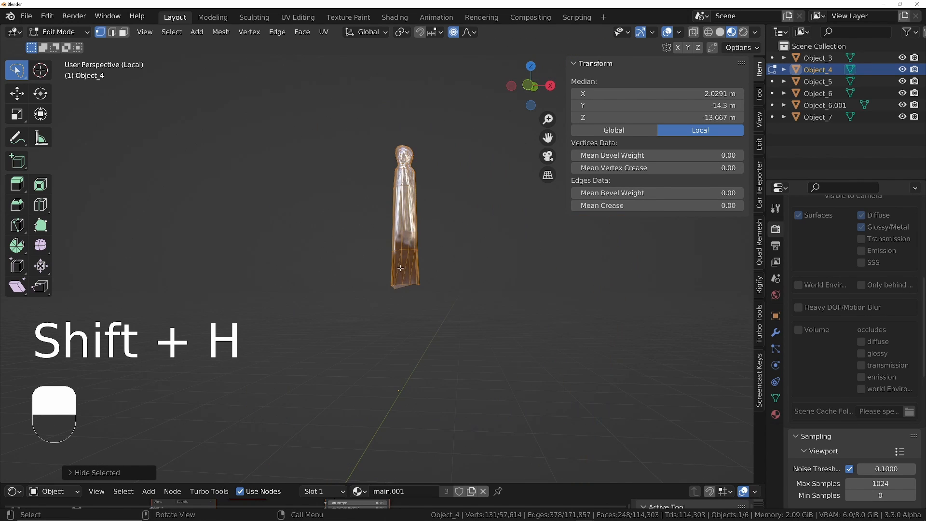
- Switch to Wireframe shading and box-select the vertices at the lower end of the nose guard shaft
key(1)
click(393, 293)
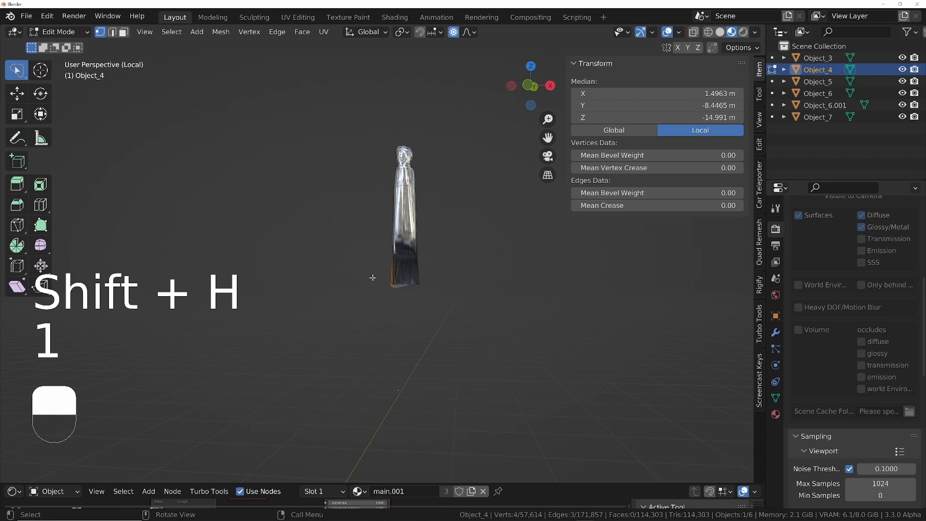
drag(372, 277, 460, 314)
key(z)
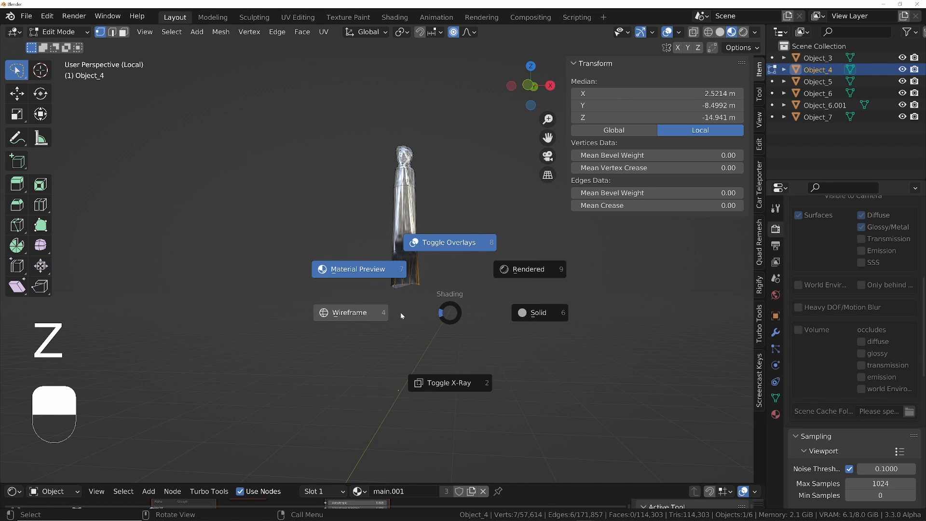
click(352, 313)
mouse_move(371, 273)
mouse_down()
mouse_move(341, 345)
mouse_move(371, 299)
mouse_up()
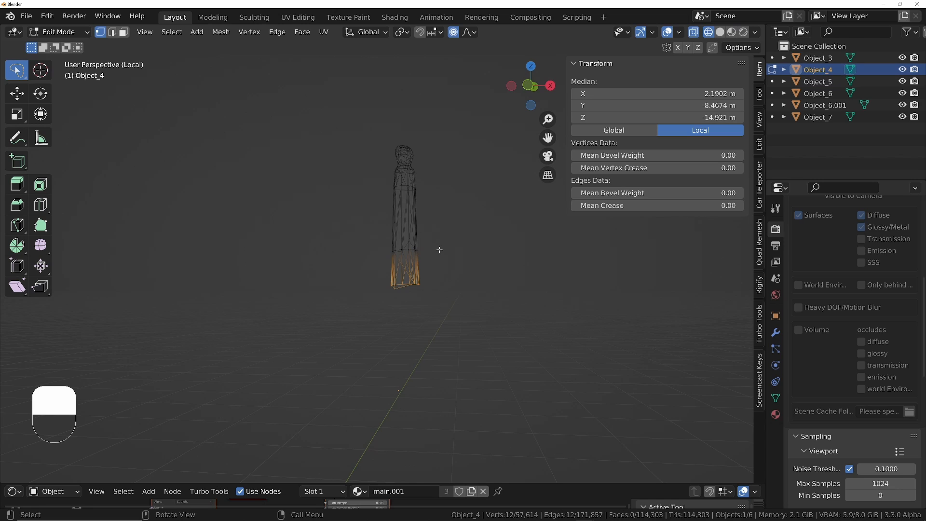
- Turn off proportional editing and edge-slide the selected end vertices up the shaft by about 0.52
middle_drag(415, 249, 499, 235)
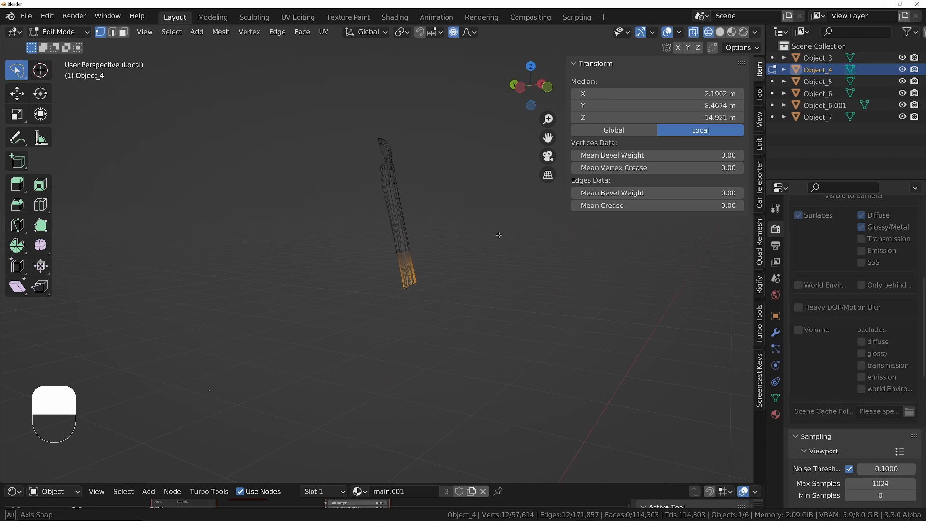
middle_drag(409, 279, 413, 266)
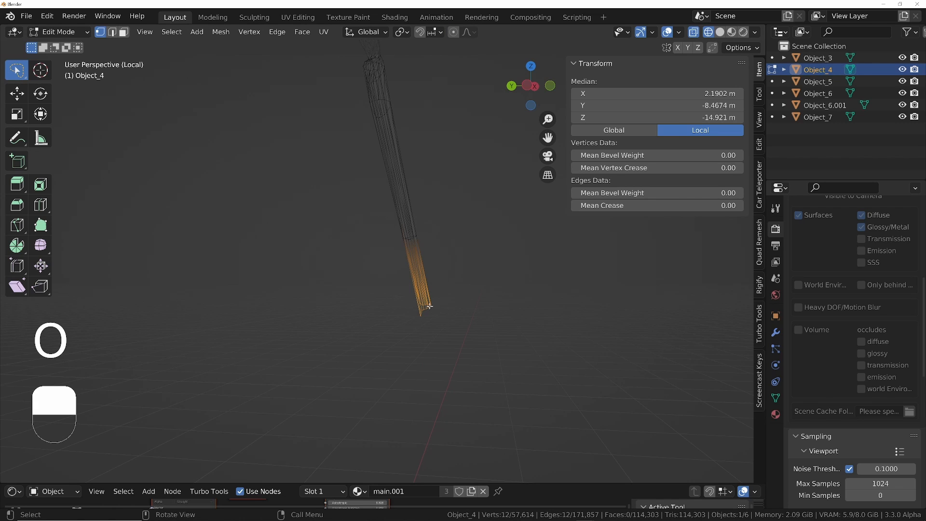
key(g)
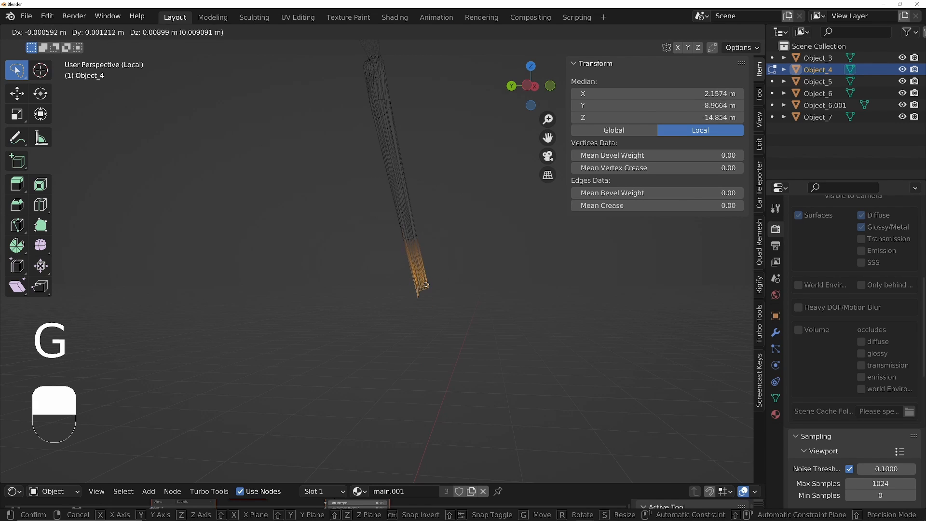
key(g)
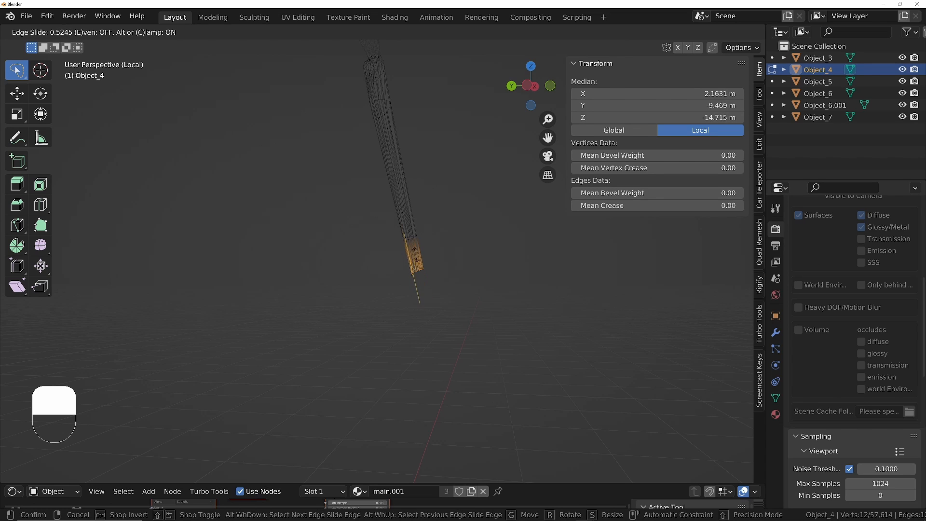
key(alt)
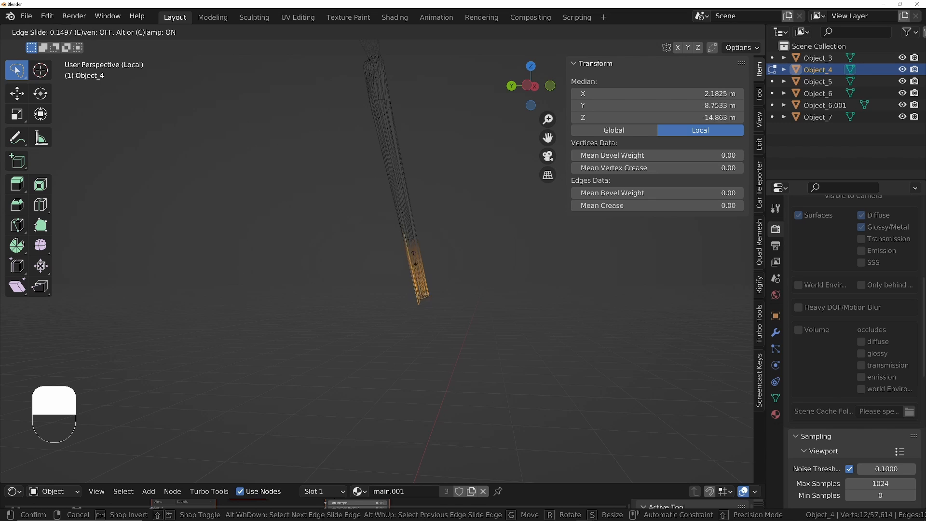
key(alt)
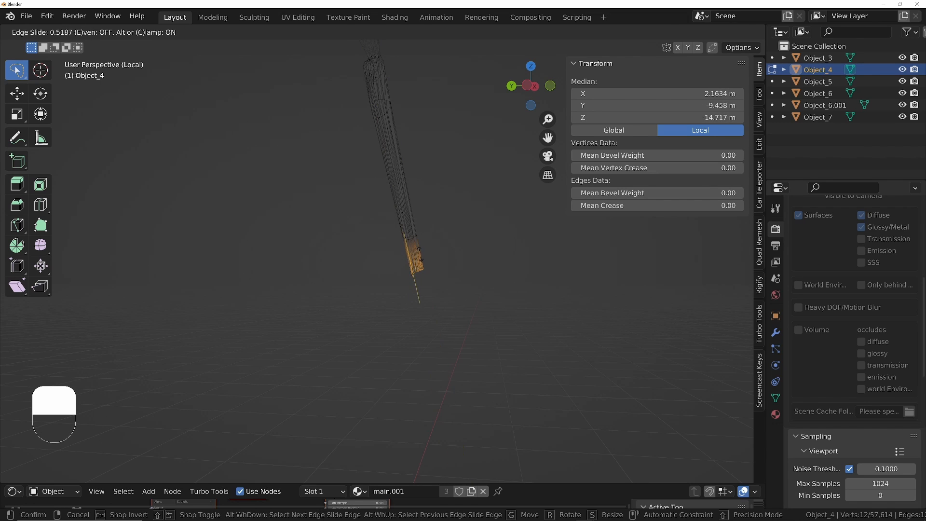
click(413, 258)
middle_drag(414, 258, 291, 281)
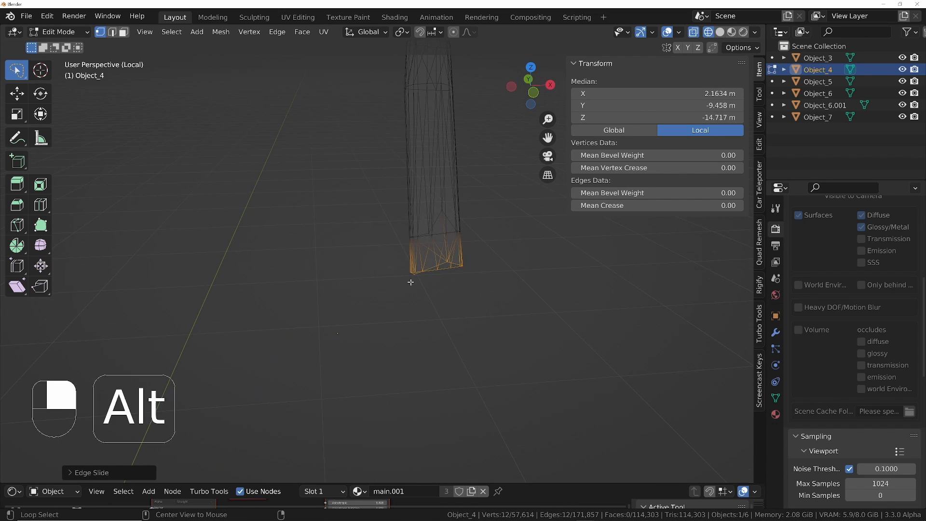
- Reveal the hidden helmet mesh in Material Preview and return to the full scene in Object Mode
key(alt+h)
key(z)
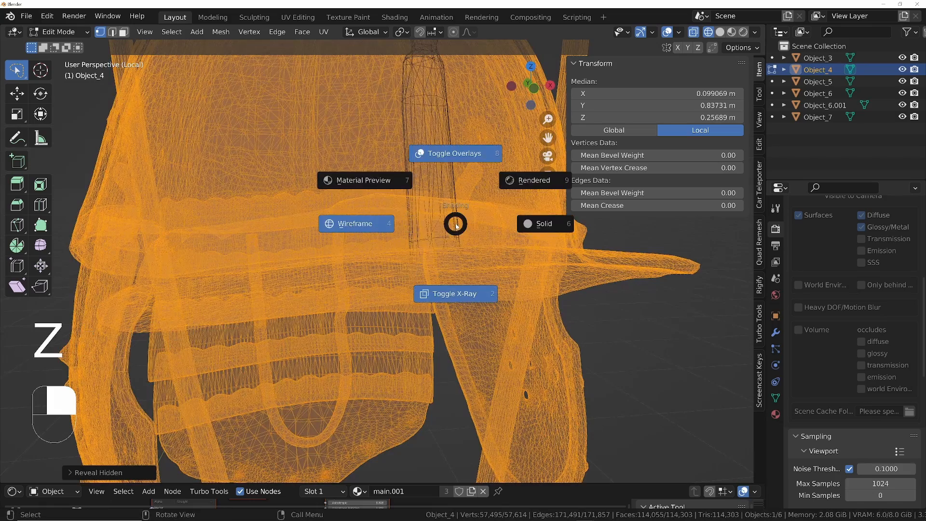
click(390, 174)
key(Tab)
ctrl+middle_drag(441, 222, 429, 254)
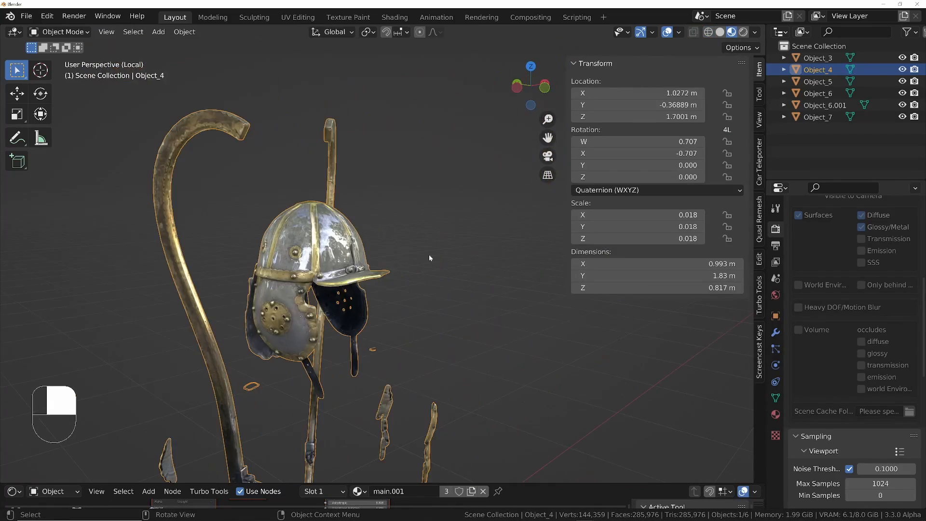
key(KP_Divide)
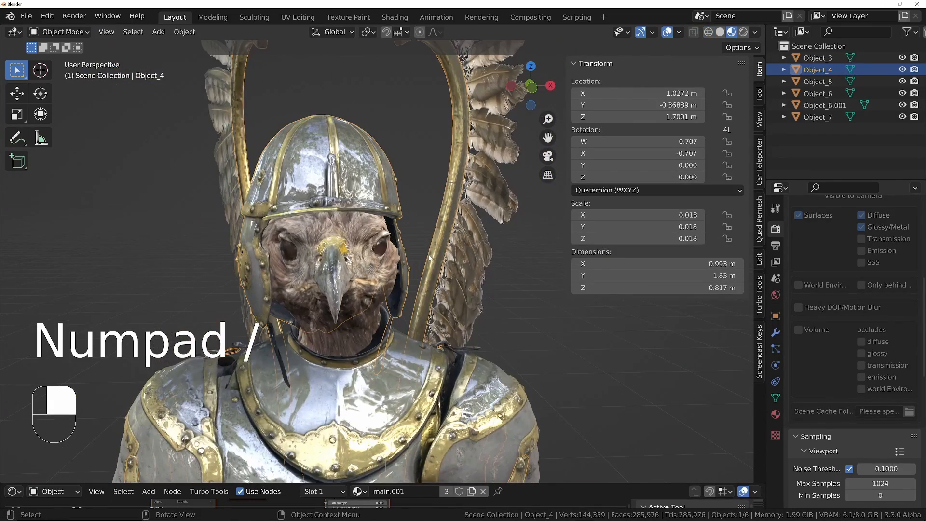
- Enter Sculpt Mode on the helmet and pull the front brim around the nose guard upward with a 500 px Grab brush
ctrl+middle_drag(429, 258, 436, 381)
click(437, 380)
middle_drag(436, 381, 426, 352)
ctrl+middle_drag(357, 345, 315, 273)
scroll(345, 233, up, 2)
scroll(314, 273, up, 3)
click(314, 273)
key(f)
click(404, 252)
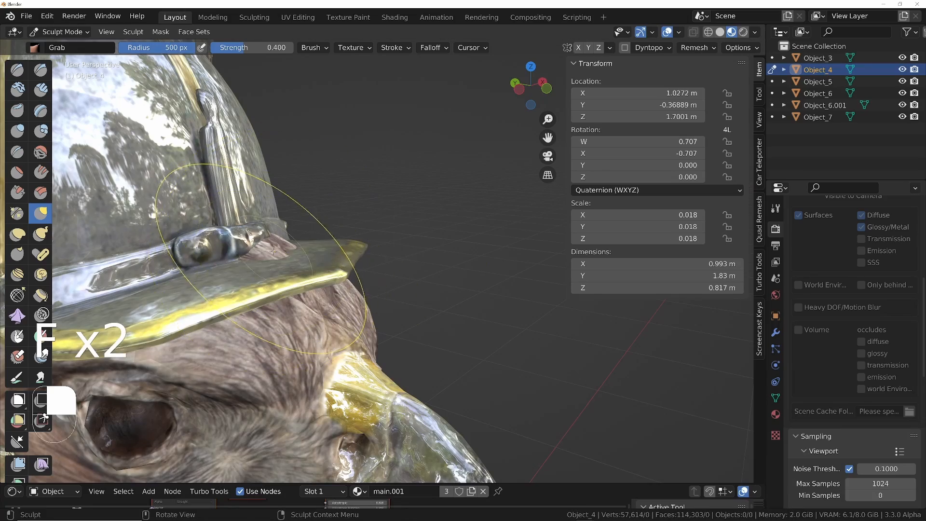
mouse_move(275, 253)
mouse_down()
mouse_move(282, 244)
mouse_move(272, 239)
mouse_up()
- Transfer Sculpt Mode to the eagle head, nudge its face with a resized Grab brush, and leave Sculpt Mode
scroll(281, 244, down, 8)
mouse_move(265, 260)
middle_down()
mouse_move(205, 253)
mouse_move(234, 251)
middle_up()
key(f)
click(282, 305)
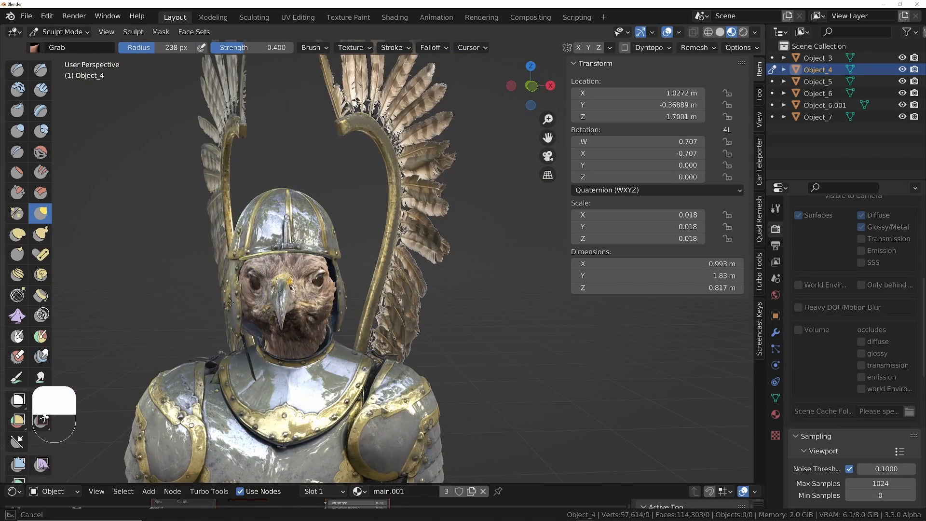
middle_drag(282, 294, 286, 291)
key(alt+q)
key(f)
click(284, 276)
scroll(280, 276, down, 6)
drag(301, 288, 296, 283)
scroll(294, 284, up, 4)
mouse_move(295, 284)
middle_down()
mouse_move(217, 287)
mouse_move(285, 295)
middle_up()
scroll(436, 306, down, 4)
key(Tab)
middle_drag(436, 306, 420, 270)
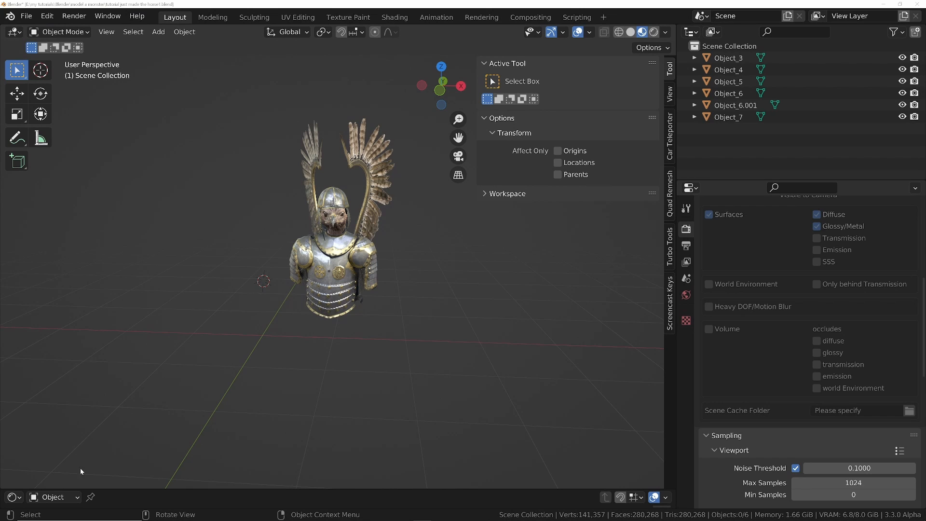
- Collapse the existing lower editor and split the 3D viewport horizontally, making the new lower area a Shader Editor
drag(129, 504, 216, 461)
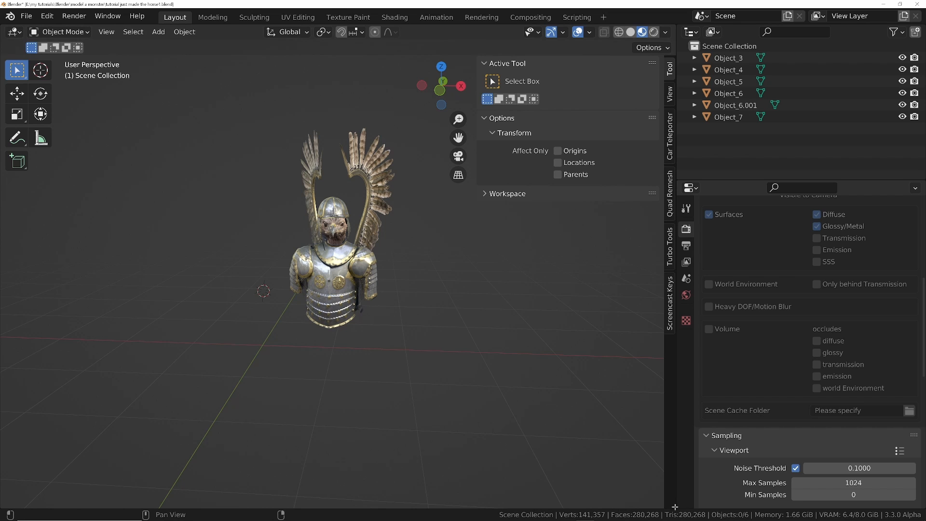
drag(674, 484, 419, 368)
click(19, 377)
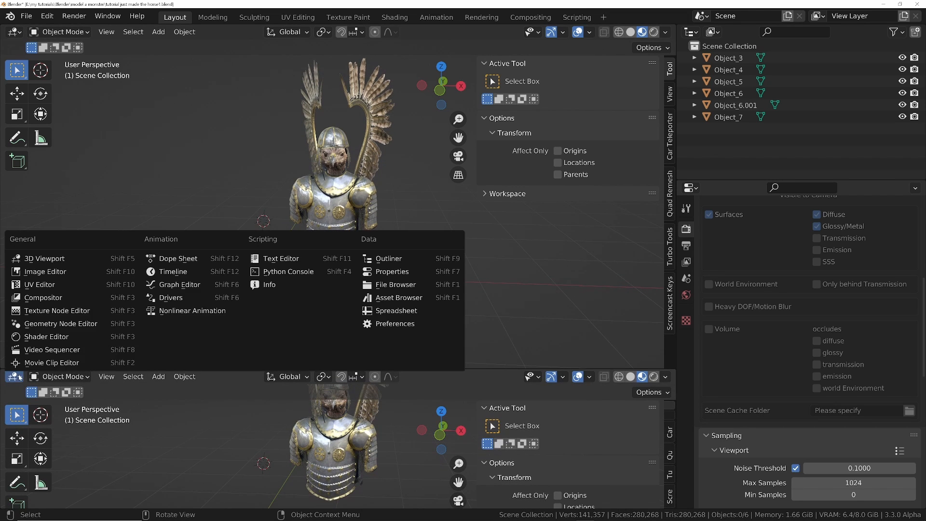
click(40, 340)
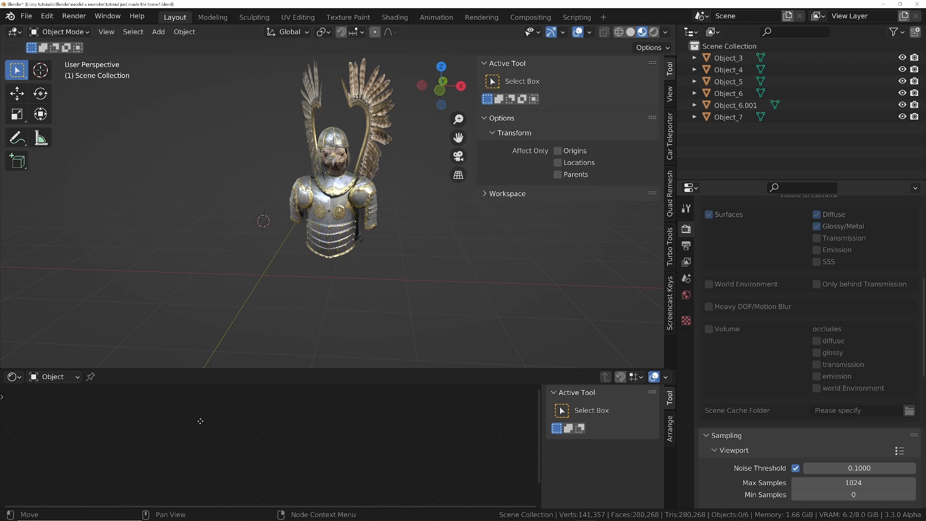
- Show the World shader nodes in the Shader Editor and maximize that editor around the node tree
click(76, 376)
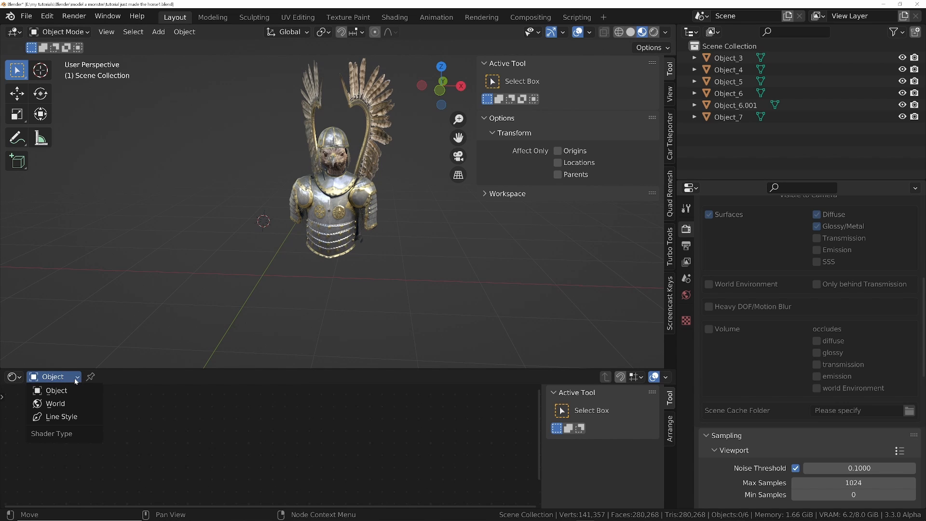
click(55, 403)
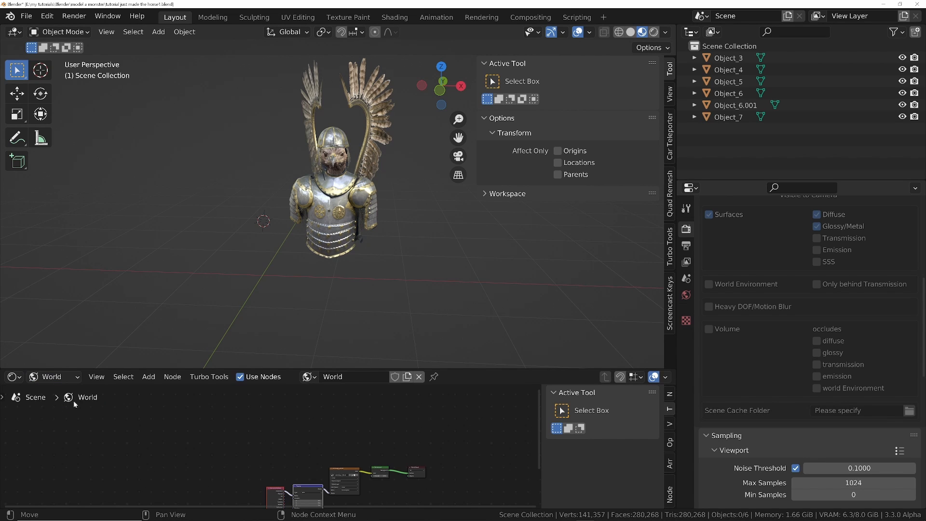
middle_drag(314, 435, 290, 389)
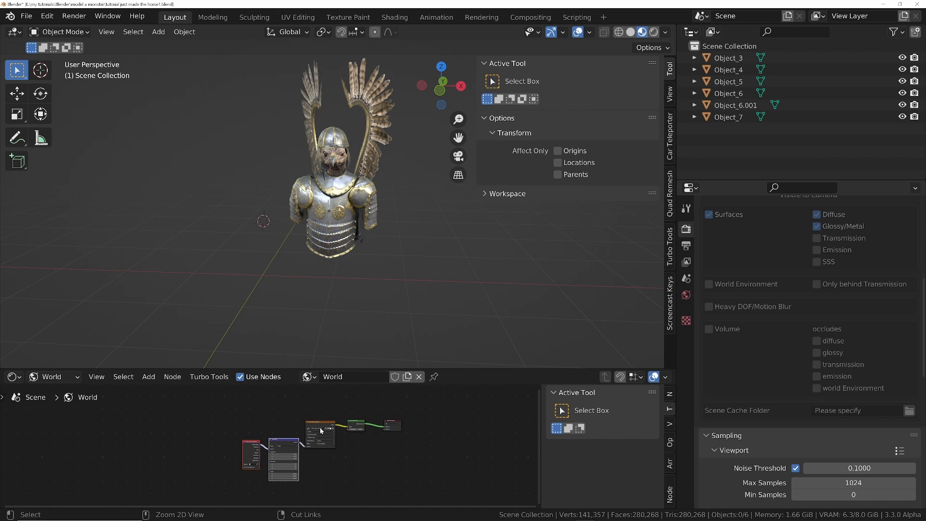
key(ctrl+space)
key(ctrl+space)
key(ctrl+space)
key(ctrl+space)
key(ctrl+space)
key(ctrl+space)
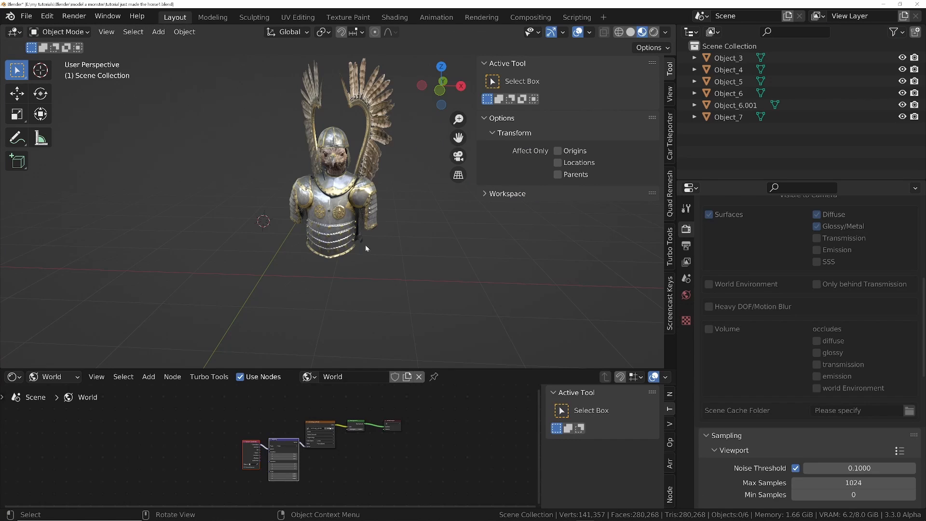
key(ctrl+space)
middle_drag(448, 275, 403, 293)
ctrl+middle_drag(403, 293, 370, 163)
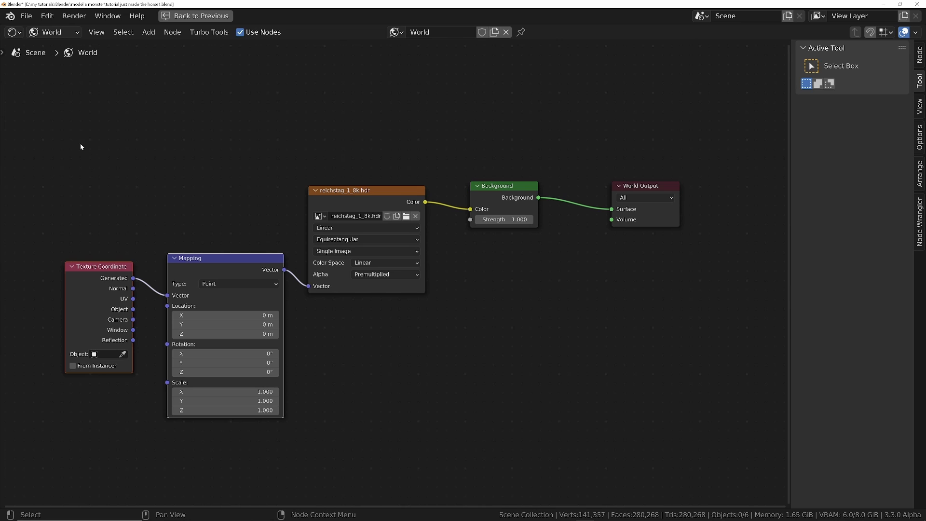
- Replace the Texture Coordinate, Mapping and reichstag_1_8k.hdr nodes with a new Environment Texture node beside the Background node
drag(88, 139, 398, 369)
key(x)
key(shift+a)
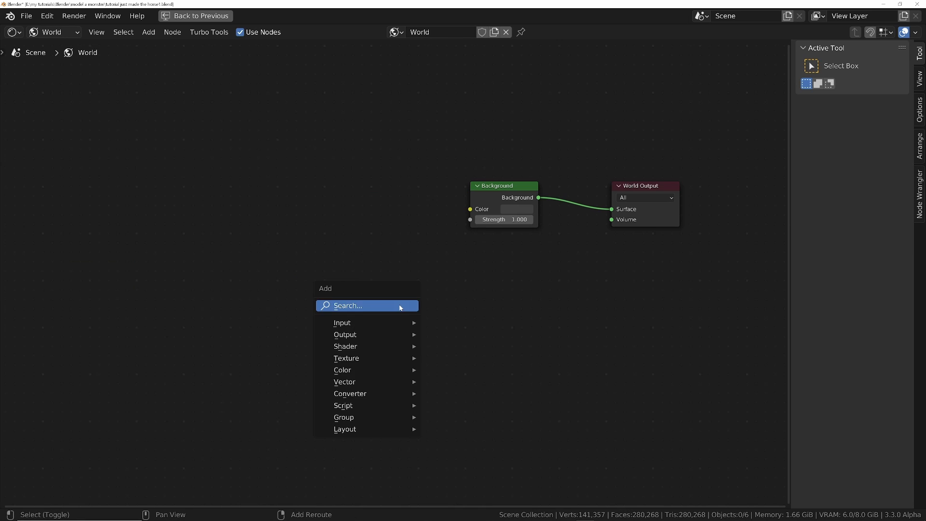
click(401, 307)
text(eng)
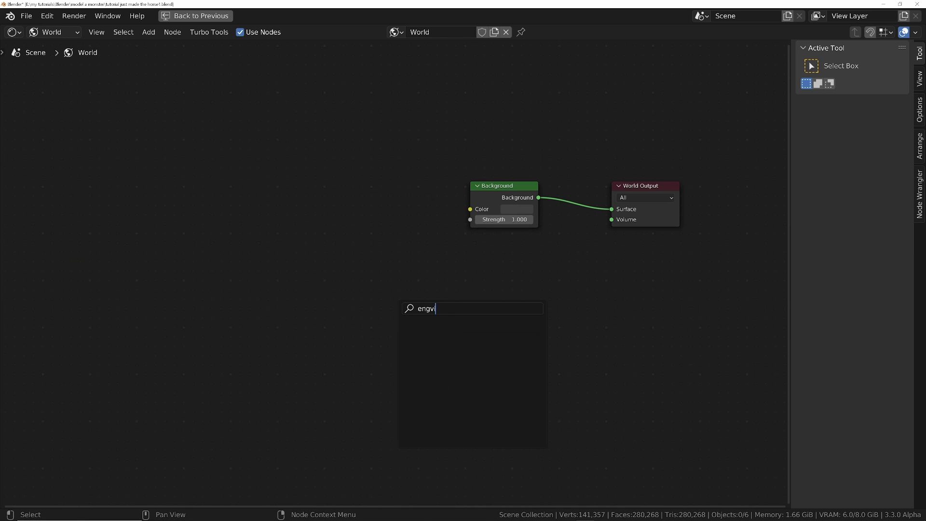
key(BackSpace)
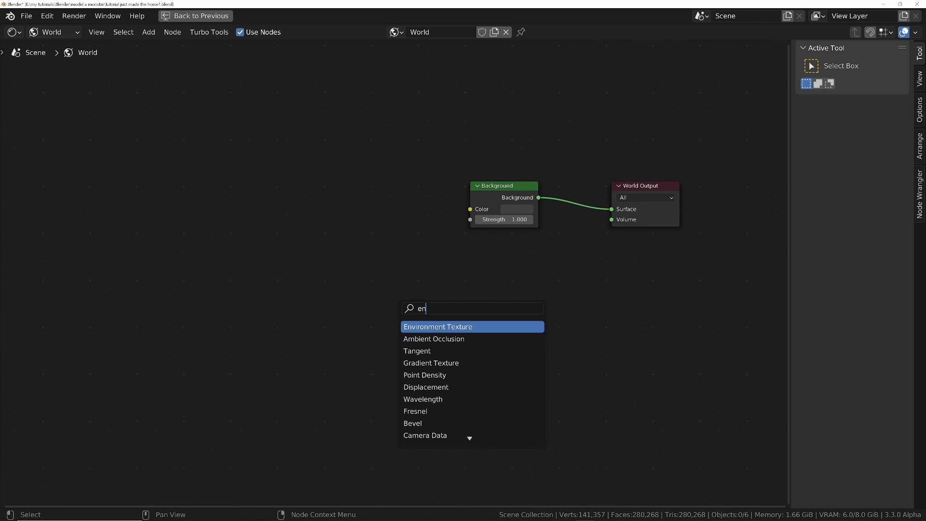
key(Return)
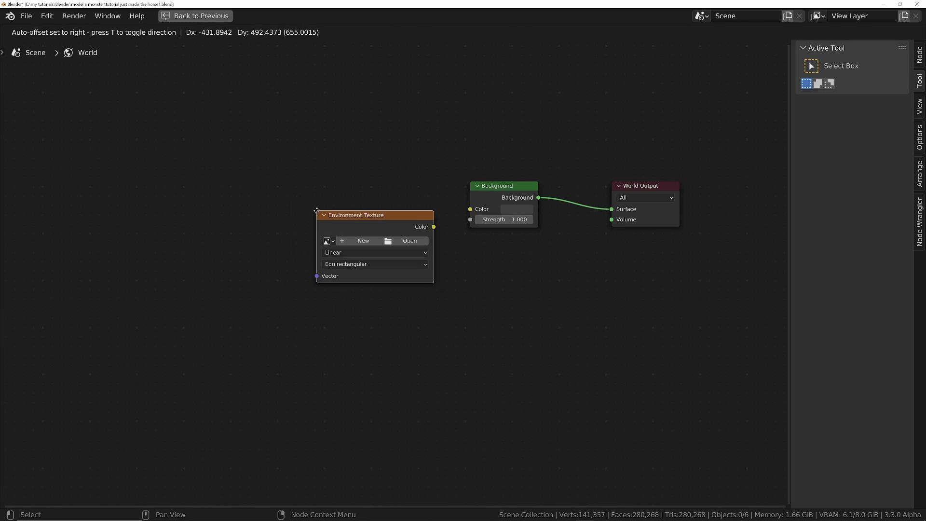
click(316, 211)
- Connect the Environment Texture to the Background color and add Mapping and Texture Coordinate nodes to its vector input
drag(434, 227, 470, 209)
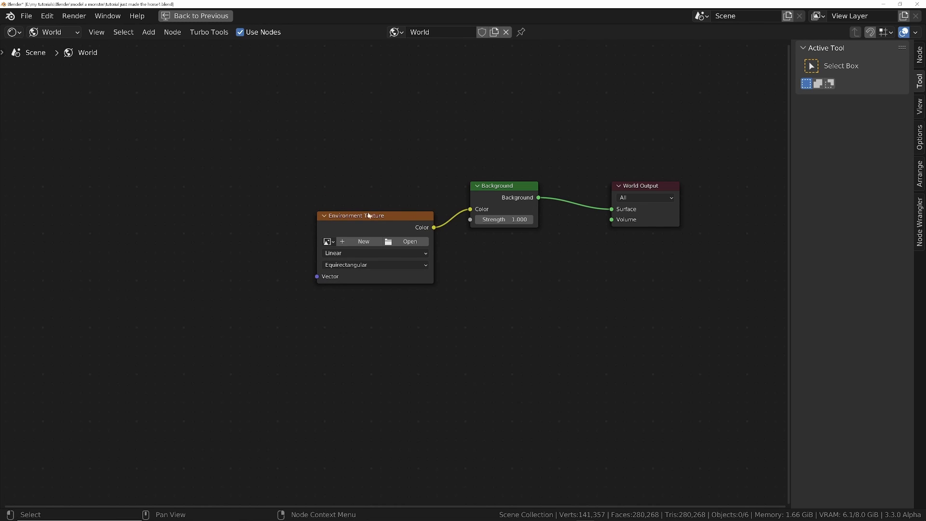
click(367, 226)
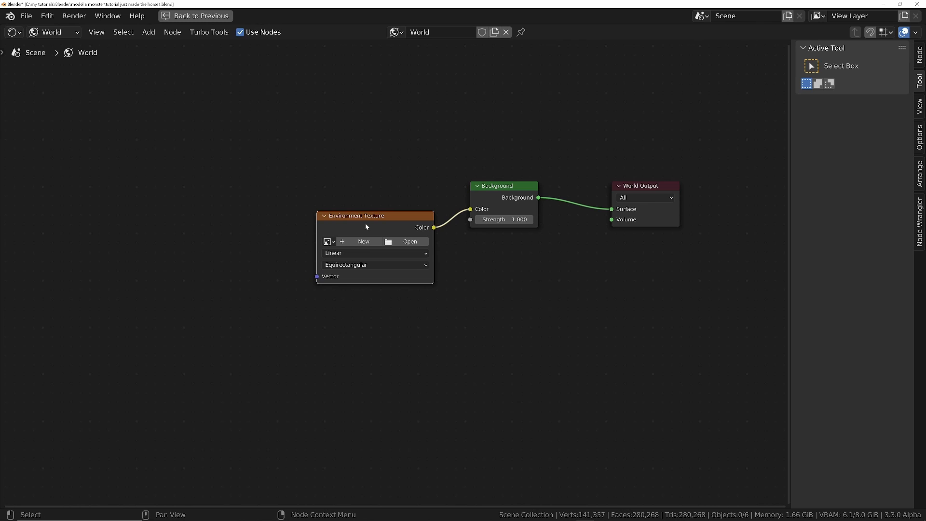
key(ctrl+t)
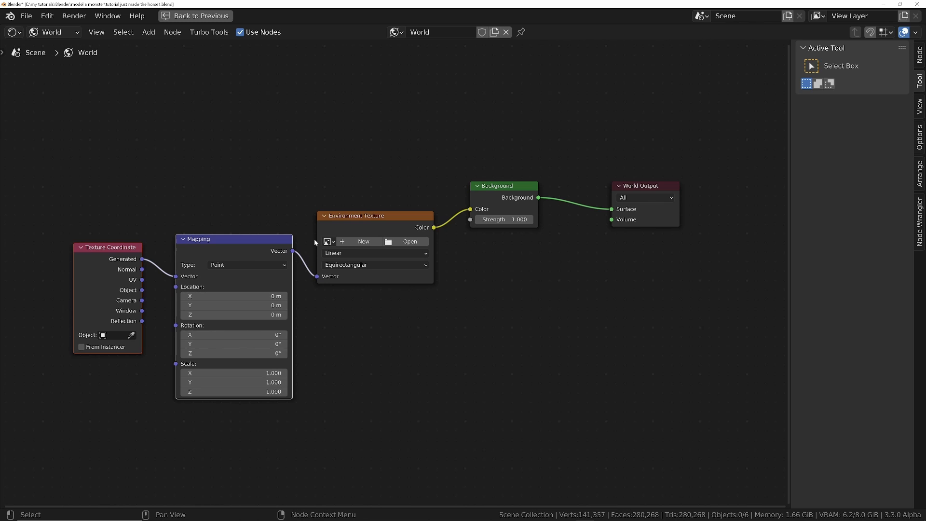
click(407, 243)
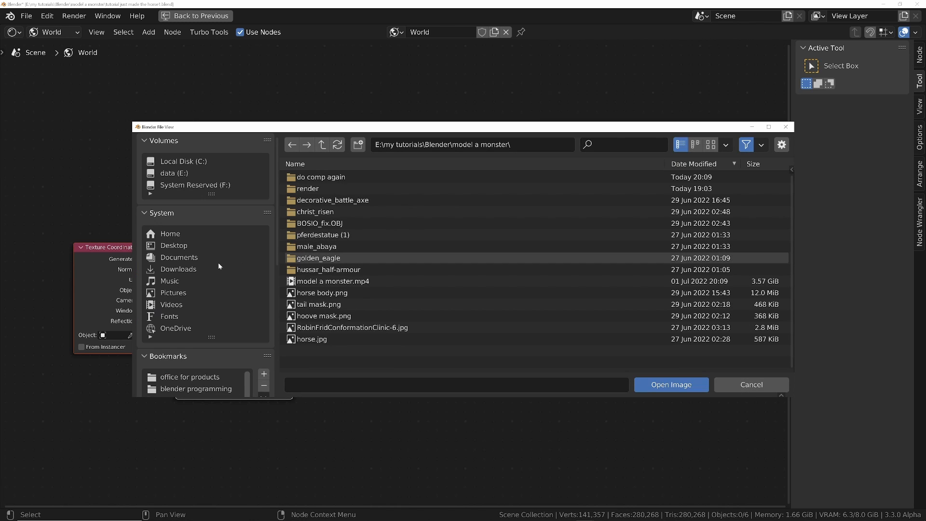
scroll(218, 265, down, 10)
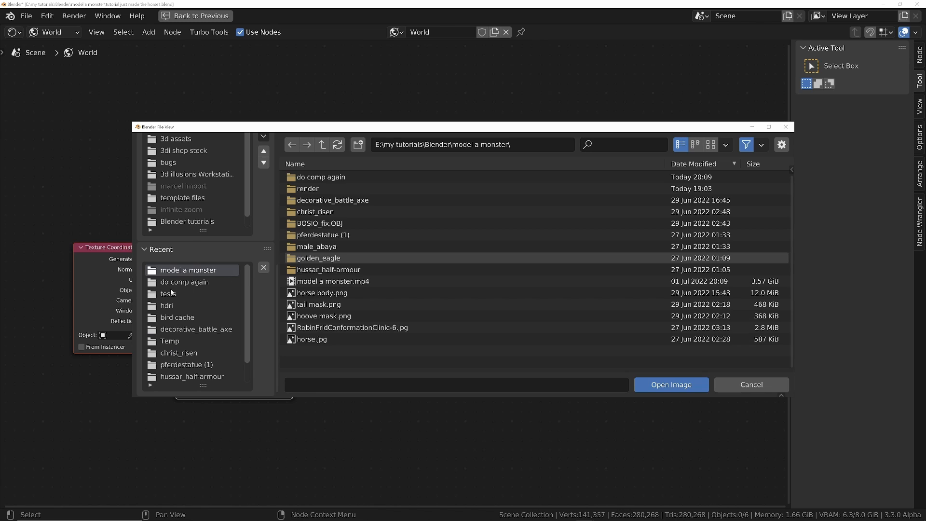
click(168, 305)
click(338, 246)
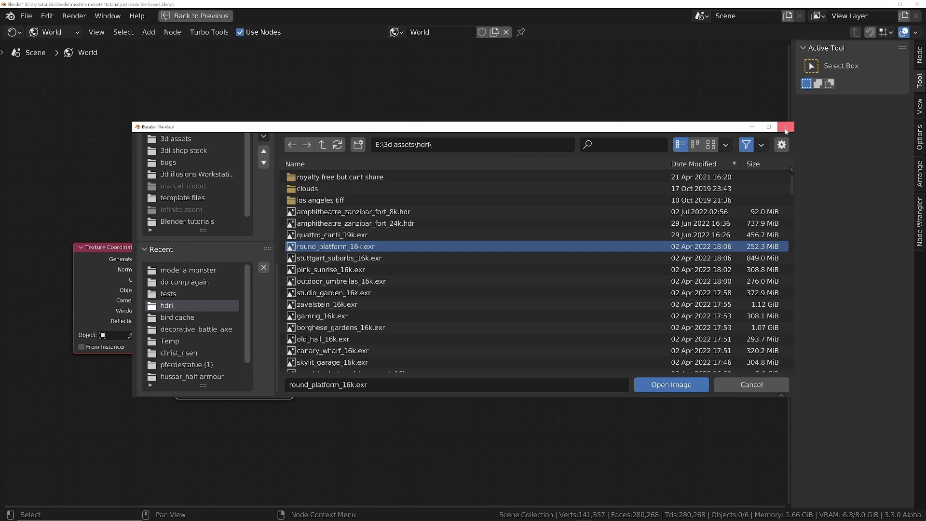
click(786, 129)
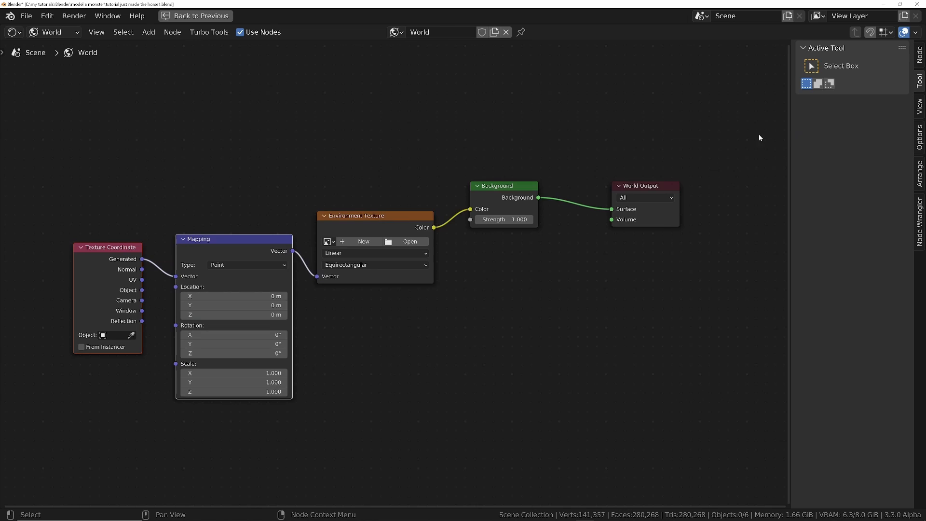
- Assign the already loaded reichstag_1_8k.hdr image to the Environment Texture and restore the multi-editor layout
click(328, 242)
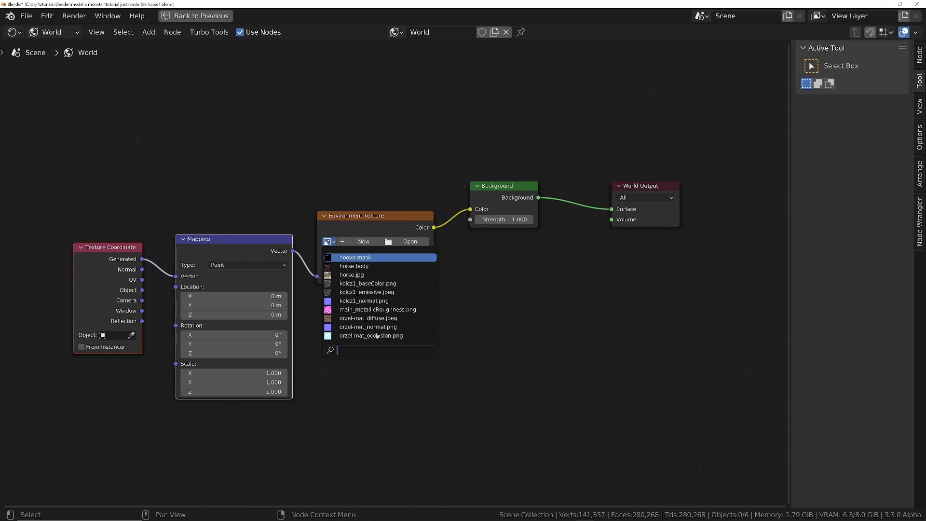
scroll(377, 336, down, 5)
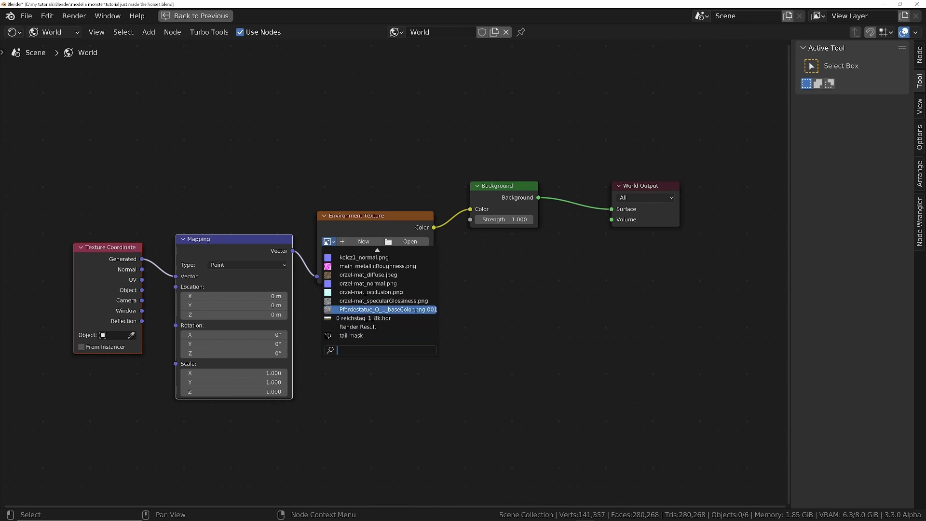
click(362, 318)
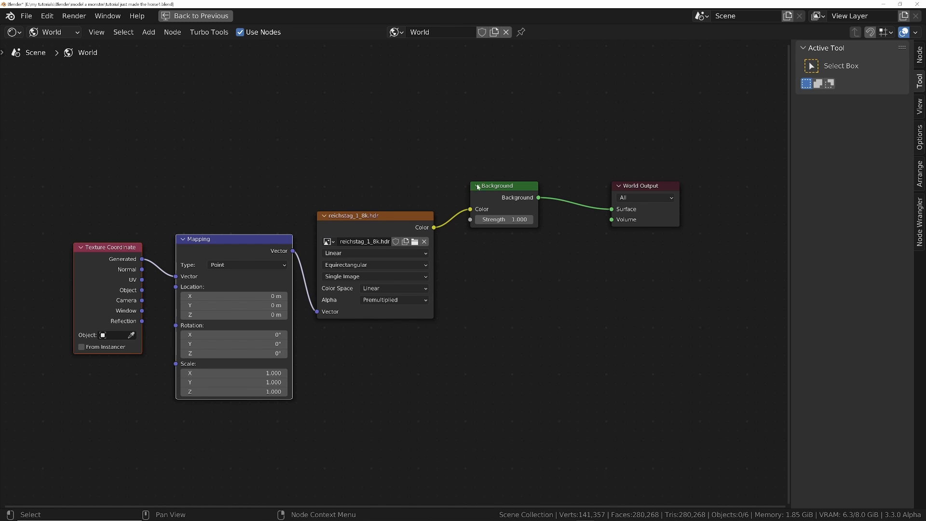
key(ctrl+space)
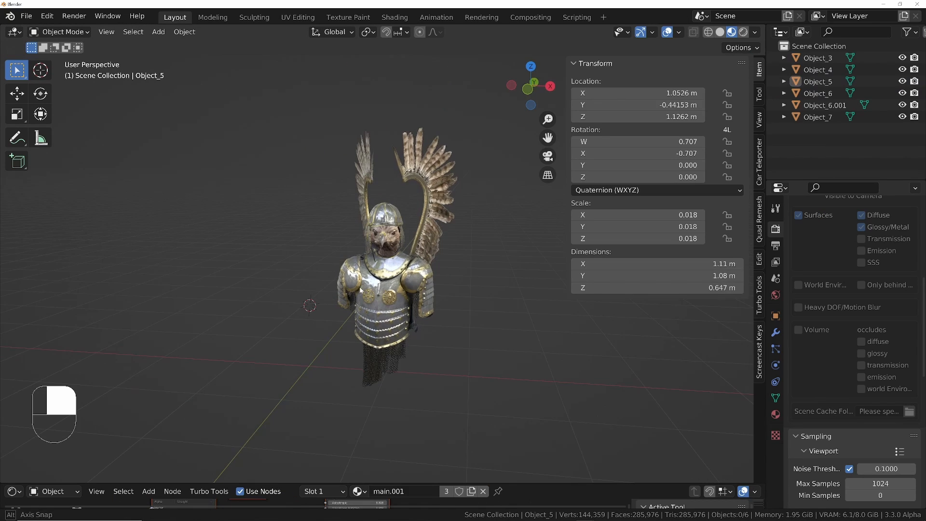
- Enlarge the Shader Editor and inspect the armor in Rendered shading alongside its main.001 material nodes
drag(392, 476, 392, 284)
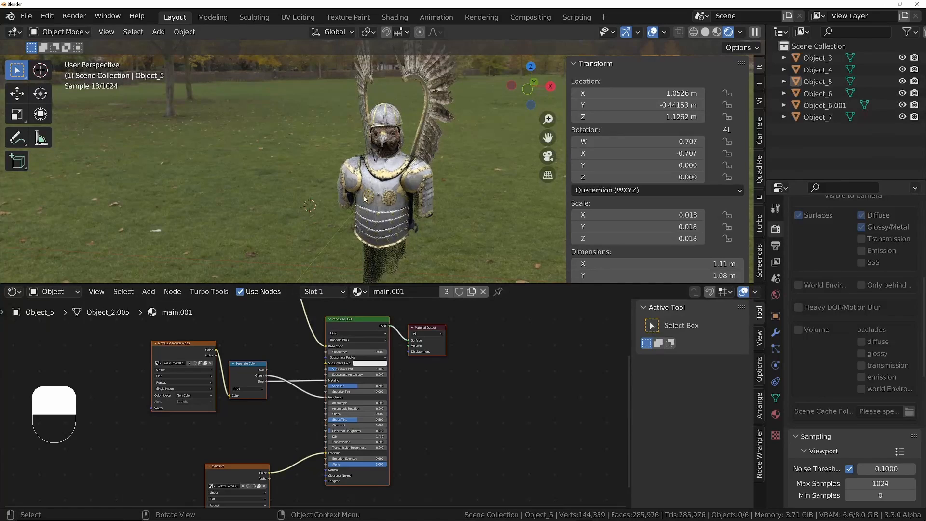
scroll(364, 198, up, 3)
middle_drag(285, 258, 343, 240)
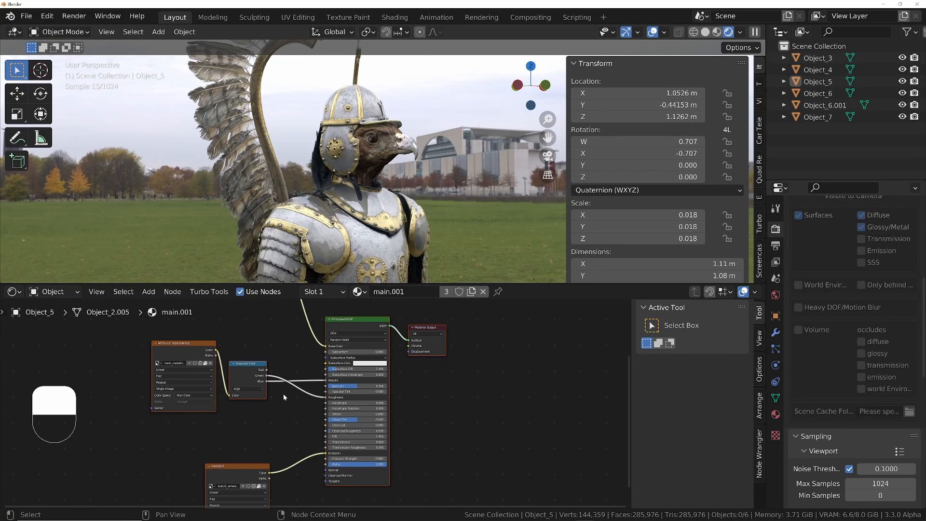
scroll(309, 399, up, 1)
middle_drag(311, 363, 331, 392)
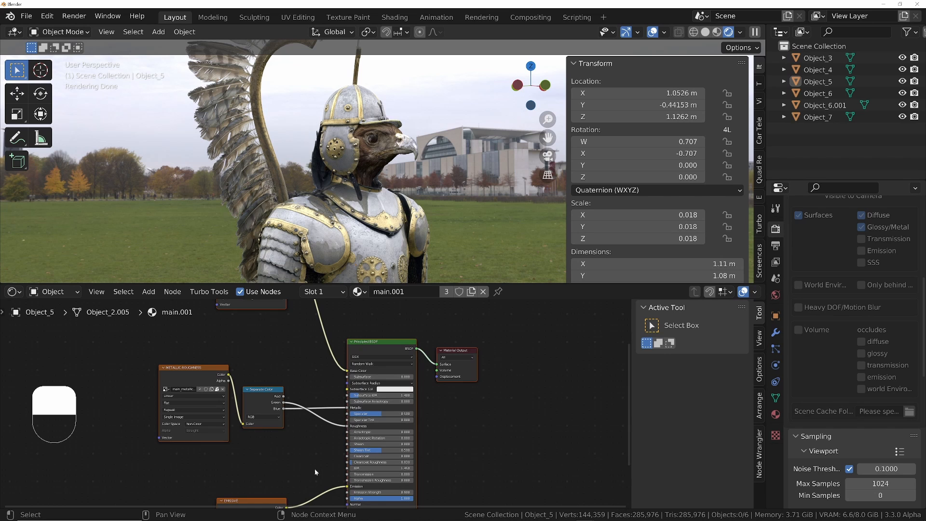
middle_drag(298, 436, 330, 463)
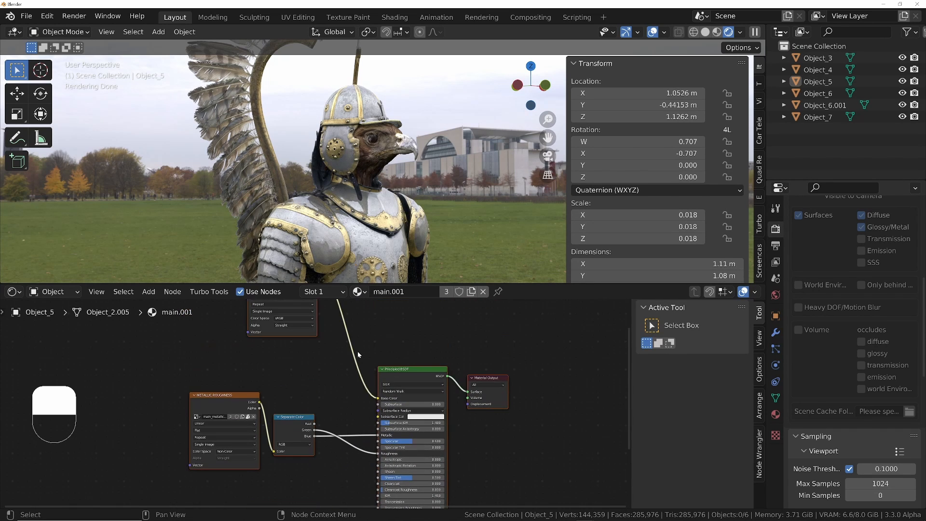
middle_drag(381, 218, 430, 217)
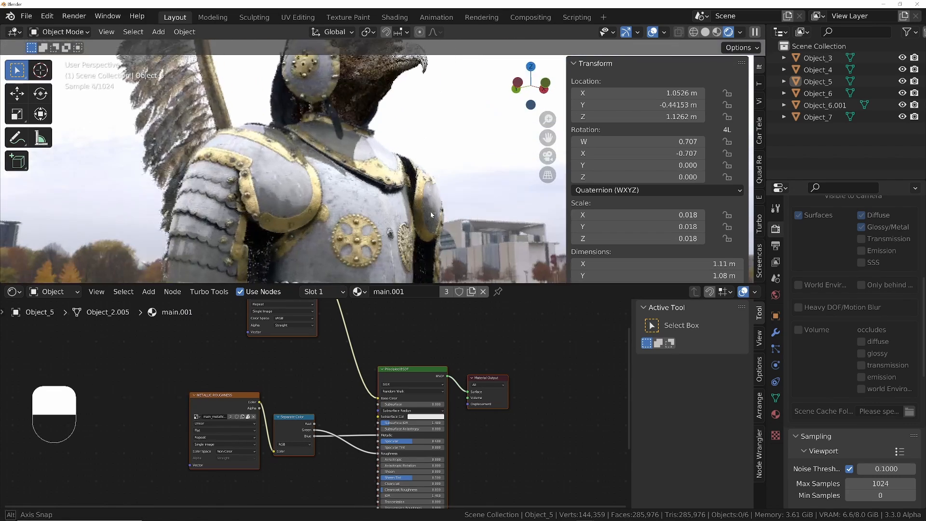
- Insert an RGB Curves node between the Separate Color green output and the Principled BSDF roughness in main.001
middle_drag(319, 379, 271, 376)
middle_drag(295, 465, 307, 446)
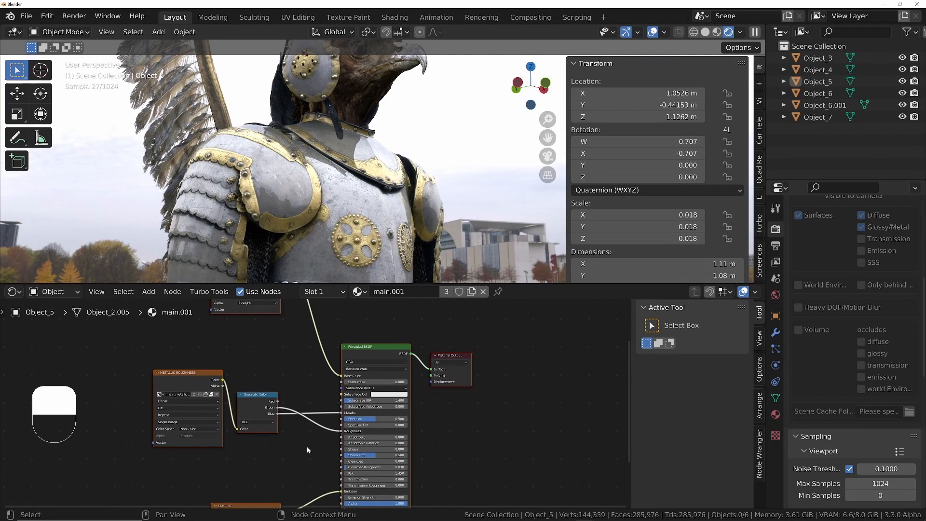
key(shift+a)
text(rgb)
key(Down)
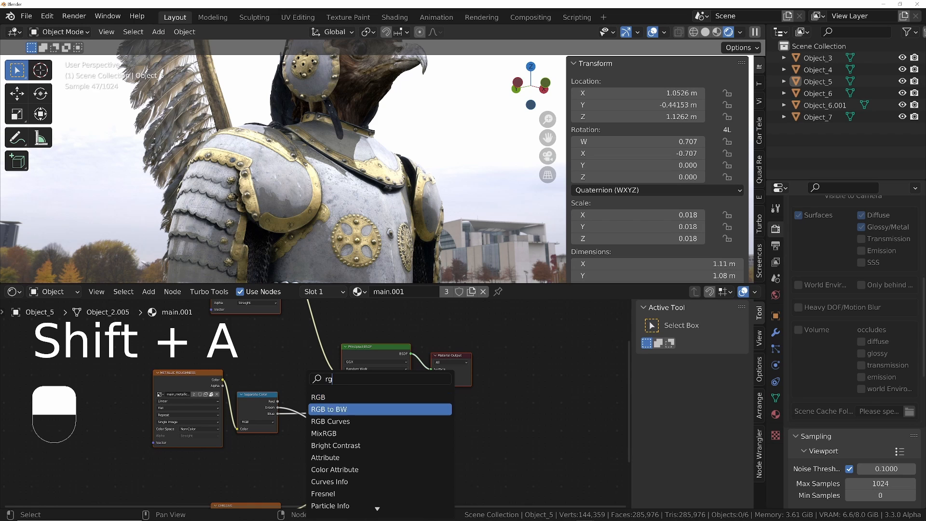
key(Return)
click(314, 427)
scroll(322, 487, up, 2)
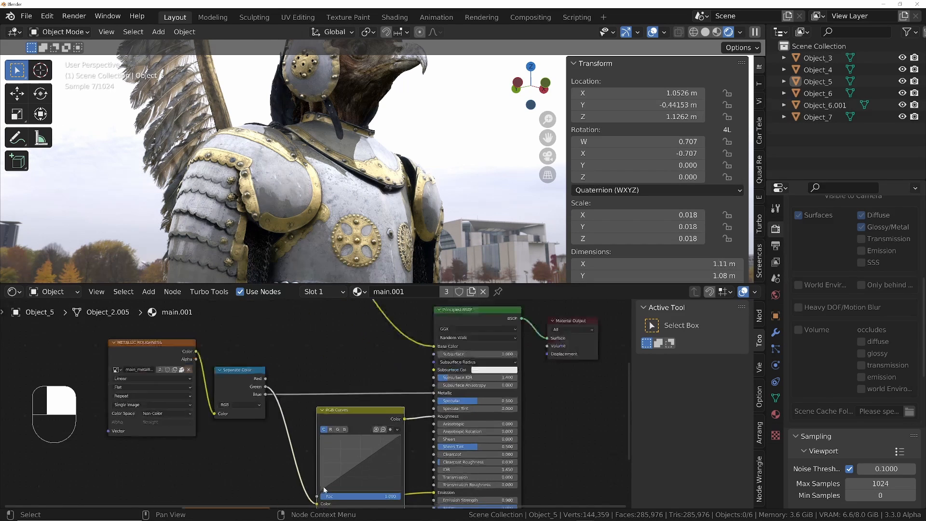
- Adjust the armor's roughness curve by slightly raising its black point and lowering its white point to about 0.63
drag(322, 493, 320, 425)
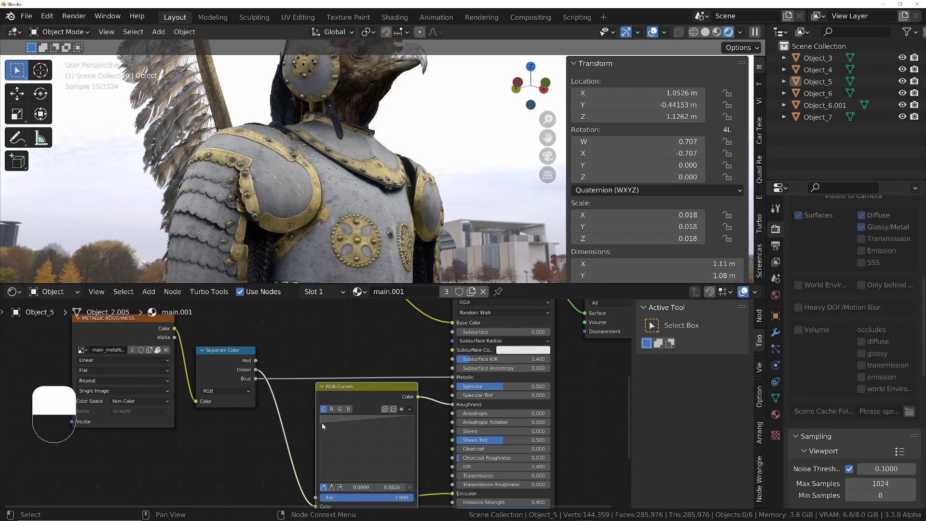
drag(321, 423, 320, 471)
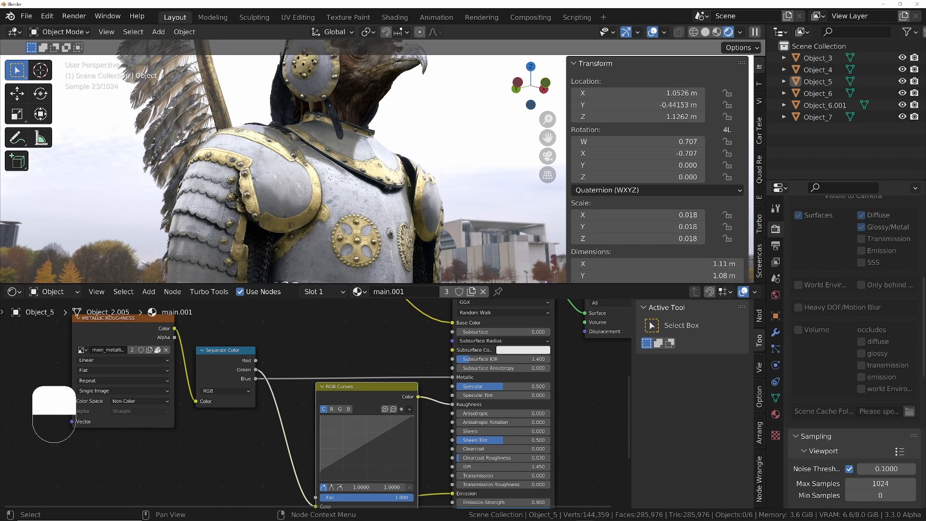
mouse_move(413, 416)
mouse_down()
mouse_move(414, 457)
mouse_move(411, 426)
mouse_up()
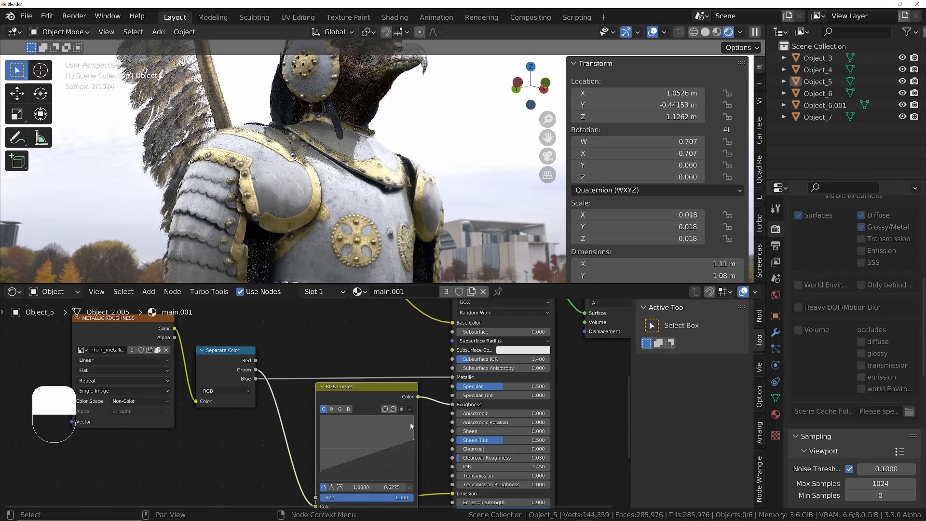
- Maximize the 3D viewport and examine the whole rendered figure from its other side
middle_drag(424, 144, 428, 193)
middle_drag(428, 193, 472, 280)
key(ctrl+space)
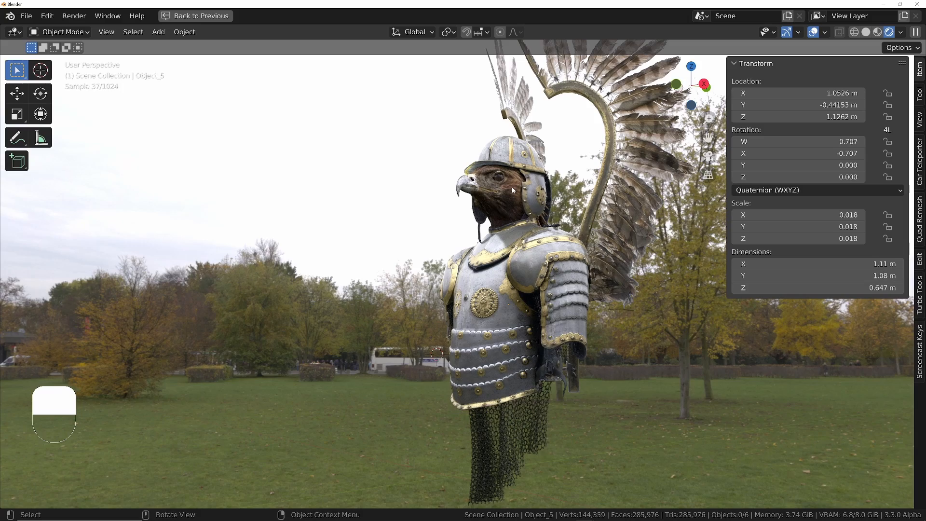
middle_drag(511, 187, 379, 314)
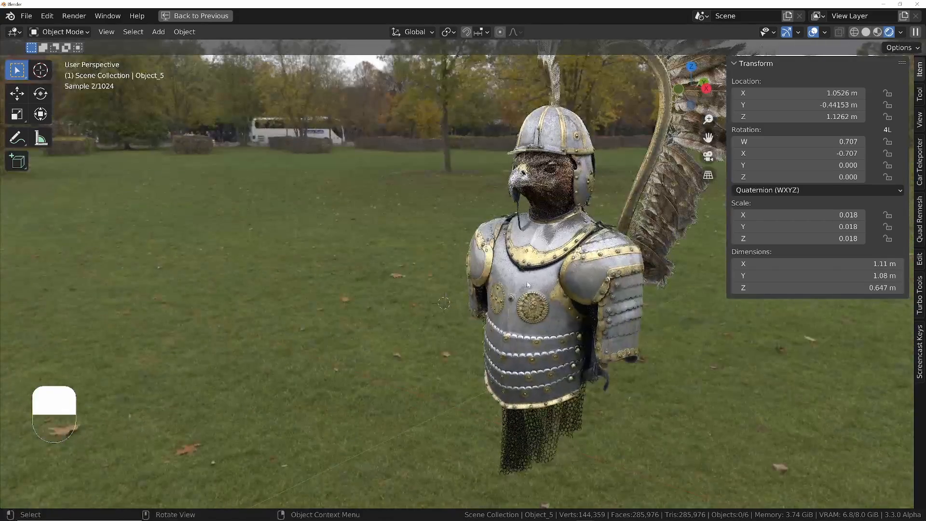
scroll(540, 278, down, 1)
shift+middle_drag(540, 277, 504, 275)
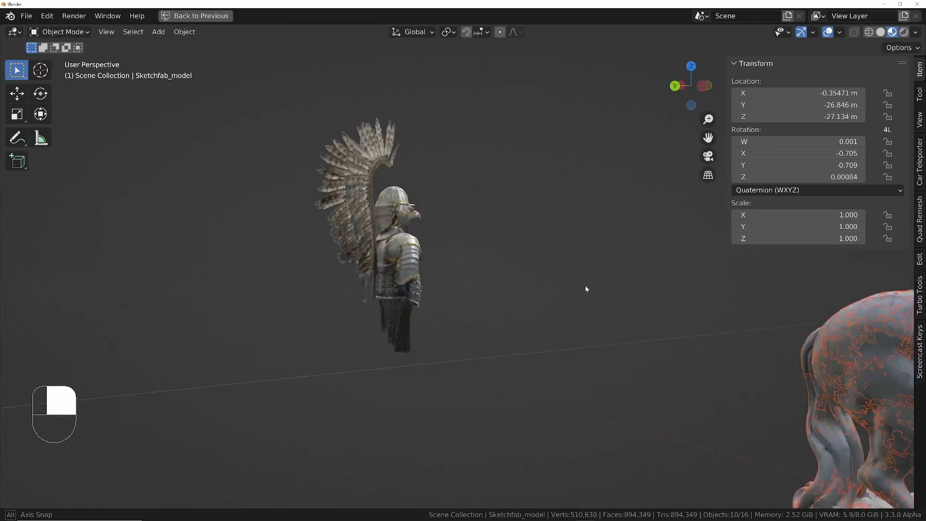
- Try to join the separate parts of the imported horse statue into one object
mouse_move(585, 285)
middle_down()
mouse_move(646, 292)
mouse_move(573, 225)
mouse_move(535, 285)
middle_up()
middle_drag(554, 139, 434, 152)
click(706, 301)
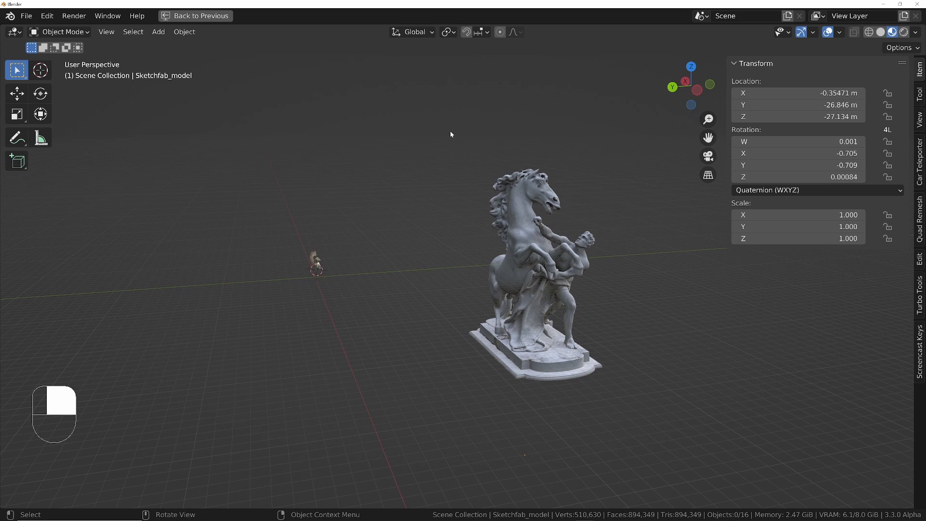
drag(435, 118, 659, 414)
key(g)
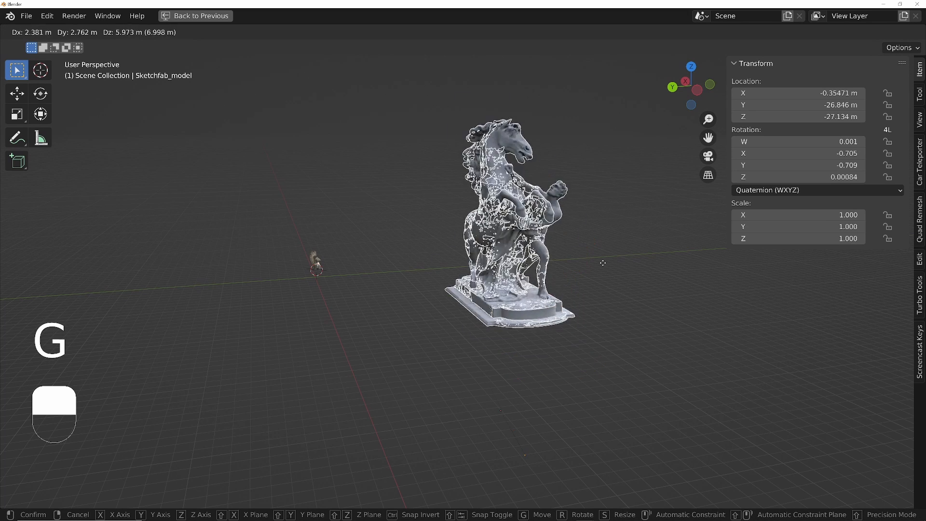
click(639, 318)
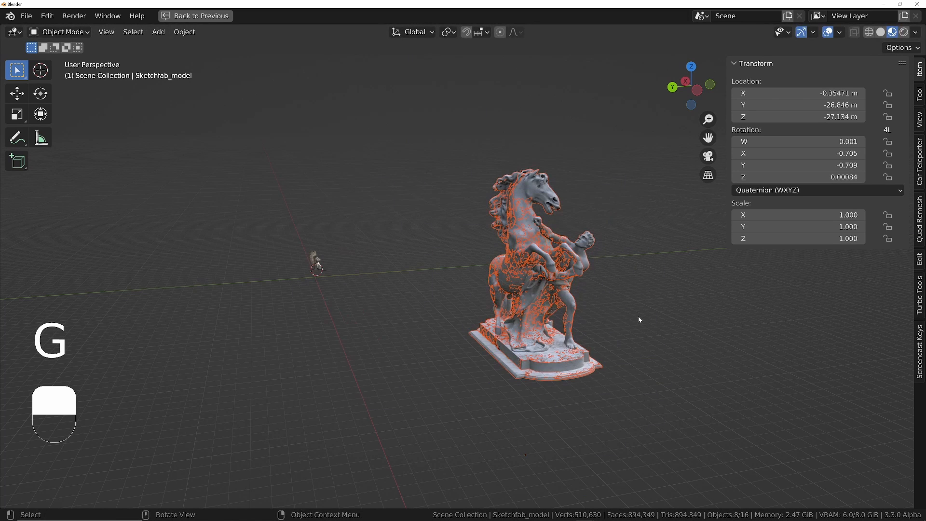
key(ctrl+j)
middle_drag(600, 324, 571, 314)
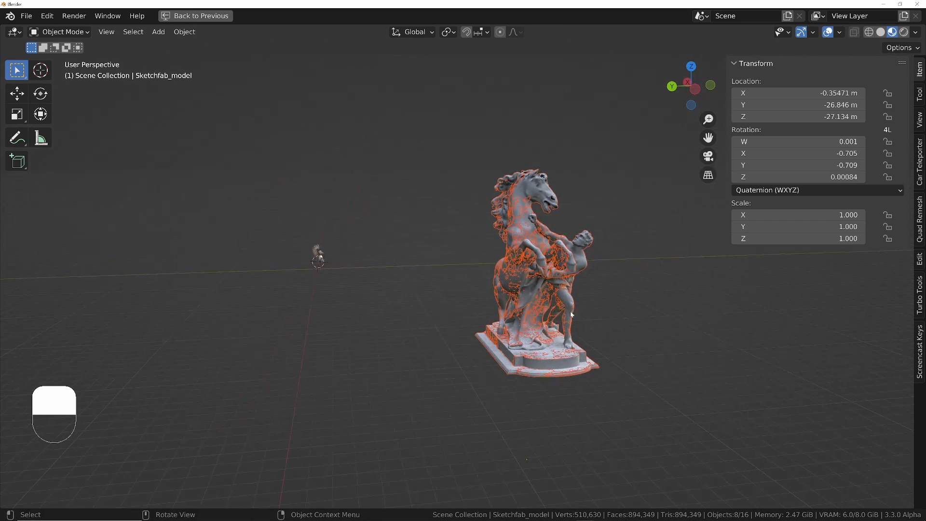
key(ctrl+j)
click(604, 323)
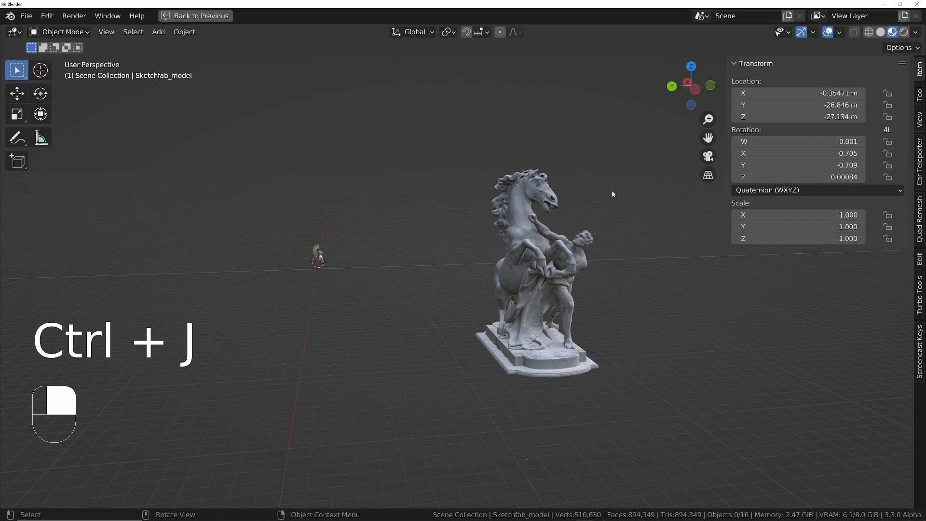
- Reselect all parts of the horse statue and join them into a single mesh object
drag(617, 144, 462, 368)
key(g)
key(ctrl+j)
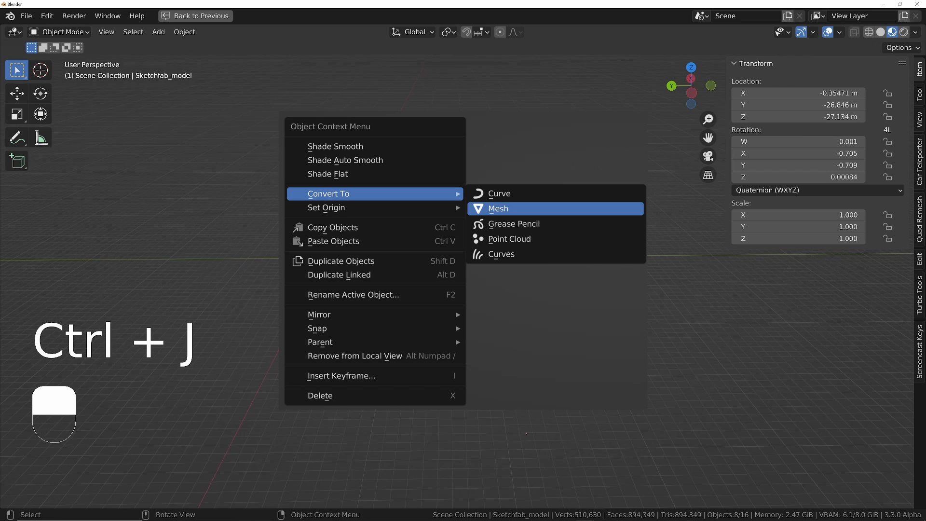
key(ctrl+space)
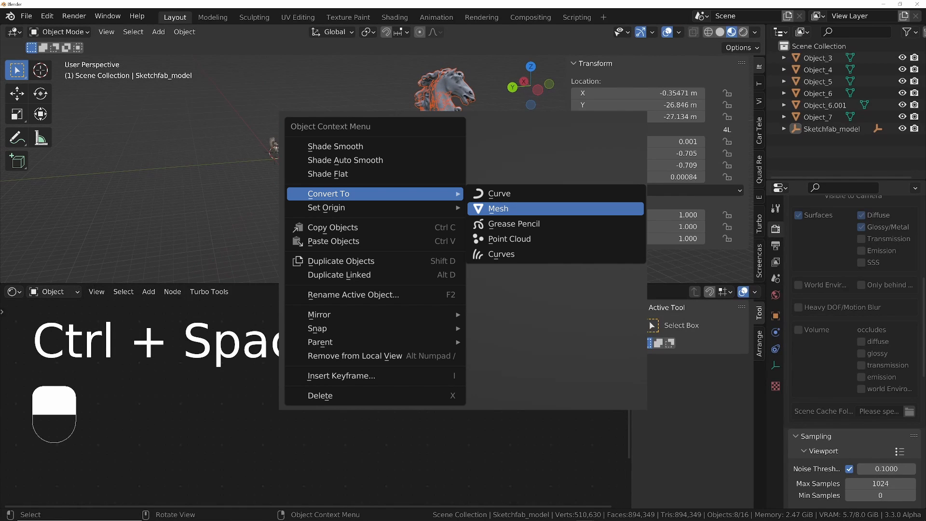
key(ctrl+j)
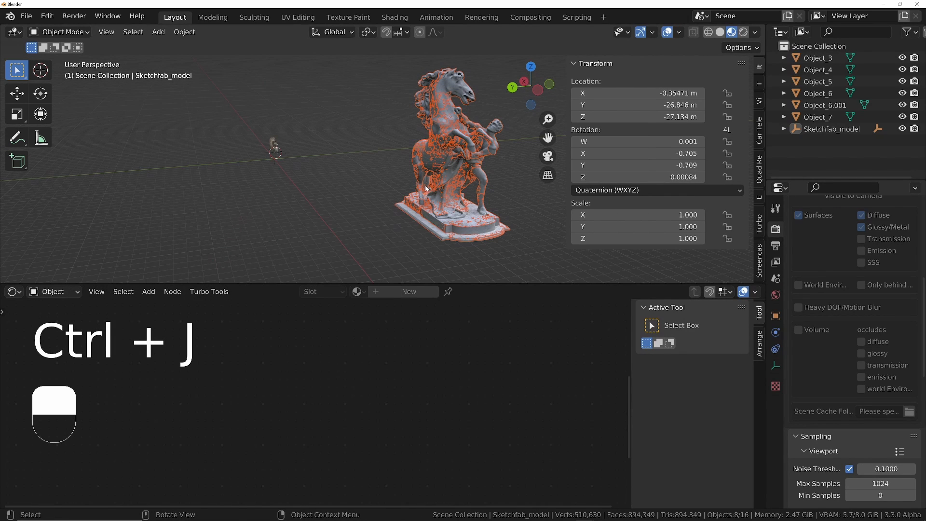
- Hide the 3D viewport's sidebar and enlarge the viewport over the Shader Editor
middle_drag(519, 156, 515, 175)
key(n)
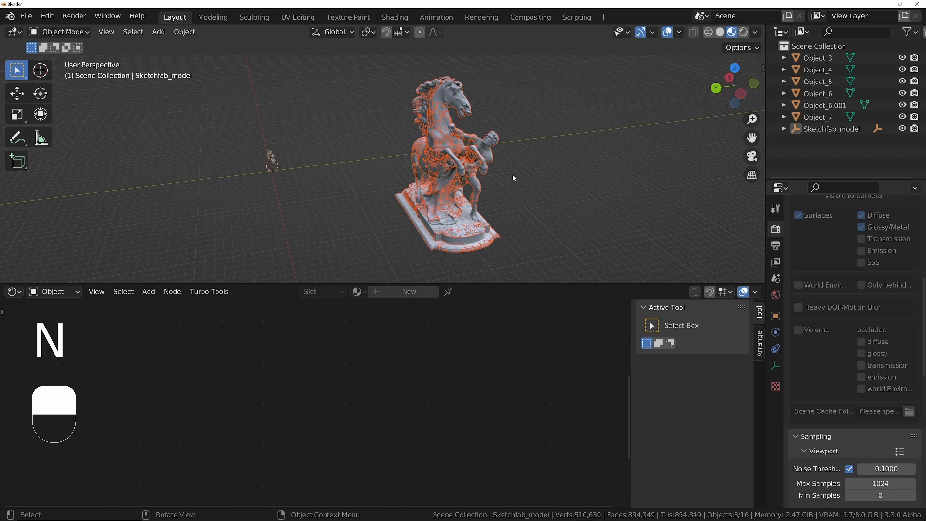
drag(476, 283, 485, 488)
scroll(471, 275, up, 5)
key(ctrl+z)
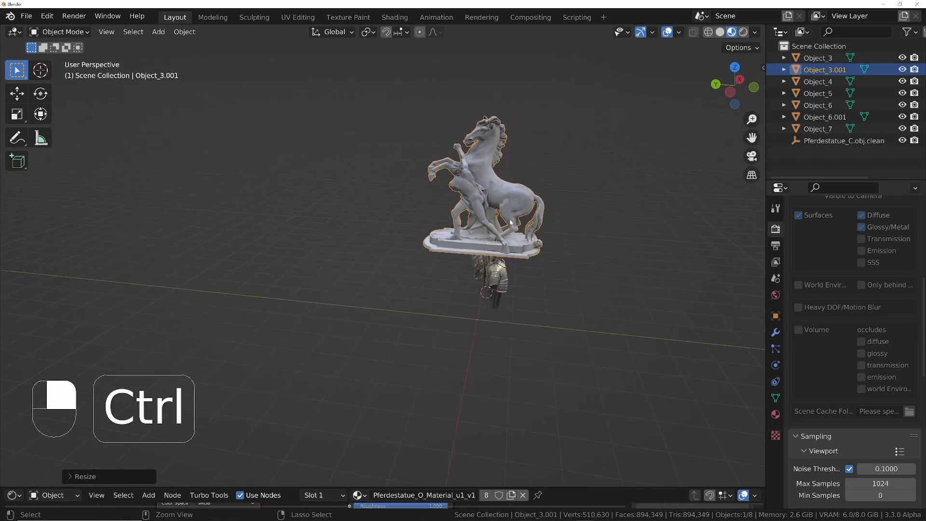
- Isolate the joined horse statue in Local View and enter Edit Mode
key(KP_Divide)
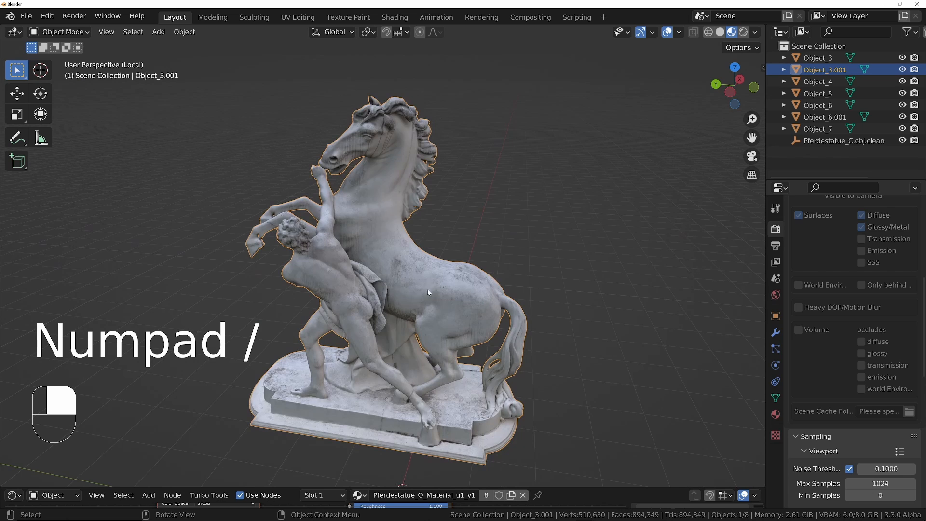
middle_drag(383, 343, 401, 314)
scroll(401, 332, down, 1)
shift+middle_drag(403, 344, 469, 260)
key(Tab)
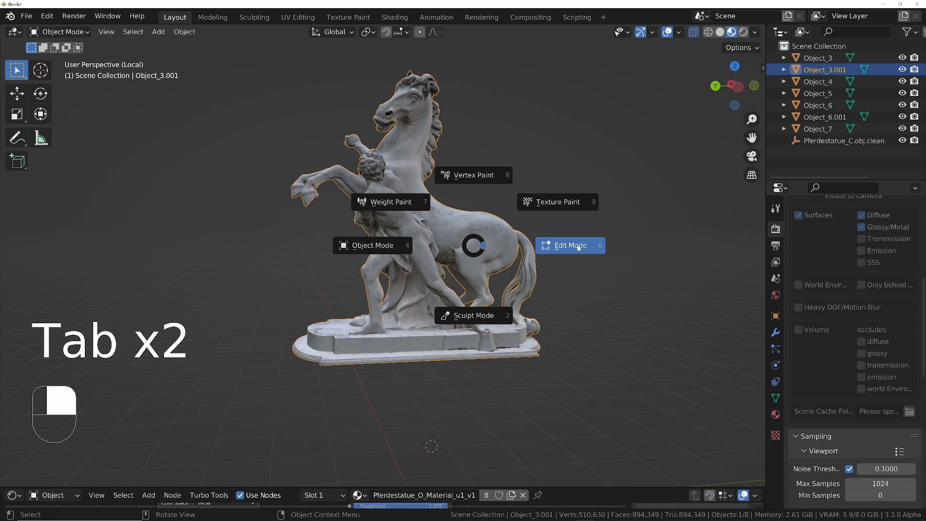
click(548, 254)
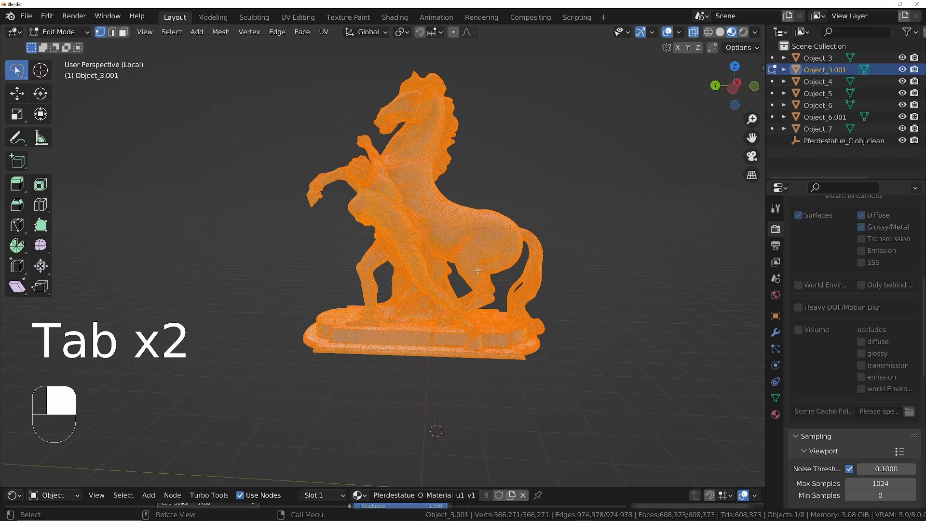
- Select all of the horse statue's vertices and merge them by distance
key(a)
key(a)
key(a)
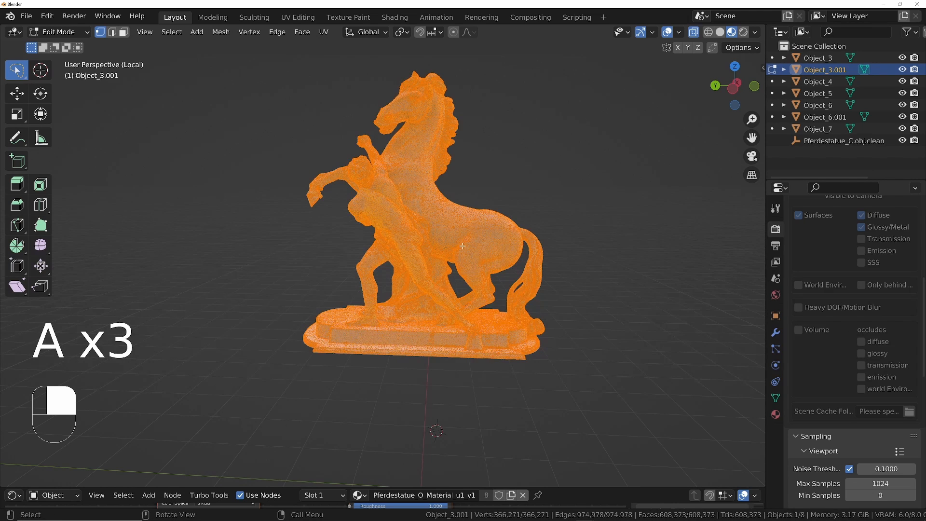
middle_drag(476, 268, 497, 249)
key(m)
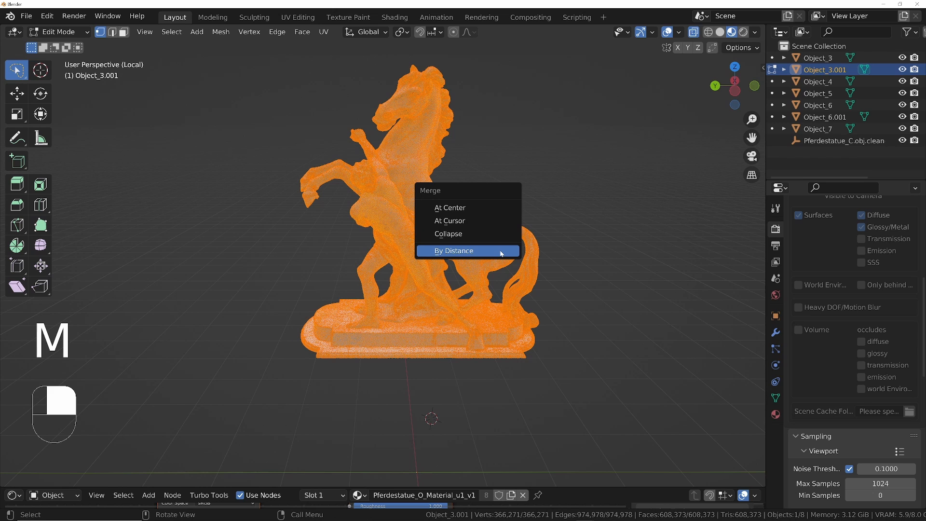
click(480, 260)
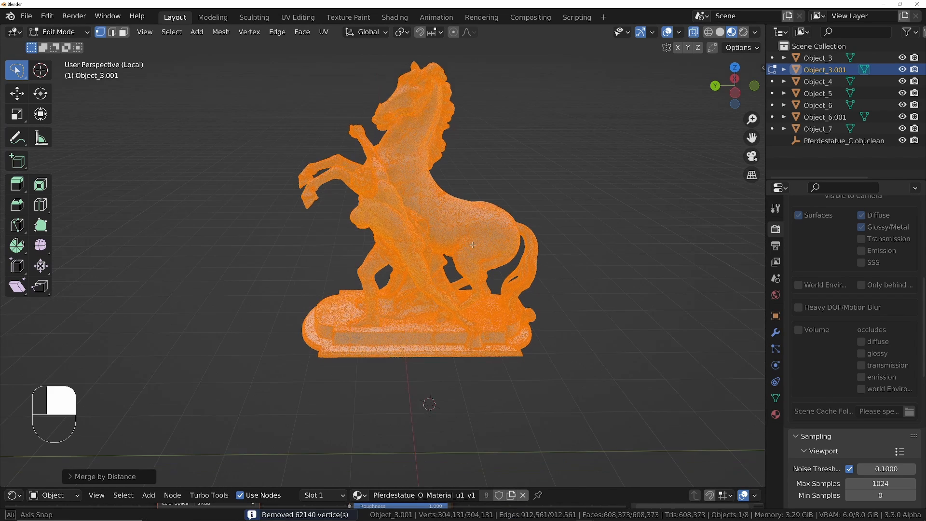
- With X-Ray on, lasso the horse's hindquarters, invert the selection and delete the vertices of the front half with the horse's head
key(a)
key(z)
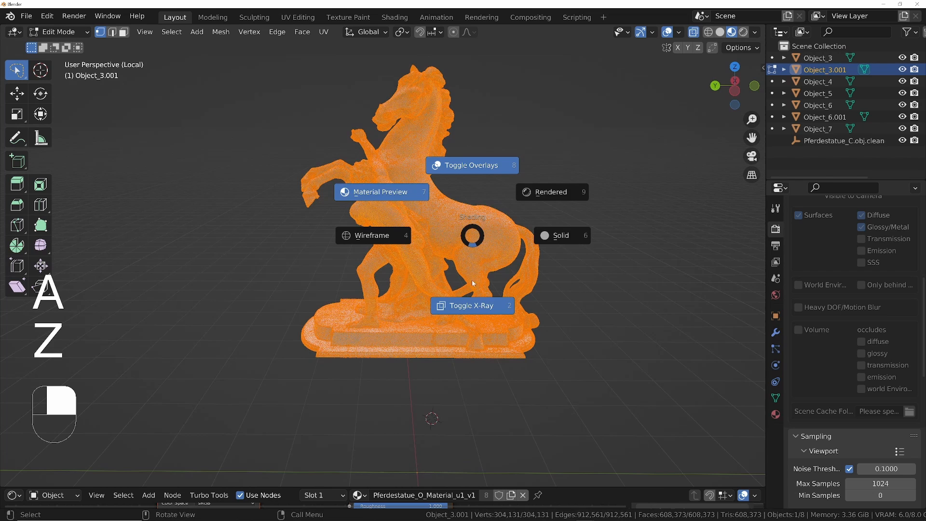
click(471, 306)
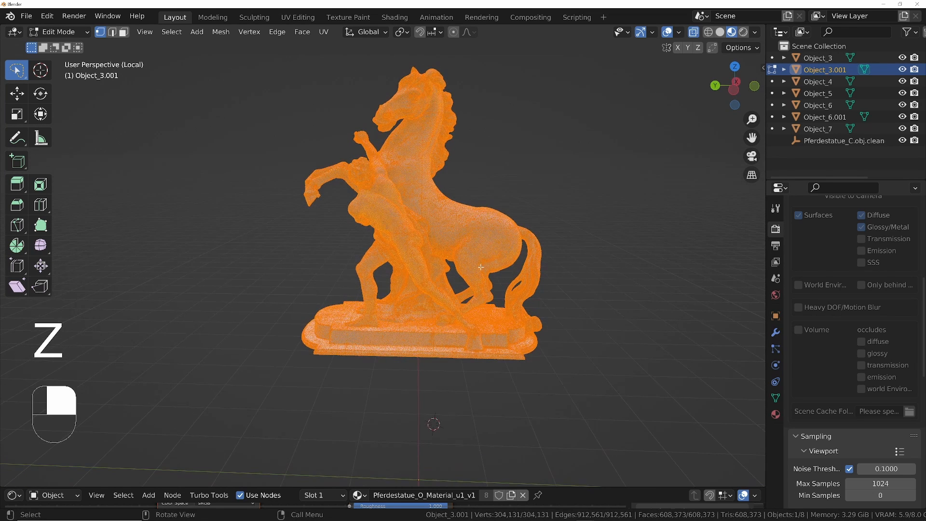
middle_drag(481, 267, 512, 208)
click(487, 196)
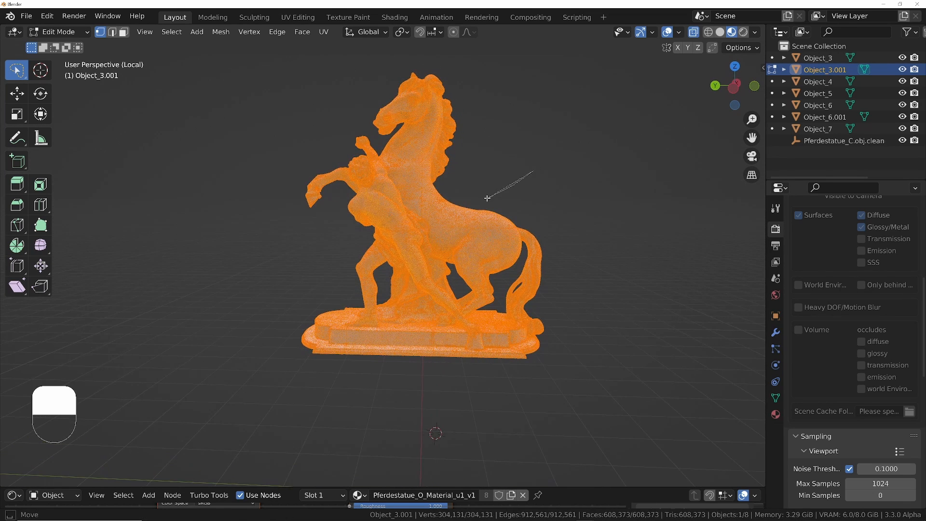
mouse_move(553, 184)
mouse_down()
mouse_move(475, 219)
mouse_move(431, 272)
mouse_move(425, 357)
mouse_move(504, 400)
mouse_up()
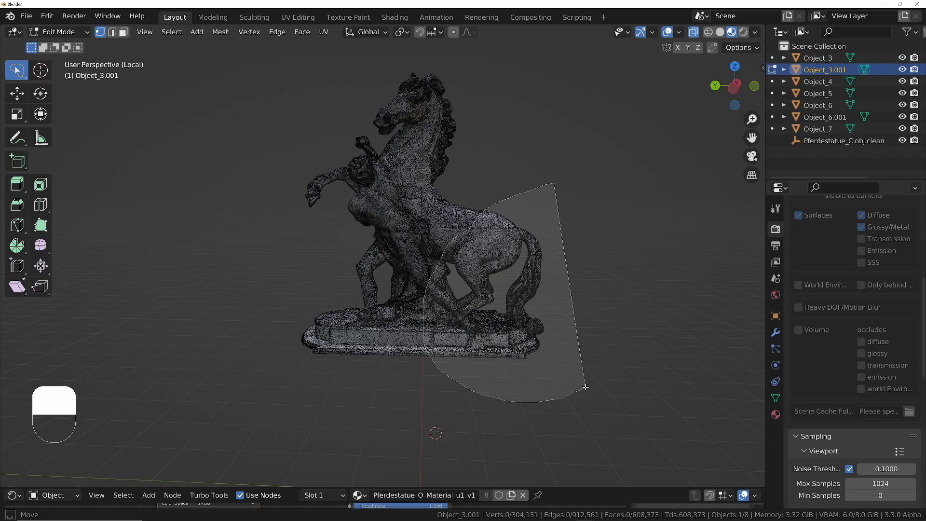
drag(595, 380, 594, 379)
mouse_move(595, 378)
middle_down()
mouse_move(420, 265)
mouse_move(241, 261)
mouse_move(184, 304)
mouse_move(291, 262)
mouse_move(523, 274)
middle_up()
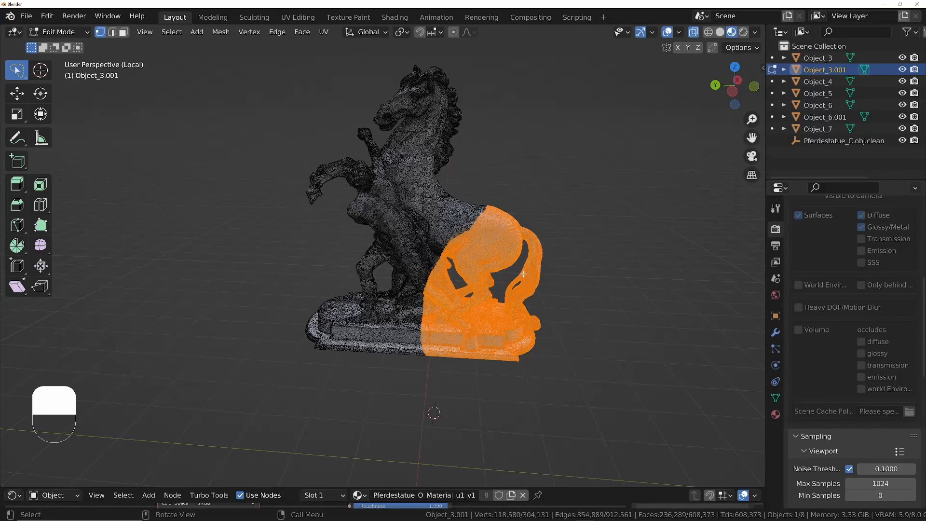
key(ctrl+i)
key(x)
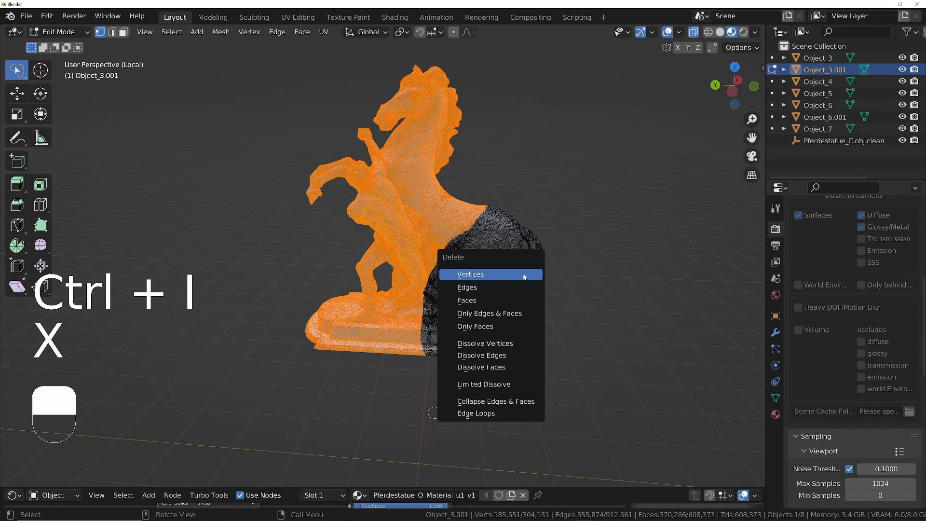
click(488, 276)
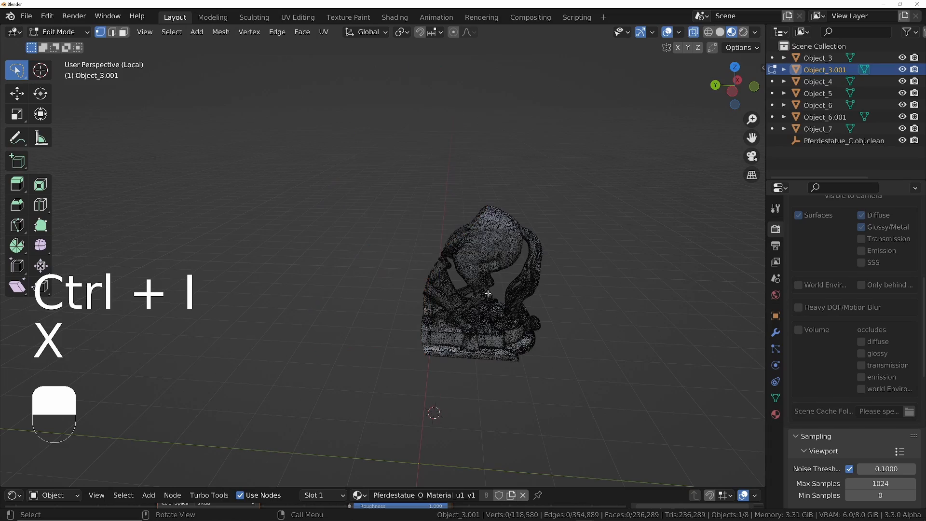
- Lasso the outer side of the base with the leftover human foot beside the hind leg and delete its vertices
middle_drag(489, 290, 576, 330)
ctrl+middle_drag(504, 332, 542, 347)
shift+middle_drag(542, 347, 526, 309)
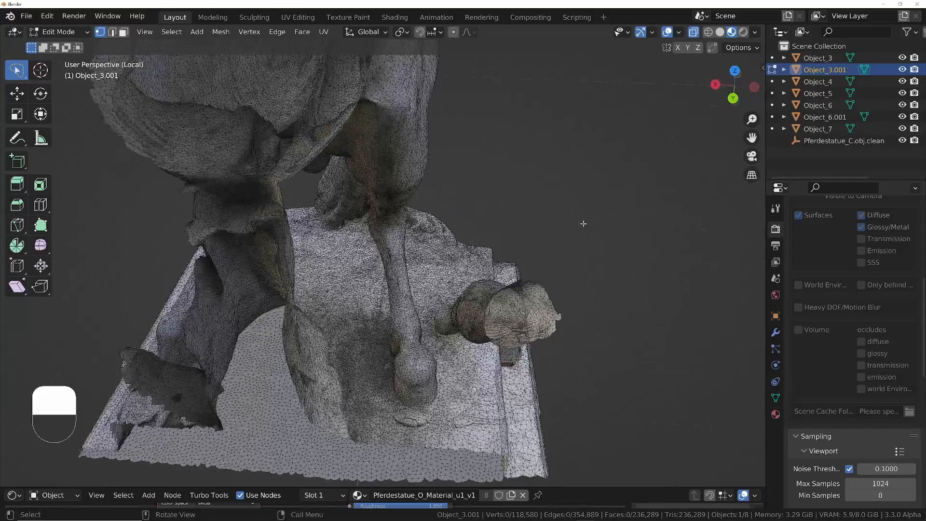
mouse_move(578, 239)
mouse_down()
mouse_move(430, 269)
mouse_move(455, 416)
mouse_move(628, 470)
mouse_up()
key(x)
click(581, 372)
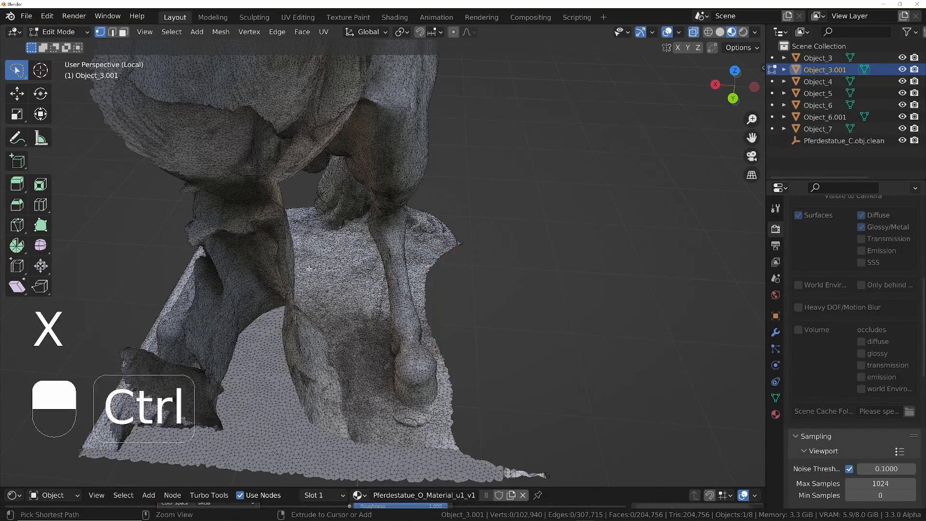
- Switch to face selection and lasso a small patch of faces on the top surface of the statue's base
ctrl+middle_drag(309, 268, 316, 308)
middle_drag(316, 308, 545, 237)
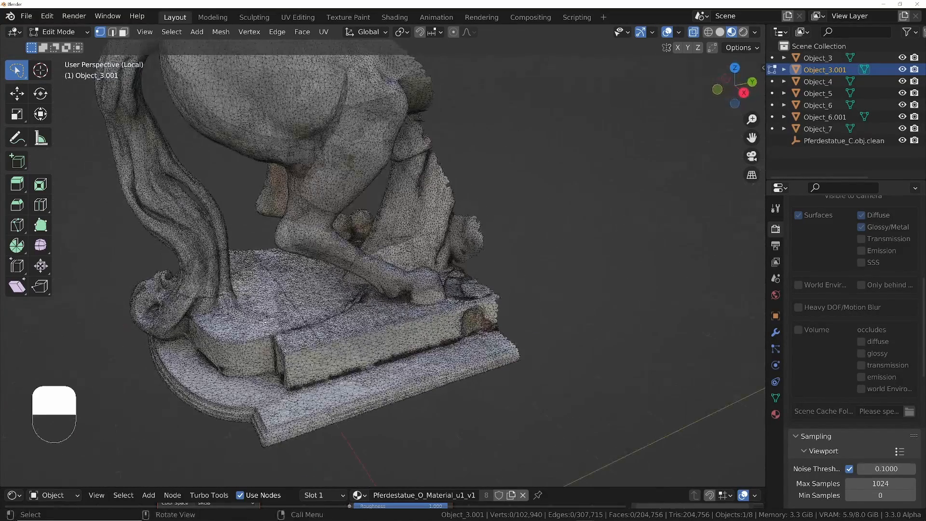
key(3)
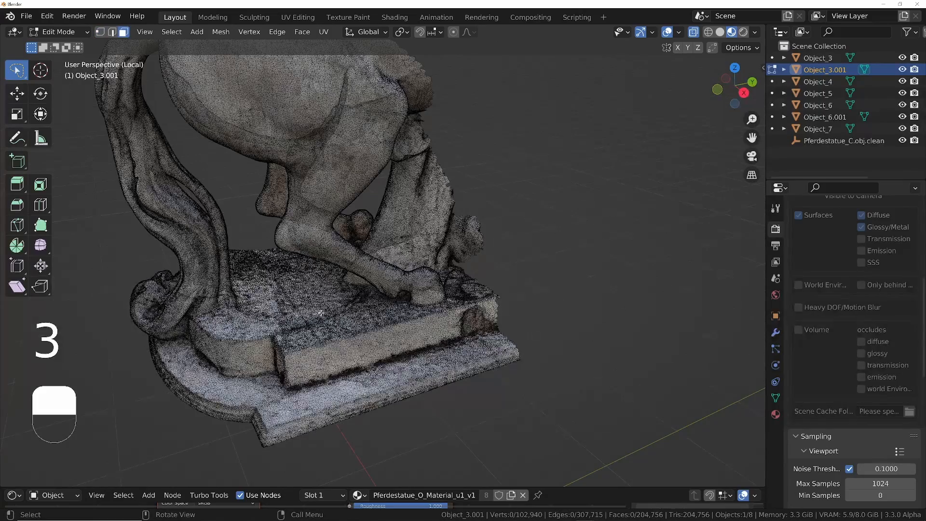
scroll(319, 311, up, 2)
click(314, 327)
scroll(314, 323, up, 8)
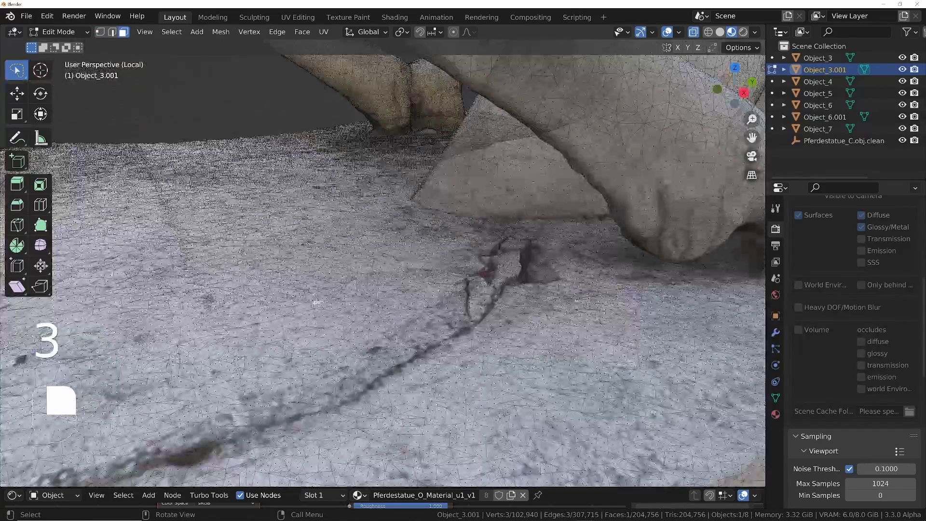
scroll(335, 273, down, 8)
drag(243, 294, 277, 232)
scroll(283, 217, down, 3)
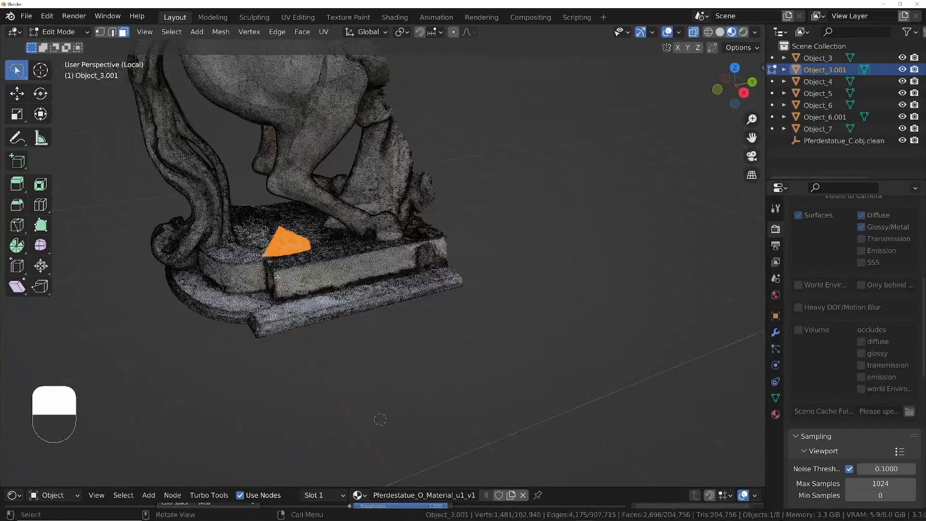
- Extend the selection from the base patch with Select Linked Flat Faces
mouse_move(378, 419)
middle_down()
mouse_move(411, 164)
mouse_move(362, 234)
mouse_move(382, 248)
middle_up()
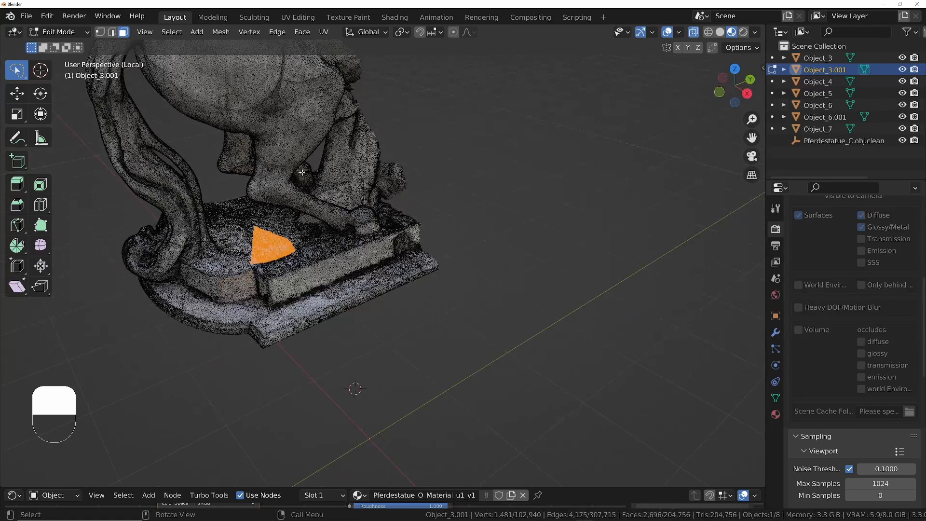
click(171, 32)
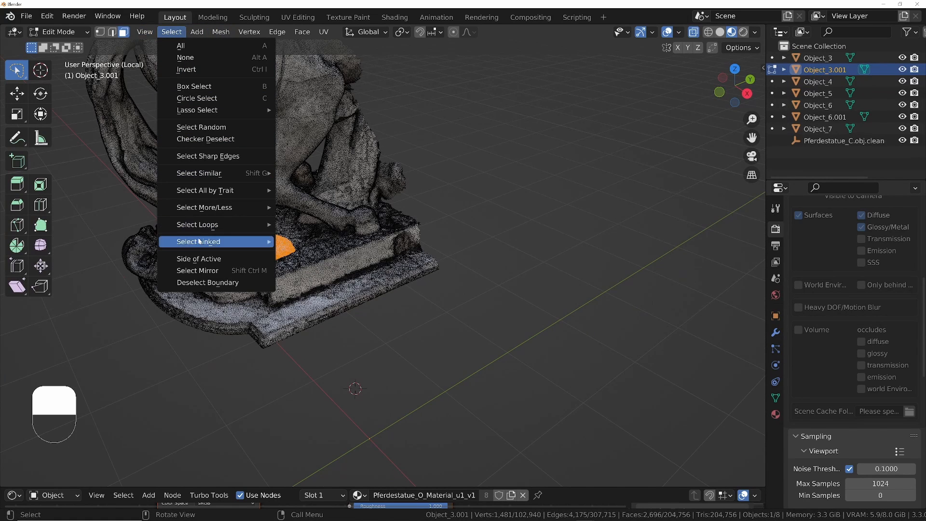
mouse_move(202, 232)
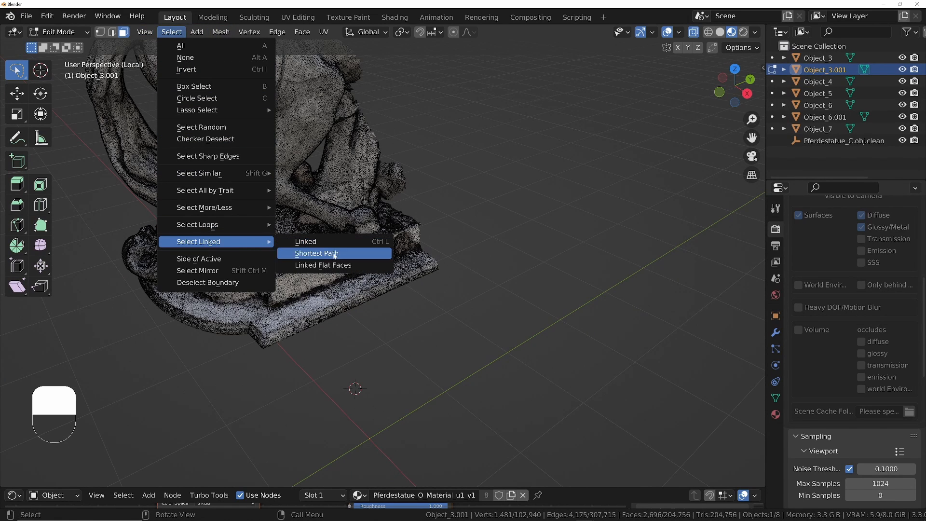
click(342, 266)
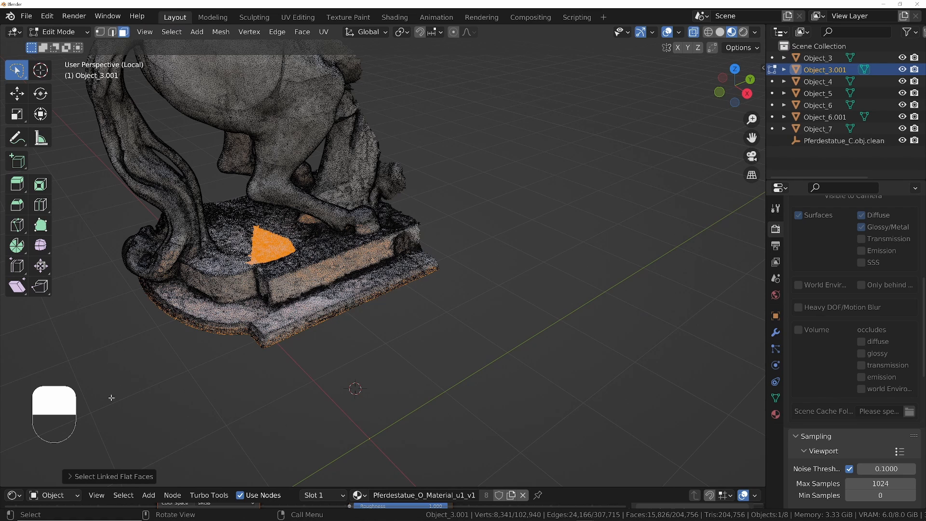
- Set the Select Linked Flat Faces sharpness to 12.2° and delete the vertices of the selected top surface of the base
click(70, 477)
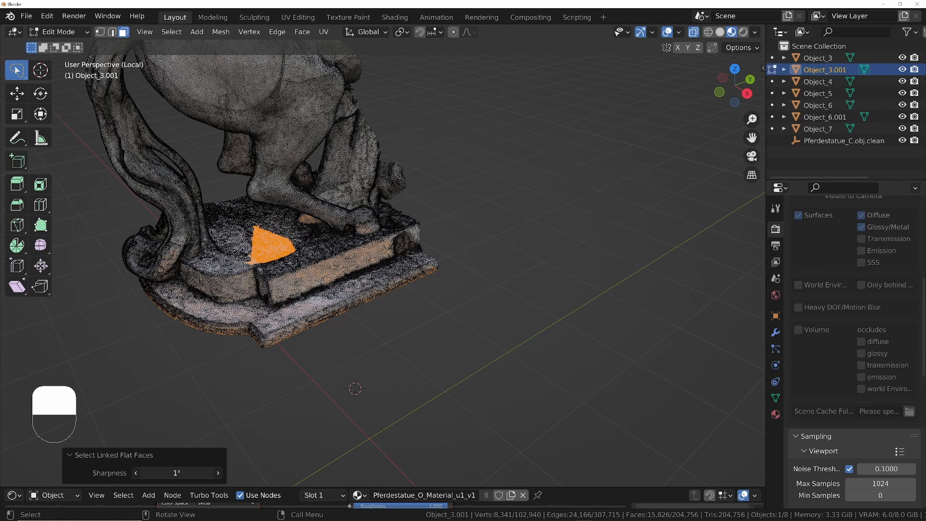
mouse_move(177, 473)
mouse_down()
mouse_move(212, 473)
mouse_move(167, 473)
mouse_up()
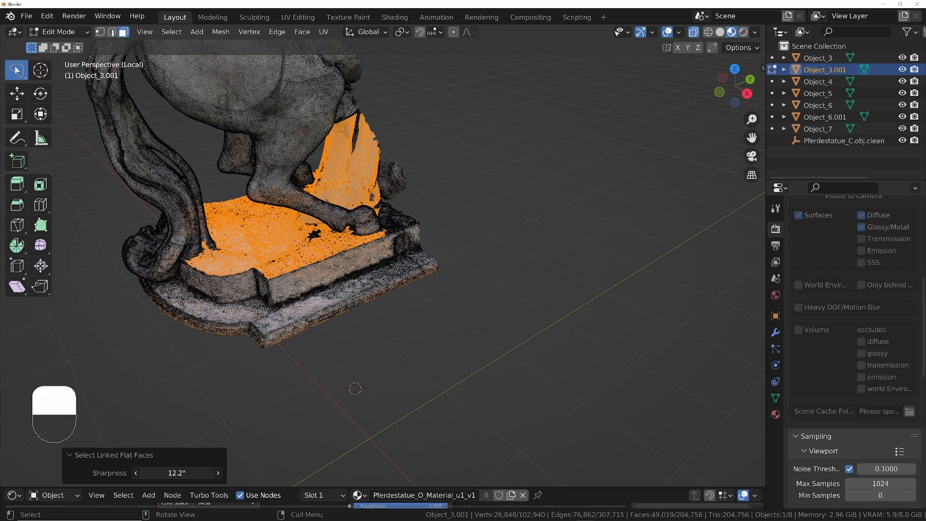
middle_drag(303, 196, 60, 208)
scroll(506, 236, up, 6)
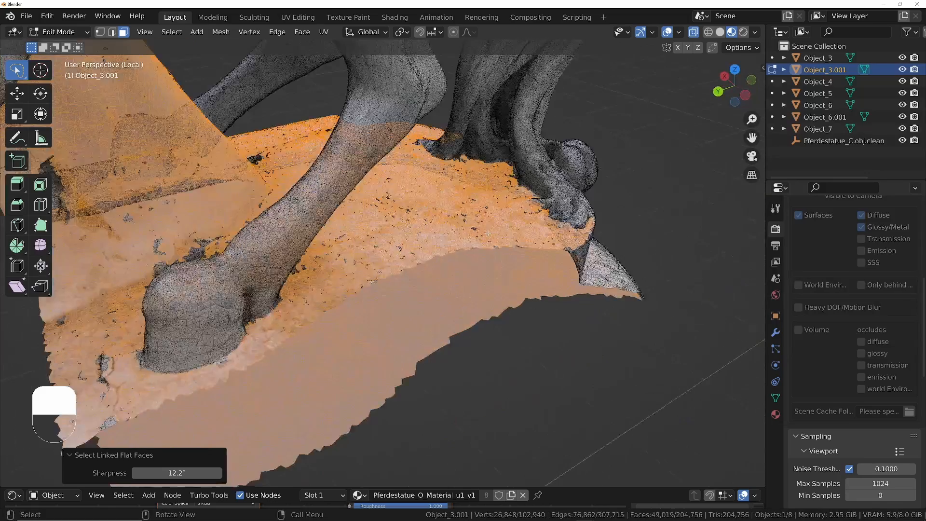
middle_drag(497, 236, 394, 158)
key(x)
click(433, 213)
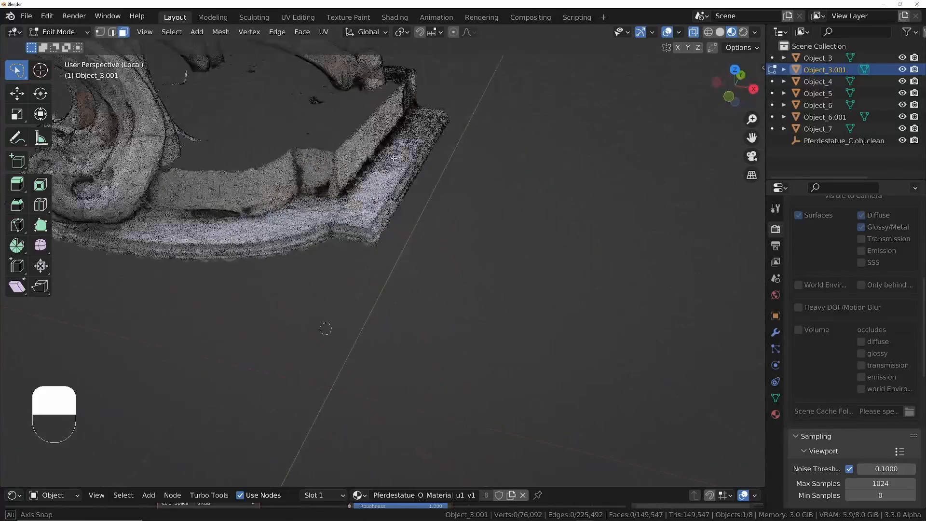
- Lasso a strip across the curved base edge beside the tail and delete it, separating the tail's section from the rest
mouse_move(156, 267)
mouse_down()
mouse_move(254, 160)
mouse_move(261, 179)
mouse_up()
key(x)
click(263, 181)
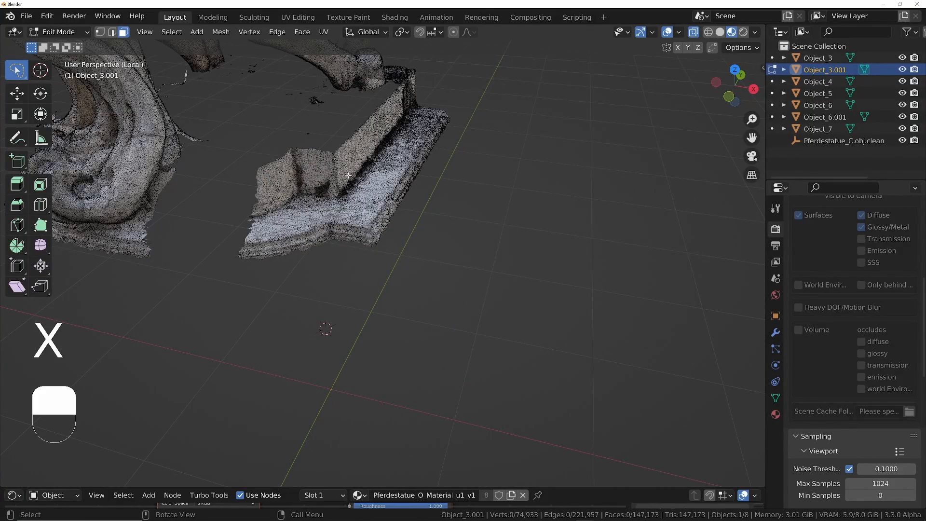
- Lasso the faces joining the hoof to the rock and base remnant and delete their vertices
middle_drag(263, 181, 357, 279)
scroll(384, 235, up, 8)
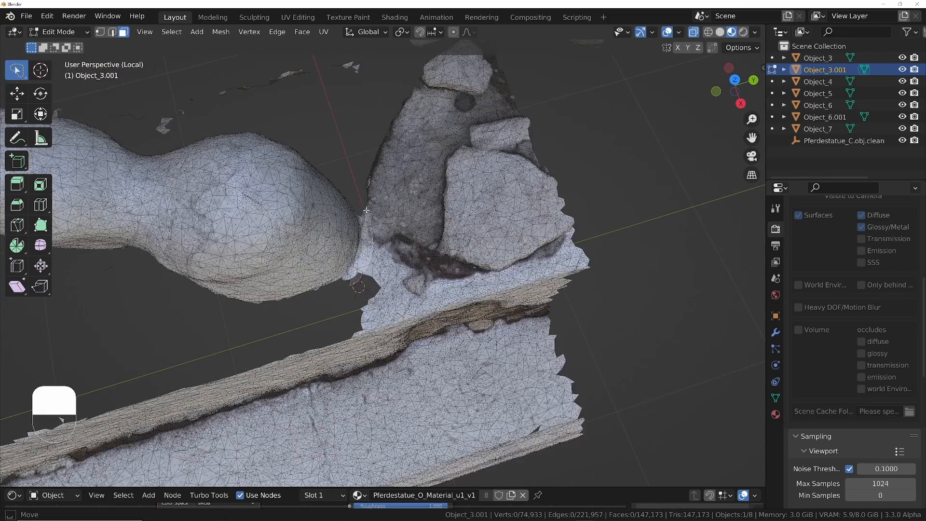
mouse_move(359, 199)
mouse_down()
mouse_move(441, 241)
mouse_move(355, 312)
mouse_up()
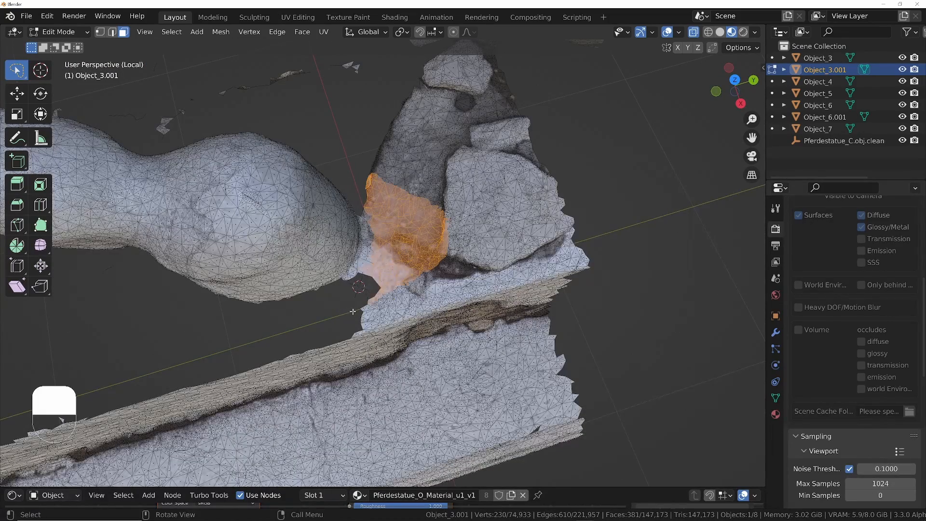
key(x)
click(355, 312)
- Select the detached base piece as linked geometry and delete it
scroll(359, 290, down, 5)
middle_drag(359, 270, 402, 275)
key(l)
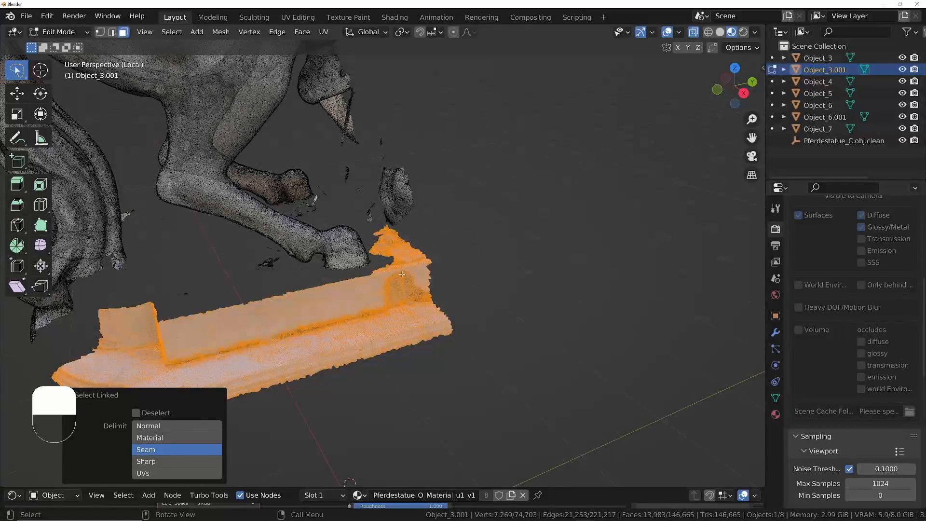
key(x)
click(376, 273)
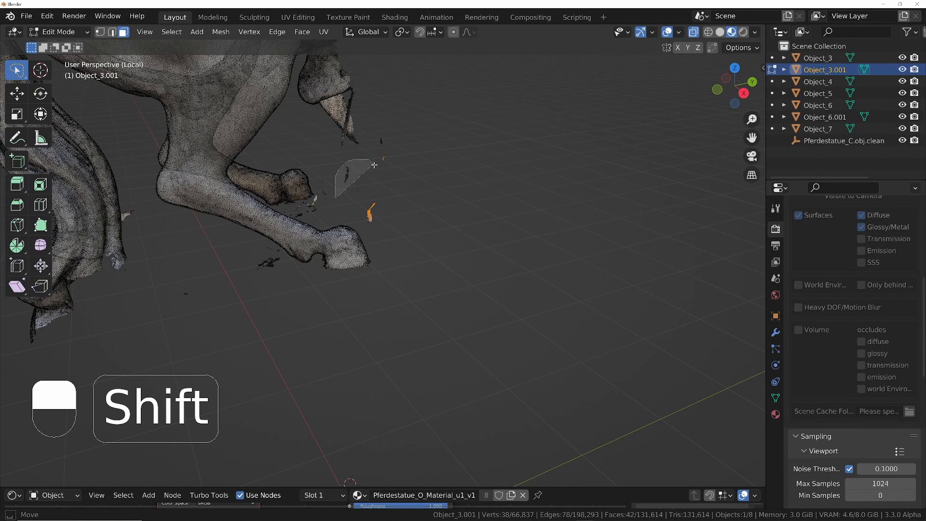
- Lasso the loose fragments around the hooves, extend the selection to their linked geometry and delete them
shift+drag(374, 165, 375, 161)
mouse_move(375, 161)
middle_down()
mouse_move(408, 145)
mouse_move(425, 231)
middle_up()
mouse_move(425, 231)
shift+mouse_down()
mouse_move(406, 273)
mouse_move(414, 270)
shift+mouse_up()
mouse_move(414, 270)
middle_down()
mouse_move(572, 215)
mouse_move(530, 275)
middle_up()
middle_drag(221, 279, 214, 290)
mouse_move(215, 289)
ctrl+middle_down()
mouse_move(199, 276)
mouse_move(195, 253)
ctrl+middle_up()
shift+drag(195, 316, 214, 279)
shift+drag(300, 278, 300, 280)
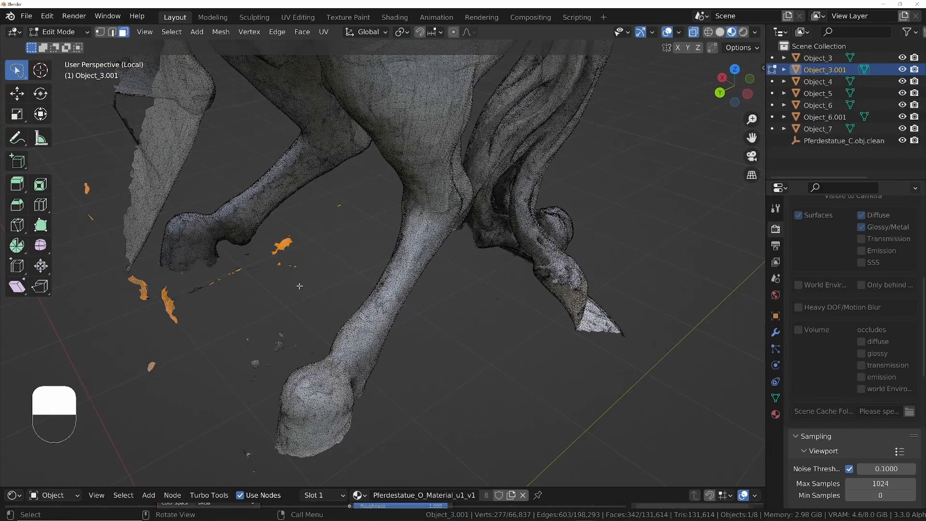
key(ctrl+l)
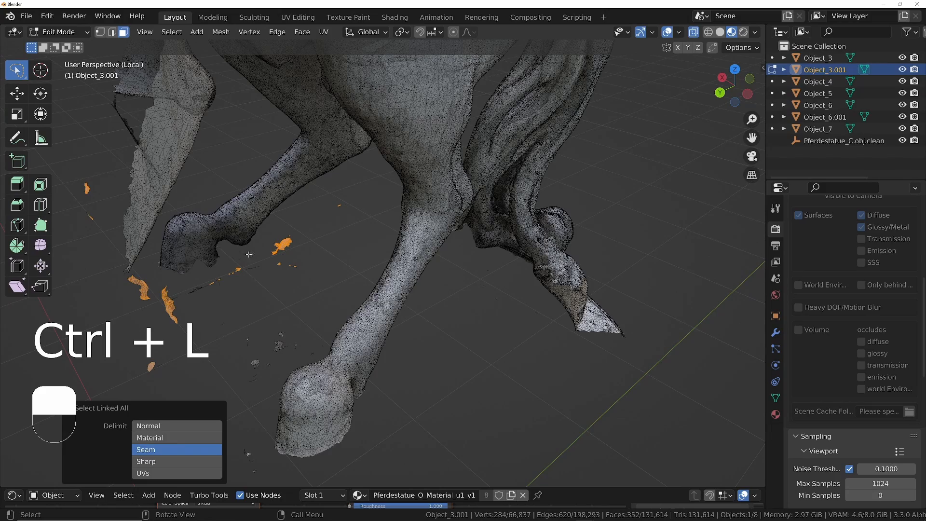
ctrl+middle_drag(249, 255, 232, 309)
shift+middle_drag(232, 310, 437, 233)
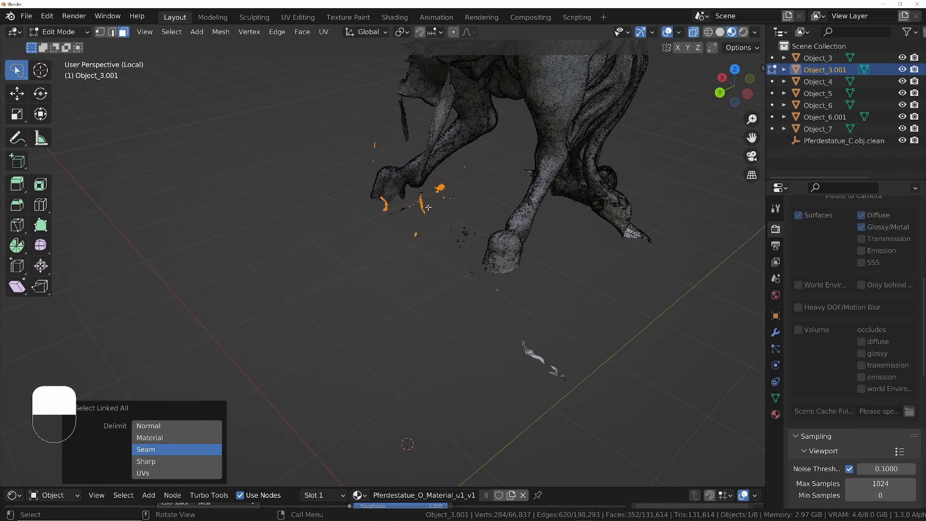
scroll(429, 220, up, 5)
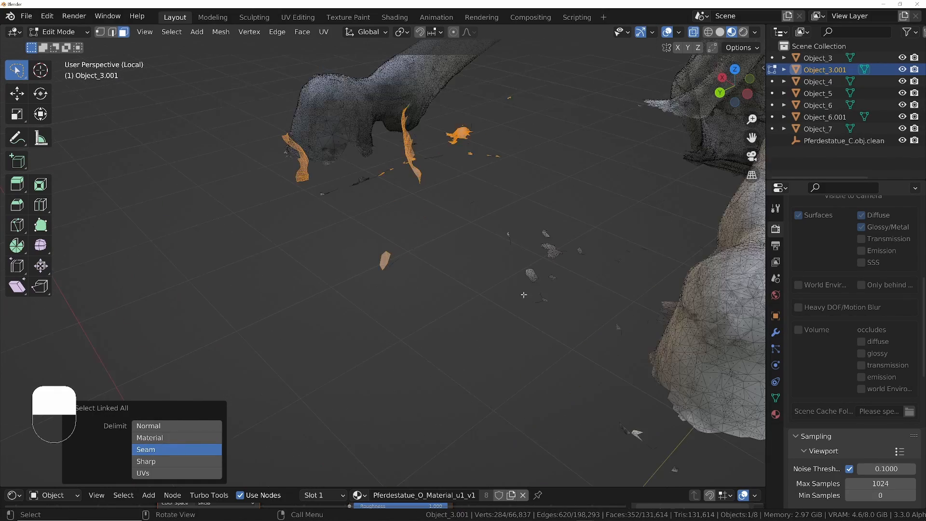
scroll(524, 294, down, 3)
shift+middle_drag(569, 322, 499, 281)
mouse_move(418, 281)
shift+mouse_down()
mouse_move(482, 203)
mouse_move(482, 280)
mouse_move(441, 316)
shift+mouse_up()
key(x)
click(445, 302)
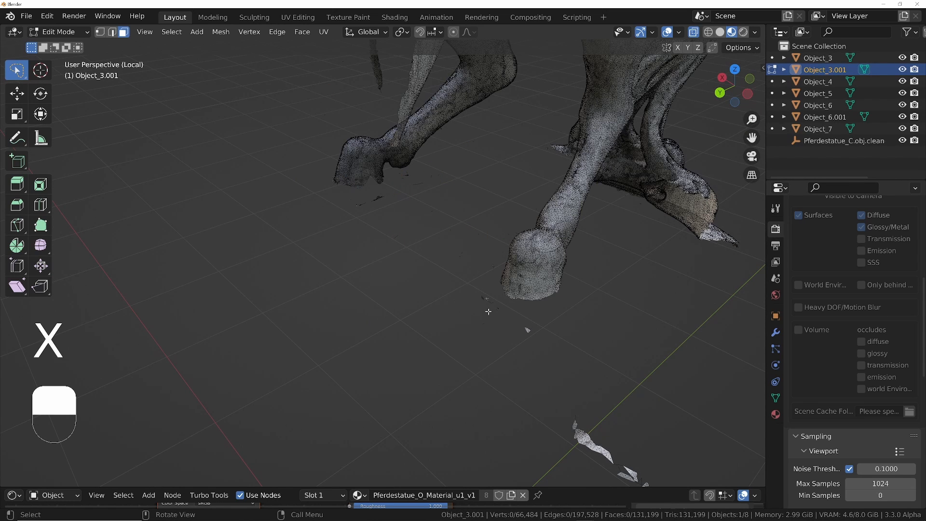
- Switch to vertex selection, lasso the stray slivers below the hoof and delete them
key(1)
middle_drag(488, 312, 578, 312)
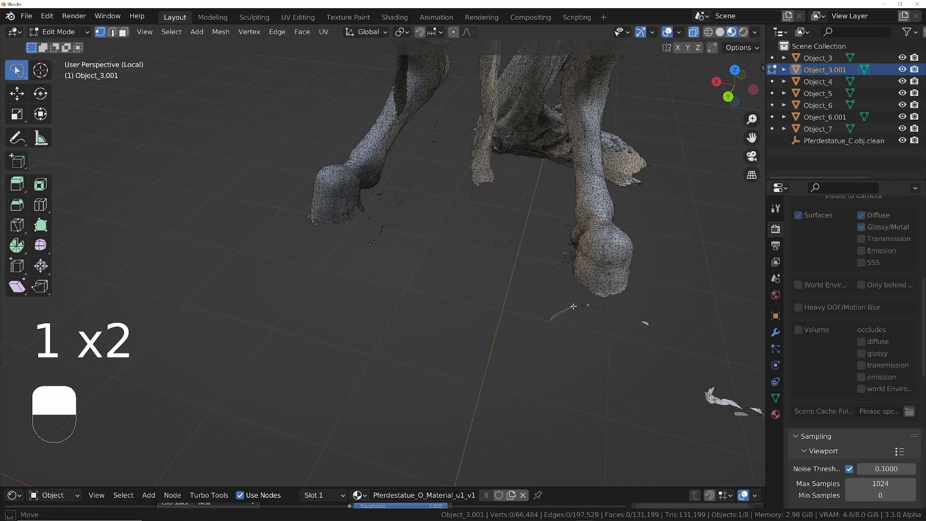
mouse_move(674, 308)
mouse_down()
mouse_move(542, 403)
mouse_move(544, 395)
mouse_up()
key(x)
click(588, 381)
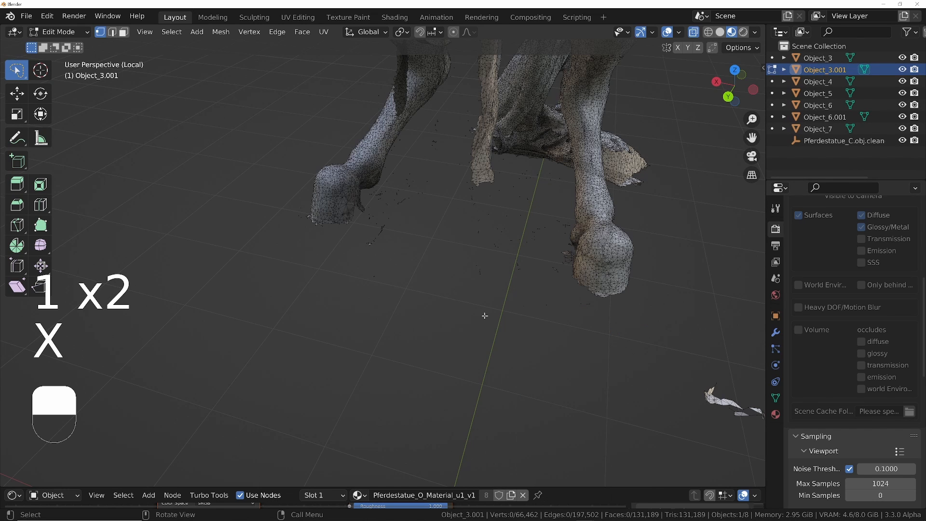
- Lasso loose bits between the hooves, select similar vertices by Amount of Connecting Edges and delete them all
mouse_move(422, 316)
mouse_down()
mouse_move(449, 233)
mouse_move(551, 220)
mouse_move(488, 350)
mouse_up()
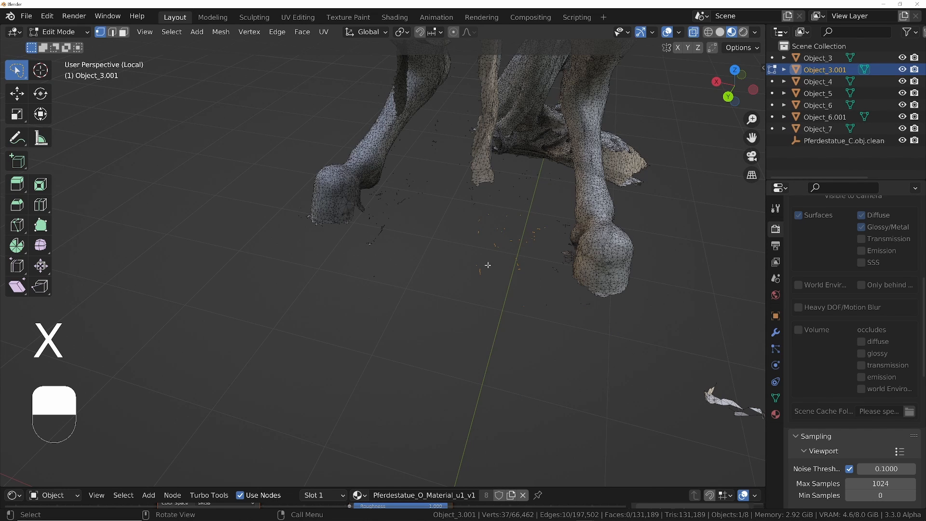
scroll(501, 260, up, 4)
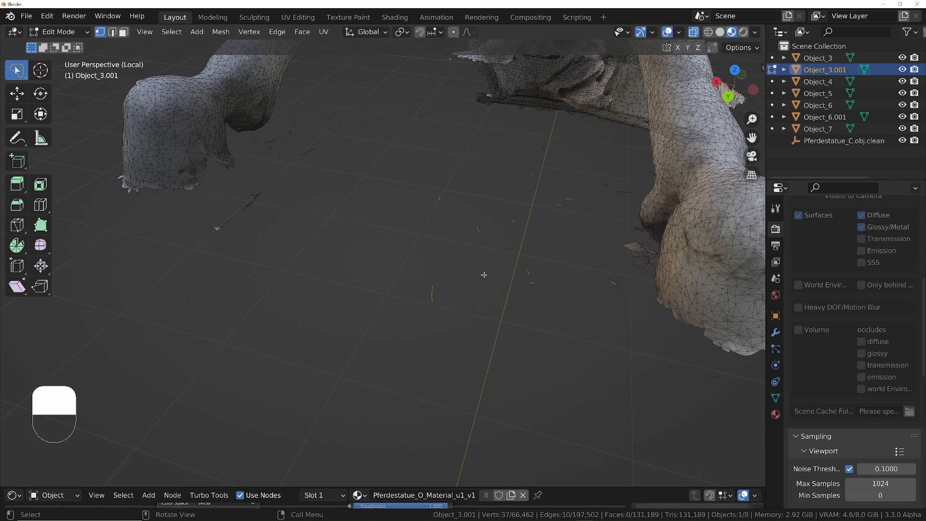
key(shift)
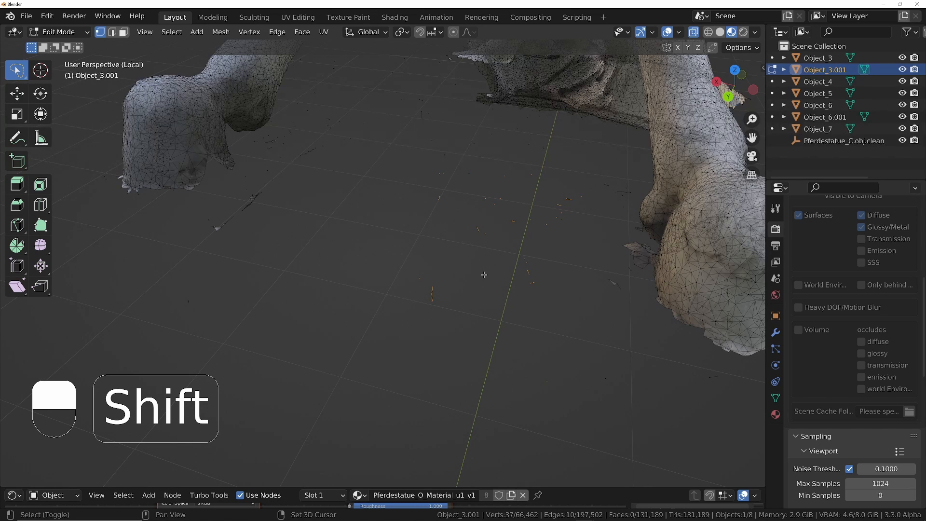
key(shift+g)
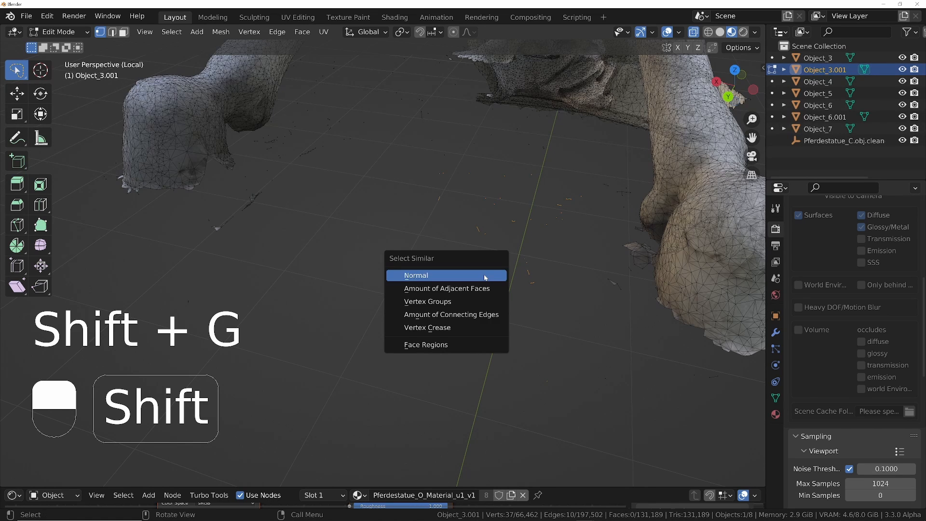
click(461, 317)
ctrl+middle_drag(472, 89, 488, 217)
shift+middle_drag(494, 159, 475, 251)
middle_drag(432, 214, 377, 190)
ctrl+middle_drag(471, 203, 471, 192)
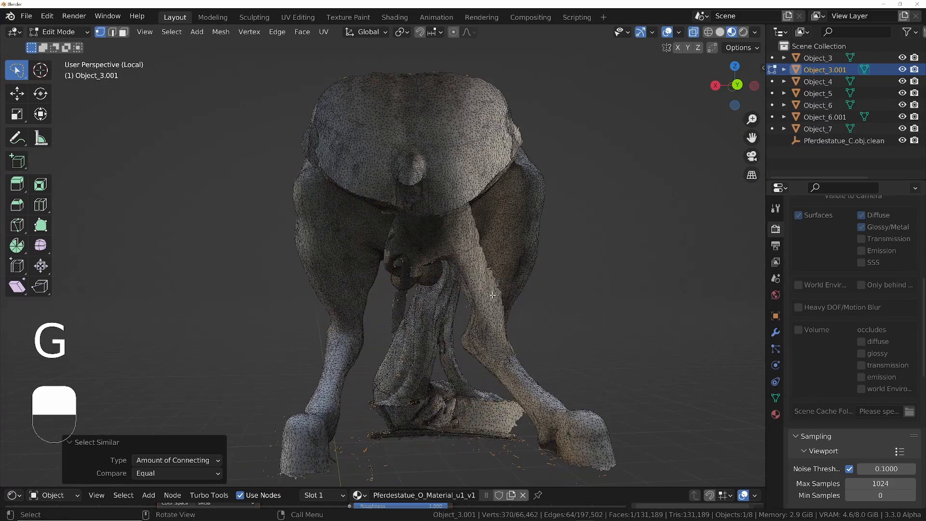
key(x)
click(492, 295)
- Lasso the leftover pointed flap hanging below the belly and the stray geometry beside the leg, and delete their vertices
middle_drag(487, 289, 313, 252)
middle_drag(530, 242, 525, 241)
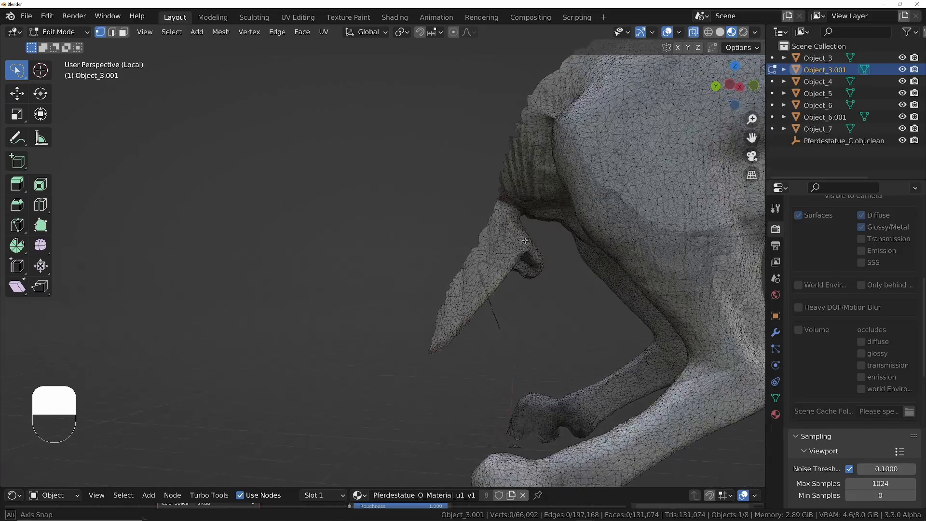
drag(401, 365, 541, 306)
drag(542, 306, 552, 255)
key(x)
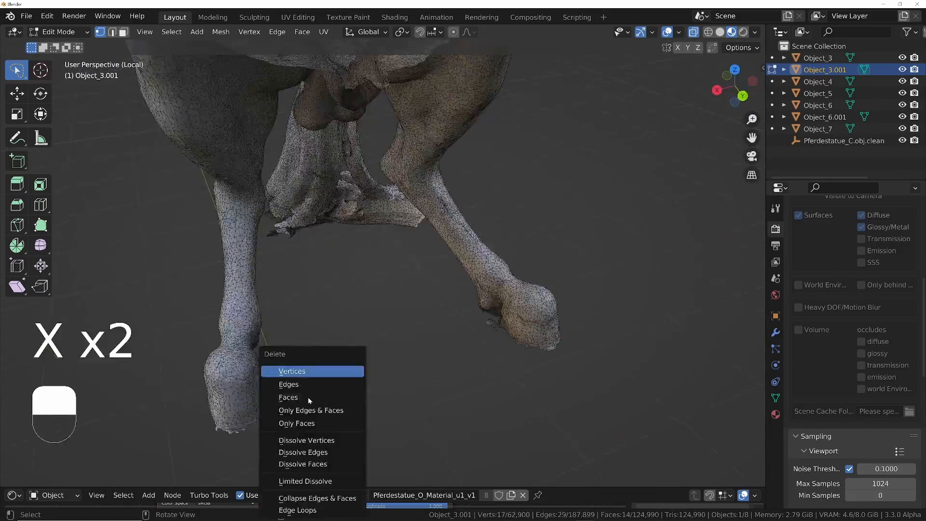
- Lasso the remaining base section beneath the tail and delete its vertices along with the leftover scraps
mouse_move(384, 455)
mouse_down()
mouse_move(528, 368)
mouse_move(714, 415)
mouse_up()
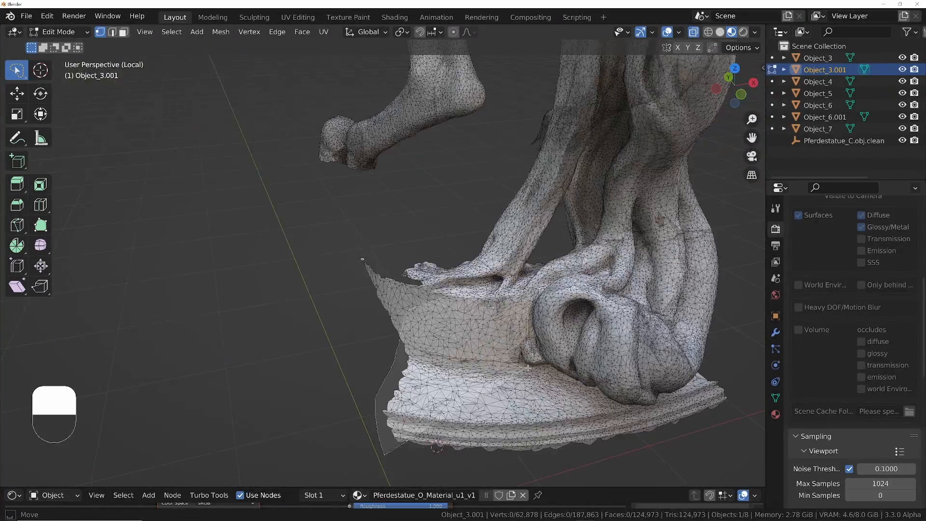
key(x)
key(v)
key(x)
key(v)
key(x)
key(v)
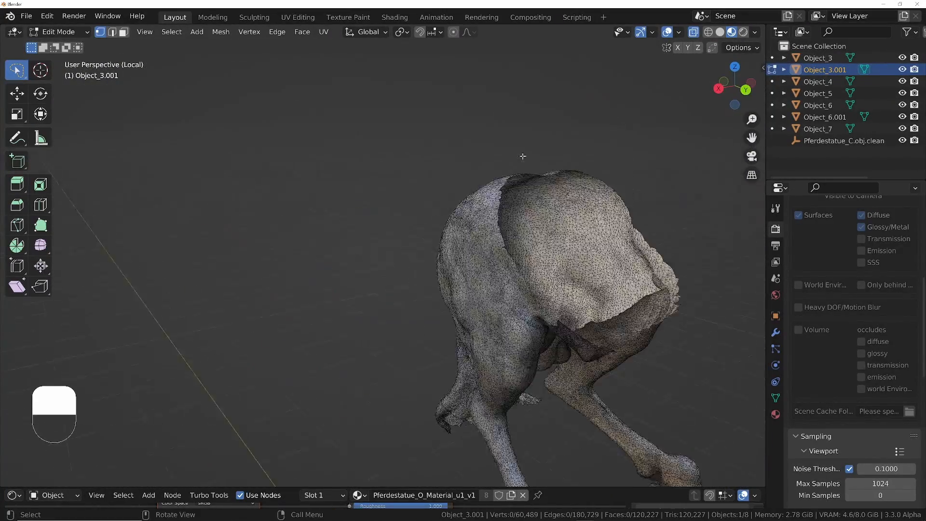
- Select the whole hindquarters mesh and reduce the selection to its open borders with Select Boundary Loop
mouse_move(522, 155)
middle_down()
mouse_move(524, 205)
mouse_move(505, 211)
mouse_move(467, 186)
mouse_move(368, 244)
mouse_move(626, 256)
mouse_move(581, 289)
middle_up()
key(z)
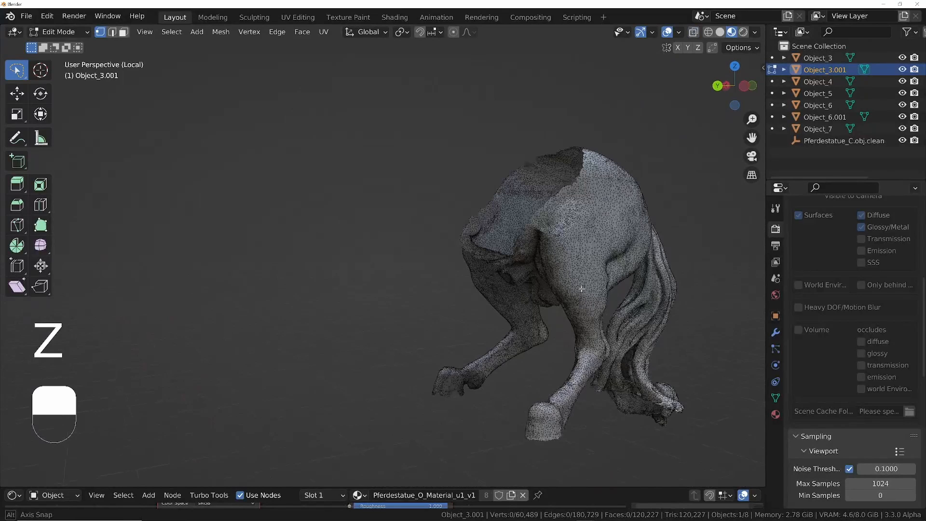
middle_drag(582, 289, 309, 249)
key(a)
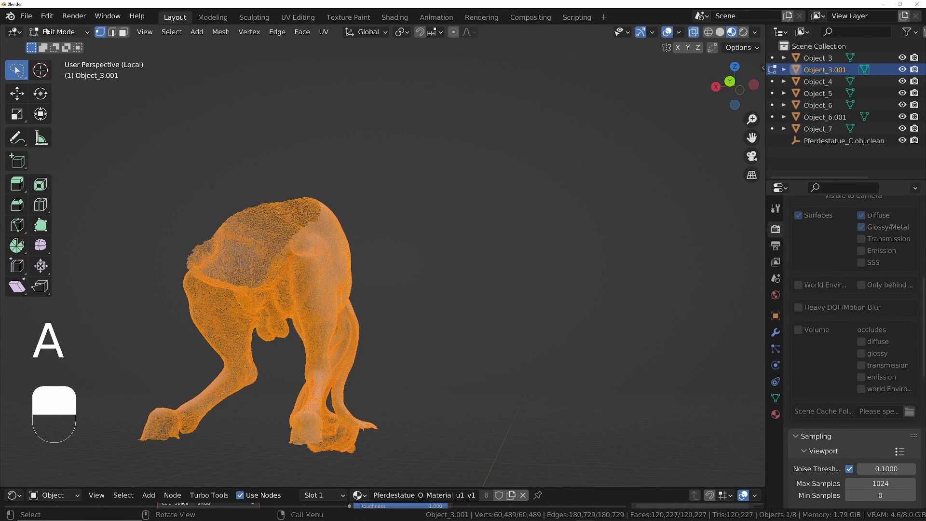
click(169, 34)
mouse_move(202, 225)
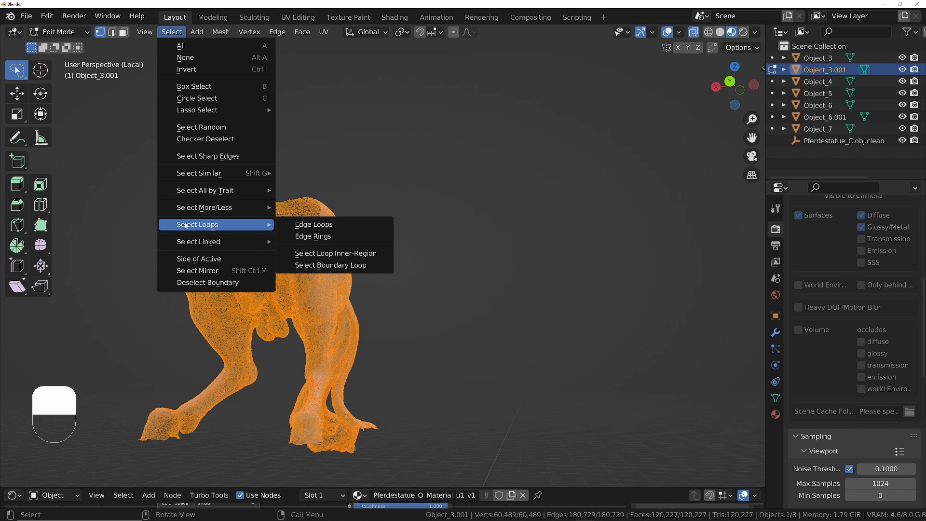
click(326, 268)
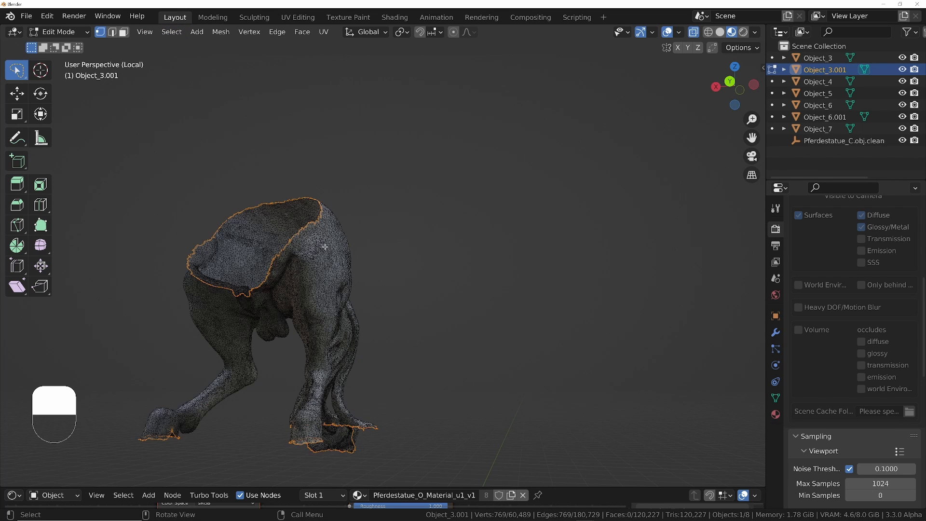
- Box-deselect the boundaries at the hooves and tail, and fill the large opening at the body cut with a face
scroll(324, 246, down, 3)
mouse_move(300, 301)
shift+middle_down()
mouse_move(412, 273)
mouse_move(446, 292)
mouse_move(386, 327)
shift+middle_up()
key(z)
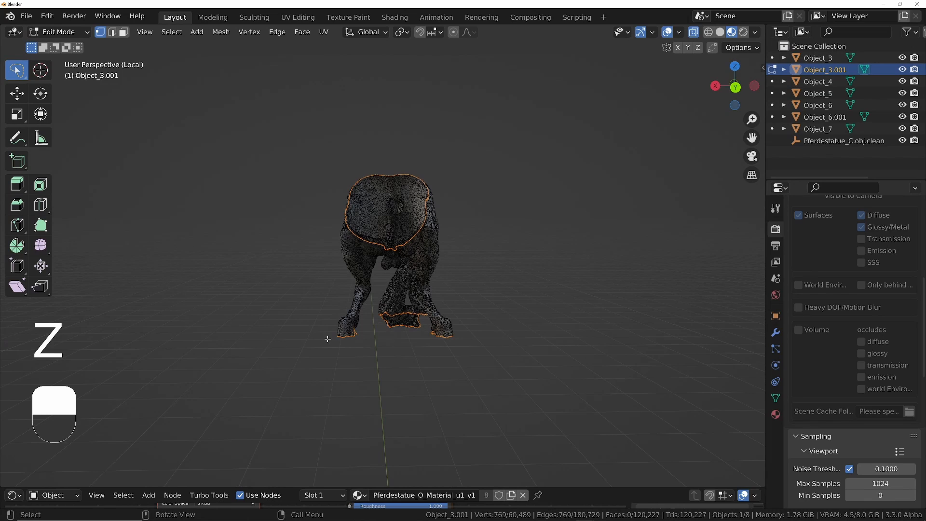
key(b)
middle_drag(309, 292, 574, 396)
middle_drag(366, 256, 410, 318)
scroll(447, 251, up, 10)
key(f)
- Select the whole mesh, run Select Boundary Loop again and fill the remaining openings under the hooves and tail
key(a)
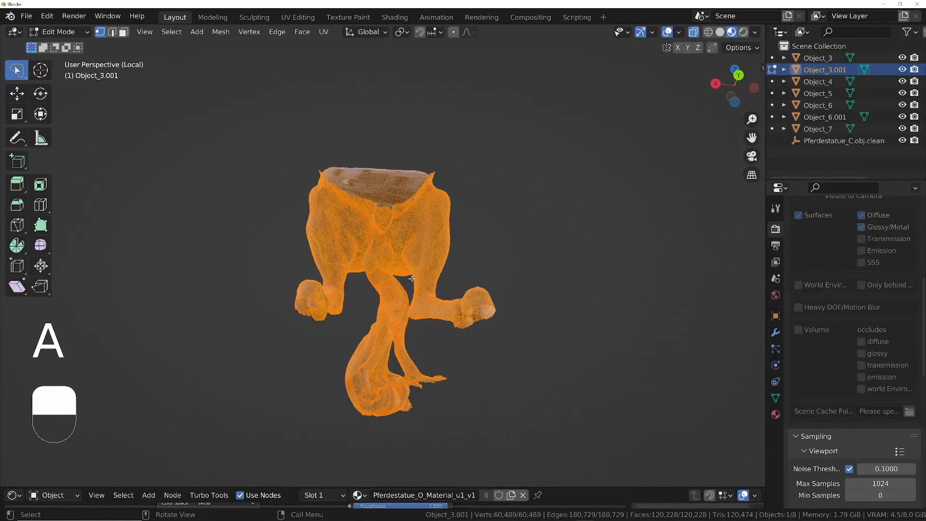
key(q)
mouse_move(381, 280)
mouse_move(486, 237)
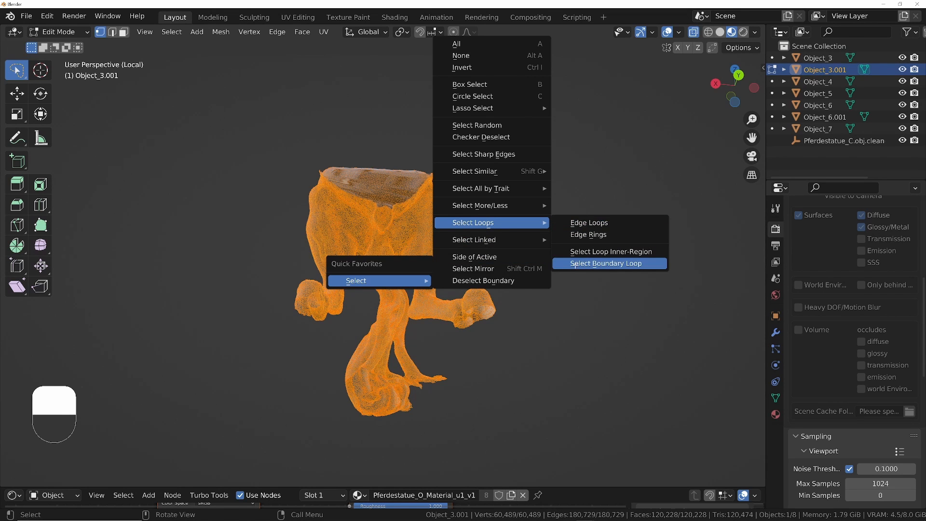
click(575, 264)
key(f)
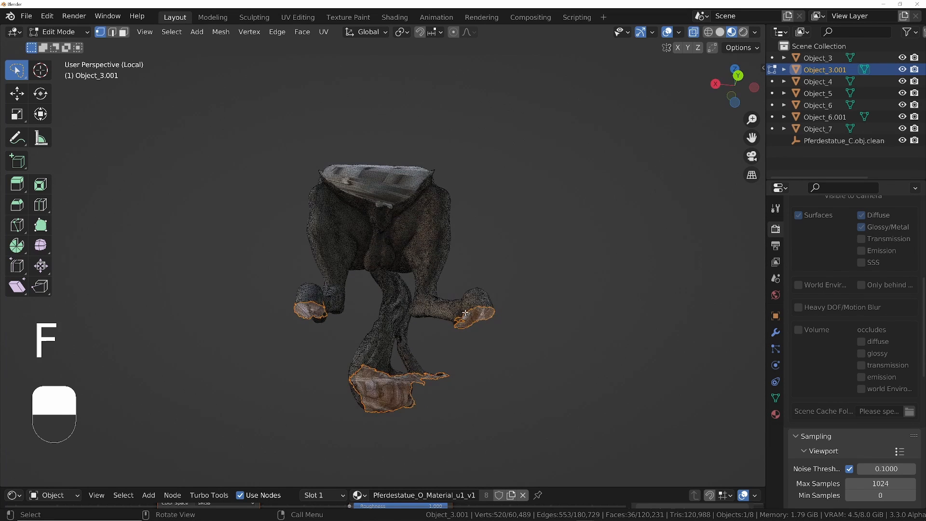
- Inspect the filled openings at the body cut, hooves and tail from several sides
middle_drag(465, 312, 457, 296)
ctrl+middle_drag(419, 417, 407, 296)
middle_drag(420, 348, 523, 347)
ctrl+middle_drag(480, 289, 458, 386)
shift+middle_drag(576, 224, 587, 262)
middle_drag(588, 262, 318, 269)
shift+middle_drag(627, 195, 442, 252)
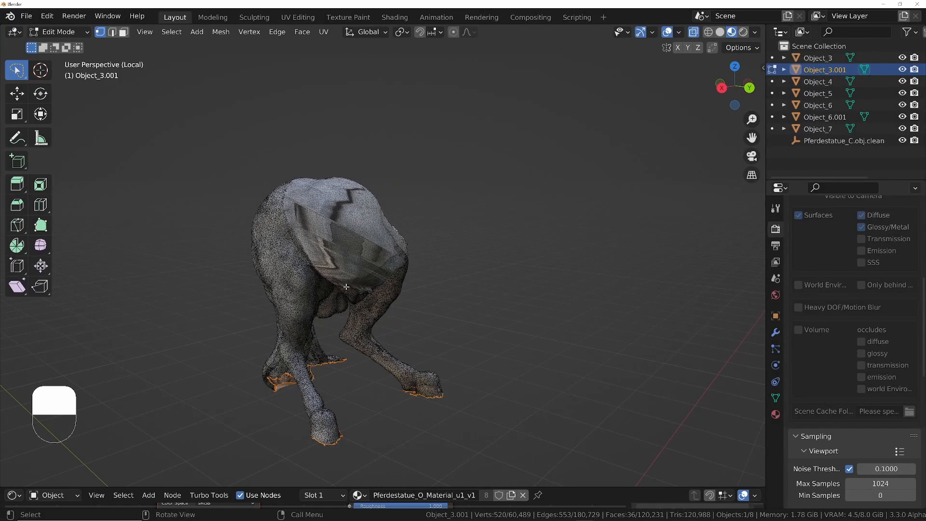
middle_drag(346, 286, 420, 179)
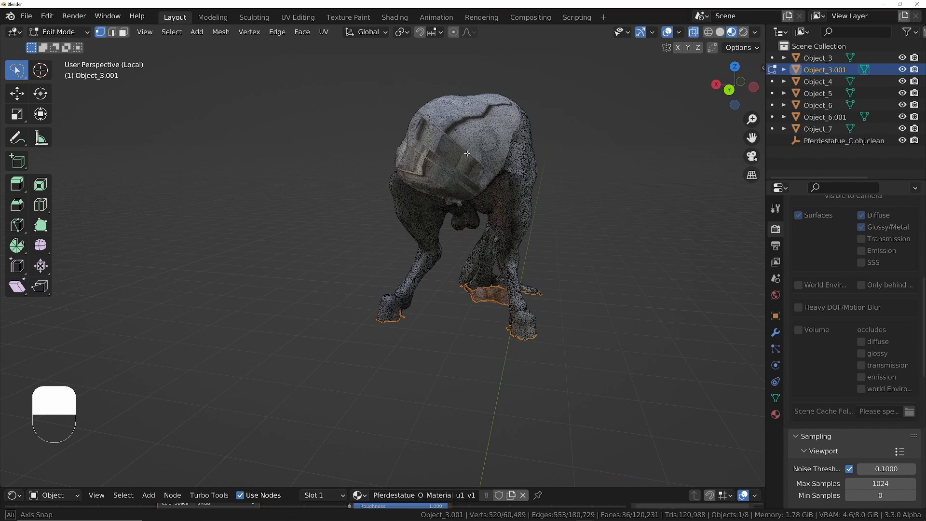
- Switch the hindquarters to Sculpt Mode and look over the filled body cut from the front and side
middle_drag(515, 106, 551, 159)
click(558, 233)
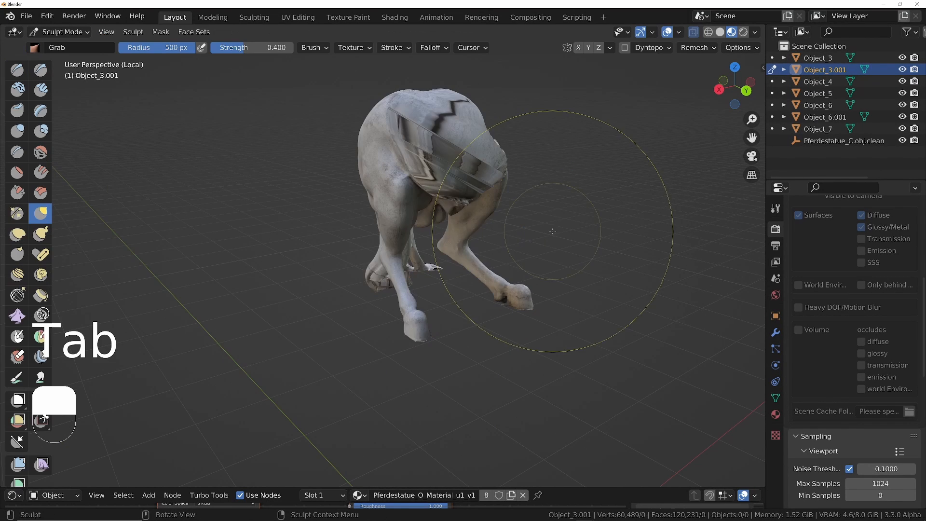
shift+middle_drag(444, 215, 484, 226)
scroll(485, 227, up, 5)
middle_drag(485, 227, 483, 291)
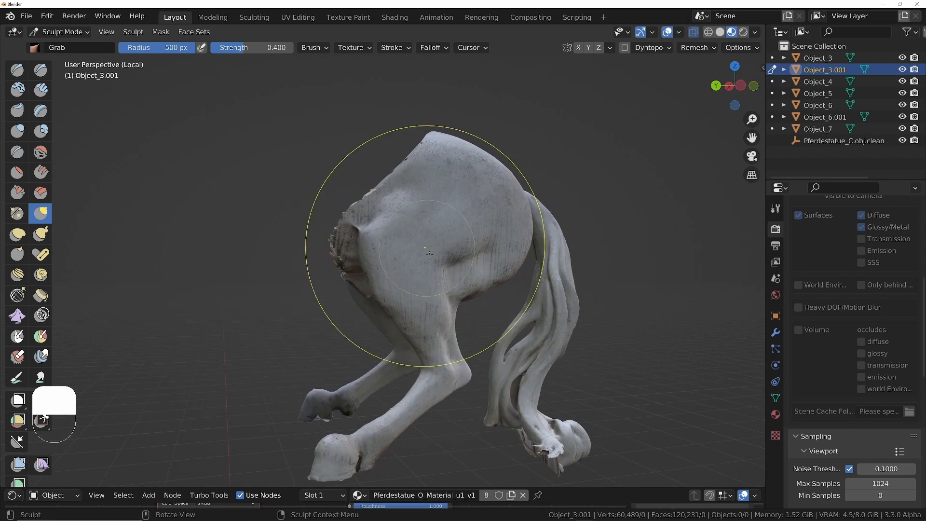
ctrl+middle_drag(431, 327, 427, 301)
mouse_move(436, 369)
shift+middle_down()
mouse_move(459, 238)
mouse_move(490, 262)
mouse_move(579, 300)
mouse_move(535, 205)
shift+middle_up()
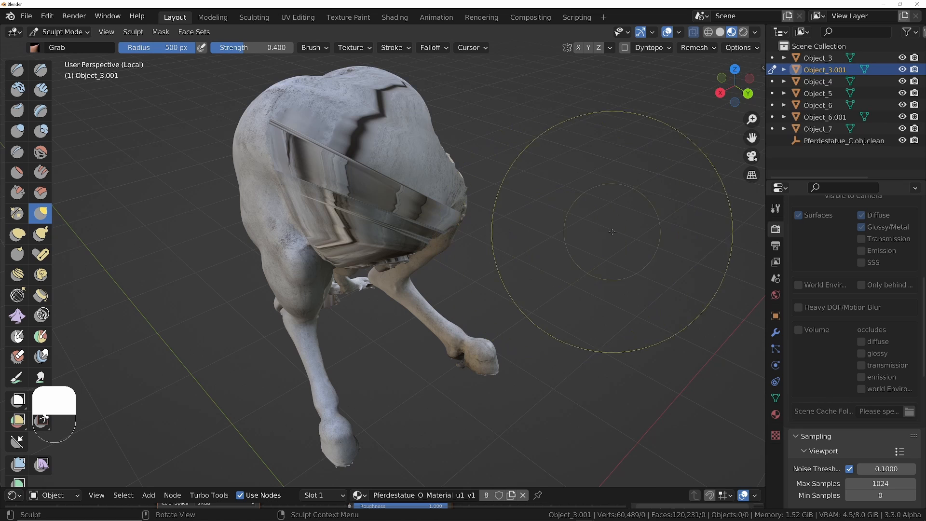
- Show the active tool's settings in the viewport and expand the Remesh options
key(n)
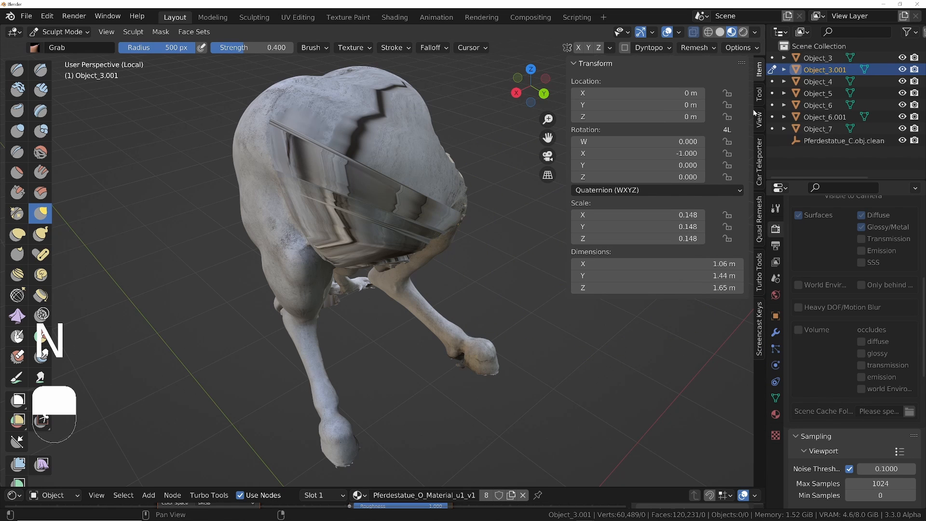
click(759, 95)
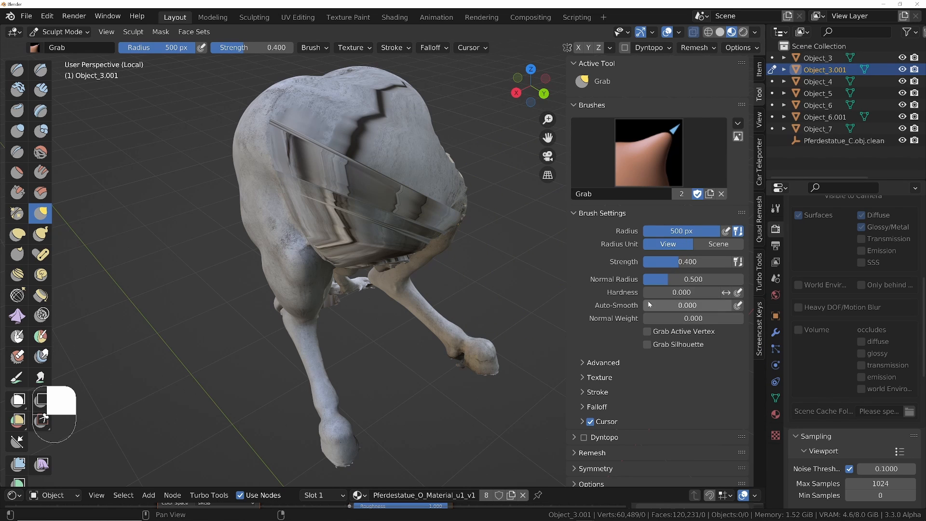
scroll(649, 304, down, 1)
click(592, 431)
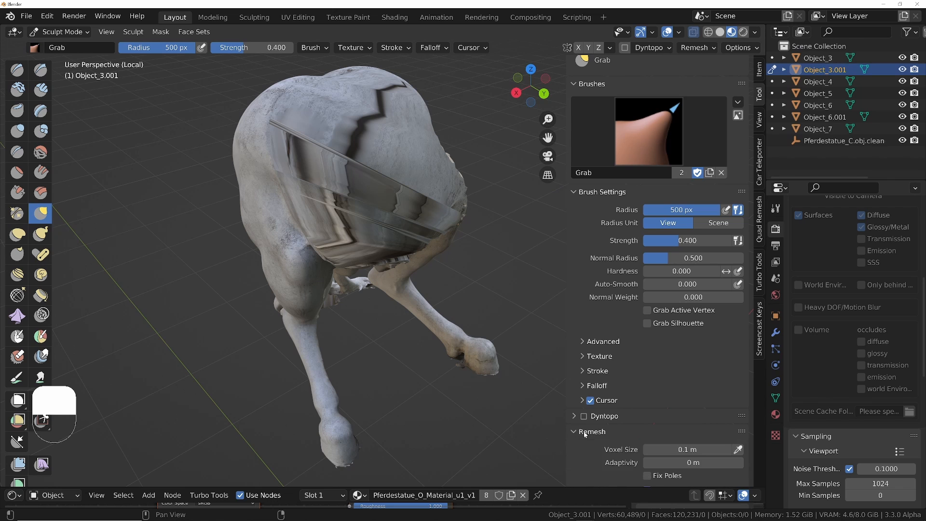
scroll(650, 304, down, 5)
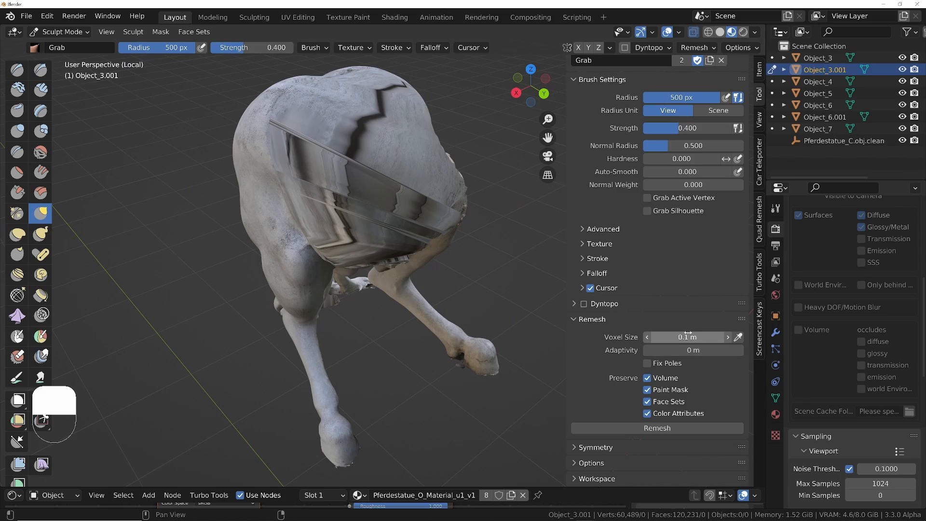
- Set the voxel size to 0.0285 m and voxel-remesh the hindquarters
mouse_move(403, 236)
middle_down()
mouse_move(380, 199)
mouse_move(395, 223)
middle_up()
key(shift+r)
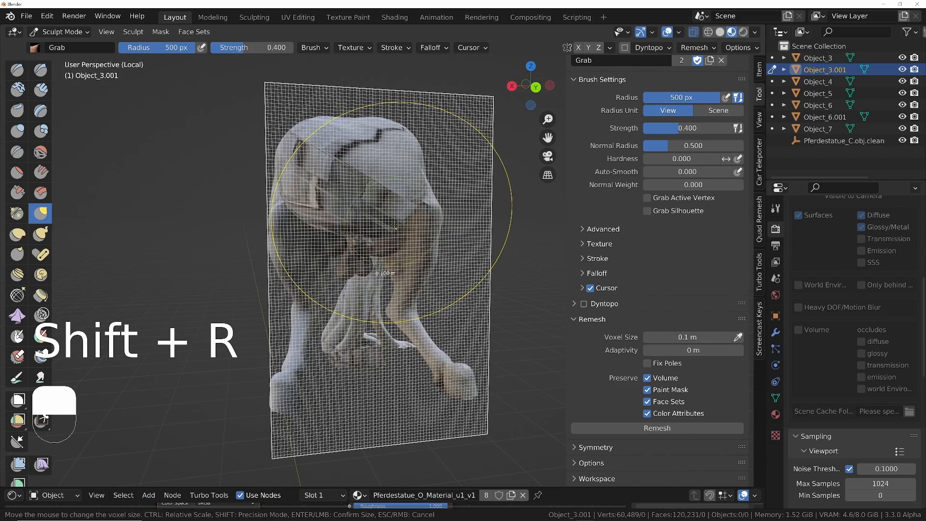
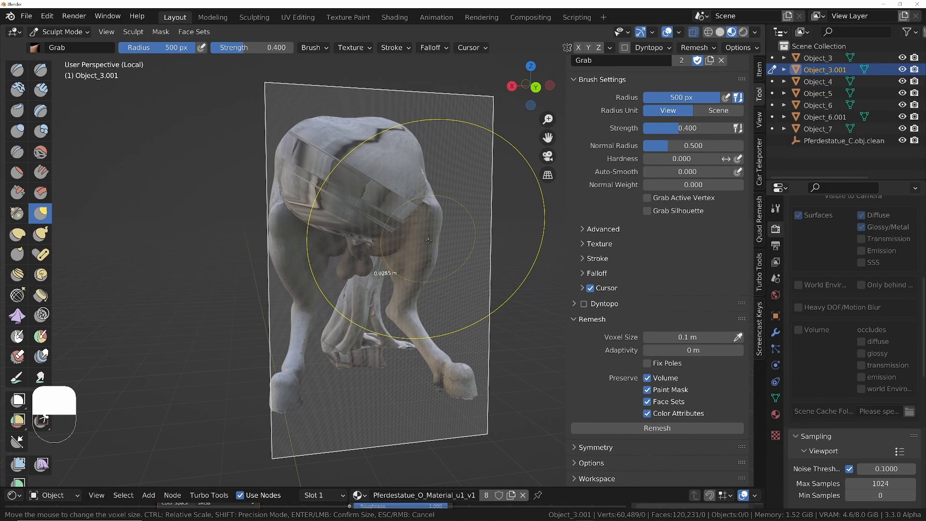
click(428, 240)
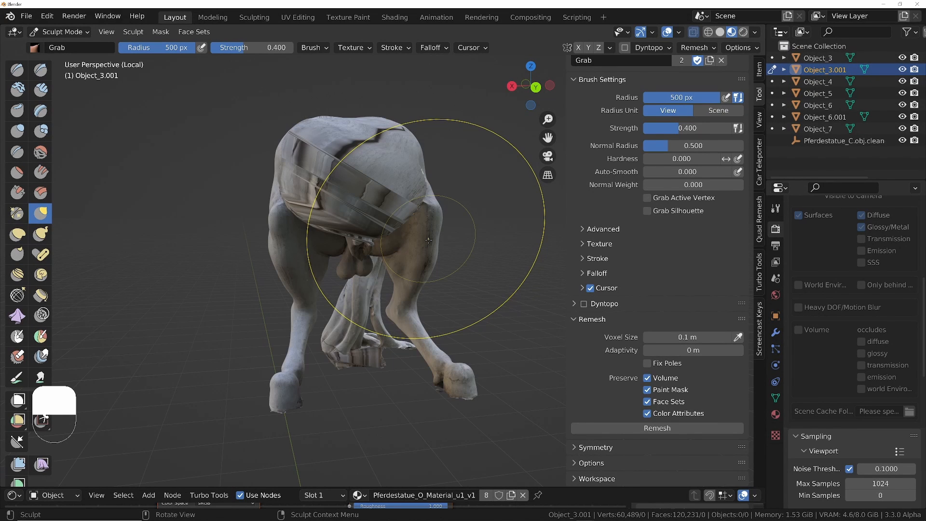
key(ctrl)
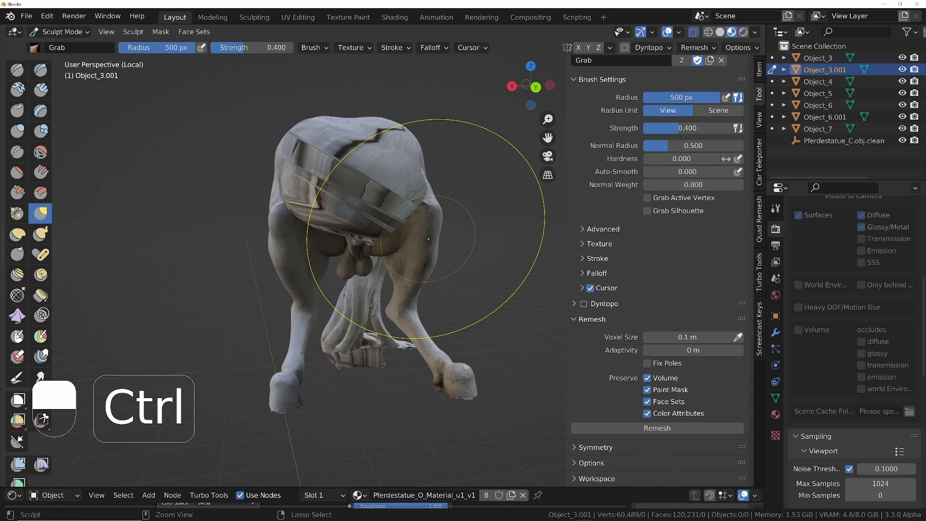
key(ctrl+r)
middle_drag(393, 247, 446, 338)
middle_drag(443, 333, 405, 350)
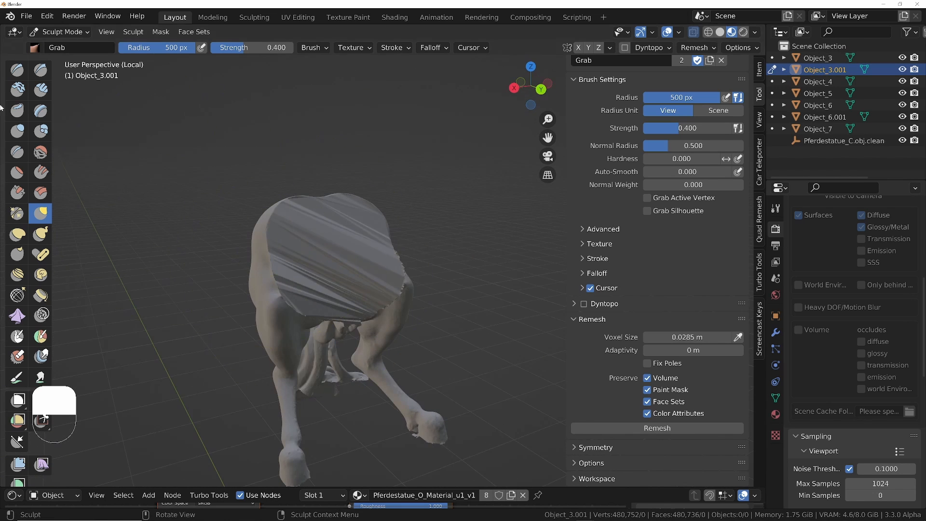
- Examine the density of the remeshed hindquarters in wireframe display with X-ray off
key(z)
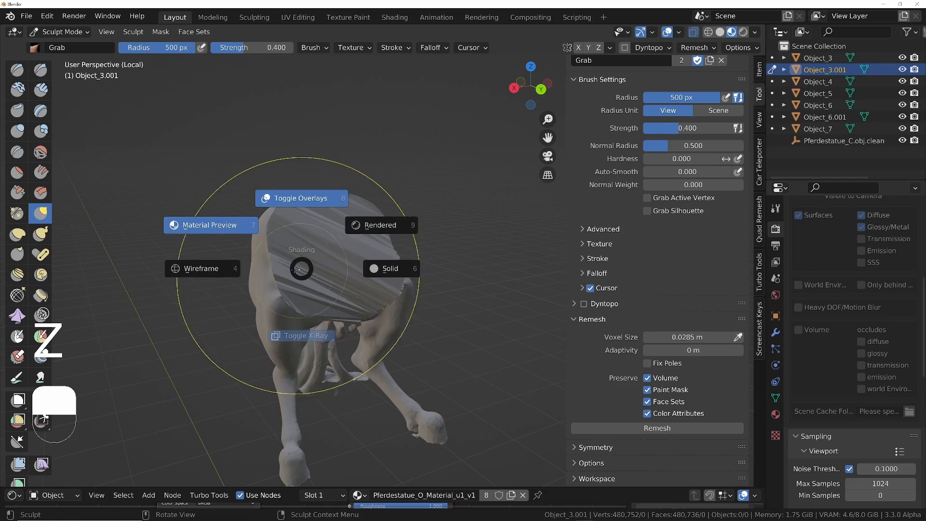
click(223, 269)
scroll(371, 269, up, 5)
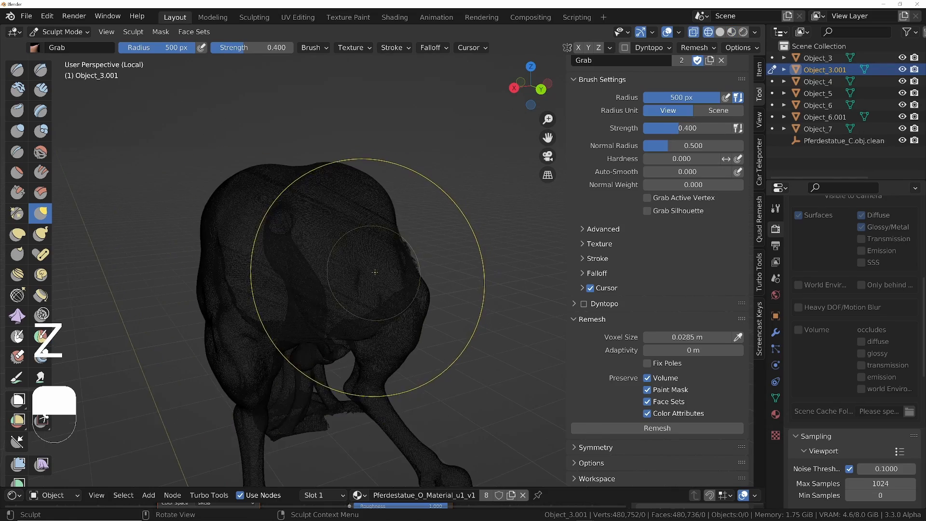
key(alt+z)
middle_drag(359, 281, 378, 256)
mouse_move(378, 256)
shift+middle_down()
mouse_move(363, 243)
mouse_move(368, 277)
mouse_move(354, 298)
mouse_move(34, 118)
shift+middle_up()
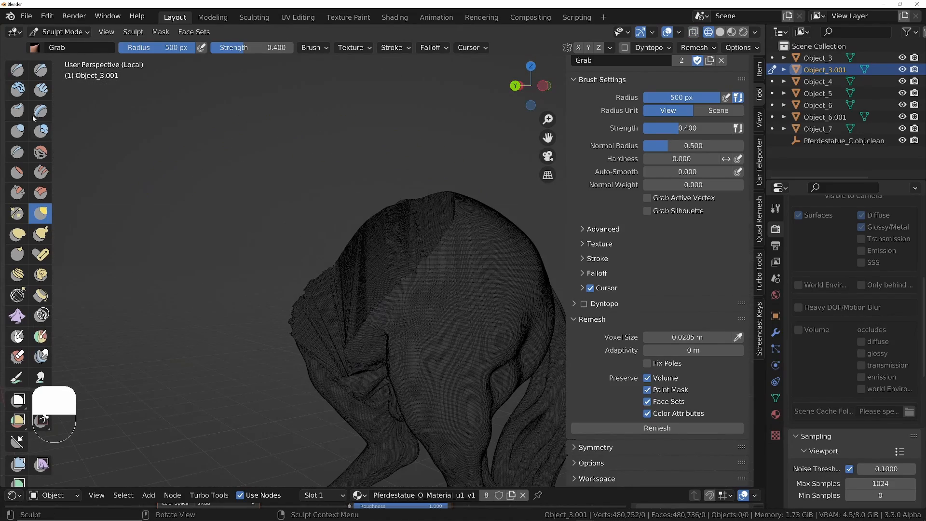
- Choose the Smooth brush, set its radius to 173 px and smooth the upper edge of the body cut
click(40, 151)
middle_drag(386, 309, 416, 289)
key(f)
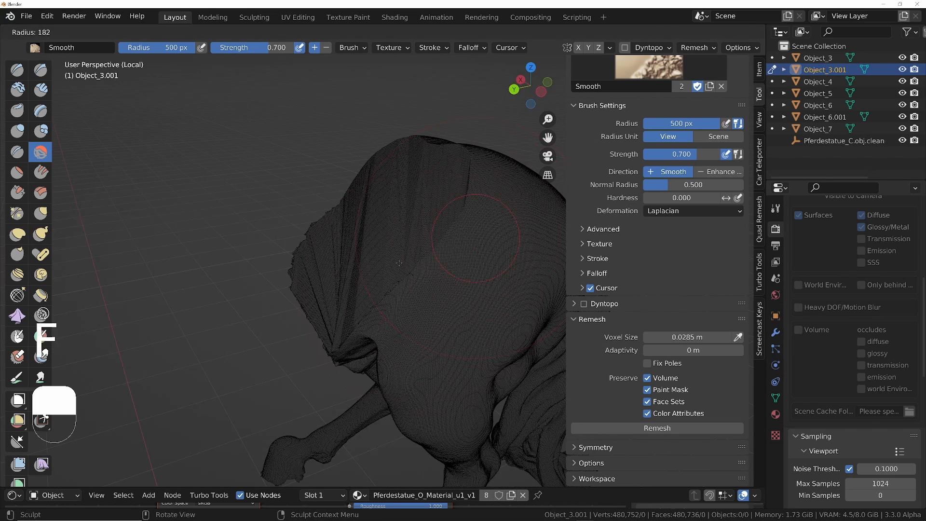
click(443, 203)
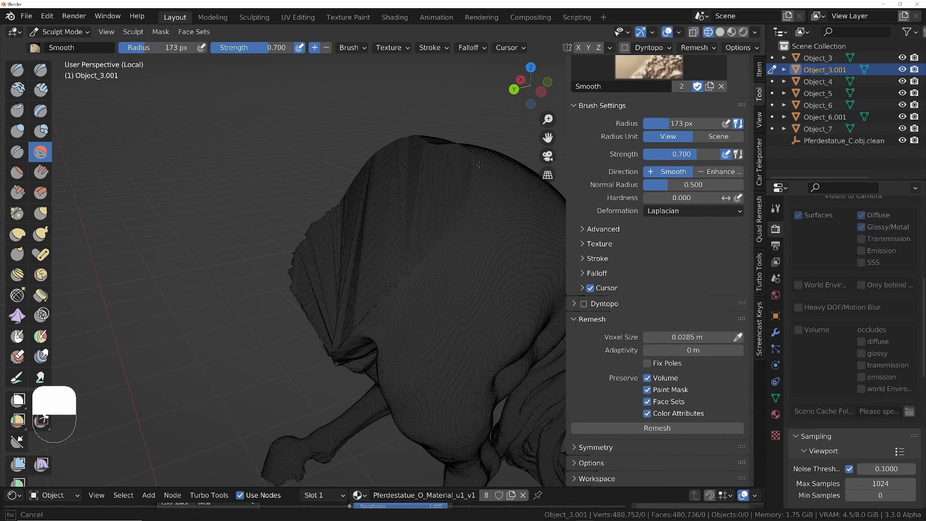
middle_drag(424, 168, 466, 198)
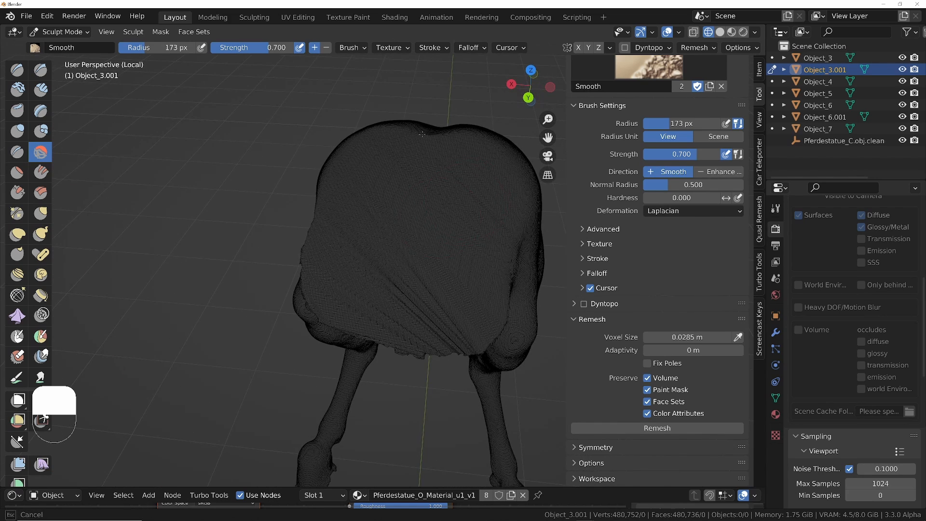
middle_drag(374, 351, 411, 275)
- Return to solid shading, raise the Smooth strength to 1.000 and smooth the streaks across the filled body cut
key(z)
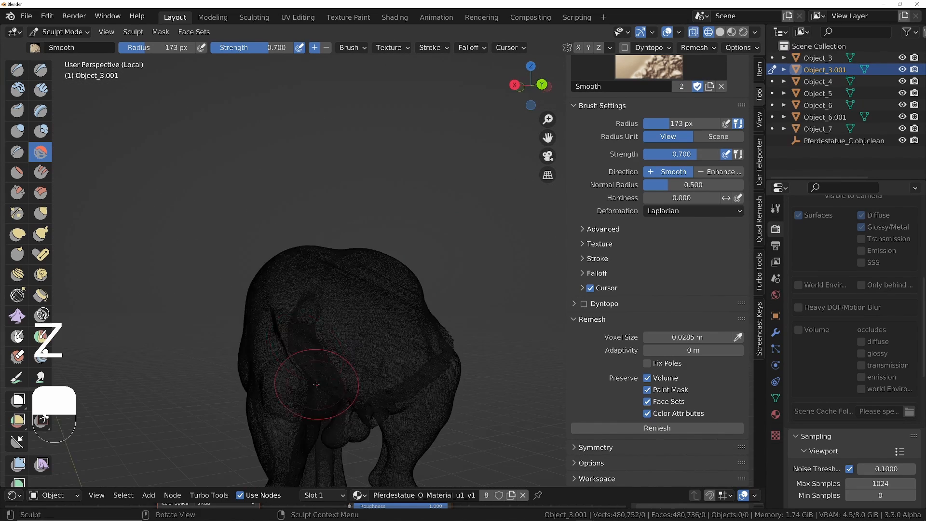
key(z)
key(z)
scroll(345, 331, up, 5)
middle_drag(345, 330, 348, 316)
right_click(266, 199)
mouse_move(232, 212)
mouse_down()
mouse_move(269, 212)
mouse_move(290, 237)
mouse_up()
middle_drag(417, 273, 392, 306)
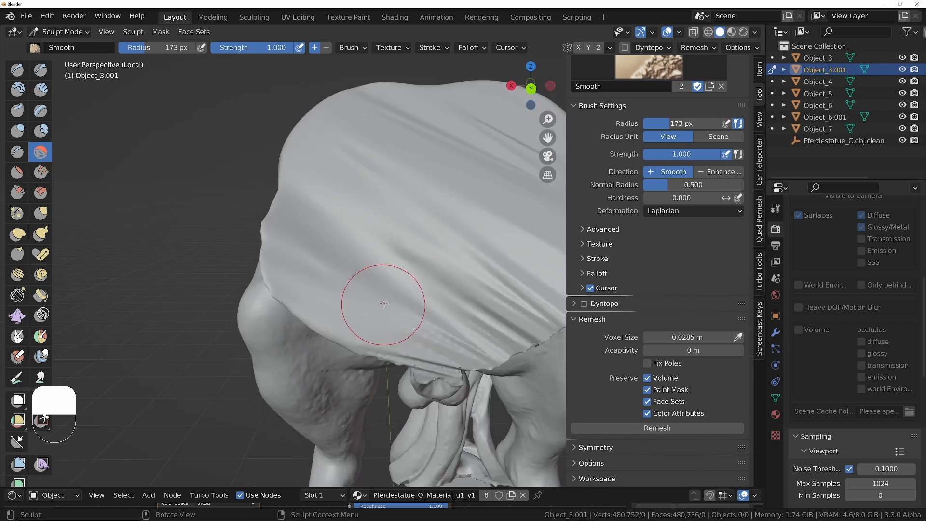
- Enlarge the Smooth brush to a 291 px radius and even out the whole filled body cut and its lower edge
scroll(415, 289, down, 4)
key(f)
click(425, 241)
mouse_move(448, 268)
middle_down()
mouse_move(417, 259)
mouse_move(444, 231)
mouse_move(445, 263)
mouse_move(427, 292)
mouse_move(424, 245)
middle_up()
mouse_move(418, 340)
middle_down()
mouse_move(400, 311)
mouse_move(371, 303)
mouse_move(319, 228)
mouse_move(294, 227)
mouse_move(350, 250)
middle_up()
key(shift)
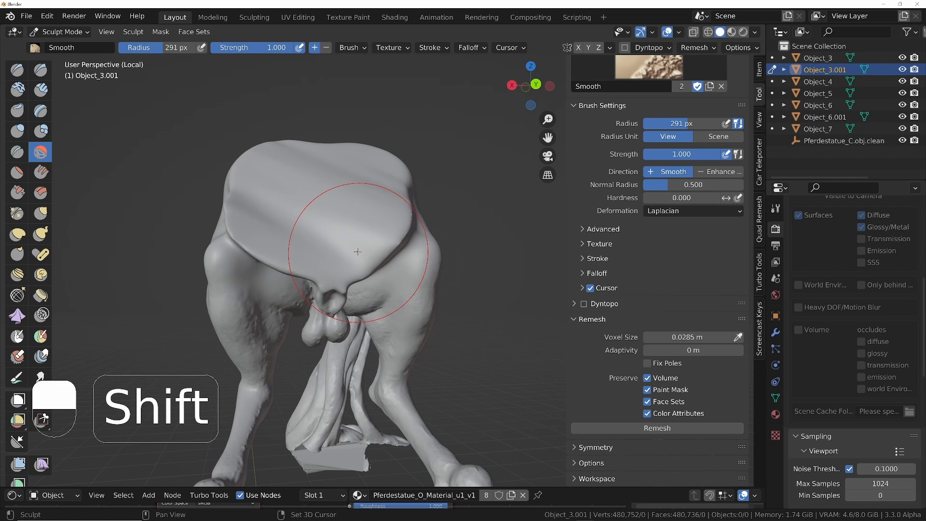
- Remesh the hindquarters again with the same voxel size and smooth the rim of the body cut on both sides
key(ctrl)
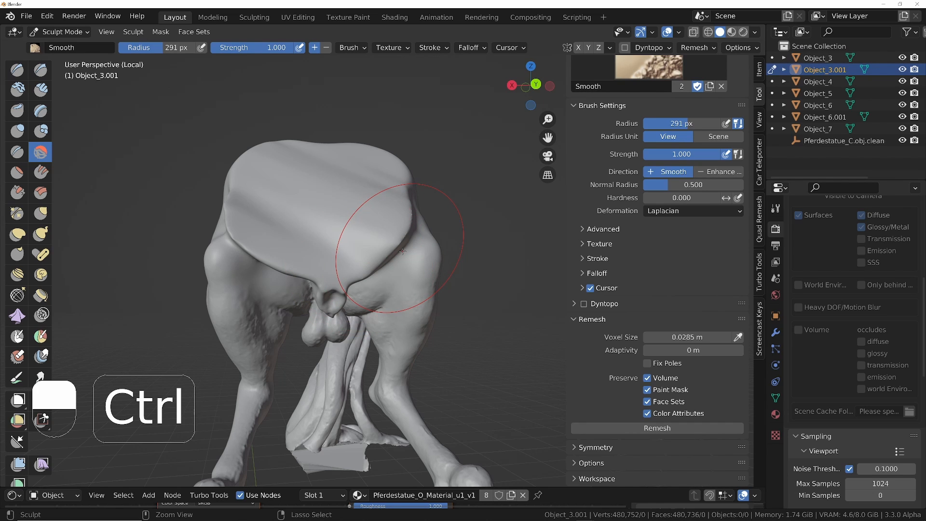
key(ctrl+r)
middle_drag(402, 251, 349, 245)
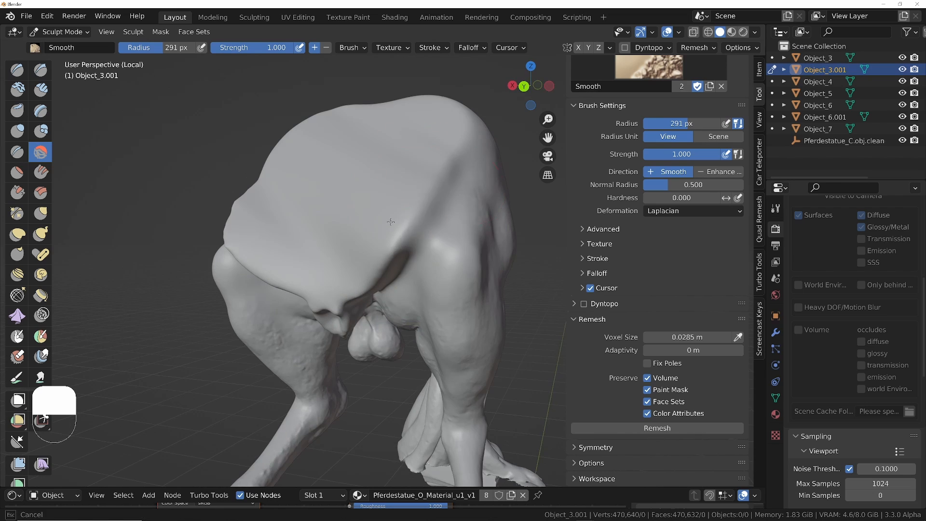
drag(410, 207, 409, 268)
middle_drag(308, 246, 381, 241)
drag(179, 166, 212, 239)
middle_drag(287, 252, 337, 231)
drag(232, 251, 357, 224)
middle_drag(357, 224, 270, 236)
scroll(270, 236, down, 3)
- Reshape the top and front of the closed body with the Grab brush, smoothing the upper edge between strokes
click(41, 213)
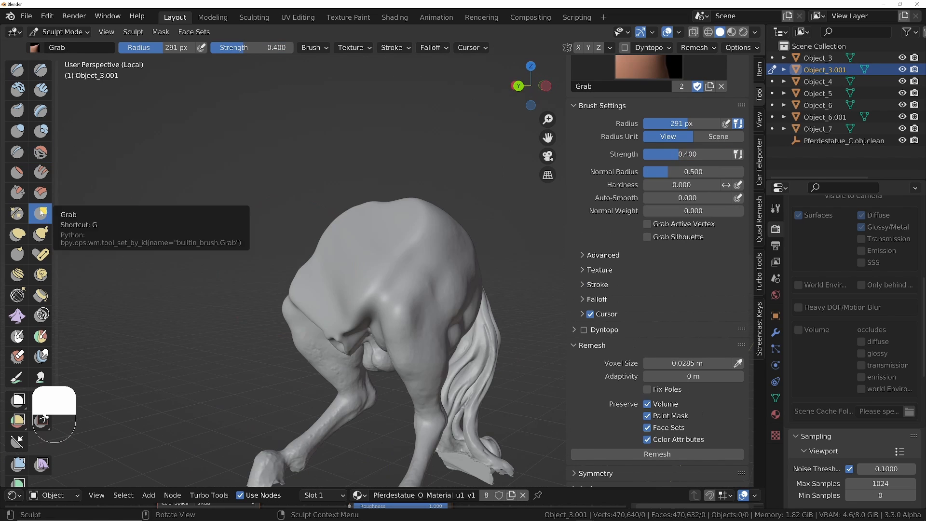
mouse_move(372, 250)
middle_down()
mouse_move(288, 268)
mouse_move(133, 230)
middle_up()
drag(451, 233, 437, 244)
middle_drag(436, 232, 405, 241)
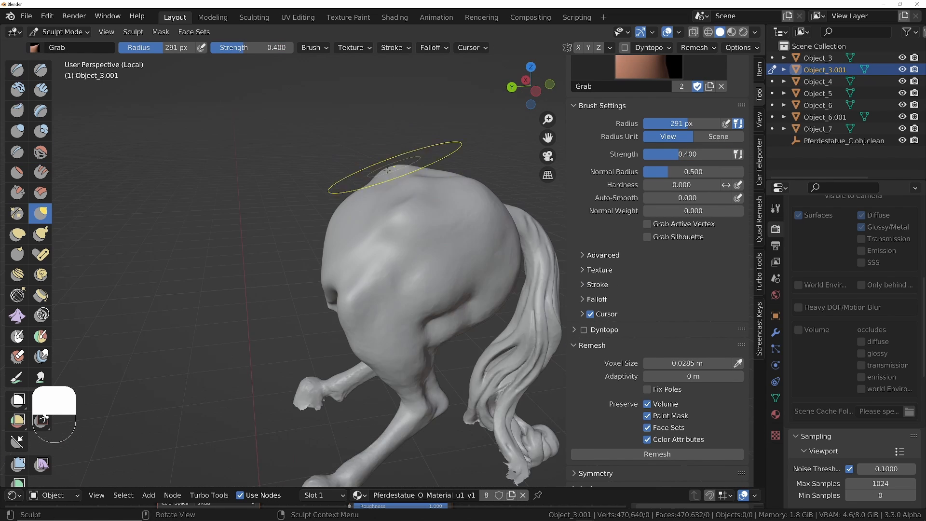
middle_drag(290, 193, 381, 237)
shift+drag(332, 195, 376, 212)
middle_drag(376, 231, 299, 192)
drag(413, 214, 414, 226)
scroll(373, 270, down, 4)
middle_drag(374, 270, 400, 265)
- Undo the last Grab stroke, set the brush radius to 249 px and reshape the upper body again
key(f)
middle_drag(217, 236, 306, 243)
key(ctrl+z)
key(f)
drag(323, 226, 324, 272)
middle_drag(338, 271, 409, 268)
scroll(257, 267, up, 1)
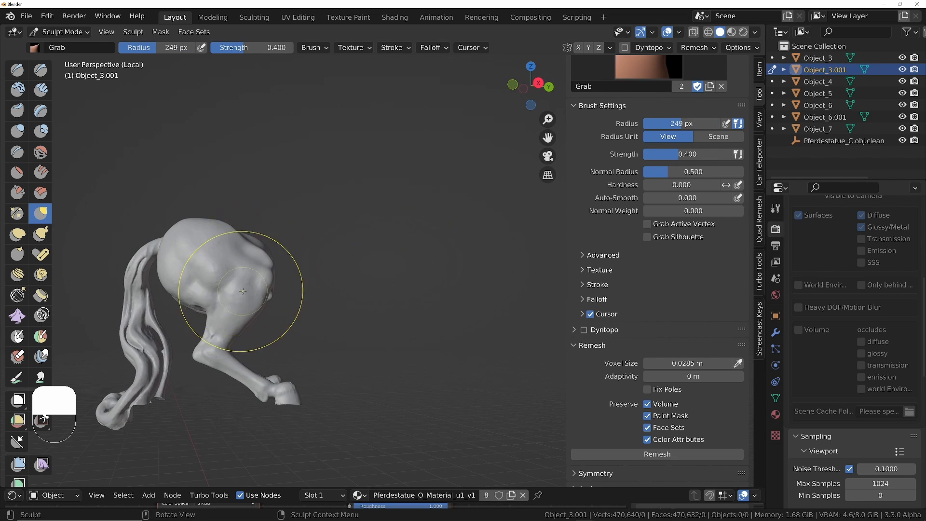
- Set the Grab radius to 401 px, then pull the rump forward and the hind hooves back toward the tail
scroll(242, 290, down, 3)
mouse_move(242, 290)
middle_down()
mouse_move(221, 289)
mouse_move(249, 283)
middle_up()
key(f)
click(295, 264)
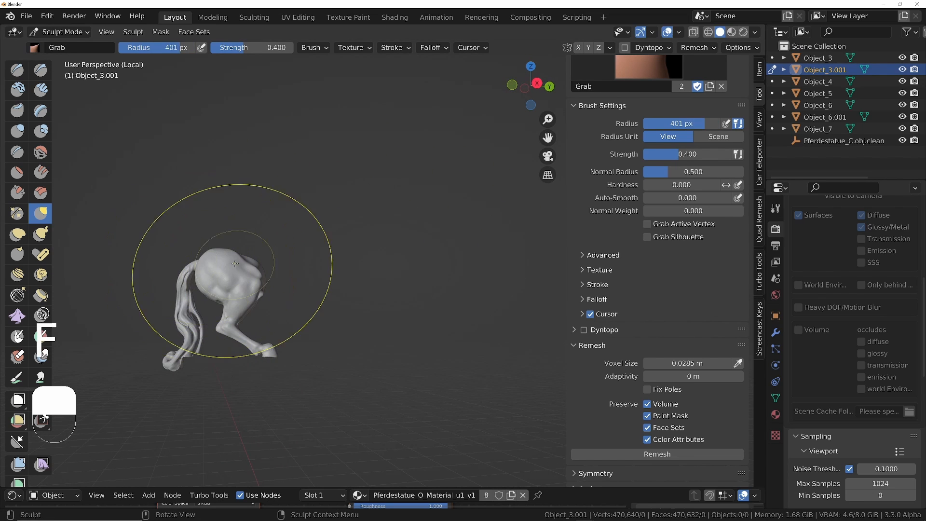
drag(210, 270, 240, 265)
drag(265, 351, 254, 349)
drag(268, 350, 261, 348)
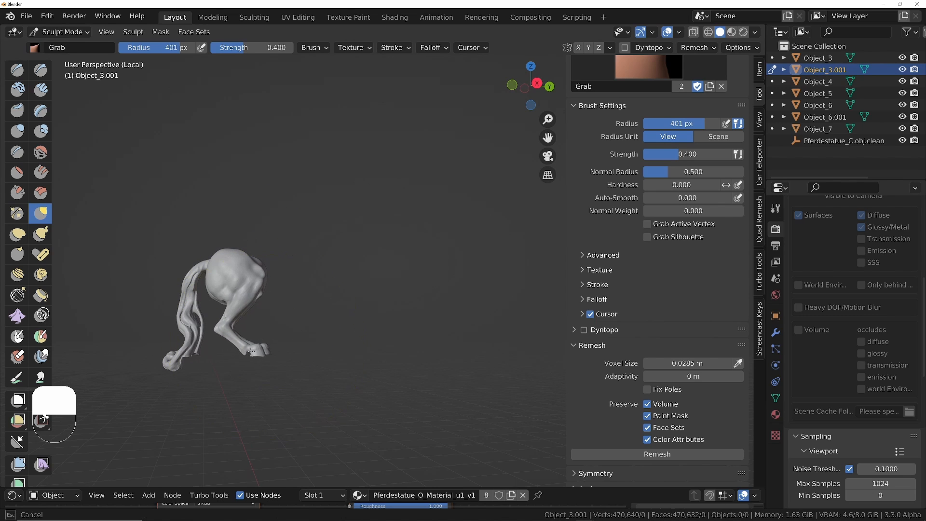
- Nudge the hindquarters' outline slightly with the Grab brush and check the shape from the front
mouse_move(236, 289)
middle_down()
mouse_move(262, 280)
mouse_move(275, 300)
mouse_move(186, 266)
middle_up()
key(alt+z)
drag(179, 263, 176, 261)
key(alt+z)
mouse_move(193, 265)
middle_down()
mouse_move(145, 263)
mouse_move(251, 266)
mouse_move(183, 241)
middle_up()
scroll(207, 270, up, 4)
mouse_move(309, 241)
middle_down()
mouse_move(299, 217)
mouse_move(347, 270)
mouse_move(354, 193)
middle_up()
- Resize the Smooth and Grab brushes and rework the lower front of the closed body cut
key(f)
click(364, 212)
key(shift+s)
key(f)
key(g)
key(f)
click(374, 323)
mouse_move(357, 330)
mouse_down()
mouse_move(364, 311)
mouse_move(399, 303)
mouse_up()
- Raise the top of the closed body with the Grab brush and set the brush radius to 474 px
mouse_move(396, 299)
middle_down()
mouse_move(395, 233)
mouse_move(314, 202)
middle_up()
key(f)
click(296, 157)
drag(296, 153, 297, 141)
middle_drag(309, 184, 352, 159)
key(f)
click(379, 183)
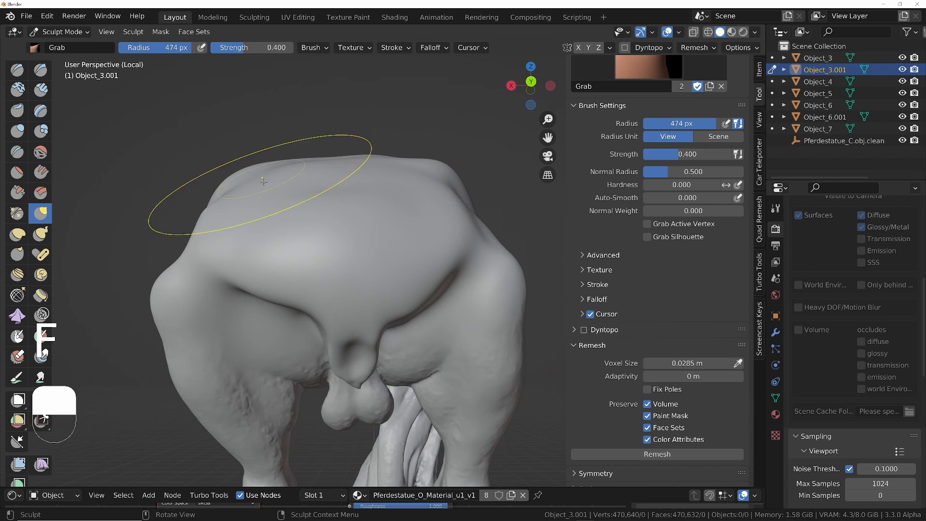
- Switch to the Smooth brush at a 287 px radius and smooth the filled underside of the tail from several sides
scroll(337, 242, down, 6)
scroll(401, 306, up, 4)
mouse_move(381, 278)
middle_down()
mouse_move(404, 304)
mouse_move(329, 312)
mouse_move(382, 231)
middle_up()
key(shift+s)
key(f)
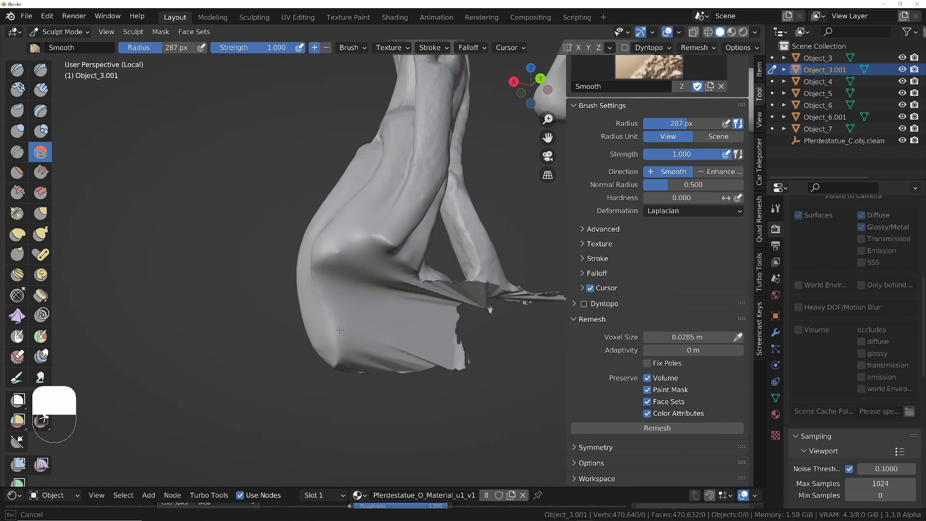
mouse_move(425, 366)
middle_down()
mouse_move(393, 309)
mouse_move(427, 274)
middle_up()
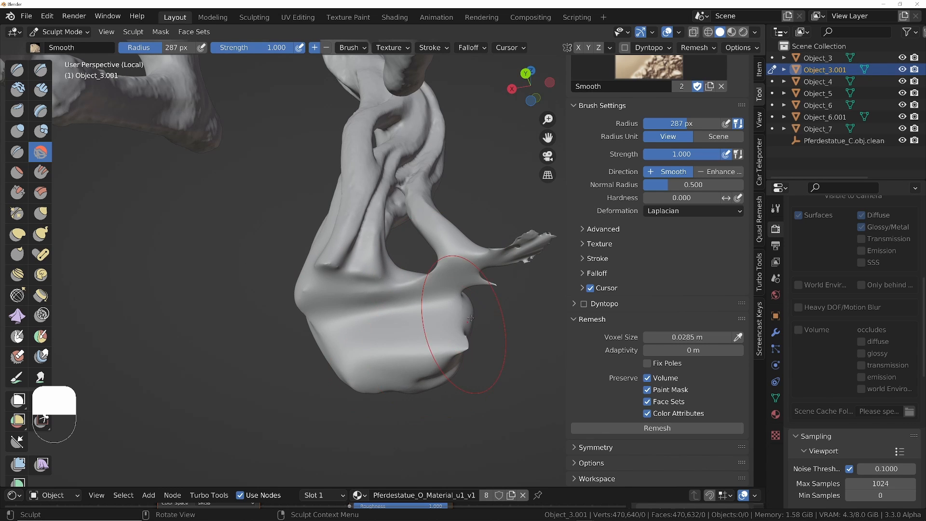
middle_drag(452, 357, 404, 318)
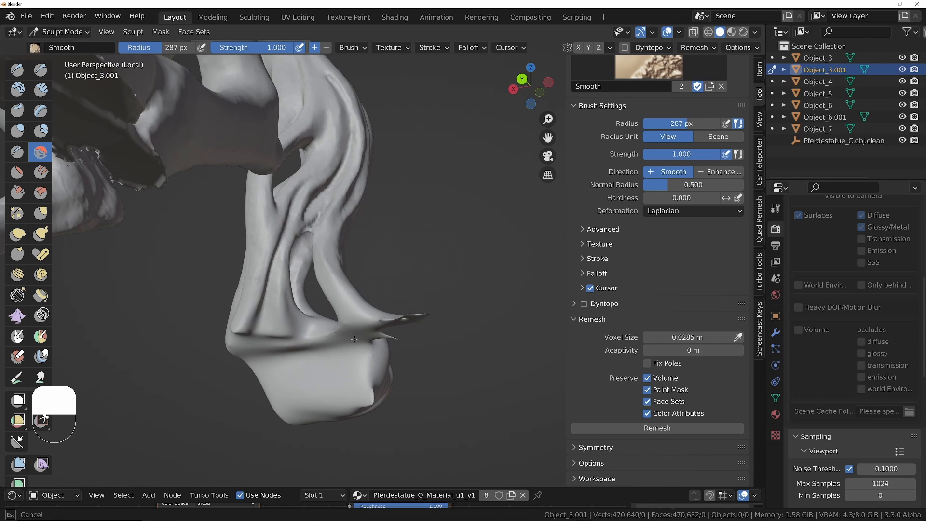
mouse_move(354, 339)
middle_down()
mouse_move(378, 315)
mouse_move(441, 344)
mouse_move(406, 400)
mouse_move(351, 320)
middle_up()
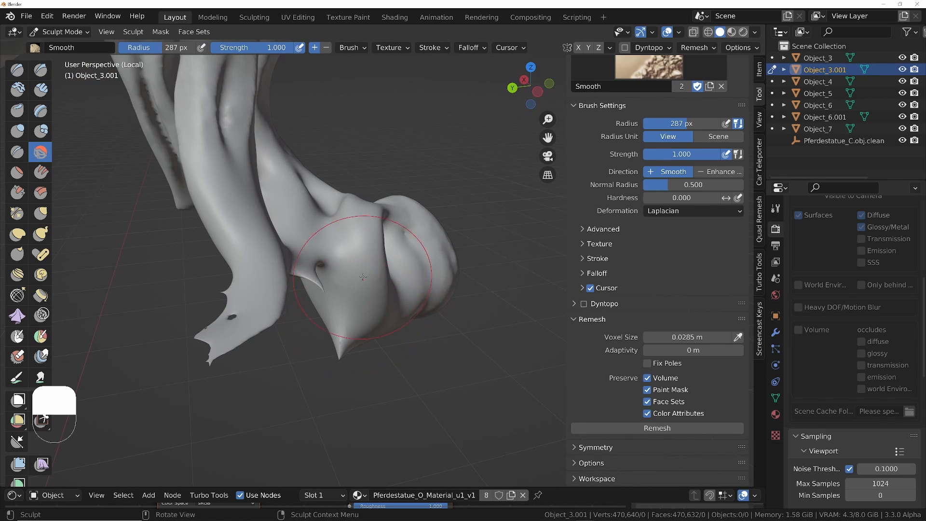
mouse_move(363, 277)
middle_down()
mouse_move(359, 263)
mouse_move(348, 295)
middle_up()
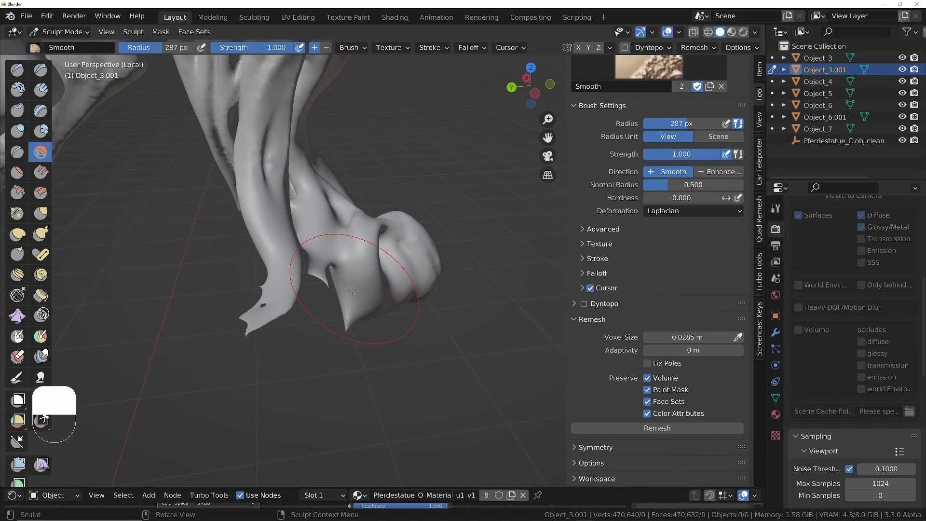
key(ctrl)
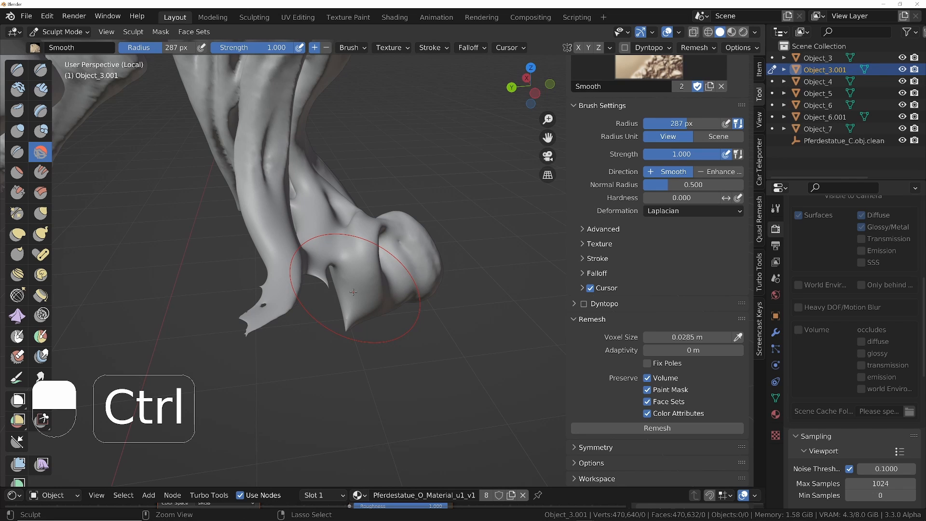
- Smooth the ragged tail end and set the Smooth brush to a 176 px radius and 0.778 strength
mouse_move(353, 292)
middle_down()
mouse_move(354, 338)
mouse_move(354, 276)
middle_up()
middle_drag(399, 304, 309, 241)
shift+middle_drag(309, 241, 328, 260)
scroll(271, 173, down, 4)
scroll(313, 287, up, 6)
drag(328, 260, 391, 263)
key(f)
key(shift+f)
middle_drag(338, 241, 274, 217)
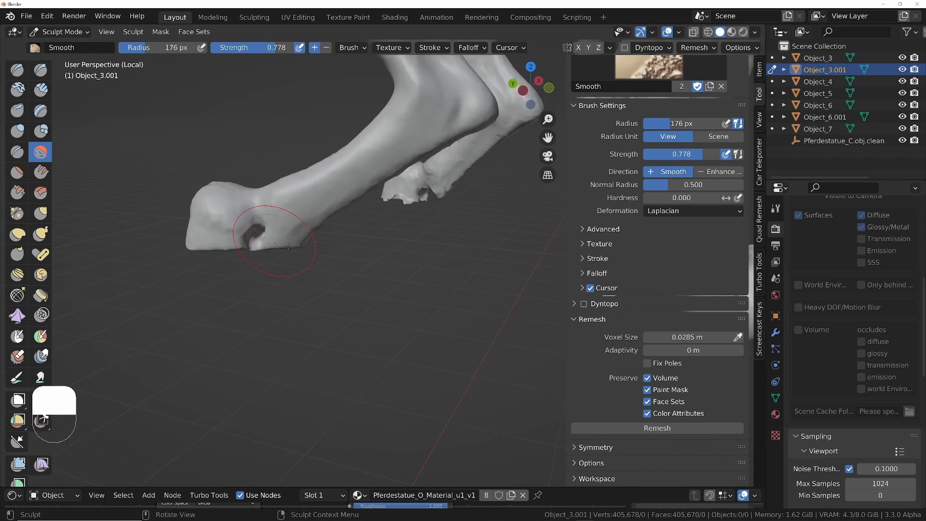
- Smooth the rough area around the hole beside the hoof with the Smooth brush
scroll(275, 217, up, 4)
drag(347, 198, 415, 198)
middle_drag(415, 198, 338, 241)
ctrl+middle_drag(338, 241, 367, 299)
- Adjust the hindquarters' shape with the Grab brush at a 358 px radius
key(g)
key(f)
drag(386, 350, 342, 335)
middle_drag(343, 335, 395, 289)
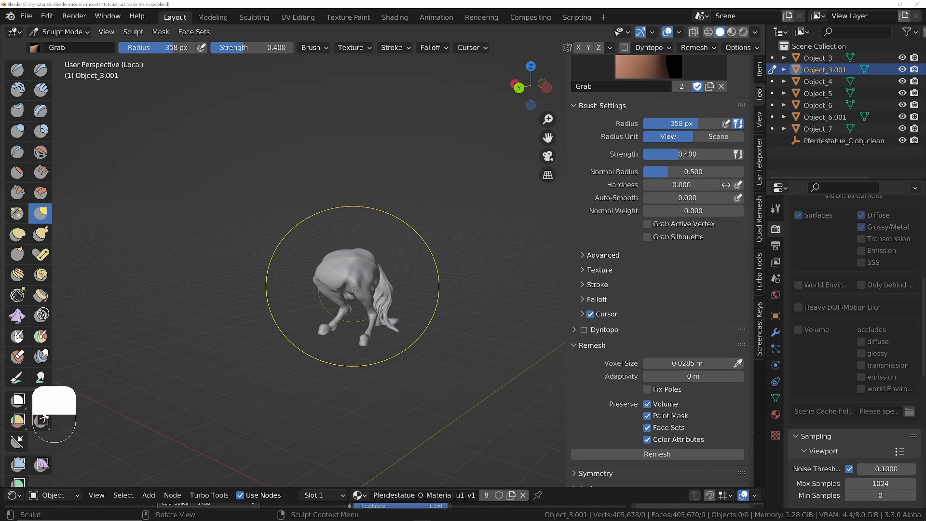
mouse_move(354, 271)
middle_down()
mouse_move(381, 274)
mouse_move(351, 275)
middle_up()
- Switch the hindquarters to Texture Paint mode and display them in wireframe shading
key(Tab)
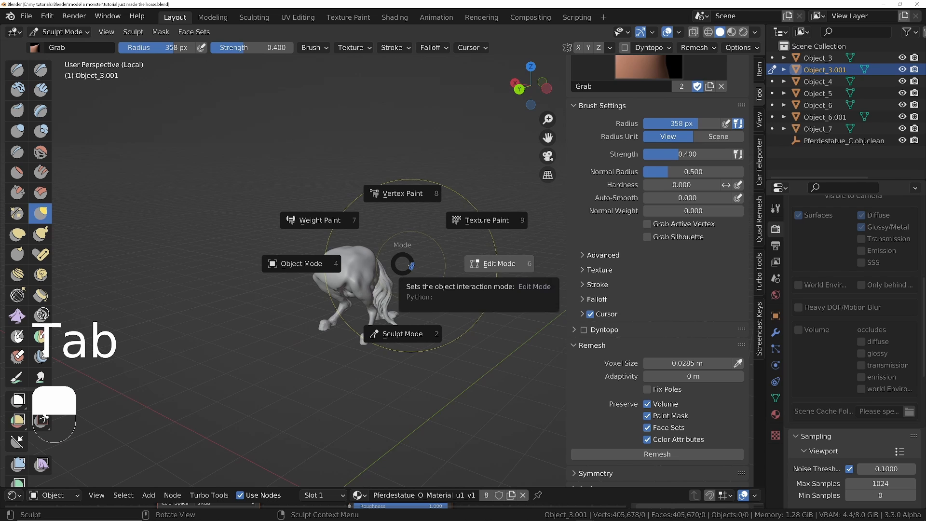
click(484, 220)
middle_drag(305, 282, 371, 162)
scroll(371, 162, down, 10)
key(z)
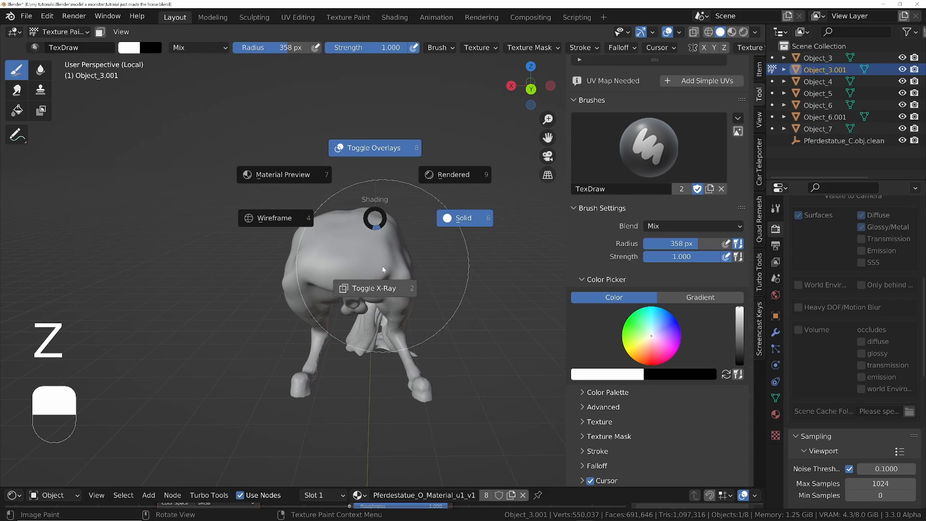
click(266, 216)
- Examine the mesh density of the hindquarters' wireframe from several sides, with the viewport sidebar hidden
middle_drag(274, 224, 334, 223)
ctrl+middle_drag(333, 224, 330, 176)
middle_drag(328, 256, 346, 311)
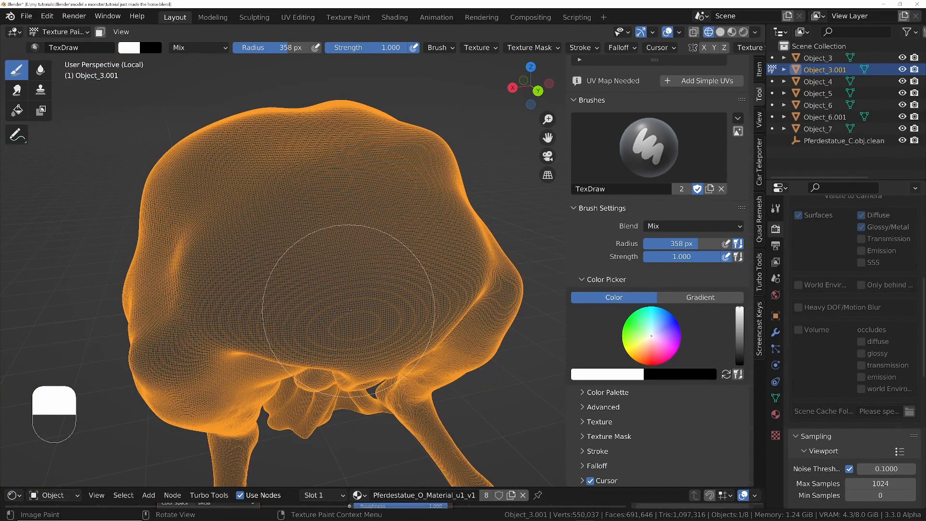
ctrl+middle_drag(333, 250, 316, 324)
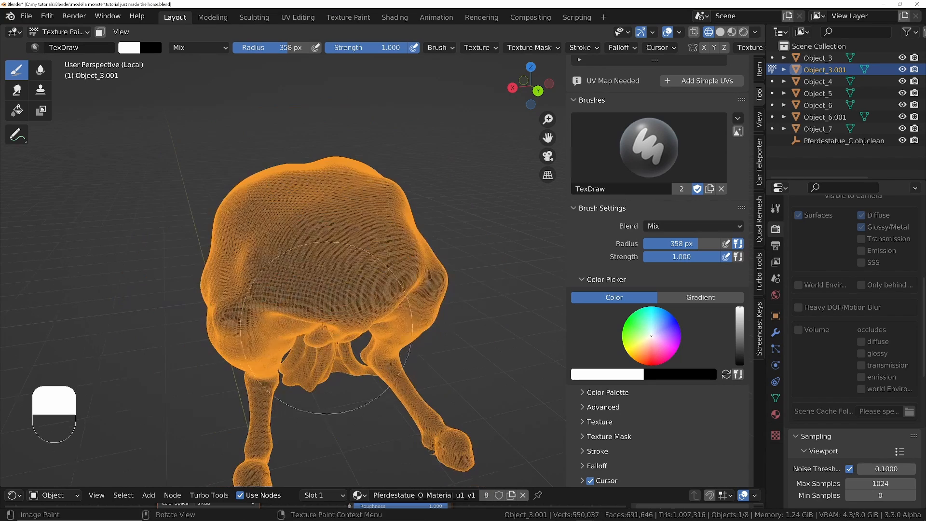
ctrl+middle_drag(354, 254, 336, 299)
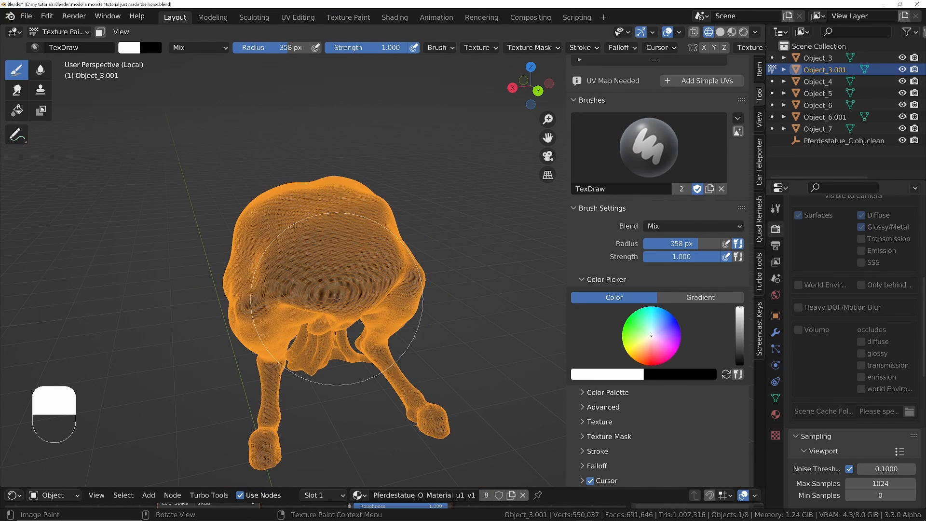
ctrl+middle_drag(349, 273, 371, 197)
middle_drag(331, 242, 364, 245)
ctrl+middle_drag(362, 220, 362, 248)
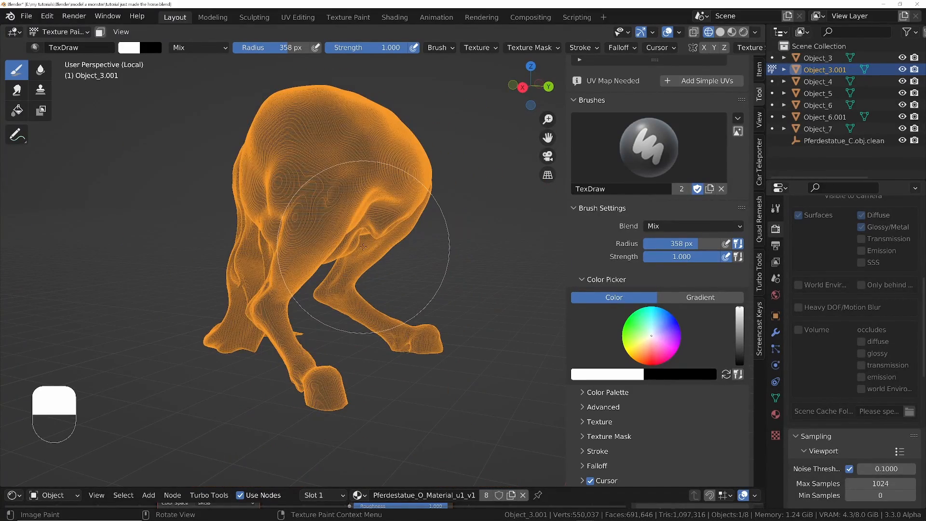
key(n)
middle_drag(420, 268, 400, 261)
ctrl+middle_drag(381, 217, 386, 244)
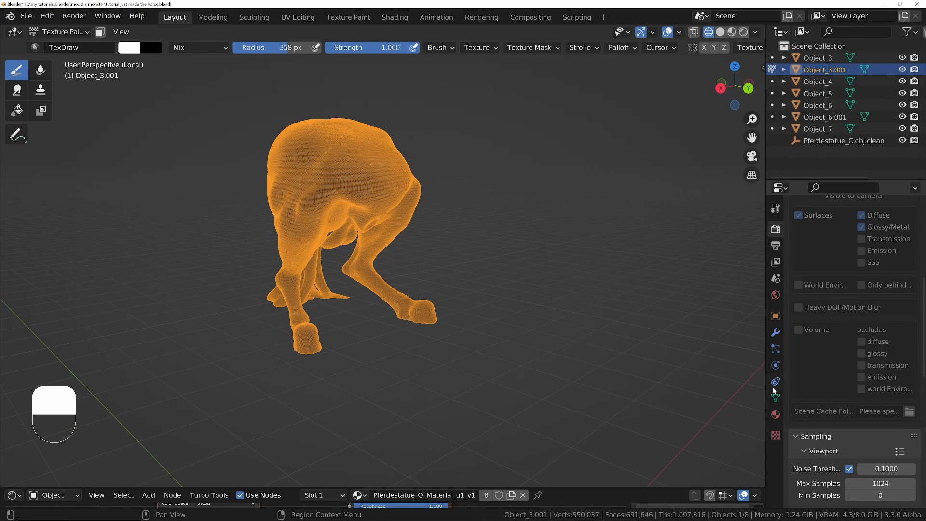
- Set the mesh data's remesh mode to Quad and try a QuadriFlow Remesh on the hindquarters
click(776, 399)
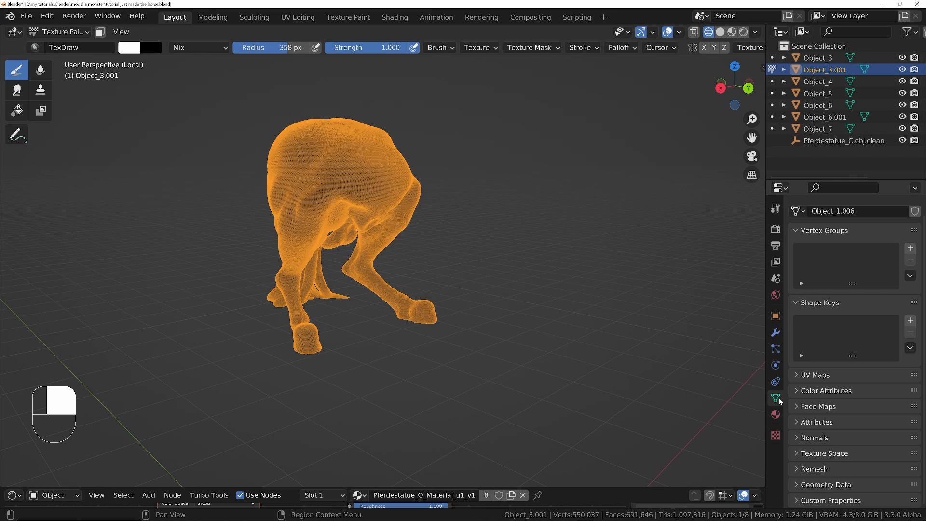
click(793, 470)
scroll(822, 300, down, 5)
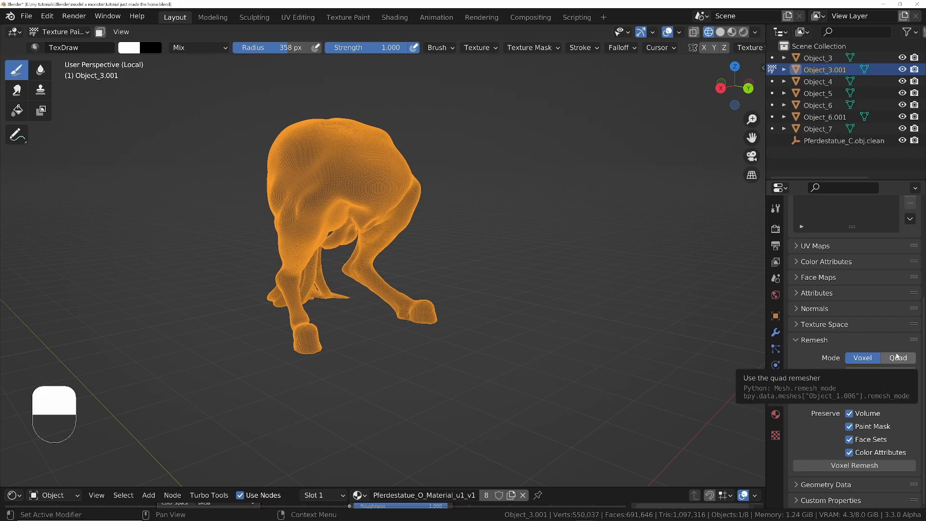
ctrl+middle_drag(347, 179, 371, 213)
mouse_move(371, 212)
shift+middle_down()
mouse_move(470, 227)
mouse_move(434, 166)
shift+middle_up()
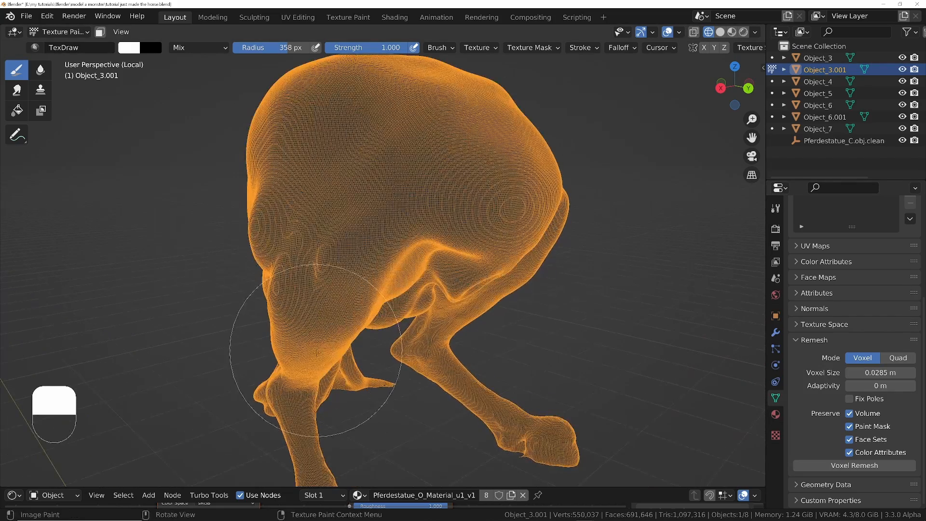
mouse_move(300, 368)
middle_down()
mouse_move(394, 217)
mouse_move(405, 251)
middle_up()
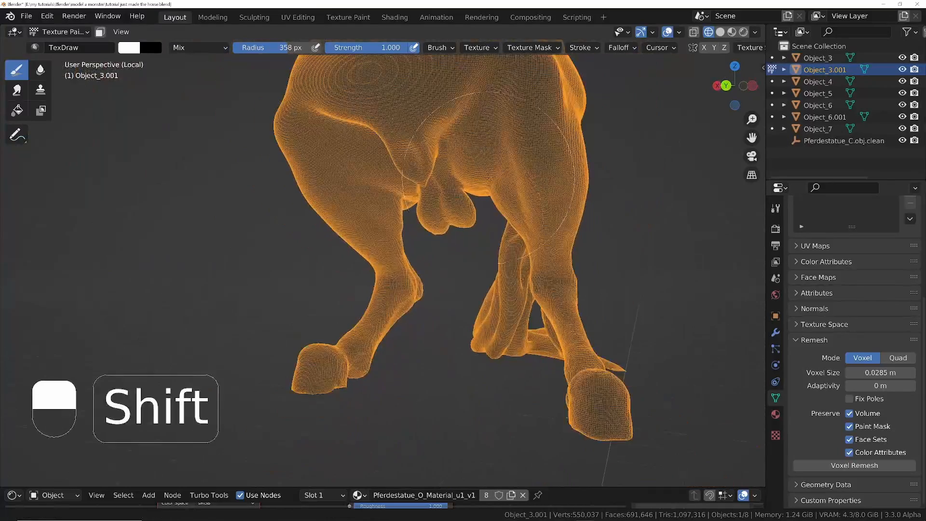
shift+middle_drag(449, 166, 453, 239)
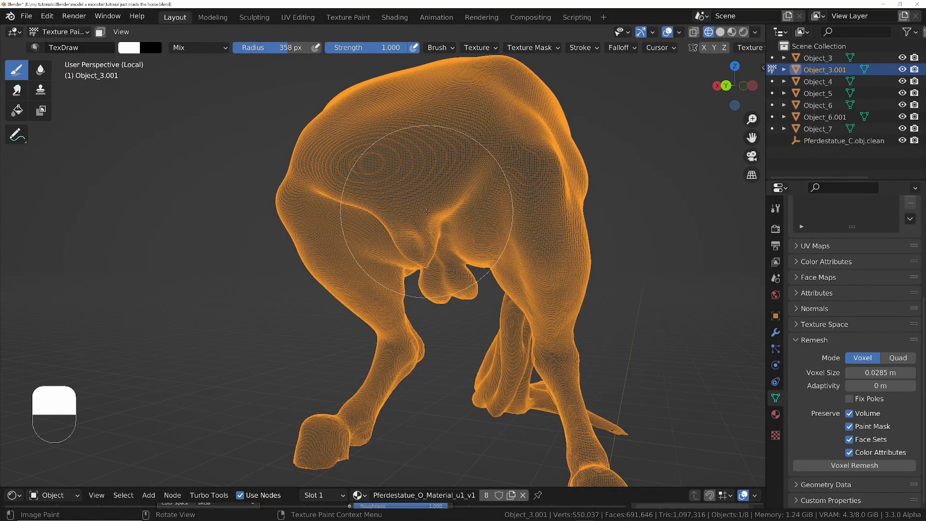
click(902, 358)
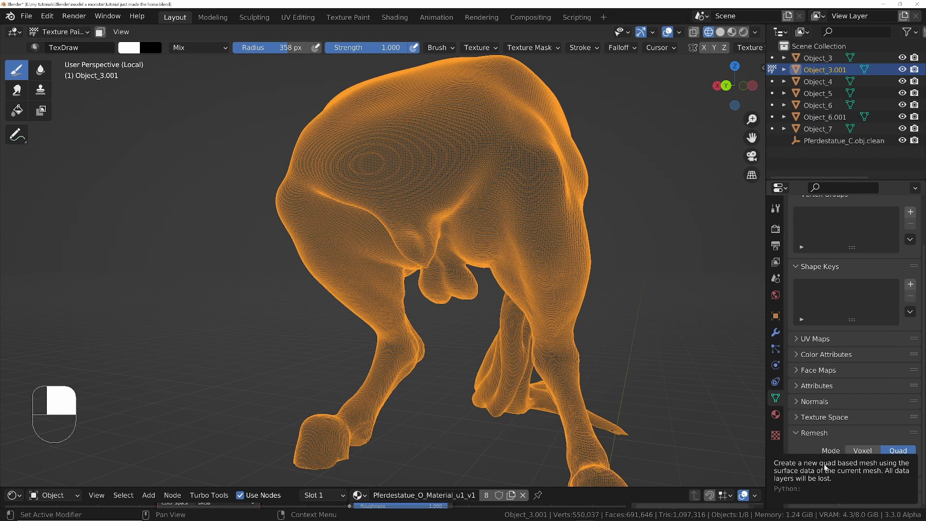
click(826, 466)
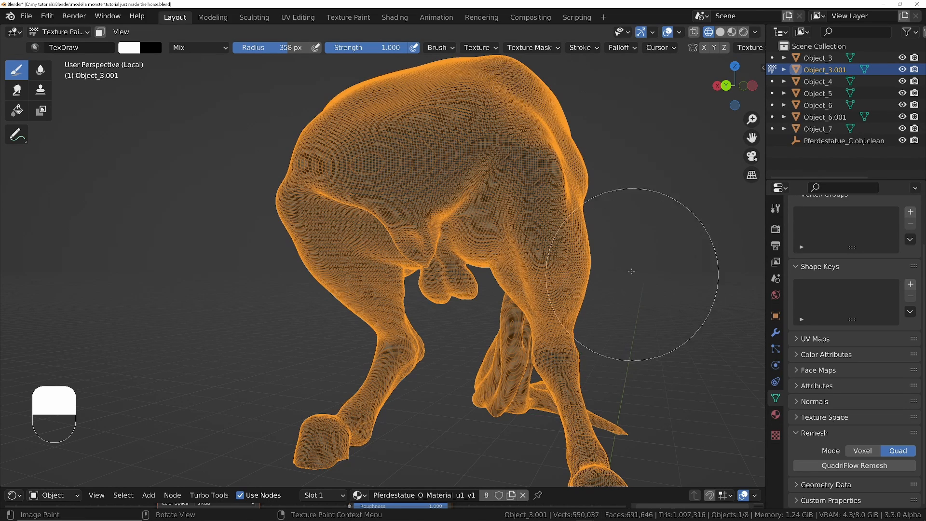
- Remesh the hindquarters with the Quad Remesher add-on at a quad count of 5000, with Detect Hard Edges by angle disabled
scroll(627, 250, up, 1)
key(n)
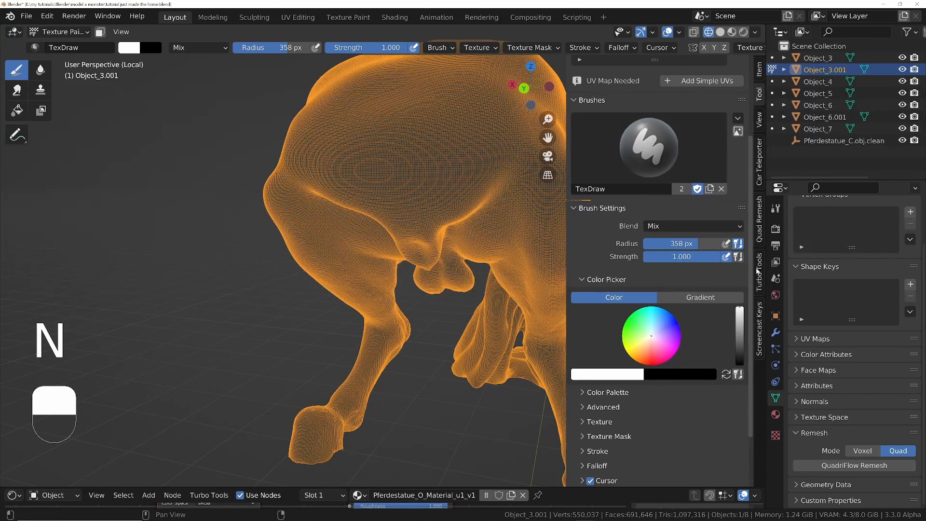
click(759, 220)
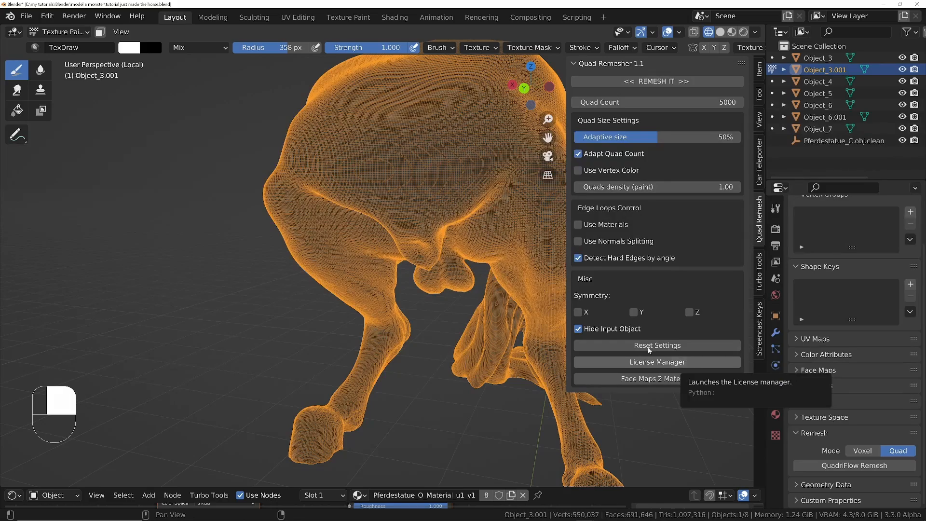
middle_drag(386, 196, 408, 212)
shift+middle_drag(407, 212, 376, 217)
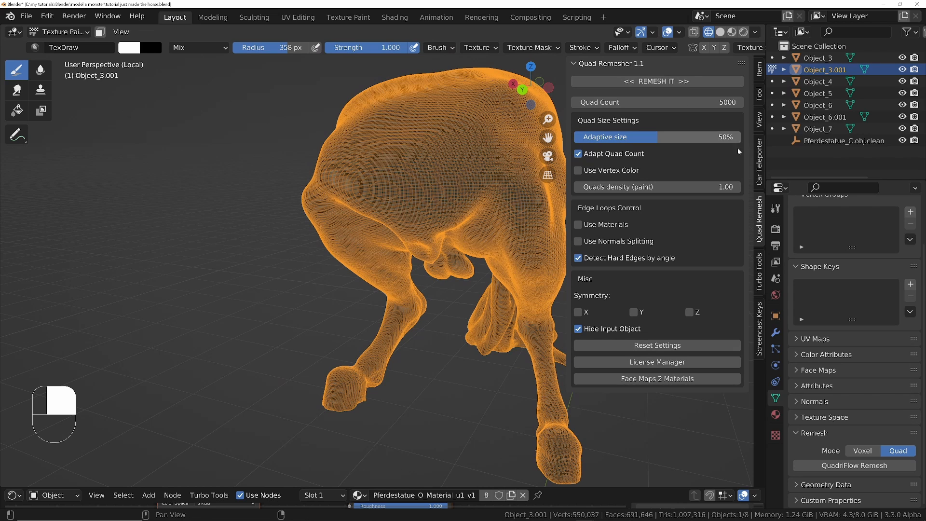
click(578, 258)
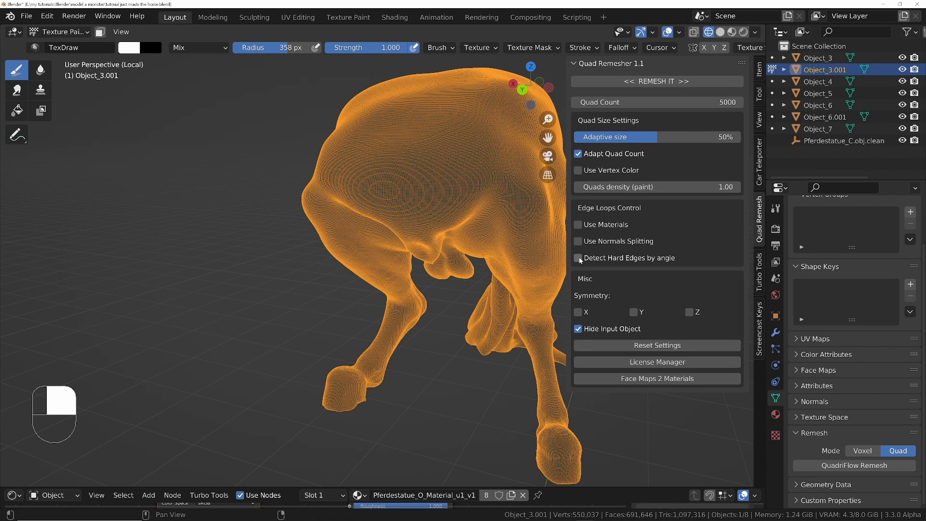
click(668, 82)
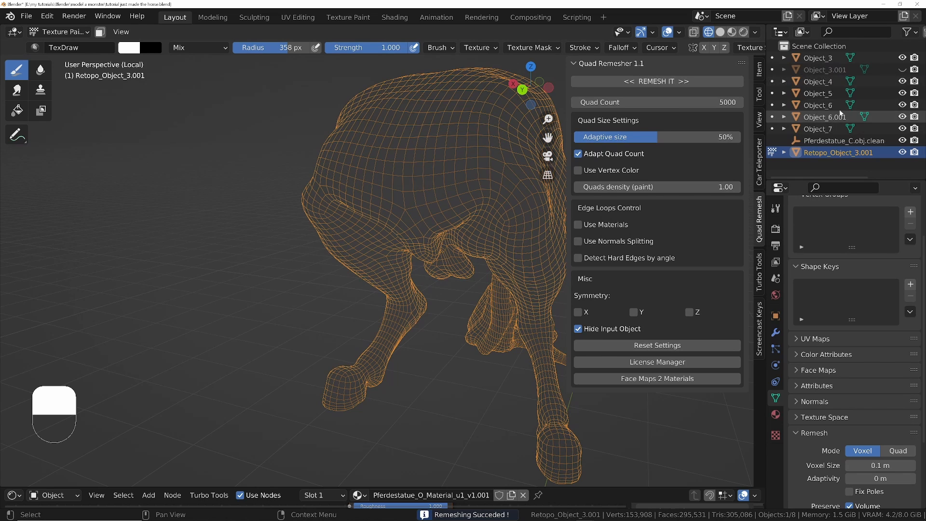
- Switch to Object Mode with Material Preview shading and add a Subdivision Surface modifier to the retopologized hindquarters
middle_drag(428, 159, 330, 166)
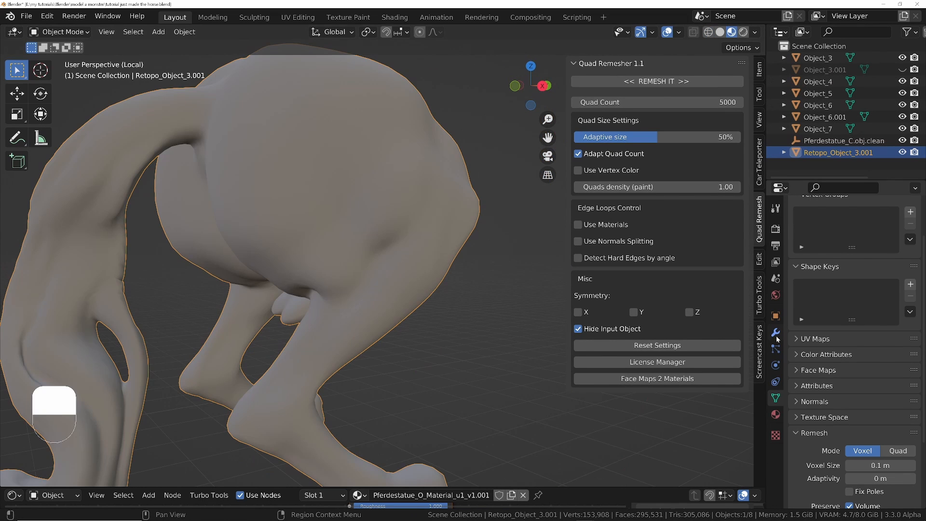
click(776, 334)
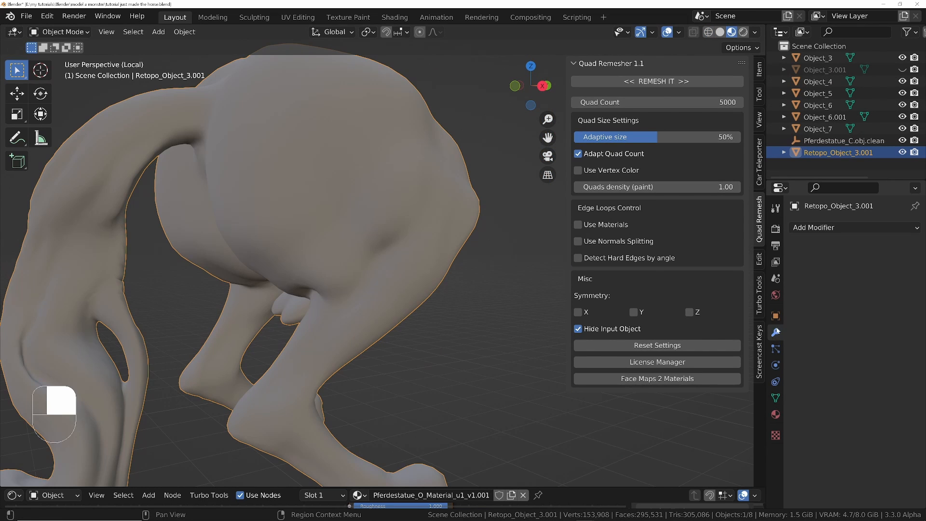
click(820, 227)
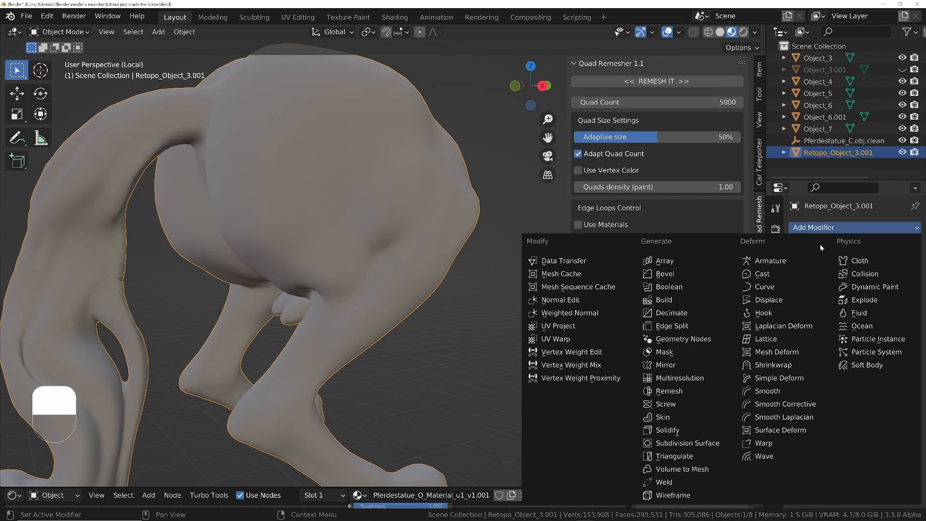
click(680, 444)
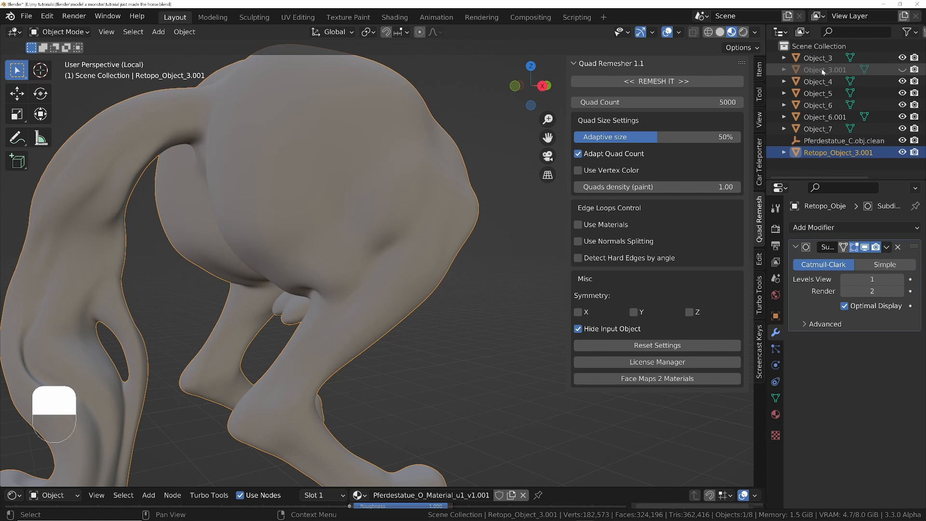
- Add a Shrinkwrap modifier to the retopologized mesh and pick the hidden original Object_3.001 as its target
click(846, 229)
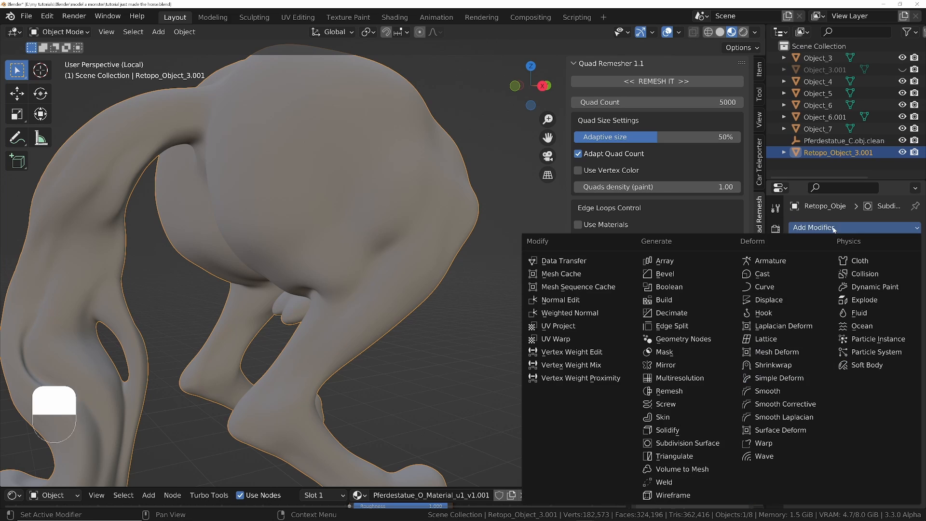
click(770, 368)
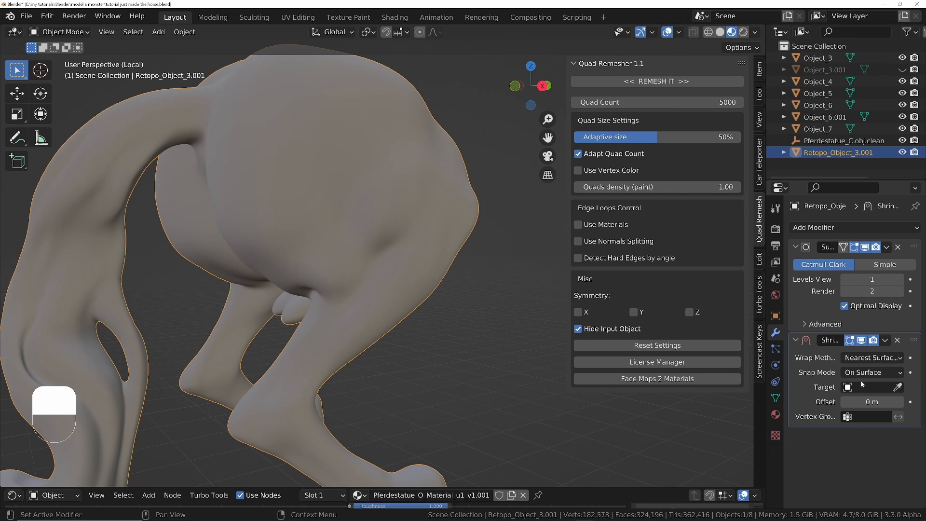
key(e)
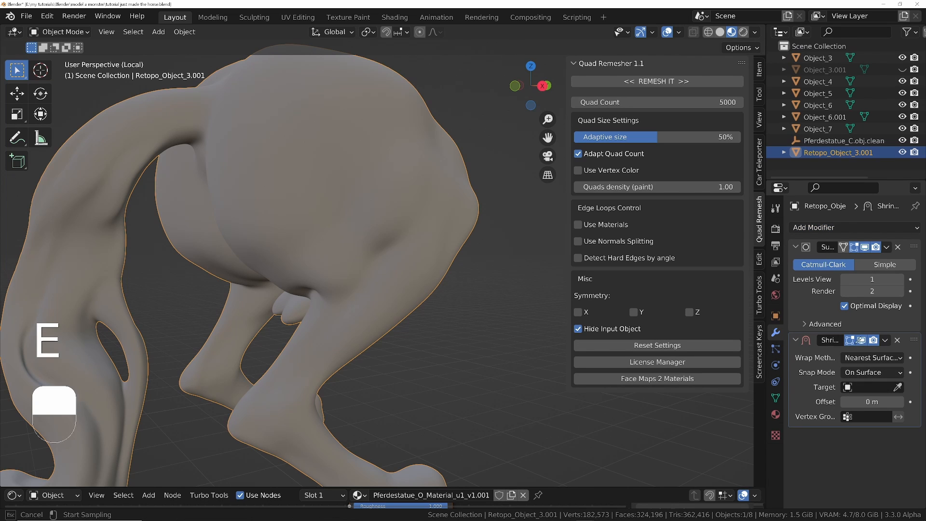
click(819, 70)
middle_drag(323, 244, 298, 253)
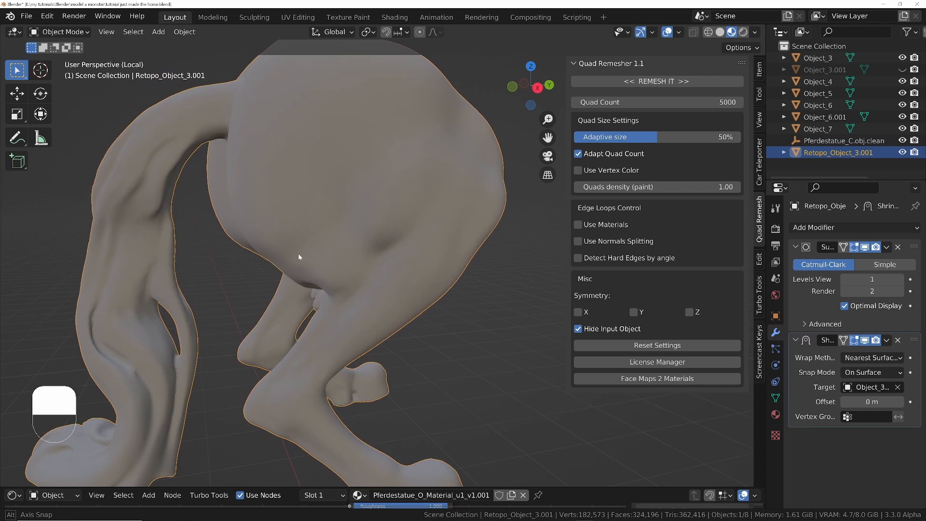
ctrl+middle_drag(388, 264, 400, 178)
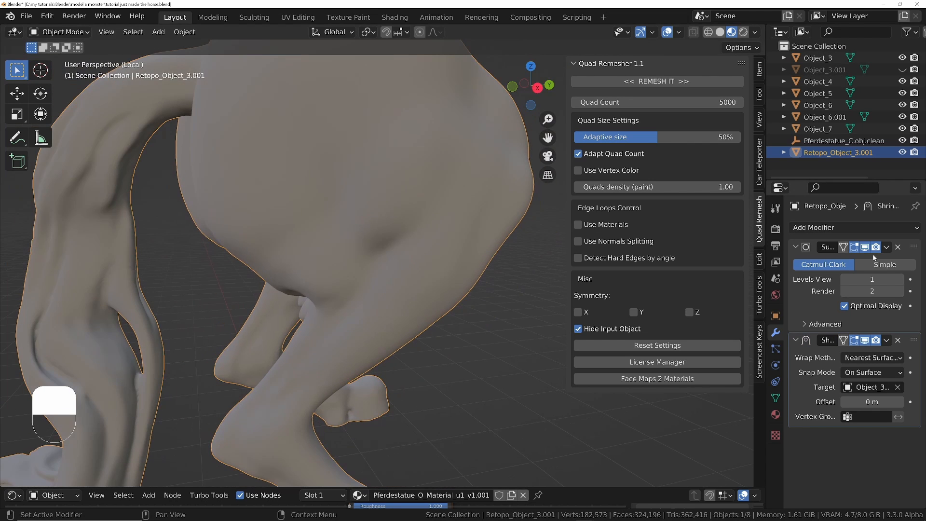
- Set the Subdivision Surface viewport level to 2, comparing levels and checking the whole hindquarters
click(900, 280)
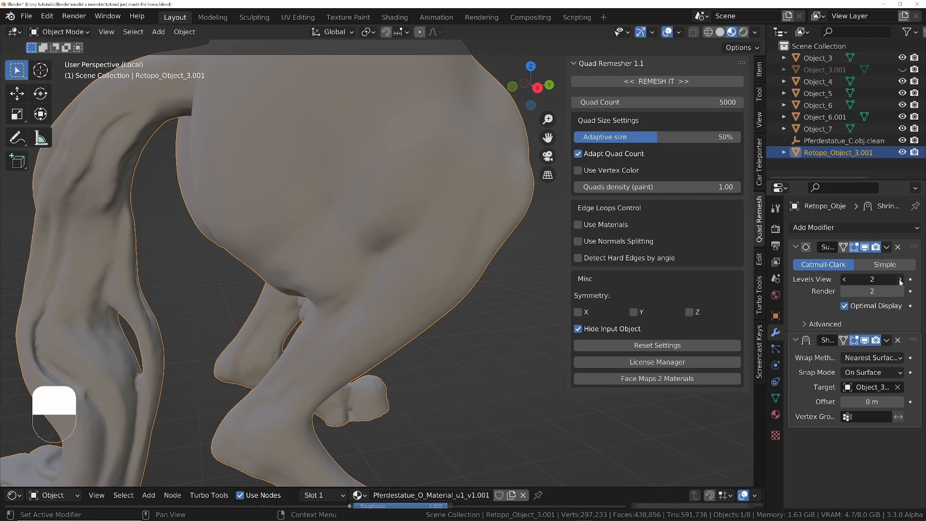
click(900, 280)
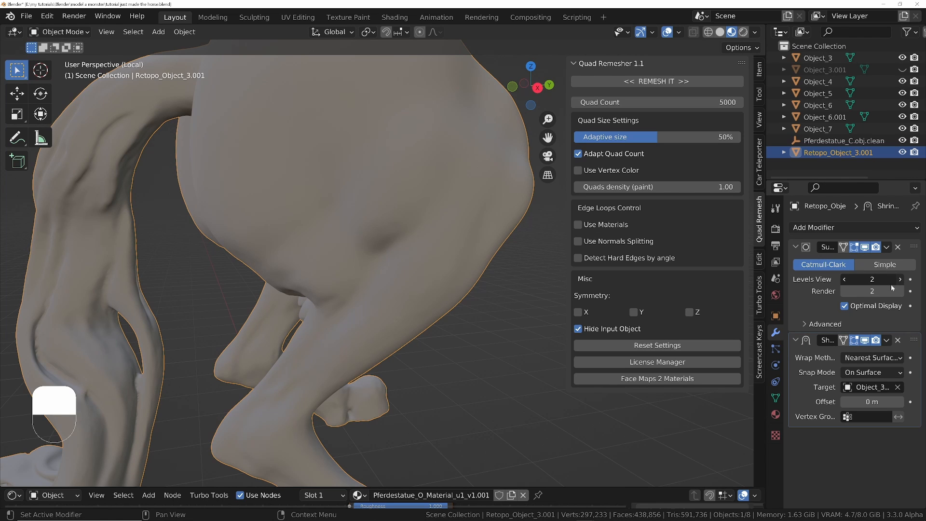
click(843, 279)
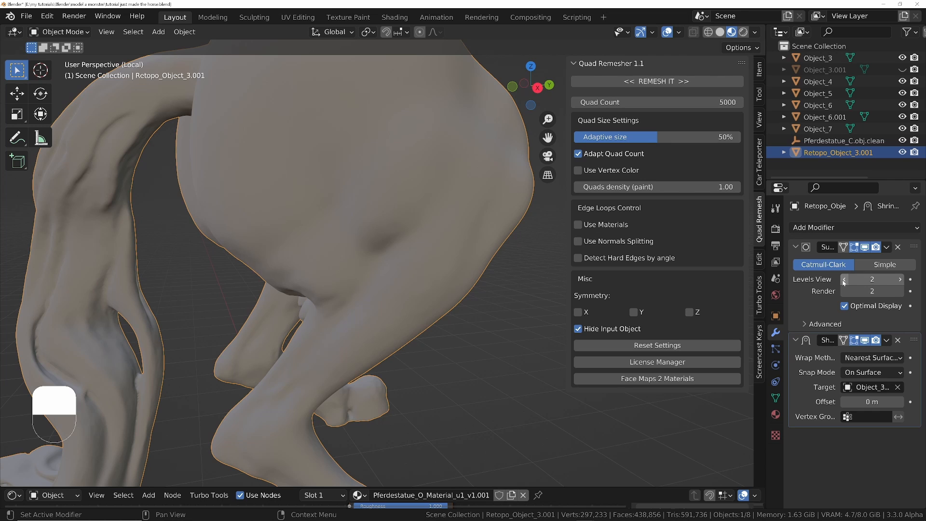
click(844, 281)
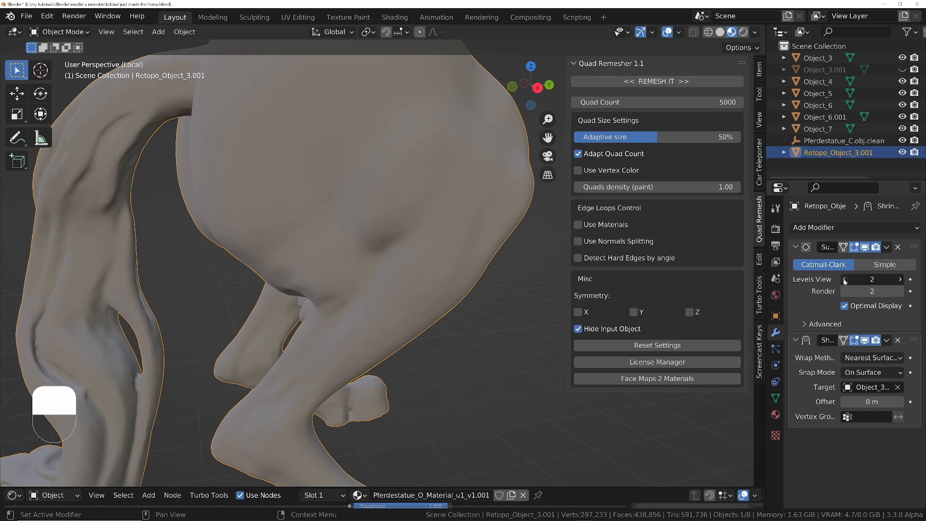
click(899, 280)
ctrl+middle_drag(324, 263, 335, 320)
middle_drag(334, 287, 362, 253)
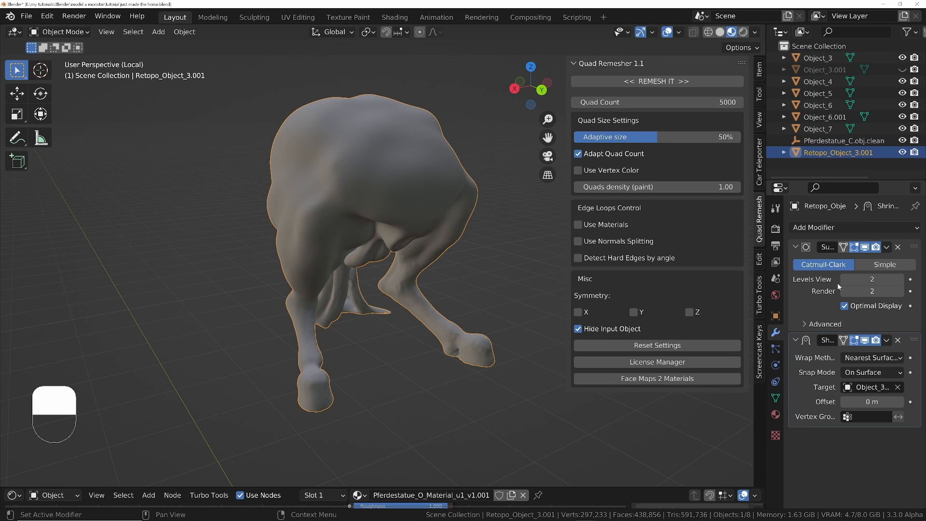
- Disable the Subdivision Surface and Shrinkwrap modifiers for both viewport and render, and hide the Quad Remesher sidebar
drag(873, 250, 866, 248)
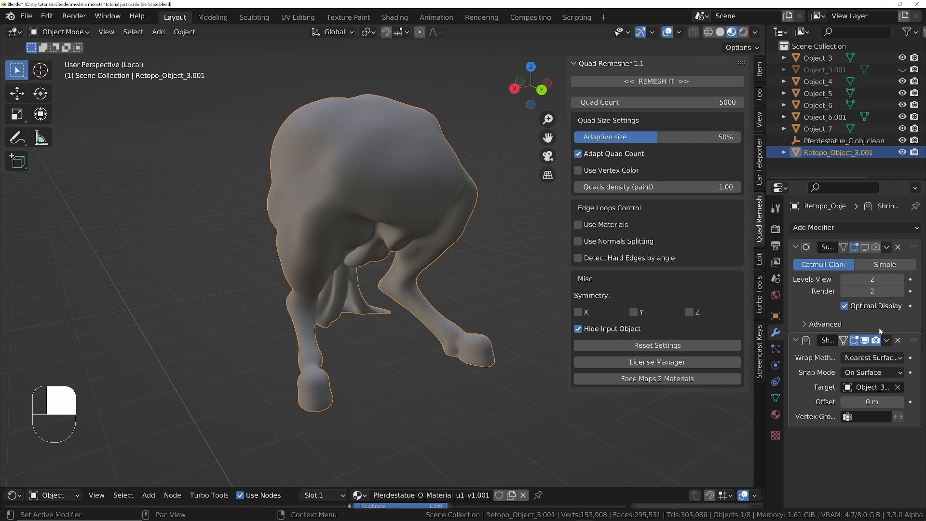
drag(865, 340, 876, 341)
middle_drag(396, 232, 478, 233)
ctrl+middle_drag(391, 215, 299, 213)
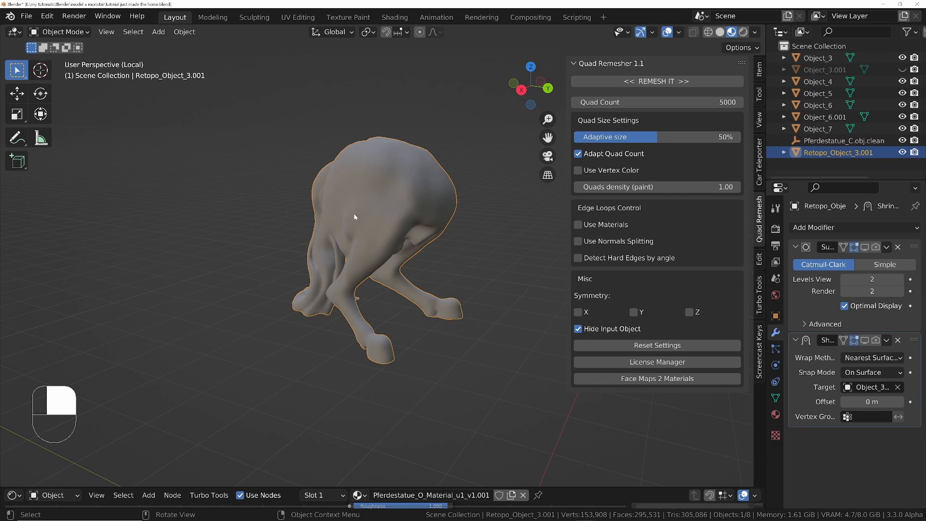
key(n)
- In Edit Mode with face selection, unwrap all faces of the retopologized hindquarters using Smart UV Project with a 66° angle limit and 0.000 island margin
key(Tab)
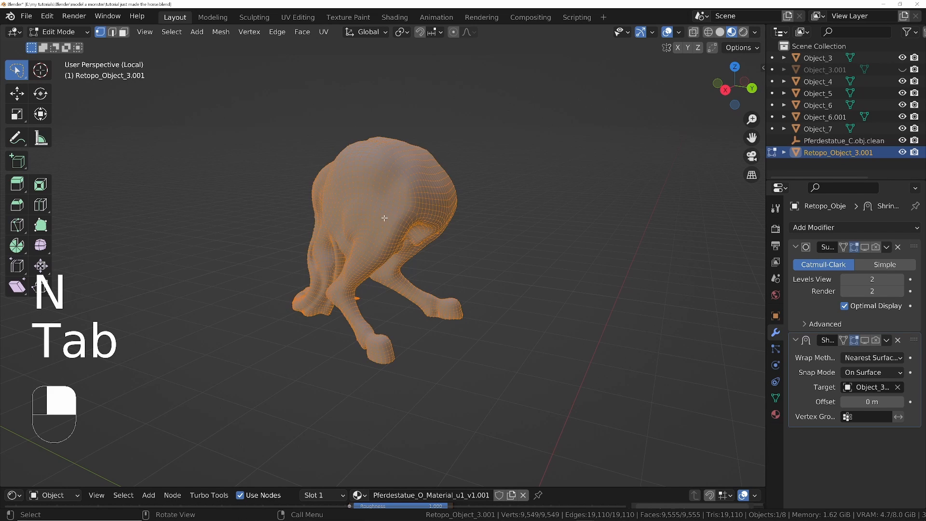
ctrl+middle_drag(385, 217, 386, 187)
key(3)
key(a)
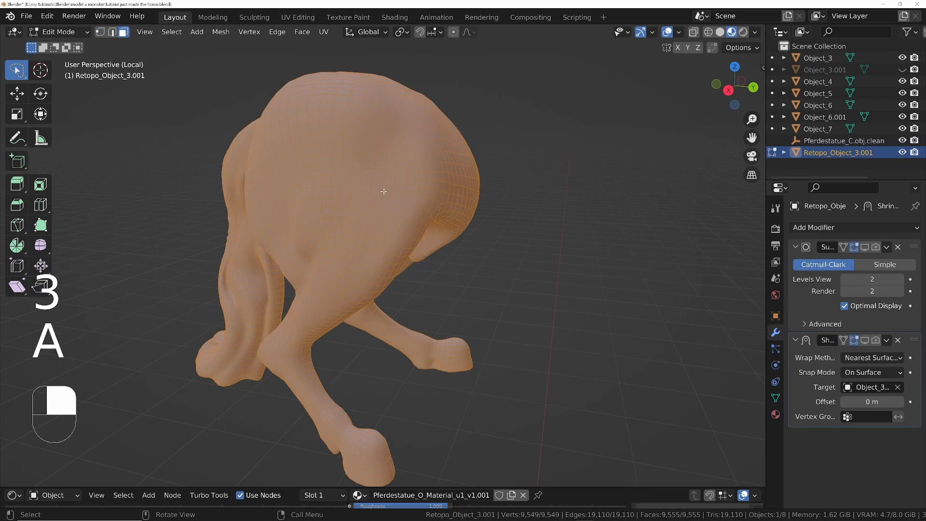
key(u)
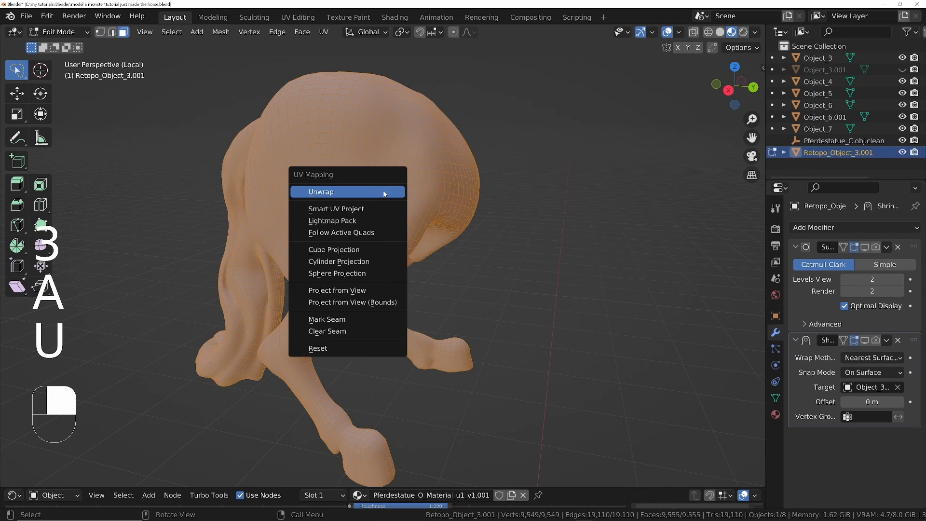
click(352, 209)
click(369, 304)
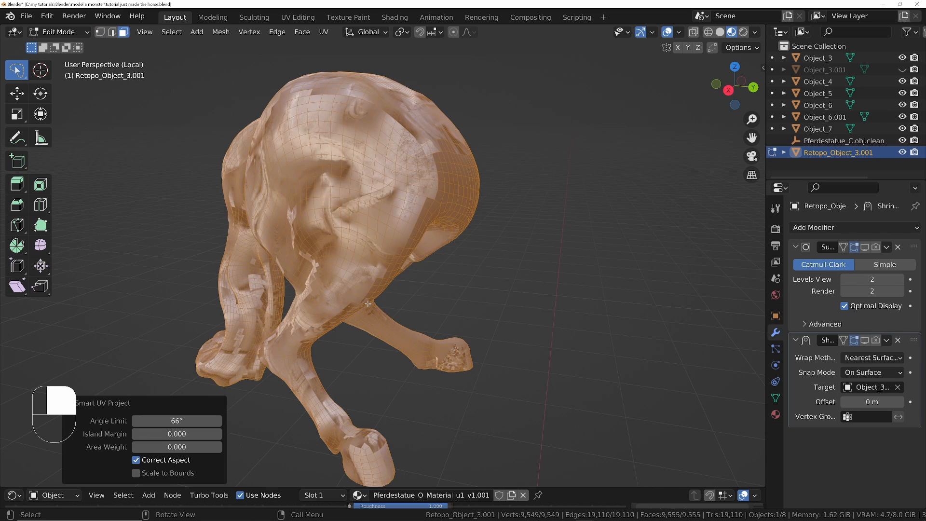
middle_drag(368, 304, 395, 153)
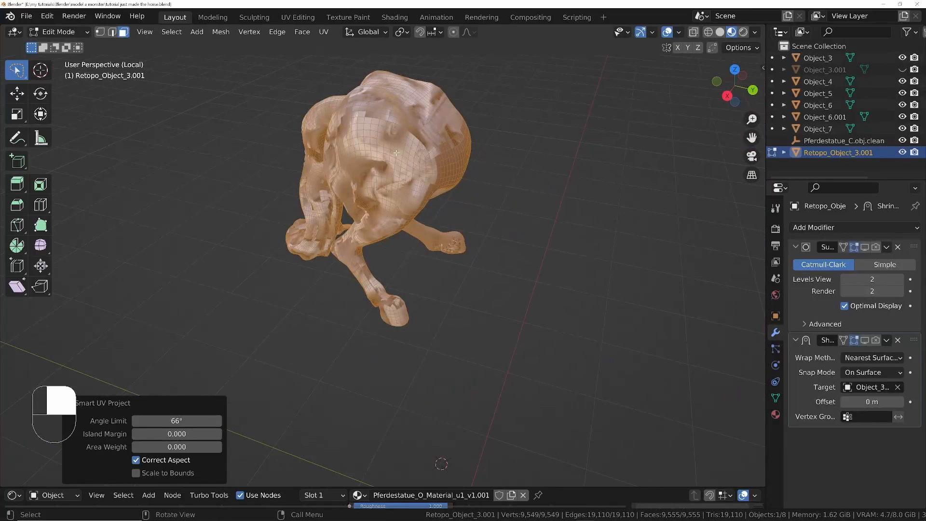
shift+middle_drag(397, 153, 420, 192)
- Switch the hindquarters to Texture Paint mode and enlarge the Shader Editor area below the 3D view
key(Tab)
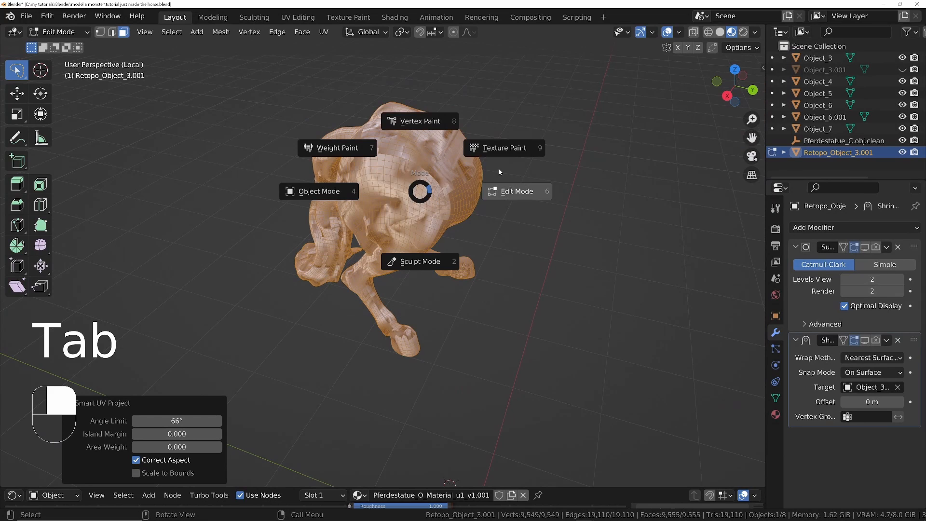
click(501, 153)
middle_drag(502, 145, 535, 164)
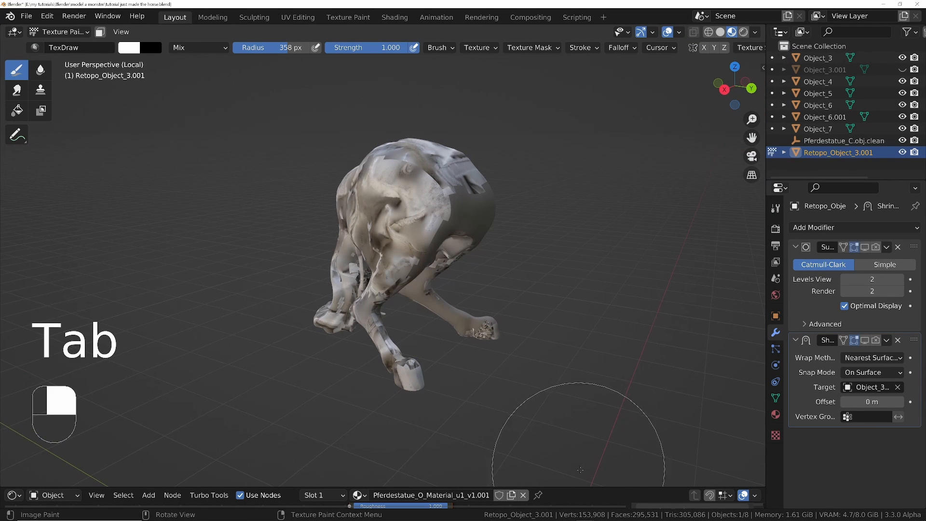
drag(592, 487, 555, 248)
- Cut the link from the old base color image texture to the Principled BSDF and delete the image texture node
scroll(476, 372, down, 5)
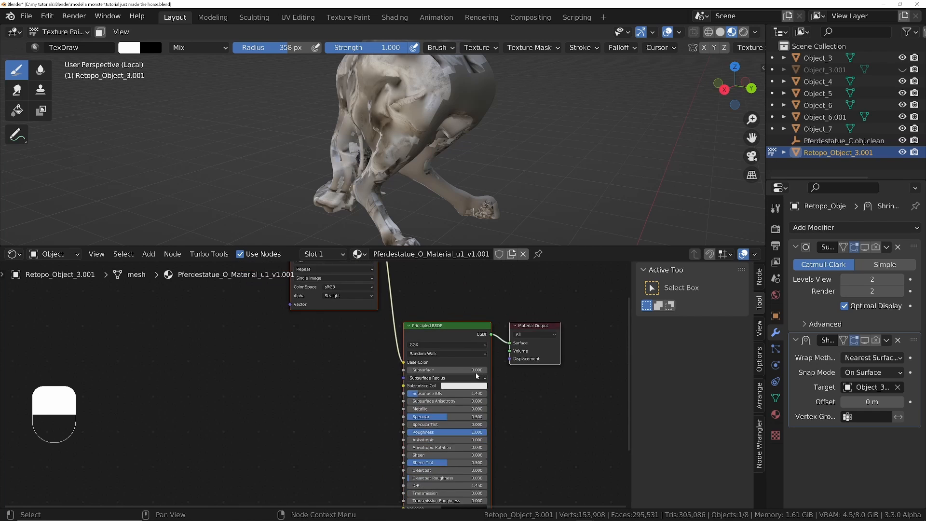
drag(399, 314, 264, 326)
scroll(264, 326, up, 3)
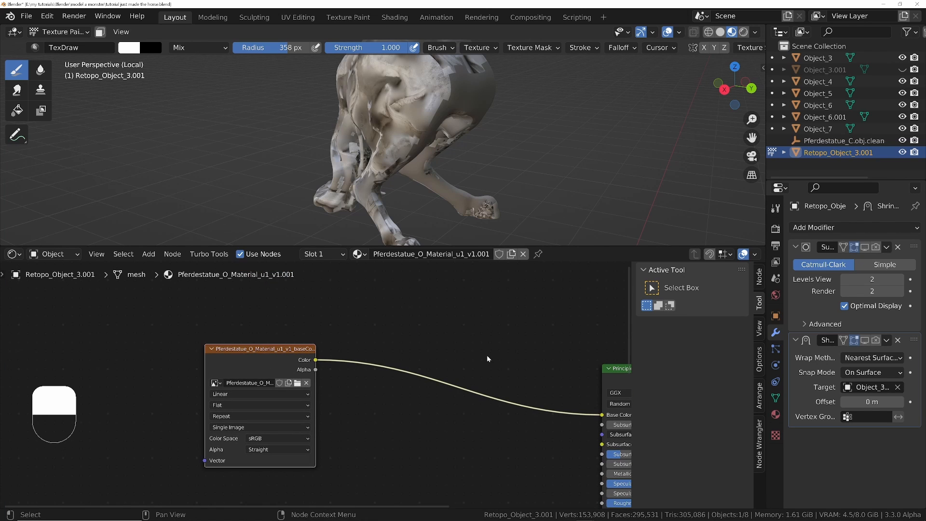
ctrl+right_drag(487, 359, 473, 432)
key(x)
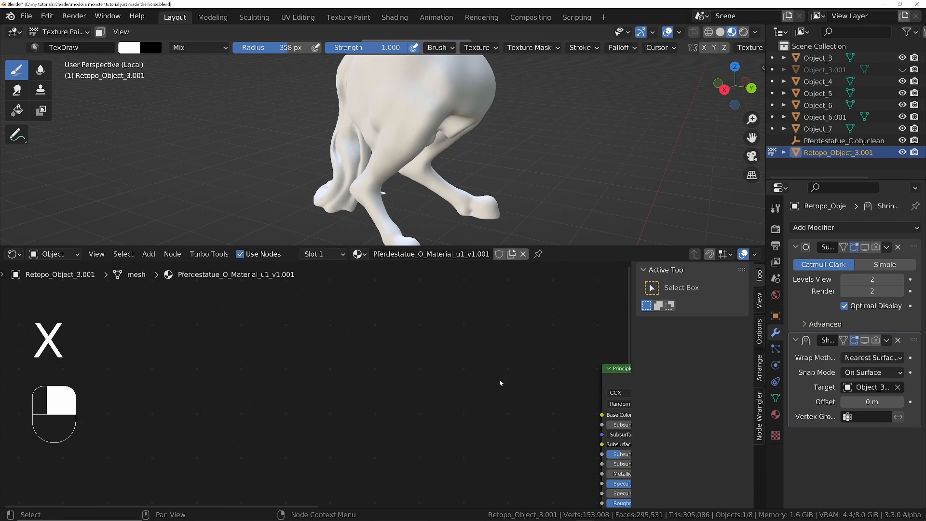
- Start adding a new node in the free space beside the Principled BSDF
middle_drag(499, 379, 371, 371)
key(shift+a)
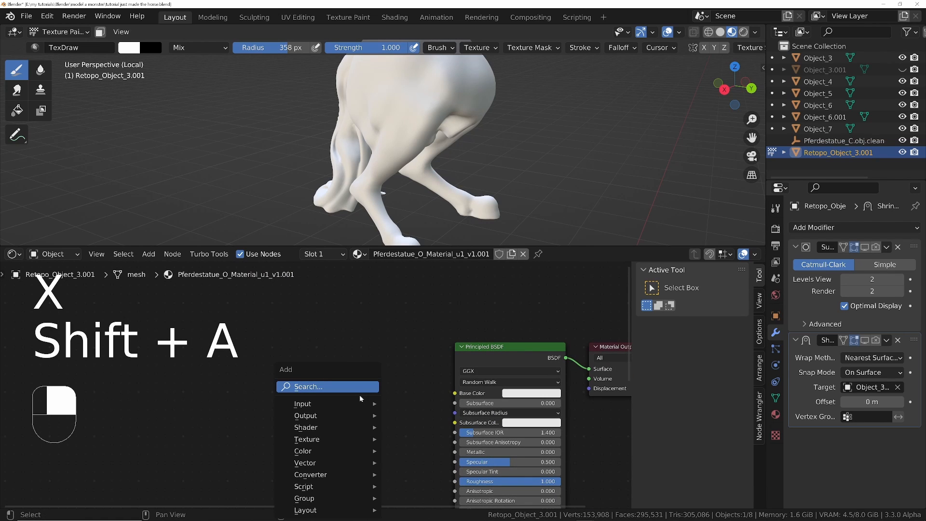
- Add an Image Texture node beside the Principled BSDF and connect its Color output to Base Color
click(360, 392)
text(tex)
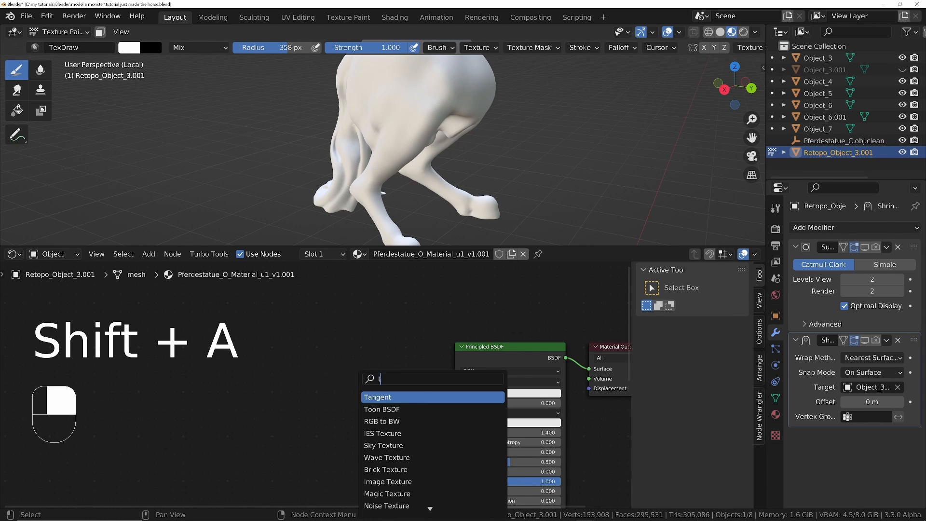
key(Down)
key(Down)
key(Down)
key(Down)
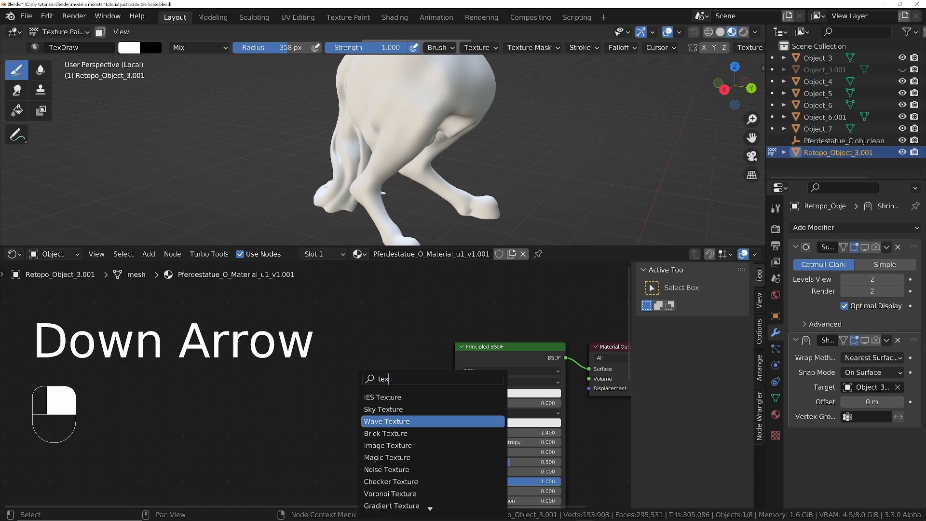
key(Return)
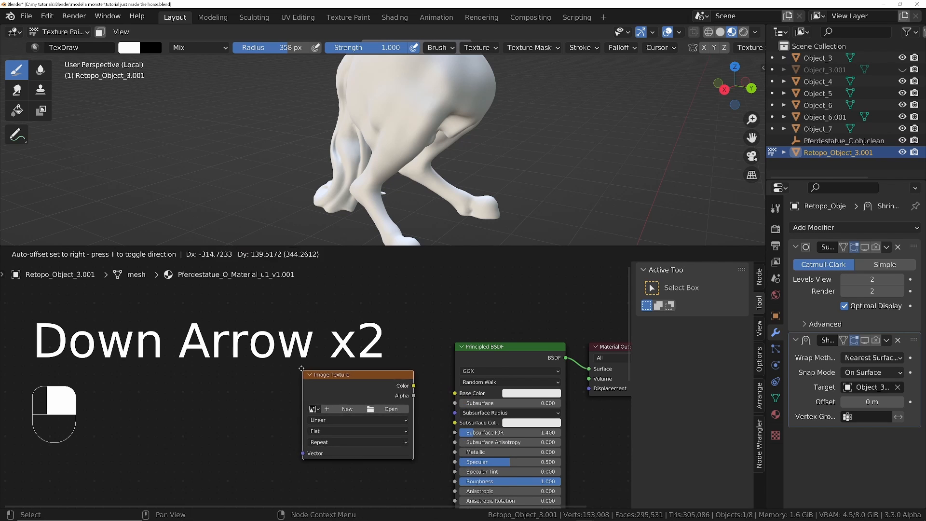
click(293, 359)
drag(404, 376, 455, 394)
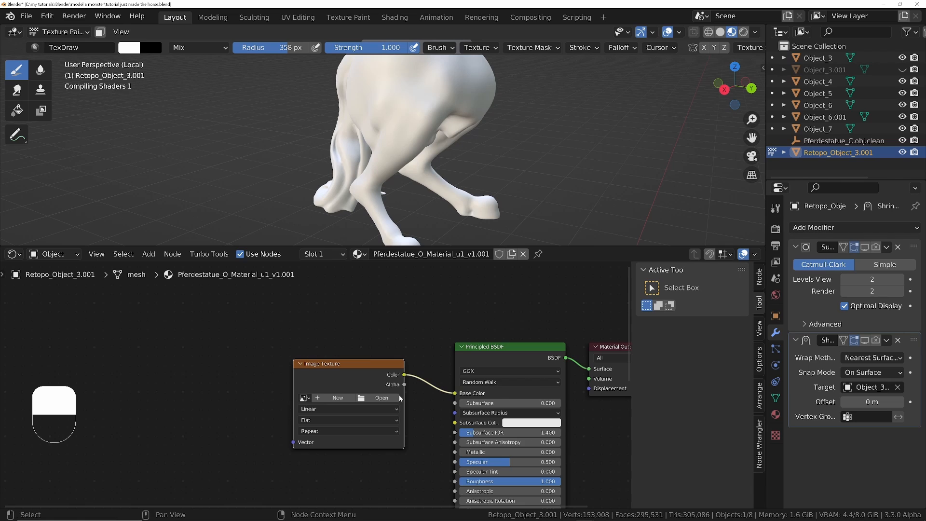
- Create a blank 4096 × 4096 px image named "horse body" for the Image Texture node
click(334, 398)
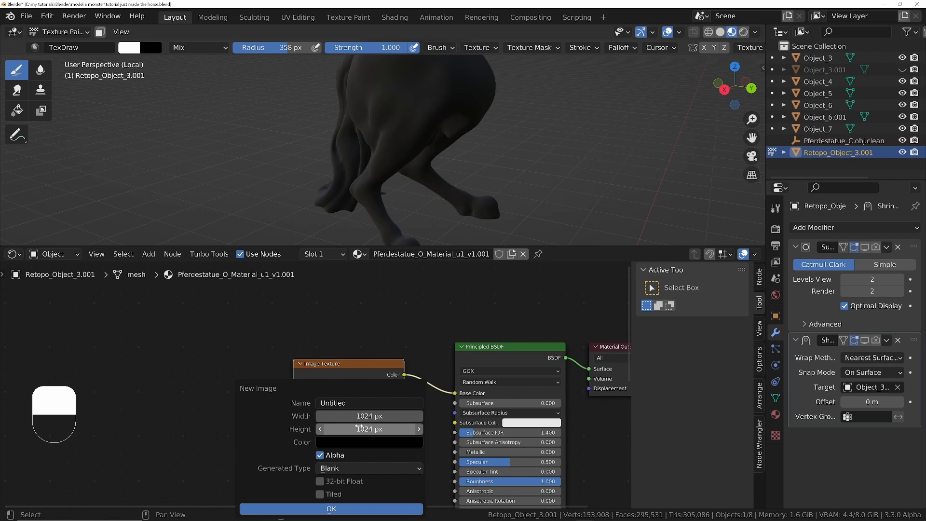
click(369, 403)
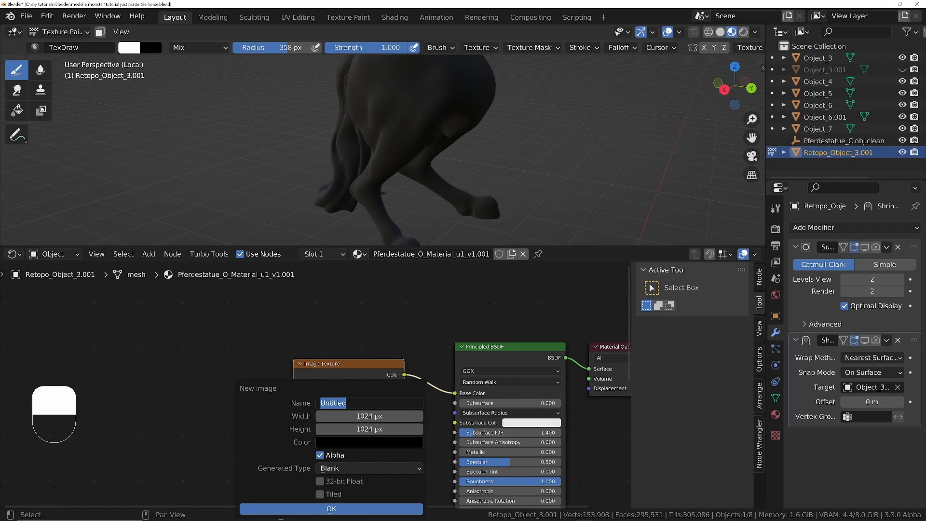
text(horse body)
key(Return)
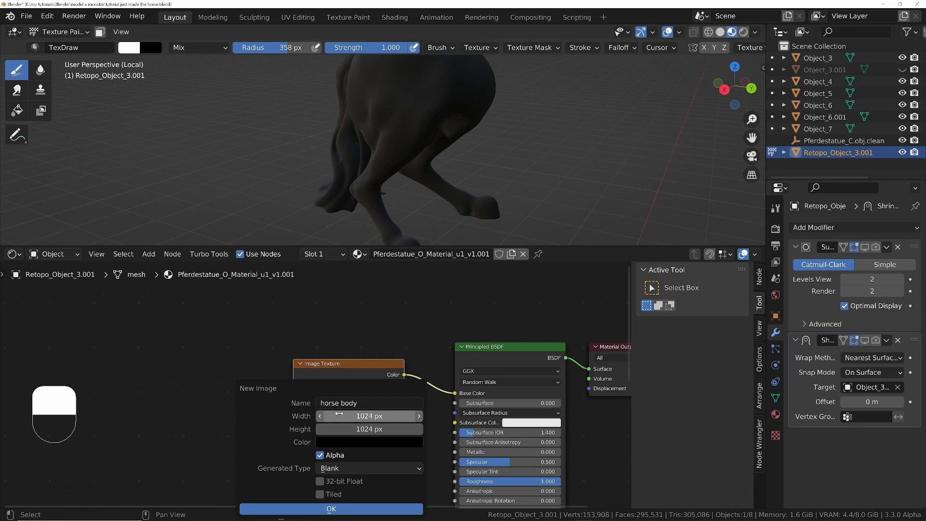
click(359, 416)
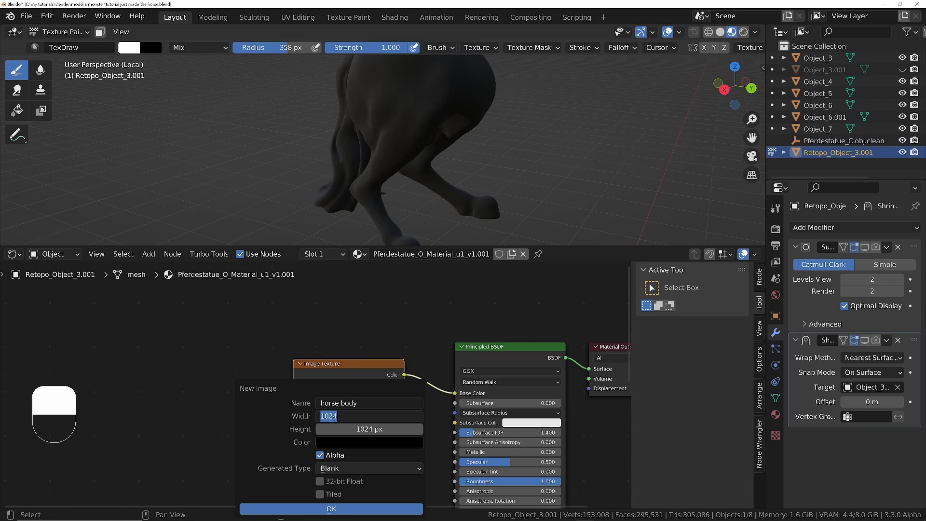
text(4096)
key(Tab)
text(4096)
key(Tab)
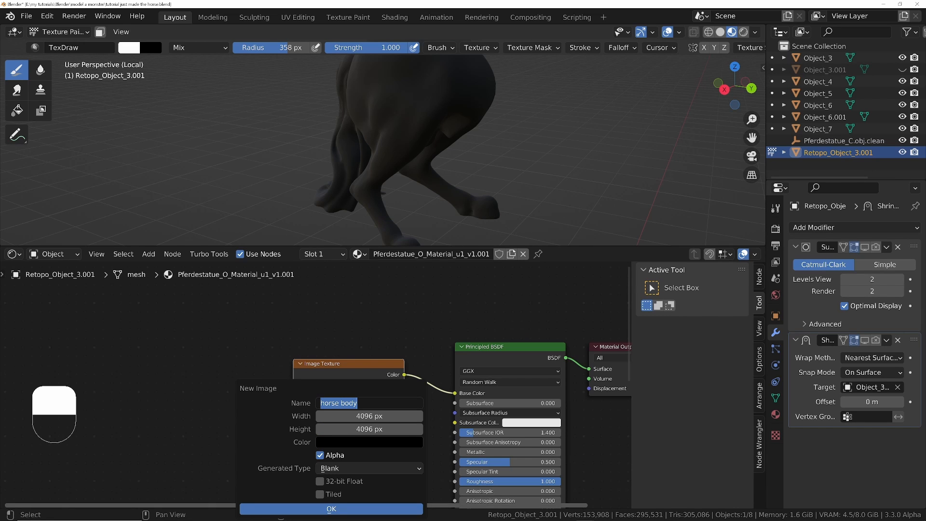
click(338, 509)
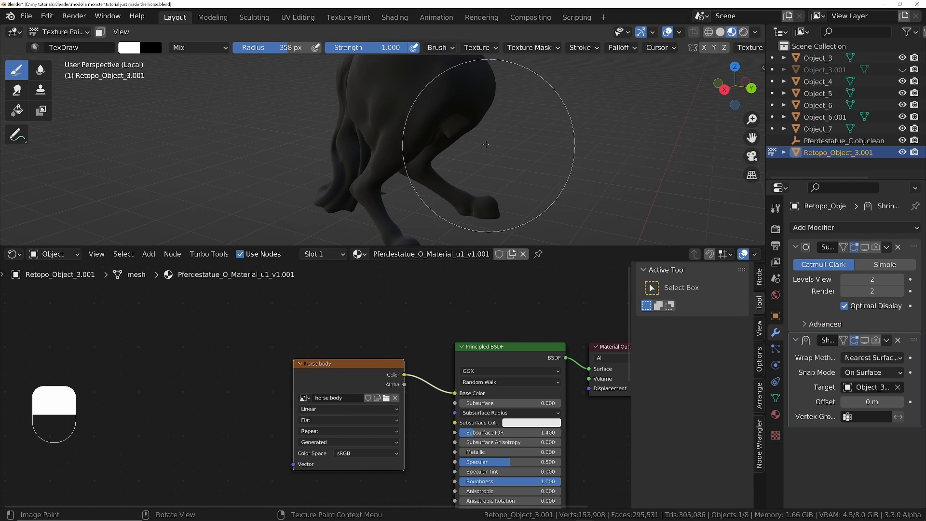
- Enlarge the 3D viewport and show its paint tool settings, with the model in Material Preview shading
middle_drag(506, 147, 458, 154)
scroll(473, 193, down, 4)
drag(475, 246, 488, 388)
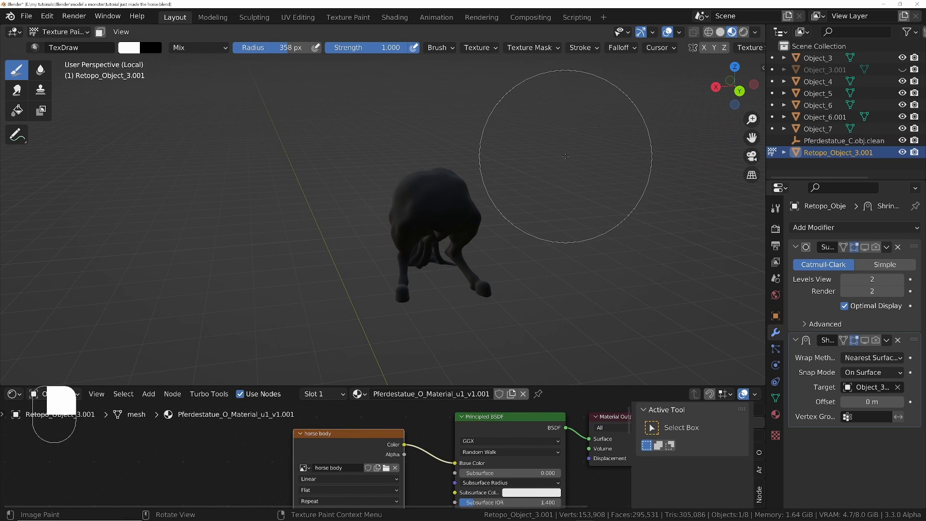
key(n)
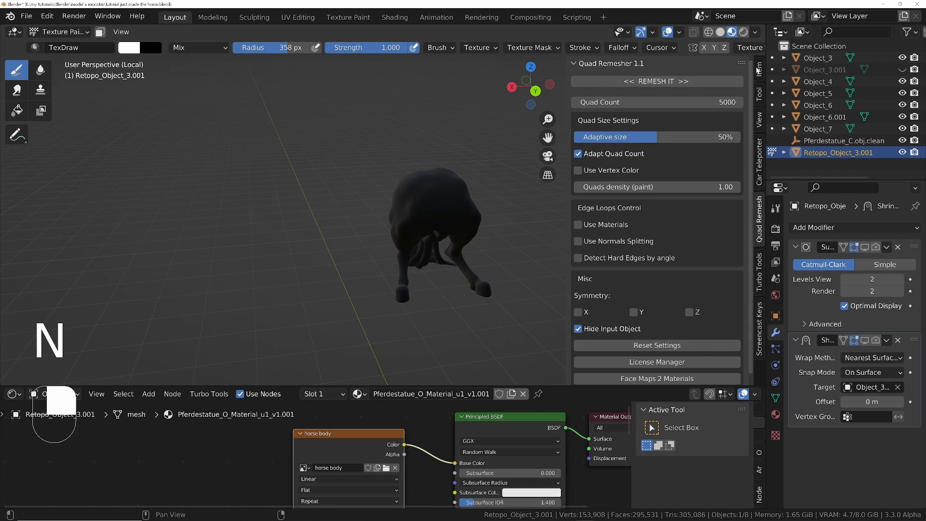
click(759, 70)
click(761, 95)
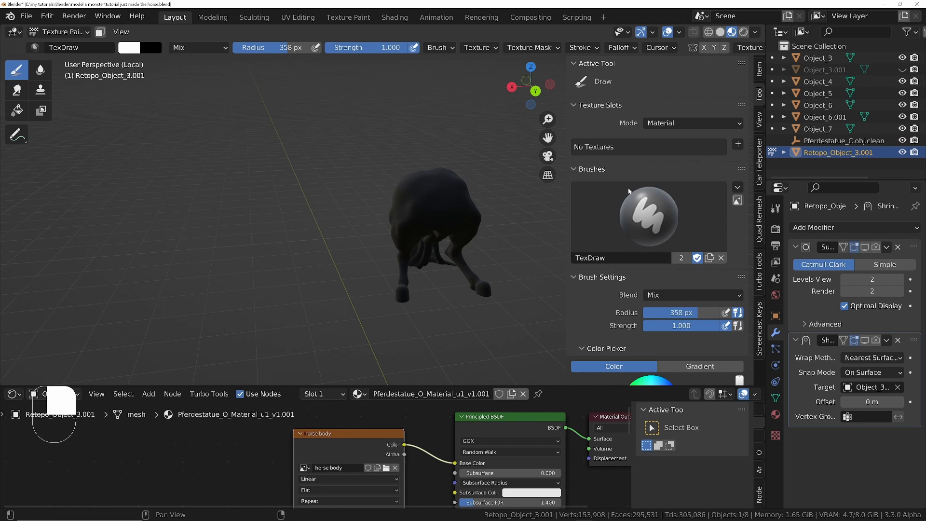
key(z)
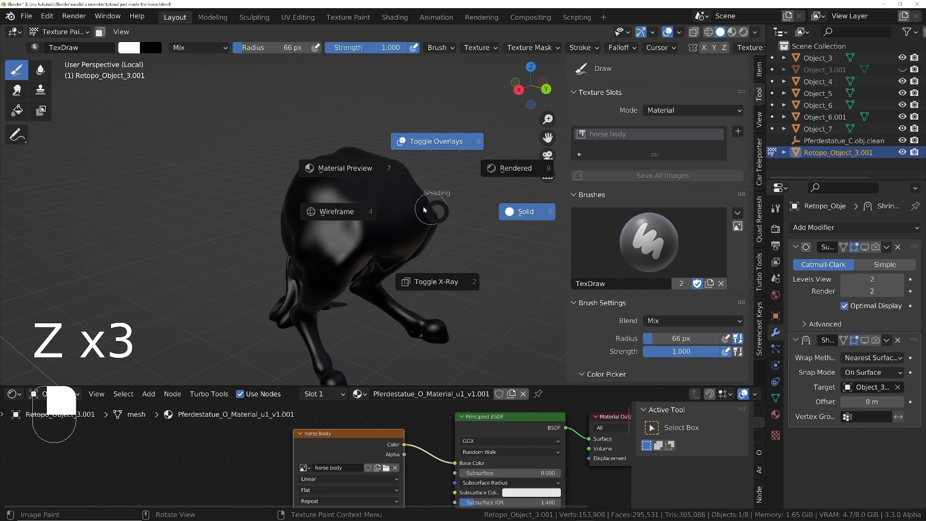
click(354, 173)
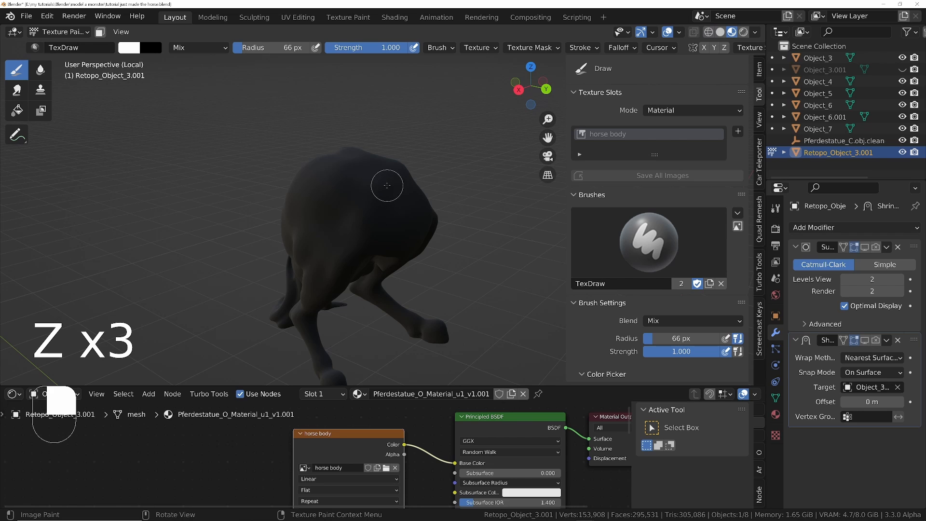
- Paint white test strokes across the horse's hindquarters and undo them
mouse_move(384, 183)
mouse_down()
mouse_move(375, 206)
mouse_move(316, 200)
mouse_up()
mouse_move(347, 238)
middle_down()
mouse_move(439, 244)
mouse_move(275, 186)
middle_up()
mouse_move(310, 178)
mouse_down()
mouse_move(257, 262)
mouse_move(274, 289)
mouse_up()
scroll(336, 261, up, 1)
middle_drag(299, 429, 322, 416)
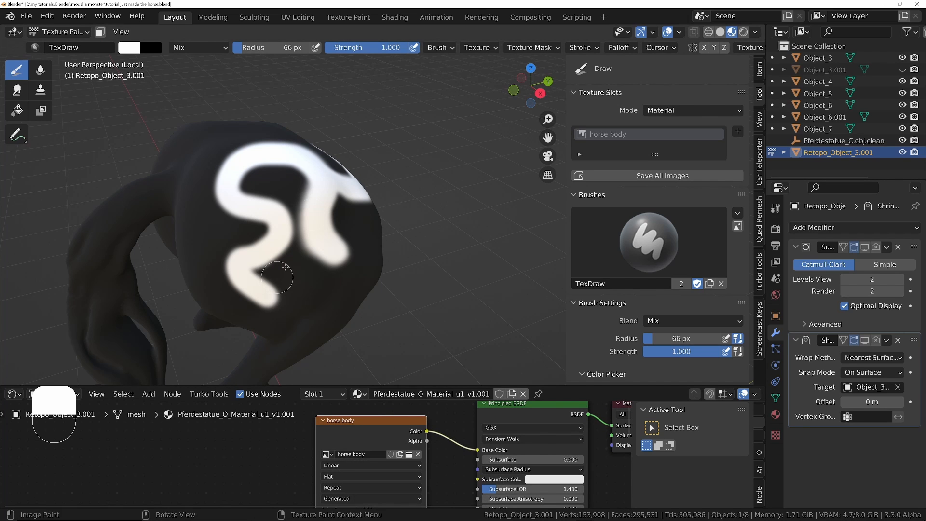
middle_drag(227, 222, 337, 154)
mouse_move(312, 299)
middle_down()
mouse_move(354, 263)
mouse_move(352, 221)
mouse_move(382, 156)
mouse_move(386, 193)
middle_up()
key(ctrl+z)
key(ctrl+z)
shift+middle_drag(386, 193, 422, 187)
key(ctrl+space)
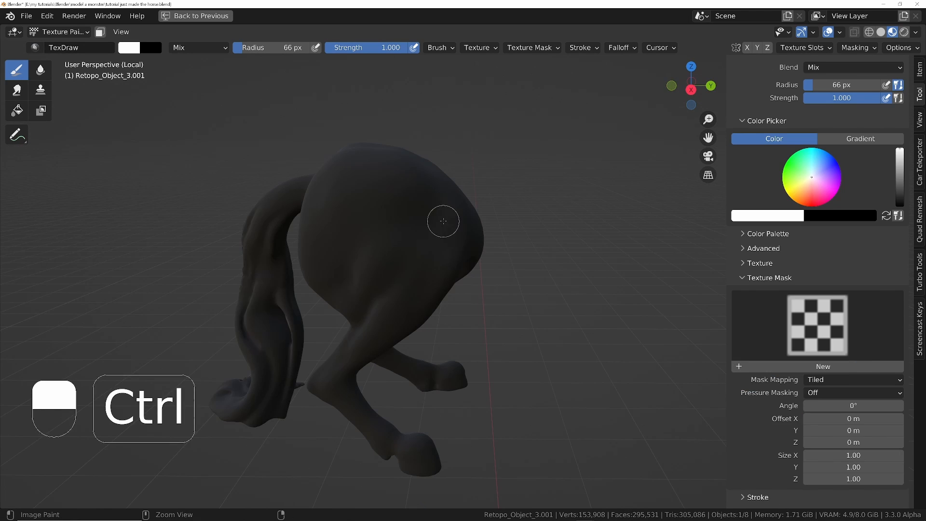
key(ctrl+space)
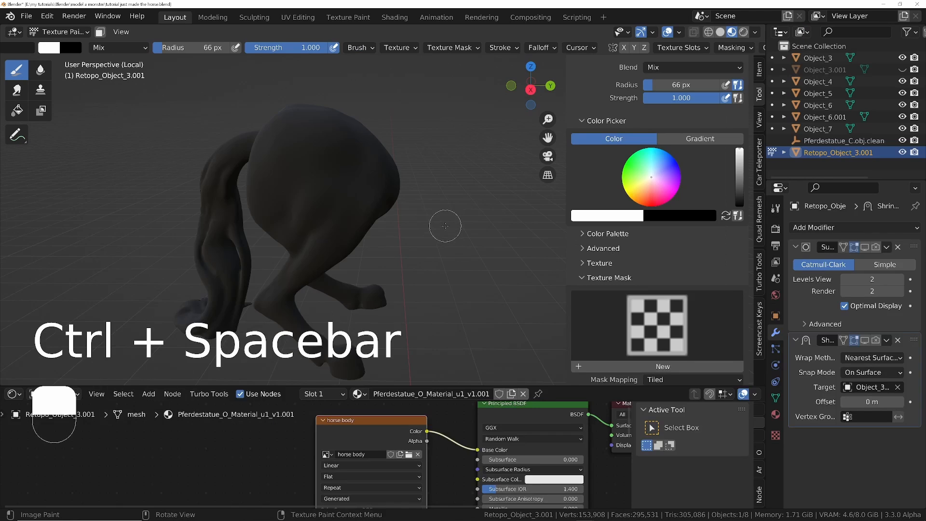
scroll(356, 184, down, 4)
ctrl+middle_drag(356, 184, 345, 171)
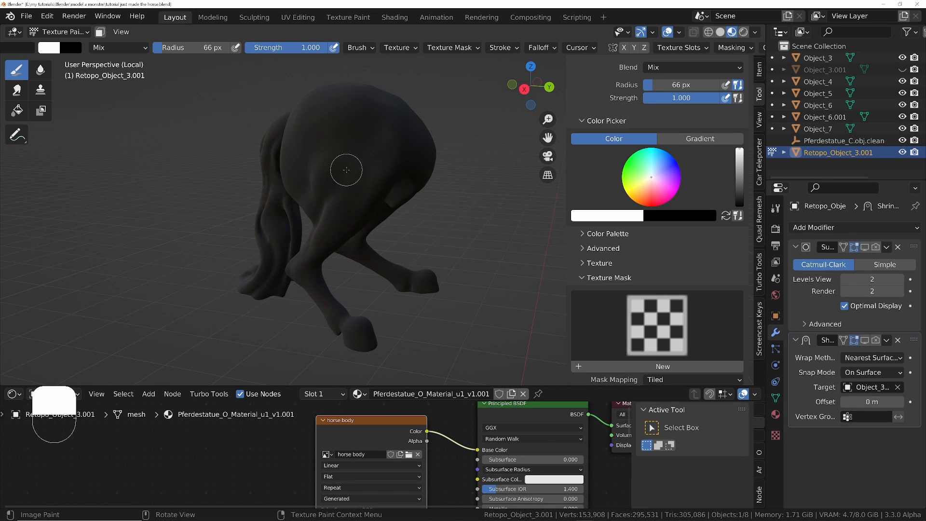
middle_drag(330, 183, 292, 148)
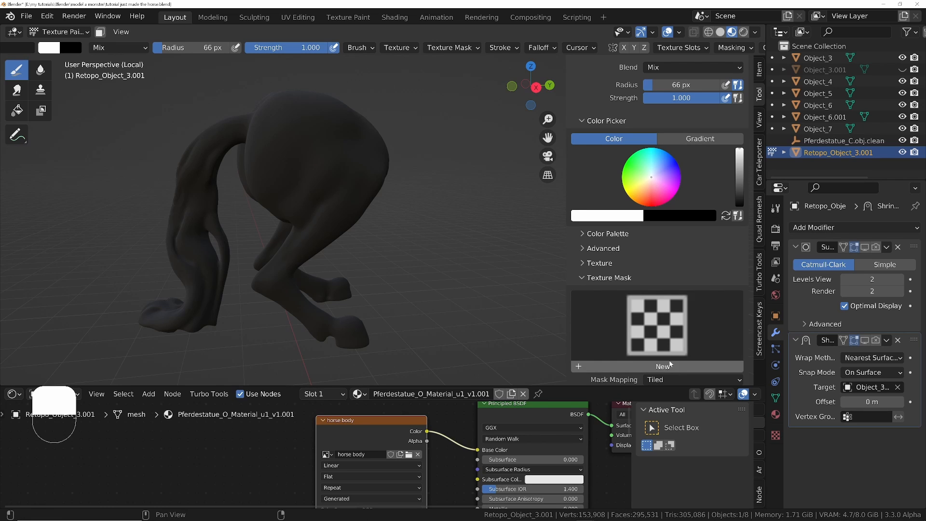
- Create a new brush texture and load horse.jpg as its image
click(776, 436)
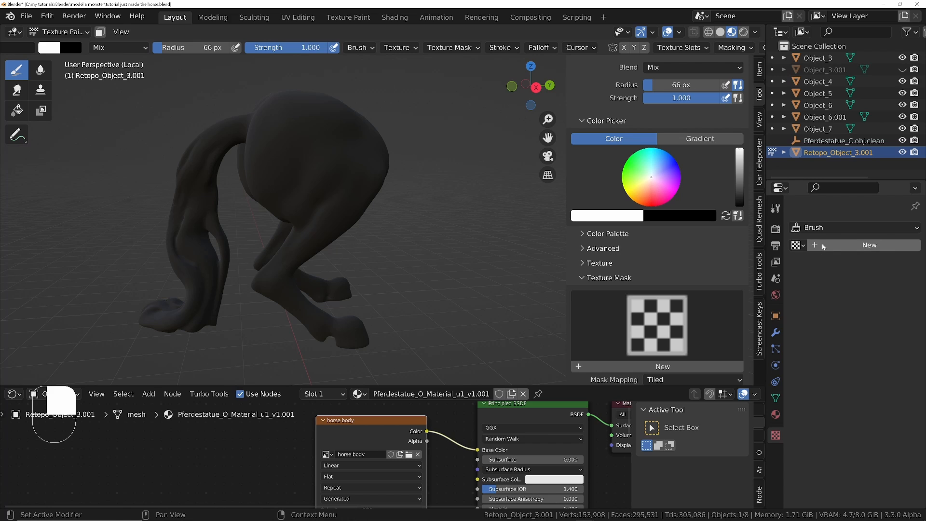
click(849, 251)
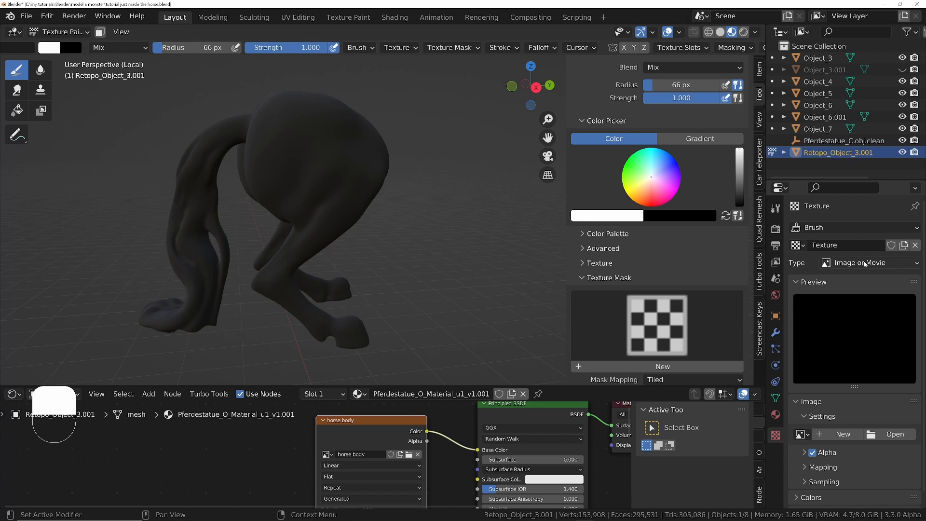
click(892, 436)
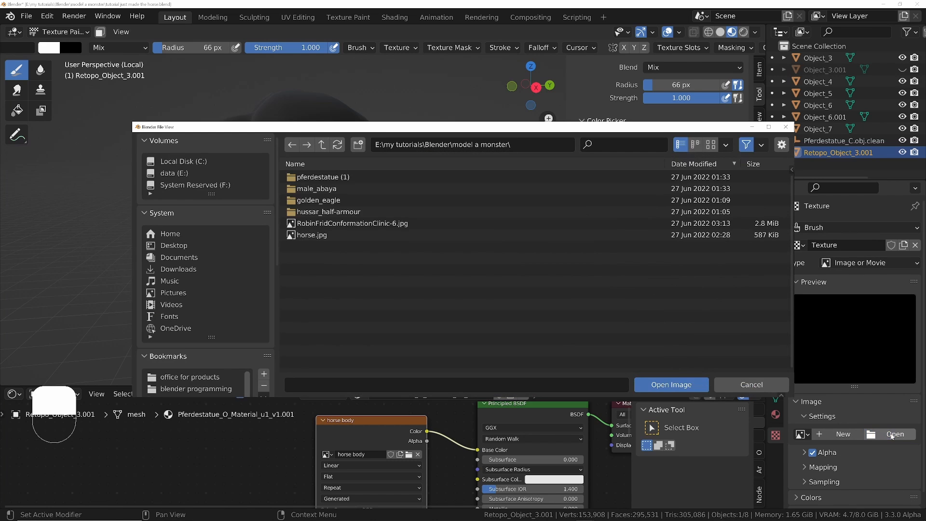
click(312, 235)
click(666, 385)
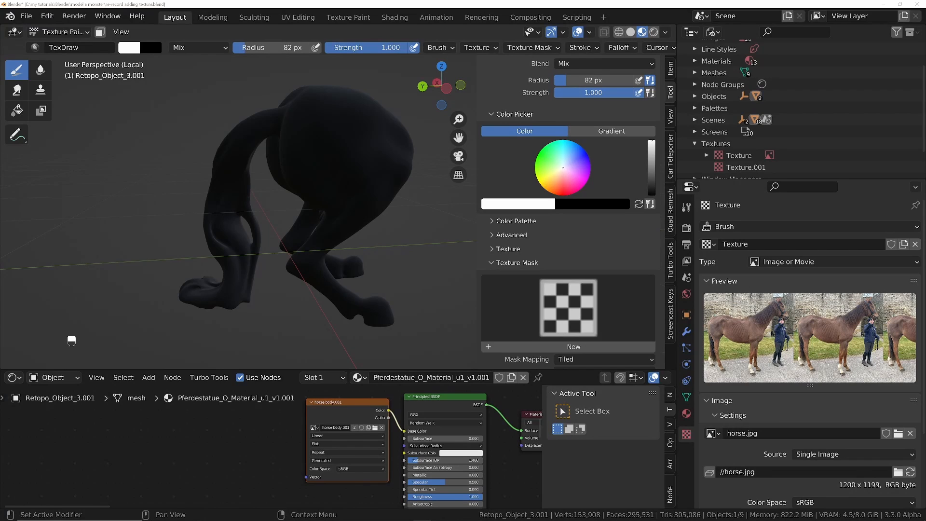
- Expand the brush's Texture settings, try Texture.001, and reassign the texture that holds the horse photo
click(494, 262)
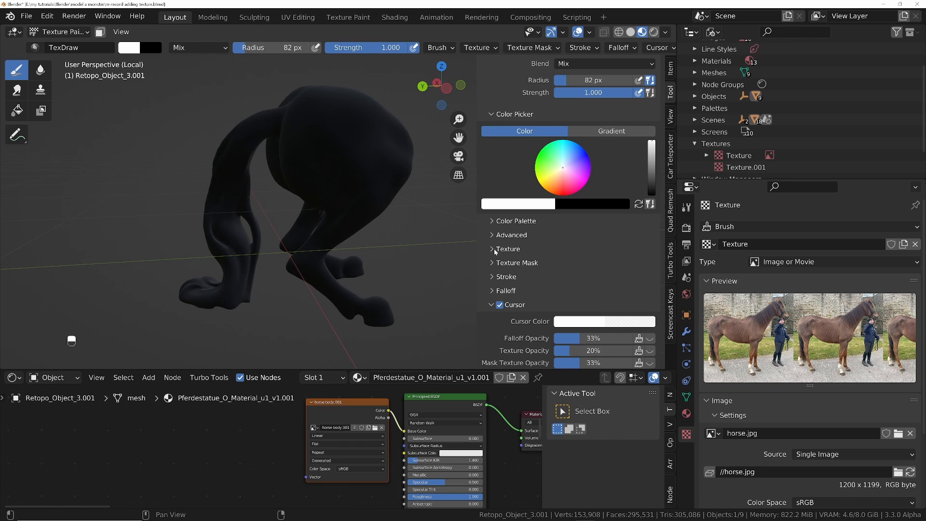
click(495, 249)
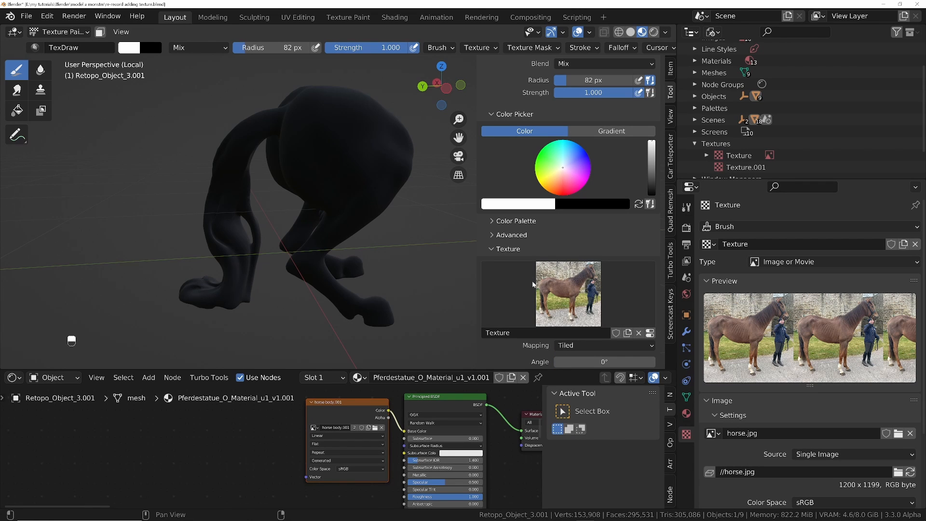
click(582, 291)
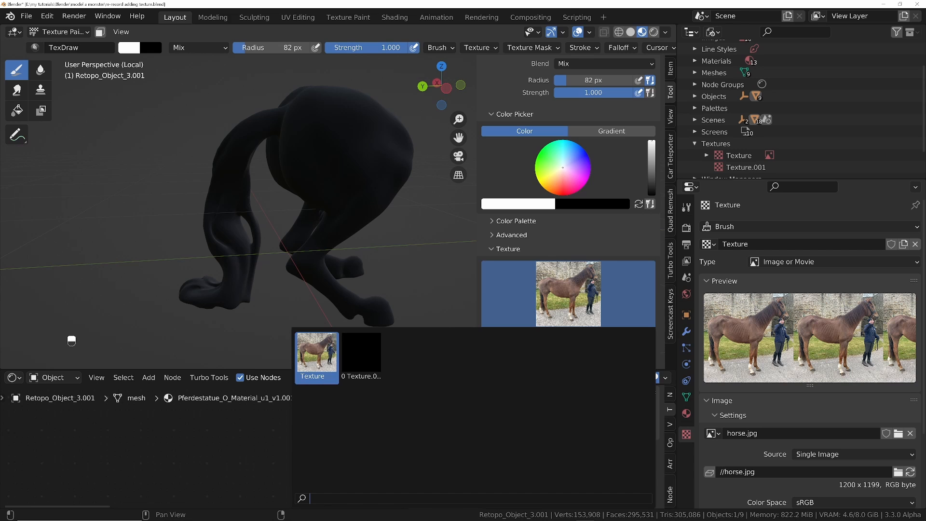
click(361, 352)
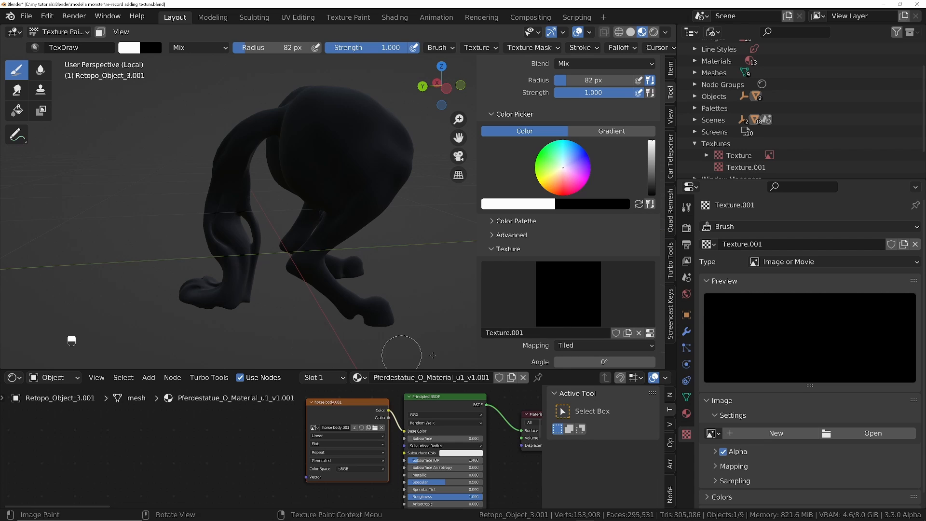
click(568, 294)
click(317, 357)
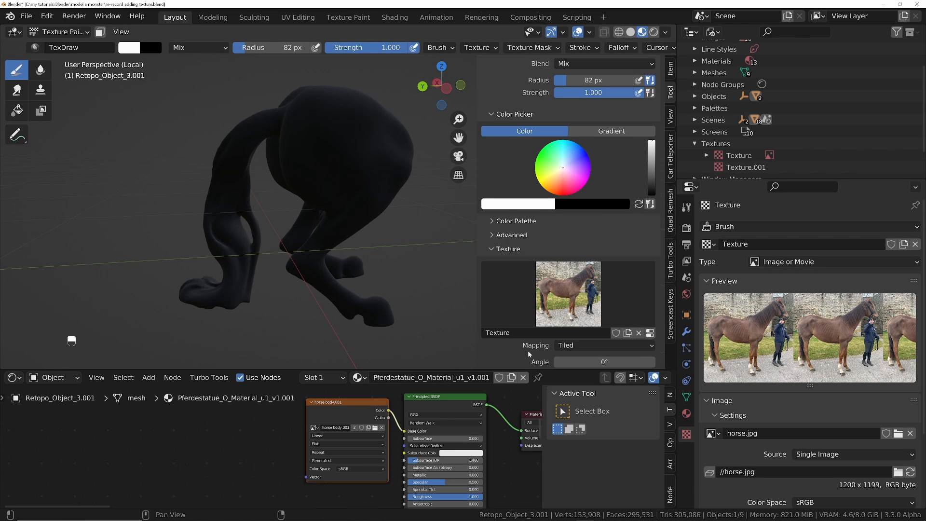
- Set the brush texture's mapping to Stencil and raise the cursor's texture opacity
click(604, 346)
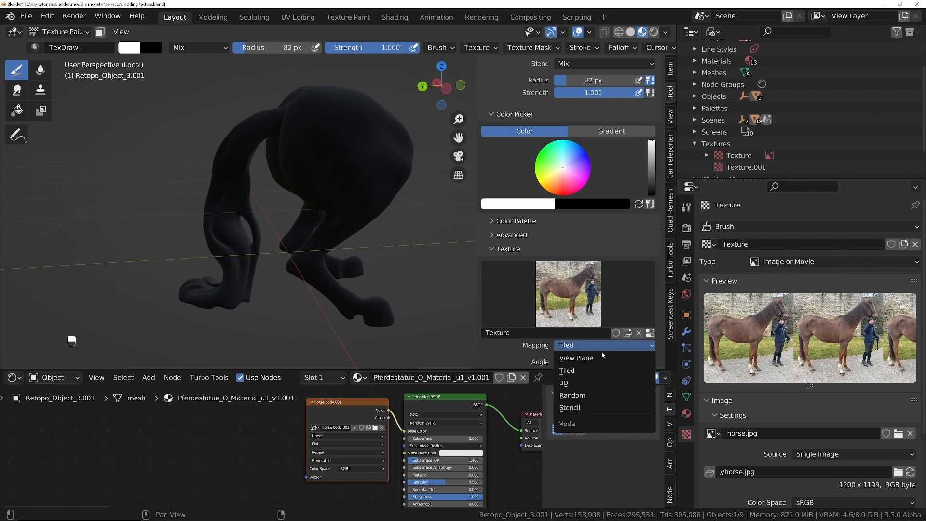
click(586, 408)
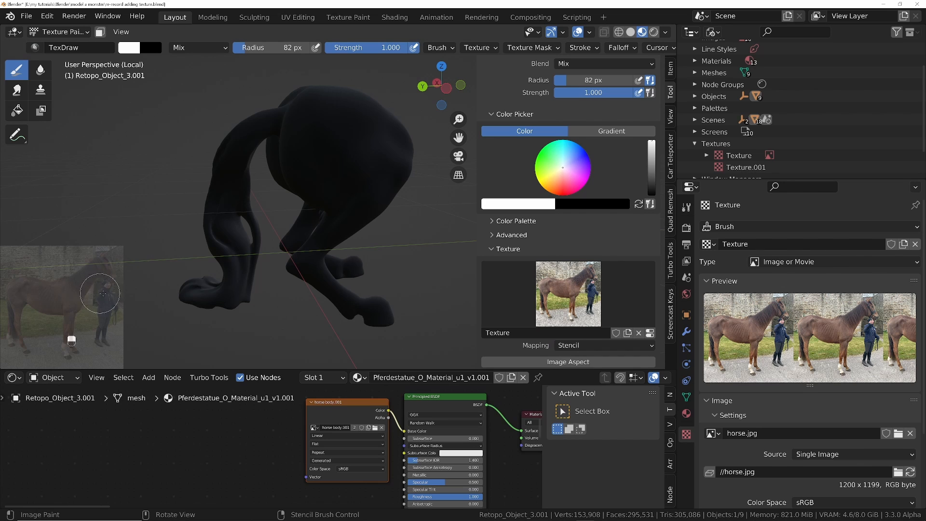
mouse_move(535, 322)
middle_down()
mouse_move(535, 72)
mouse_move(557, 53)
middle_up()
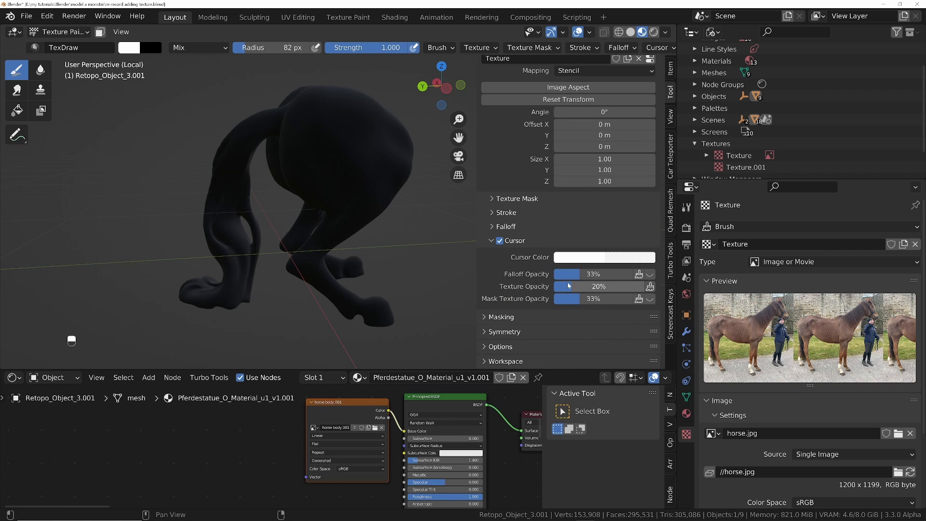
drag(570, 287, 630, 286)
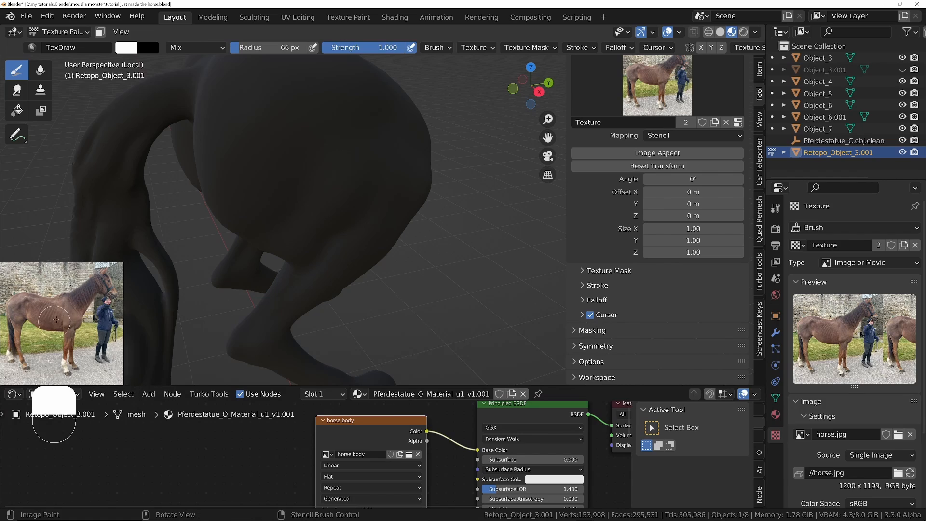
- Move the horse photo stencil over the model's hindquarters and lower the cursor's texture opacity to 58%
right_drag(71, 313, 378, 222)
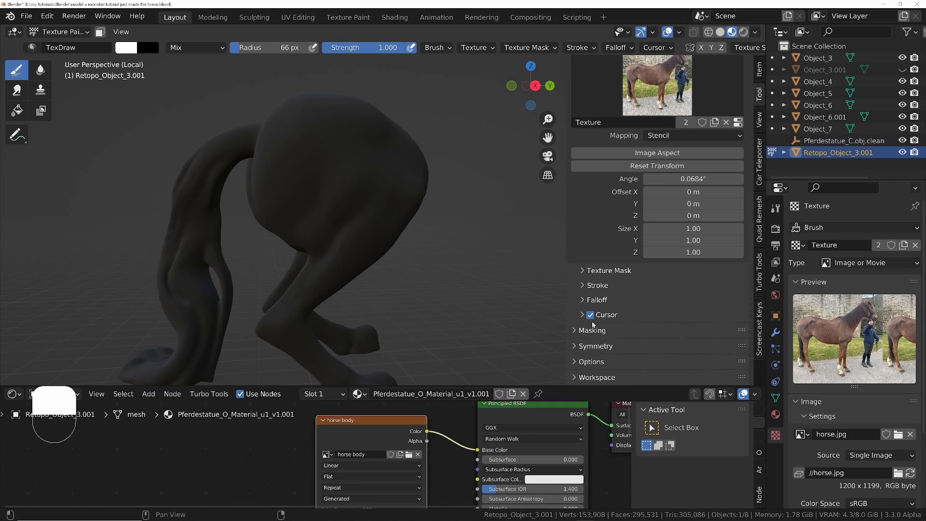
click(583, 315)
scroll(589, 316, down, 3)
drag(717, 299, 693, 301)
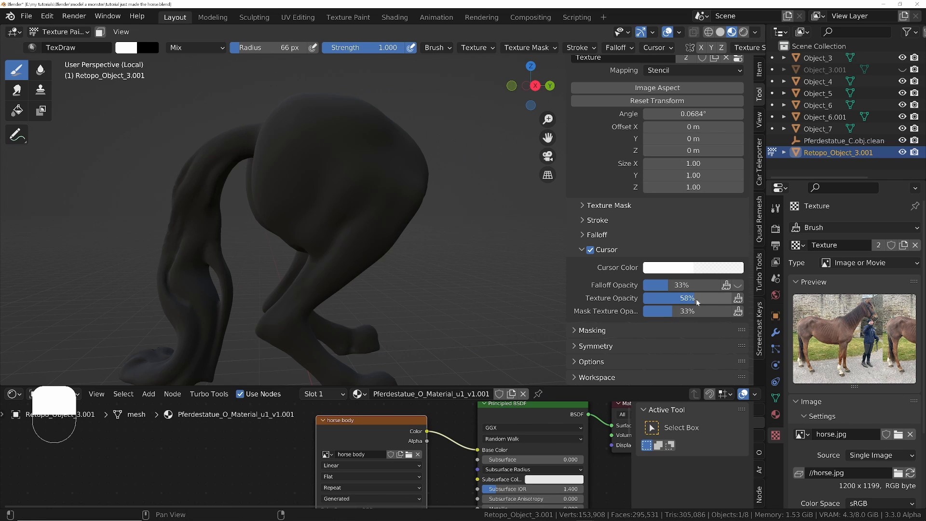
- Lower the cursor's texture opacity to 40%, then enlarge and align the stencil so the photographed horse's rump covers the model's hindquarters
drag(694, 299, 678, 300)
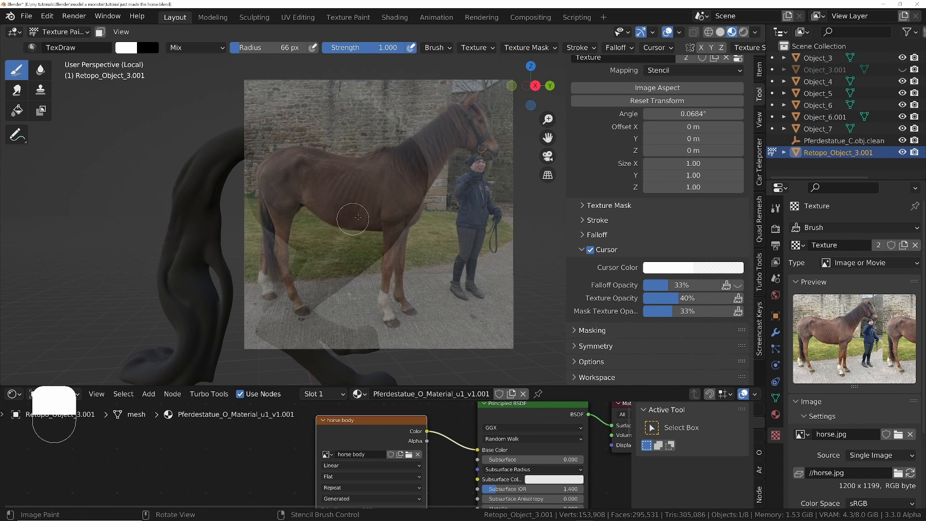
key(alt)
shift+right_drag(344, 256, 456, 272)
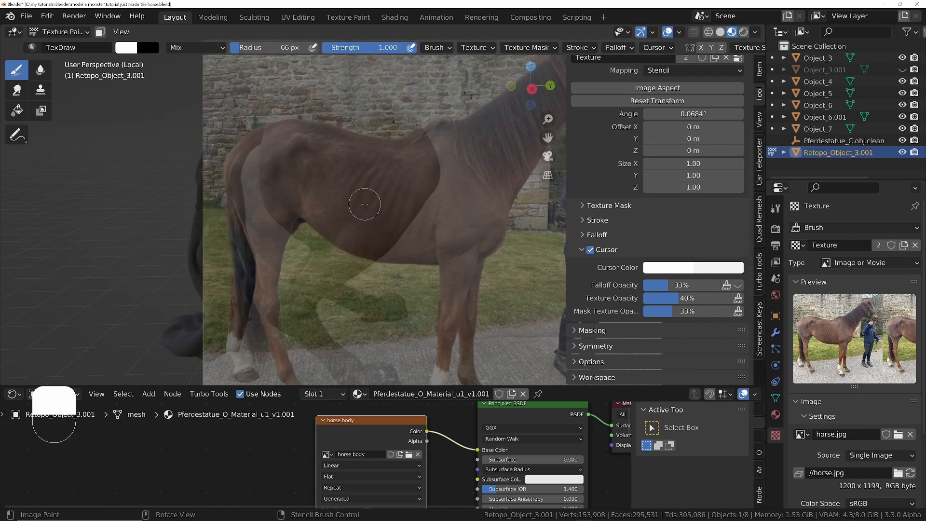
right_drag(365, 204, 426, 153)
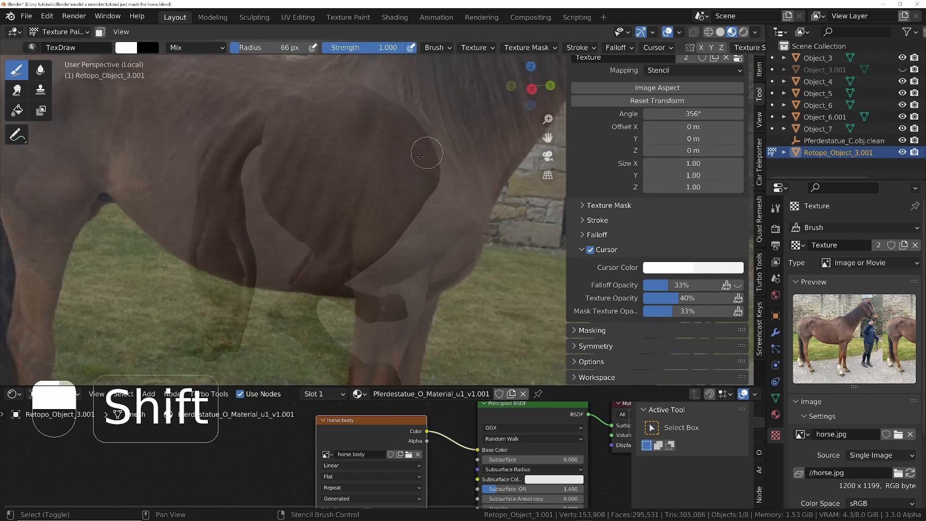
right_drag(207, 155, 483, 218)
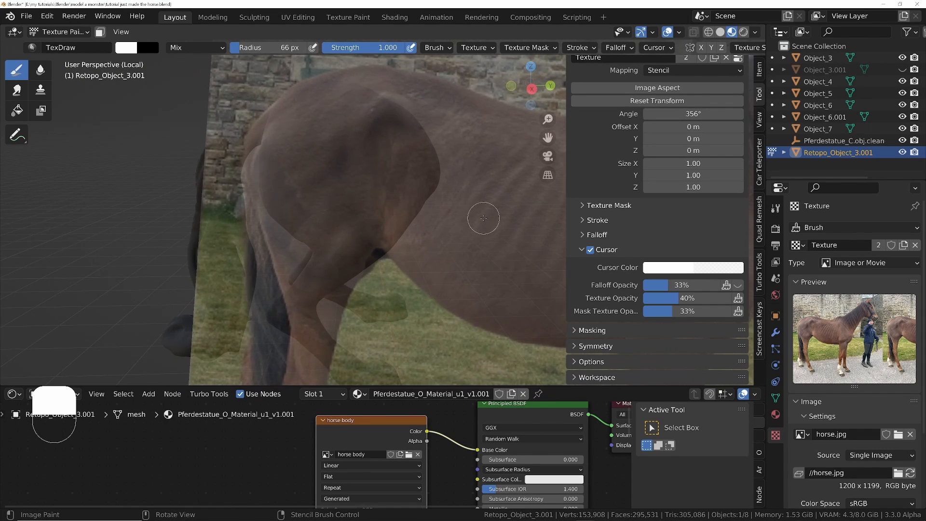
- Enlarge the brush radius, reorient the stencil, and project the horse's coat onto the model's hindquarters and legs
key(f)
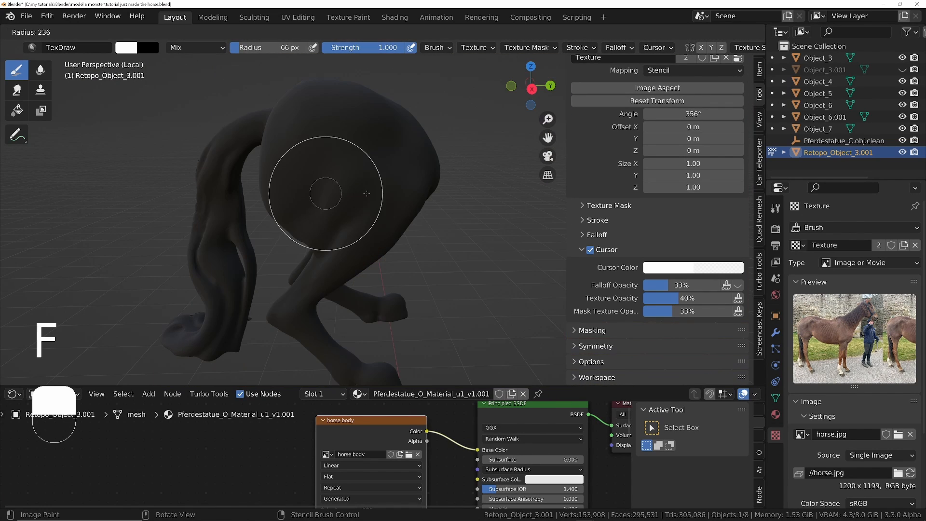
click(337, 196)
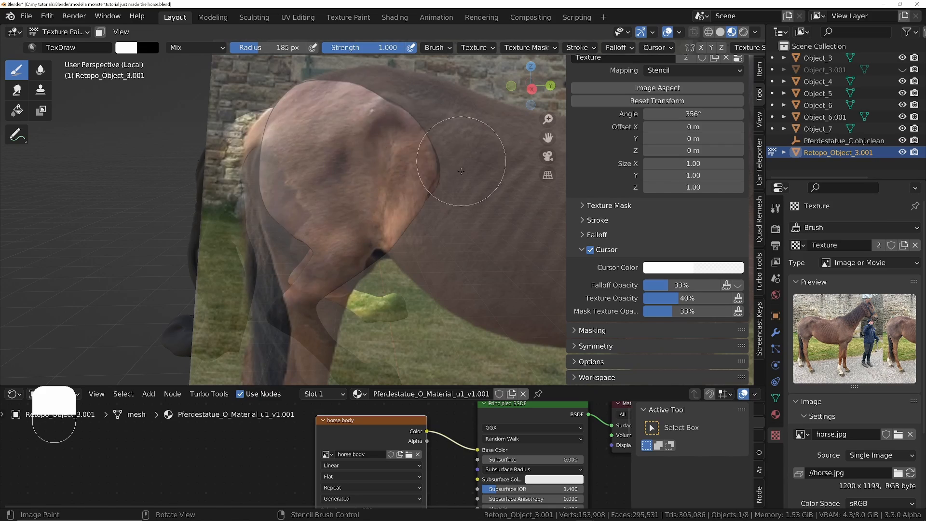
ctrl+right_drag(455, 151, 424, 217)
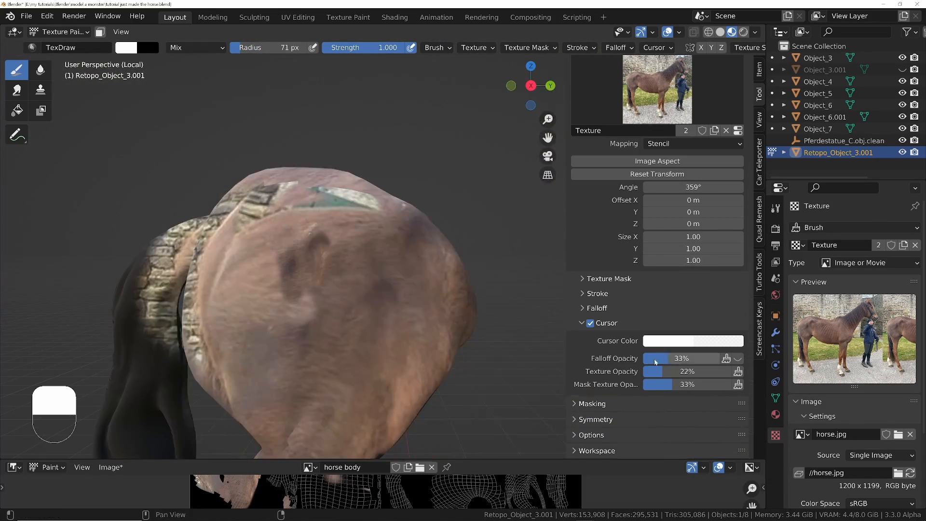
key(f)
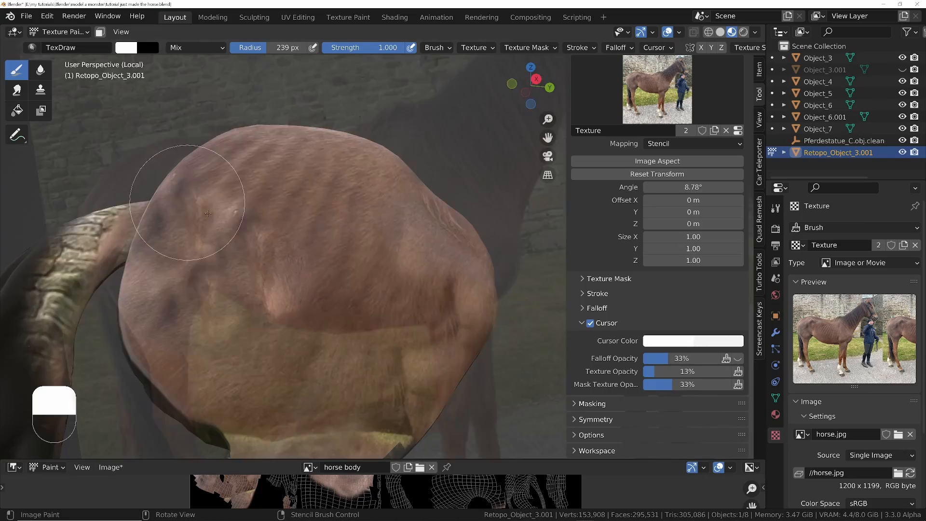
mouse_move(207, 213)
shift+middle_down()
mouse_move(212, 116)
mouse_move(335, 244)
mouse_move(452, 256)
shift+middle_up()
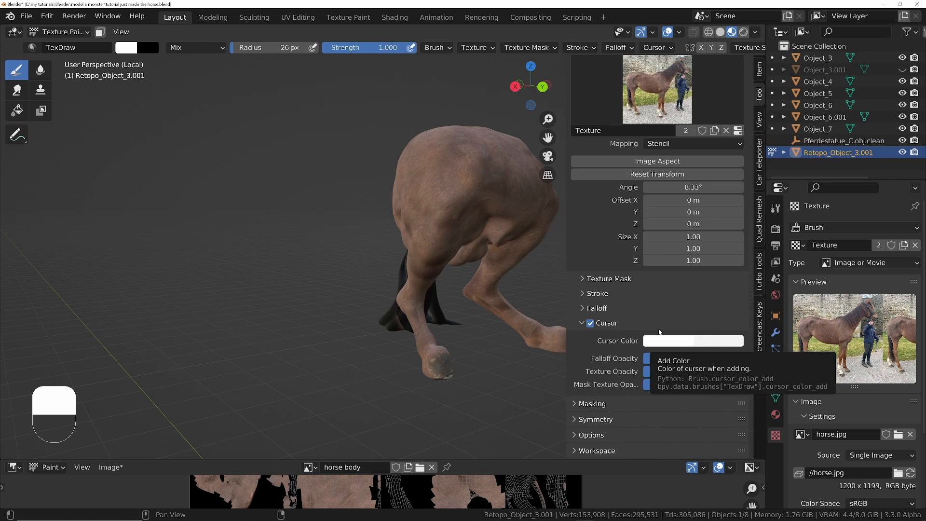
- Darken the brush color to a deep grey and paint a hind hoof through the stencil
scroll(666, 144, up, 12)
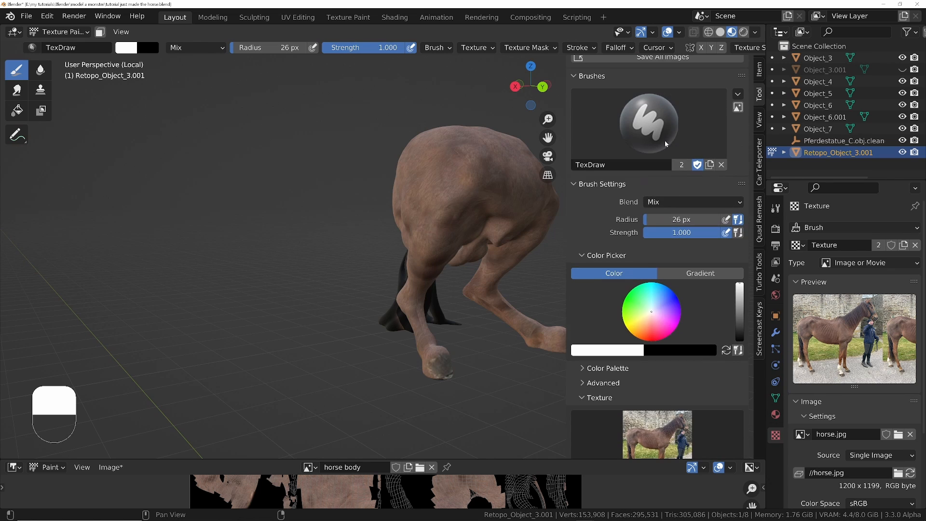
click(740, 302)
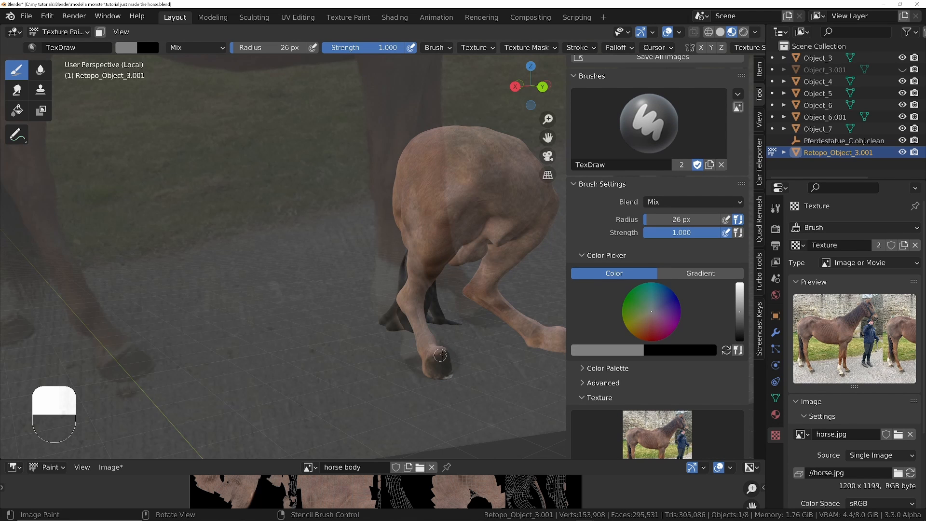
right_drag(443, 368, 442, 377)
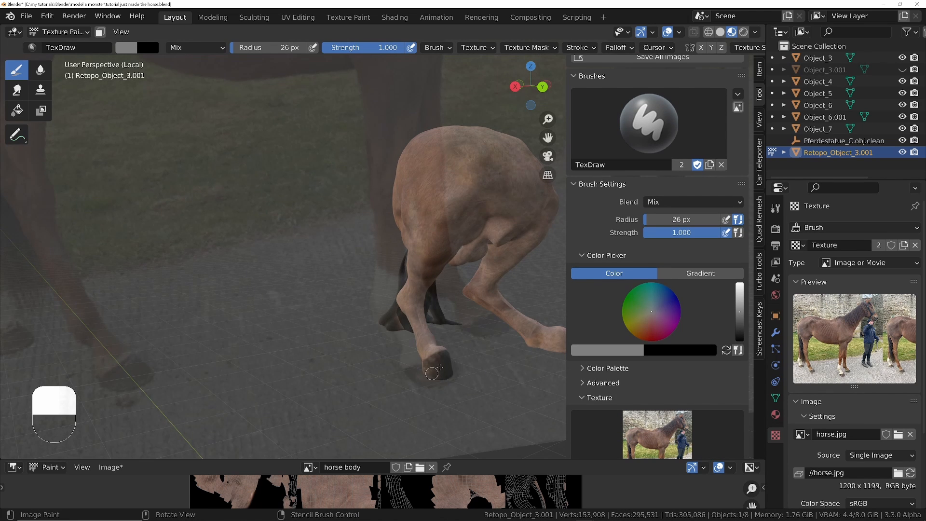
middle_drag(432, 373, 449, 358)
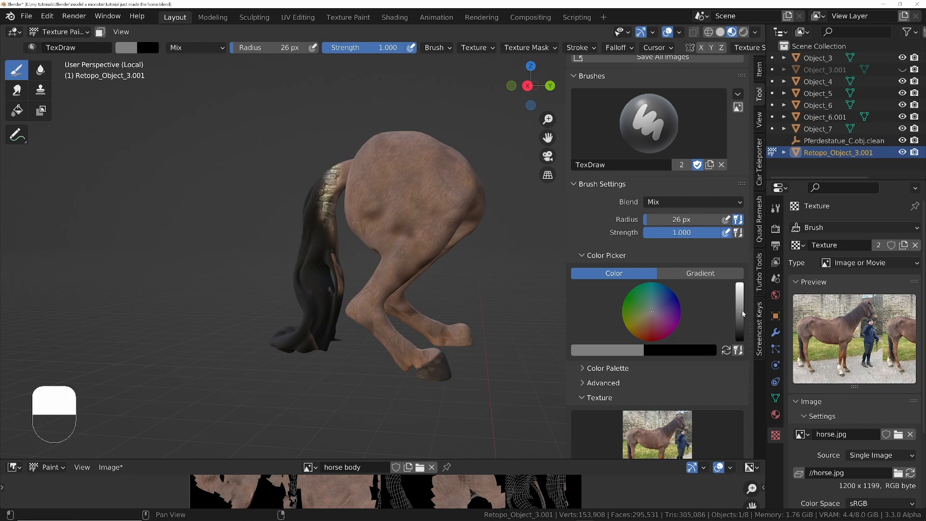
drag(740, 315, 739, 322)
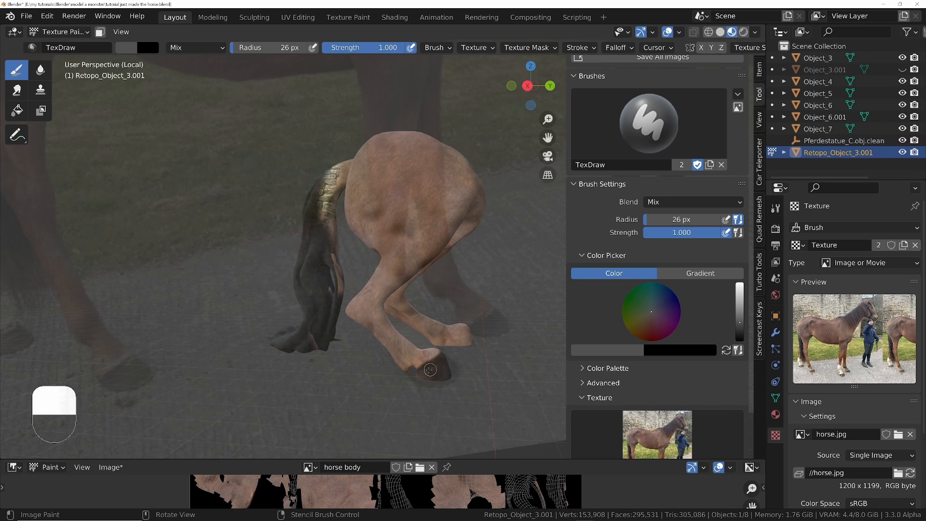
mouse_move(441, 372)
middle_down()
mouse_move(386, 374)
mouse_move(436, 375)
middle_up()
drag(437, 376, 427, 377)
middle_drag(427, 376, 367, 356)
- Restore the brush color to white and resize the brush for further projection of the photo
drag(740, 323, 740, 283)
mouse_move(366, 357)
middle_down()
mouse_move(414, 338)
mouse_move(482, 348)
middle_up()
scroll(657, 241, up, 5)
key(f)
mouse_move(386, 289)
middle_down()
mouse_move(290, 188)
mouse_move(237, 306)
mouse_move(377, 316)
middle_up()
- Darken the brush color, adjust the brush strength and size, and paint the tail with hair texture from the photo
scroll(657, 289, down, 4)
drag(740, 319, 740, 348)
key(shift+f)
mouse_move(318, 259)
middle_down()
mouse_move(309, 306)
mouse_move(272, 238)
middle_up()
scroll(657, 241, up, 4)
key(f)
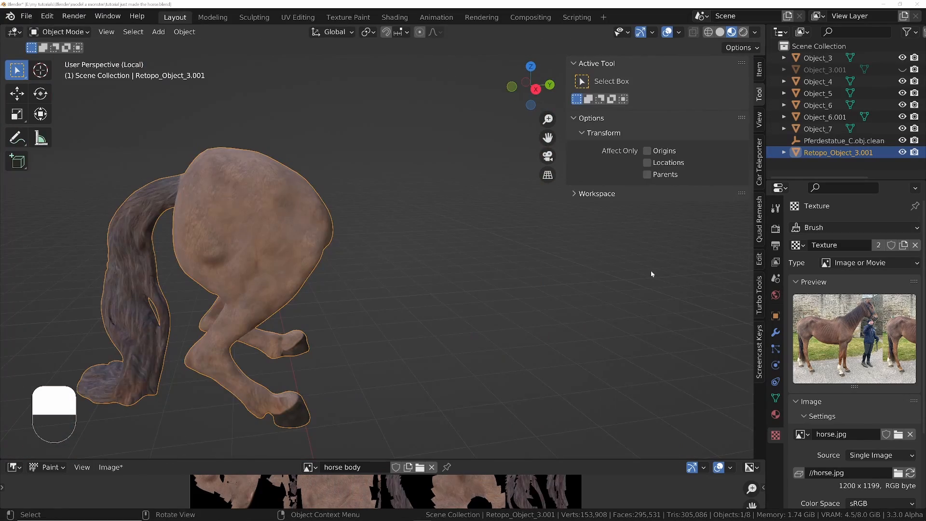
- Inspect the painted hindquarters, tail and hooves from several sides in Object Mode
mouse_move(316, 258)
middle_down()
mouse_move(224, 222)
mouse_move(317, 218)
mouse_move(327, 256)
mouse_move(457, 229)
mouse_move(241, 183)
middle_up()
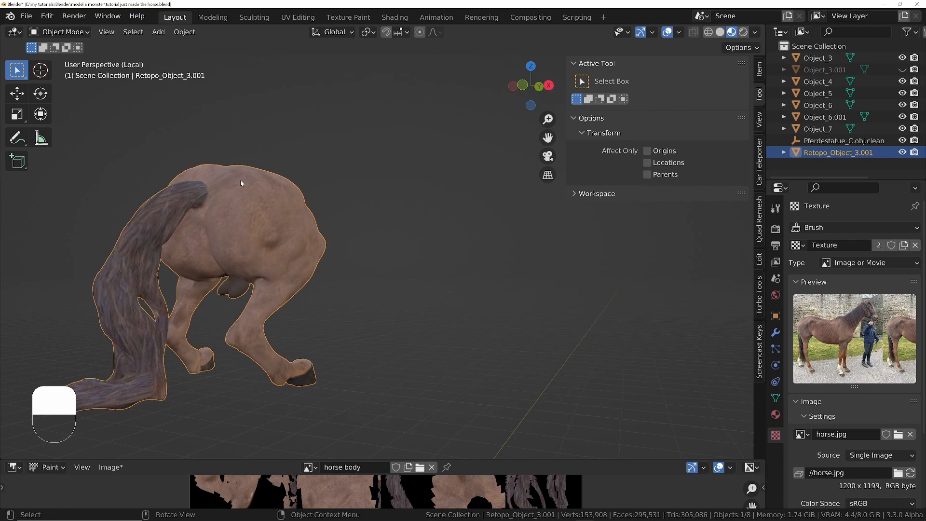
middle_drag(245, 220, 197, 217)
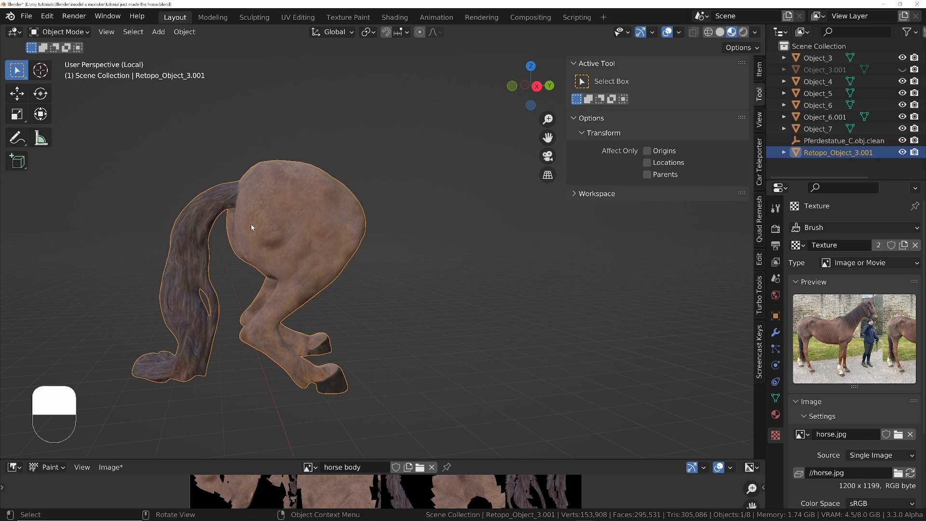
scroll(251, 226, up, 1)
middle_drag(218, 228, 263, 204)
middle_drag(169, 242, 184, 220)
middle_drag(403, 169, 357, 129)
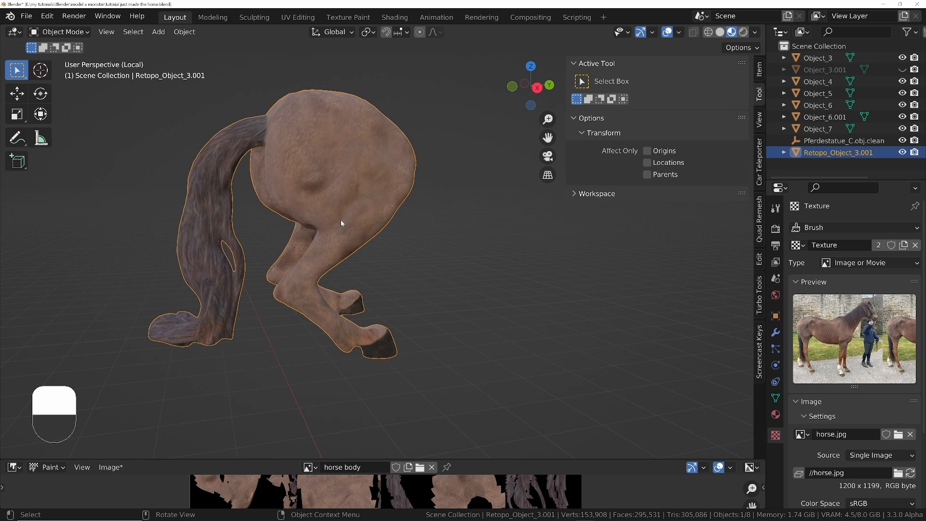
middle_drag(341, 223, 351, 219)
- Show the mesh's data properties and expand its Attributes and Color Attributes sections
key(Tab)
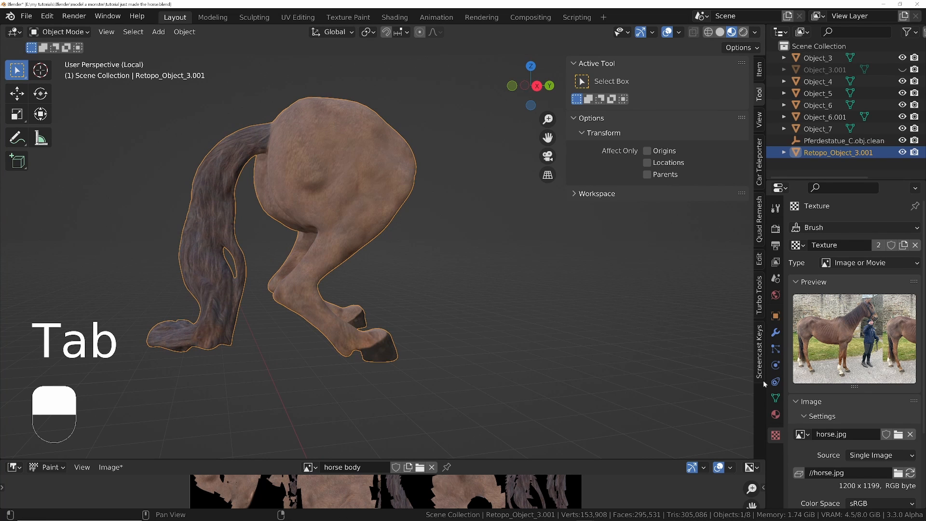
click(776, 398)
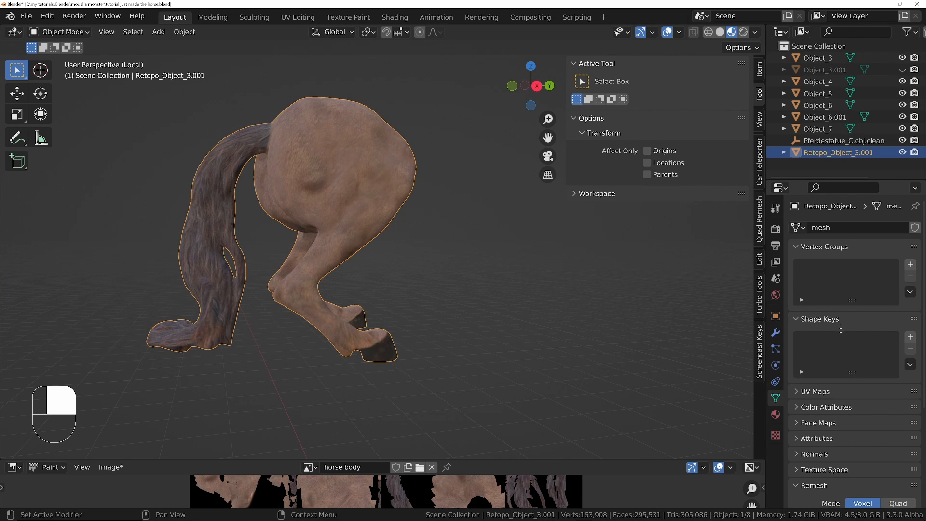
click(807, 407)
click(807, 407)
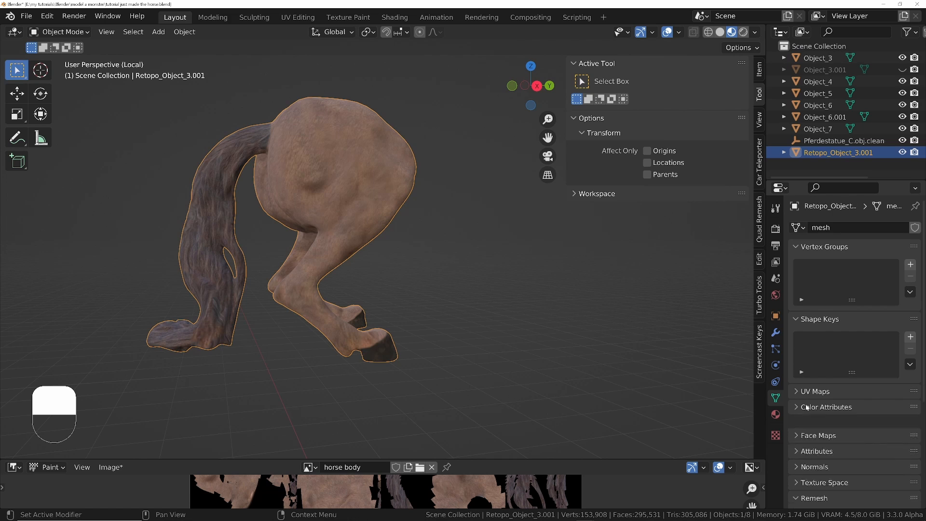
scroll(804, 410, down, 2)
click(803, 411)
scroll(808, 405, down, 3)
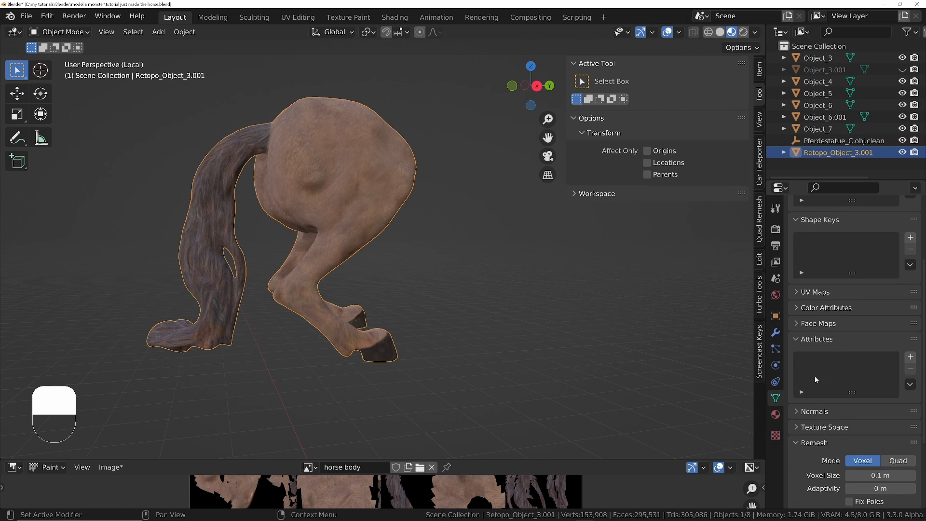
click(799, 306)
- Switch the horse body to Vertex Paint mode
middle_drag(348, 230, 305, 189)
key(Tab)
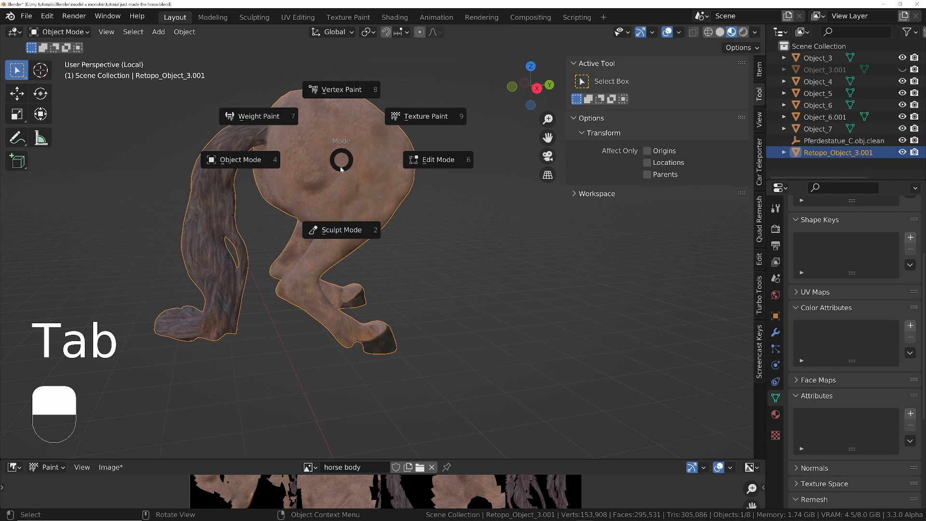
click(344, 92)
- Set the viewport to Solid shading with its color source set to Attribute
click(680, 34)
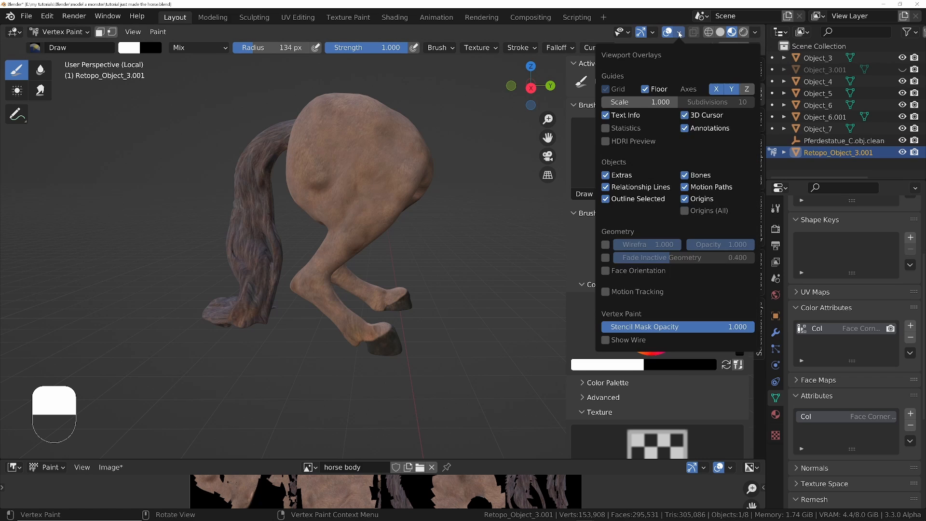
click(755, 32)
click(720, 32)
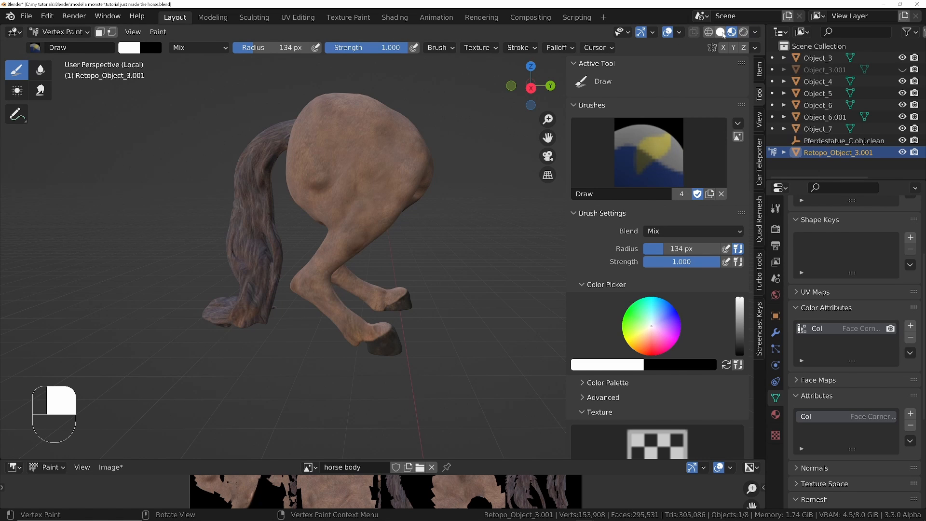
click(755, 32)
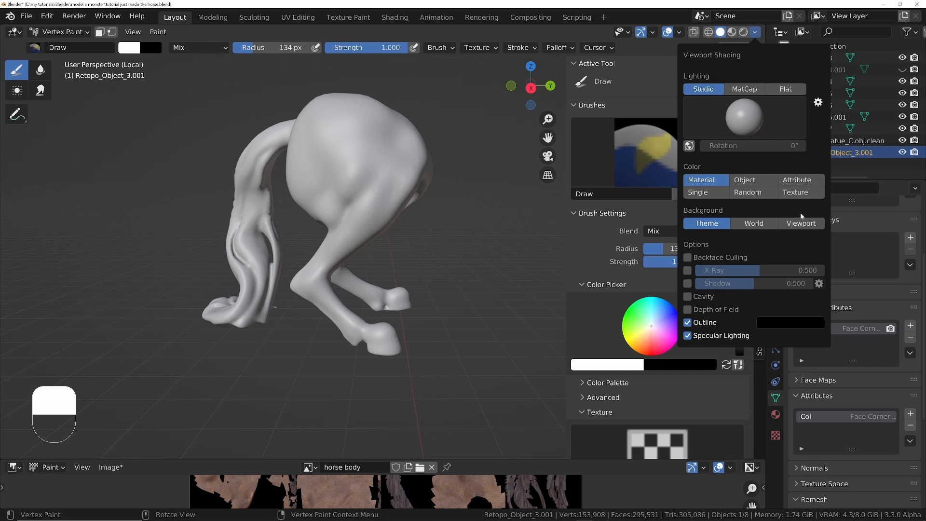
click(799, 186)
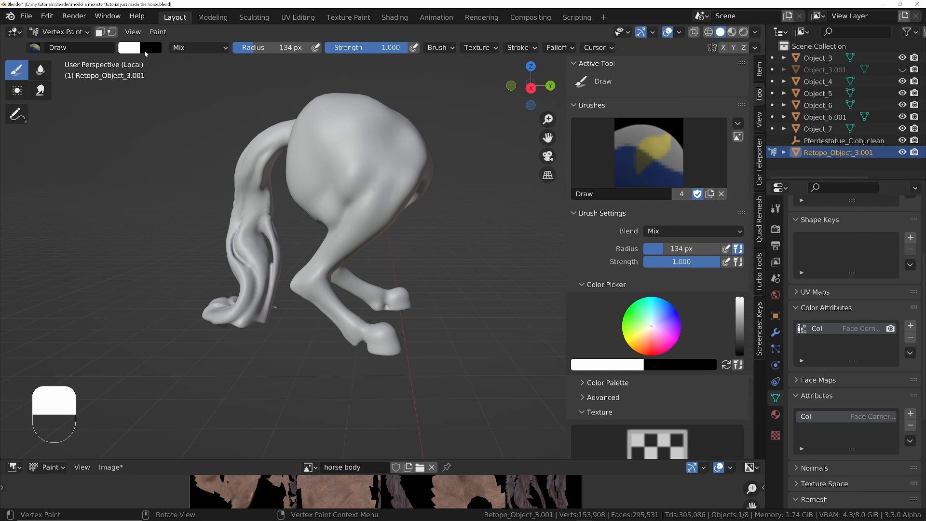
- Darken the vertex paint color to grey and paint a test stroke across the horse's flank
click(147, 48)
click(133, 49)
click(220, 118)
drag(323, 128, 392, 191)
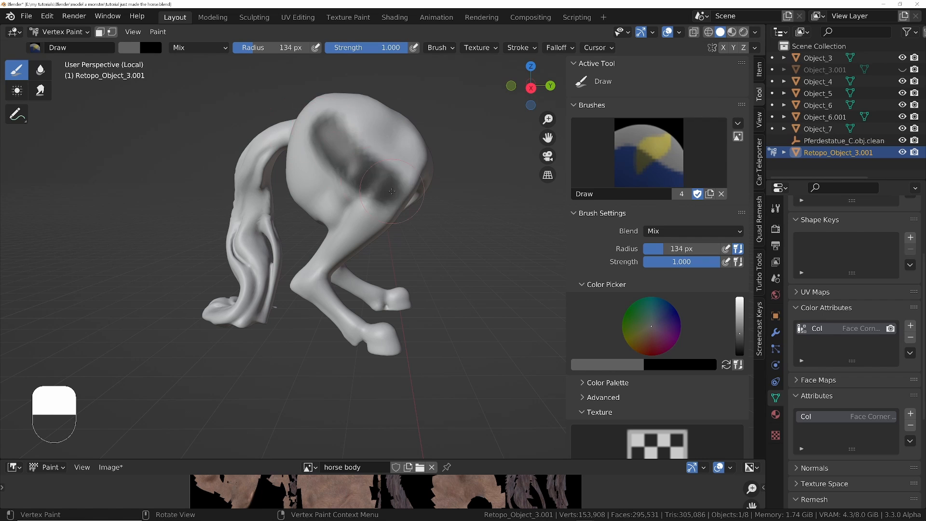
middle_drag(377, 174, 369, 173)
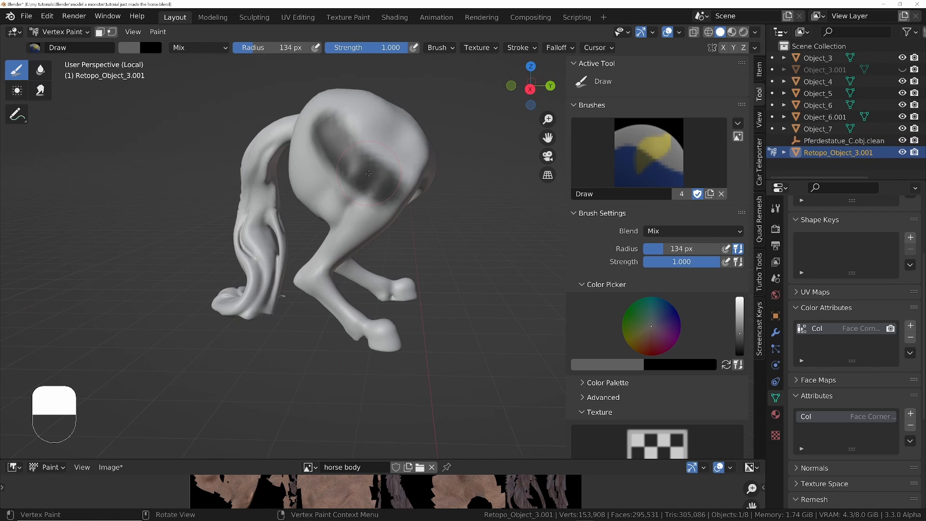
- Rename the mesh's color attribute to hooves
double_click(818, 332)
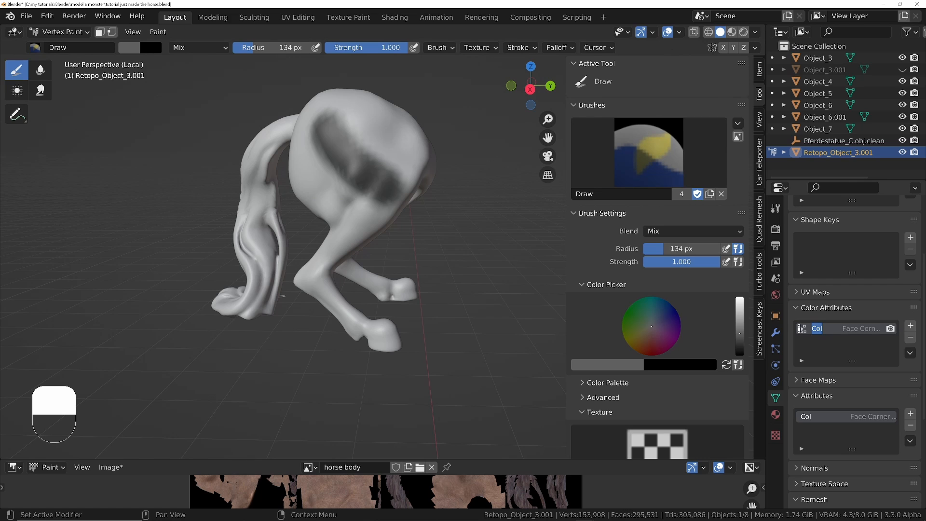
text(hooves)
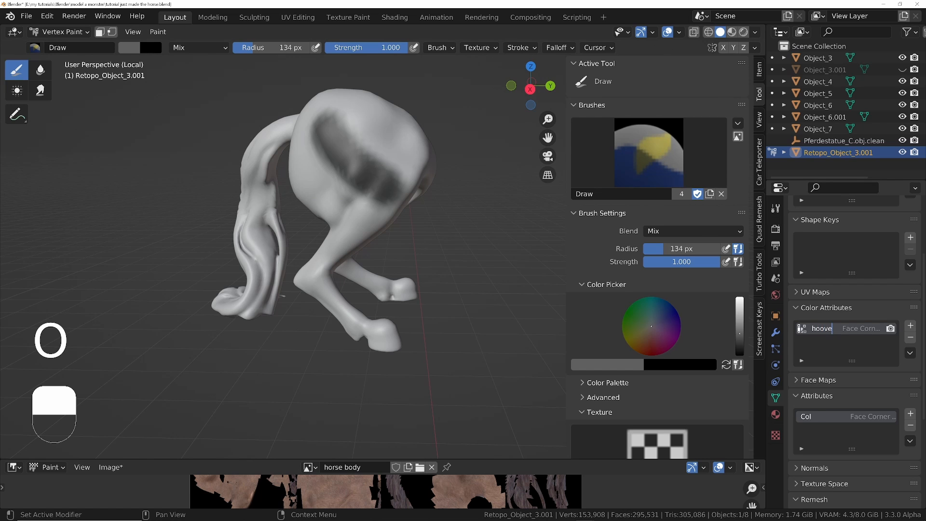
key(Return)
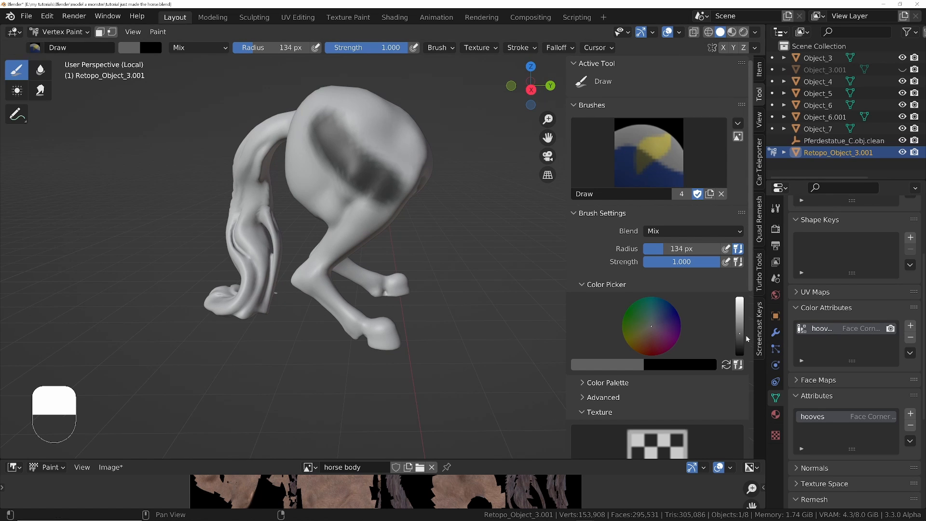
- Set the vertex paint color to white, paint over the grey stroke on the flank, and return to Object Mode
drag(741, 334, 740, 292)
mouse_move(329, 137)
mouse_down()
mouse_move(345, 155)
mouse_move(354, 122)
mouse_move(321, 116)
mouse_move(342, 192)
mouse_up()
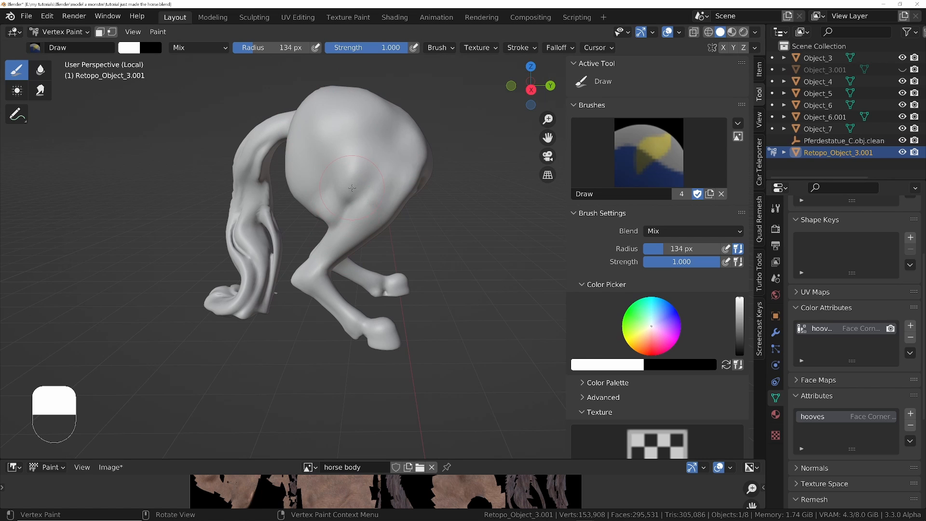
key(Tab)
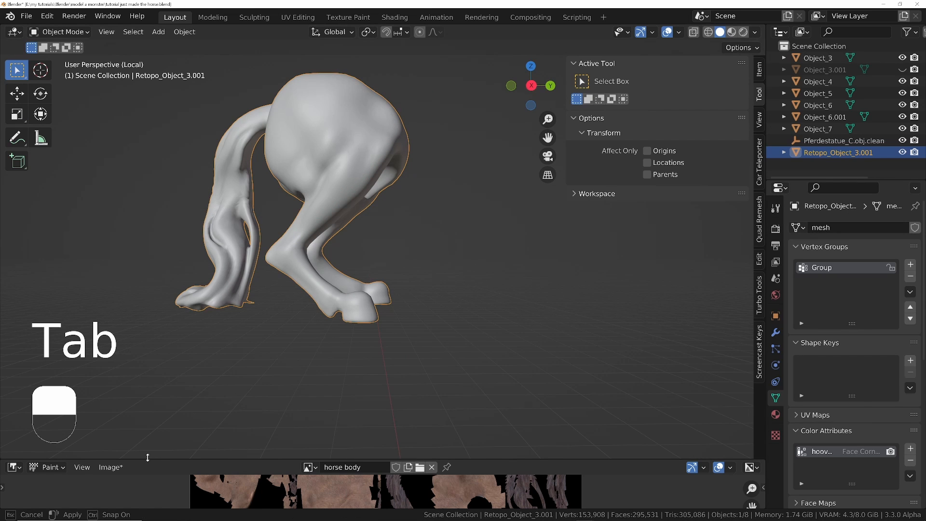
- Enlarge the area below the 3D viewport and turn it into a Shader Editor
mouse_move(146, 458)
mouse_down()
mouse_move(116, 269)
mouse_move(87, 252)
mouse_up()
click(14, 258)
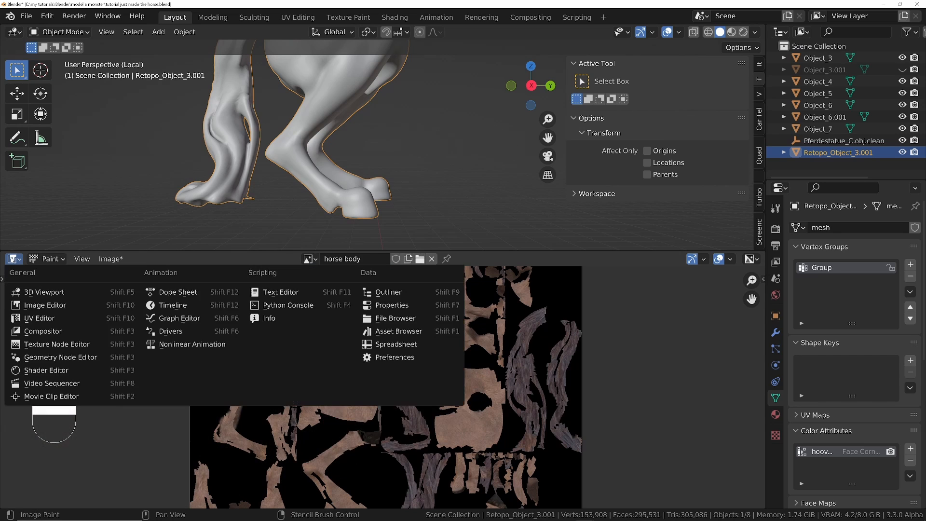
click(47, 370)
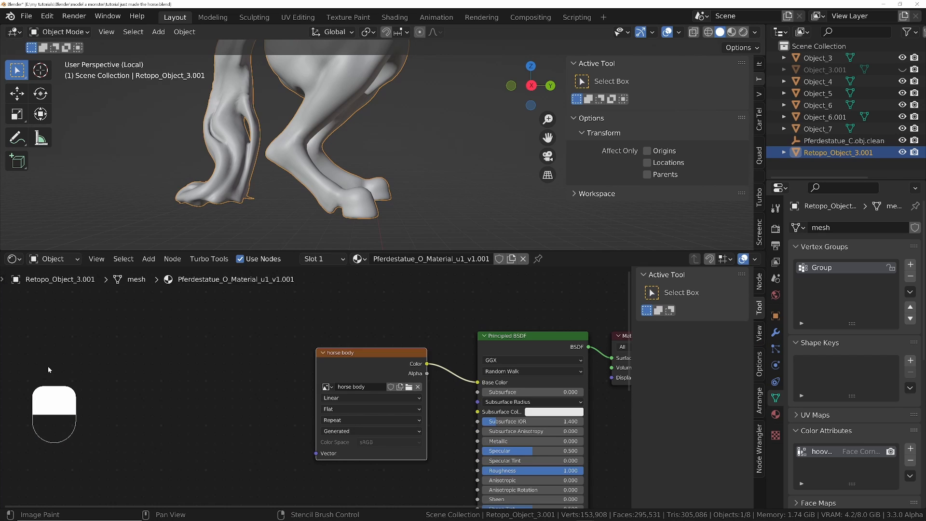
- Add an Attribute node to the horse material, placed above the horse body image texture
key(shift+a)
text(atti)
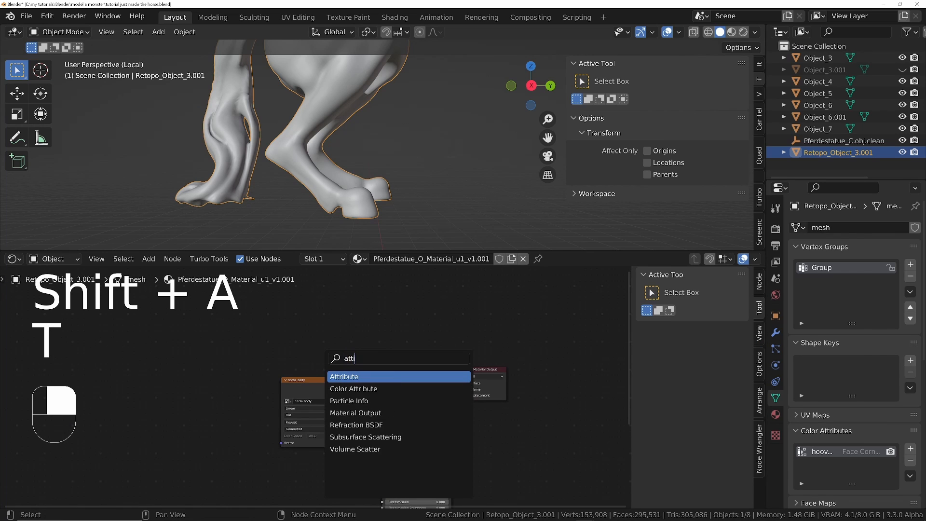
key(Return)
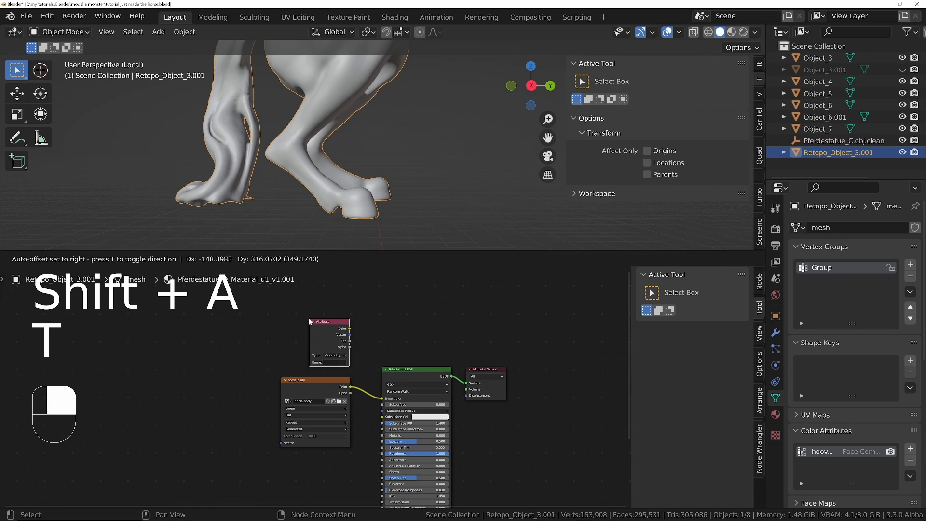
click(308, 318)
- Keep the Attribute node's type as Geometry and set its name to hooves
click(328, 362)
click(332, 356)
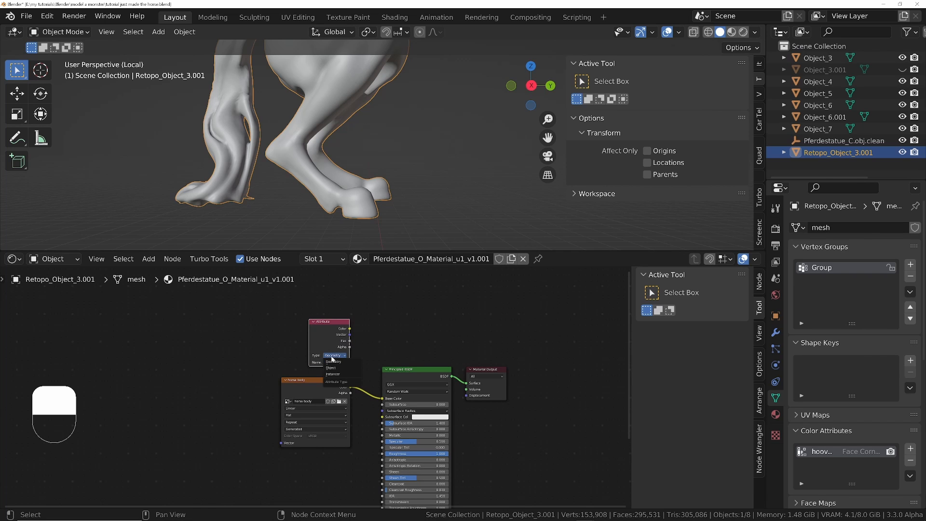
click(331, 361)
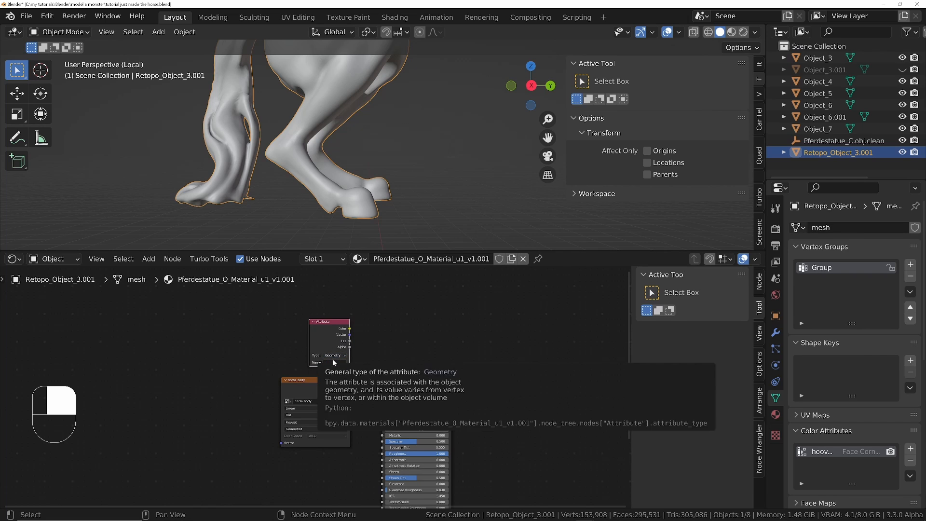
scroll(331, 359, up, 3)
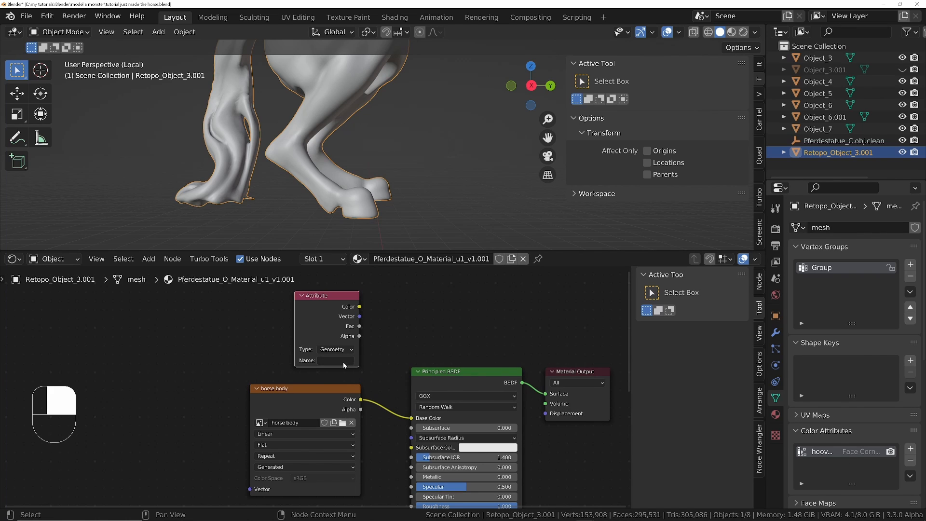
click(344, 363)
text(hooves)
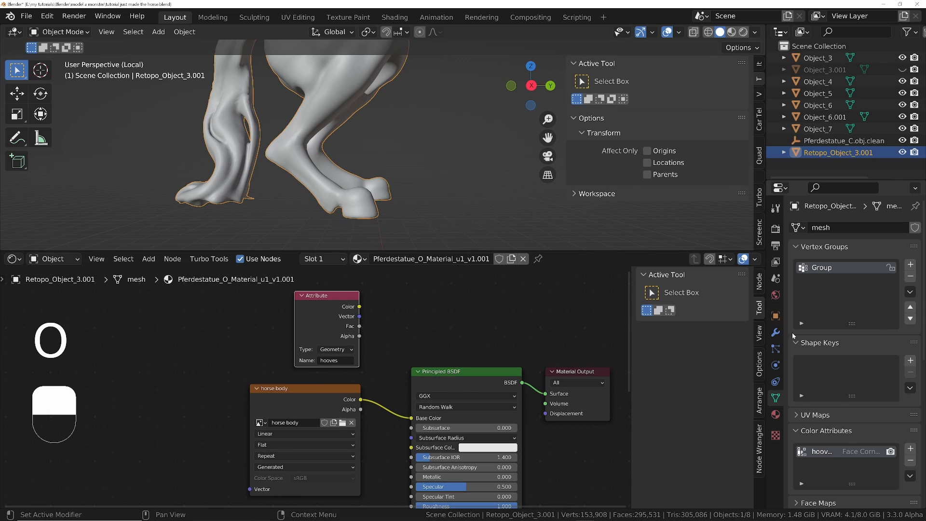
- Widen the properties area, preview the Attribute node's color through a Viewer node, and switch the viewport to Material Preview shading
drag(766, 331, 677, 331)
drag(276, 298, 255, 304)
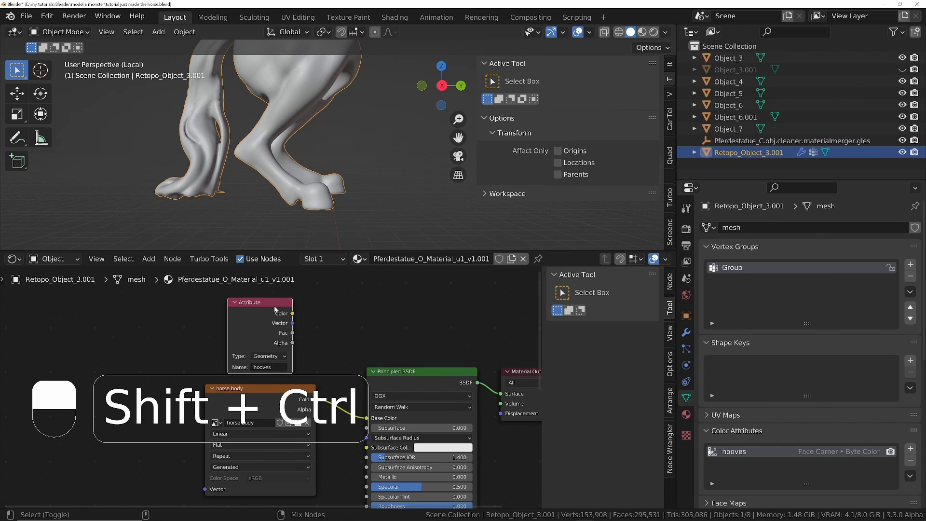
ctrl+shift+click(282, 322)
middle_drag(282, 322, 110, 345)
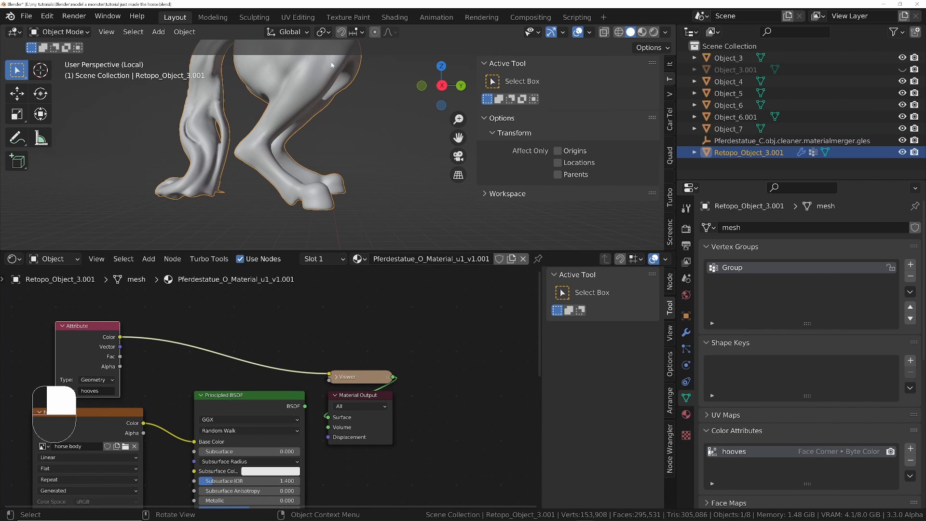
click(642, 32)
mouse_move(340, 154)
ctrl+middle_down()
mouse_move(336, 132)
mouse_move(318, 138)
ctrl+middle_up()
- Enter Vertex Paint mode, set the brush color to black, and paint over one of the horse's hind hooves
key(ctrl+Tab)
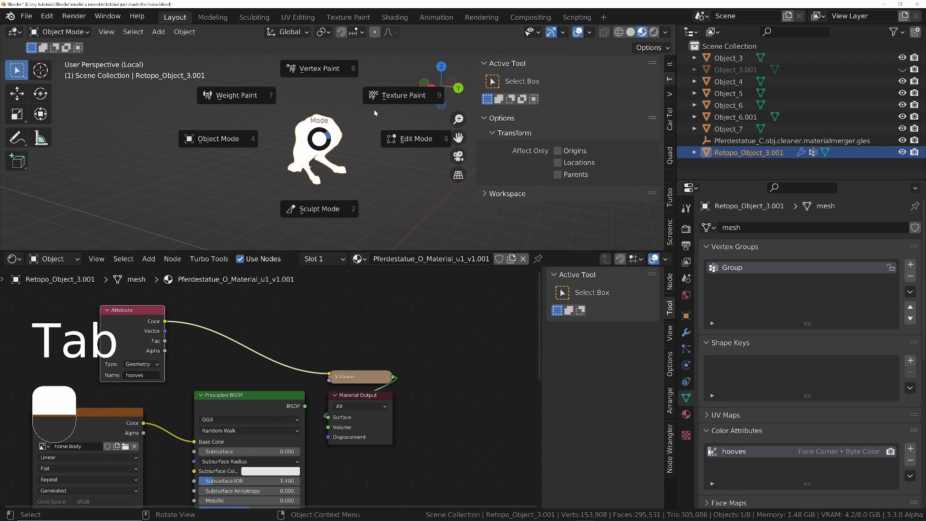
click(313, 73)
scroll(238, 120, up, 2)
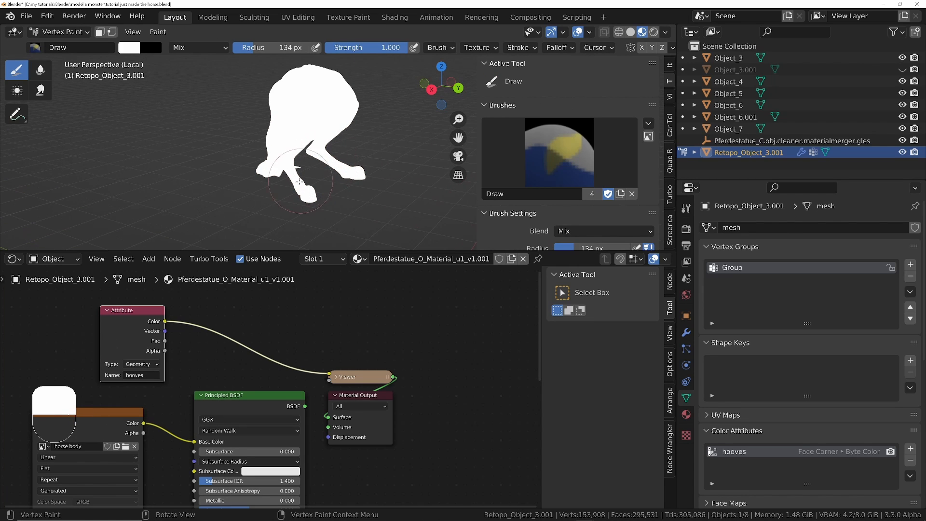
click(129, 47)
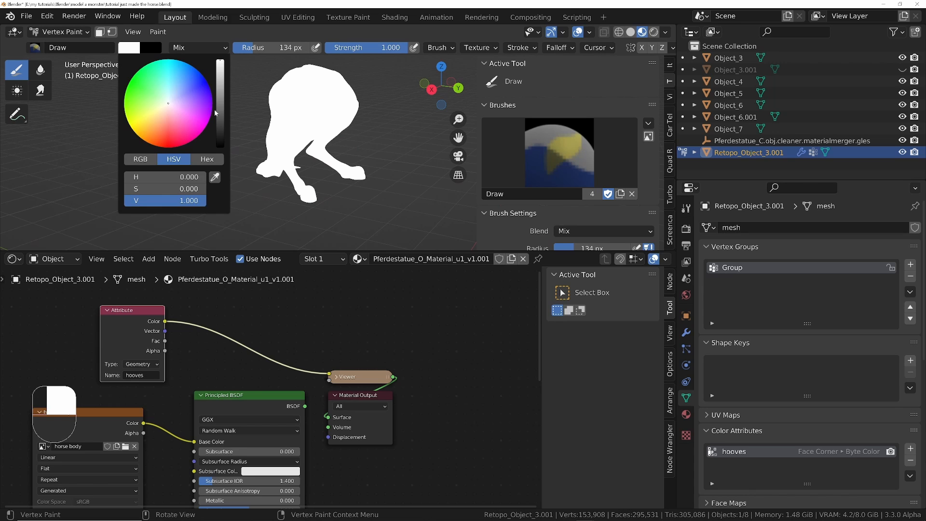
drag(217, 109, 220, 146)
drag(298, 183, 316, 194)
mouse_move(316, 194)
middle_down()
mouse_move(327, 196)
mouse_move(314, 199)
middle_up()
drag(317, 200, 331, 206)
middle_drag(321, 211, 469, 189)
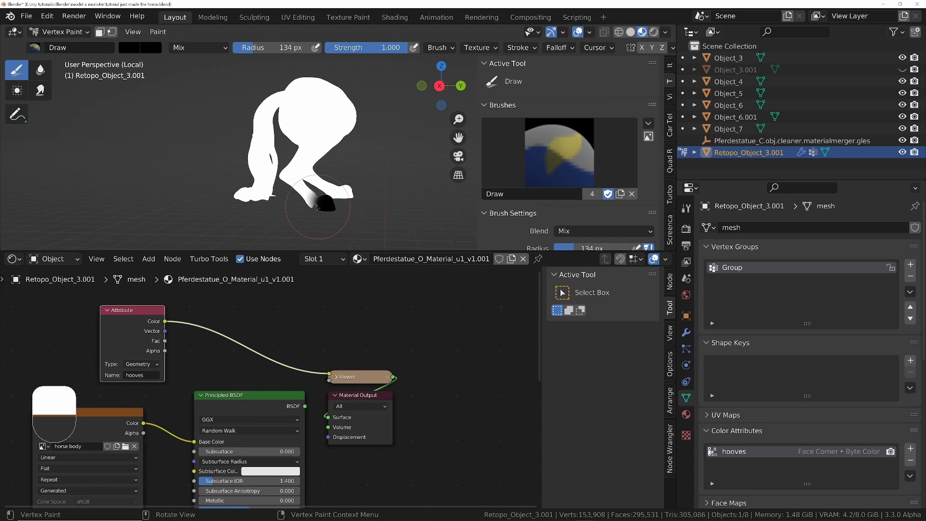
- Compare the full material with the hooves attribute preview, and paint the other side of the hoof black
ctrl+shift+click(265, 394)
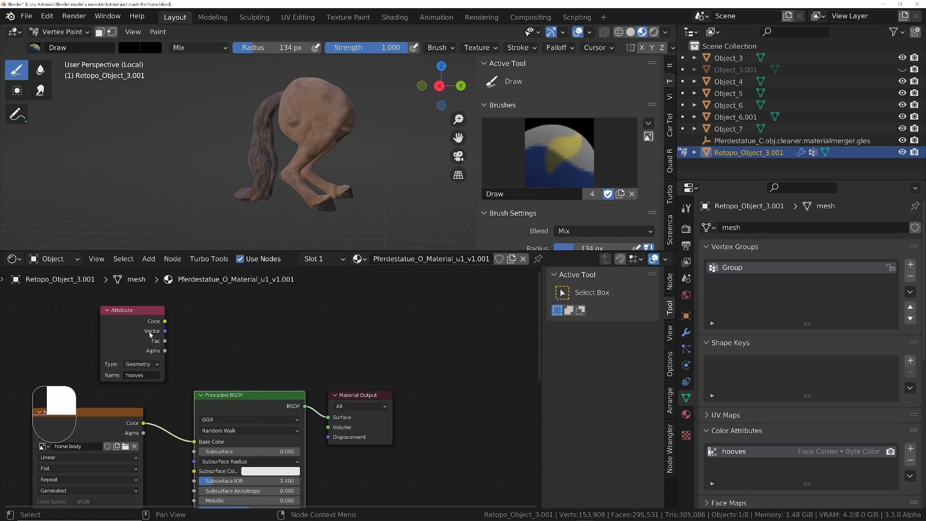
ctrl+shift+click(136, 314)
mouse_move(311, 194)
middle_down()
mouse_move(325, 201)
mouse_move(200, 196)
middle_up()
scroll(326, 201, up, 7)
shift+middle_drag(372, 212, 381, 145)
middle_drag(386, 145, 359, 145)
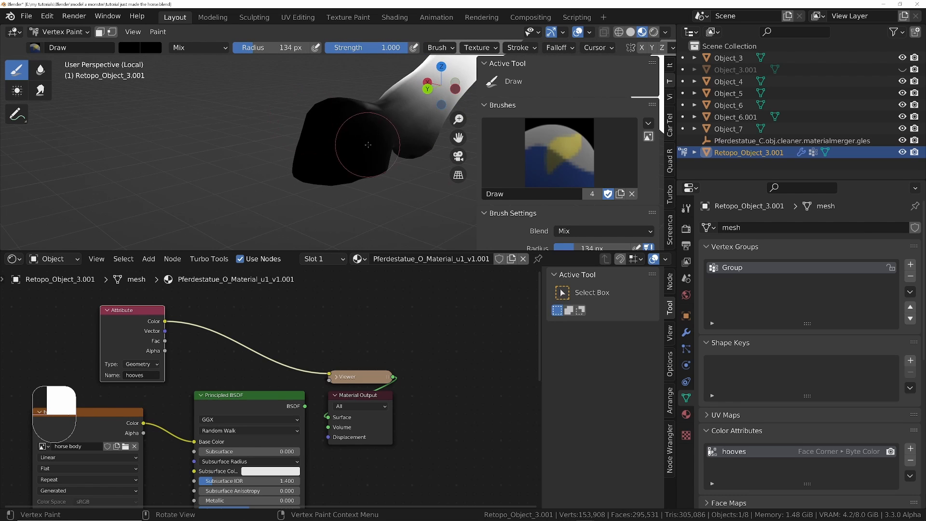
mouse_move(375, 142)
mouse_down()
mouse_move(336, 150)
mouse_move(366, 122)
mouse_move(333, 120)
mouse_move(323, 163)
mouse_move(331, 161)
mouse_move(320, 135)
mouse_up()
middle_drag(338, 137, 543, 145)
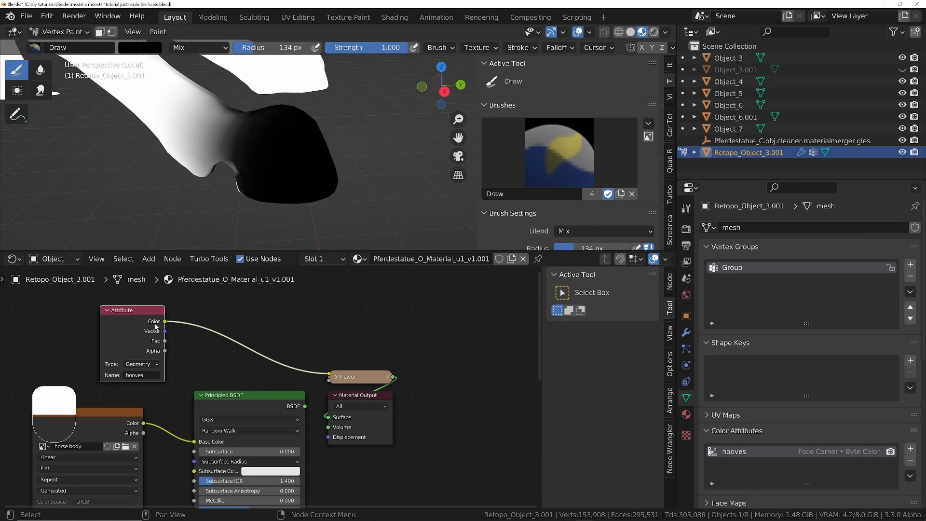
- Move the Material Output node farther from the shader and reconnect the Principled BSDF to its surface
middle_drag(363, 403, 373, 391)
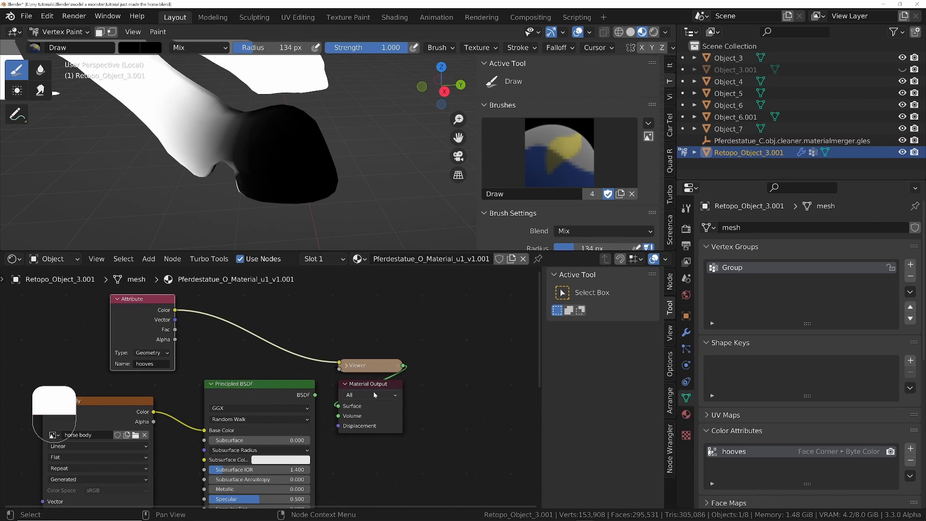
drag(369, 386, 509, 376)
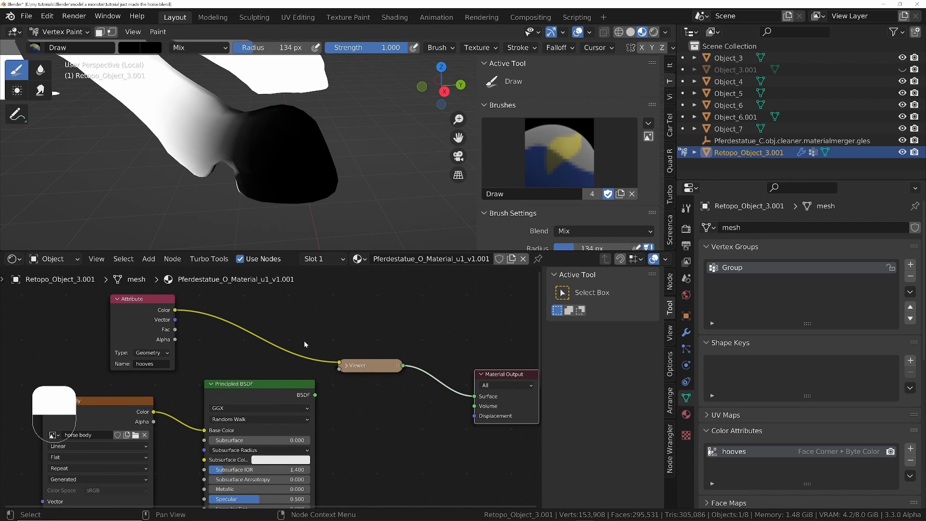
ctrl+shift+click(304, 384)
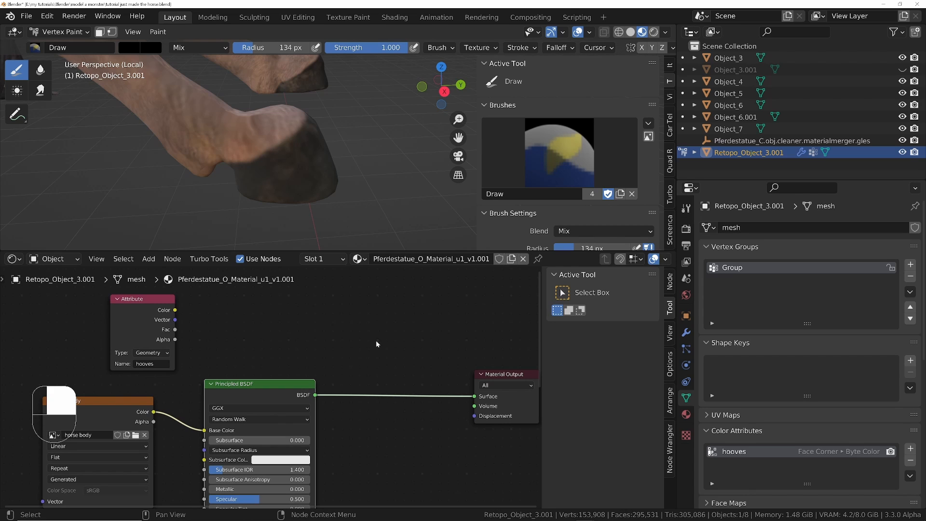
- Insert a MixRGB node between the horse body texture and the Principled BSDF's base color, and move the Attribute node near it
key(shift+a)
text(mix)
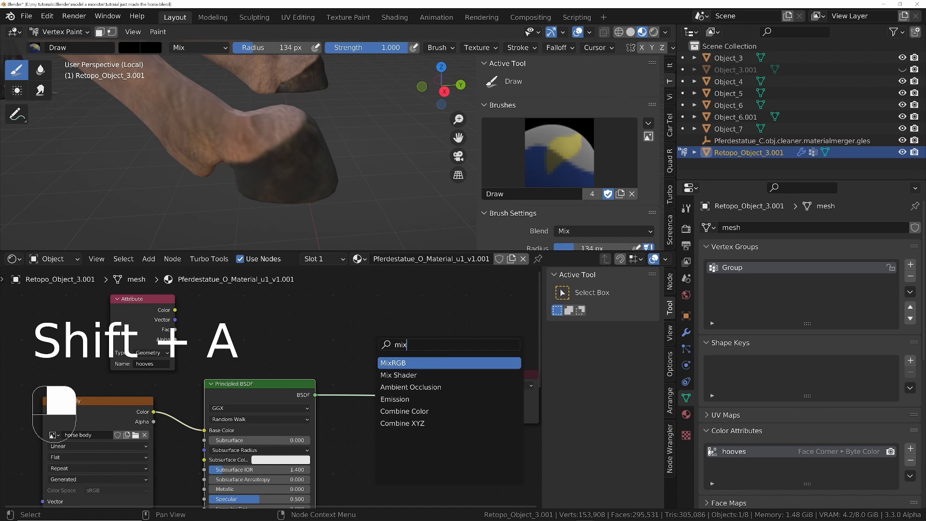
key(Return)
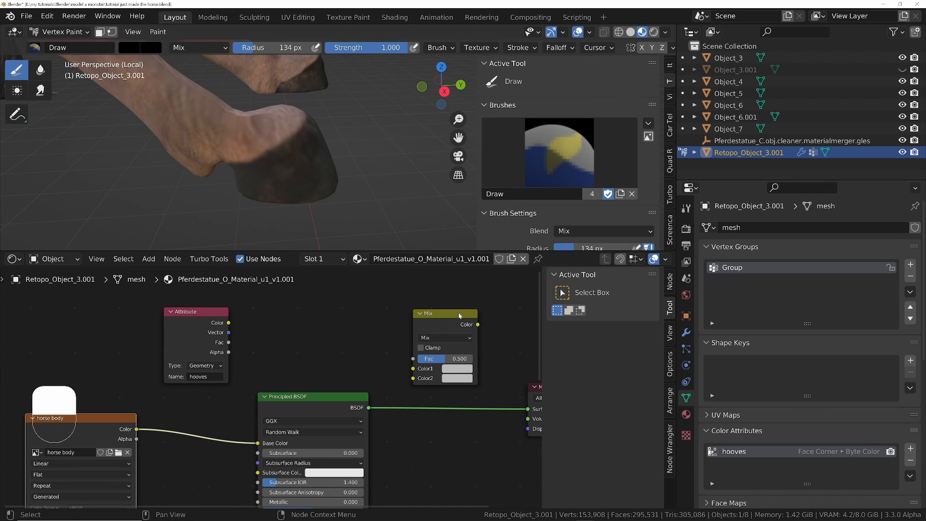
drag(459, 316, 237, 394)
drag(304, 308, 271, 312)
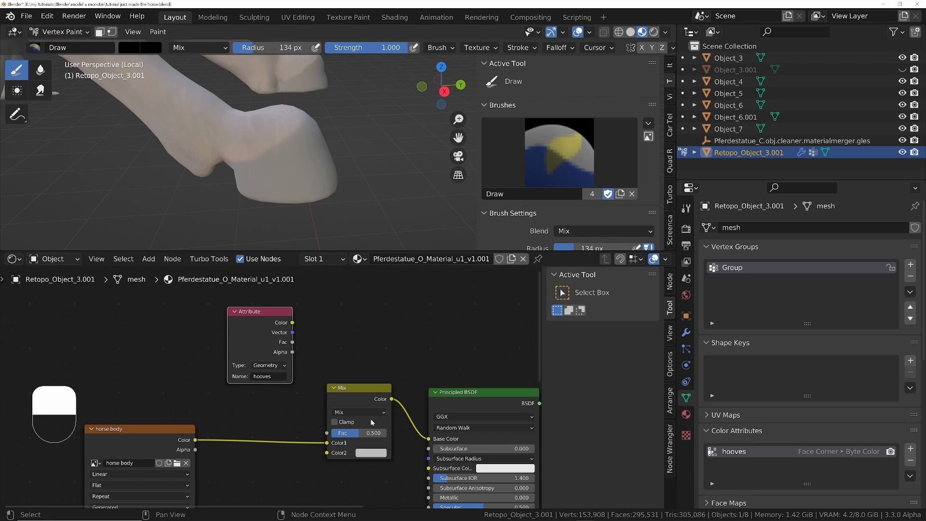
- Set the Mix node's Color2 to red and drive its Fac with the hooves attribute's Fac output
click(376, 453)
click(383, 366)
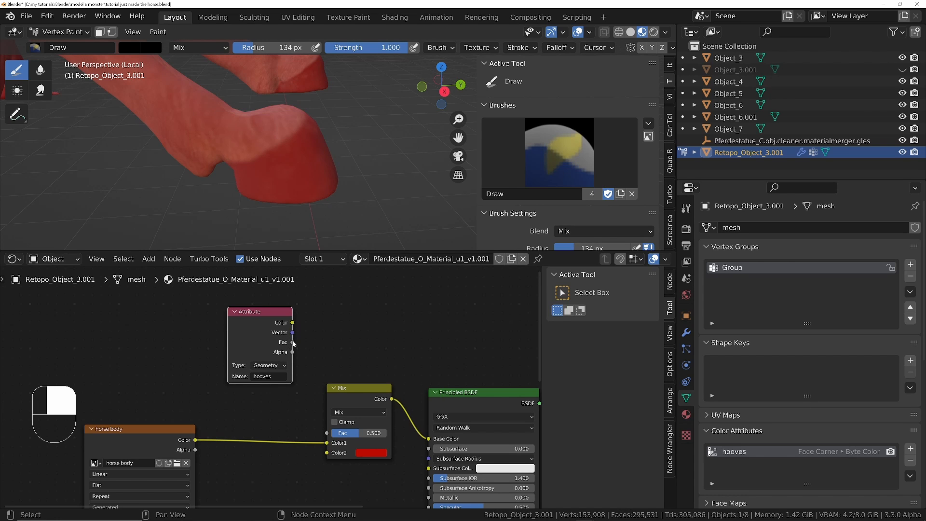
drag(293, 343, 327, 433)
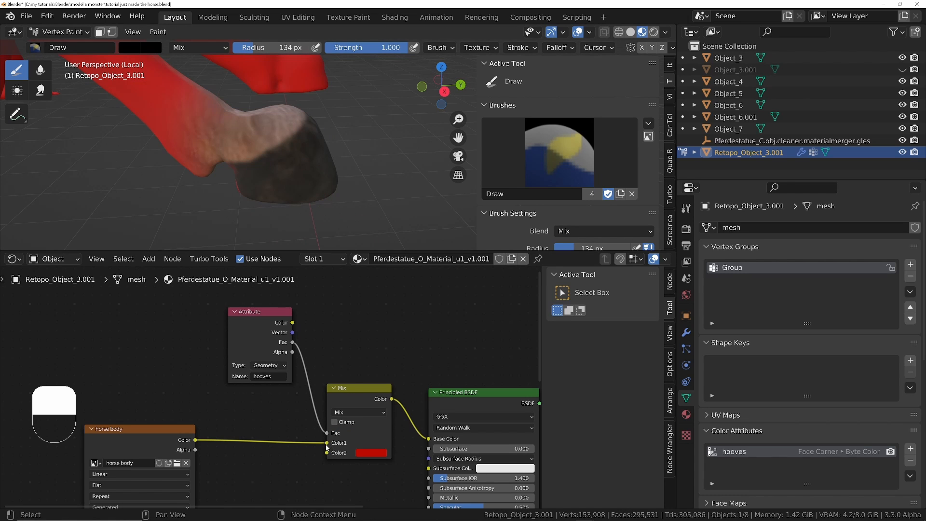
- Move the horse body texture link to the Mix node's Color2 and set Color1 to red
drag(328, 443, 328, 453)
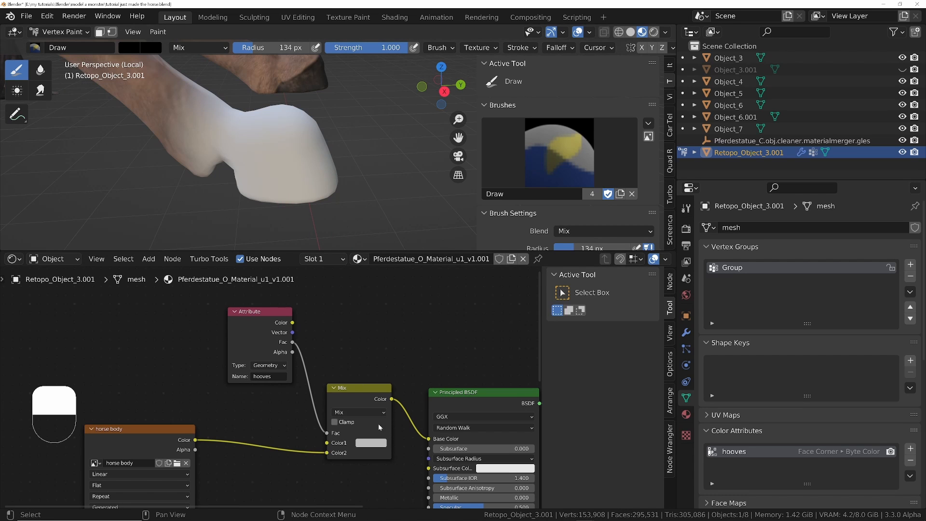
click(379, 446)
click(393, 380)
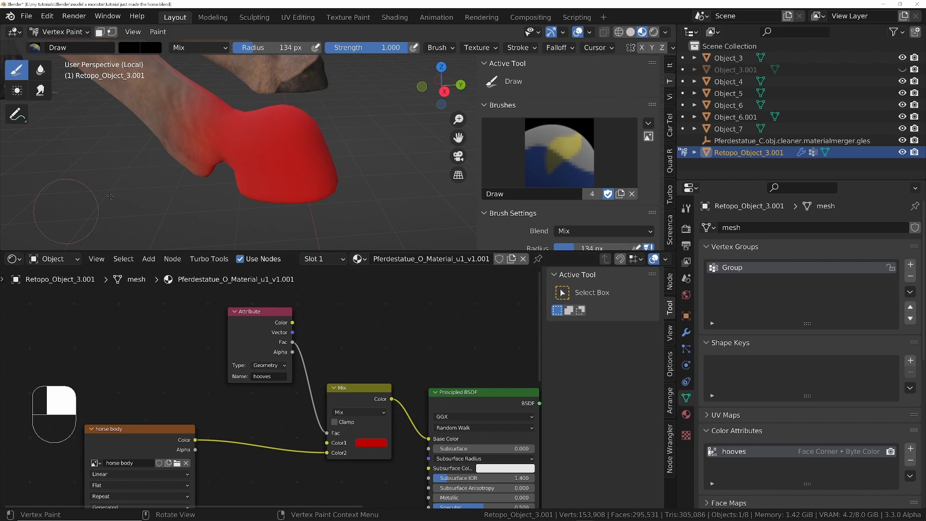
- Set the vertex paint color to white and paint the red mask away from the leg just above the hoof
middle_drag(288, 164, 130, 58)
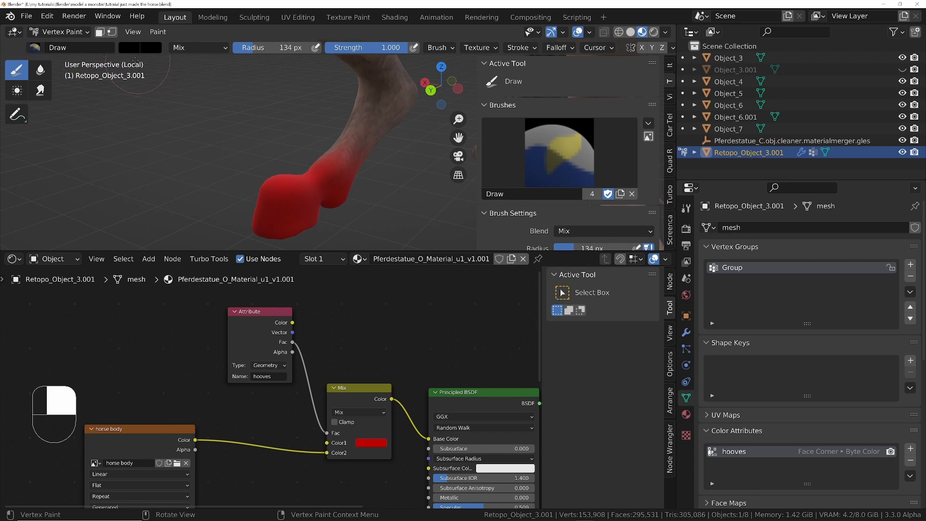
click(131, 48)
drag(220, 97, 220, 60)
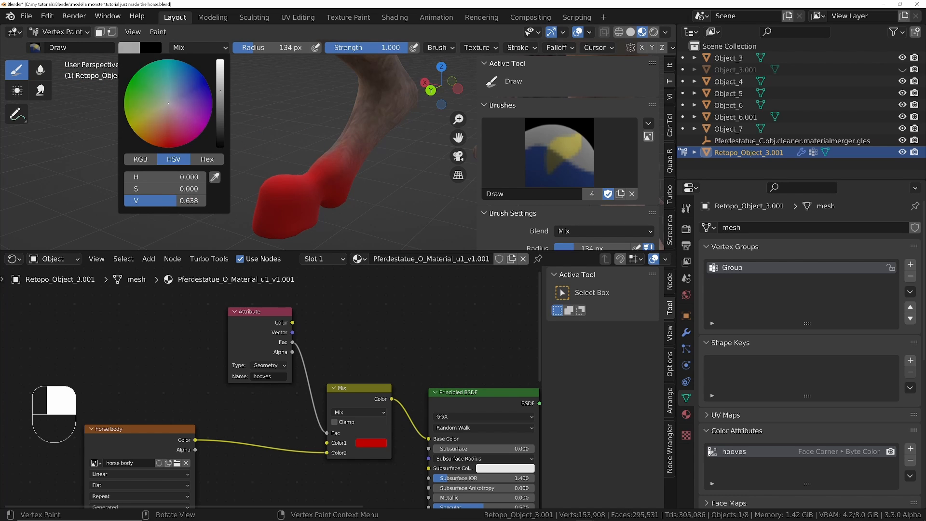
mouse_move(341, 159)
mouse_down()
mouse_move(318, 180)
mouse_move(323, 188)
mouse_move(331, 186)
mouse_move(291, 161)
mouse_up()
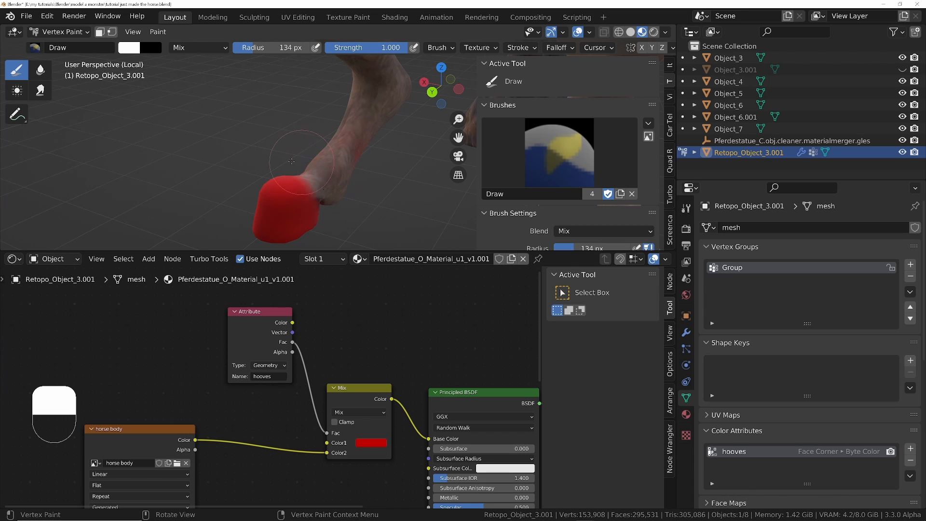
middle_drag(373, 120, 443, 161)
scroll(354, 192, up, 3)
middle_drag(355, 192, 381, 173)
drag(388, 174, 376, 185)
- Reduce the brush radius to 47 px, refine the mask along the hoof's upper edge, and set the paint color to full white
key(f)
middle_drag(376, 186, 231, 154)
key(s)
drag(231, 210, 227, 203)
mouse_move(227, 202)
ctrl+middle_down()
mouse_move(232, 154)
mouse_move(261, 196)
ctrl+middle_up()
scroll(118, 161, down, 4)
mouse_move(117, 160)
middle_down()
mouse_move(229, 140)
mouse_move(159, 160)
middle_up()
key(f)
click(202, 144)
click(128, 48)
drag(221, 139, 221, 63)
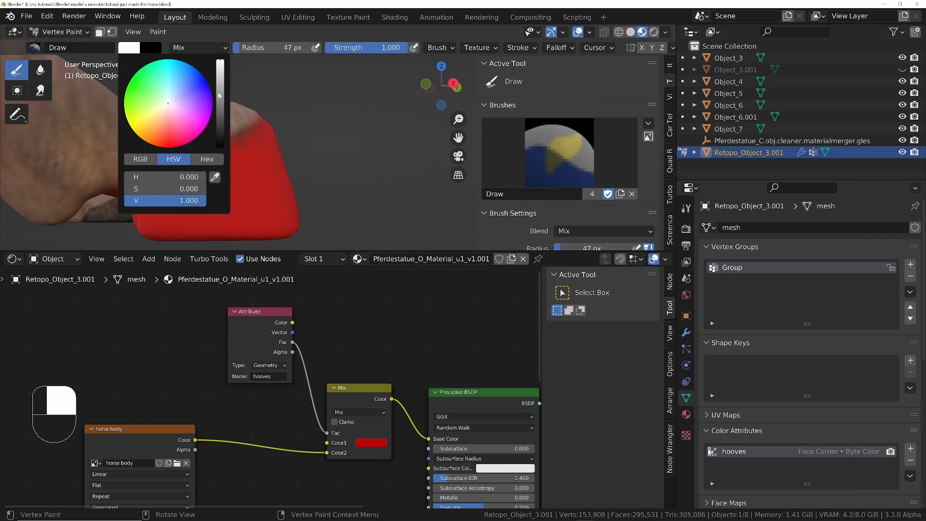
- Enter Edit Mode and examine the mesh faces along the painted boundary of the hoof
key(s)
ctrl+middle_drag(270, 126, 314, 174)
key(Tab)
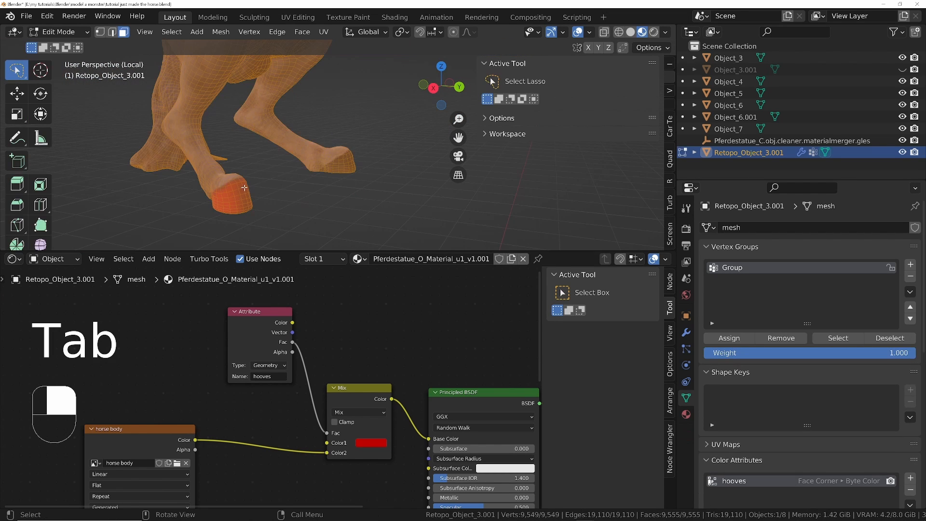
scroll(219, 179, up, 2)
middle_drag(219, 179, 232, 118)
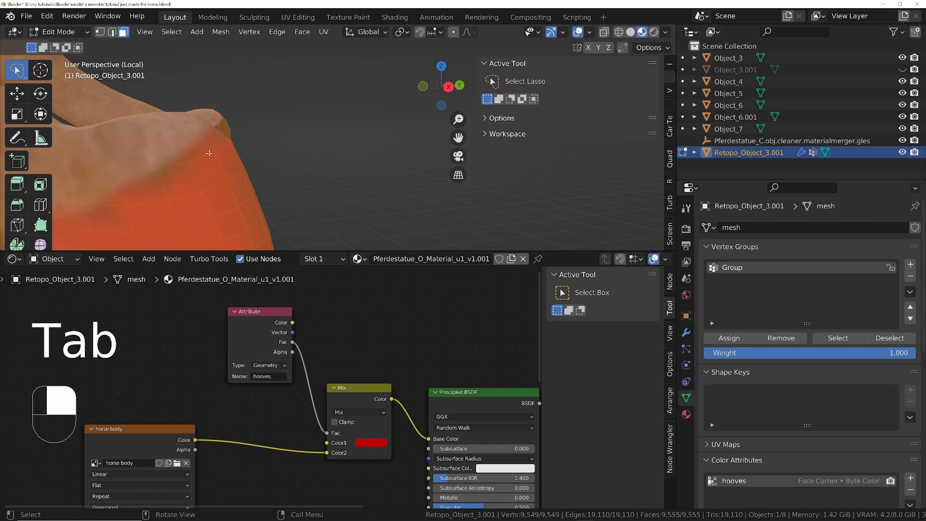
ctrl+middle_drag(160, 168, 186, 187)
shift+middle_drag(202, 172, 271, 144)
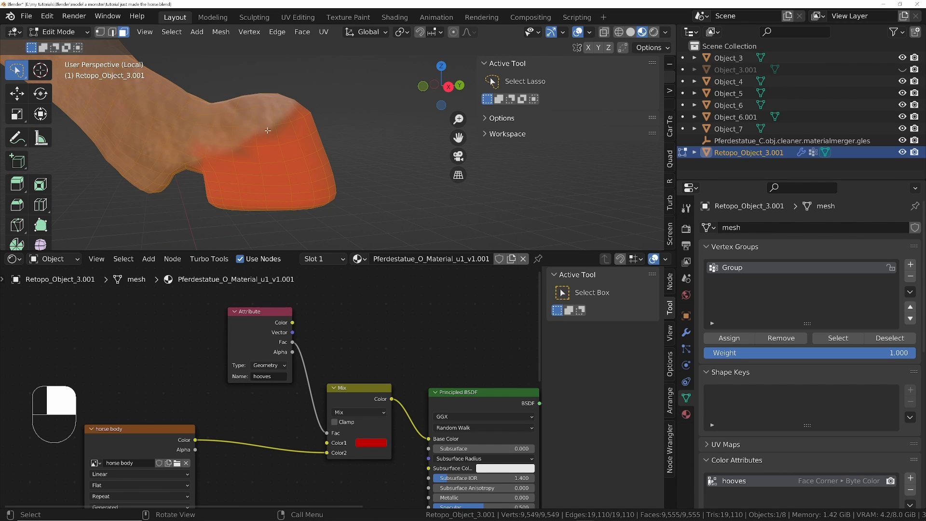
scroll(211, 164, up, 4)
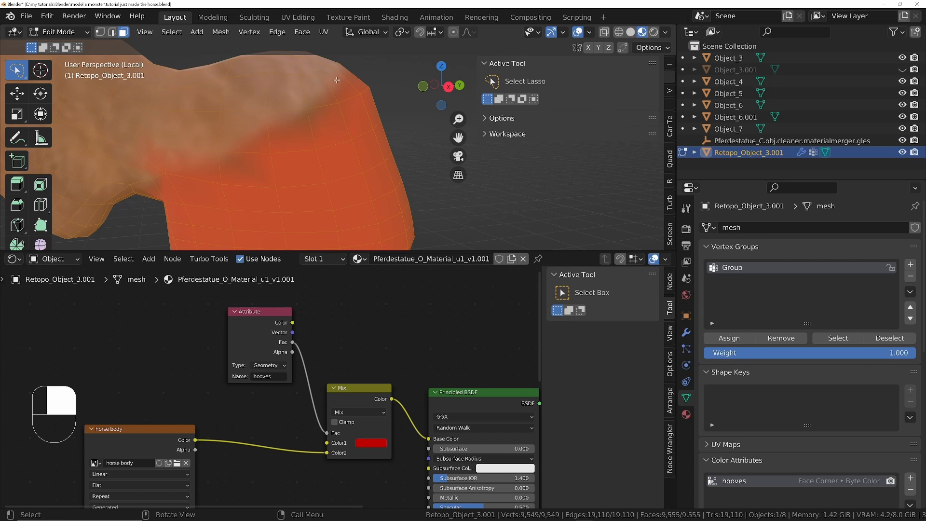
middle_drag(170, 183, 181, 183)
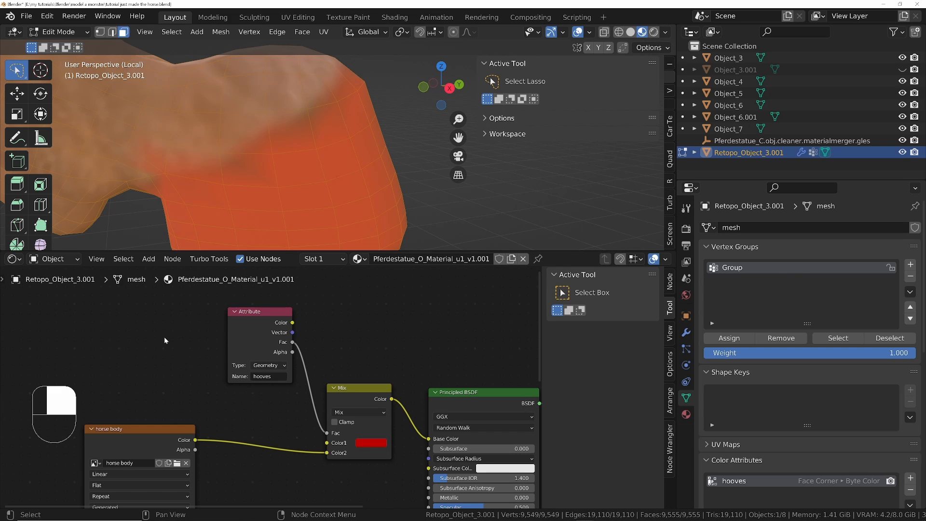
key(shift+a)
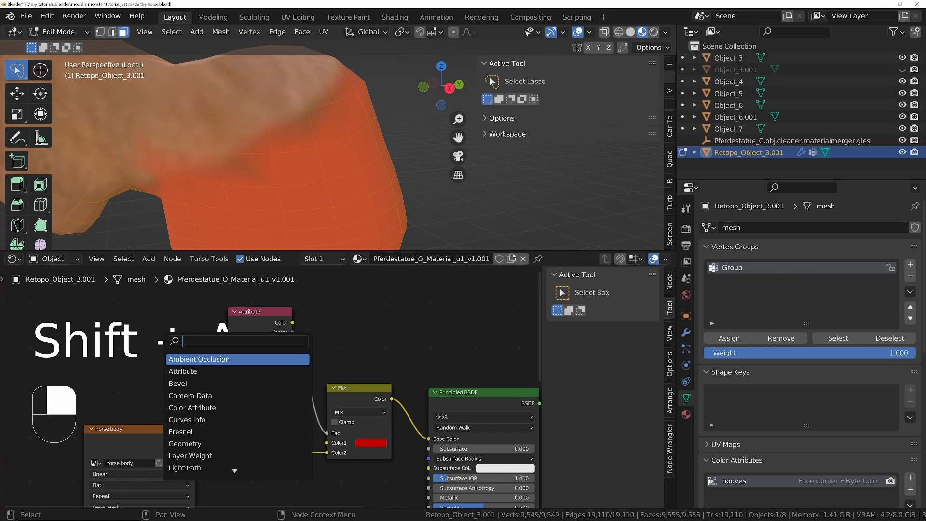
text(w)
key(BackSpace)
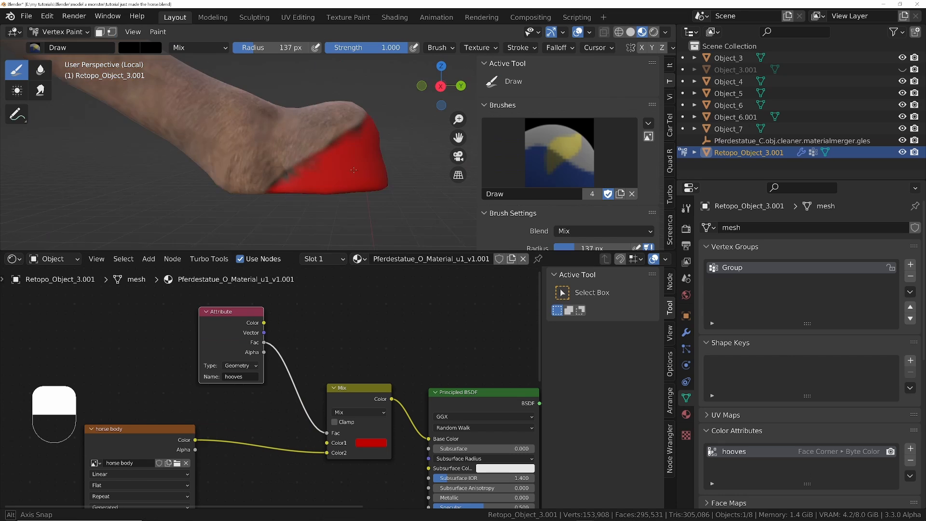
- Cut the link from the hooves Attribute node to the Mix node's Fac input and move the Attribute node aside
mouse_move(289, 173)
ctrl+middle_down()
mouse_move(299, 183)
mouse_move(334, 153)
mouse_move(332, 3)
ctrl+middle_up()
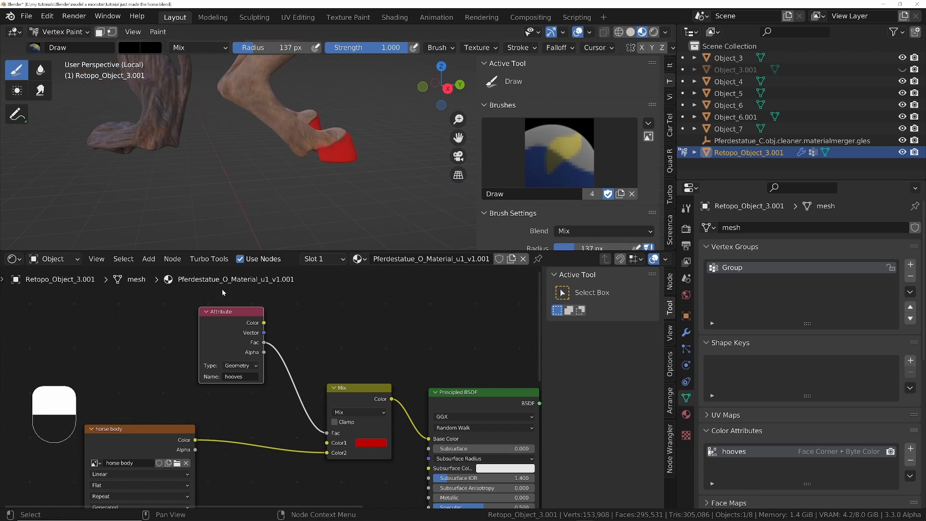
click(290, 363)
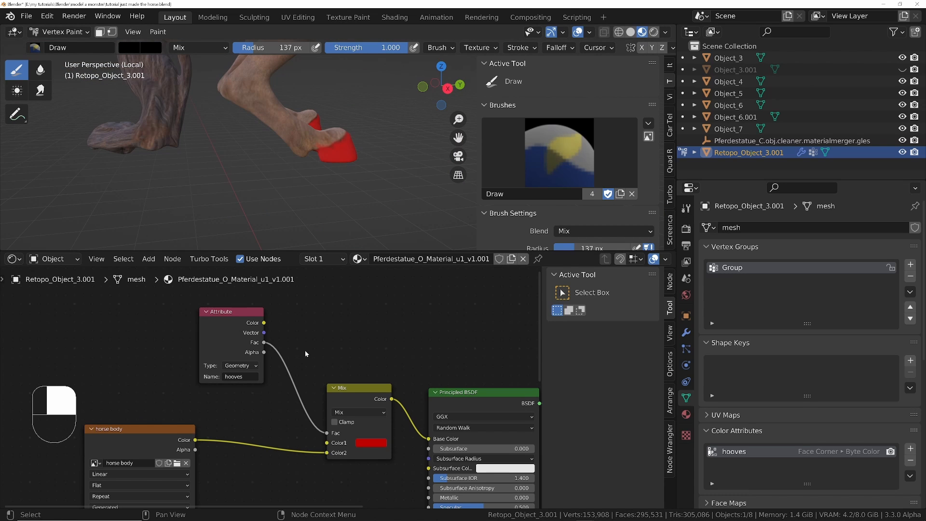
ctrl+right_drag(305, 350, 273, 378)
drag(250, 325, 393, 321)
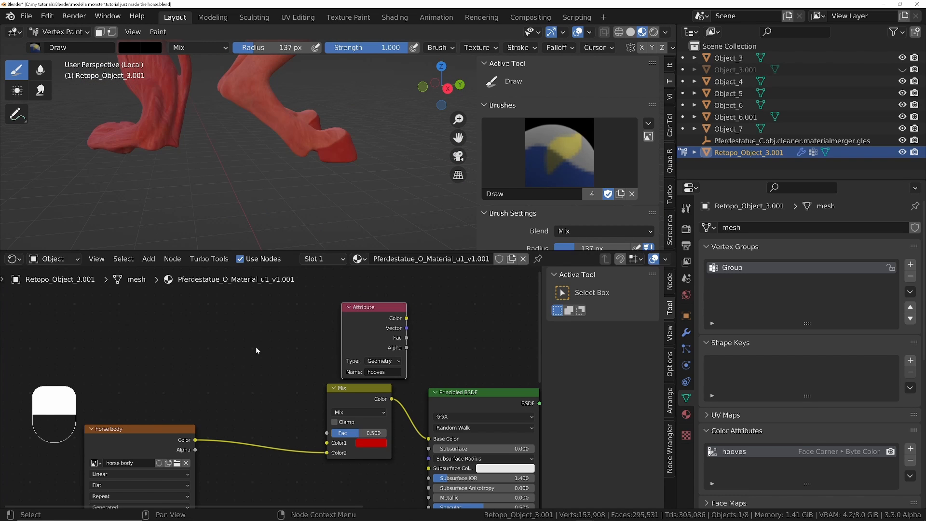
click(268, 362)
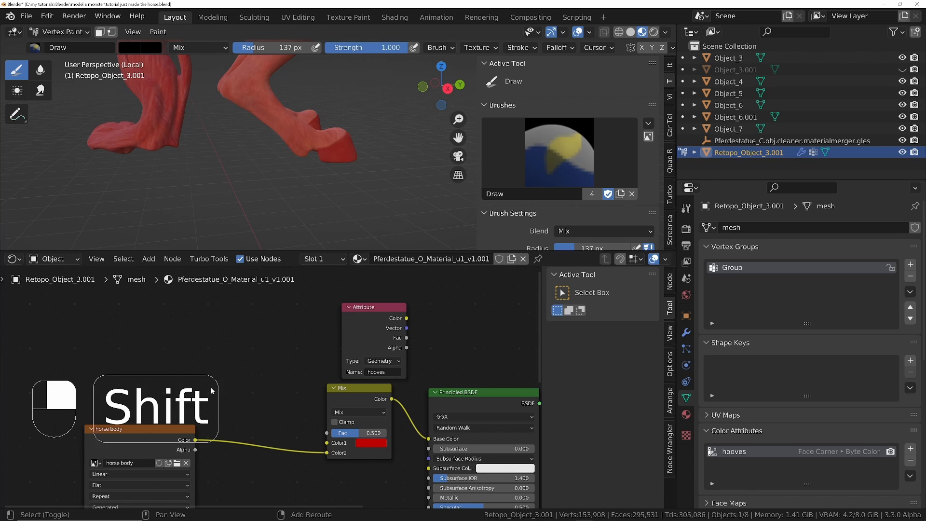
- Add an Image Texture node and create a blank 4096 x 4096 px image in it named "hoove mask"
key(shift+a)
text(image)
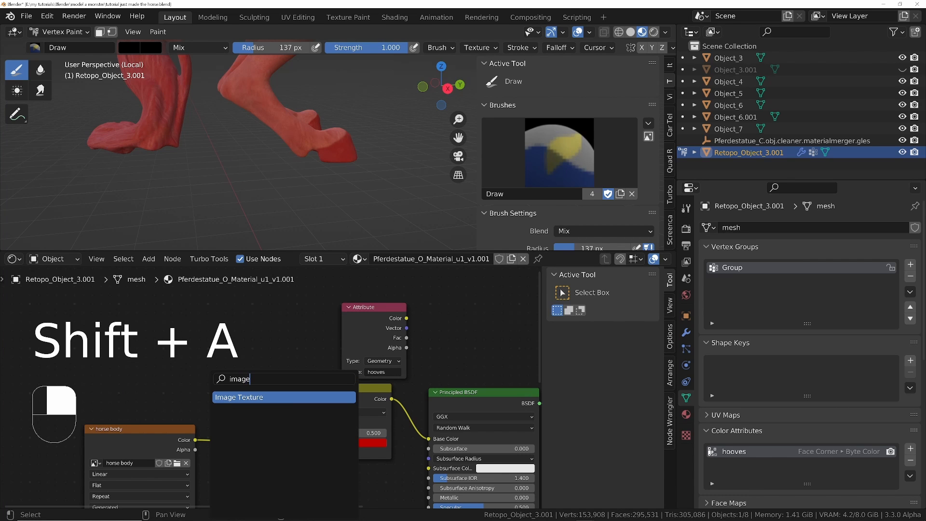
key(Return)
click(176, 317)
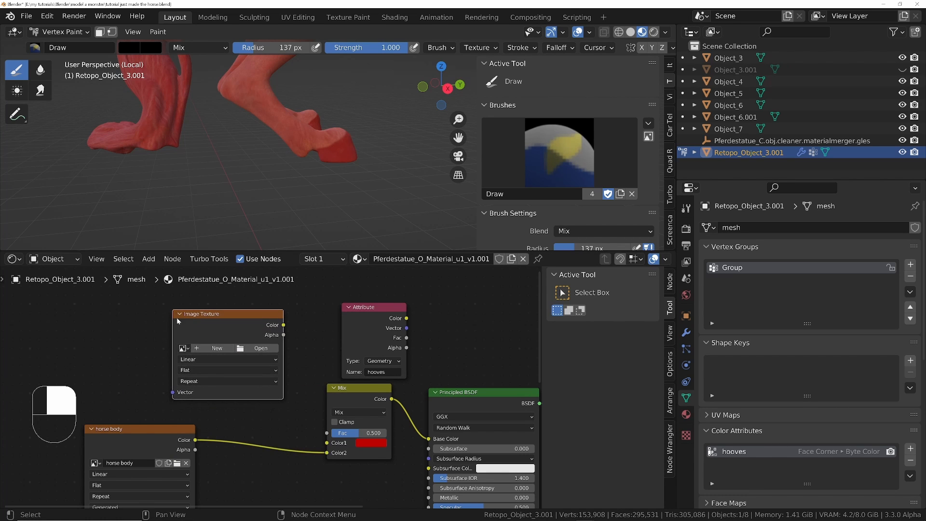
click(212, 347)
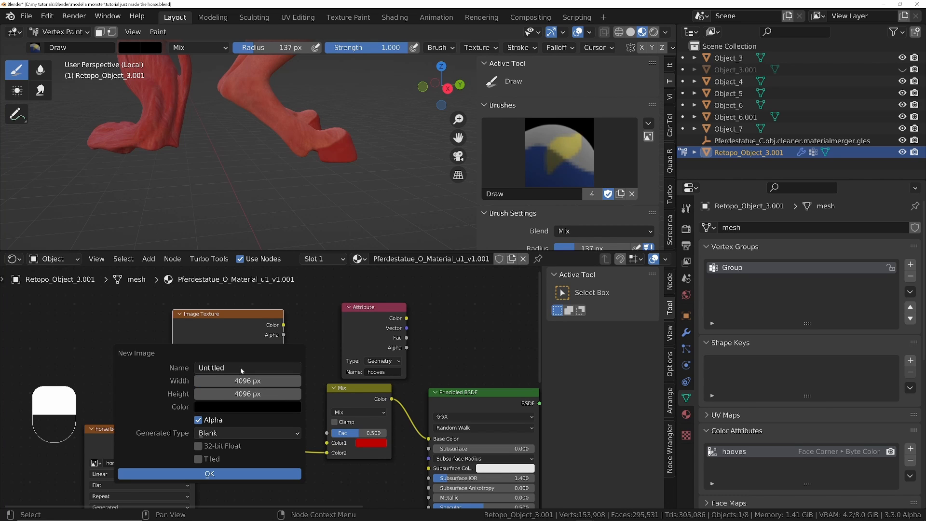
click(215, 368)
text(hoove mask)
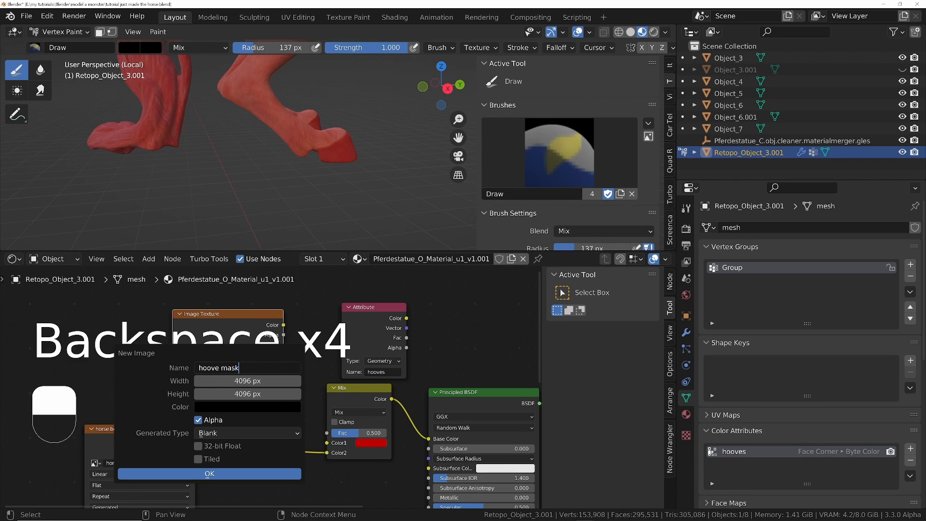
click(210, 473)
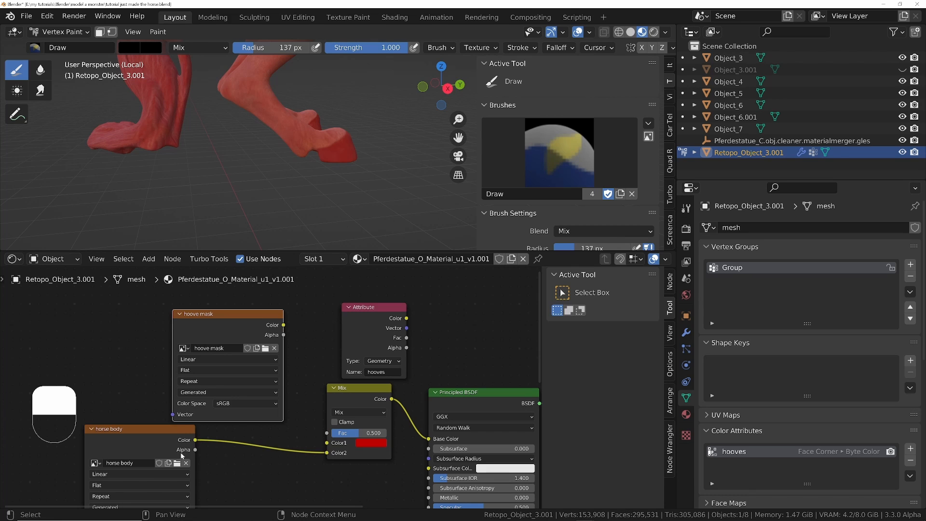
- Hide the node editor's sidebar, split the node editor area vertically and turn the new area into an Image Editor
middle_drag(175, 438, 194, 402)
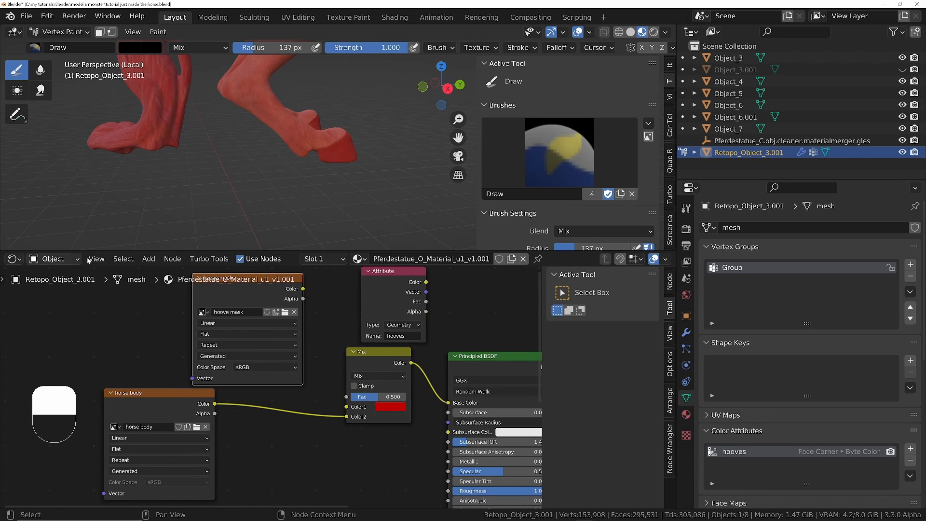
key(n)
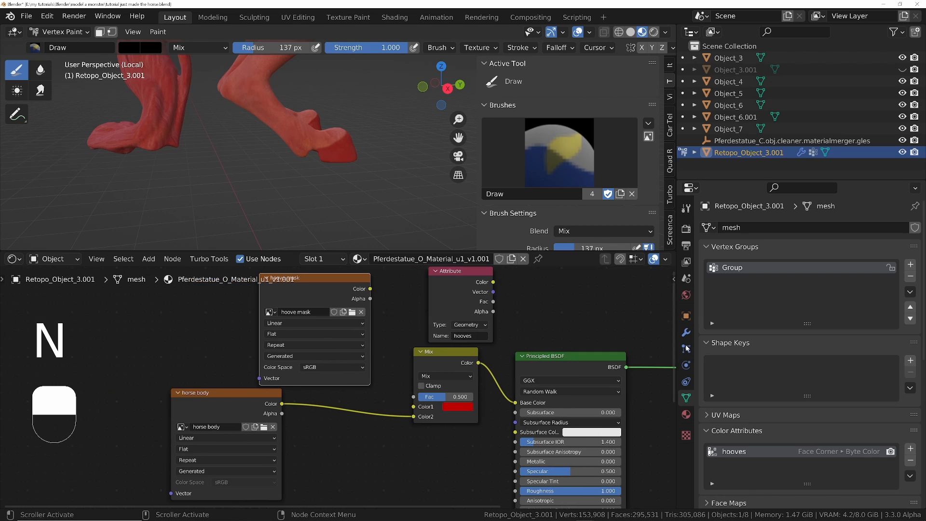
drag(674, 254, 391, 259)
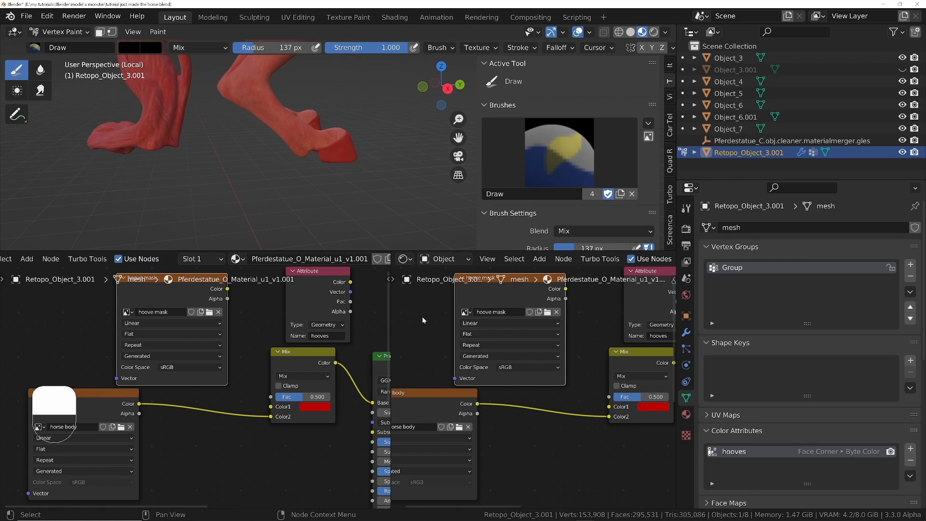
click(404, 259)
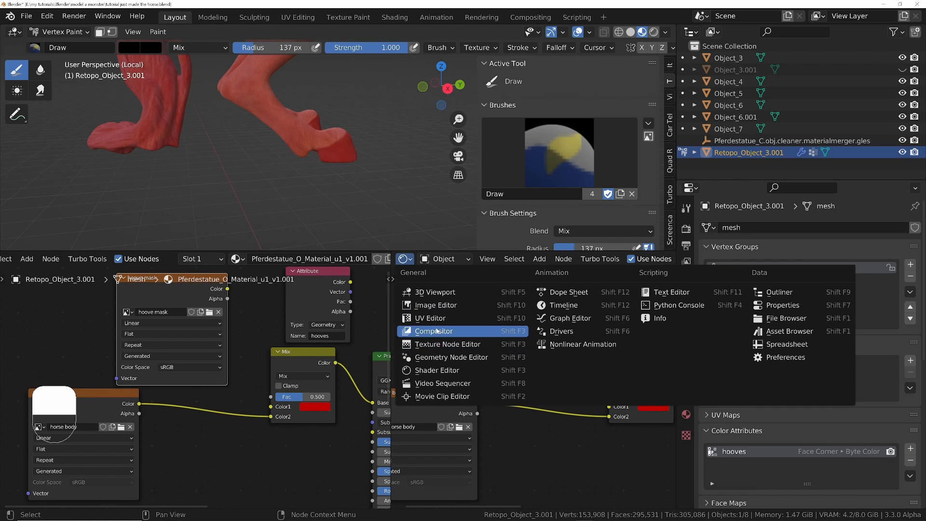
click(430, 309)
click(414, 259)
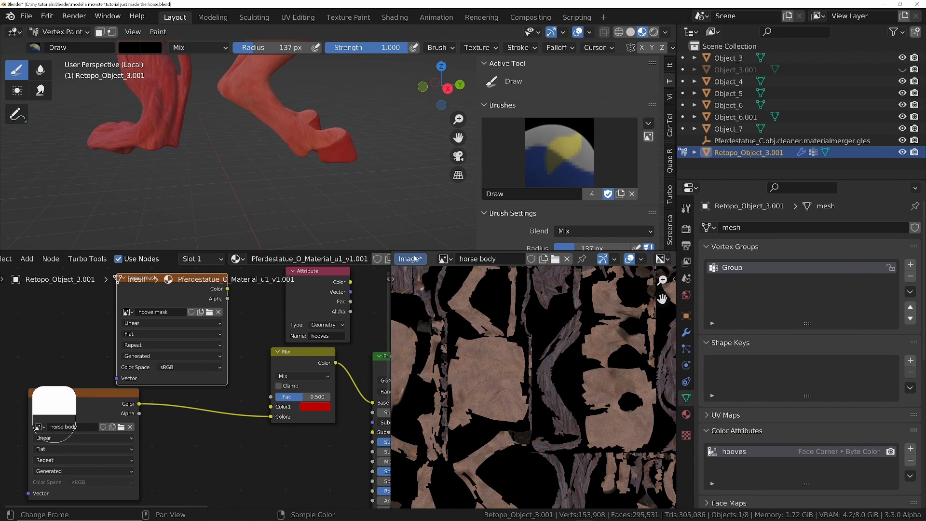
middle_drag(413, 260, 482, 261)
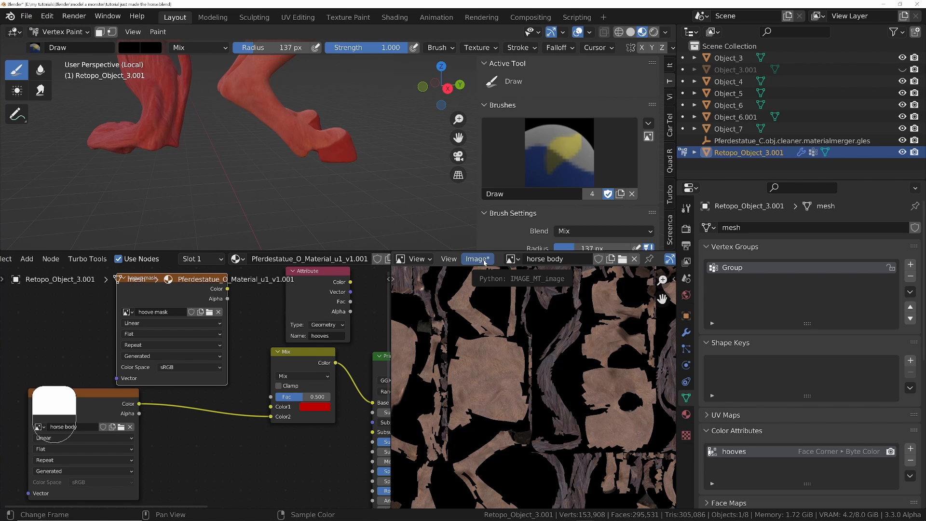
- Save the Blender file and save the horse body image as "horse body.png" in the "model a monster" folder
click(33, 18)
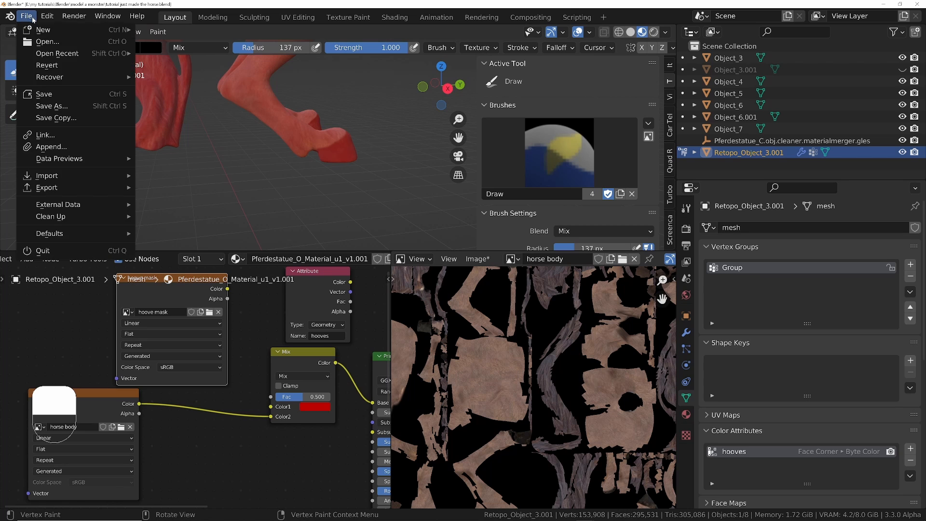
click(43, 91)
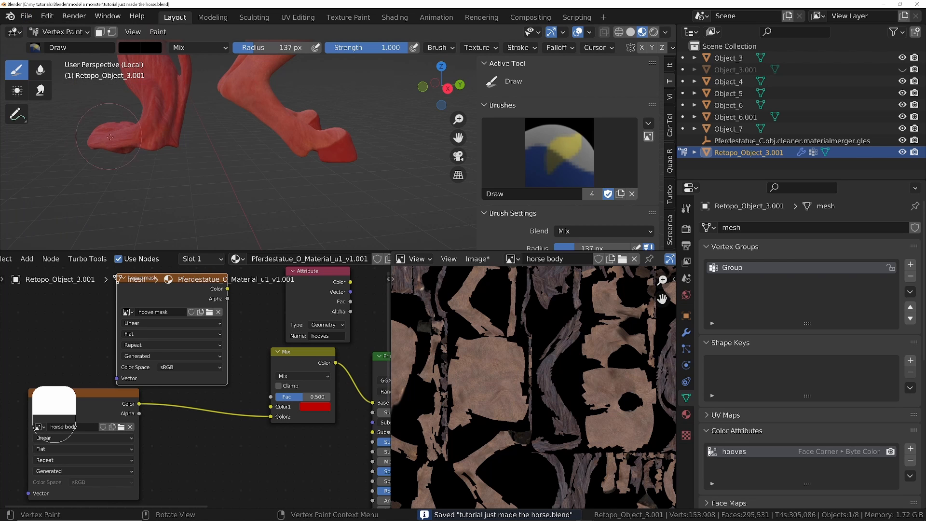
click(487, 262)
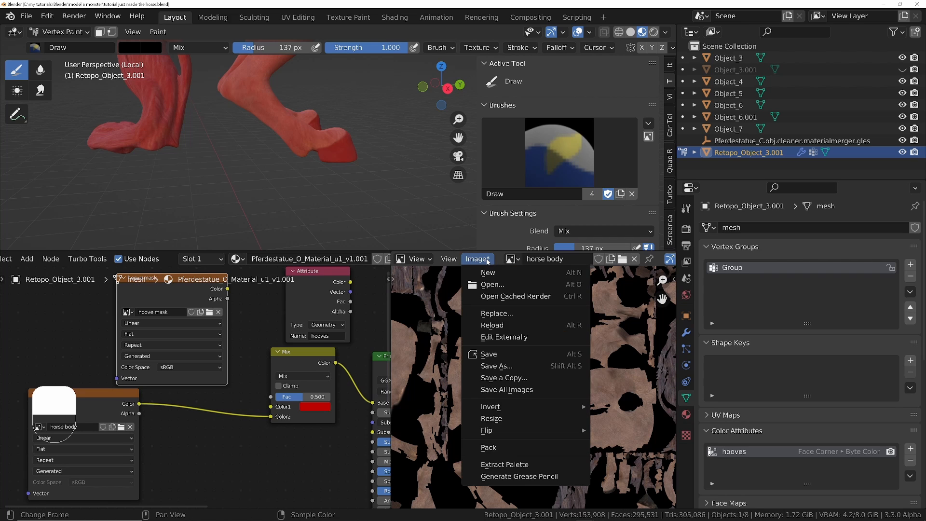
click(496, 359)
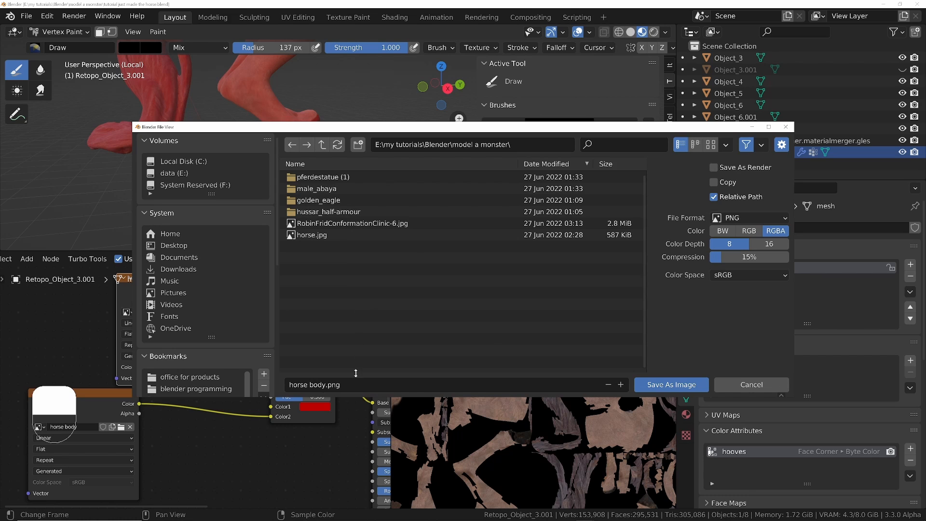
click(671, 385)
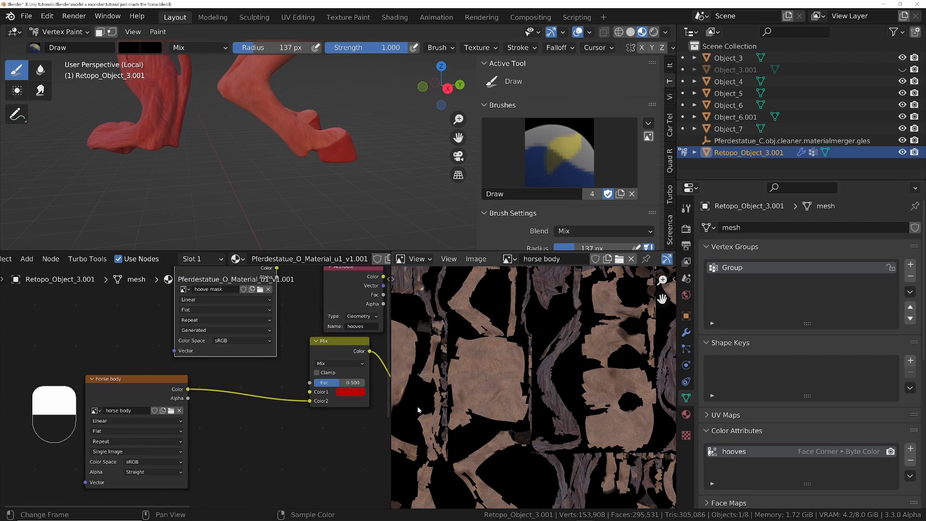
- Connect the hoove mask texture's Color output to the Mix node's Fac input
middle_drag(290, 339, 262, 413)
scroll(201, 359, up, 1)
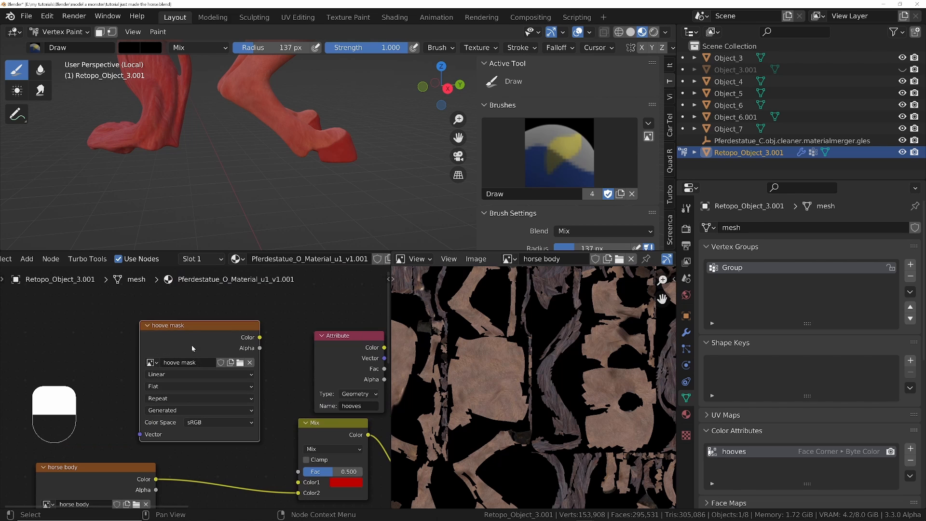
drag(183, 328, 164, 315)
scroll(216, 368, down, 3)
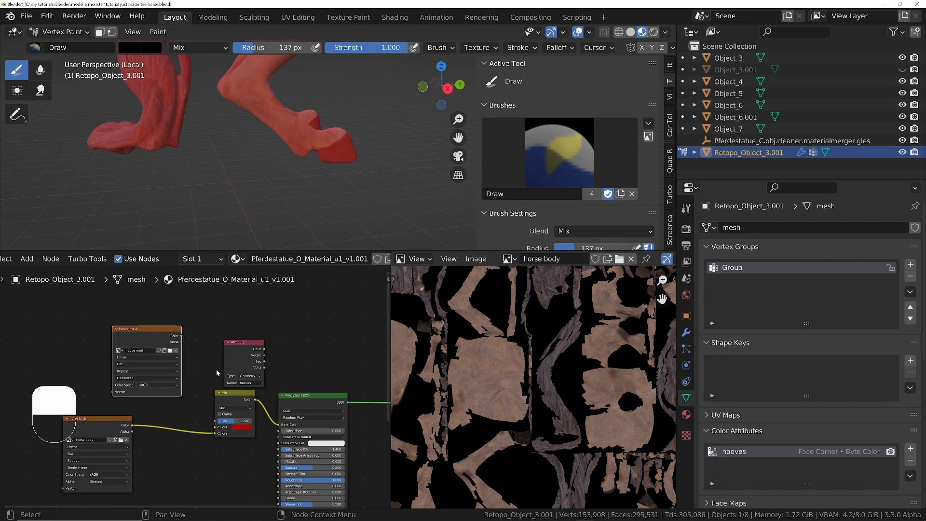
drag(182, 335, 197, 342)
drag(207, 403, 215, 420)
- Switch the horse body to Texture Paint mode in a maximized viewport and remove the stencil texture from the TexDraw brush
key(Tab)
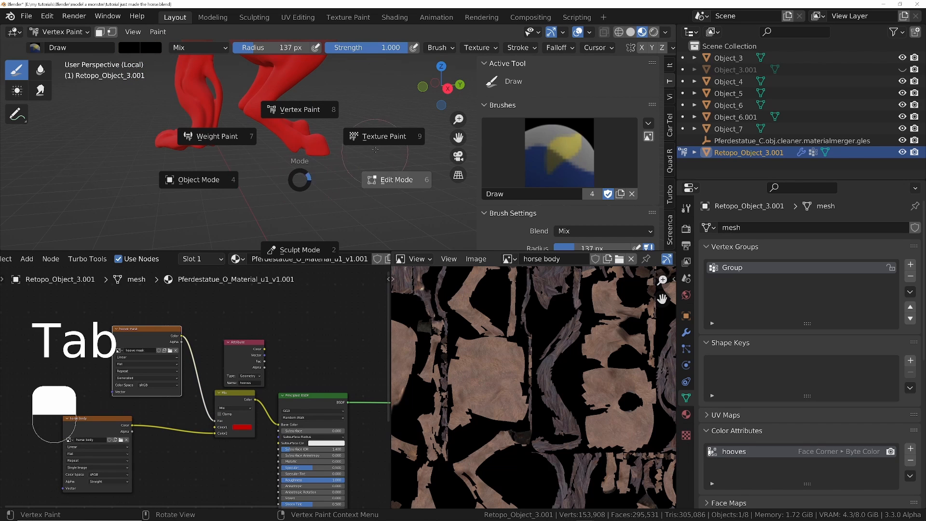
click(384, 136)
key(ctrl+space)
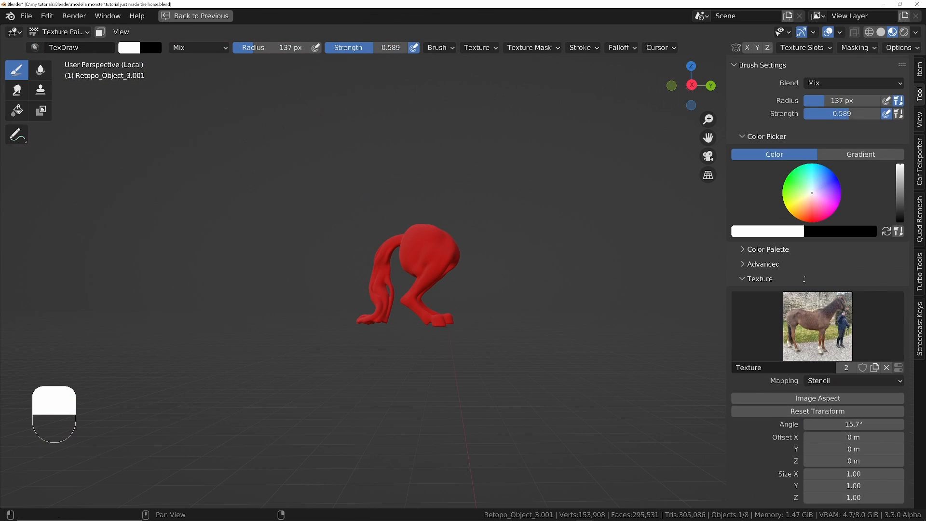
click(886, 368)
click(749, 278)
click(749, 330)
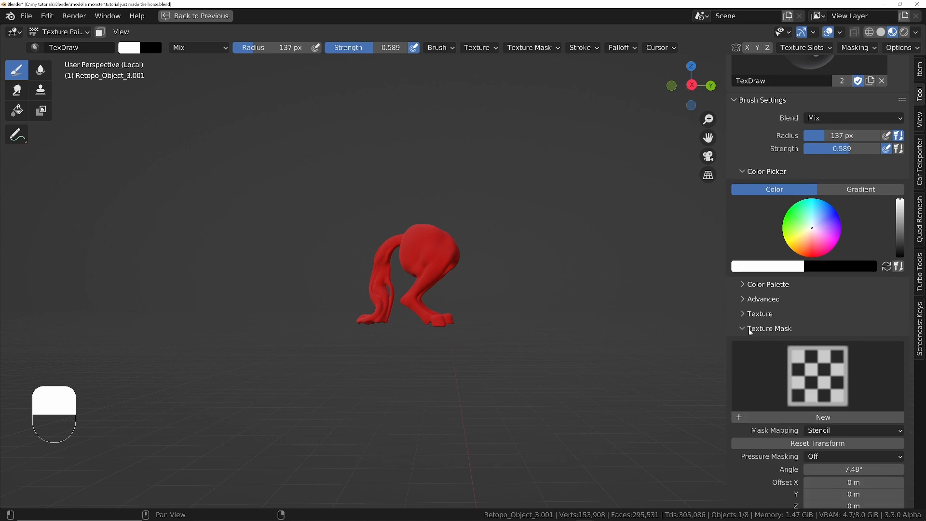
click(749, 330)
- Restore the split layout, move the Attribute node clear, and swap the Mix inputs so horse body feeds Color1 and red is Color2
middle_drag(402, 241, 406, 263)
scroll(787, 74, up, 10)
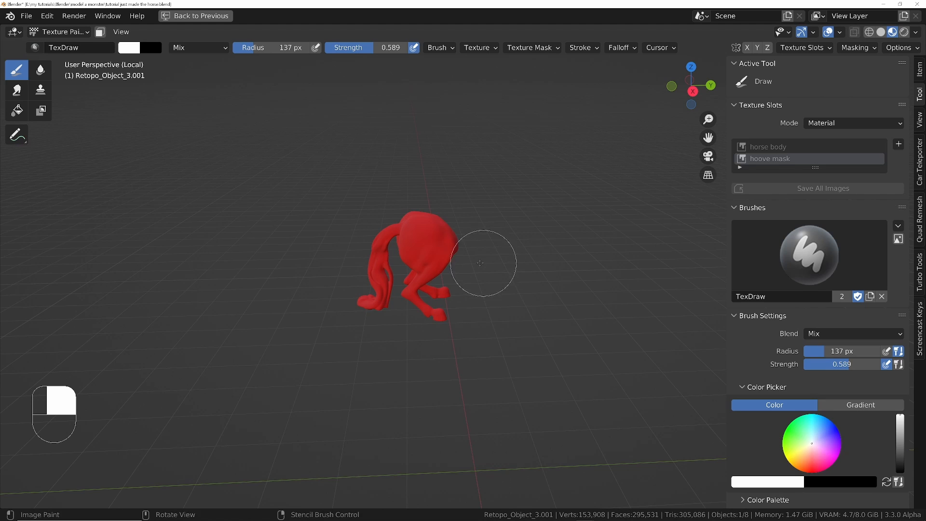
ctrl+middle_drag(464, 258, 461, 184)
middle_drag(413, 238, 403, 229)
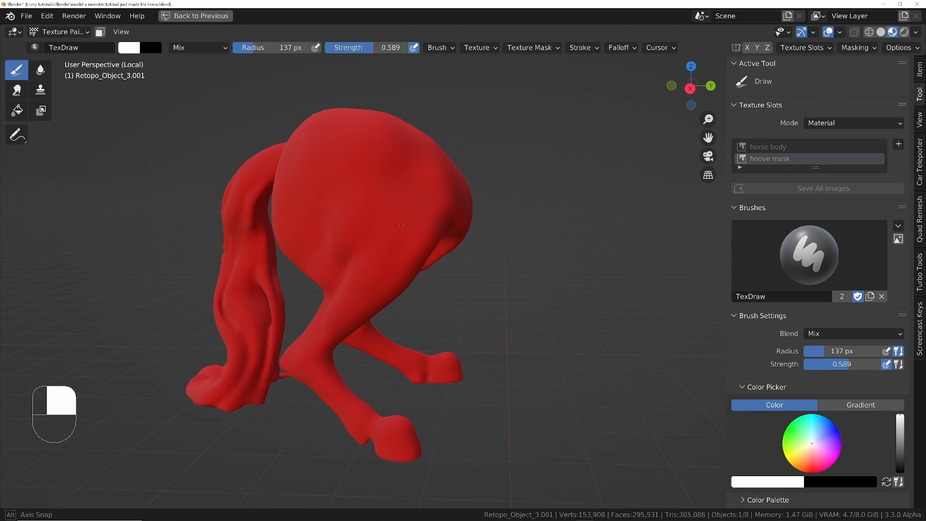
ctrl+middle_drag(420, 386, 430, 302)
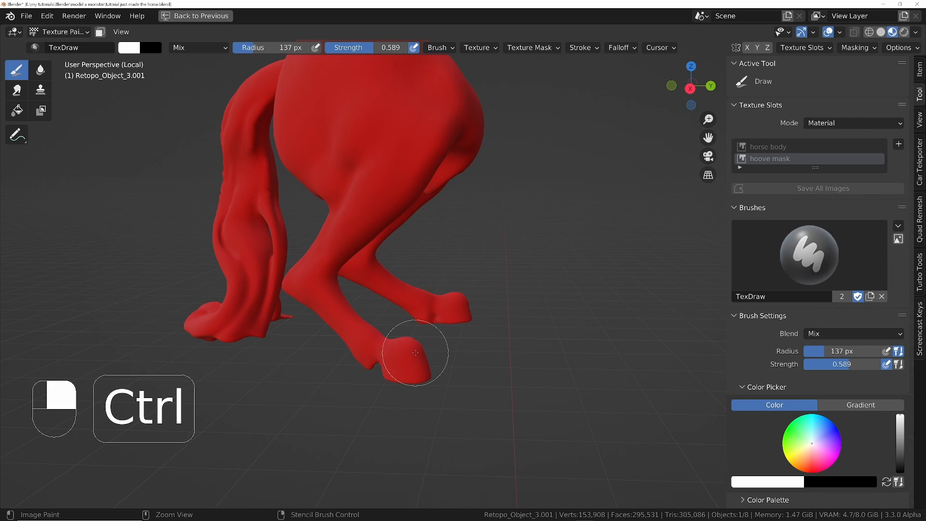
key(ctrl+space)
scroll(241, 426, down, 3)
middle_drag(309, 411, 258, 458)
scroll(186, 433, up, 2)
scroll(242, 460, up, 2)
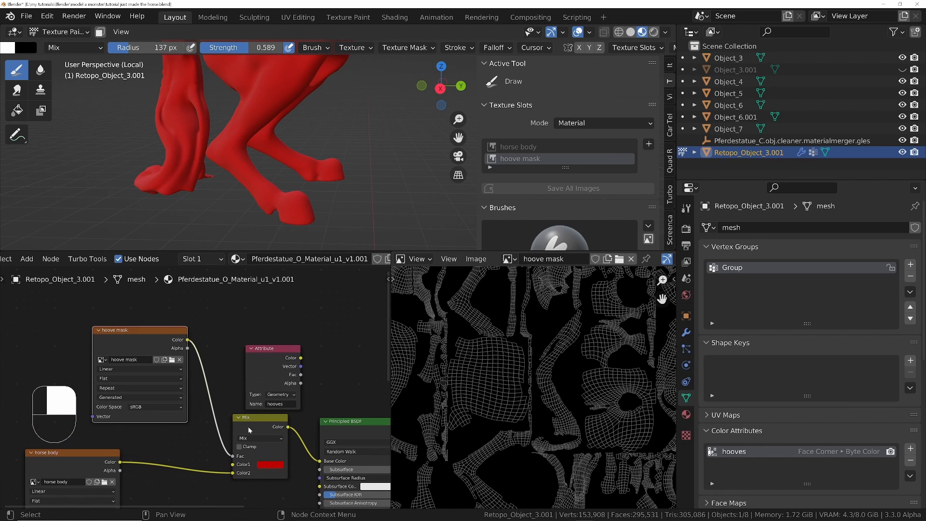
drag(265, 370, 262, 333)
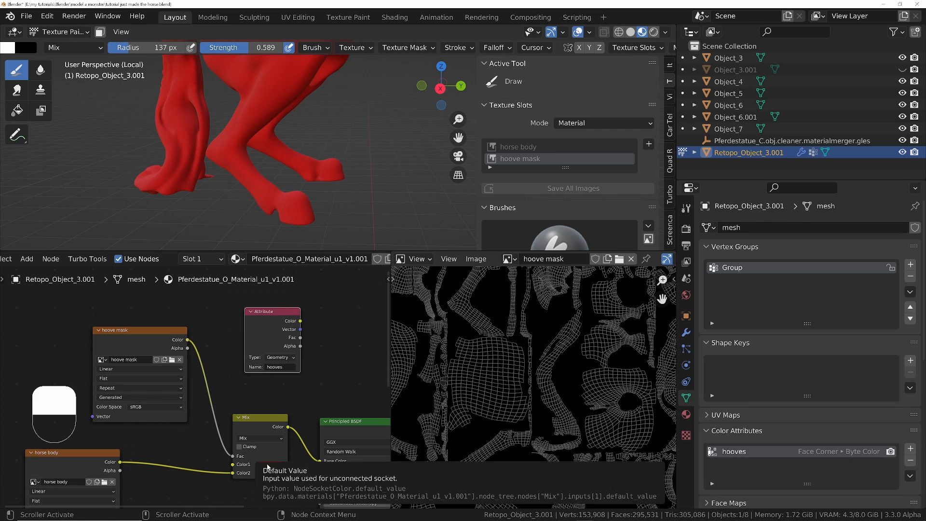
drag(233, 473, 234, 464)
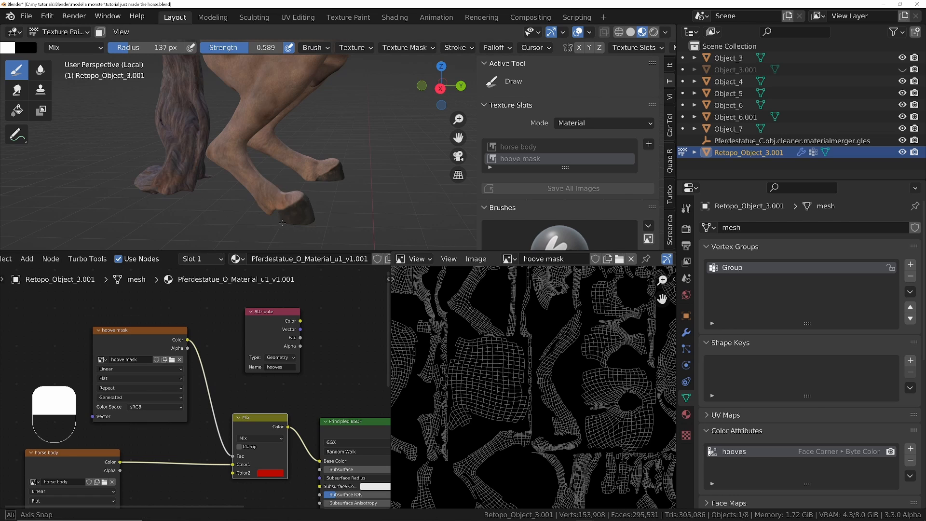
middle_drag(285, 204, 282, 203)
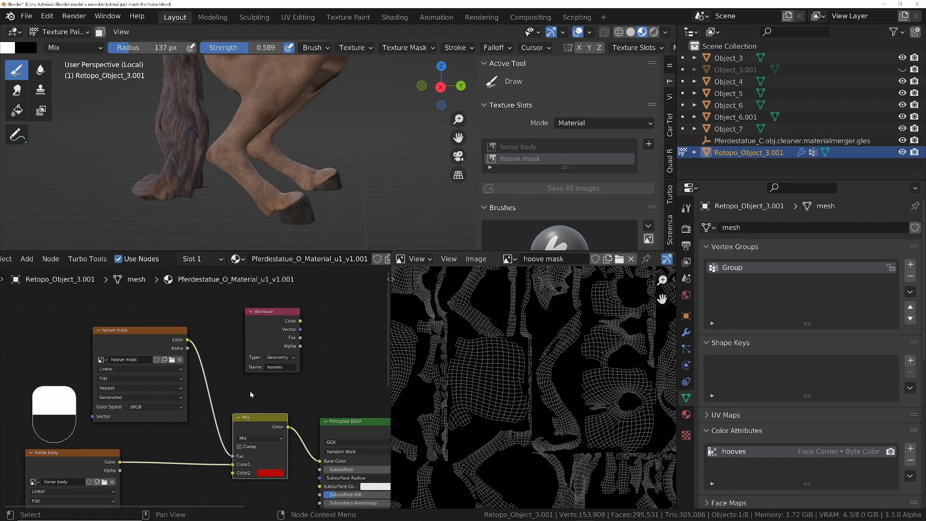
- Set the brush radius to 93 px and paint white onto the nearer hoof in the hoove mask
scroll(300, 195, up, 3)
key(f)
click(315, 218)
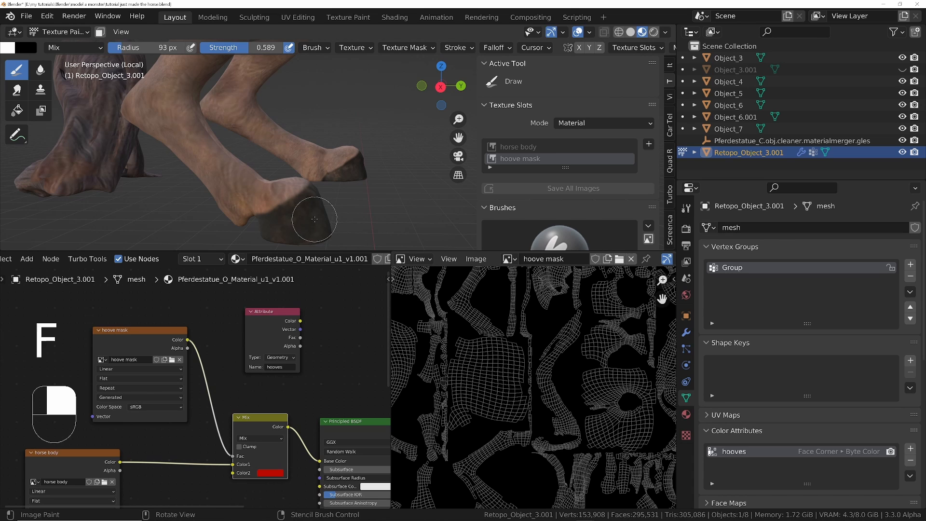
drag(313, 219, 262, 234)
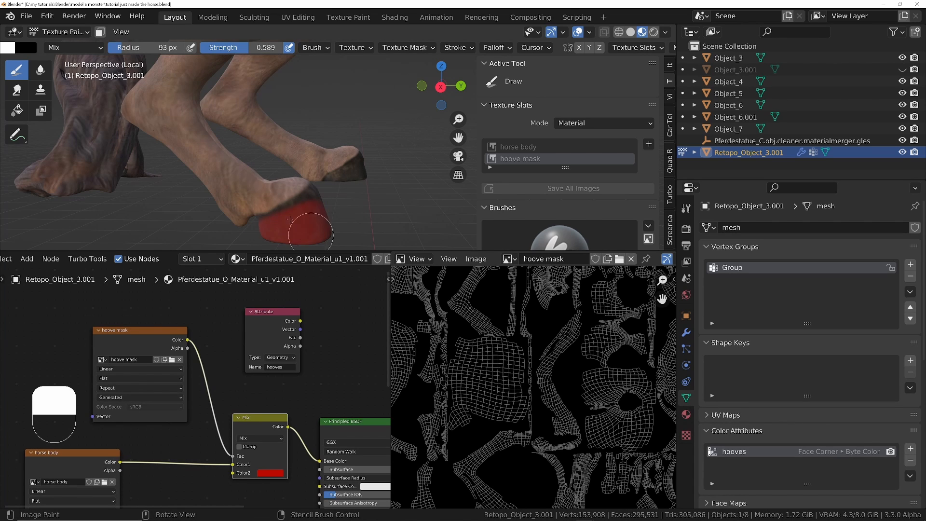
scroll(290, 219, up, 5)
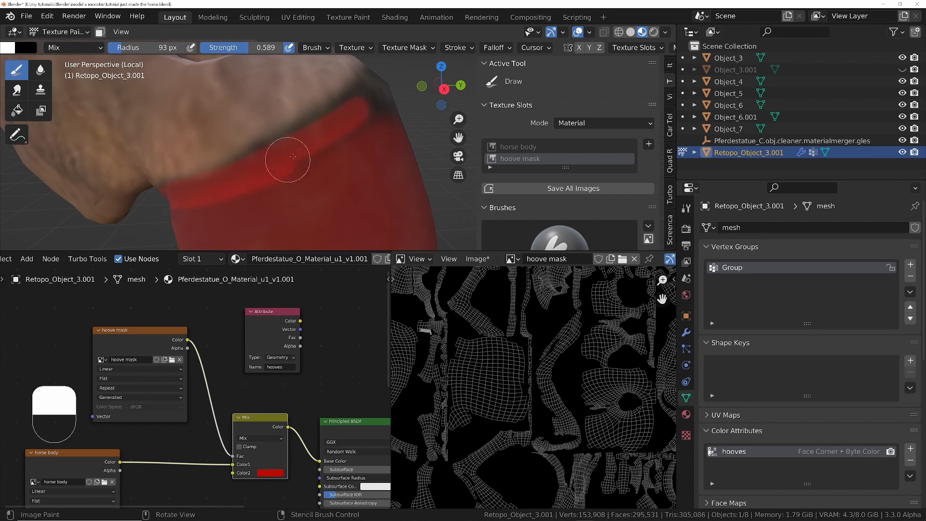
mouse_move(292, 157)
mouse_down()
mouse_move(372, 145)
mouse_move(316, 177)
mouse_up()
- Set the brush strength to 1.000 and fill the outer side of the nearer hoof up to the hairline
drag(228, 47, 289, 48)
mouse_move(318, 158)
mouse_down()
mouse_move(388, 109)
mouse_move(204, 225)
mouse_move(386, 86)
mouse_move(247, 167)
mouse_move(220, 222)
mouse_up()
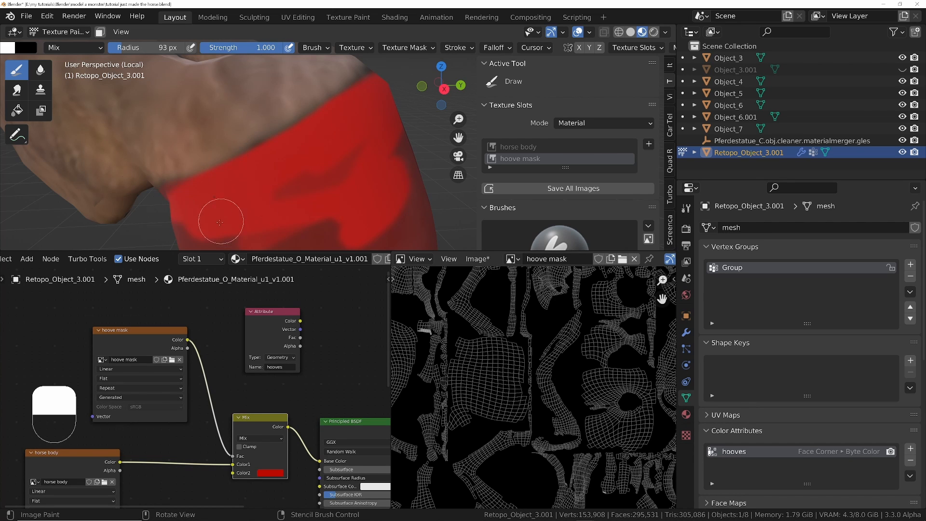
scroll(320, 196, down, 4)
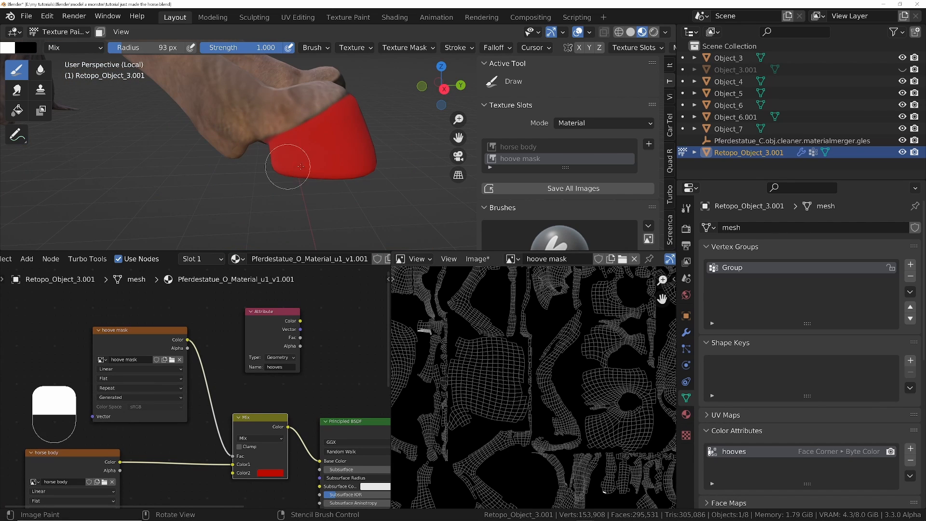
- Paint the front, the opposite side, the back and the underside of the same hoof into the hoove mask
middle_drag(300, 166, 213, 157)
drag(251, 139, 293, 164)
middle_drag(248, 182, 203, 176)
mouse_move(311, 143)
mouse_down()
mouse_move(342, 146)
mouse_move(306, 149)
mouse_move(297, 115)
mouse_move(296, 131)
mouse_up()
middle_drag(299, 133, 277, 135)
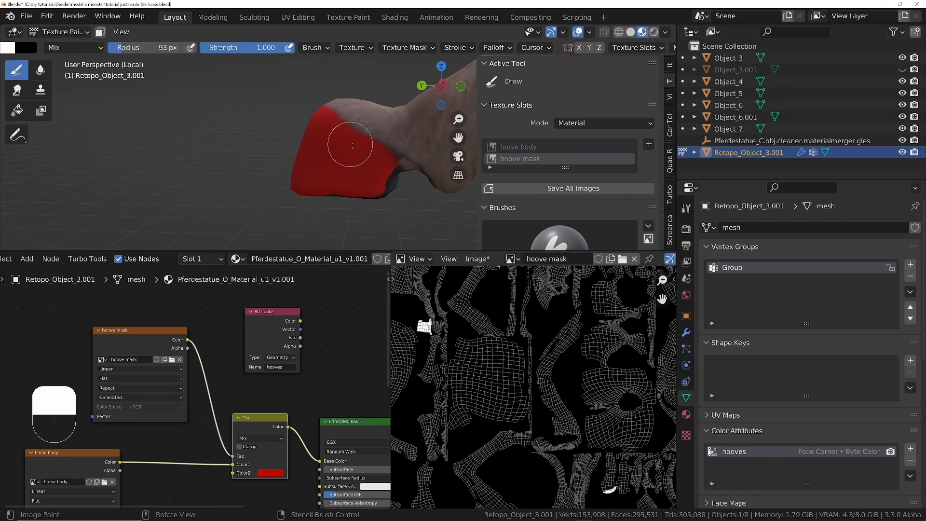
mouse_move(361, 196)
middle_down()
mouse_move(299, 213)
mouse_move(332, 153)
mouse_move(372, 149)
middle_up()
middle_drag(300, 176, 369, 98)
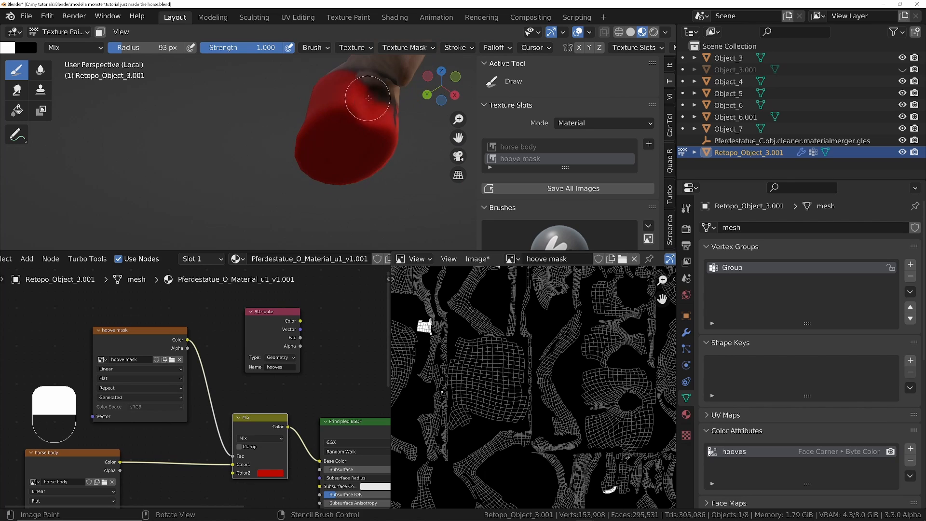
middle_drag(394, 129, 313, 144)
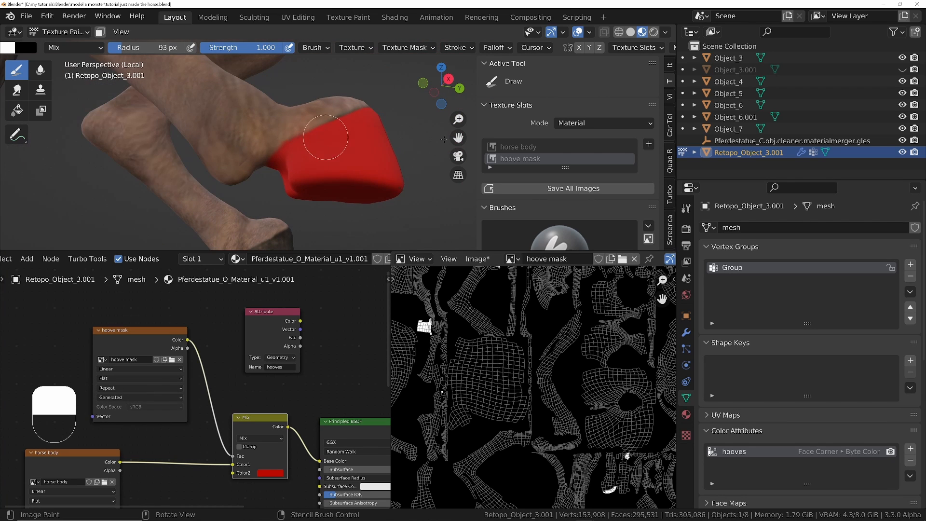
- Set the view's clip End to 0.71 m to isolate the hoof and paint its remaining areas
click(666, 98)
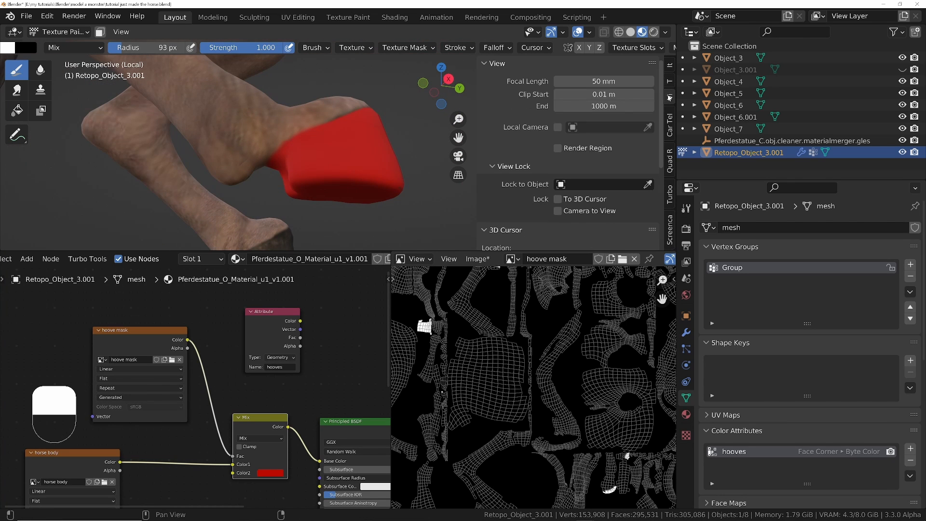
click(601, 106)
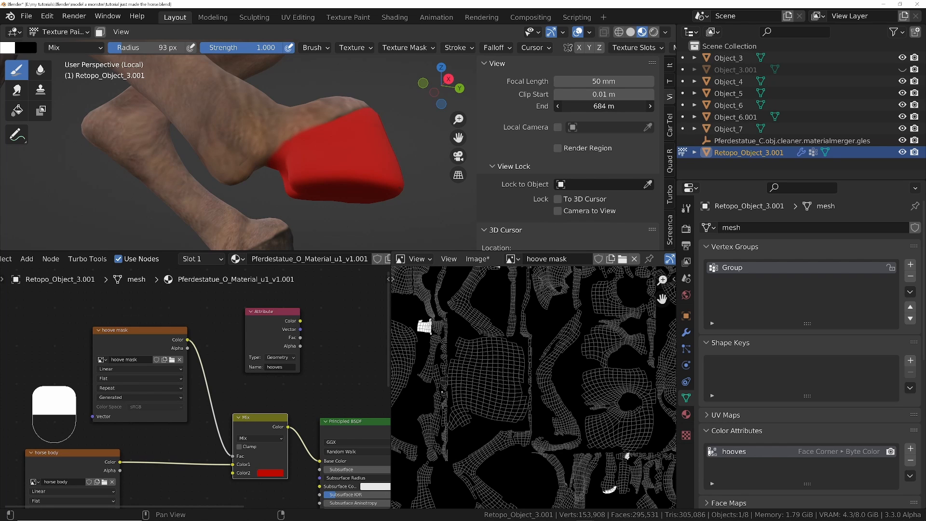
mouse_move(602, 105)
mouse_down()
mouse_move(579, 106)
mouse_move(607, 105)
mouse_up()
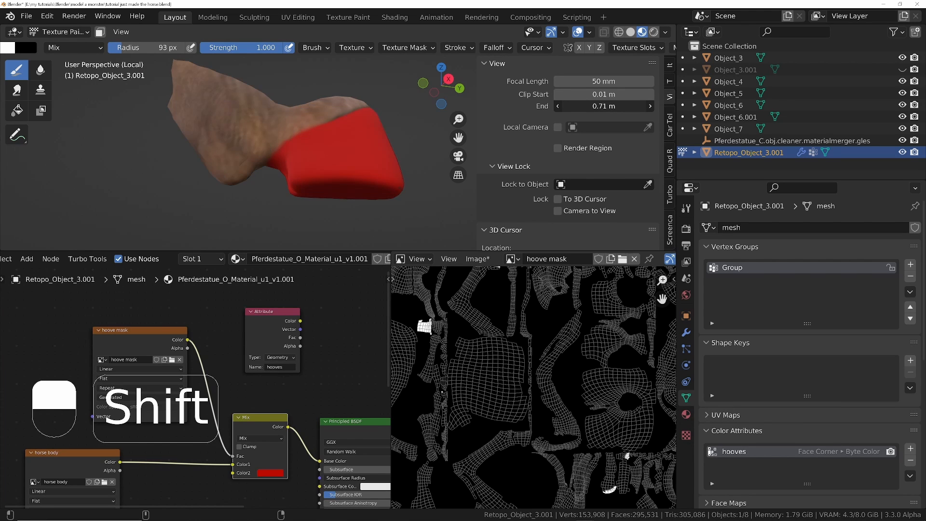
middle_drag(300, 117, 249, 112)
mouse_move(277, 142)
mouse_down()
mouse_move(372, 99)
mouse_move(313, 102)
mouse_move(357, 99)
mouse_move(216, 185)
mouse_move(254, 168)
mouse_up()
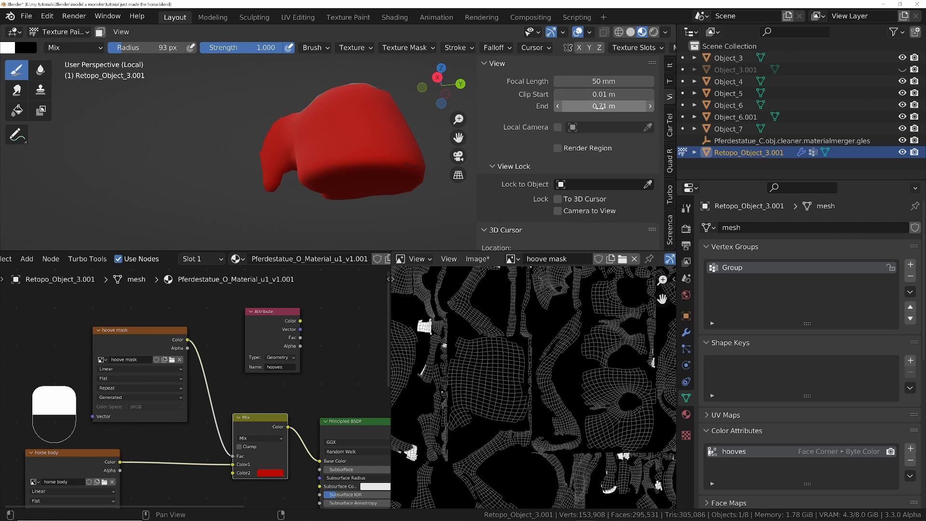
- Set the view's clip End to 16.4 m and undo the strokes painted with the shortened clipping range
drag(597, 106, 646, 106)
mouse_move(305, 172)
middle_down()
mouse_move(334, 128)
mouse_move(338, 153)
mouse_move(333, 145)
mouse_move(318, 157)
middle_up()
key(ctrl+z)
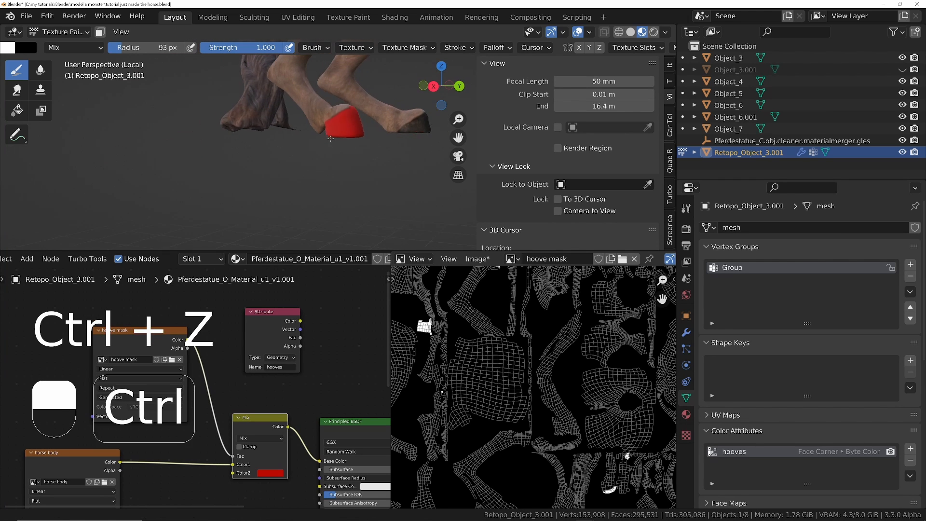
- Paint the other hind hoof white in the hoove mask, covering its front, sides and underside
shift+middle_drag(339, 121, 294, 112)
middle_drag(294, 112, 308, 121)
mouse_move(308, 121)
mouse_down()
mouse_move(301, 112)
mouse_move(309, 116)
mouse_up()
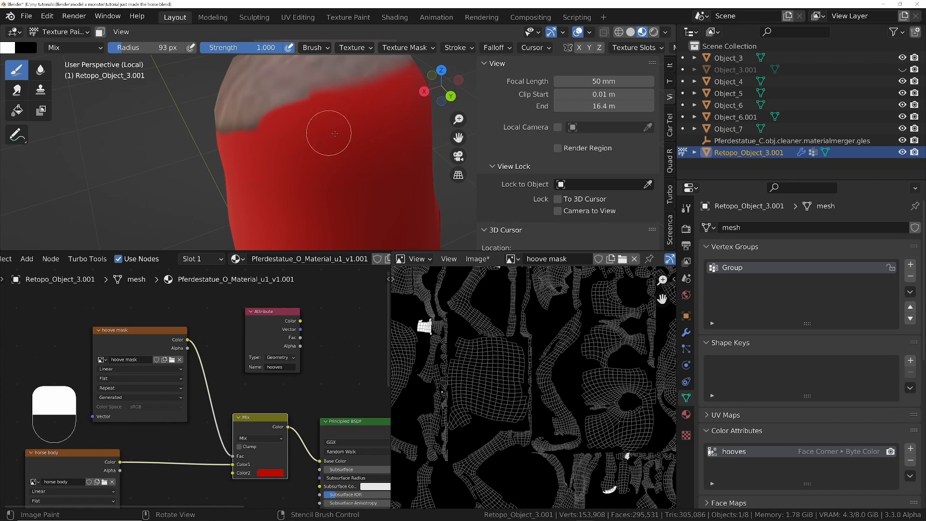
middle_drag(203, 136, 298, 203)
drag(298, 203, 225, 202)
mouse_move(226, 203)
middle_down()
mouse_move(191, 140)
mouse_move(250, 161)
middle_up()
mouse_move(250, 161)
mouse_down()
mouse_move(241, 175)
mouse_move(261, 158)
mouse_up()
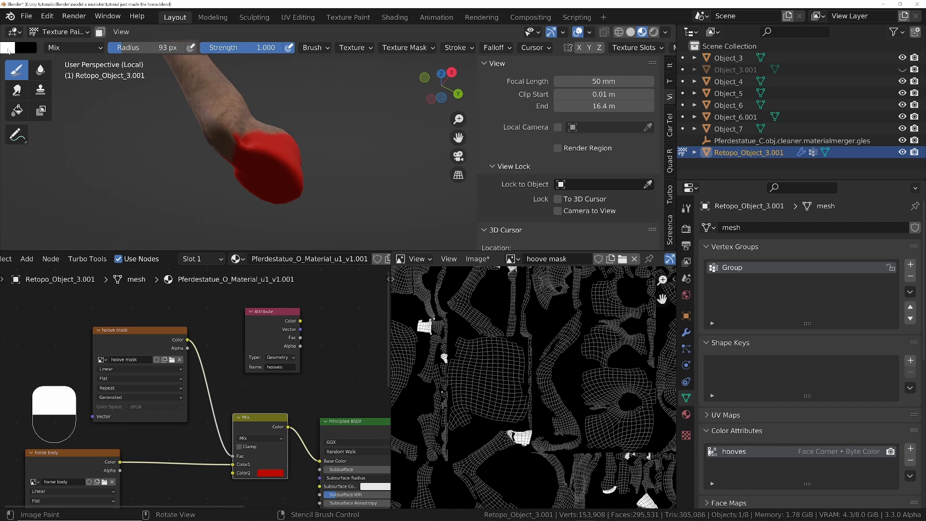
- Paint away the overspill above the second hoof with black, and set the brush color back to white
click(8, 50)
drag(105, 68, 107, 150)
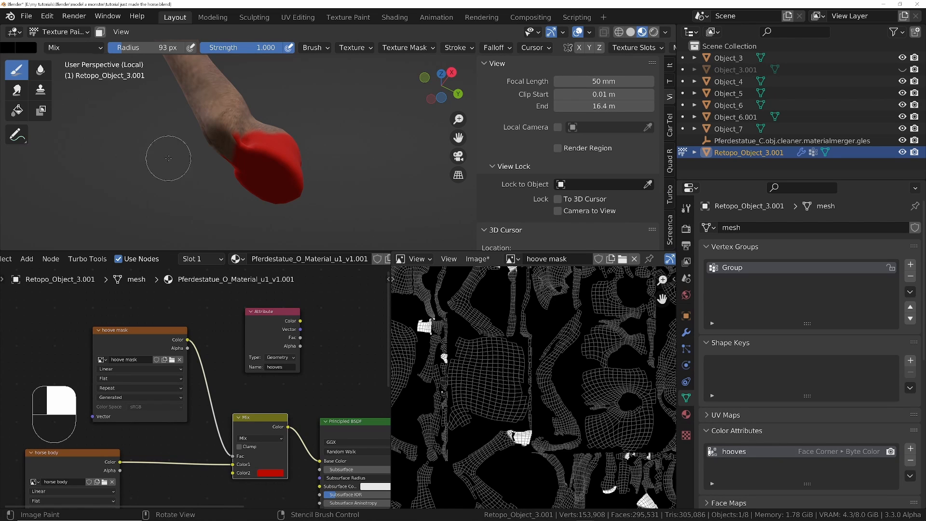
middle_drag(243, 127, 247, 156)
drag(234, 152, 258, 124)
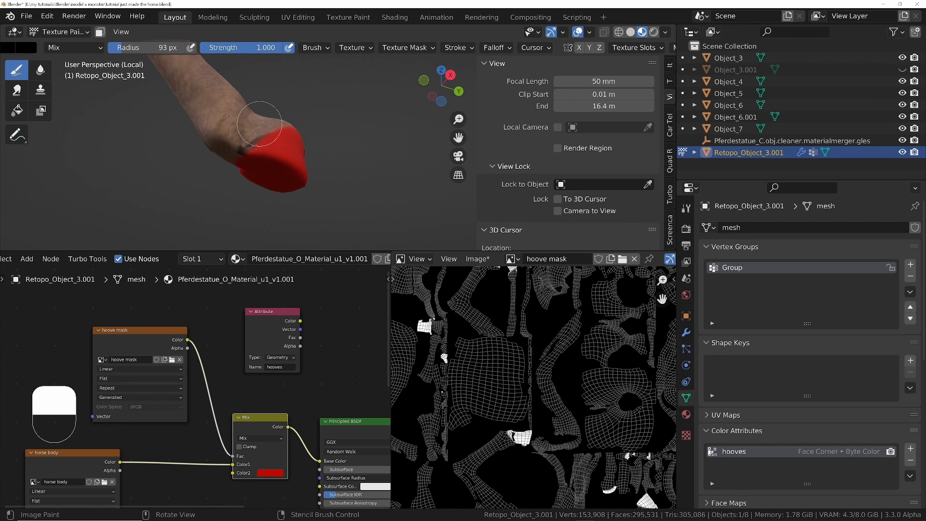
middle_drag(255, 146, 218, 164)
scroll(234, 151, up, 1)
mouse_move(261, 141)
middle_down()
mouse_move(280, 162)
mouse_move(260, 113)
middle_up()
drag(235, 133, 240, 158)
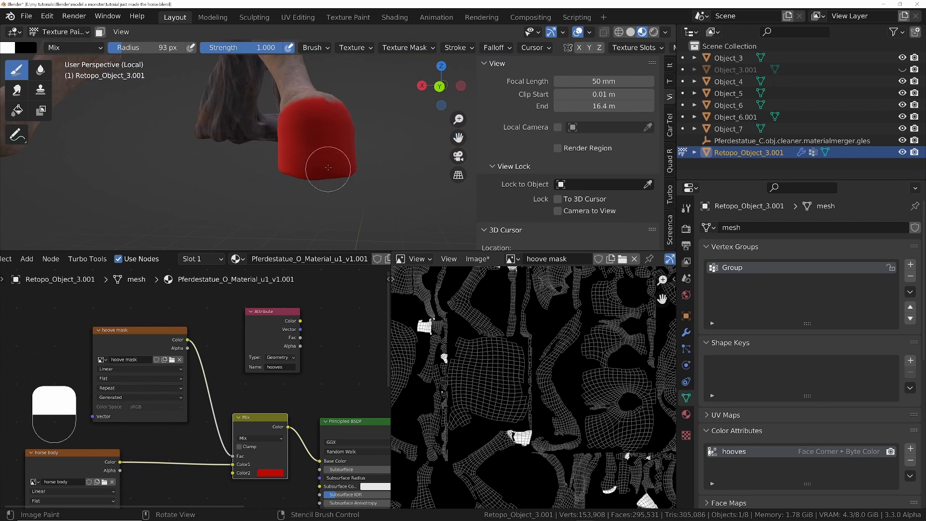
middle_drag(327, 167, 242, 159)
middle_drag(226, 110, 296, 223)
middle_drag(271, 187, 305, 183)
- Cut the link between the hoove mask texture and the Mix node's Fac, and move the hoove mask node away
middle_drag(298, 437, 211, 405)
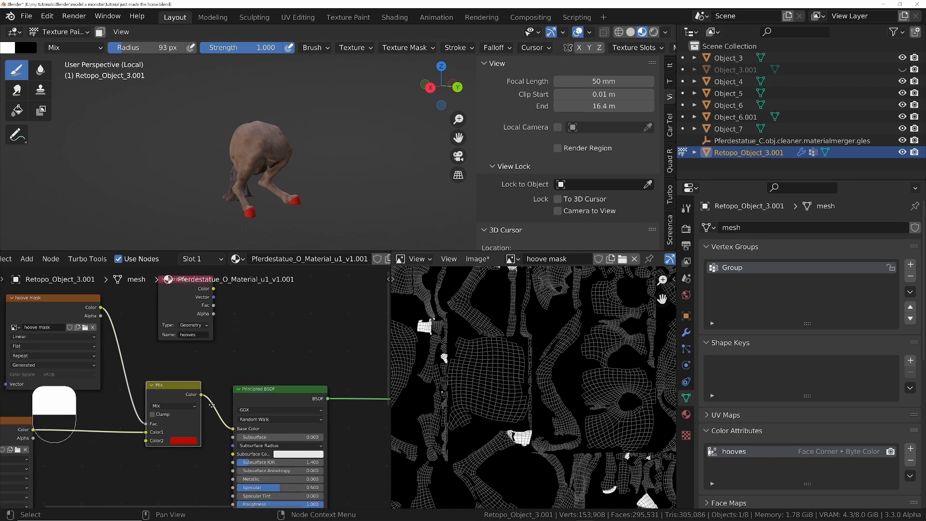
scroll(212, 405, down, 2)
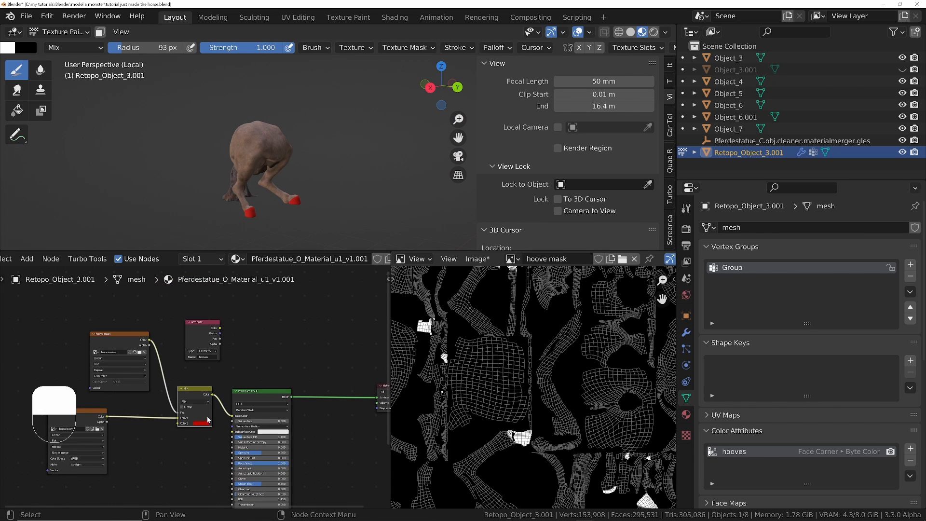
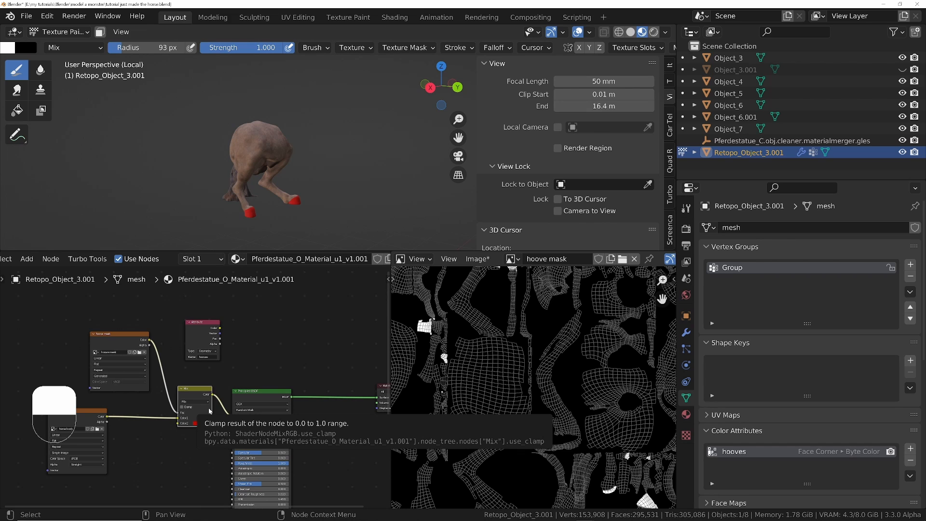
middle_drag(150, 342, 197, 363)
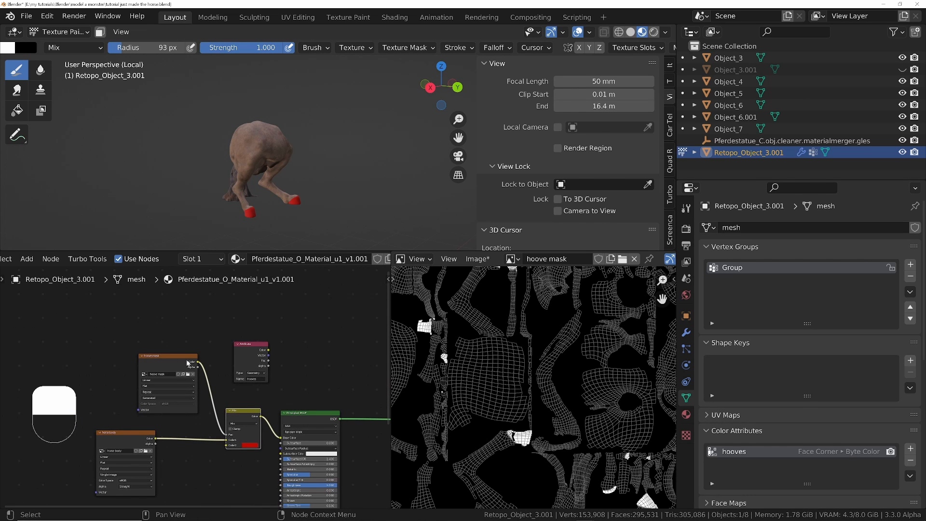
ctrl+right_drag(225, 388, 197, 371)
drag(184, 365, 185, 329)
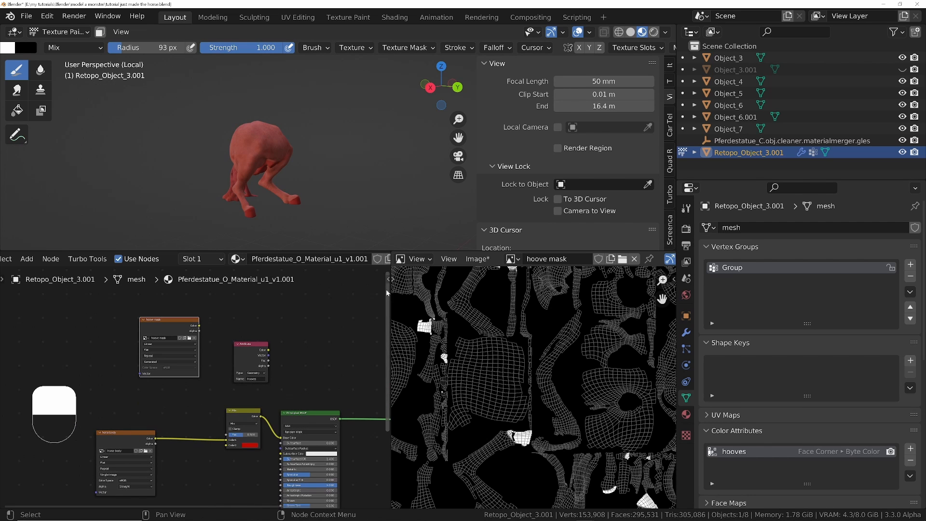
- Save the painted mask image as "hoove mask.png" in the "model a monster" folder
click(477, 259)
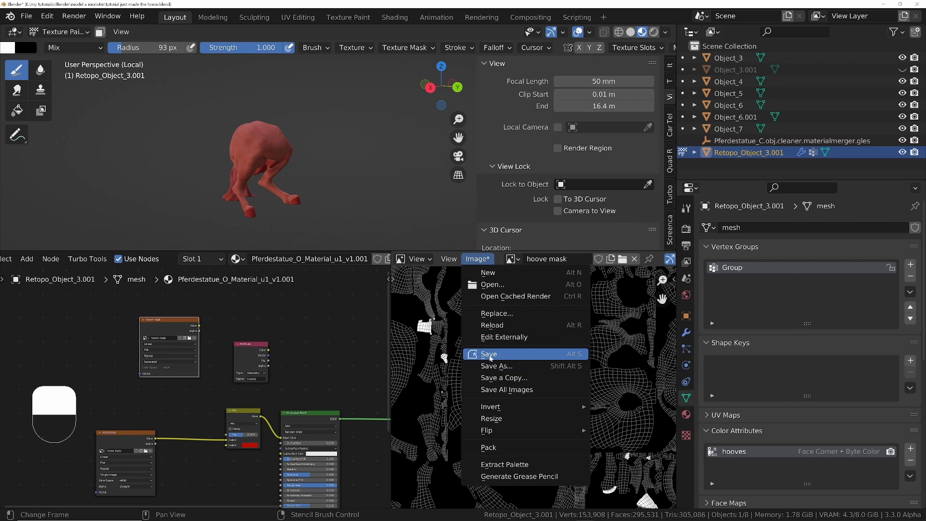
click(490, 357)
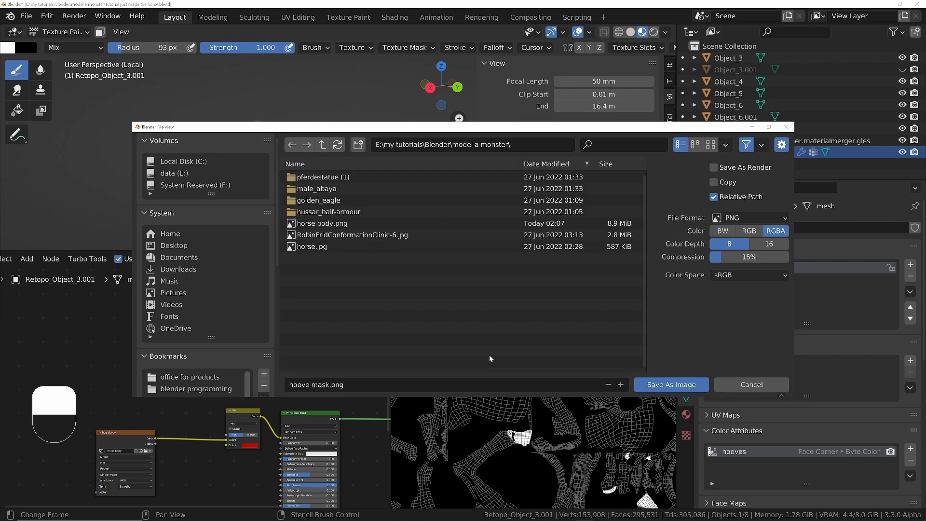
click(671, 385)
- Move the hoove mask node farther aside and add an Image Texture node above the horse body texture
drag(162, 328, 91, 307)
click(169, 368)
key(shift+a)
click(169, 368)
text(image)
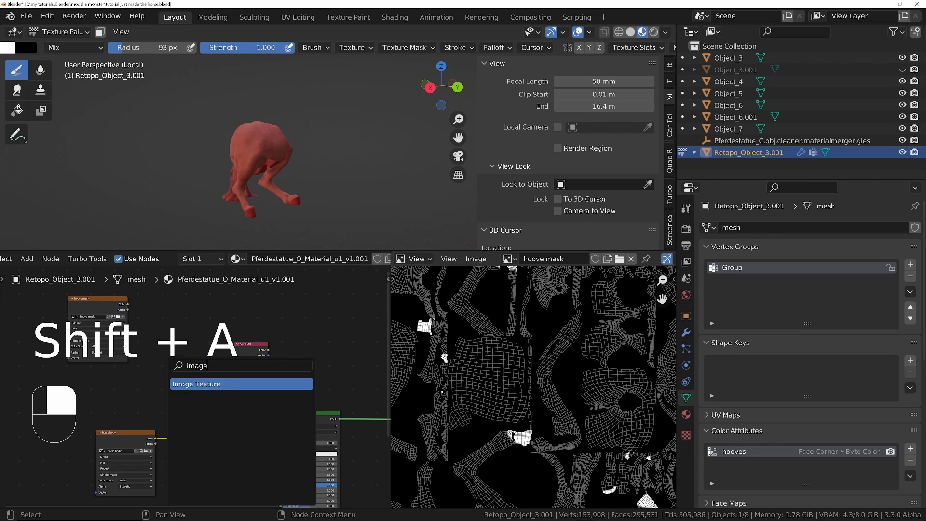
key(Return)
click(171, 349)
- Create a blank black 4096 x 4096 px image named "tail mask" in the new node and connect its Color to the Mix node's Fac
scroll(172, 347, up, 3)
click(171, 342)
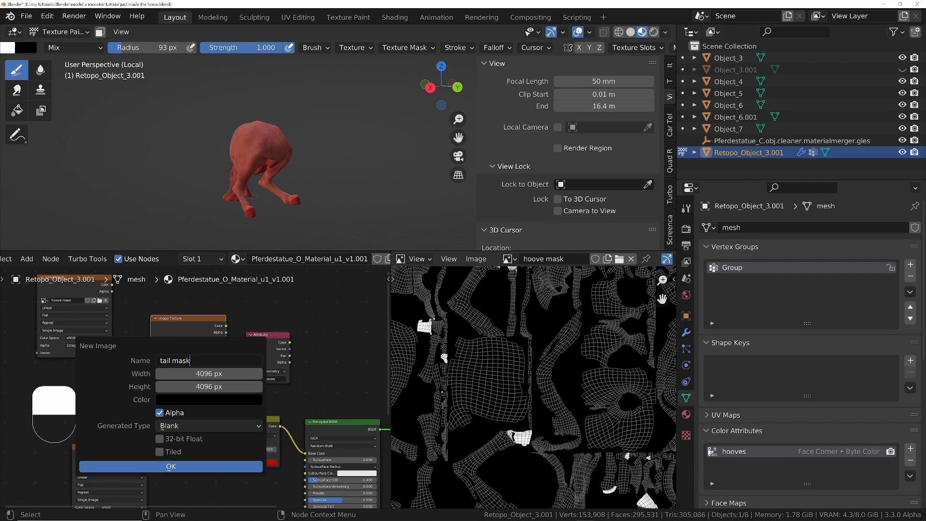
click(181, 467)
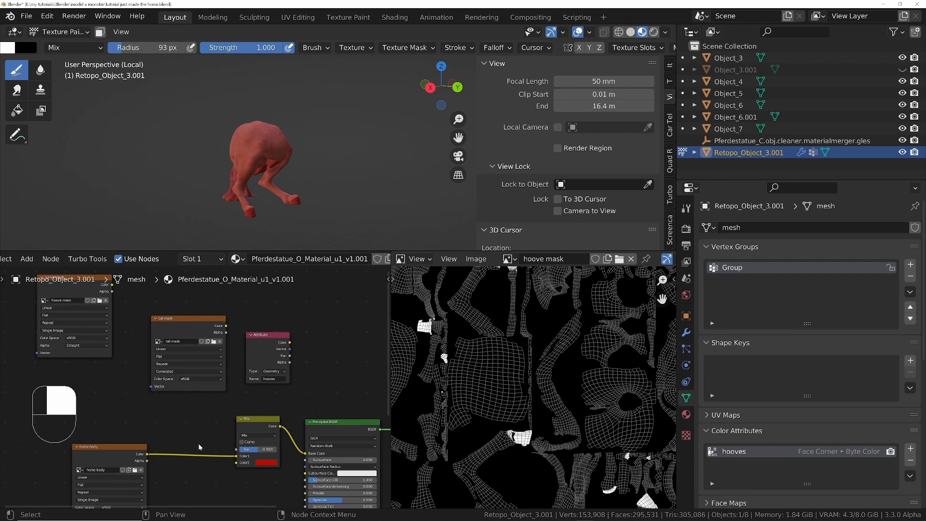
drag(227, 330, 236, 449)
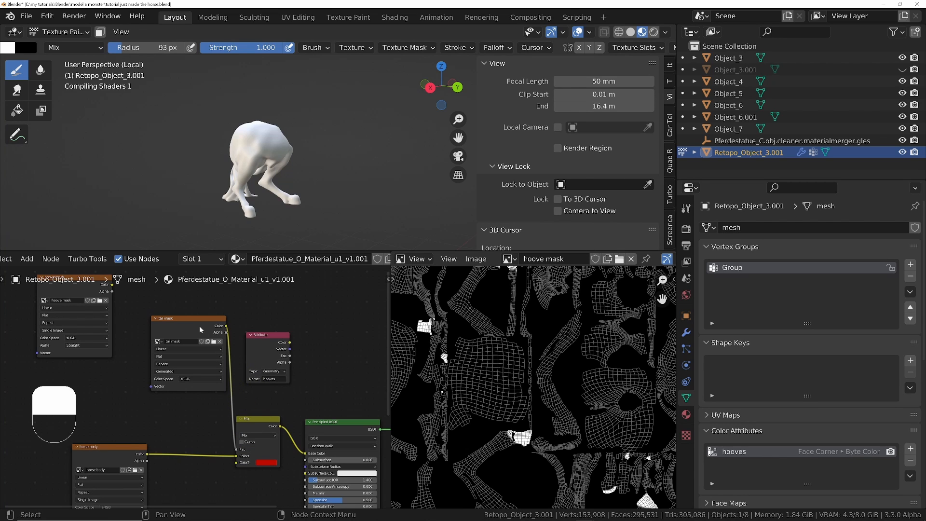
- Switch the horse body to Object Mode and back to Texture Paint to make tail mask the active paint slot, with the tail in view
key(Tab)
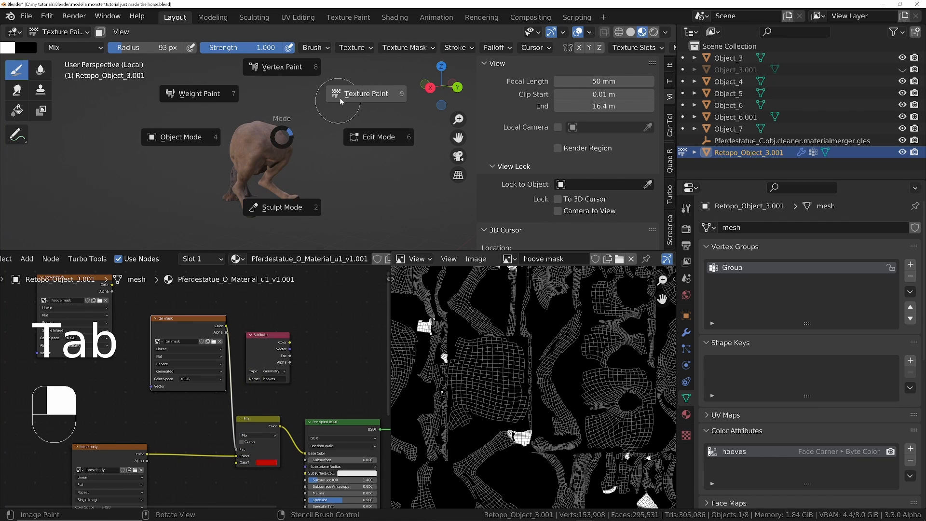
click(360, 91)
click(670, 81)
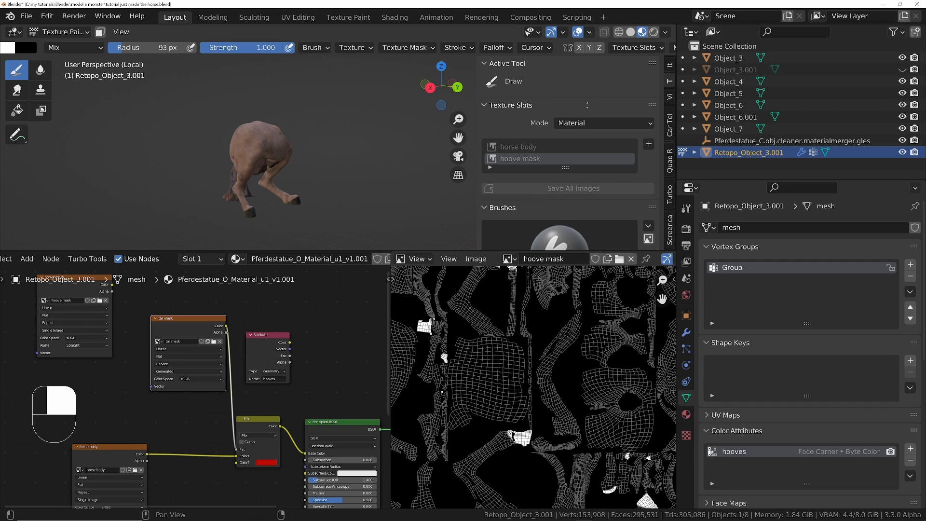
key(Tab)
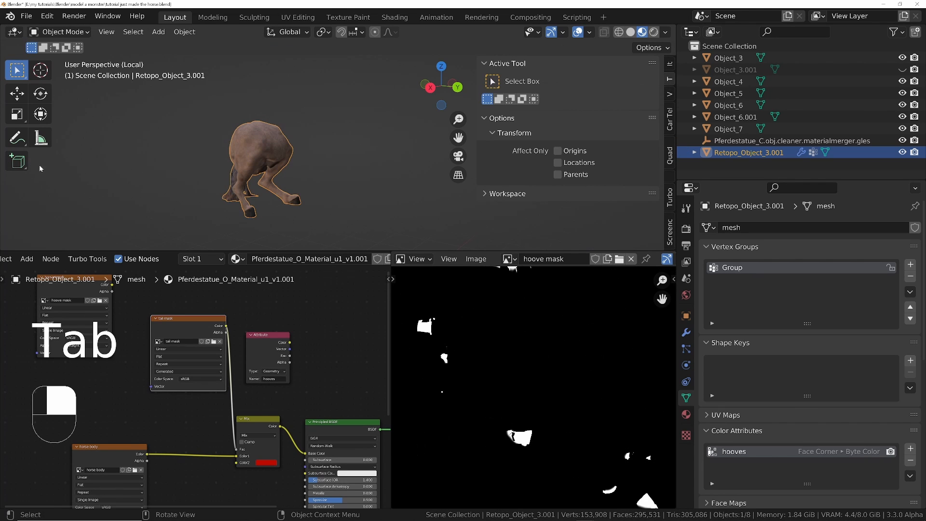
key(Tab)
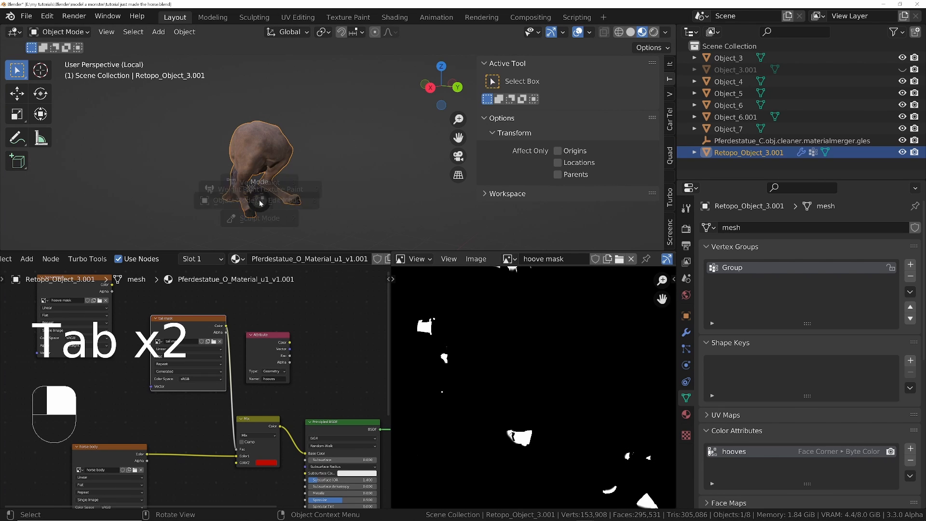
click(348, 156)
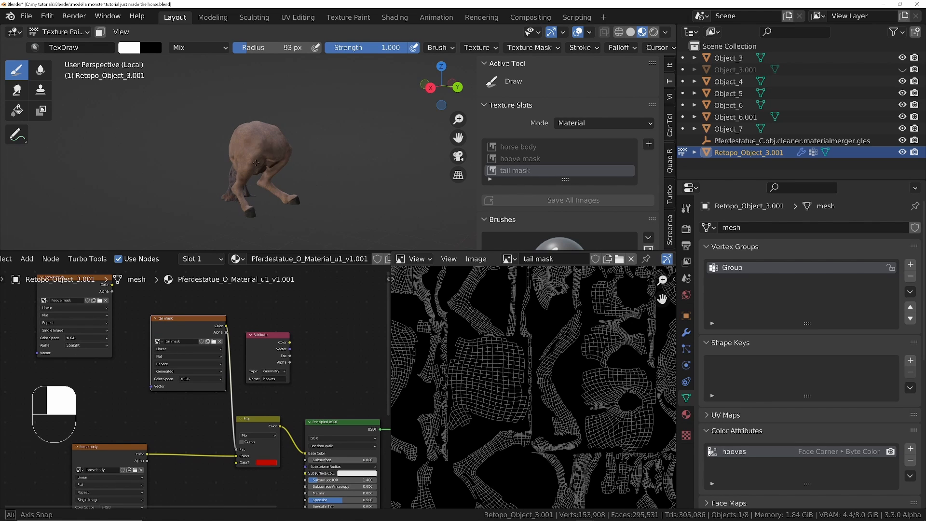
mouse_move(250, 188)
middle_down()
mouse_move(181, 191)
mouse_move(225, 117)
middle_up()
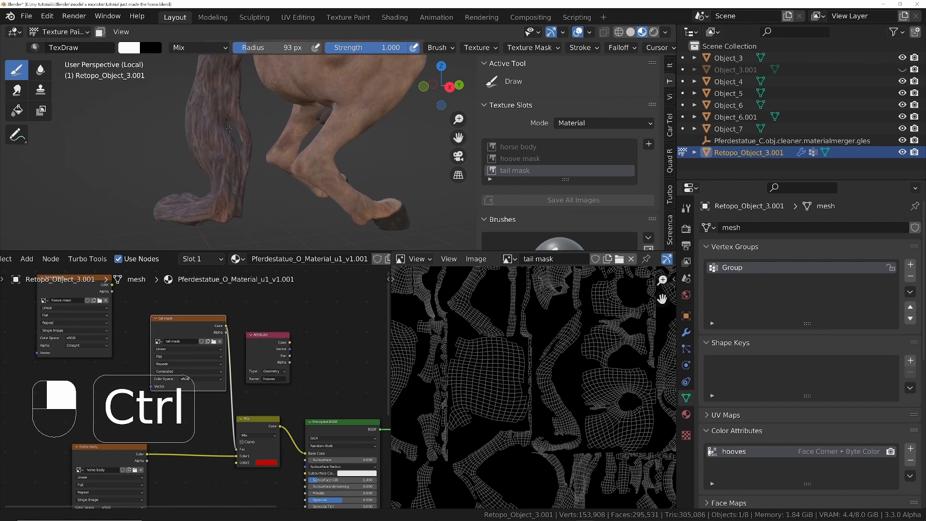
- Paint the entire tail white on the tail mask from all sides, adjusting the brush radius to 82 px
mouse_move(220, 150)
mouse_down()
mouse_move(227, 198)
mouse_move(169, 213)
mouse_move(209, 200)
mouse_move(223, 211)
mouse_up()
middle_drag(222, 211, 159, 203)
drag(140, 193, 124, 135)
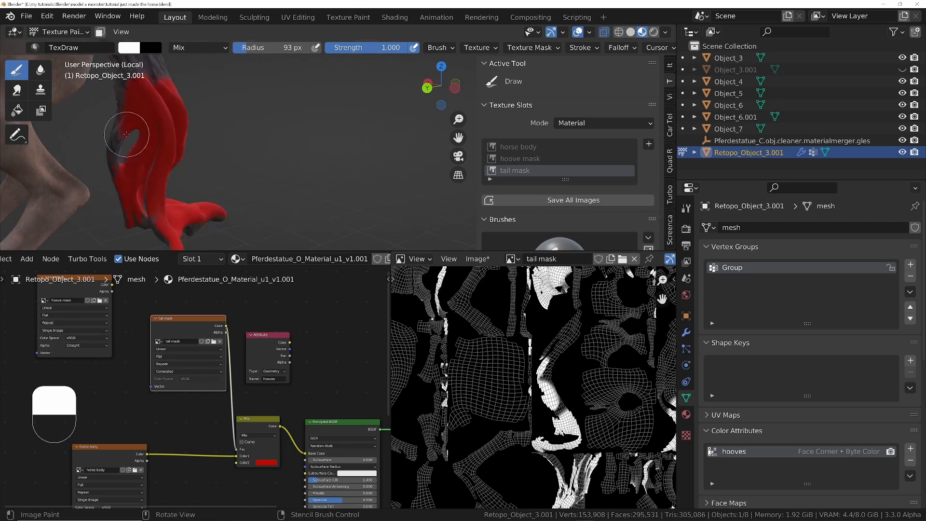
middle_drag(124, 135, 372, 103)
key(ctrl+space)
mouse_move(372, 193)
middle_down()
mouse_move(342, 330)
mouse_move(367, 270)
middle_up()
key(f)
drag(376, 270, 434, 385)
mouse_move(434, 290)
middle_down()
mouse_move(511, 241)
mouse_move(601, 321)
mouse_move(199, 138)
mouse_move(471, 174)
mouse_move(324, 250)
mouse_move(197, 258)
mouse_move(463, 286)
middle_up()
key(f)
key(s)
key(s)
key(s)
key(s)
key(f)
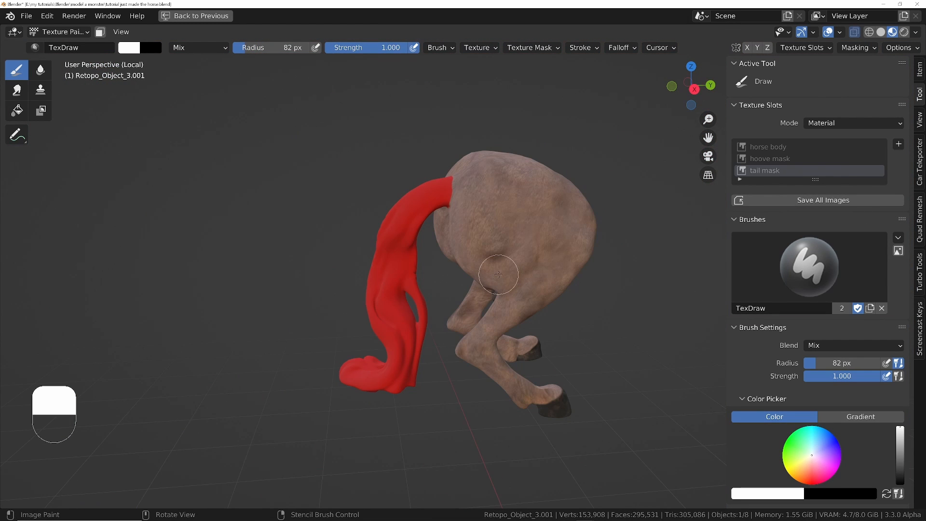
- Save the blend file, and save the painted tail mask image to disk
key(ctrl+s)
key(ctrl+space)
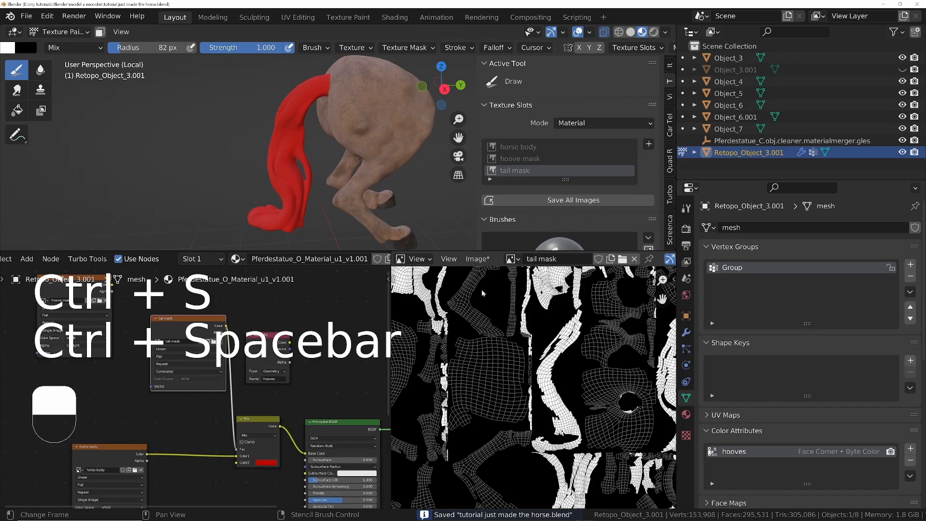
click(478, 259)
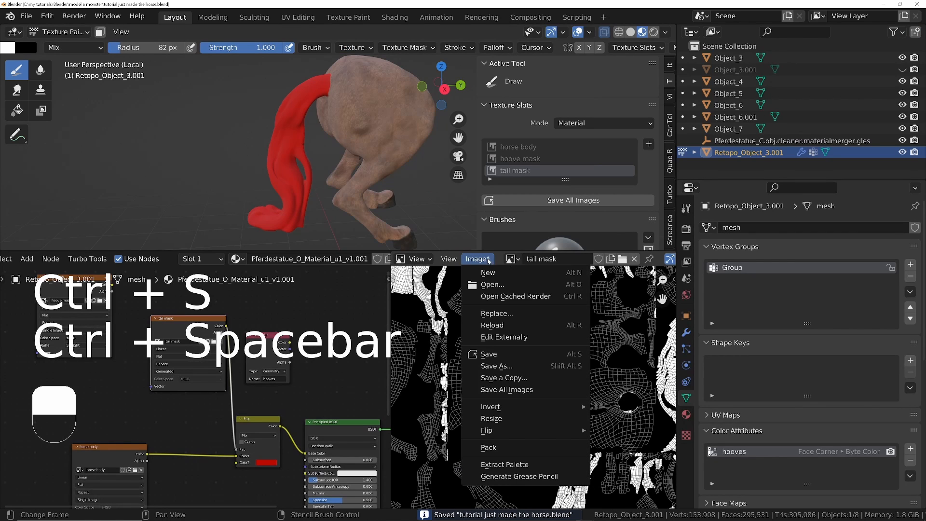
click(498, 362)
click(678, 392)
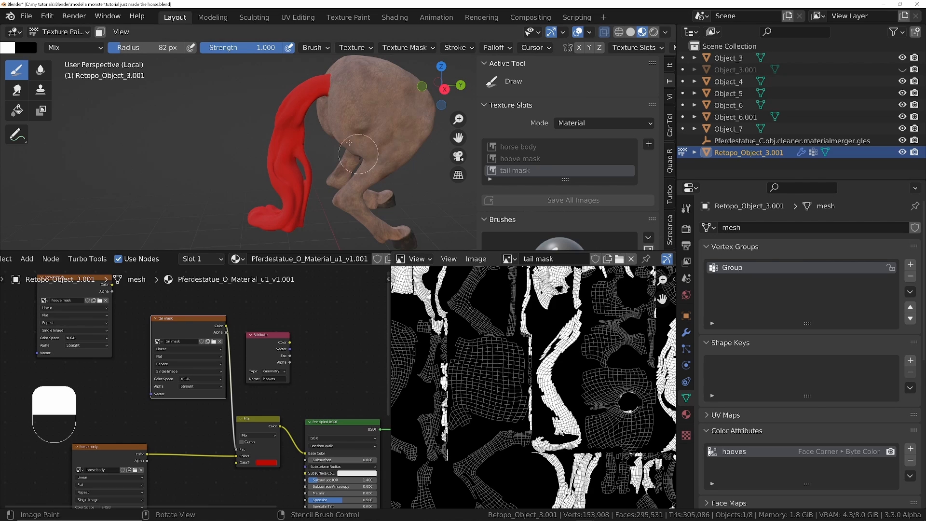
- Add a Mix Shader node on the link between the Principled BSDF and the Material Output
scroll(333, 116, down, 5)
shift+middle_drag(326, 111, 202, 138)
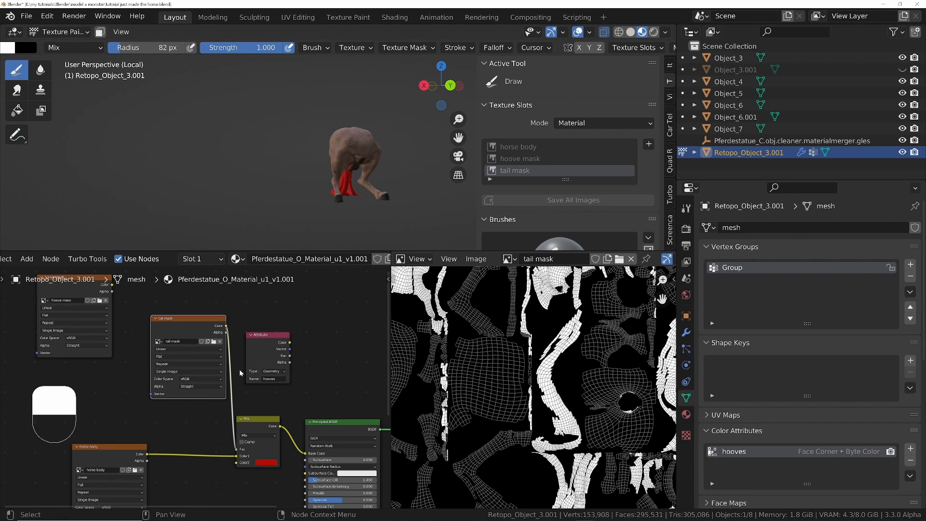
middle_drag(355, 182, 358, 187)
ctrl+middle_drag(364, 130, 345, 195)
shift+middle_drag(347, 194, 350, 154)
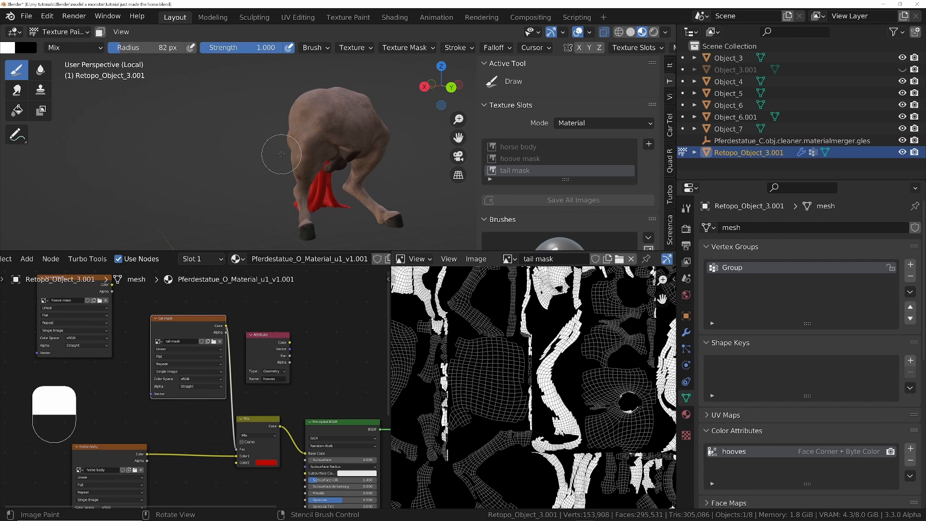
middle_drag(293, 205, 331, 203)
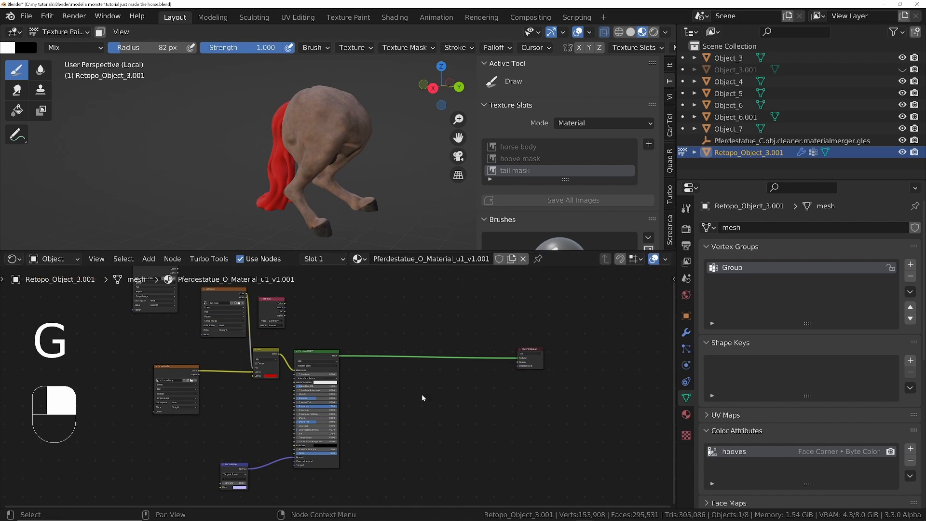
key(shift+a)
mouse_move(423, 397)
click(369, 378)
text(mi)
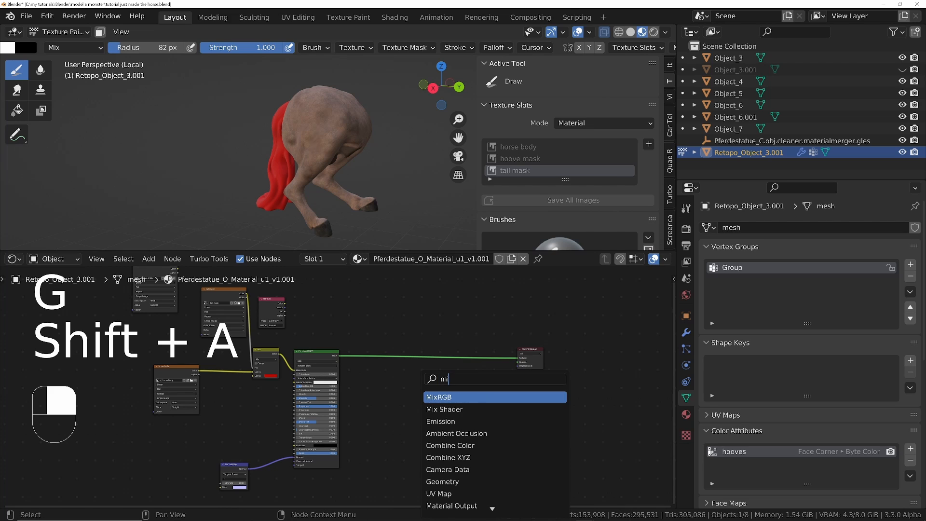
key(BackSpace)
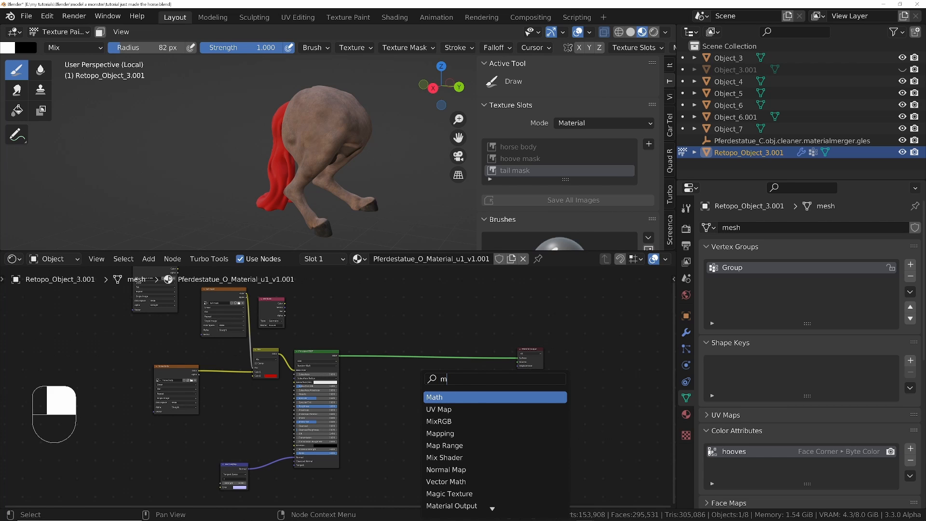
text(ix)
key(Down)
key(Return)
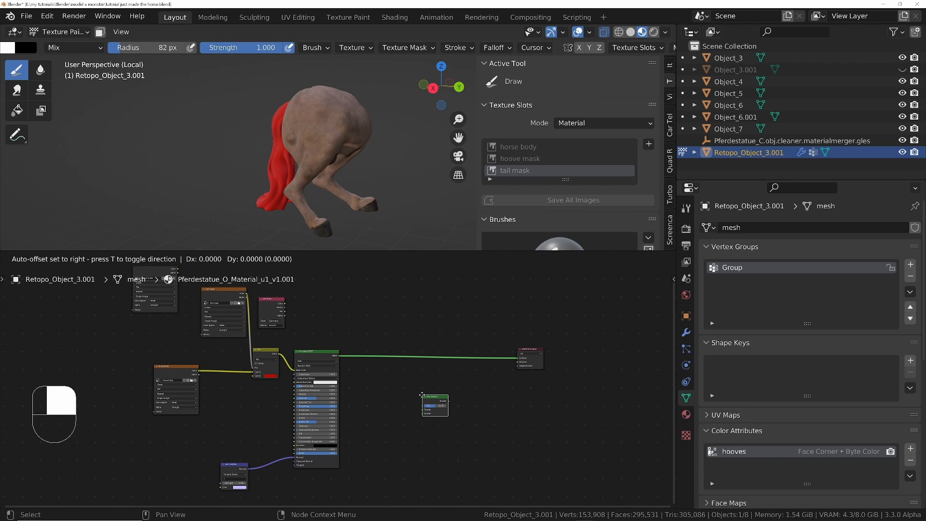
click(406, 348)
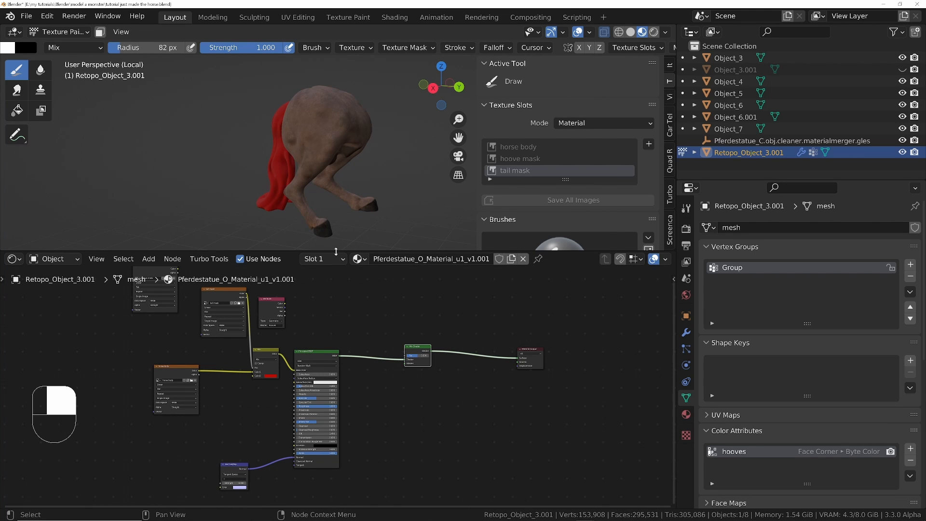
- Cut the tail mask's link to the color Mix node and connect its Color to the Mix Shader's Fac
middle_drag(334, 343, 334, 390)
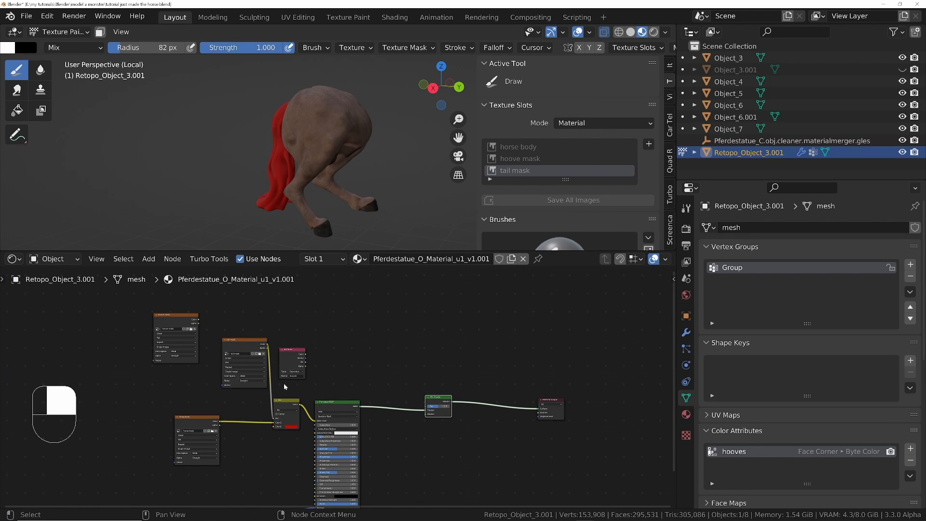
ctrl+right_drag(284, 384, 266, 391)
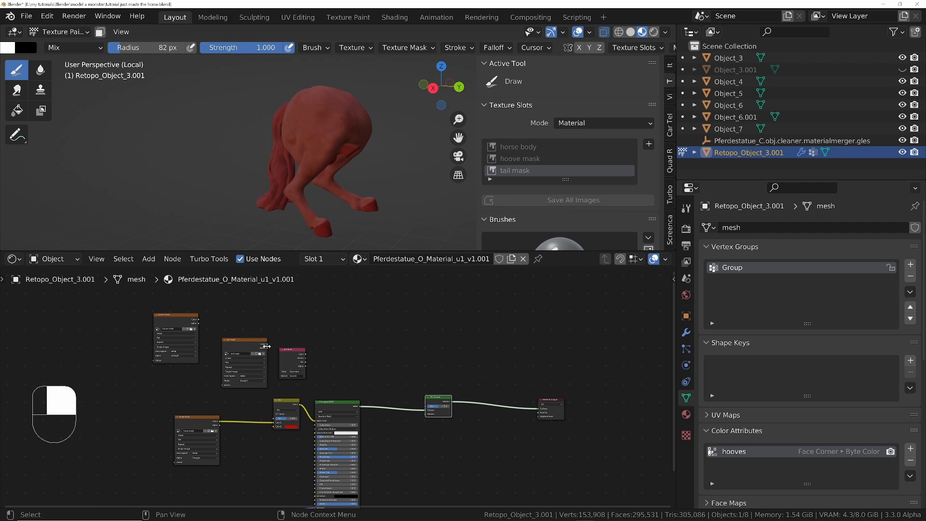
drag(268, 346, 426, 406)
- Delete the Attribute node and pull the color Mix node out of the horse body link, placing it aside below the Material Output
key(x)
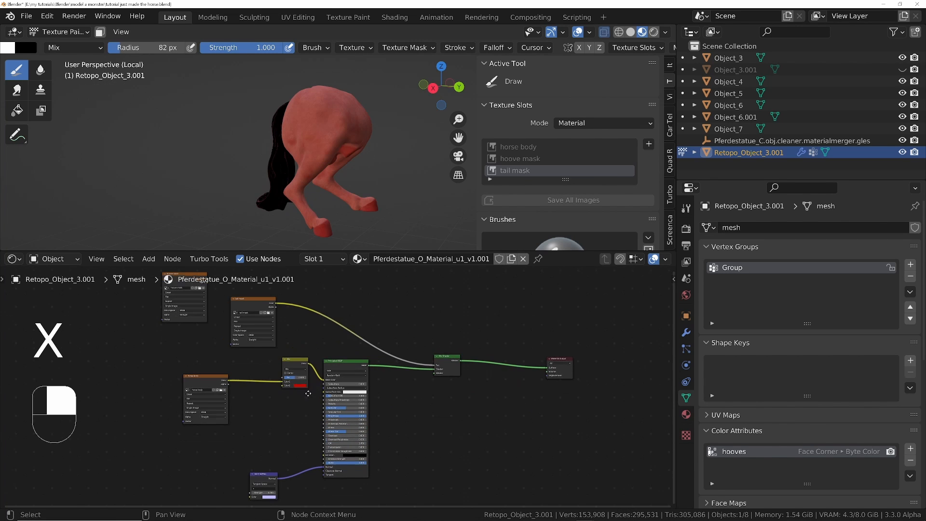
alt+drag(299, 365, 571, 430)
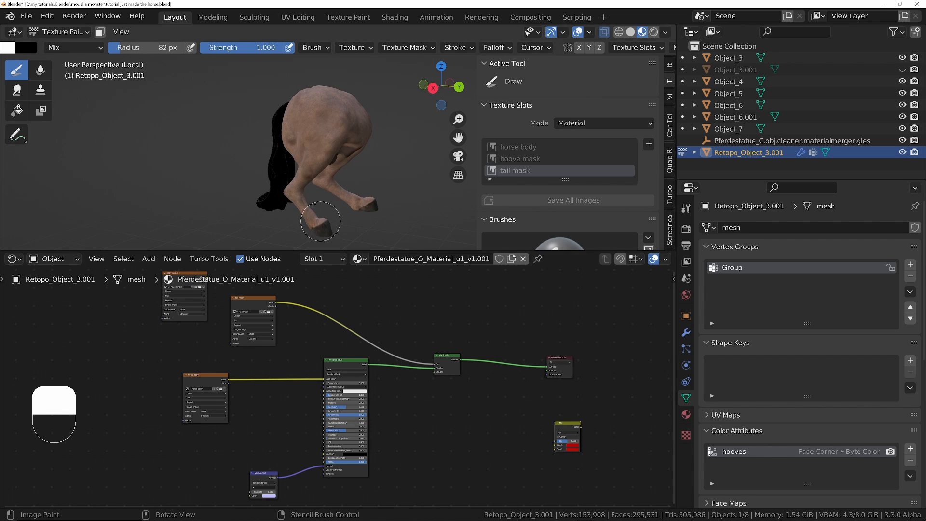
middle_drag(320, 221, 360, 217)
ctrl+middle_drag(231, 212, 235, 161)
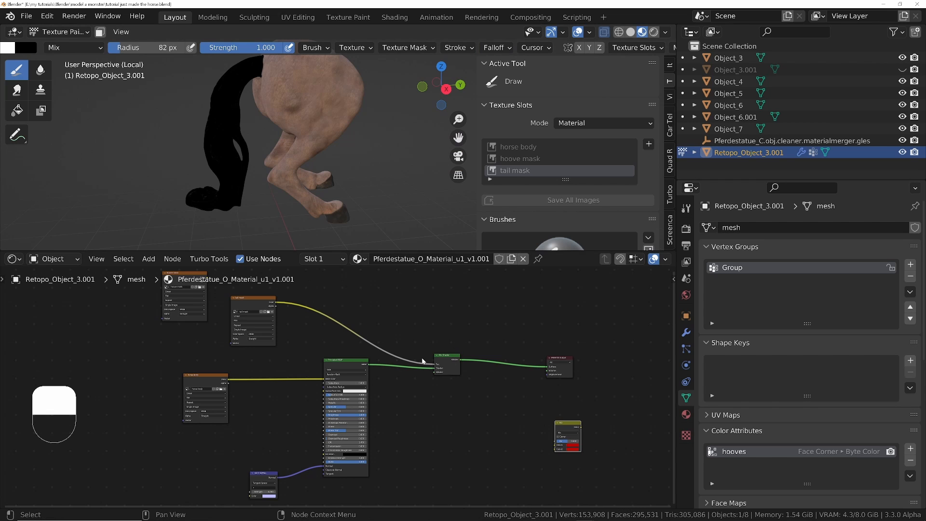
- Duplicate the horse body texture and Principled BSDF nodes below the originals and connect the copied BSDF to the Mix Shader's second Shader input
click(333, 360)
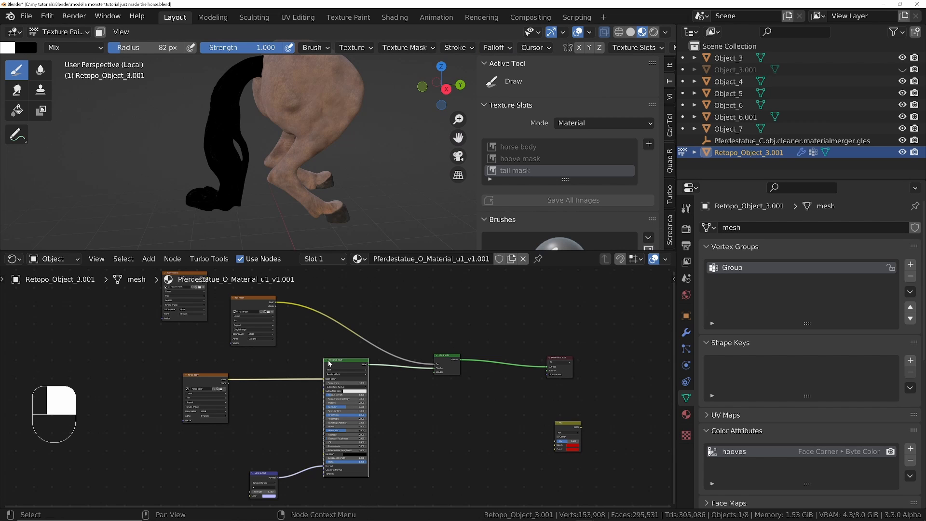
drag(187, 364, 351, 437)
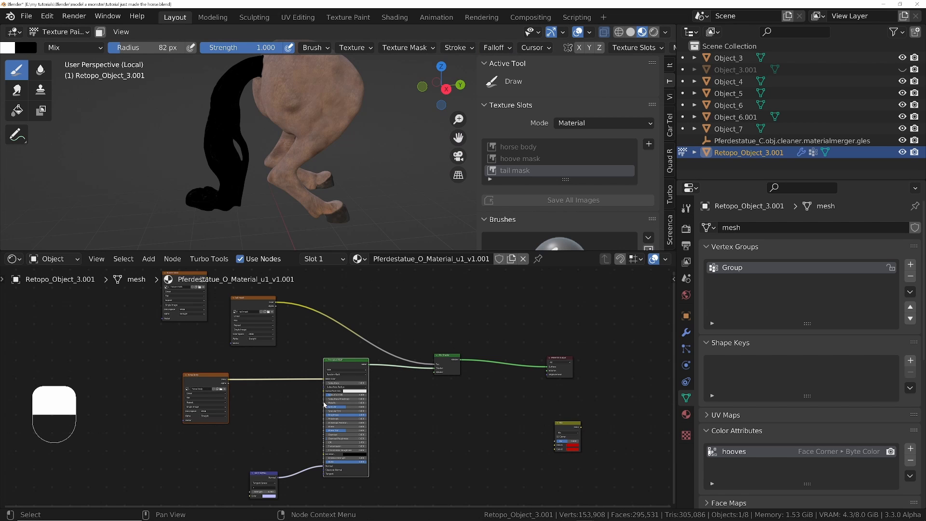
key(shift+d)
click(427, 506)
middle_drag(413, 382, 349, 379)
drag(407, 465, 370, 297)
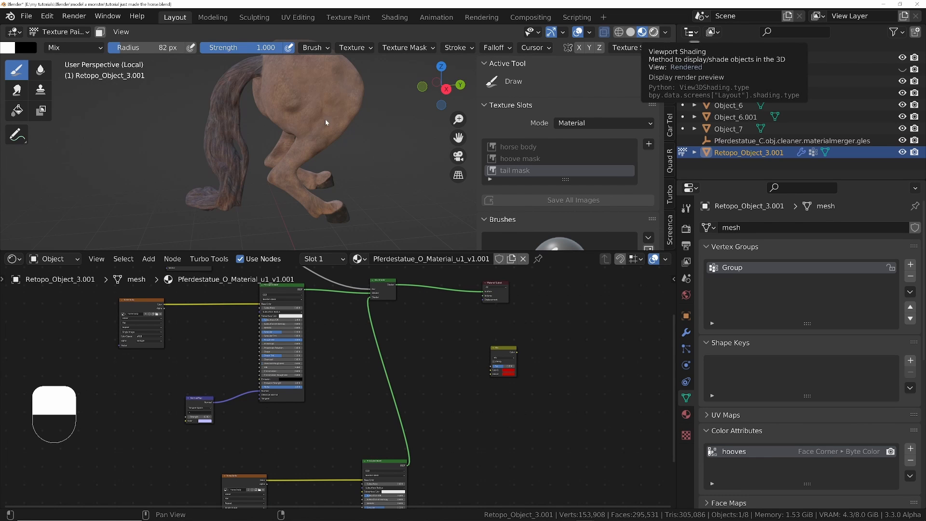
- Switch to Rendered viewport shading and Object Mode, and inspect the horse body and tail from several sides
key(Tab)
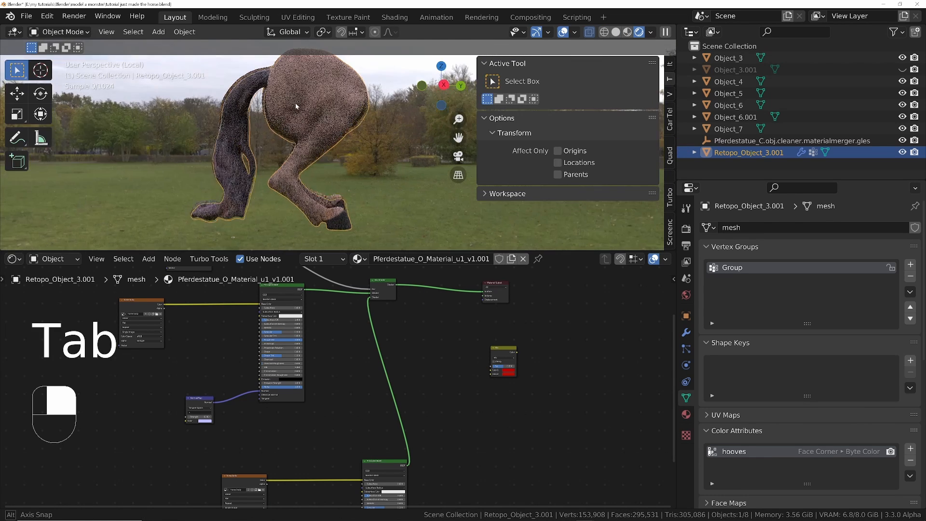
middle_drag(296, 106, 284, 109)
ctrl+middle_drag(236, 171, 373, 122)
scroll(251, 121, down, 4)
middle_drag(299, 143, 359, 160)
shift+middle_drag(294, 104, 336, 155)
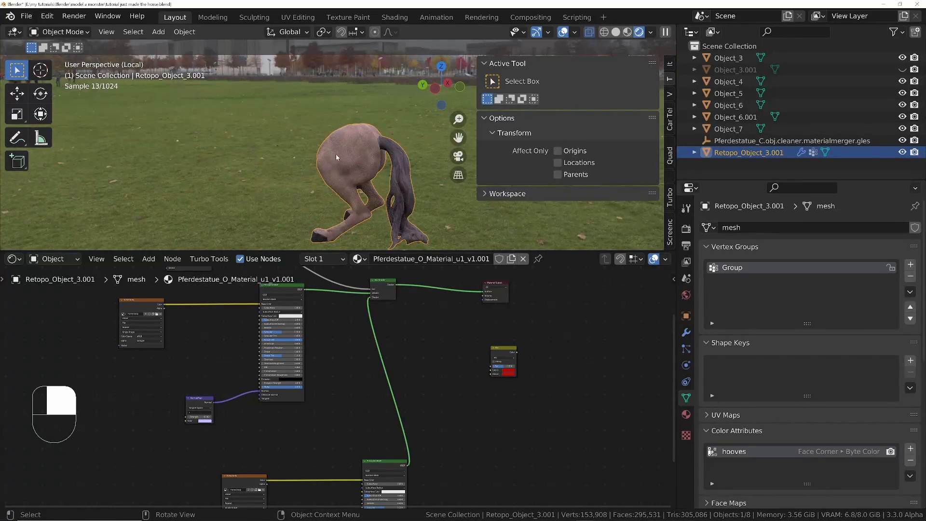
middle_drag(376, 191, 396, 198)
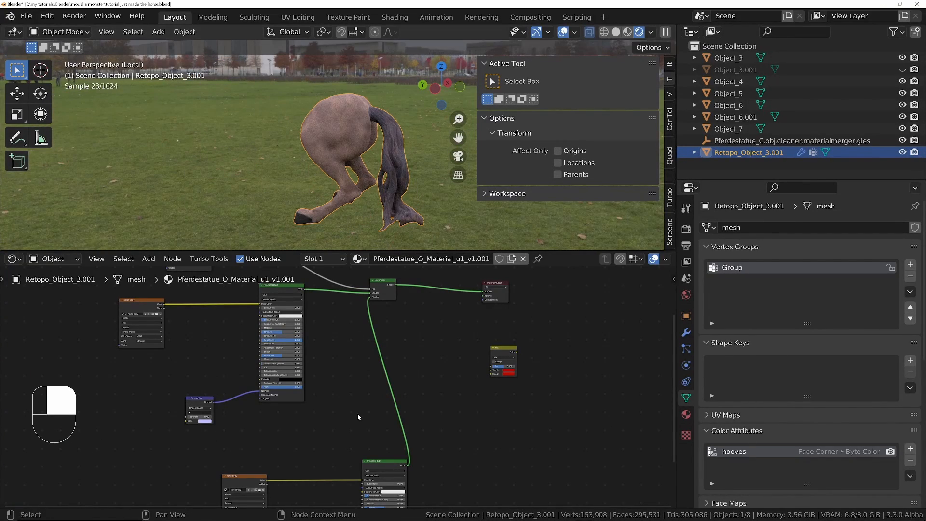
- Insert an RGB Curves node between the copied horse body texture and its Principled BSDF, lowering the curve's upper end point to about 0.44
middle_drag(357, 412, 353, 370)
scroll(361, 453, up, 6)
key(shift+a)
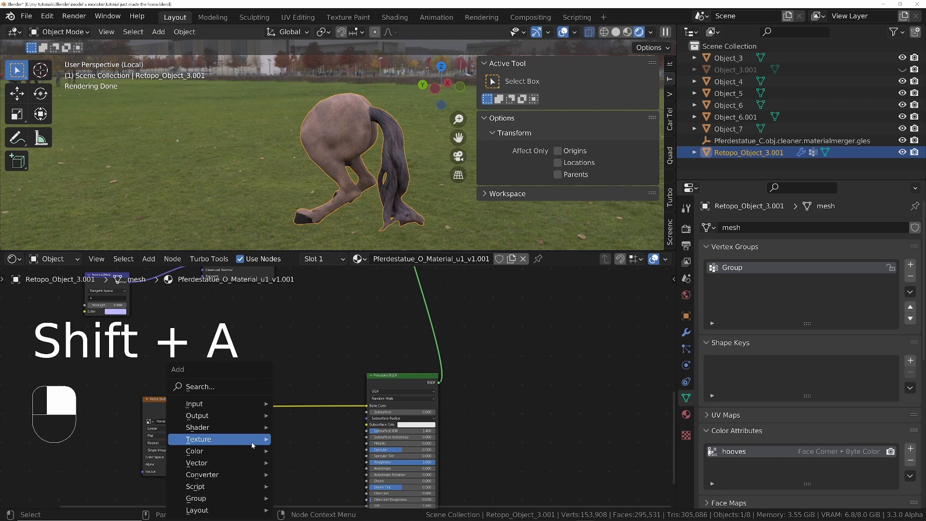
text(srg)
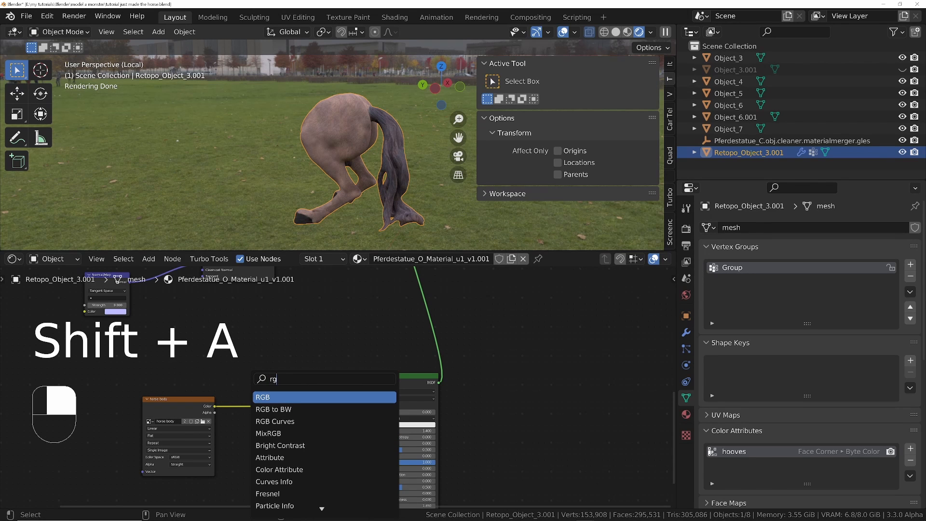
key(Down)
key(Down)
key(Return)
click(280, 395)
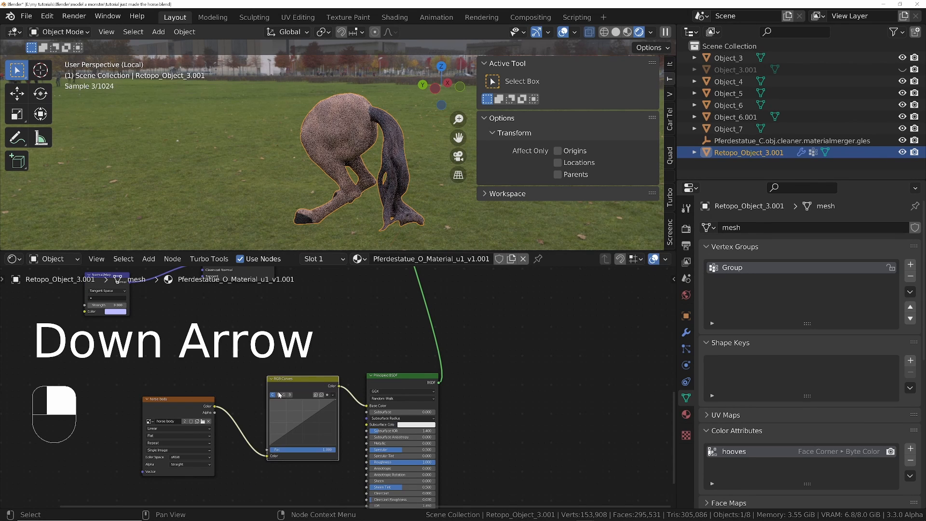
drag(335, 403, 337, 427)
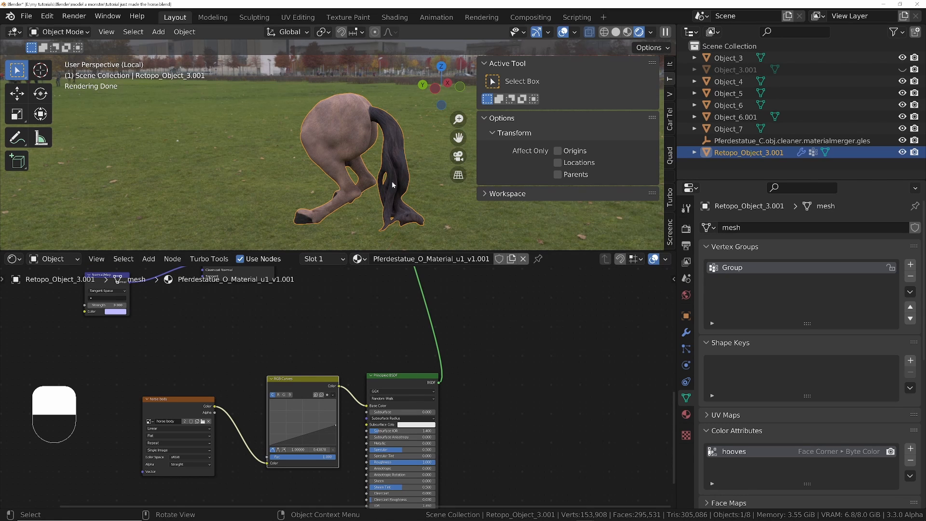
- Set the copied Principled BSDF's Subsurface to 0.046 and all three Subsurface Radius values to 1.0
drag(373, 414, 373, 417)
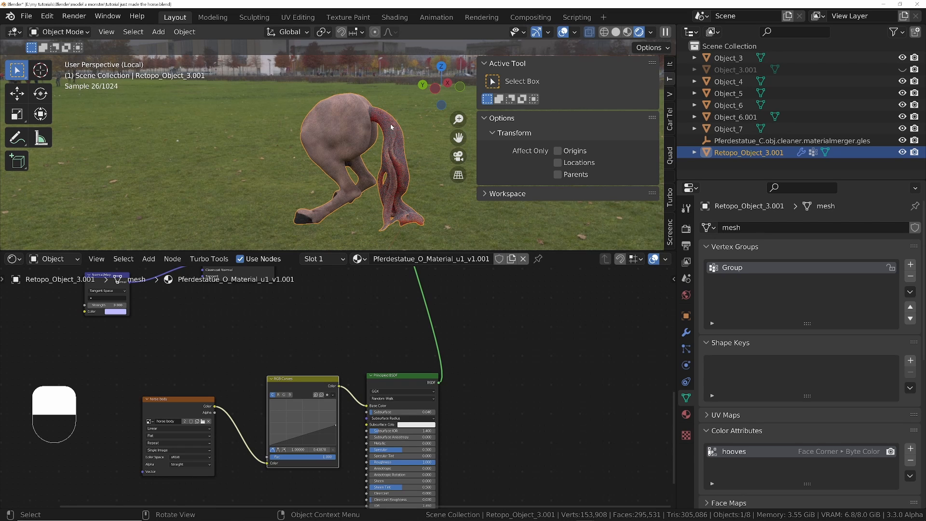
middle_drag(352, 407, 347, 357)
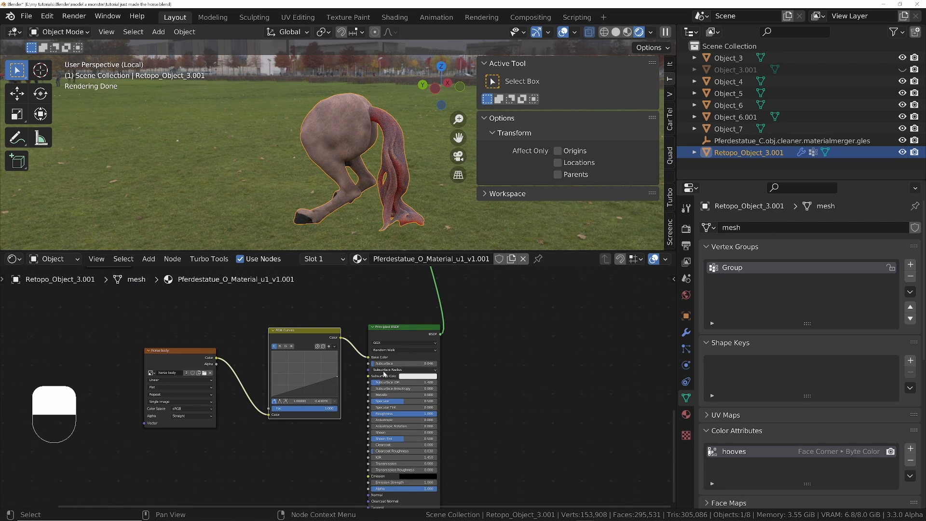
click(402, 371)
drag(394, 377, 393, 388)
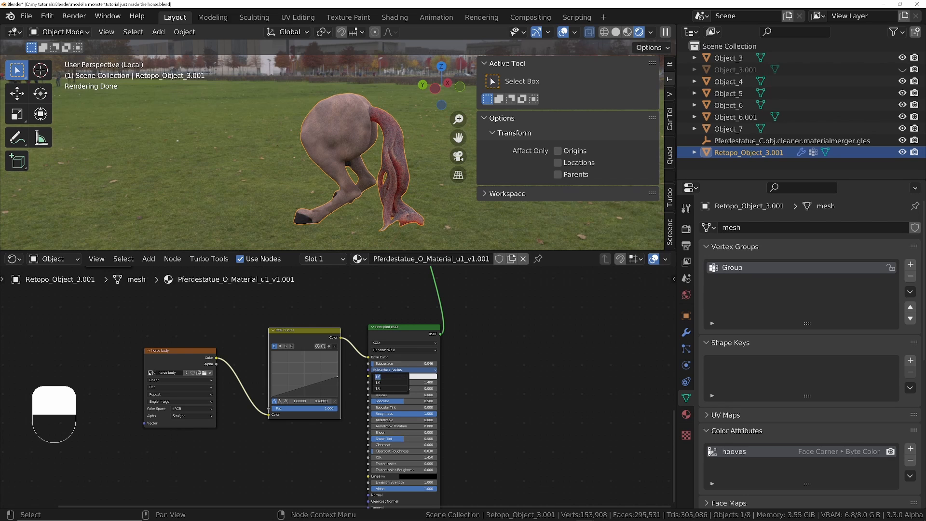
key(Return)
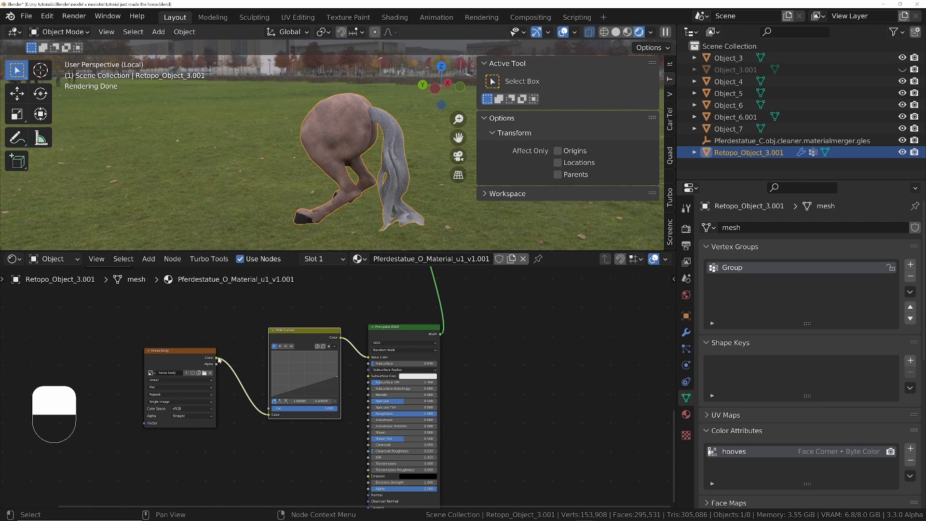
- Connect the copied horse body texture's Color to the BSDF's Subsurface Color and set Subsurface to 0.01
drag(216, 360, 369, 376)
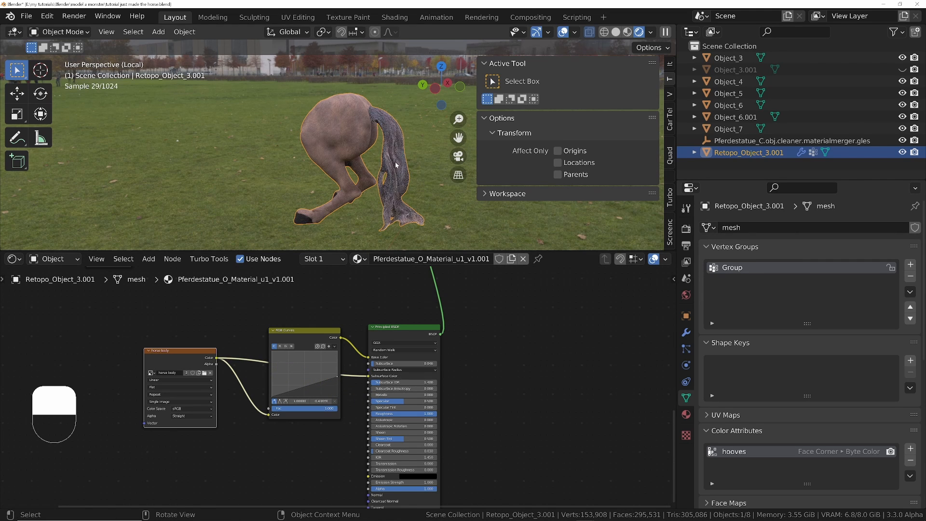
scroll(405, 246, up, 6)
double_click(395, 364)
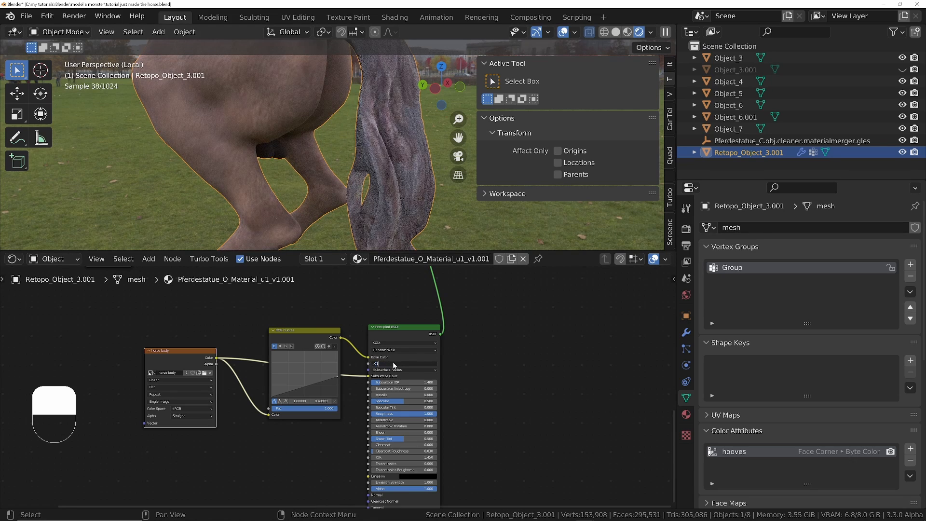
key(Return)
- Lower all three Subsurface Radius values of the tail's Principled BSDF together
ctrl+middle_drag(396, 120, 252, 177)
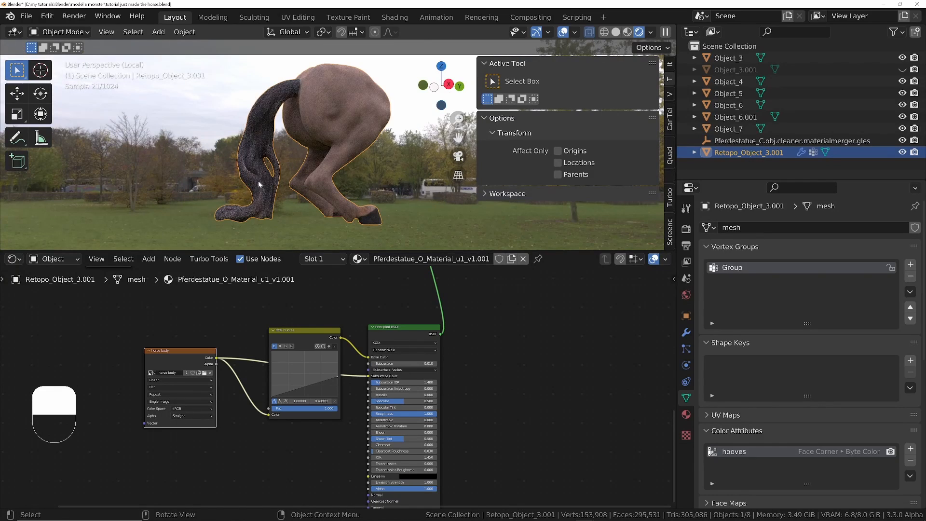
scroll(259, 184, up, 4)
click(396, 370)
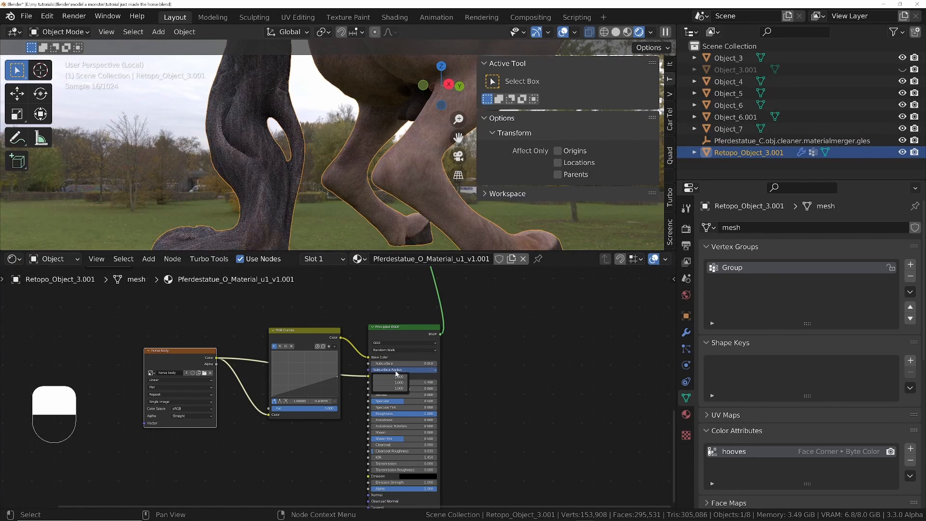
click(398, 377)
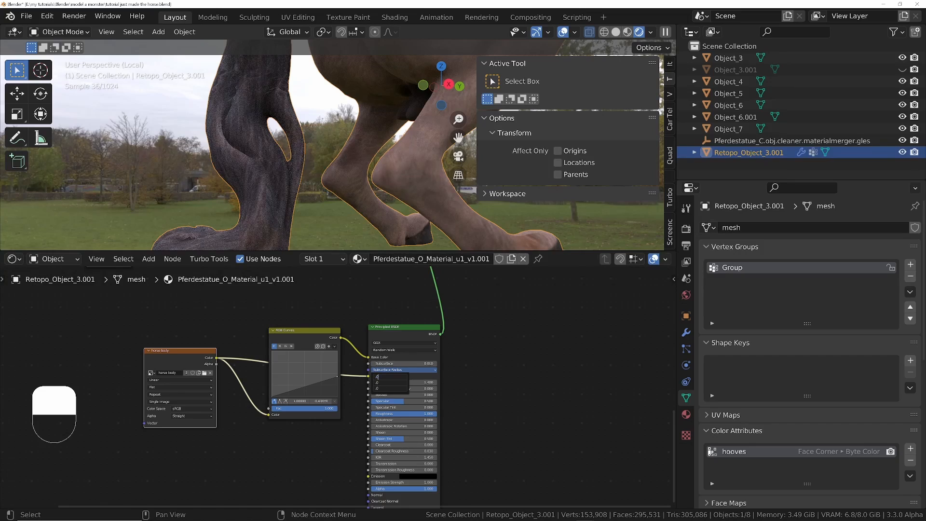
key(Return)
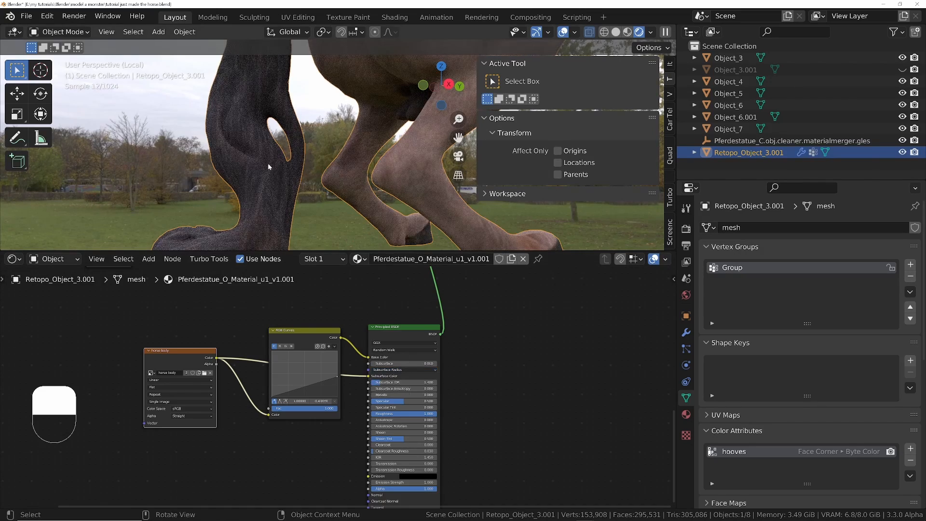
- Shift the tail's Principled BSDF aside and add a Bump node below the RGB Curves node
ctrl+middle_drag(256, 137, 373, 172)
drag(401, 329, 419, 319)
middle_drag(308, 499, 325, 426)
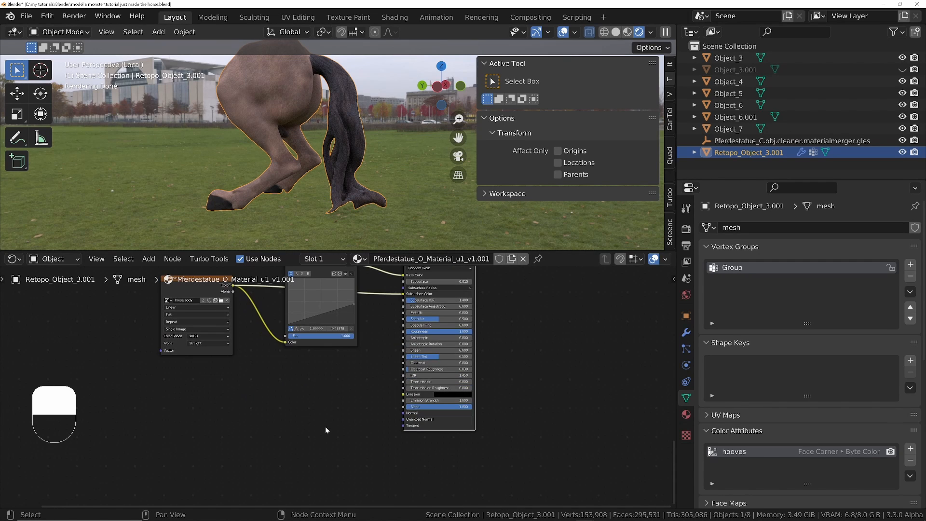
click(325, 426)
key(shift+a)
text(sbump)
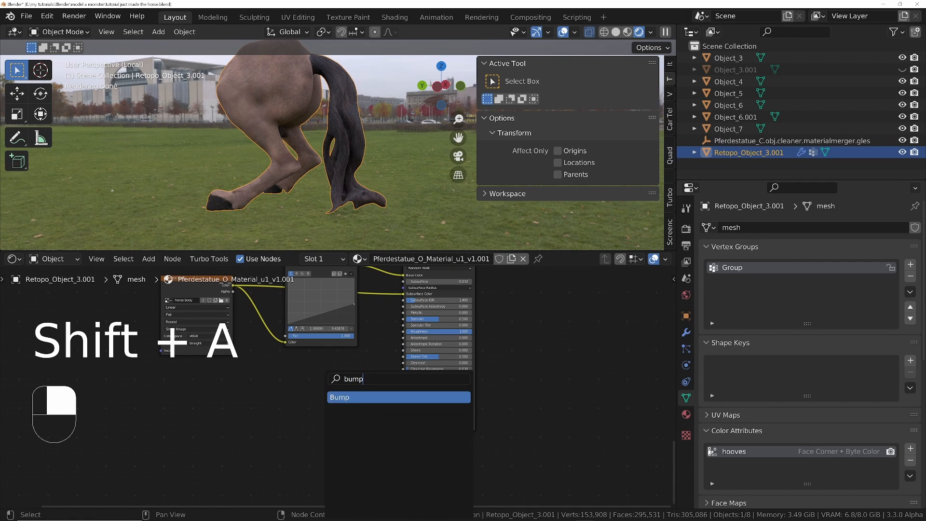
key(Return)
click(347, 420)
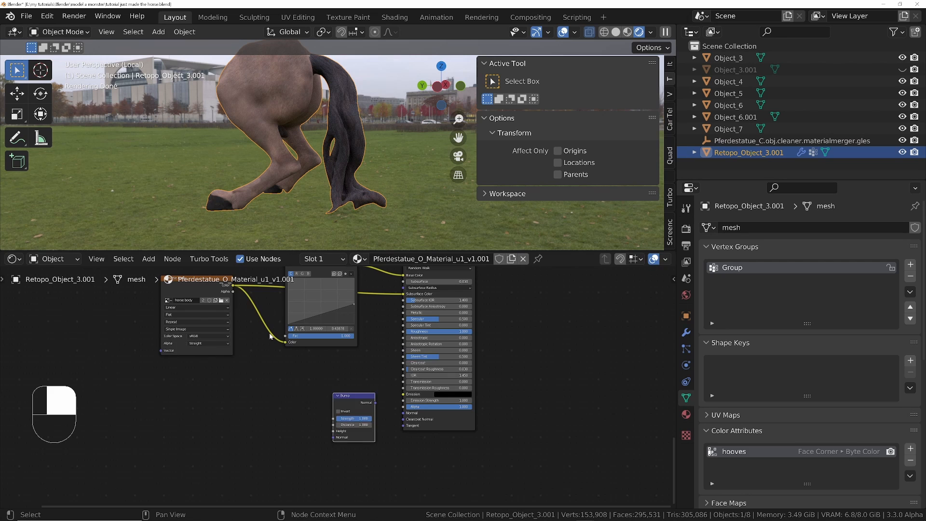
- Connect the copied horse body texture's Color to the Bump Height, and the Bump Normal to the tail BSDF's Normal
middle_drag(264, 310, 224, 353)
drag(195, 331, 296, 476)
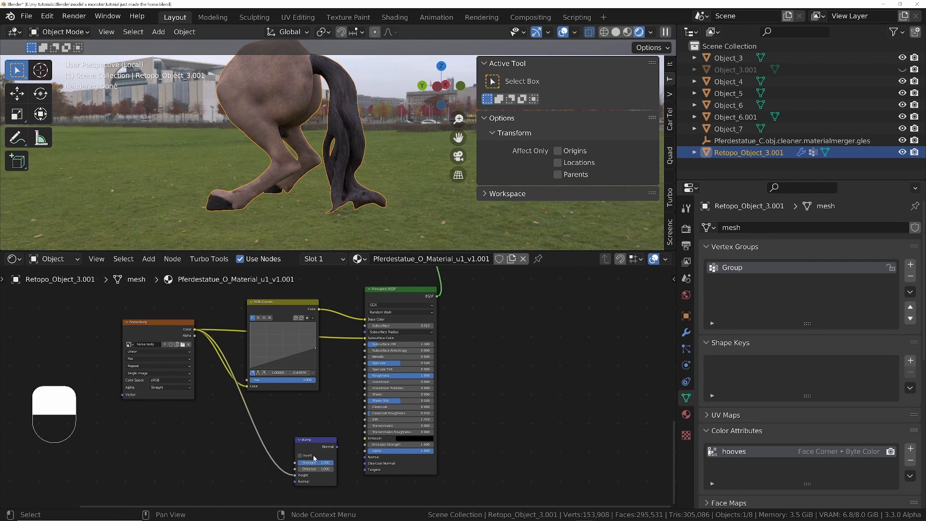
drag(336, 447, 366, 457)
- Try 0.2 for the tail Bump node's Strength, then fine-tune the Strength to about 0.3
middle_drag(382, 107, 306, 118)
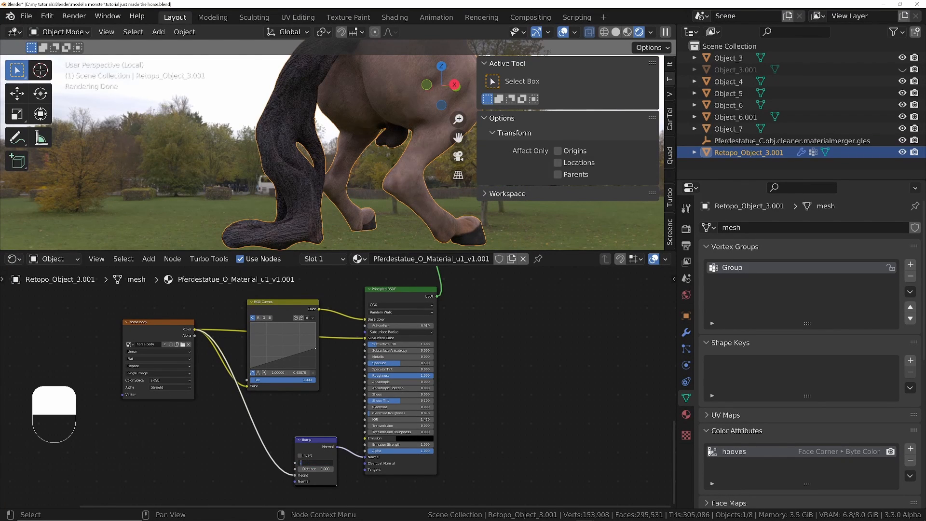
text(0.2)
key(Return)
key(KP_Enter)
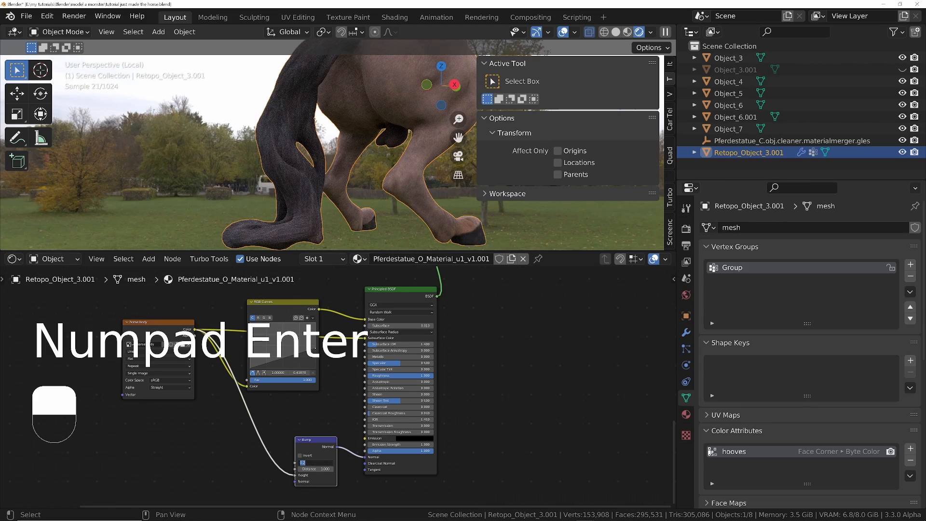
key(KP_Enter)
middle_drag(251, 164, 371, 169)
click(369, 174)
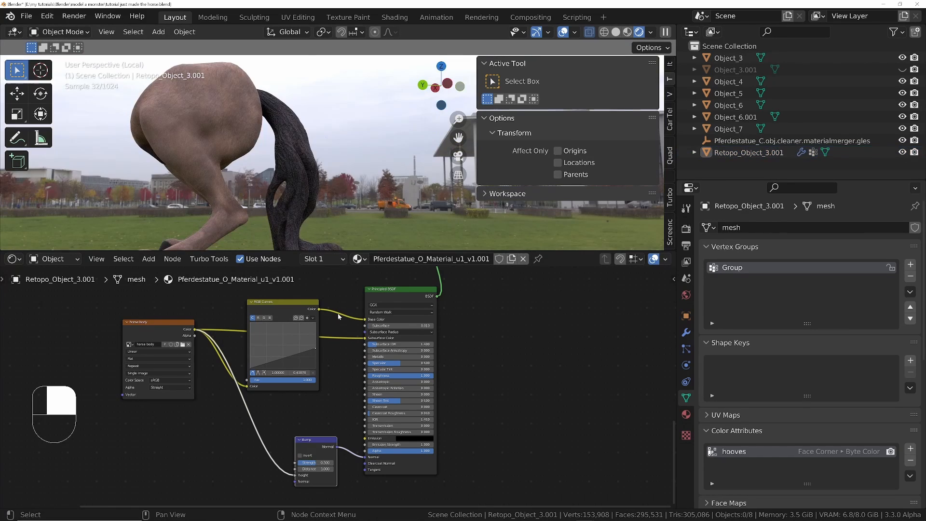
mouse_move(422, 377)
mouse_down()
mouse_move(409, 377)
mouse_move(432, 377)
mouse_up()
drag(317, 463, 311, 464)
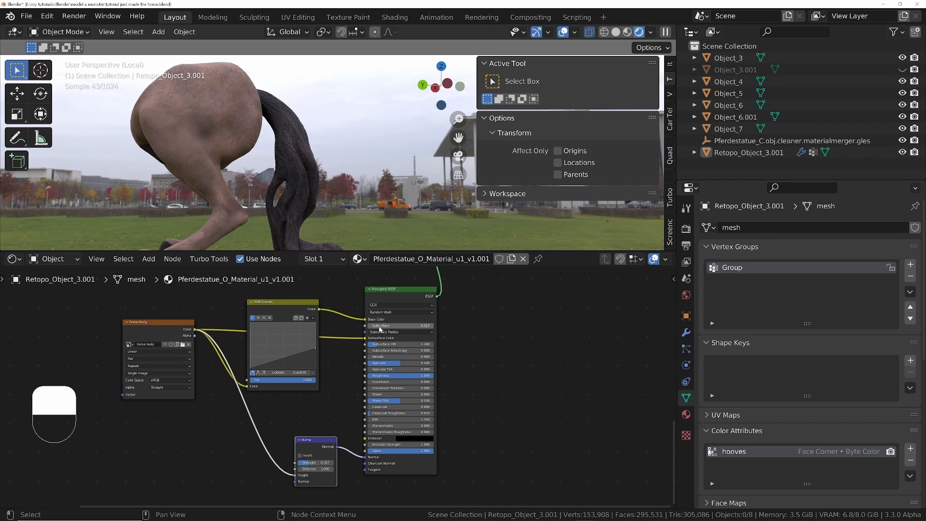
- Raise the Subsurface of the tail's Principled BSDF and reselect the horse body
drag(386, 327, 404, 326)
middle_drag(164, 111, 319, 147)
click(321, 149)
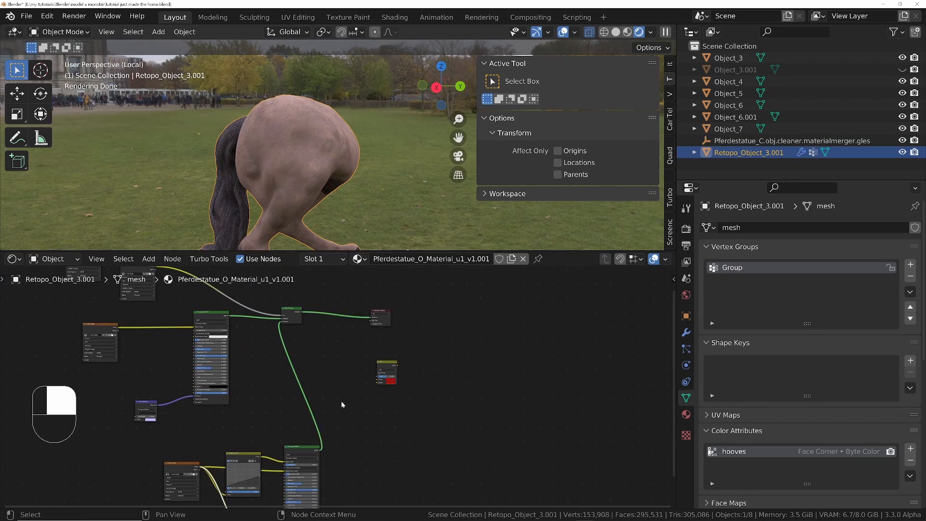
- Move the Material Output and the unused Mix node farther from the Mix Shader to make room
click(377, 320)
key(g)
click(527, 339)
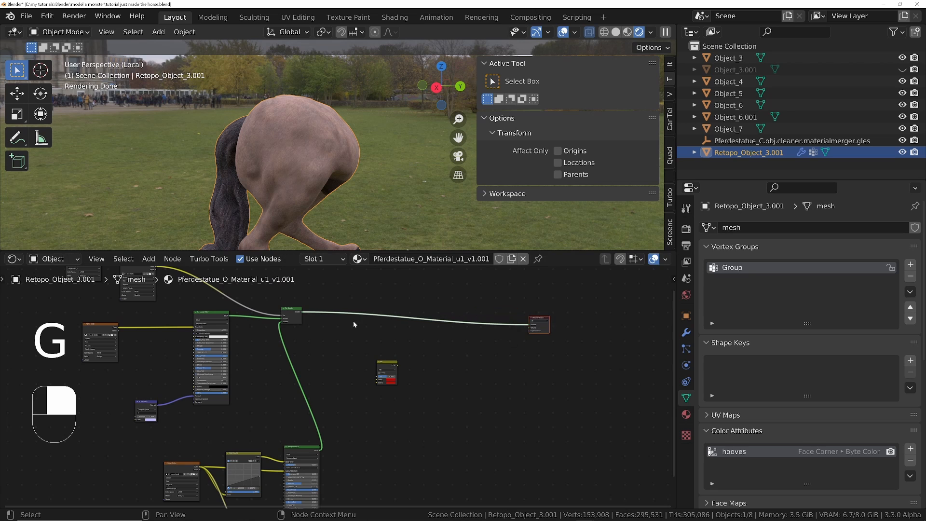
click(365, 350)
click(381, 367)
key(g)
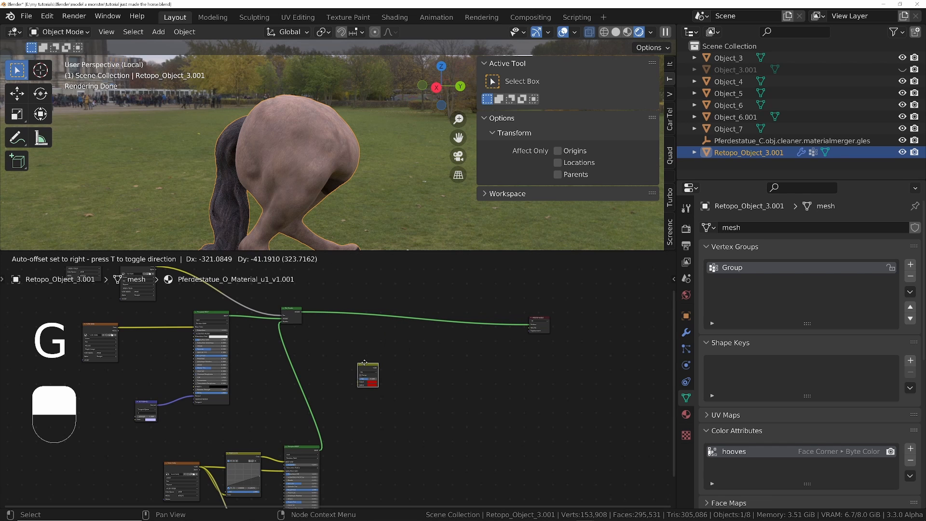
click(461, 406)
- Insert a second Mix Shader on the link between the first Mix Shader and the Material Output
click(391, 384)
key(shift+a)
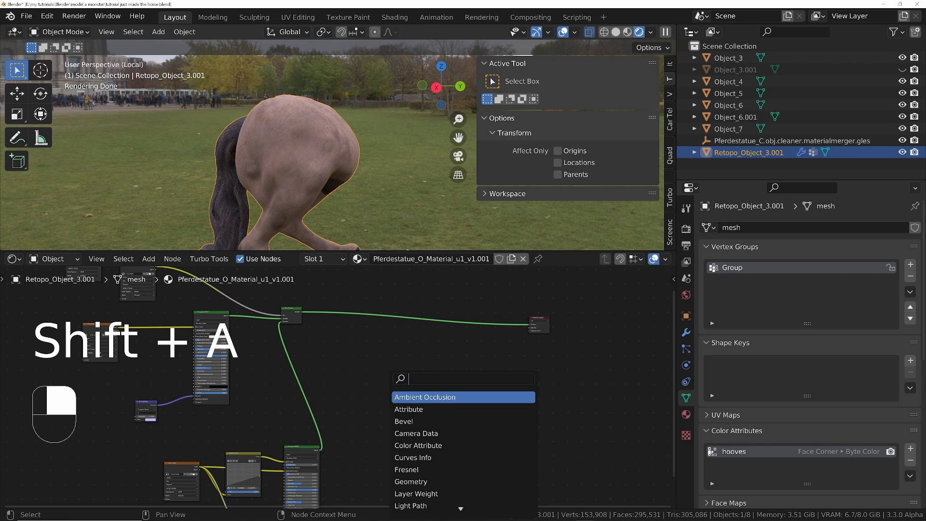
text(mix)
key(Down)
key(Return)
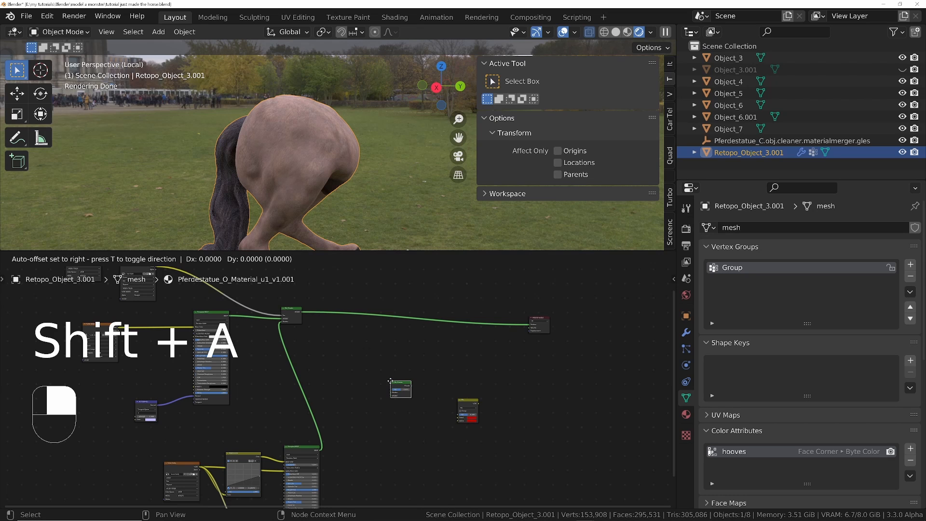
click(401, 312)
- Move the hooves mask image texture next to the second Mix Shader
middle_drag(401, 311, 418, 332)
ctrl+middle_drag(306, 167, 289, 176)
middle_drag(103, 270, 162, 310)
drag(161, 305, 440, 389)
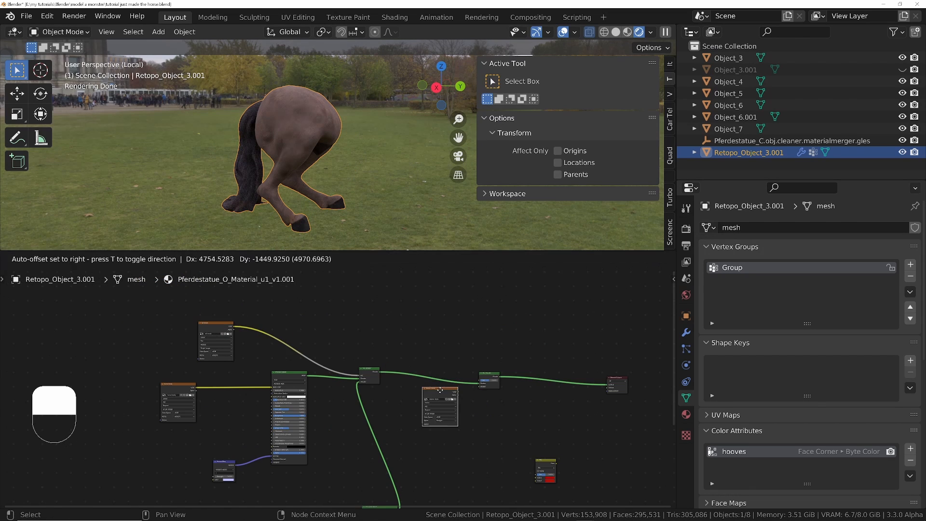
click(440, 390)
- Connect the hooves mask's Color to the second Mix Shader's Fac, then place the mask node above it and collapse it
scroll(479, 393, up, 3)
key(ctrl+z)
key(ctrl+z)
key(ctrl+z)
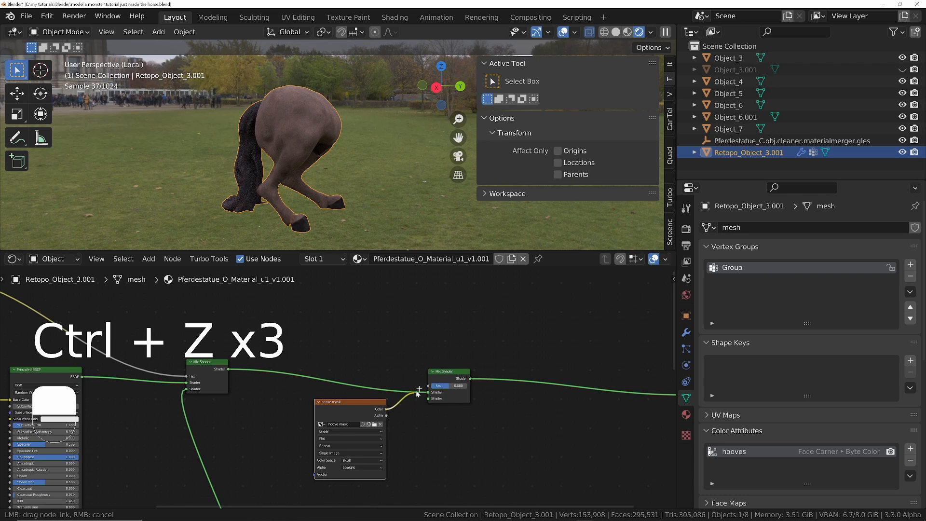
drag(386, 409, 428, 385)
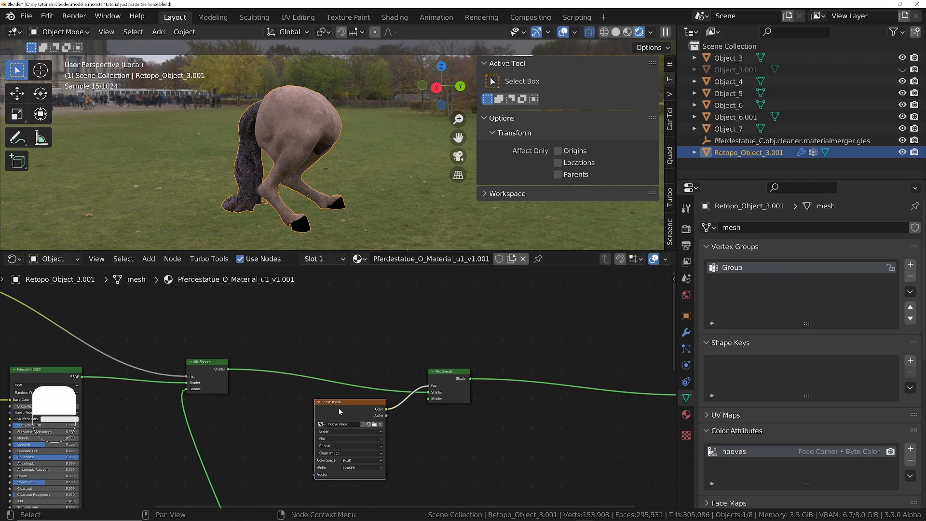
drag(338, 408, 333, 305)
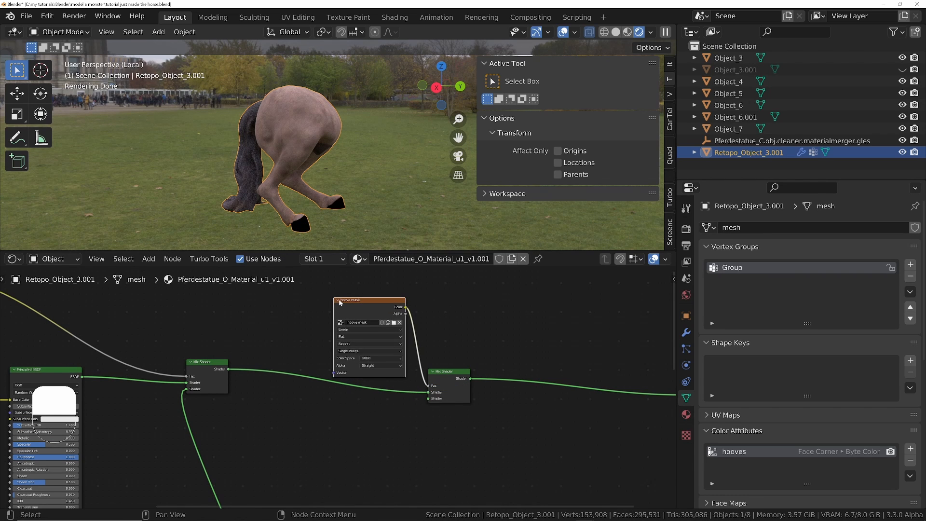
click(339, 299)
- Move the hooves mask, second Mix Shader, Material Output and unused Mix node away from the tail nodes to free up space
middle_drag(378, 454, 373, 365)
scroll(342, 389, down, 10)
middle_drag(283, 406, 307, 335)
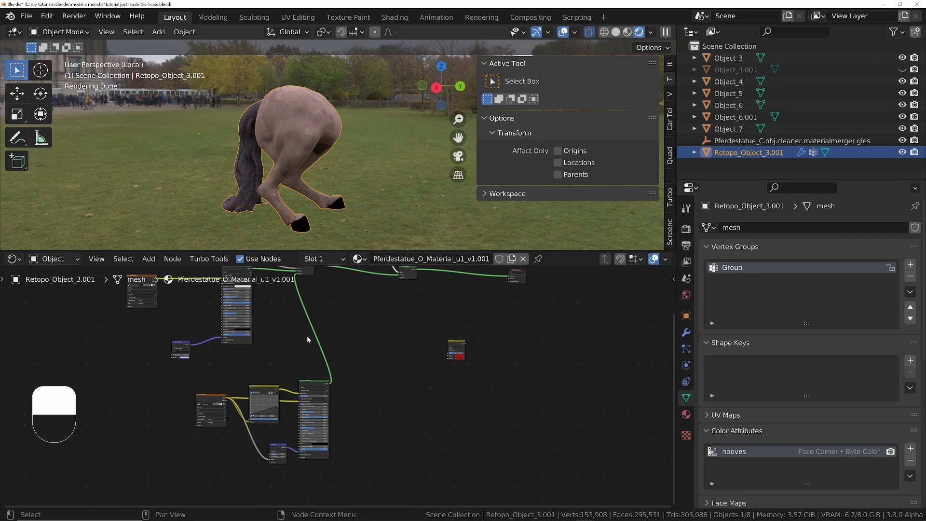
drag(201, 375, 311, 451)
middle_drag(342, 381, 226, 431)
scroll(226, 431, down, 2)
drag(238, 299, 440, 386)
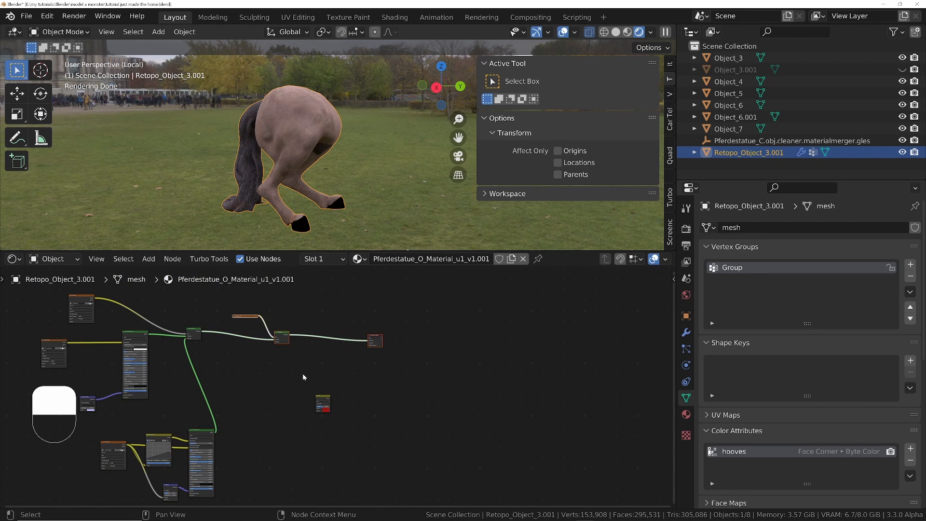
key(g)
click(474, 372)
drag(281, 389, 349, 430)
key(g)
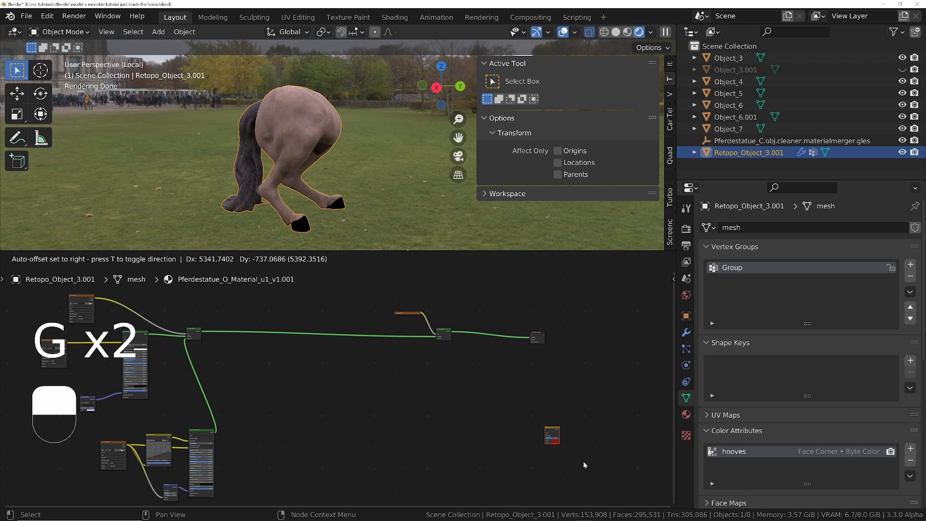
click(581, 463)
- Duplicate the tail's texture, RGB Curves, Bump and Principled BSDF nodes, and connect the new BSDF to the second Mix Shader's free Shader input
drag(238, 408, 89, 484)
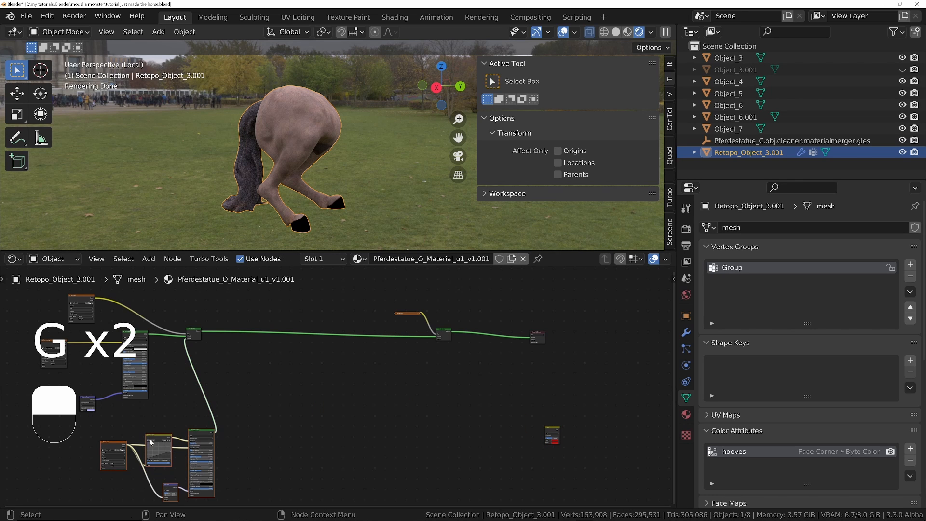
key(shift+d)
click(327, 375)
scroll(369, 386, up, 4)
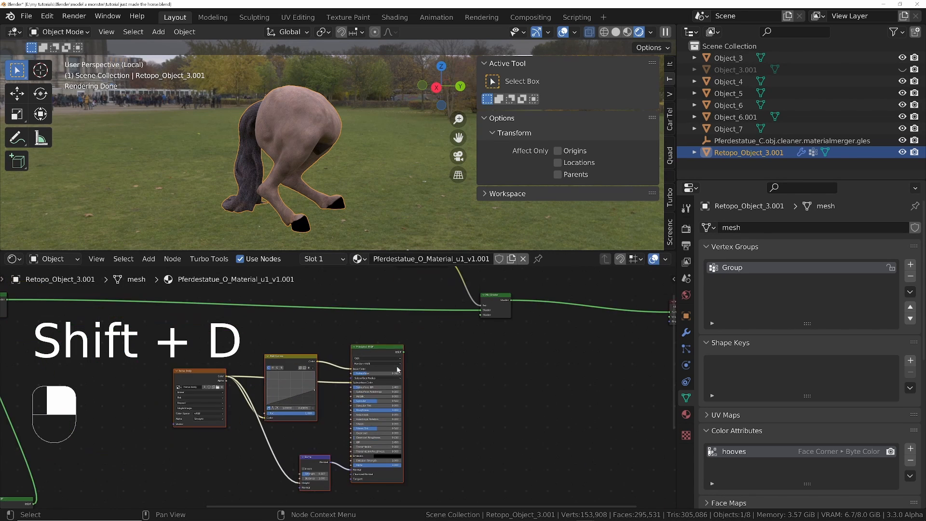
drag(371, 389, 448, 354)
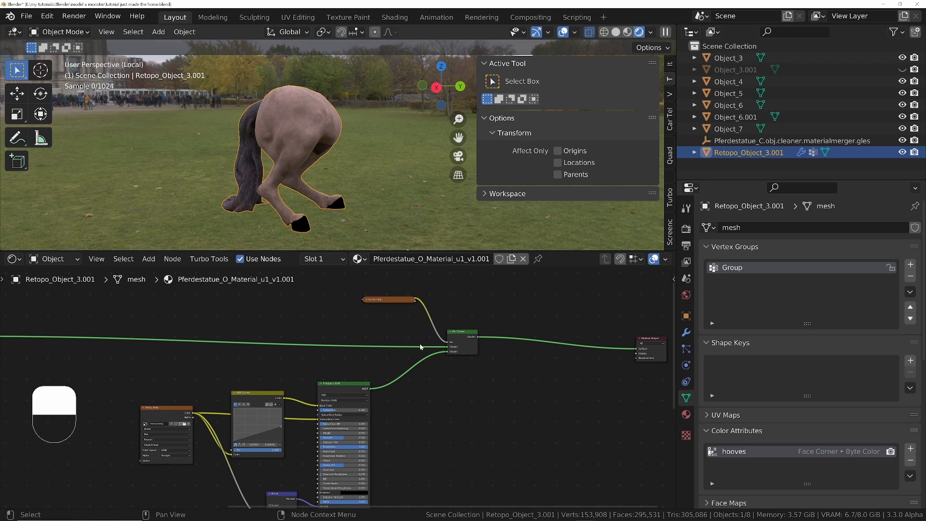
- Set the hoof Principled BSDF's Subsurface to 0 and lower its Roughness to make the hooves glossy
ctrl+middle_drag(340, 210, 318, 162)
shift+middle_drag(318, 162, 331, 122)
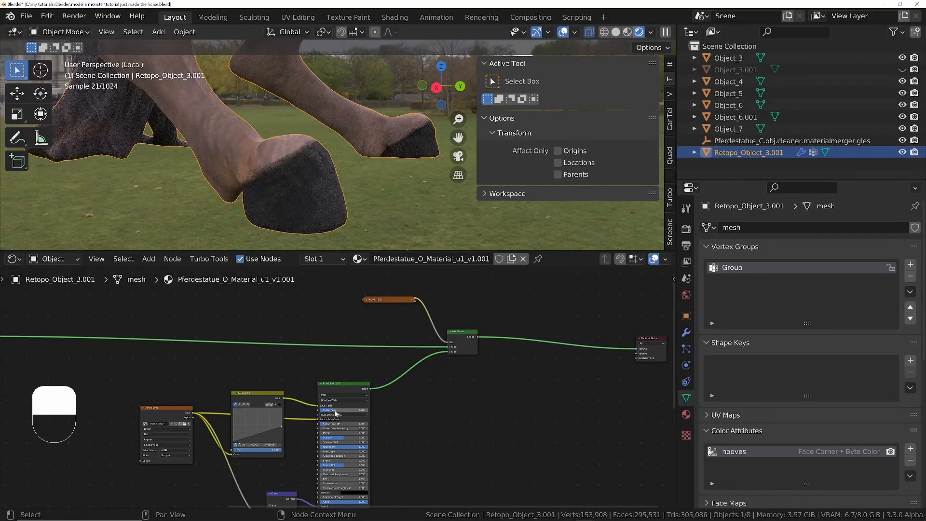
drag(336, 410, 319, 410)
middle_drag(312, 403, 325, 373)
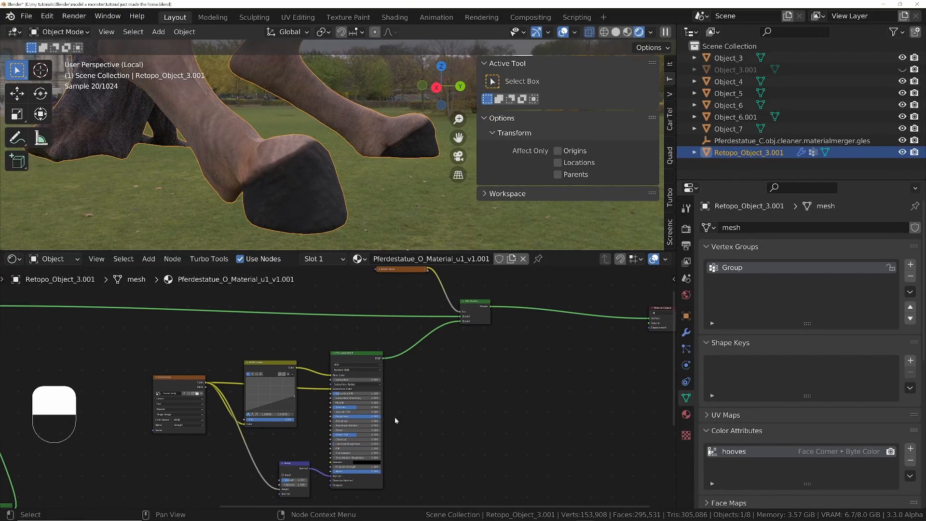
drag(377, 417, 345, 418)
- Set the hoof Bump node's Strength to 0.1, then reduce it further for a smoother surface
middle_drag(291, 472, 310, 444)
scroll(309, 450, up, 2)
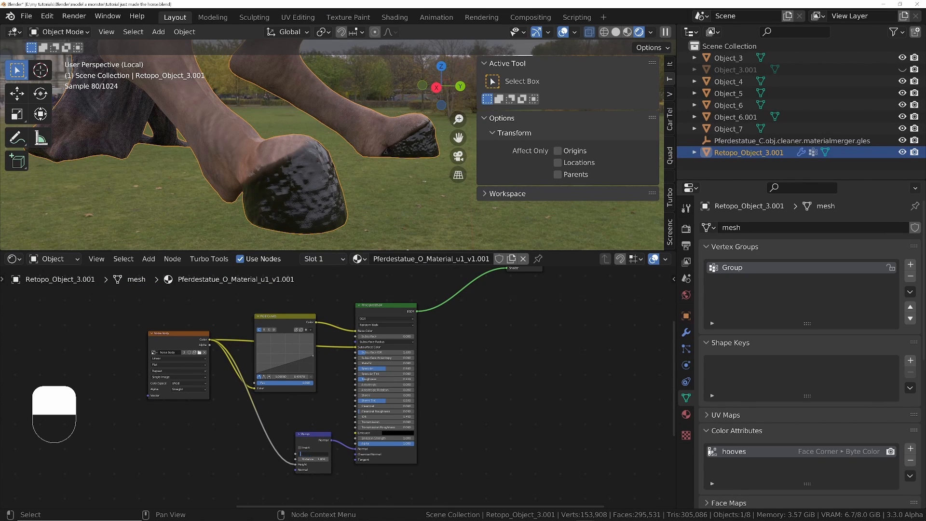
text(.1)
key(Return)
key(KP_Enter)
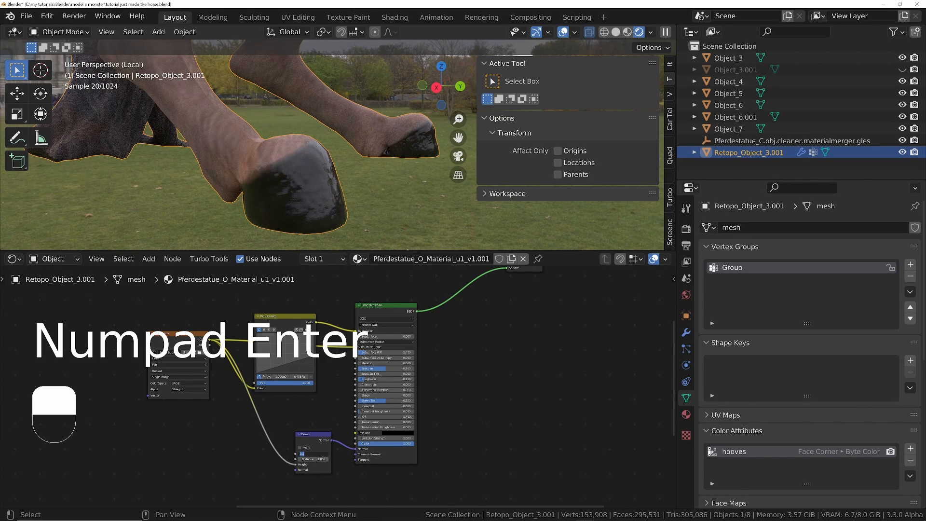
key(KP_Enter)
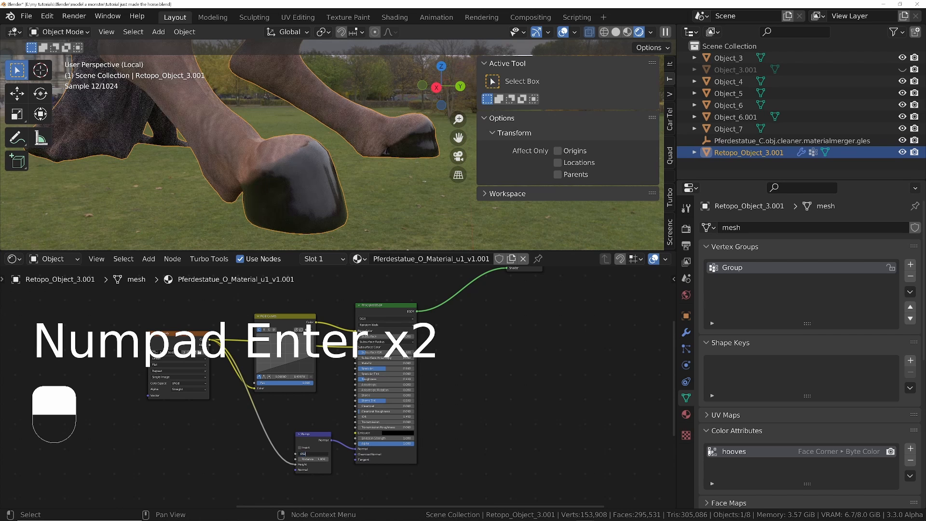
key(KP_Enter)
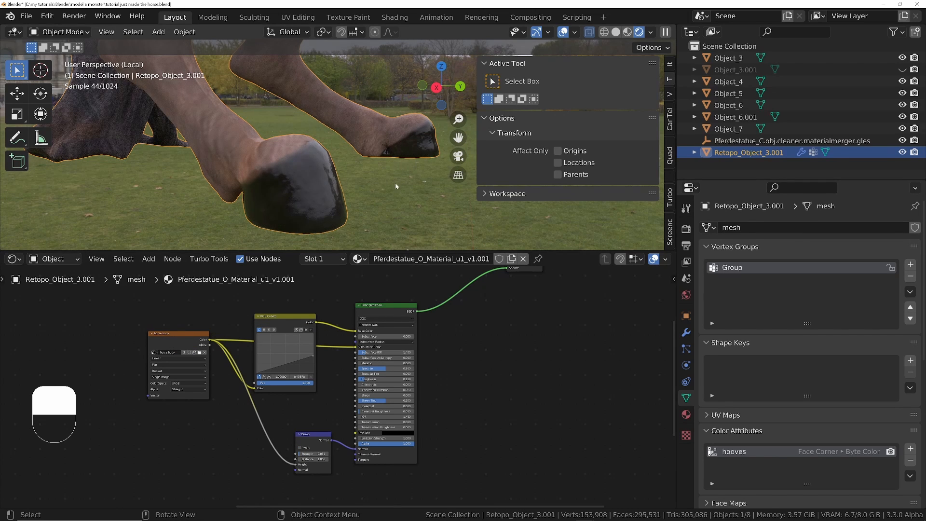
- Raise the hoof Principled BSDF's Roughness slightly to soften the reflections on the hooves
middle_drag(395, 183, 337, 186)
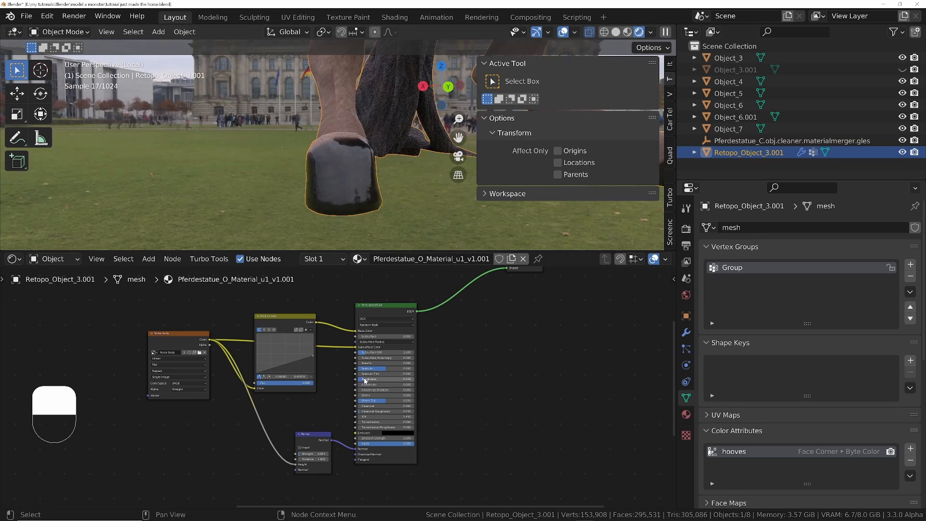
drag(365, 381, 376, 381)
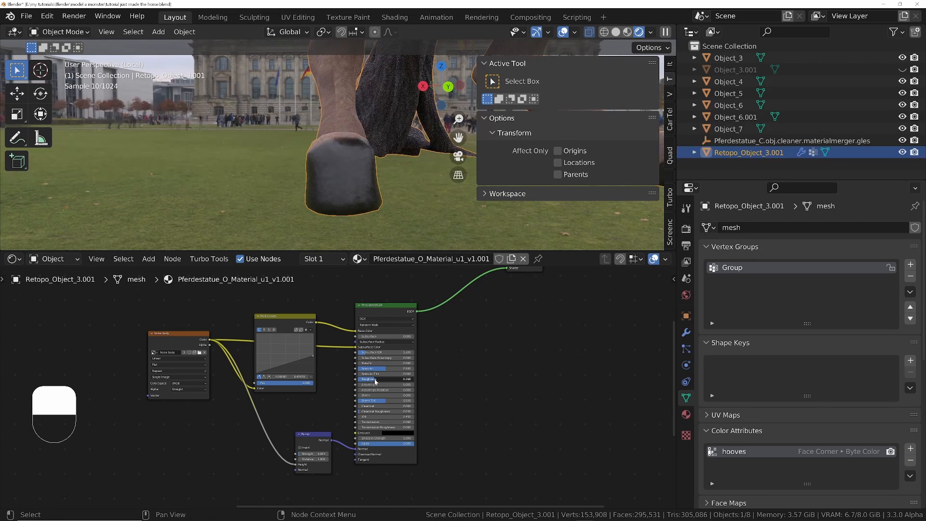
- Examine the horse's hooves, legs, tail and body surface from several sides and distances in the rendered view
middle_drag(372, 139, 424, 144)
scroll(398, 164, down, 7)
shift+middle_drag(352, 122, 333, 205)
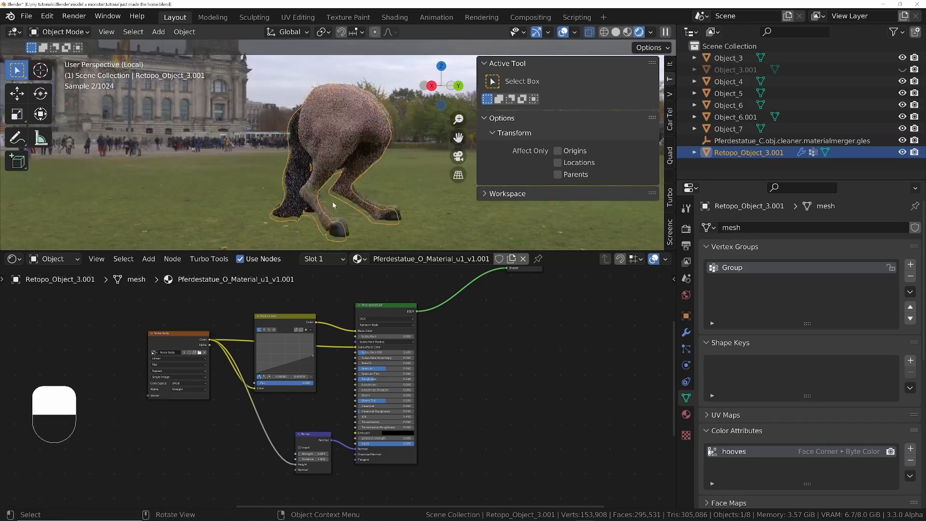
middle_drag(326, 111, 371, 133)
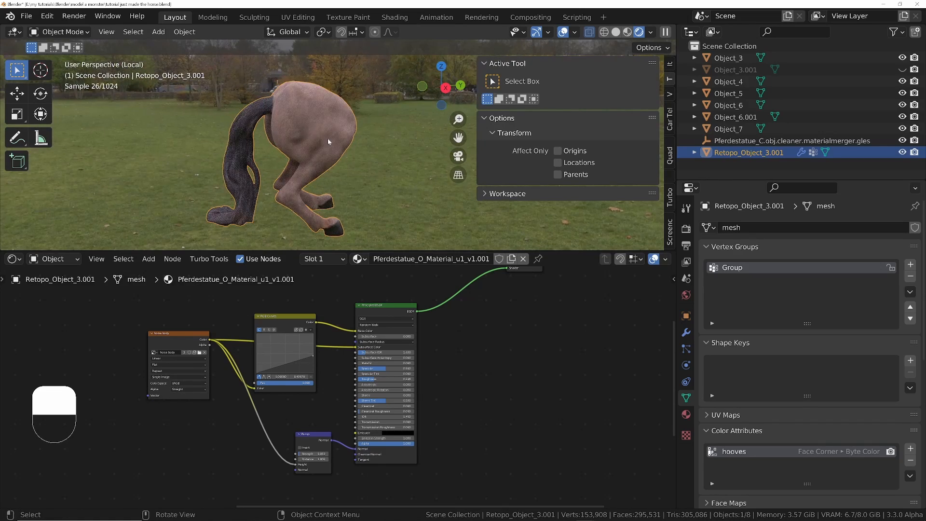
scroll(328, 141, up, 6)
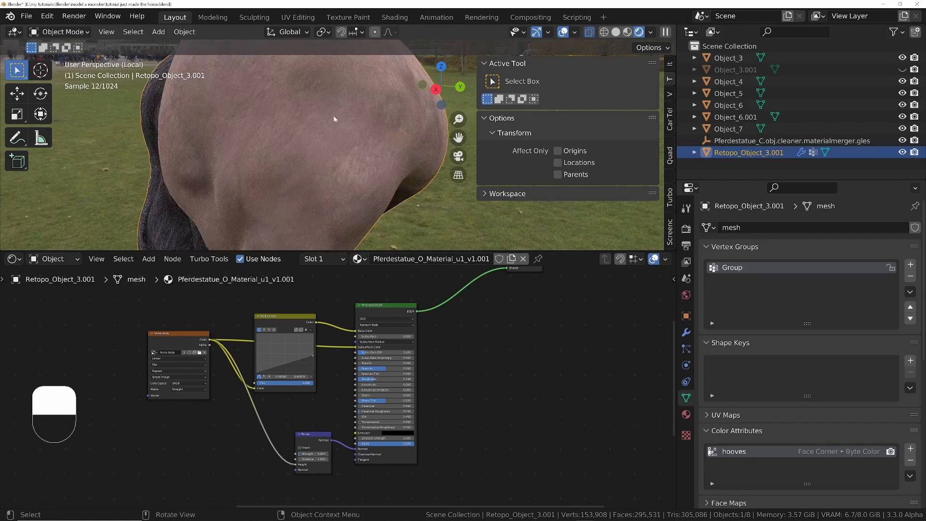
scroll(334, 119, down, 4)
middle_drag(334, 121, 336, 155)
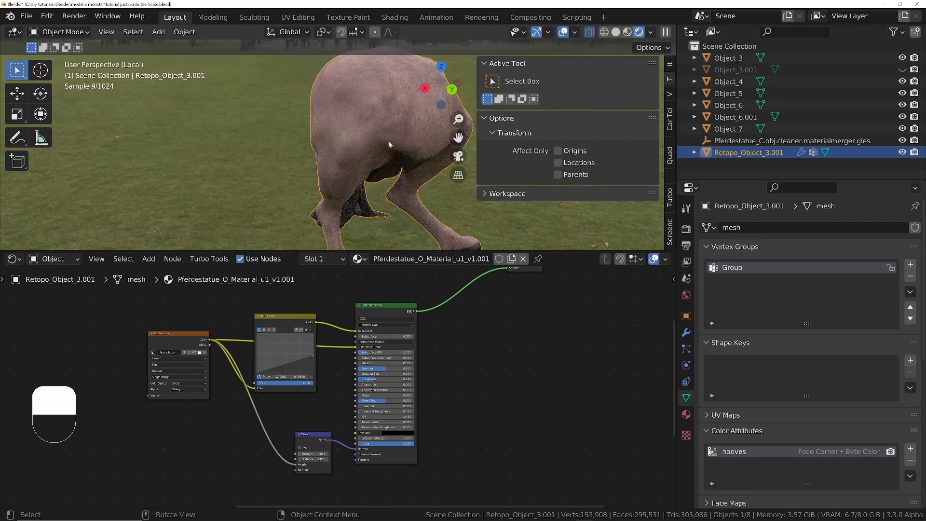
shift+middle_drag(389, 145, 325, 180)
- Duplicate the Mix Shader that blends in the hooves and insert the copy before the Material Output
middle_drag(444, 375, 383, 396)
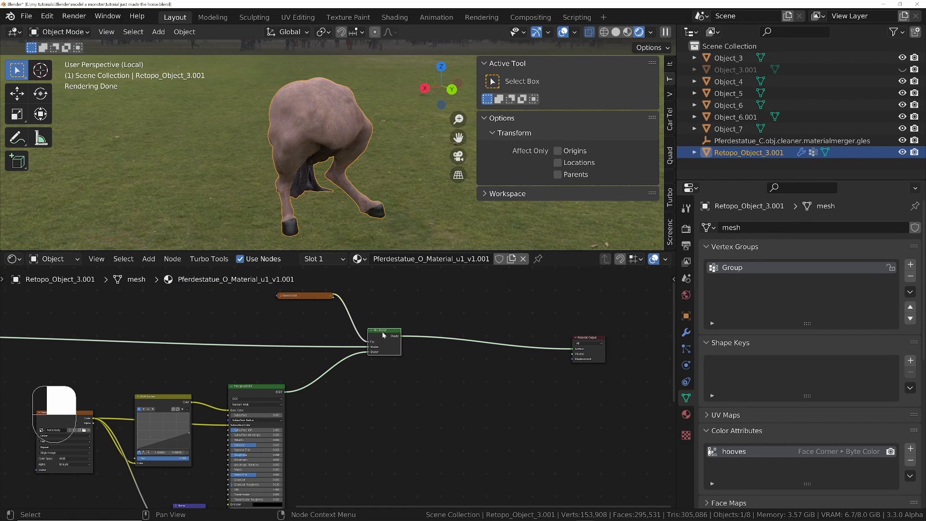
key(shift+d)
click(495, 335)
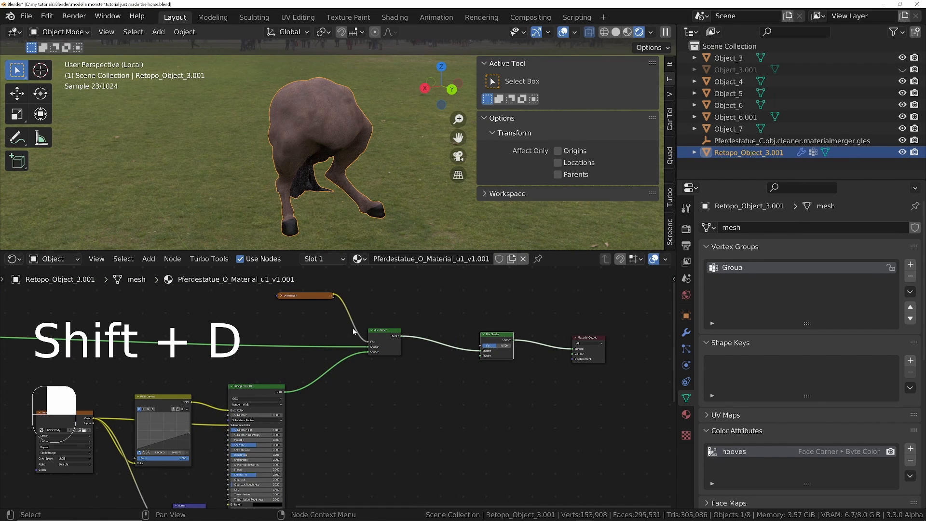
- Duplicate the hoove mask and tail mask texture nodes and stack the copies together above the last Mix Shader
middle_drag(357, 296, 358, 343)
scroll(358, 343, down, 2)
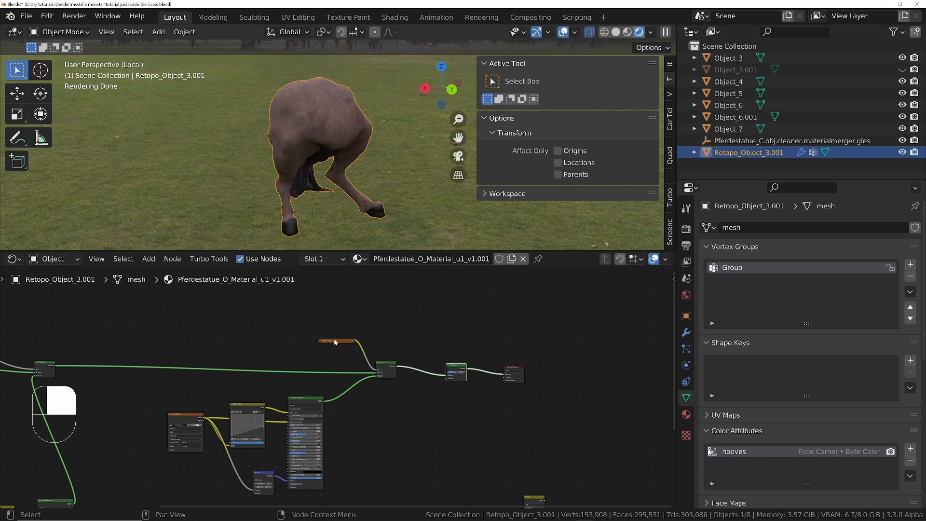
middle_drag(268, 347, 320, 347)
scroll(385, 343, up, 2)
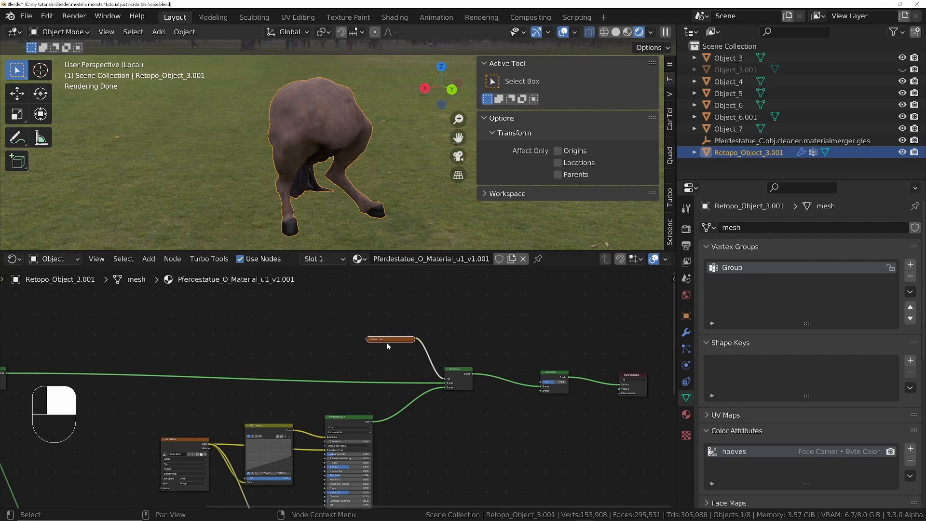
scroll(387, 343, down, 4)
middle_drag(156, 400, 197, 381)
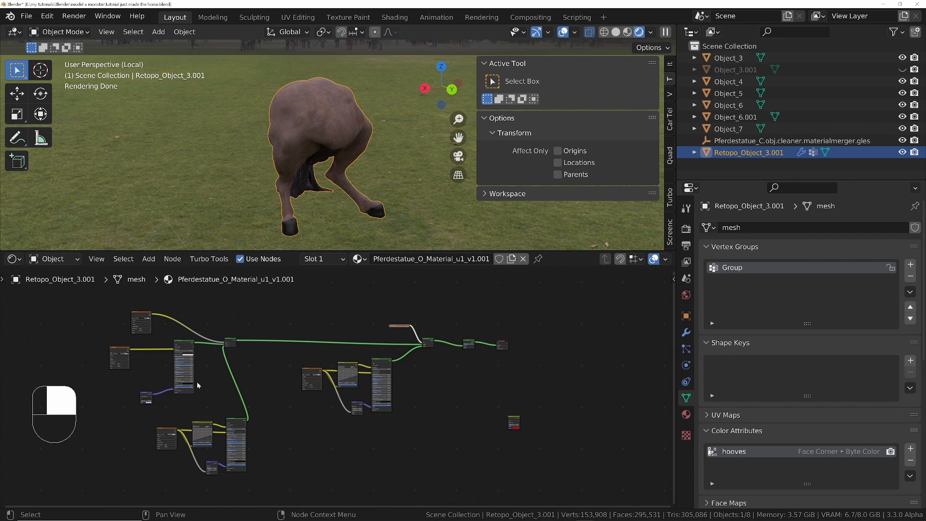
click(135, 314)
key(shift+d)
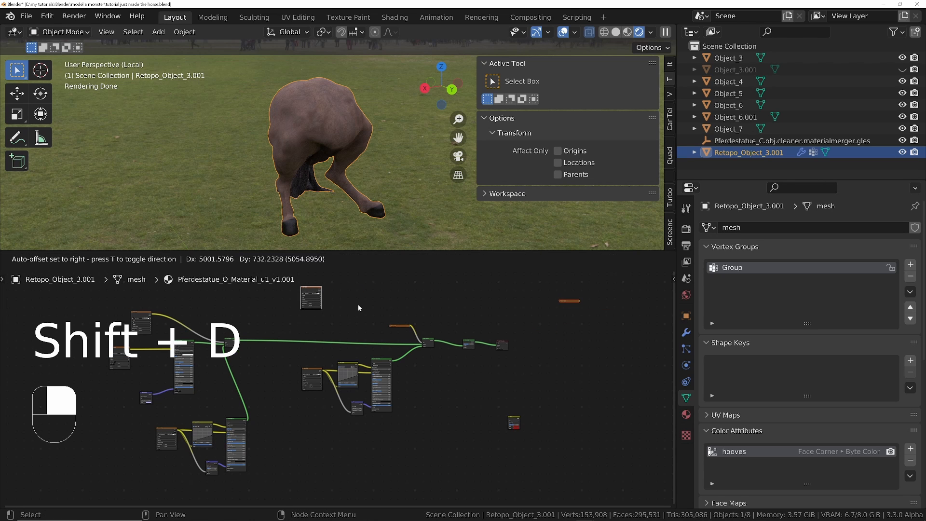
click(358, 305)
key(s)
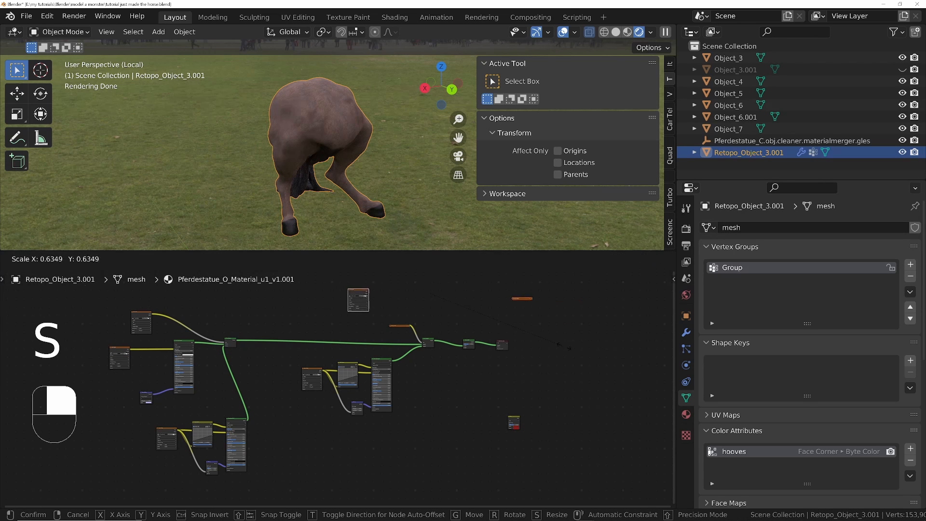
click(415, 320)
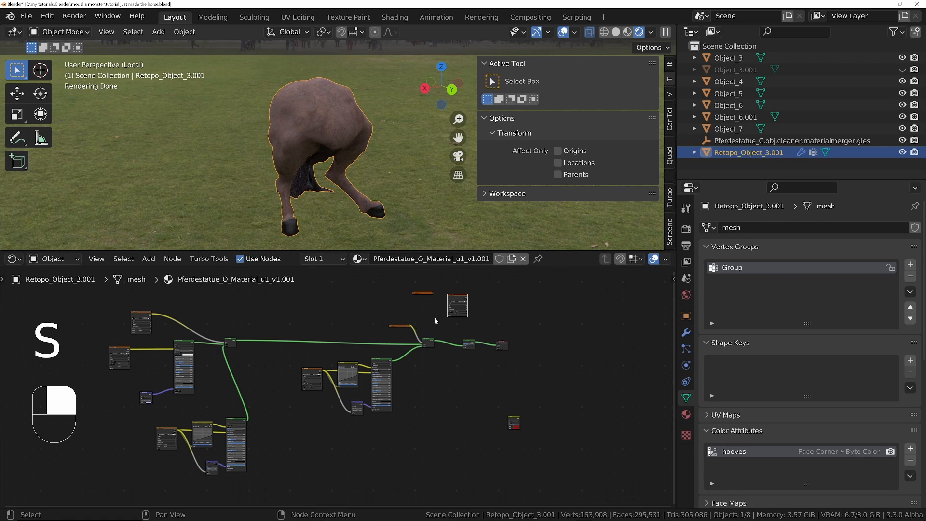
scroll(436, 309, up, 5)
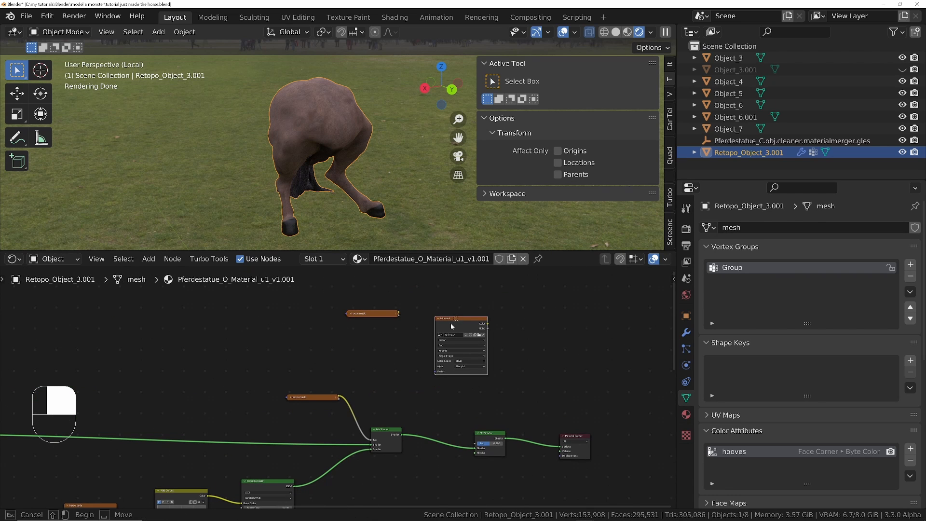
drag(447, 321, 358, 333)
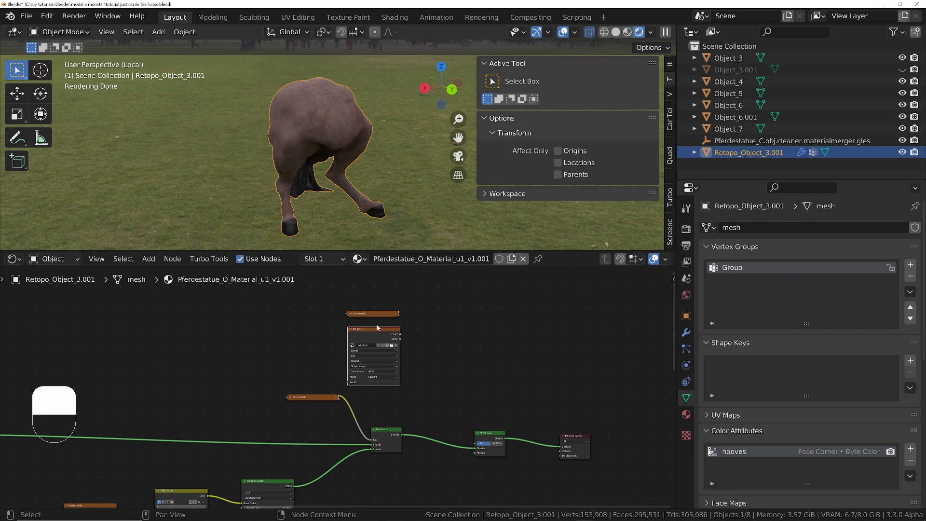
- Add a Mix color node beside the duplicated masks and set its blending mode to Add
key(shift+a)
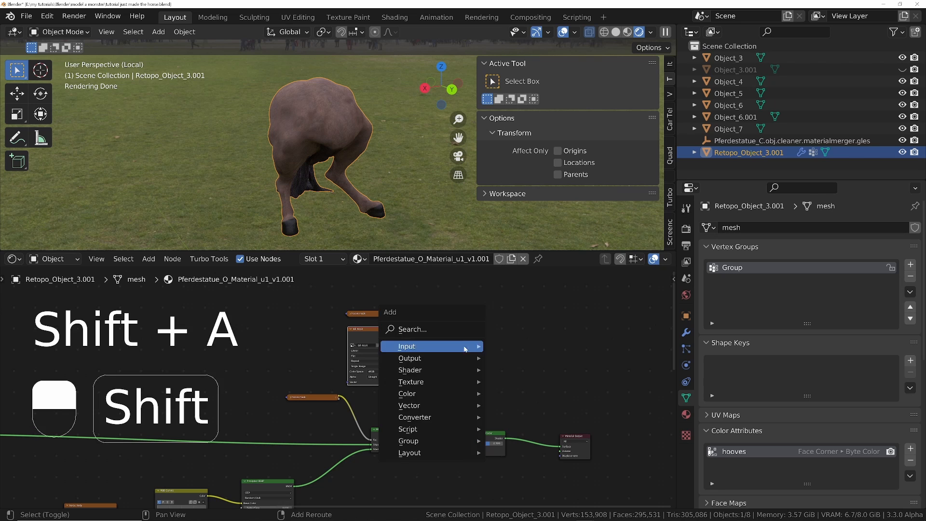
click(464, 329)
text(mix)
key(Return)
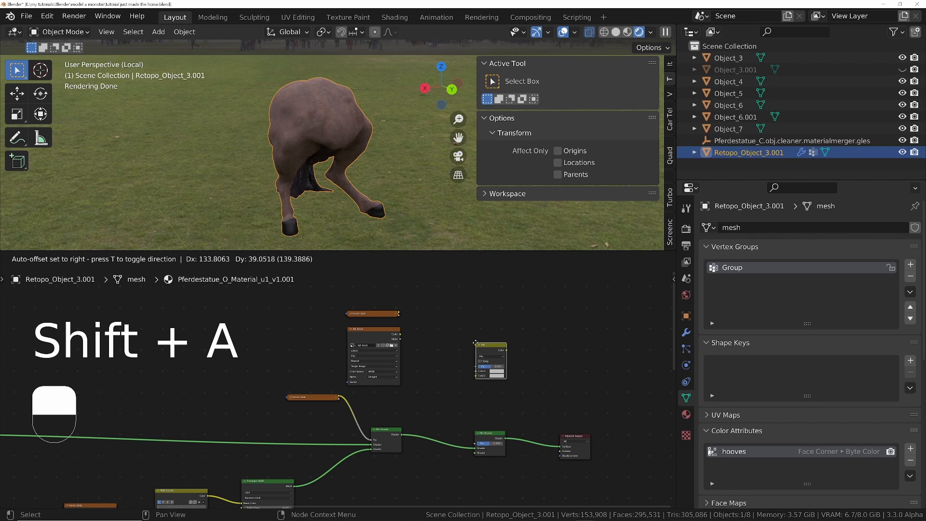
click(437, 332)
scroll(443, 348, up, 1)
scroll(443, 348, up, 2)
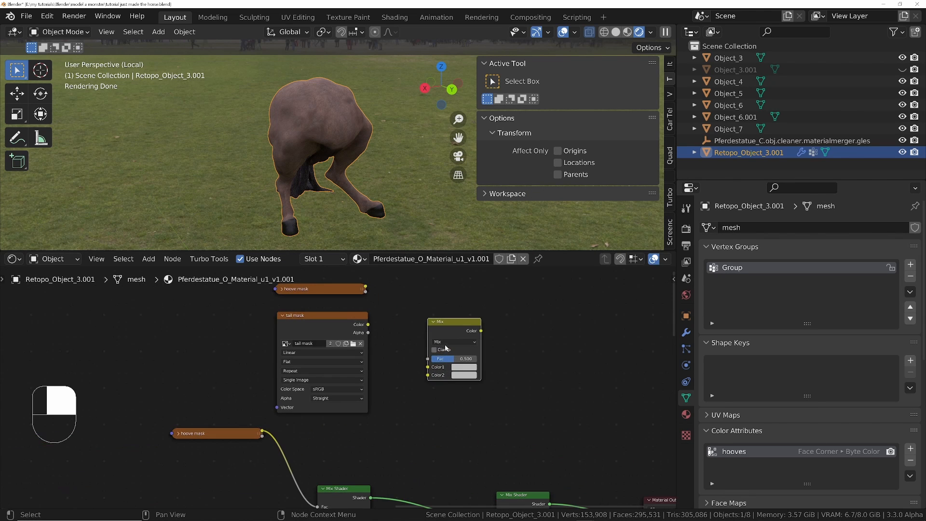
click(446, 346)
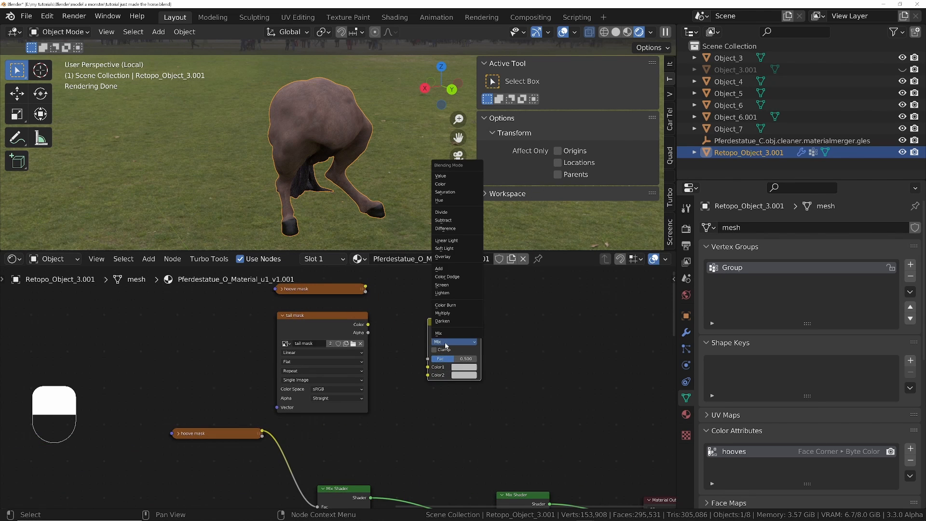
click(444, 269)
- Combine hoove mask as Color1 and tail mask as Color2 at factor 1, and feed the result into the last Mix Shader's Fac
drag(366, 288, 428, 366)
drag(369, 327, 428, 375)
scroll(507, 413, down, 2)
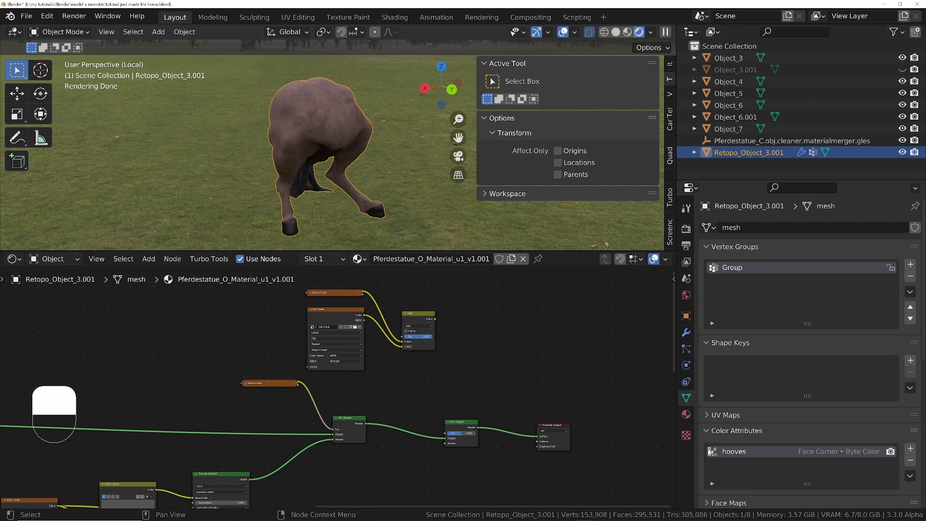
drag(435, 320, 445, 433)
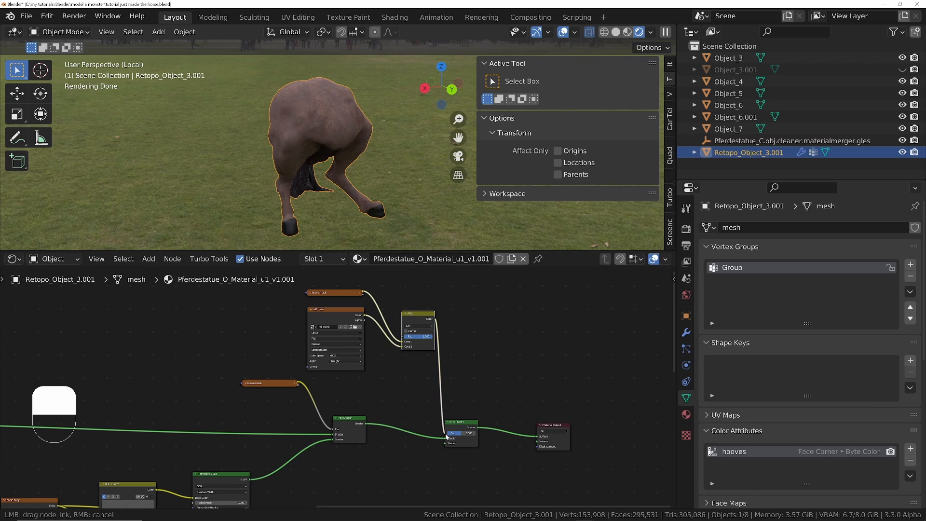
middle_drag(302, 175, 297, 100)
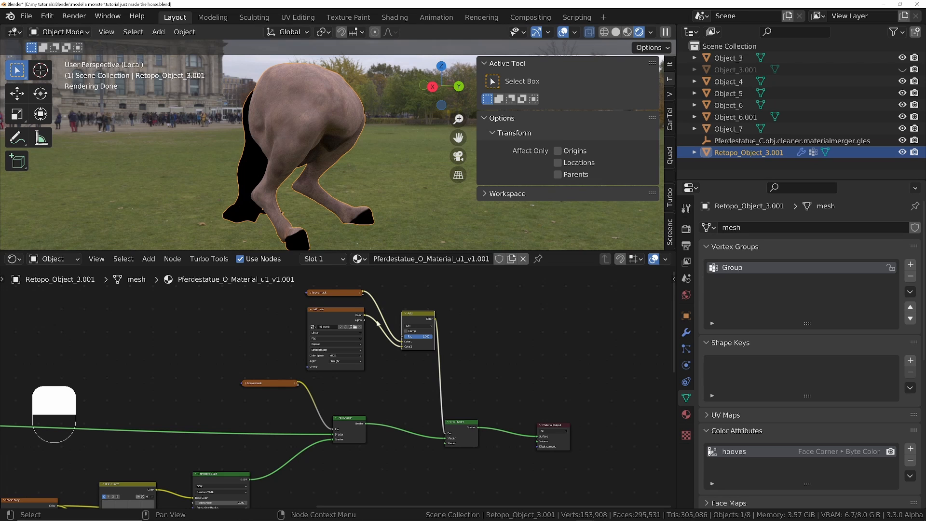
- Move the combined tail-and-hooves shader link to the second Shader input of the last Mix Shader
scroll(449, 455, up, 2)
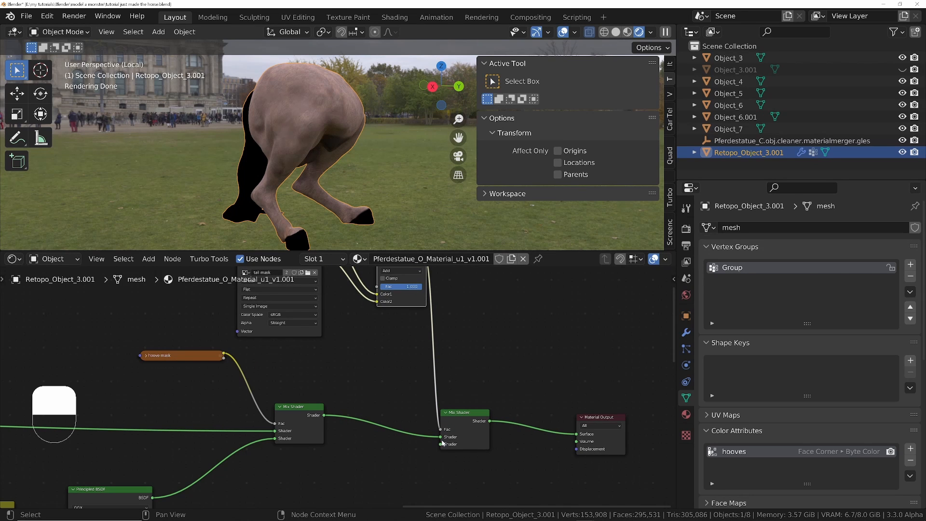
drag(442, 436, 441, 444)
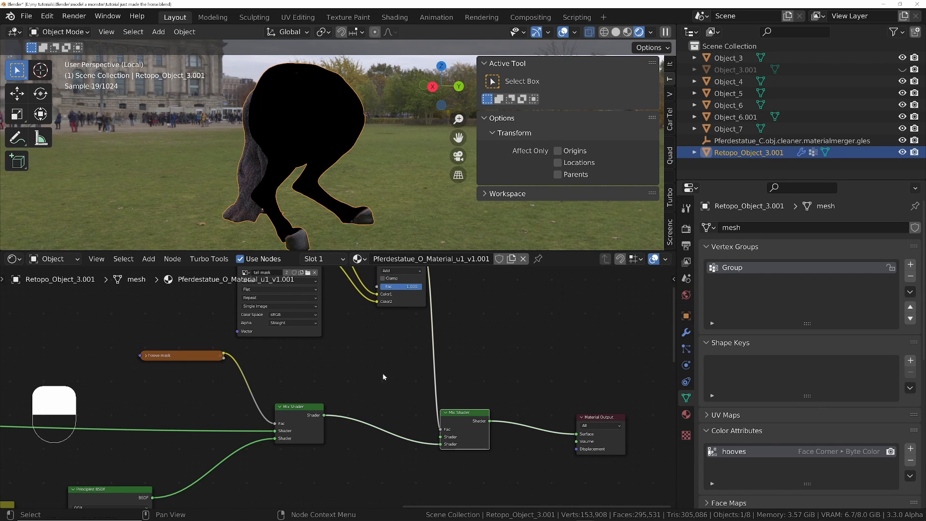
middle_drag(300, 178, 333, 101)
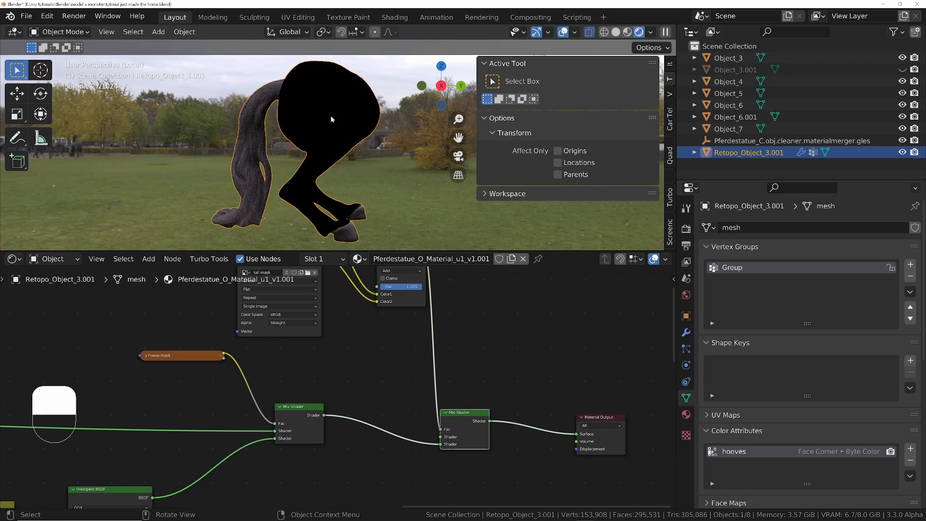
scroll(432, 409, down, 3)
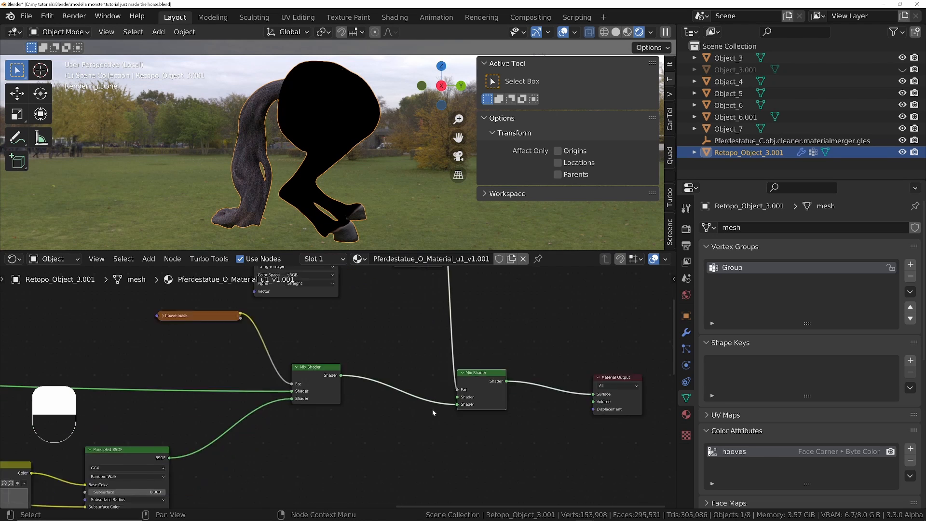
- Duplicate the hoof's texture, RGB Curves, Bump and Principled BSDF nodes, and connect the new BSDF to the last Mix Shader's first Shader input
drag(455, 396, 481, 392)
middle_drag(152, 448, 250, 376)
drag(151, 353, 424, 489)
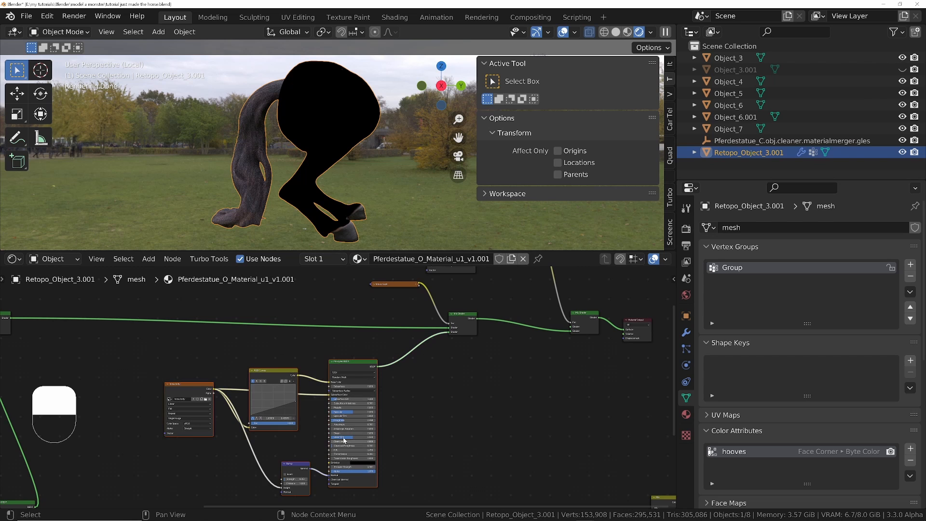
key(shift+d)
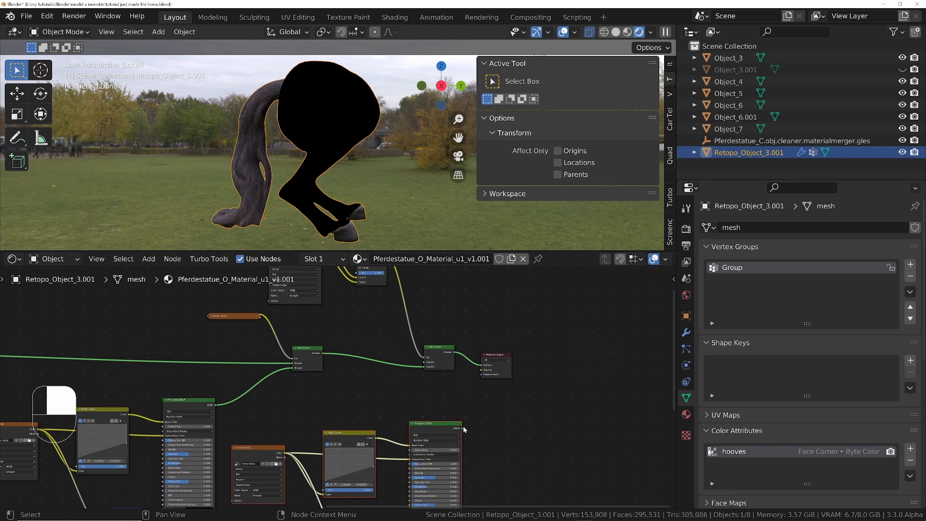
mouse_move(461, 428)
mouse_down()
mouse_move(438, 370)
mouse_move(416, 359)
mouse_move(426, 363)
mouse_up()
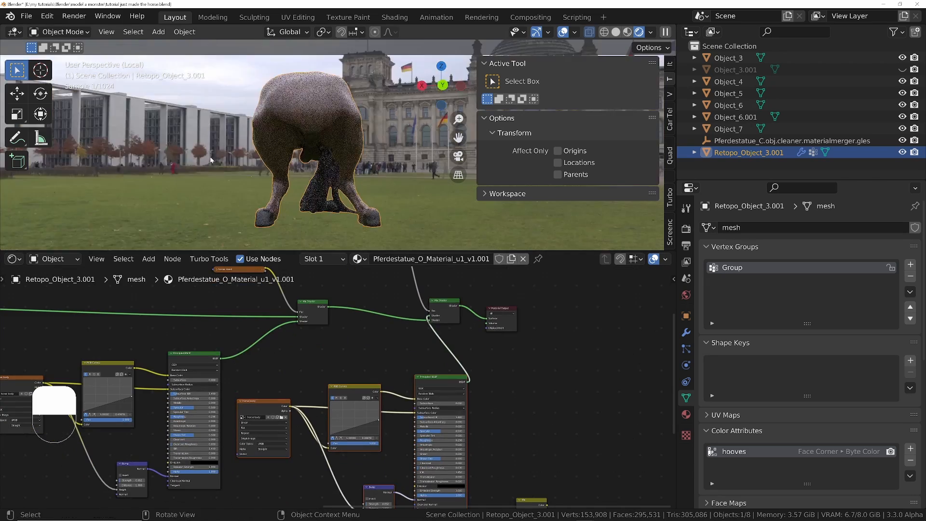
- Set the body Principled BSDF's Roughness to 0.724 and its Bump node's Strength to 0.179
middle_drag(210, 156, 280, 155)
middle_drag(348, 446, 362, 397)
scroll(461, 373, up, 7)
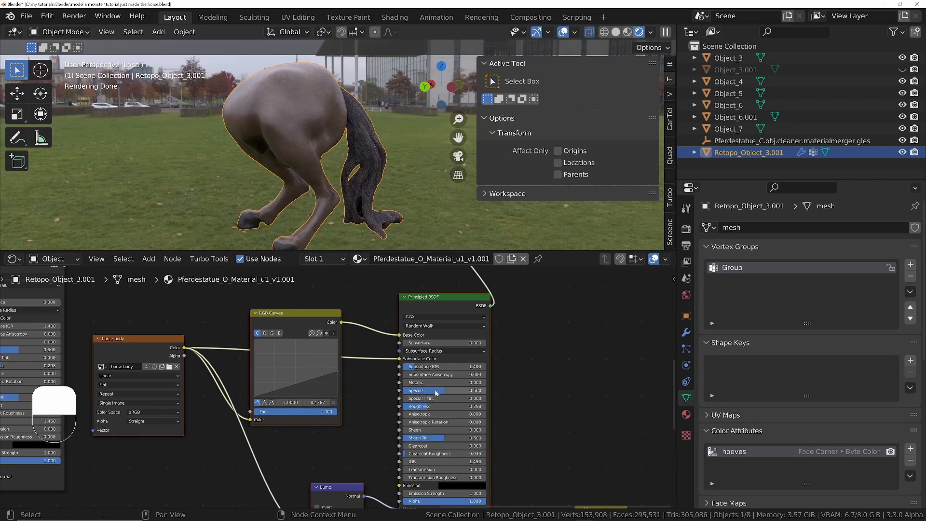
drag(426, 407, 462, 407)
middle_drag(336, 455, 359, 399)
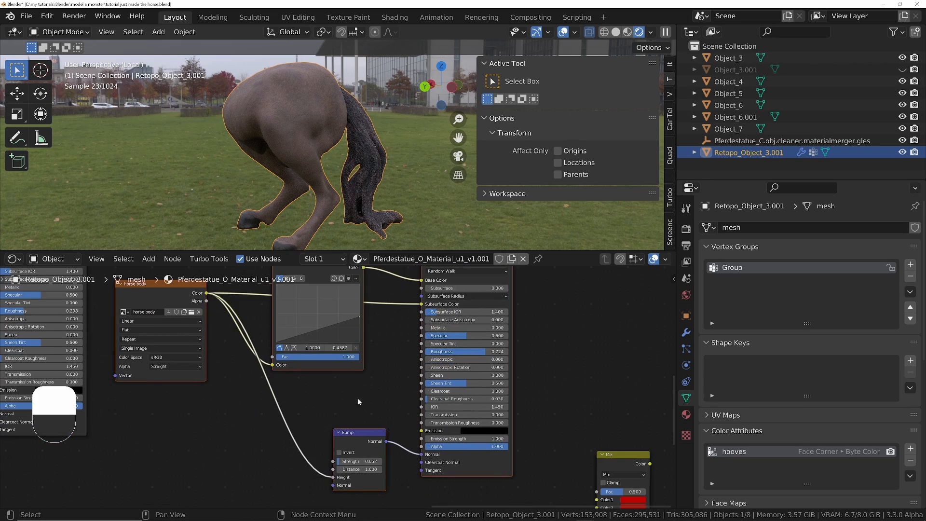
mouse_move(351, 463)
mouse_down()
mouse_move(364, 464)
mouse_move(357, 464)
mouse_up()
middle_drag(414, 159, 254, 110)
- Reshape the body's RGB Curves into an S-curve with the upper endpoint at 1.0 and an upper point near 0.61, 0.80
middle_drag(358, 323, 368, 369)
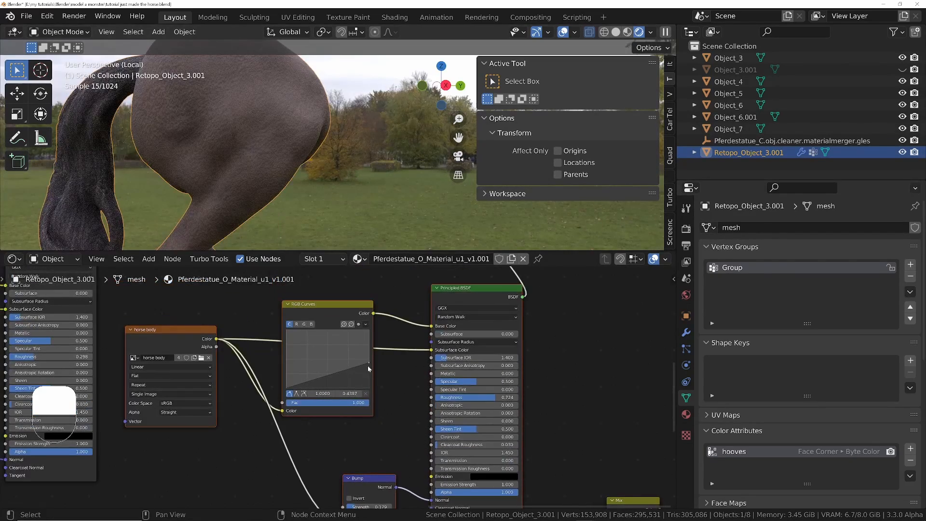
mouse_move(369, 359)
mouse_down()
mouse_move(369, 329)
mouse_move(365, 341)
mouse_up()
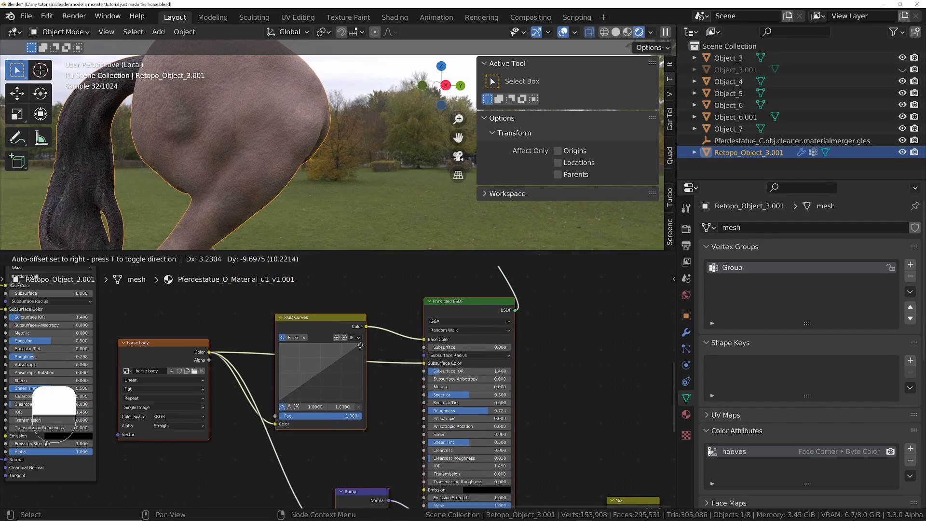
drag(337, 366, 332, 358)
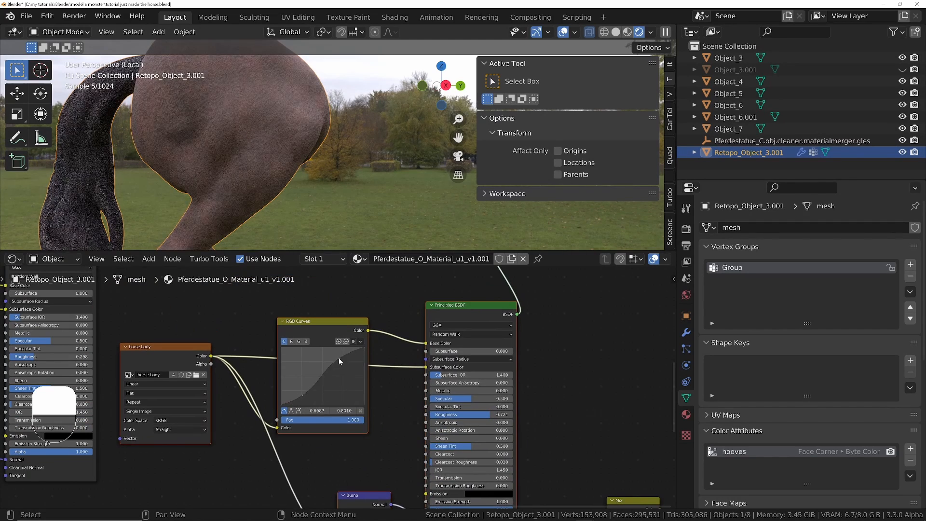
- Set the body Principled BSDF's Subsurface to 0.010
middle_drag(331, 358, 320, 311)
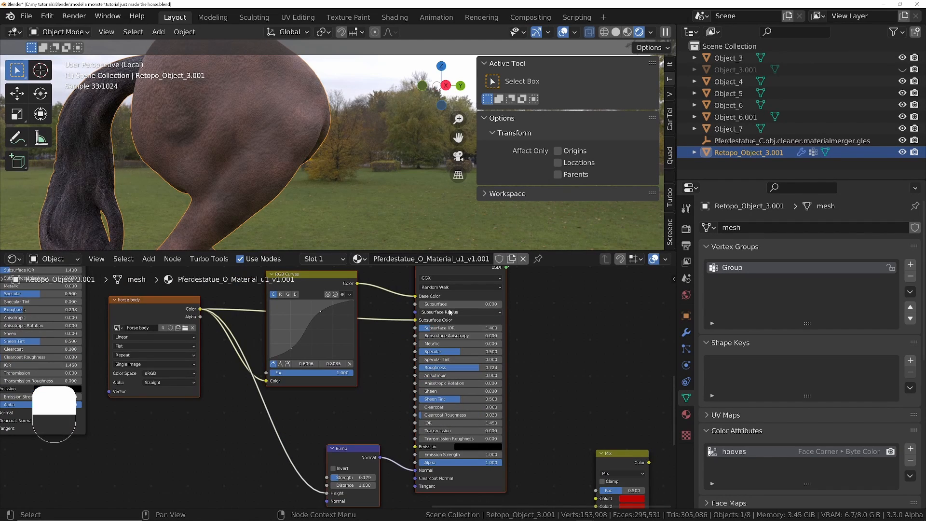
double_click(448, 304)
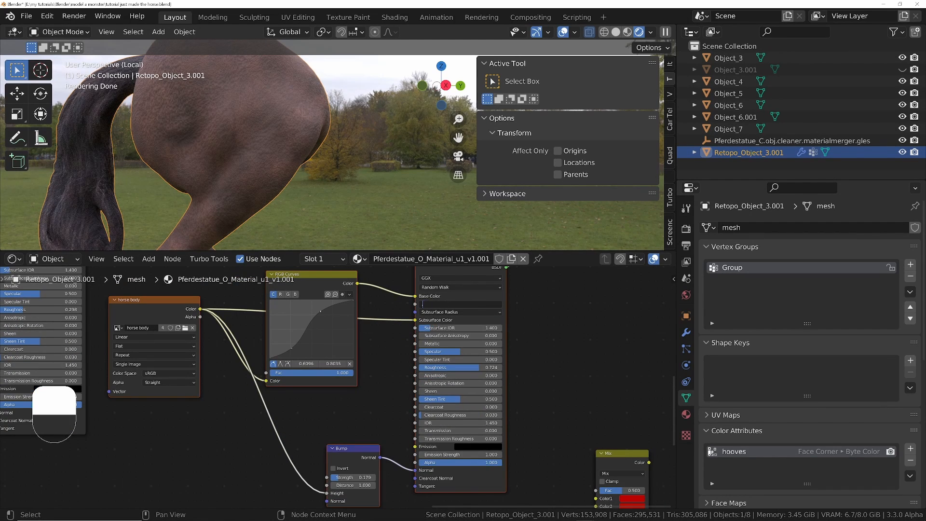
key(Return)
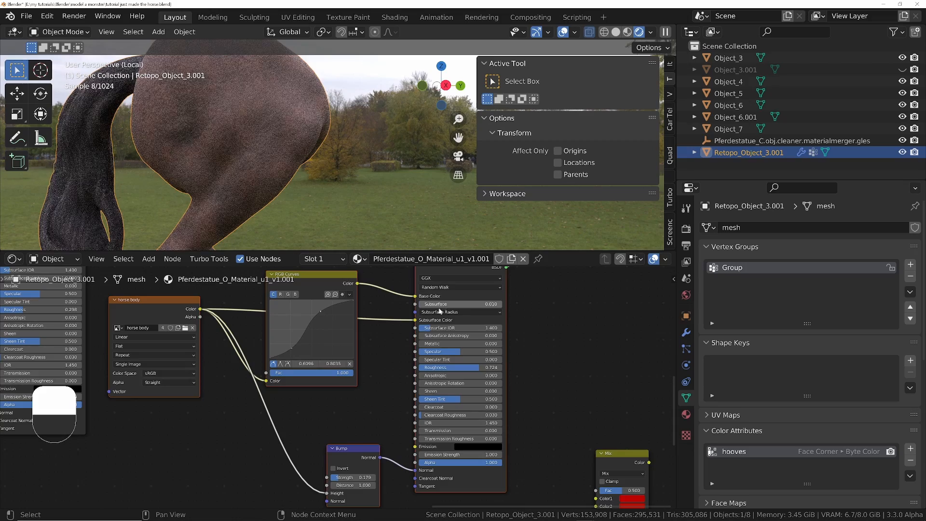
- Soften the body's RGB Curves toward a gentle S-curve, with the lower point near 0.21, 0.22
drag(355, 322, 359, 287)
middle_drag(414, 440, 419, 405)
mouse_move(270, 164)
middle_down()
mouse_move(357, 164)
mouse_move(279, 162)
middle_up()
scroll(280, 162, down, 4)
scroll(316, 338, up, 3)
drag(315, 347, 329, 351)
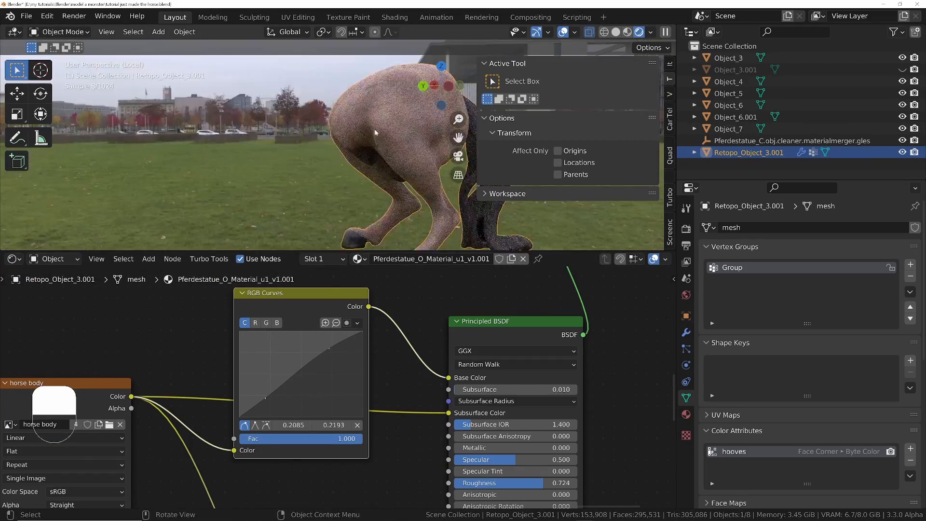
- Examine the rendered horse body, tail and hooves from several sides and distances
middle_drag(374, 130, 320, 202)
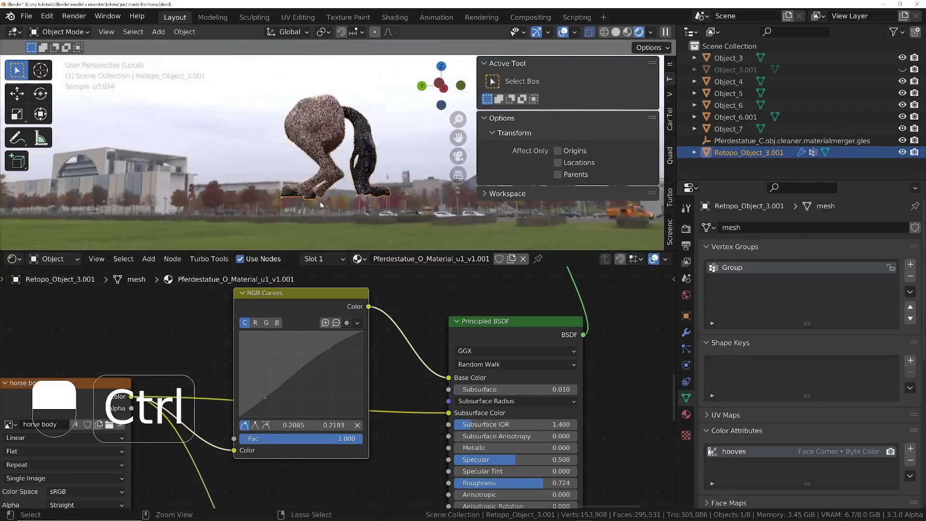
middle_drag(256, 91, 332, 122)
scroll(285, 117, up, 4)
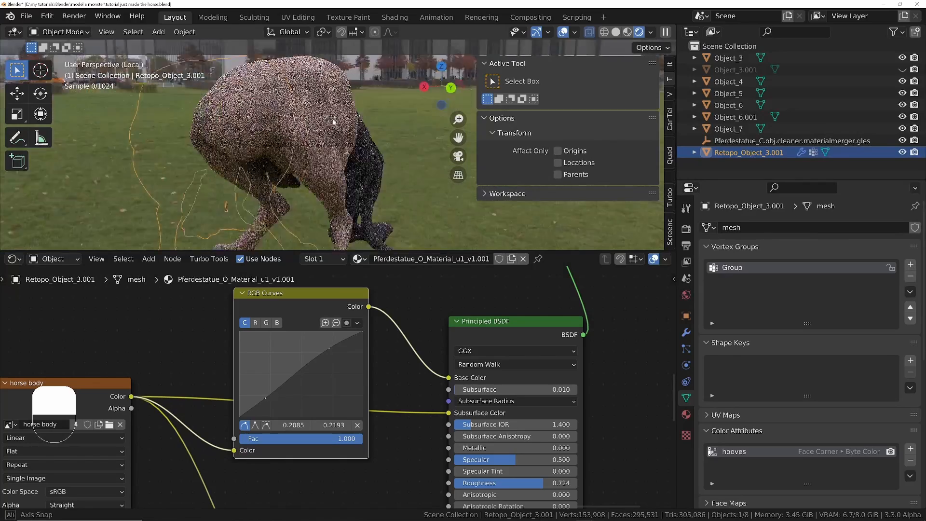
middle_drag(192, 119, 311, 125)
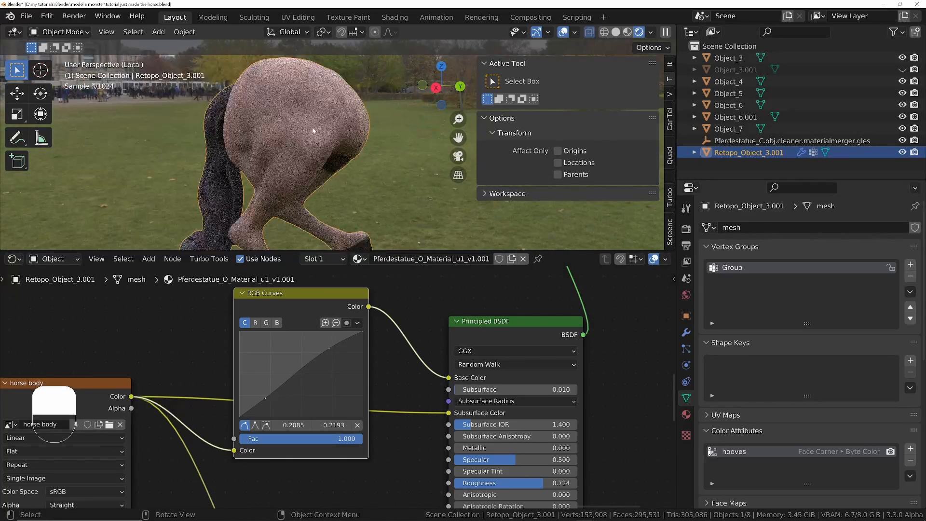
middle_drag(237, 107, 268, 109)
ctrl+middle_drag(268, 109, 268, 135)
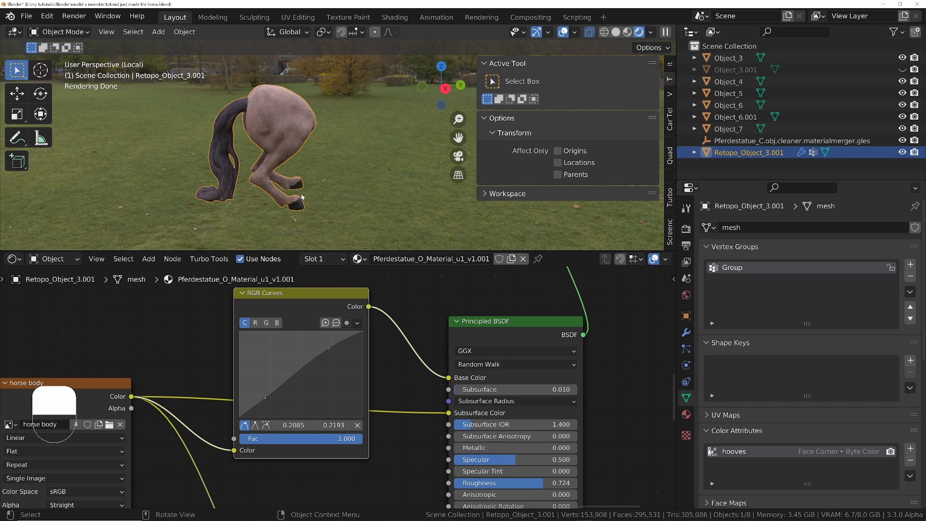
ctrl+middle_drag(300, 202, 328, 237)
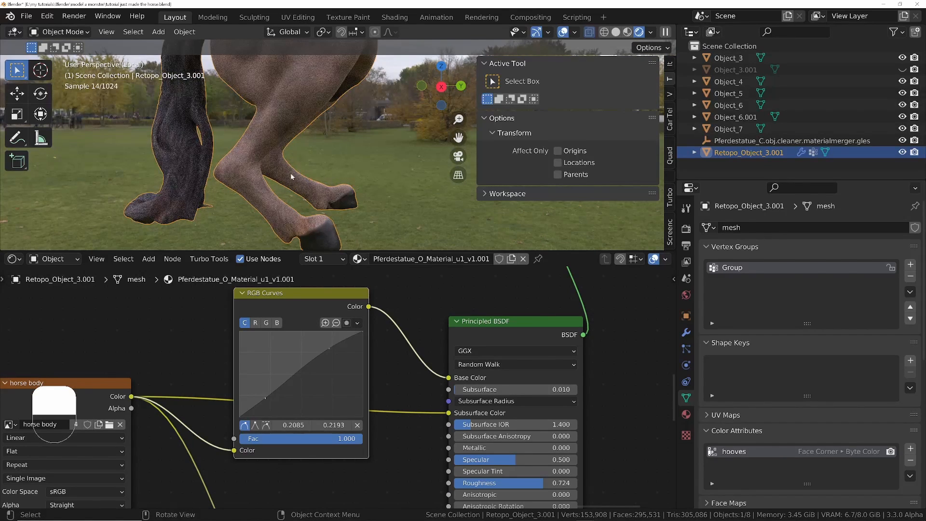
middle_drag(291, 100, 329, 164)
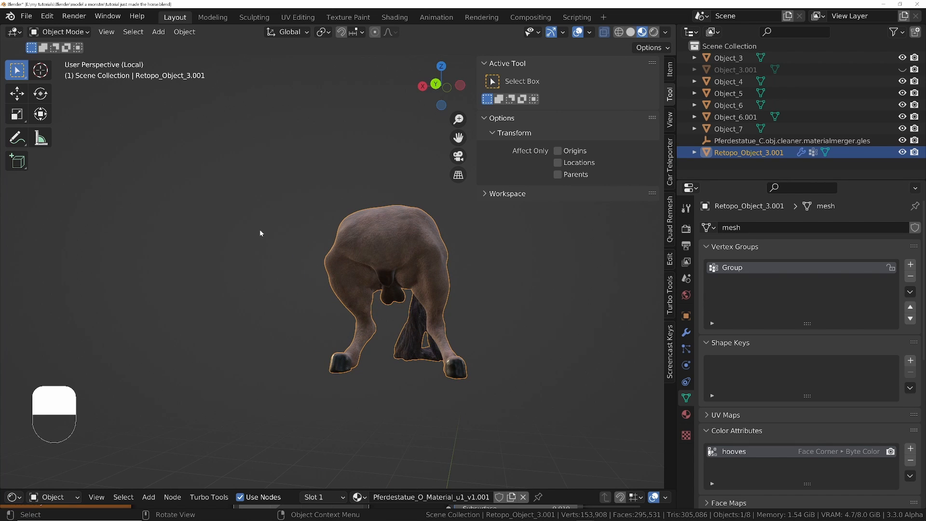
- Leave local view and set the horse body's origin to its geometry
key(KP_Divide)
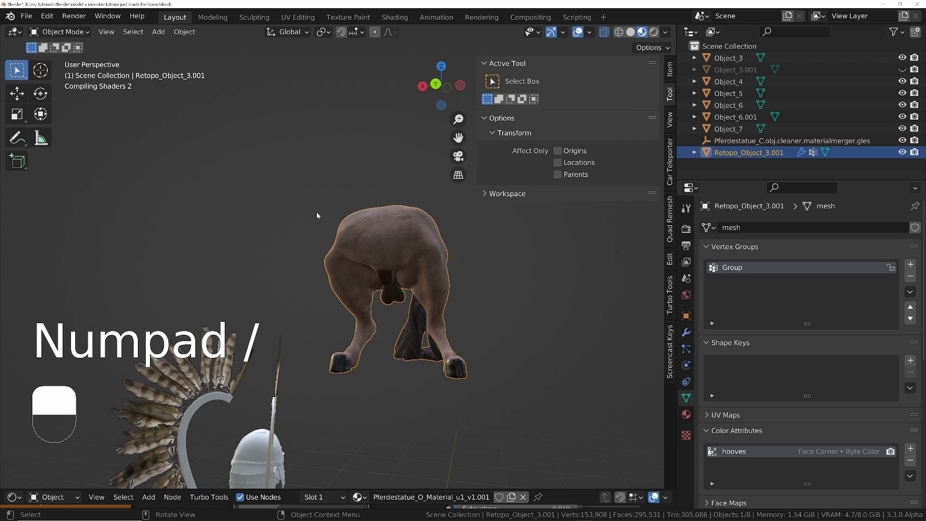
key(KP_Decimal)
middle_drag(370, 309, 307, 223)
scroll(314, 250, down, 3)
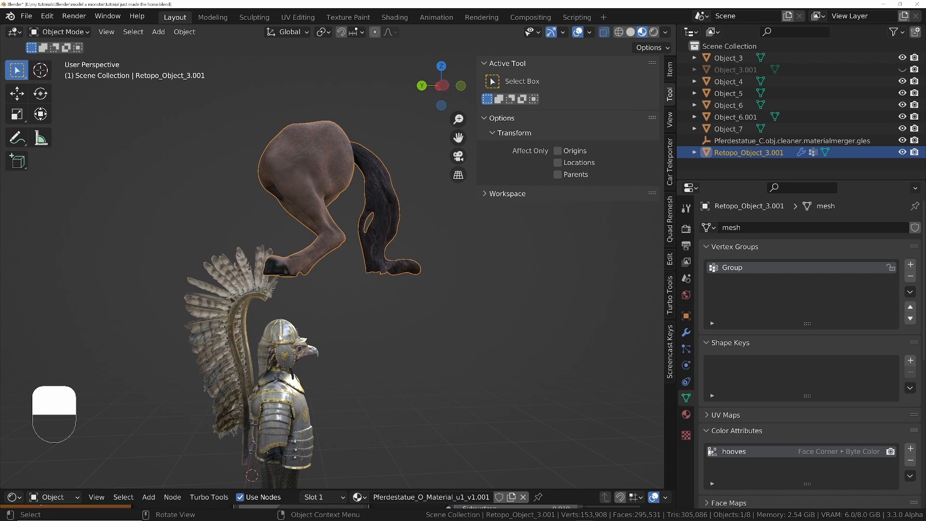
middle_drag(279, 337, 242, 274)
scroll(291, 345, down, 2)
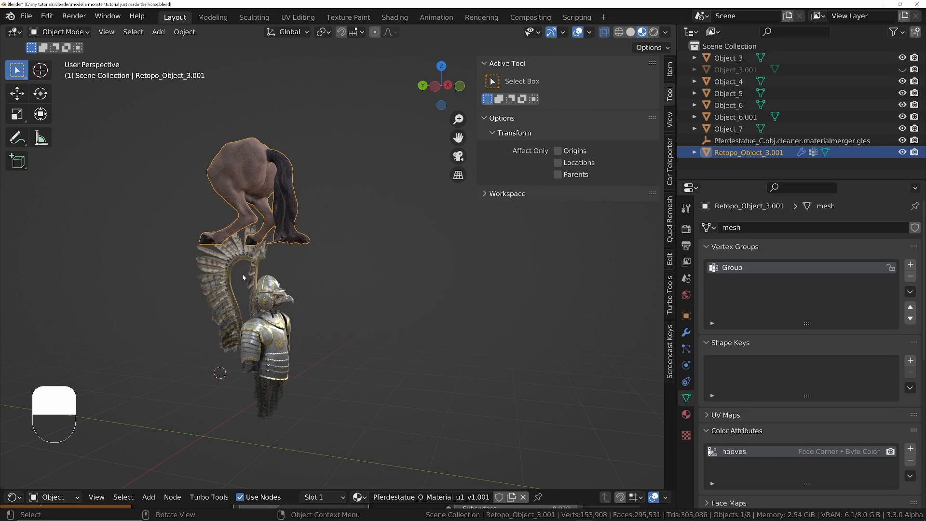
middle_drag(261, 241, 268, 172)
right_click(268, 172)
mouse_move(260, 212)
click(315, 226)
key(comma)
key(period)
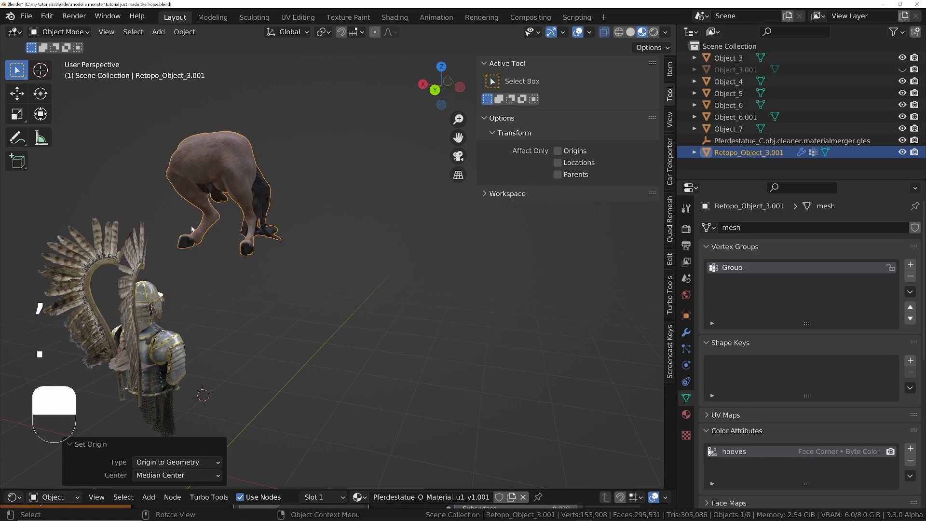
- Move the horse body in front view so it sits centered beneath the armored torso
key(g)
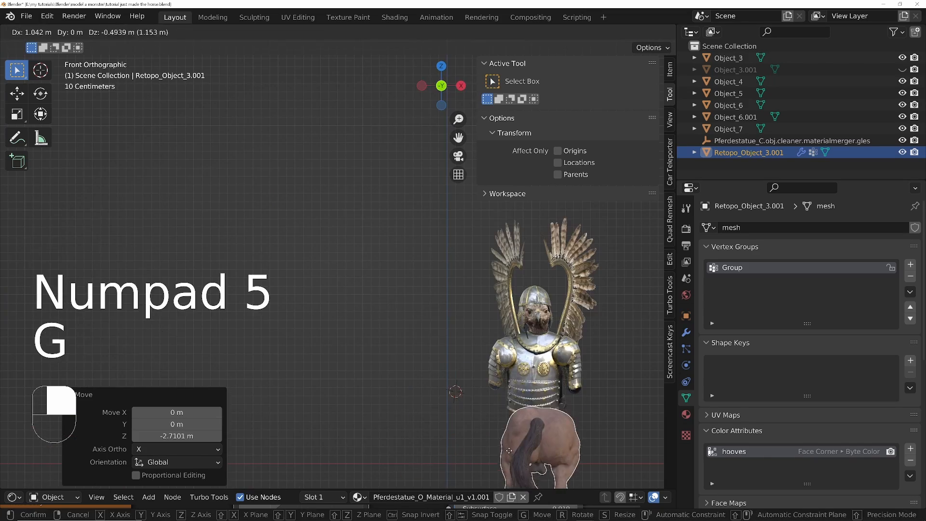
click(509, 450)
key(r)
key(g)
click(434, 434)
key(KP_5)
middle_drag(385, 323, 513, 326)
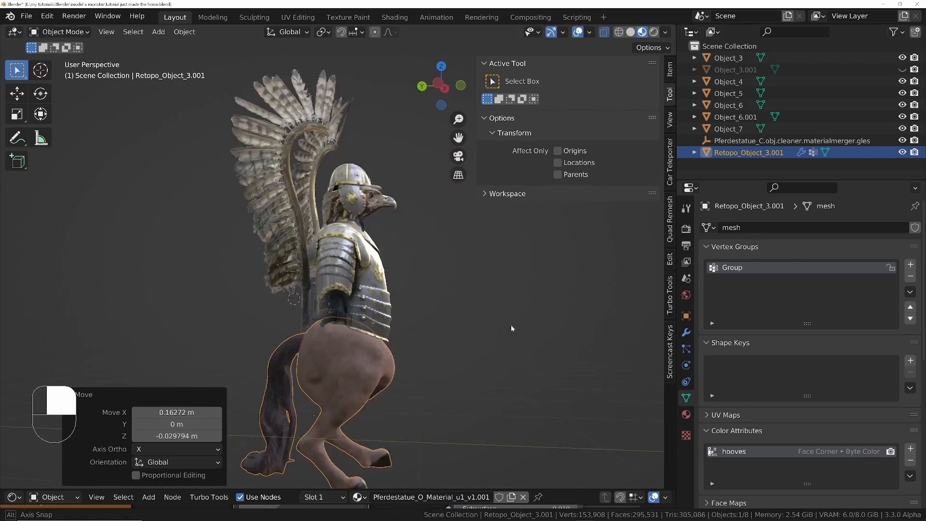
- Adjust the horse body's position so its upper end fits inside the lower edge of the armor, and check the rendered fit
key(g)
scroll(390, 363, up, 5)
key(g)
middle_drag(386, 357, 286, 293)
key(g)
scroll(309, 282, down, 5)
click(434, 304)
scroll(286, 294, down, 2)
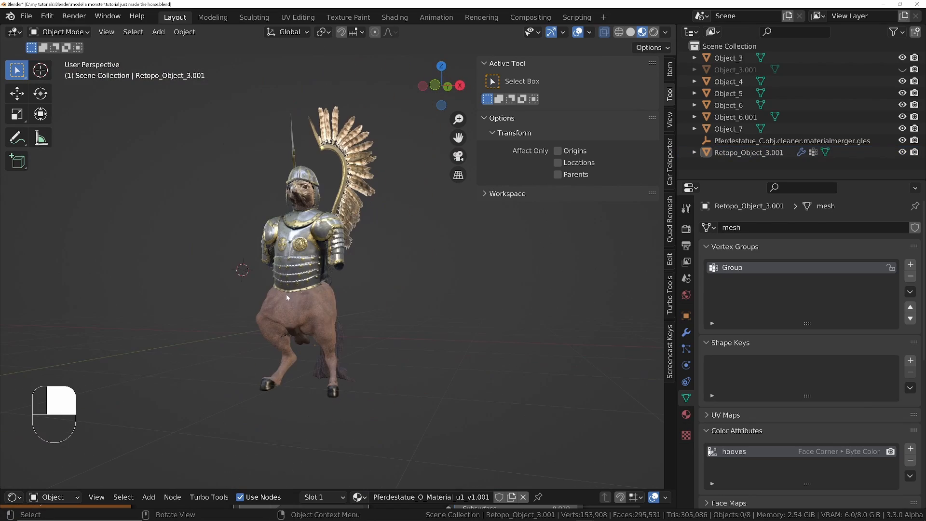
middle_drag(362, 198, 284, 249)
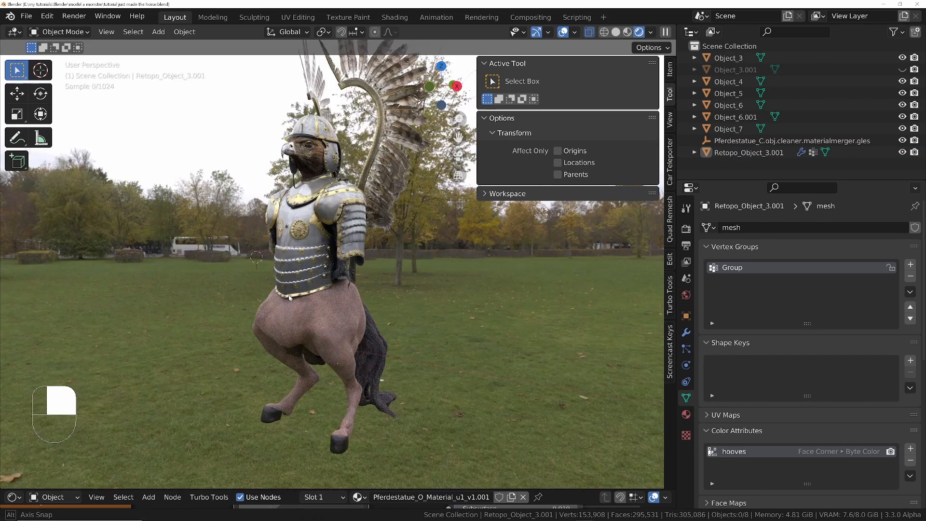
middle_drag(333, 292, 419, 290)
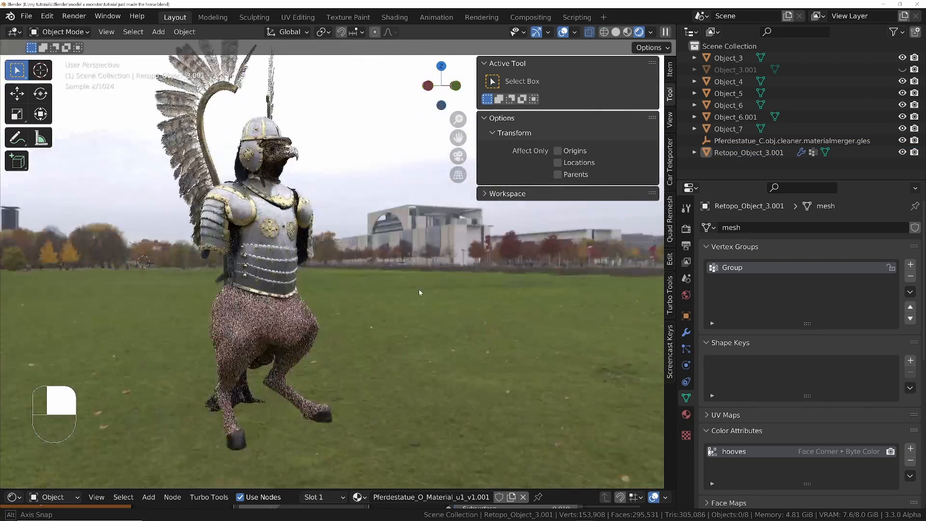
middle_drag(350, 261, 334, 200)
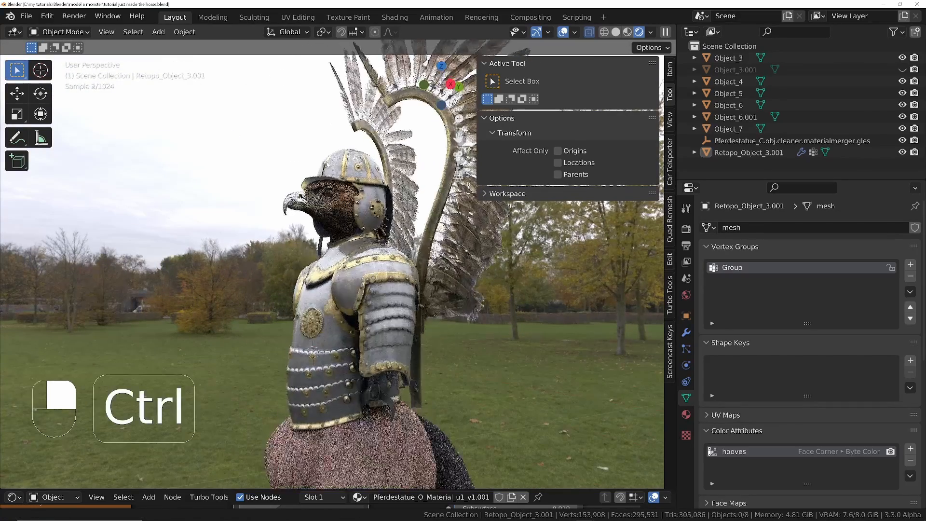
ctrl+middle_drag(340, 334, 363, 330)
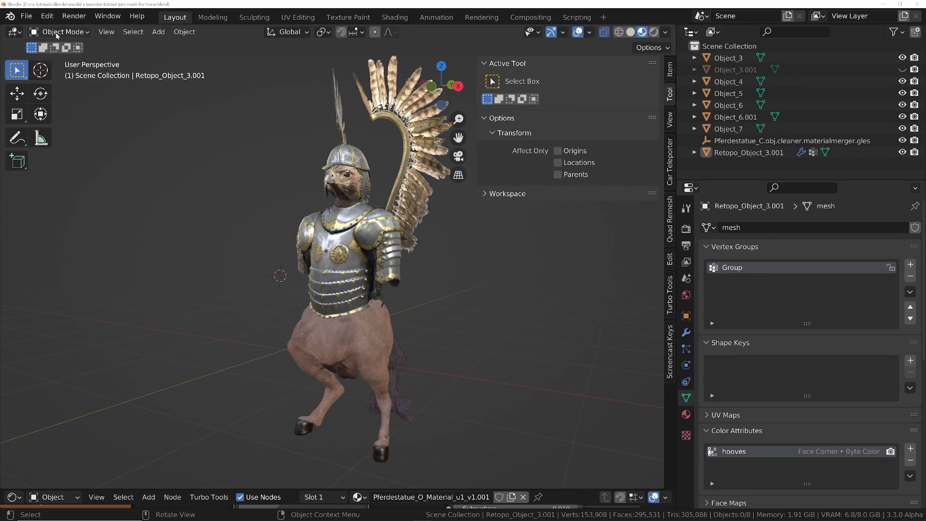
- Import the glTF 2.0 statue from the christ_risen folder and isolate it in local view
click(28, 17)
mouse_move(55, 178)
click(184, 305)
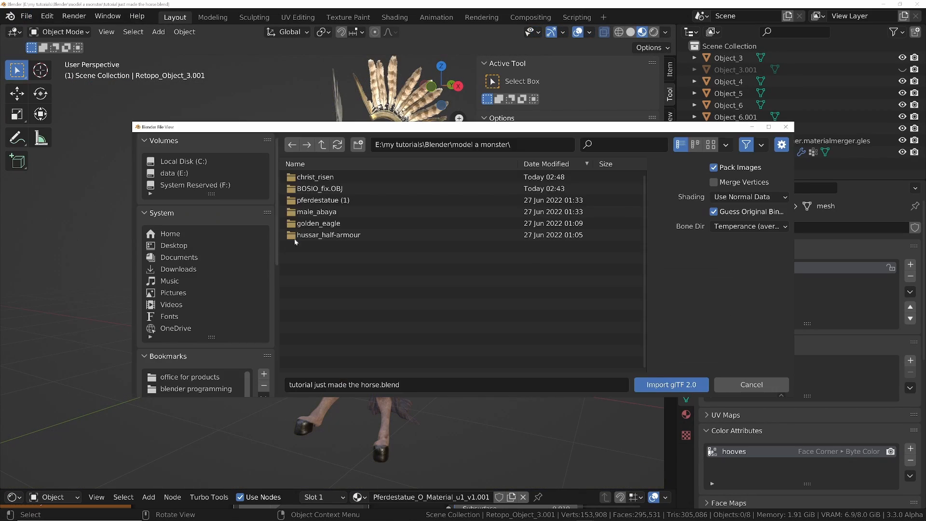
double_click(309, 178)
key(KP_Divide)
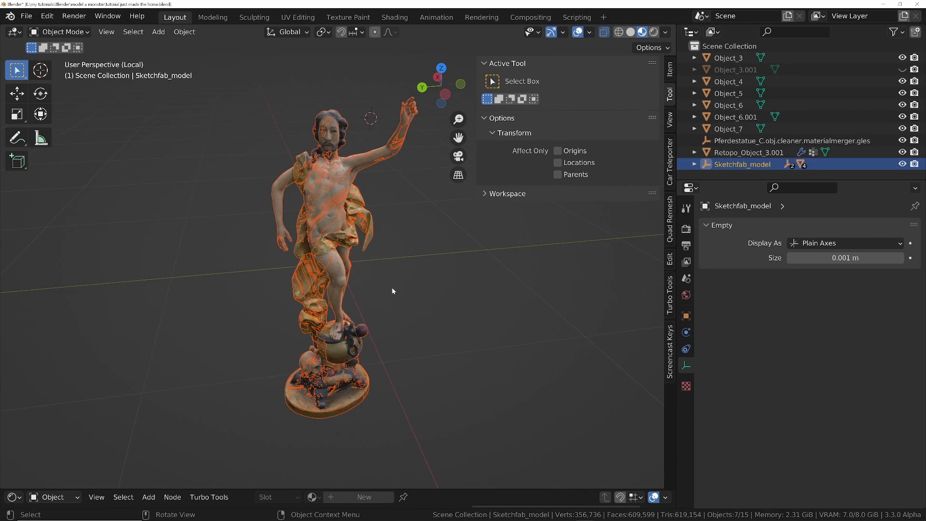
- Select all mesh parts of the imported statue and join them into one object
click(348, 239)
drag(268, 78, 419, 430)
right_click(420, 429)
mouse_move(384, 337)
click(482, 349)
key(ctrl+j)
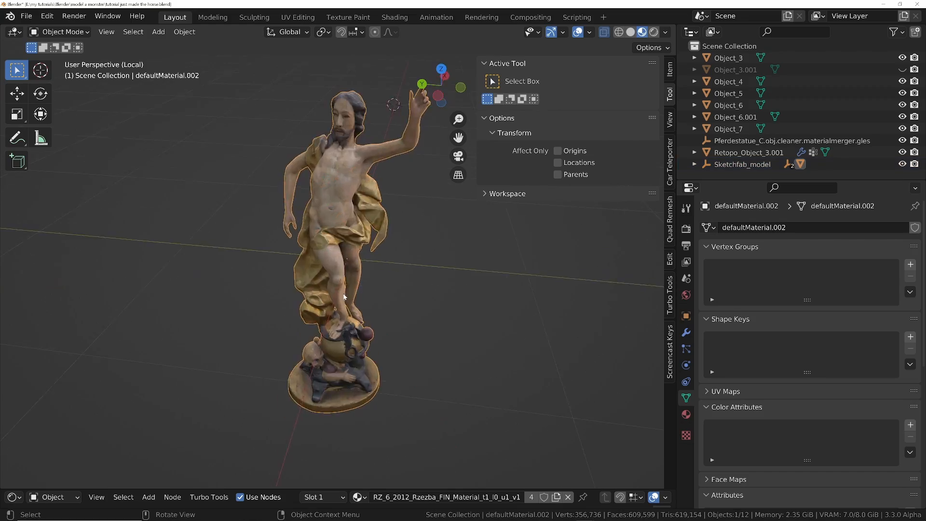
- Scale the statue by 3.584, then move it beside the armored creature and rescale it to match
key(KP_Divide)
key(s)
click(308, 337)
key(g)
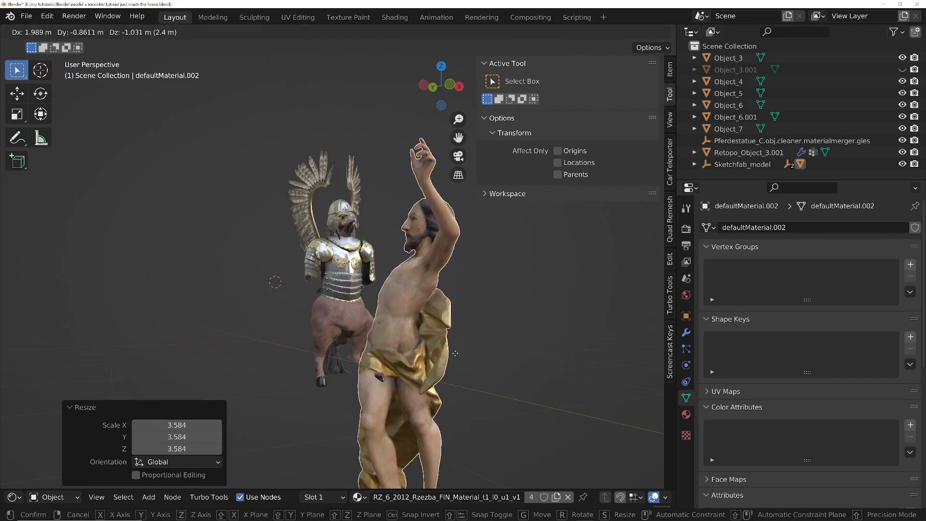
click(425, 270)
key(s)
click(534, 322)
key(ctrl+a)
- Isolate the statue and lasso-select the faces of its raised arm in Edit Mode
key(KP_Divide)
key(Tab)
click(414, 221)
middle_drag(414, 221, 409, 246)
scroll(410, 241, down, 2)
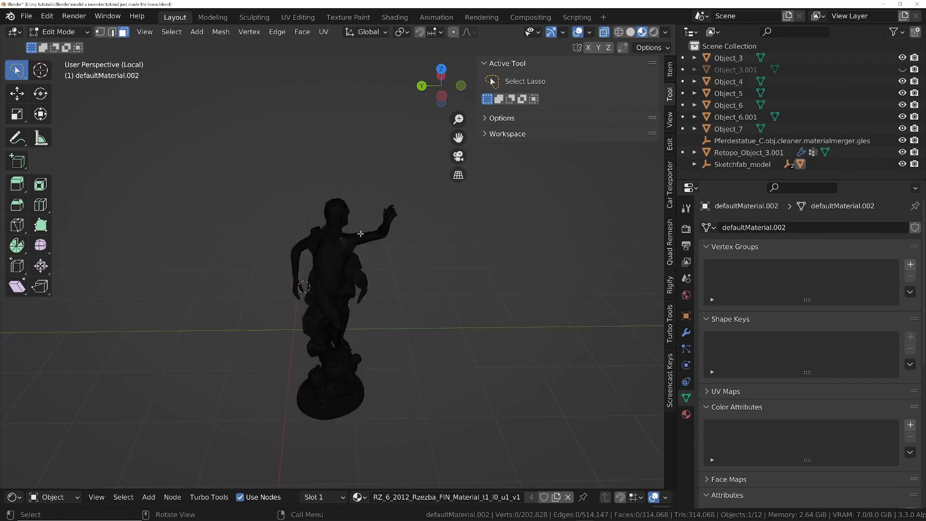
scroll(398, 233, up, 6)
middle_drag(356, 260, 328, 256)
drag(272, 272, 287, 318)
mouse_move(258, 275)
mouse_down()
mouse_move(243, 296)
mouse_move(356, 145)
mouse_up()
scroll(356, 145, down, 4)
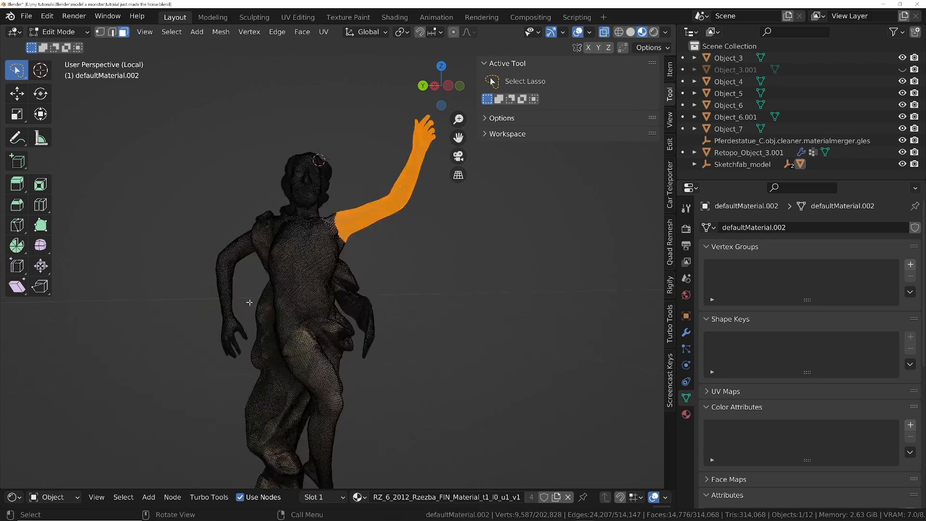
- Add the statue's lowered arm to the selection and delete all faces except those of the two arms
scroll(248, 302, up, 5)
mouse_move(176, 196)
shift+mouse_down()
mouse_move(285, 395)
mouse_move(231, 126)
shift+mouse_up()
scroll(225, 116, down, 4)
middle_drag(391, 219, 399, 244)
key(ctrl+i)
key(x)
click(400, 244)
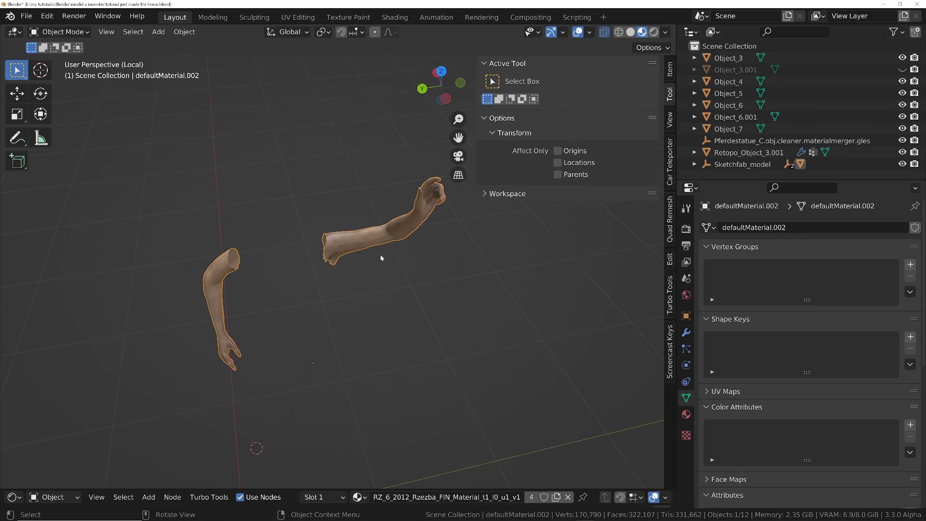
- Return to the full scene and merge the vertices of both arms by distance
key(KP_Divide)
key(a)
scroll(419, 291, up, 1)
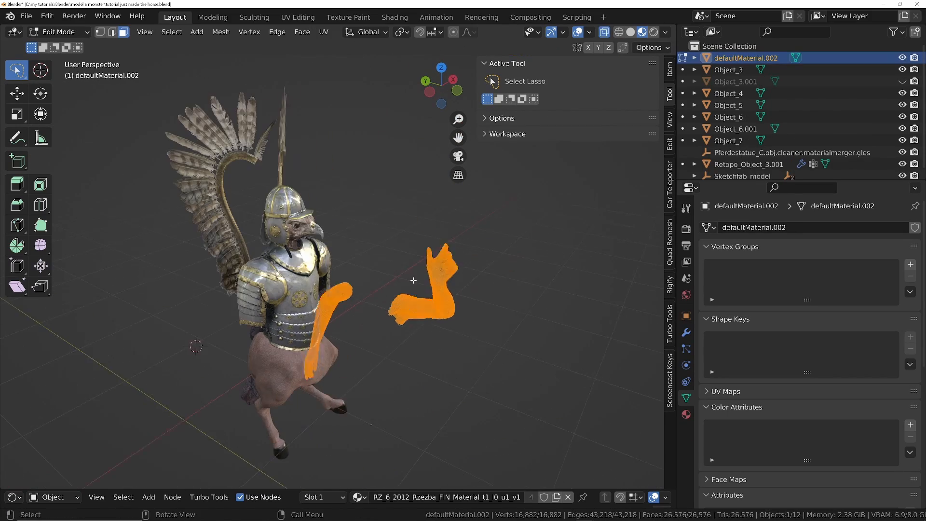
key(m)
click(412, 281)
key(Tab)
scroll(386, 282, up, 3)
mouse_move(362, 282)
middle_down()
mouse_move(222, 278)
mouse_move(344, 286)
middle_up()
- Select only the raised arm's linked geometry and separate it into its own object
key(Tab)
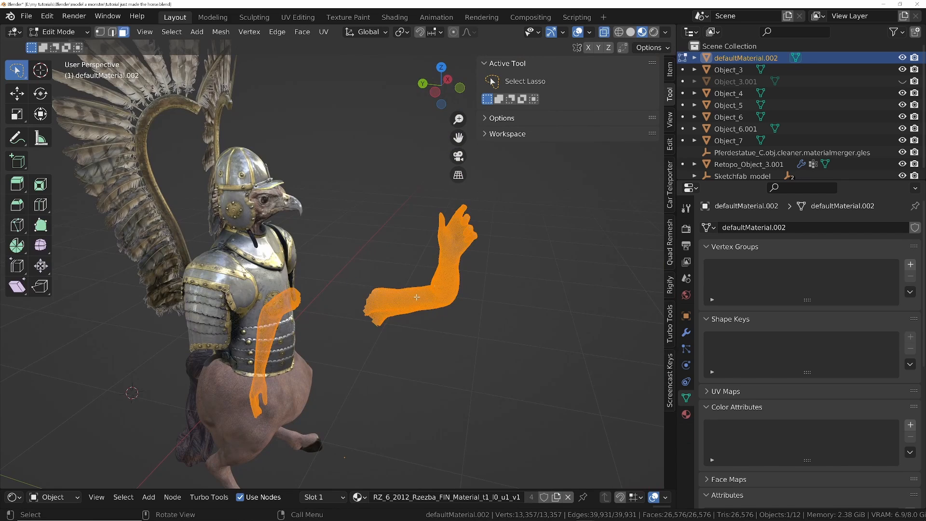
key(alt+a)
key(l)
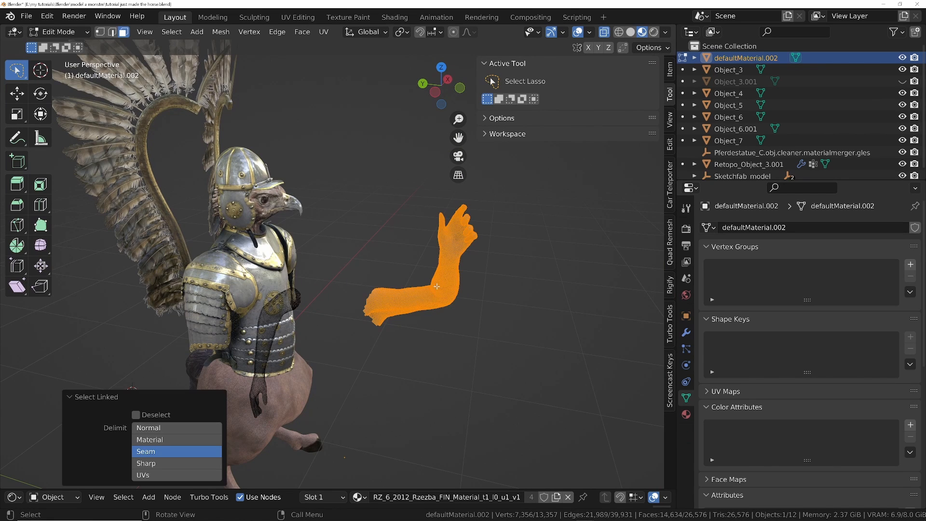
middle_drag(428, 298, 181, 228)
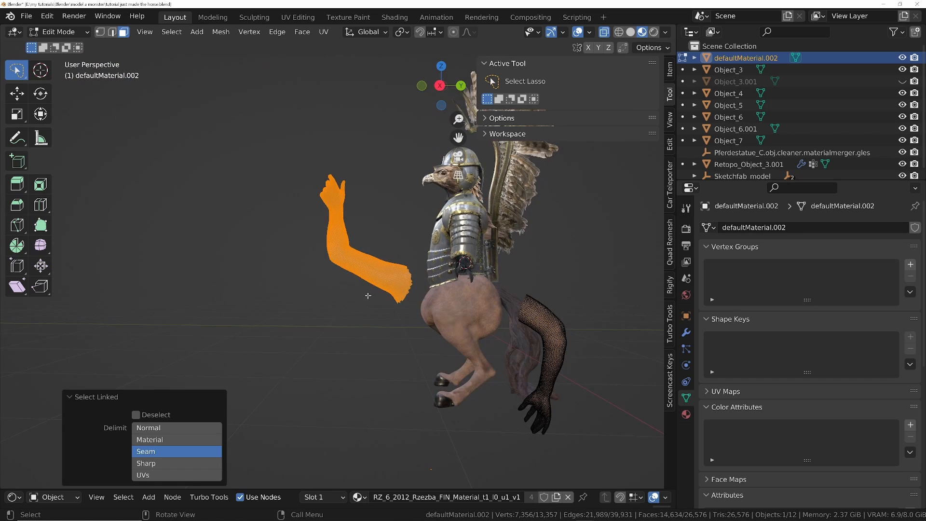
key(p)
click(337, 296)
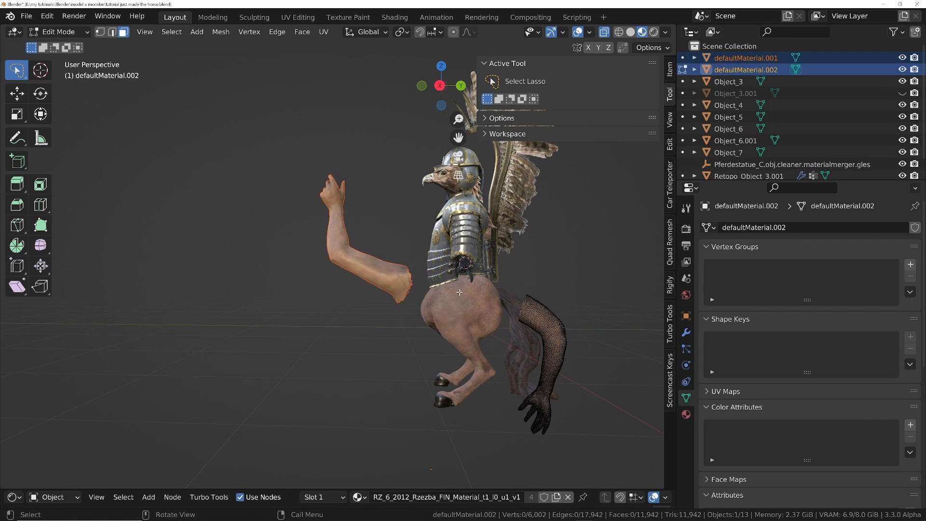
- Enter Edit Mode on the raised arm only, select all its geometry and reduce the selection to its open boundary loop
key(Tab)
click(409, 292)
scroll(409, 292, up, 3)
middle_drag(409, 293, 376, 247)
scroll(409, 264, up, 2)
scroll(429, 256, up, 2)
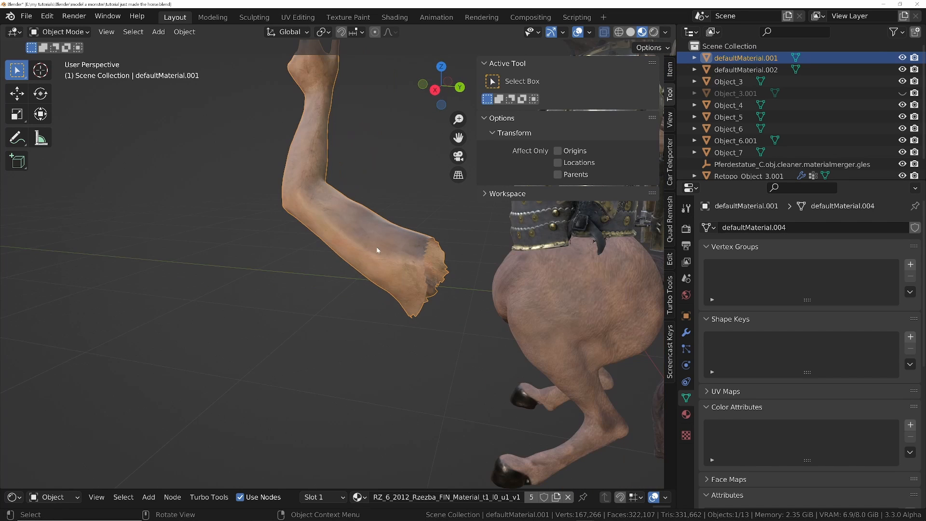
key(ctrl+Tab)
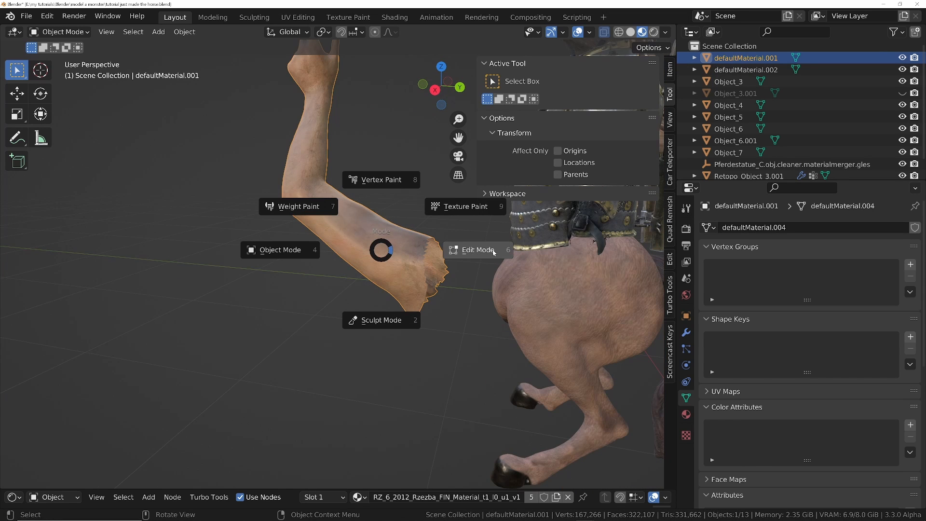
click(485, 254)
key(a)
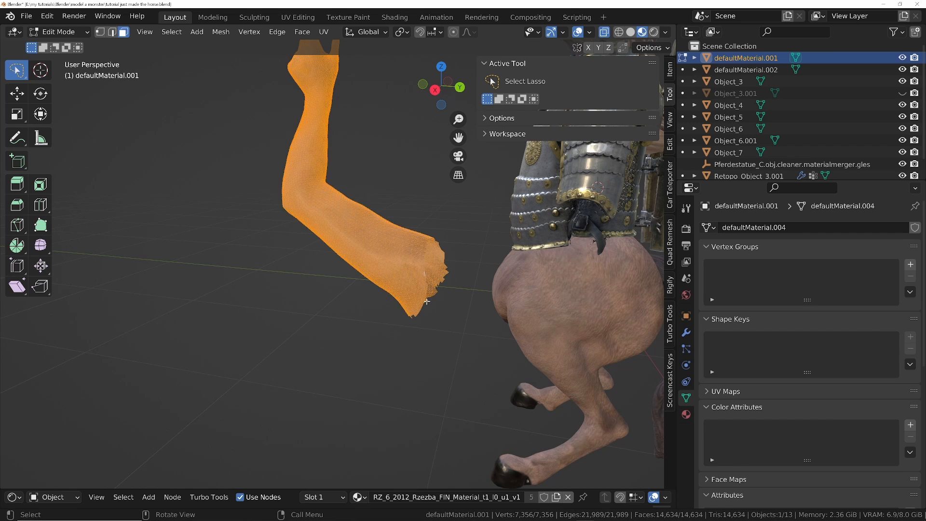
key(q)
mouse_move(428, 304)
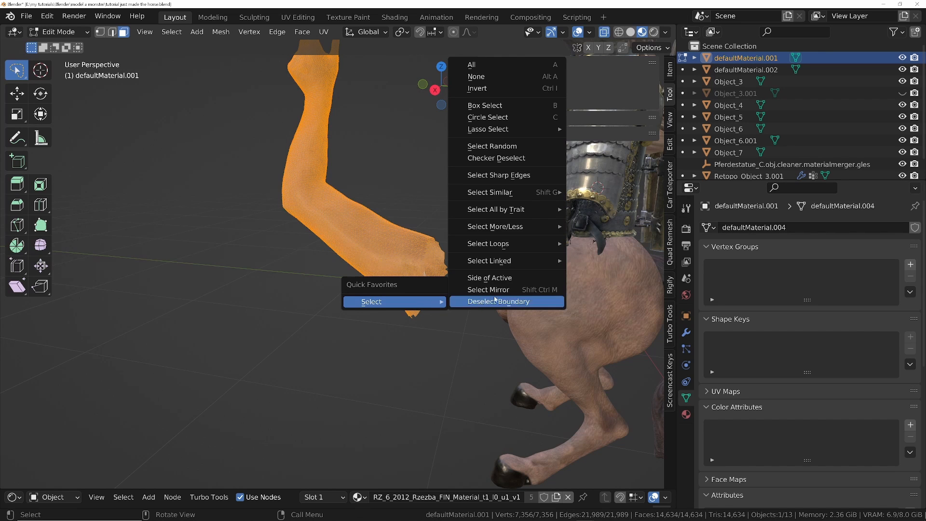
mouse_move(499, 245)
click(610, 289)
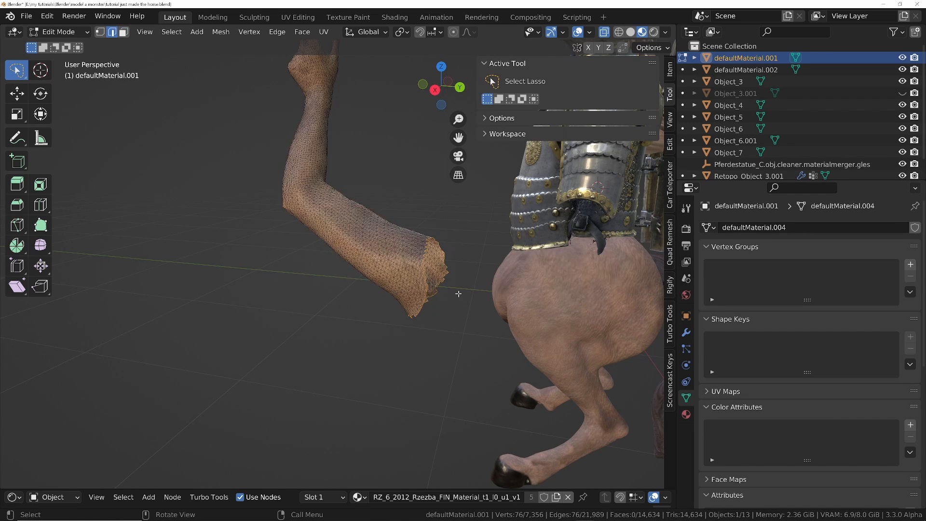
- Snap the 3D cursor to the selected boundary loop and set the raised arm's origin to the 3D cursor
middle_drag(610, 289, 535, 280)
key(shift+s)
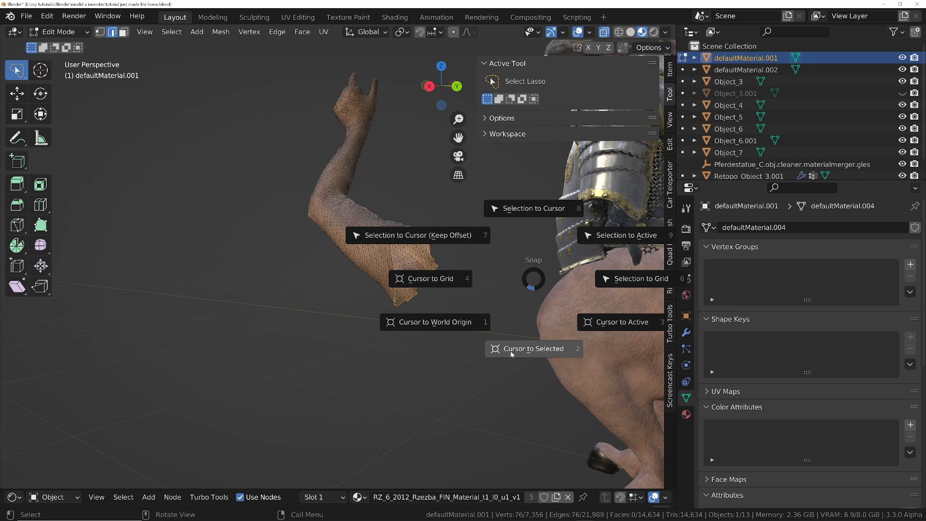
click(542, 352)
middle_drag(377, 271, 359, 266)
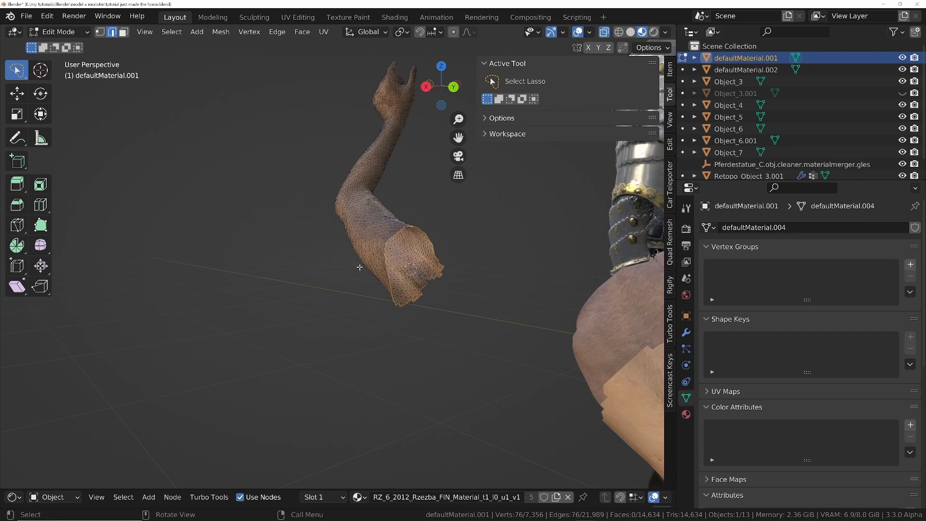
key(Tab)
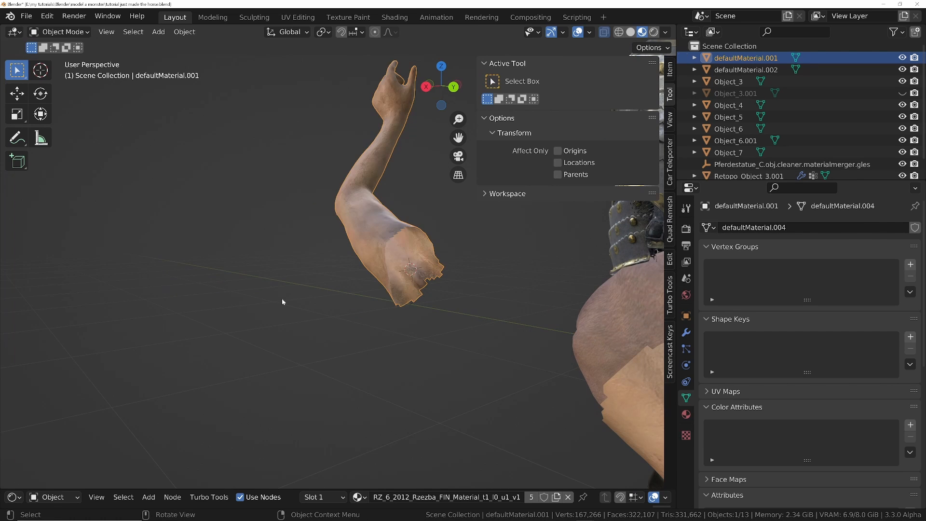
right_click(483, 257)
mouse_move(484, 257)
mouse_move(433, 271)
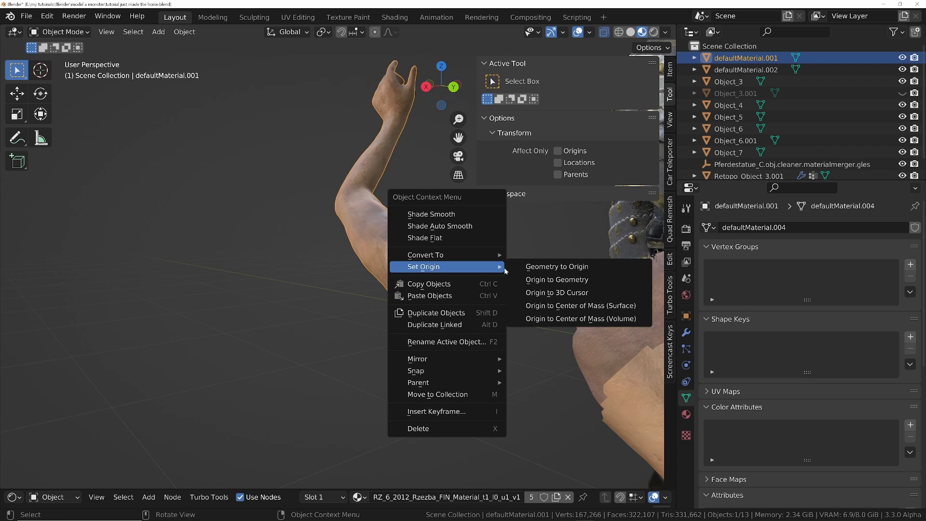
click(557, 293)
middle_drag(405, 289, 415, 270)
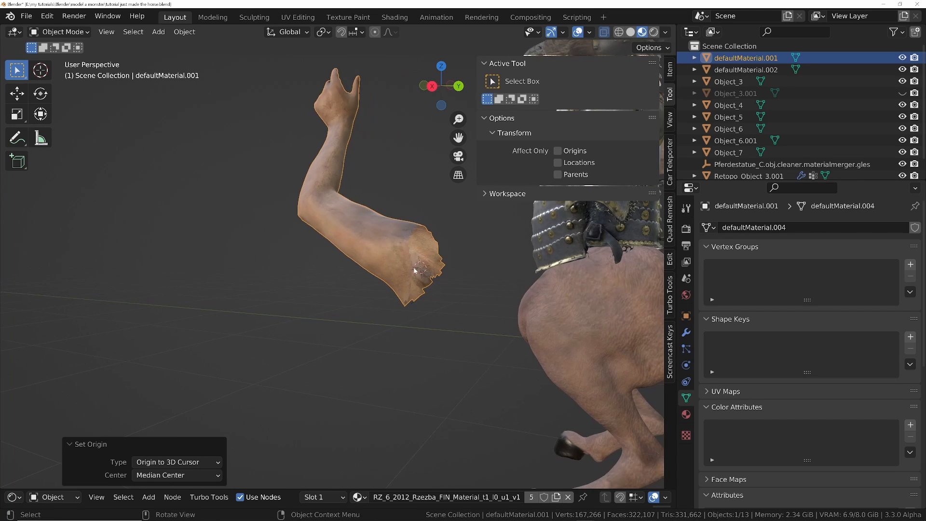
key(r)
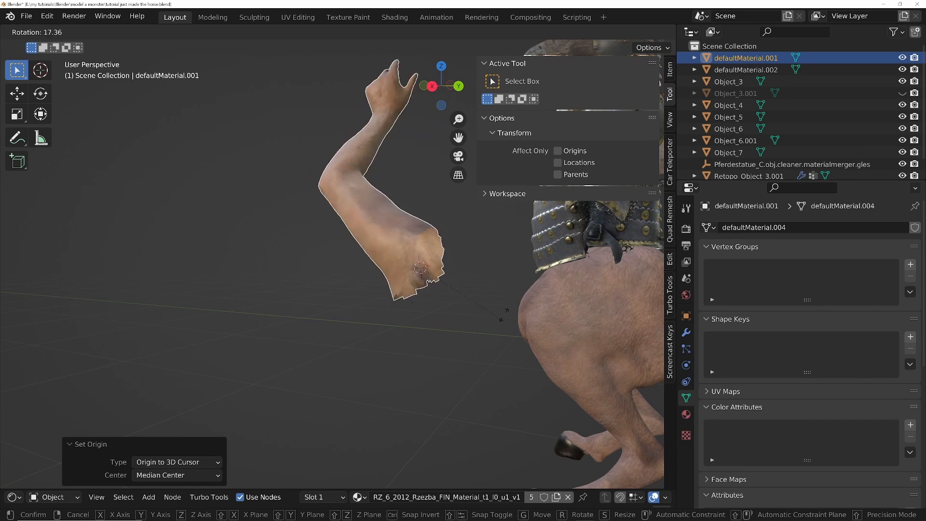
click(404, 215)
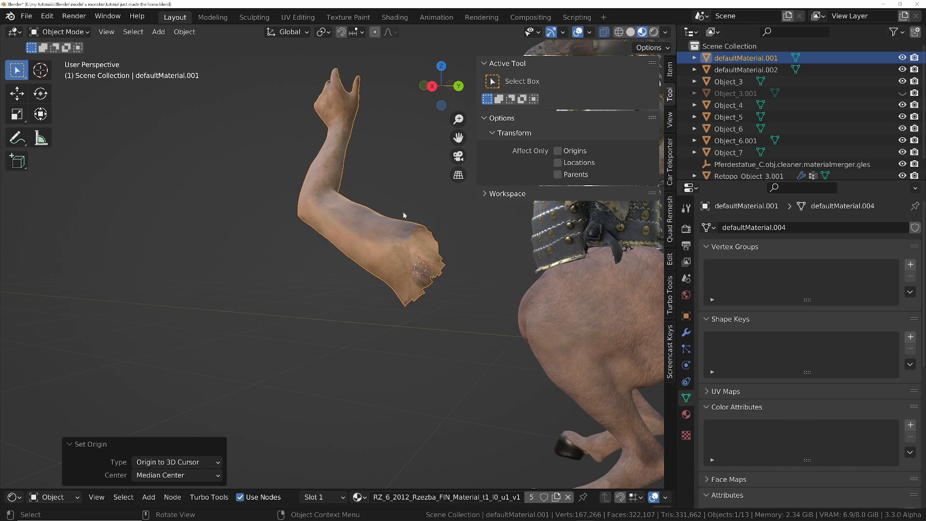
- Rotate the raised arm by -101° to point downward, and align it with the armored shoulder in the right side view
middle_drag(397, 257, 353, 338)
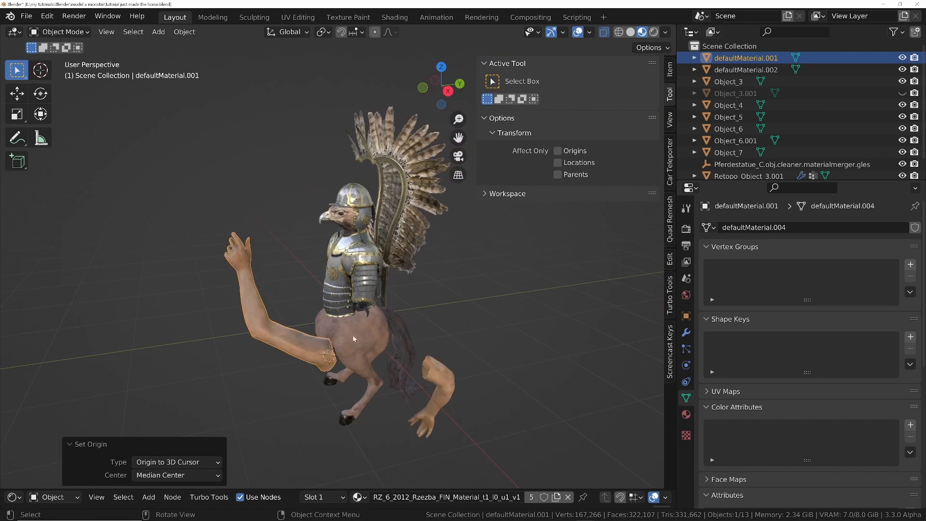
key(r)
click(355, 151)
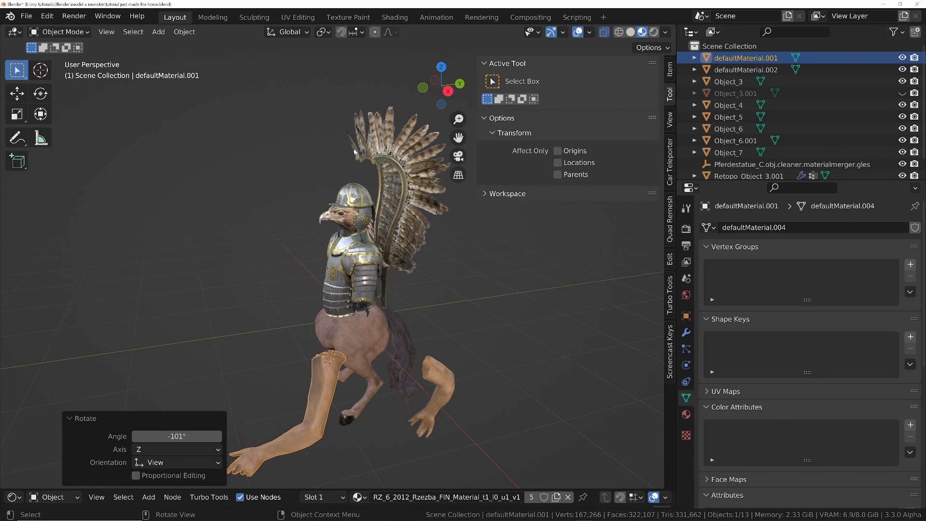
key(KP_1)
key(KP_3)
key(g)
click(432, 320)
key(r)
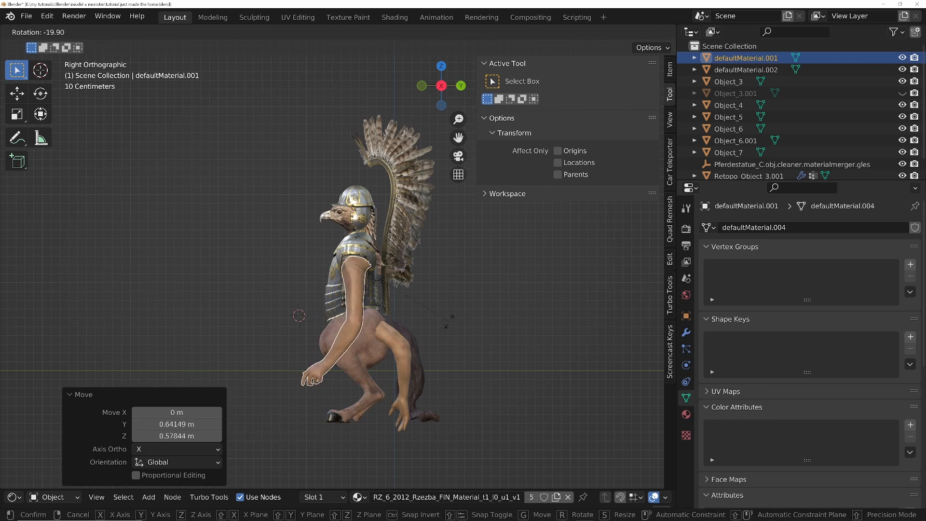
click(439, 330)
- Move the arm about -0.67 m along X in the front view and scale it down to suit the armored torso
key(KP_1)
key(g)
click(378, 325)
middle_drag(378, 325, 326, 293)
key(s)
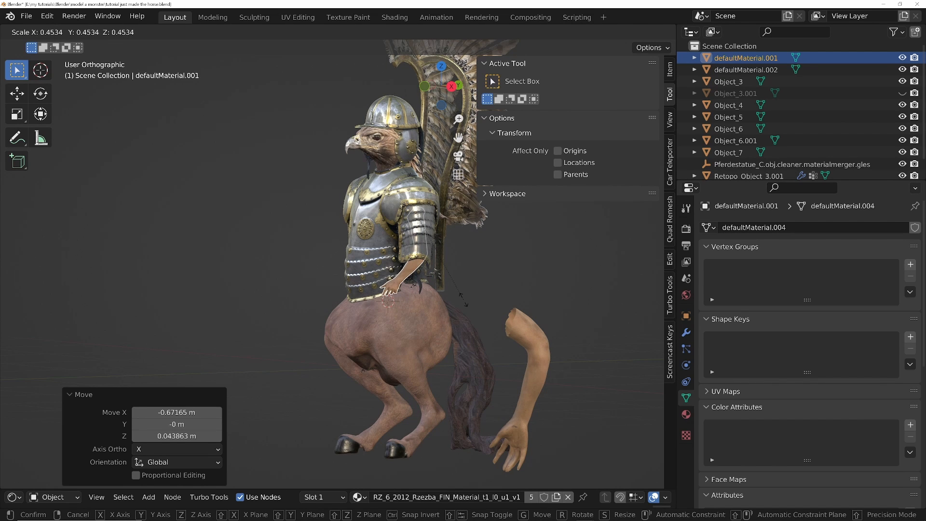
click(466, 303)
- Rotate the arm by 17.5° in the view to fit its upper end into the monster's left armor sleeve
middle_drag(467, 303, 444, 293)
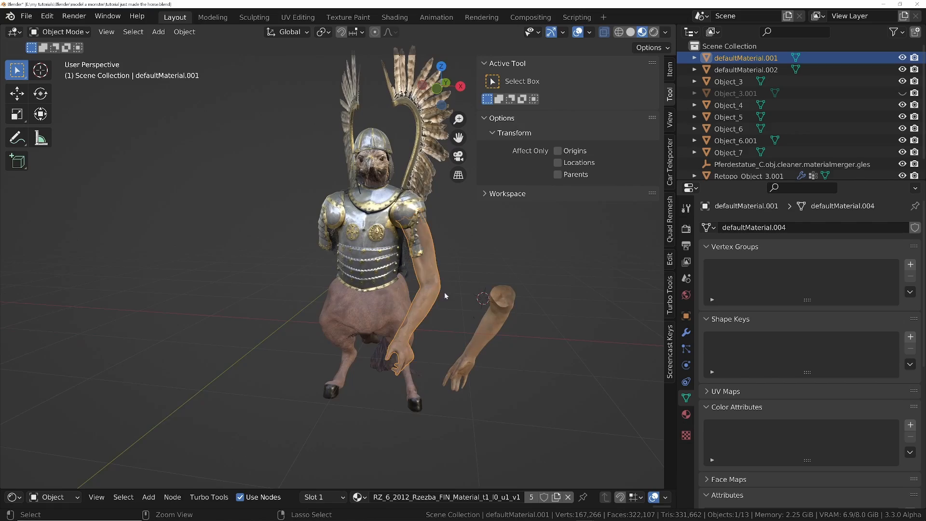
key(r)
click(262, 222)
mouse_move(263, 222)
middle_down()
mouse_move(359, 222)
mouse_move(279, 221)
middle_up()
scroll(337, 222, up, 3)
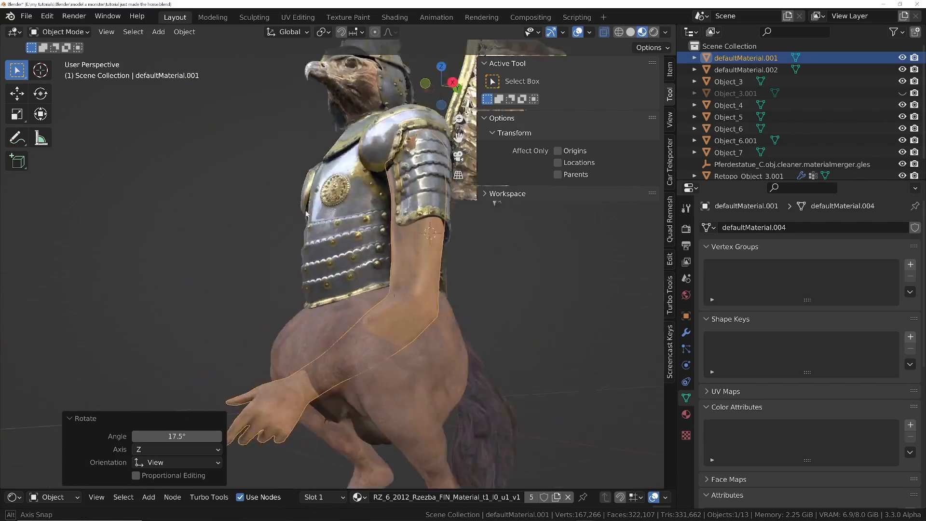
click(475, 208)
- Scale the other statue arm down and move it to the monster's right armor sleeve
middle_drag(376, 217, 325, 293)
scroll(420, 236, down, 3)
click(532, 291)
shift+click(414, 262)
key(s)
click(487, 290)
key(g)
click(435, 240)
click(467, 302)
key(g)
click(424, 251)
- Set the right arm's origin to the centre of the open edge loop at its cut end
key(Tab)
alt+click(387, 272)
key(shift+s)
key(Tab)
right_click(299, 280)
click(392, 306)
- Seat the right arm in its sleeve and shift the left arm about -0.065 m along X
key(g)
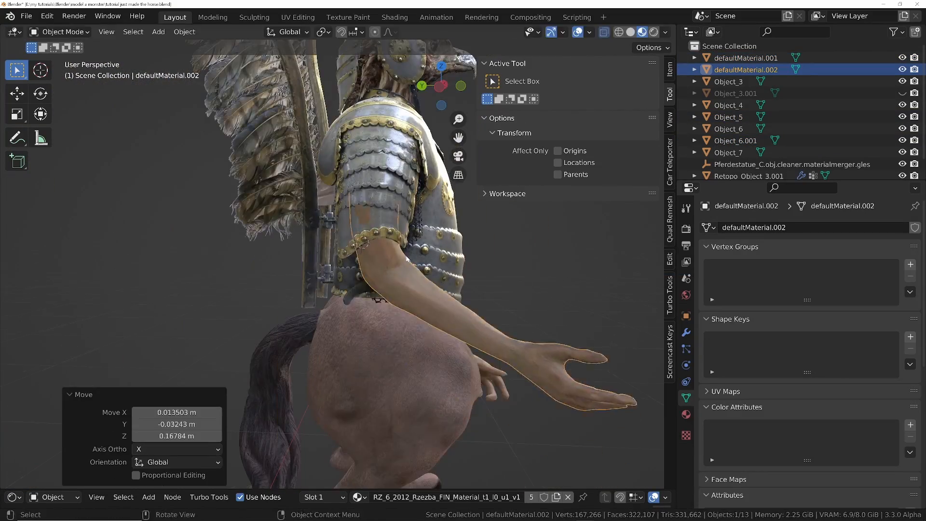
middle_drag(415, 270, 363, 234)
click(485, 300)
key(g)
click(487, 281)
scroll(363, 233, up, 4)
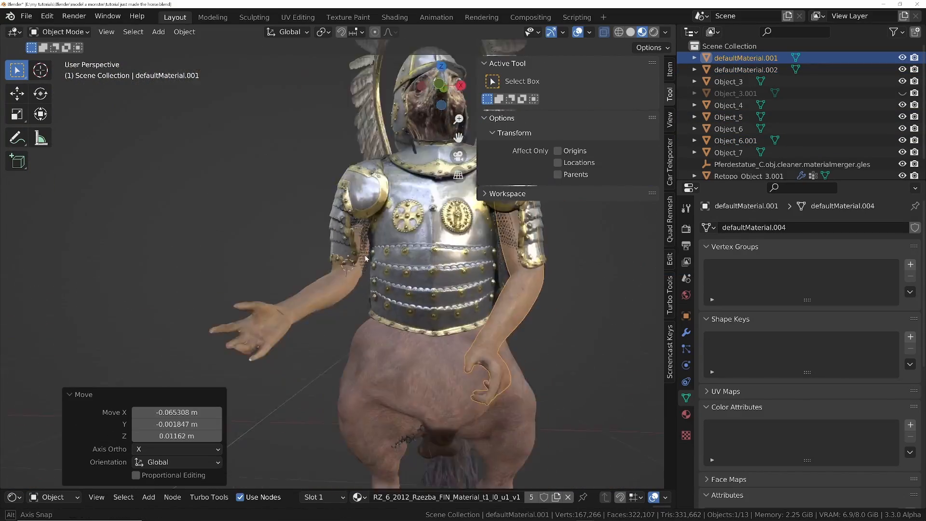
- Move and rotate the right arm until its upper end sits inside the armor sleeve
click(309, 313)
key(g)
key(r)
key(g)
middle_drag(309, 270, 354, 268)
key(g)
middle_drag(270, 277, 192, 283)
scroll(231, 280, down, 3)
- Rotate the right arm about 78° around the global Z axis to bring its hand before the body, and refine its placement
key(r)
key(z)
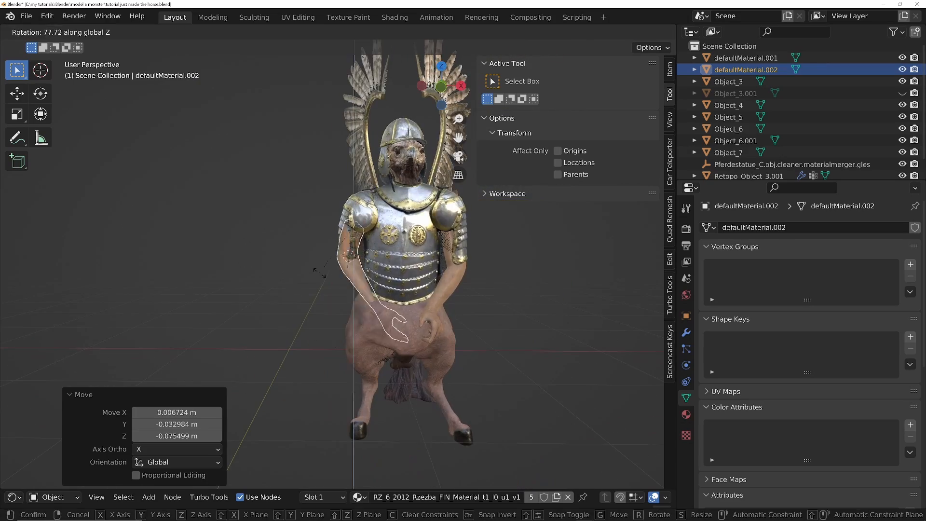
click(316, 269)
key(g)
key(r)
- Trim excess geometry from the left arm in Edit Mode and return to Object Mode
mouse_move(309, 290)
middle_down()
mouse_move(257, 324)
mouse_move(417, 265)
mouse_move(333, 340)
mouse_move(409, 307)
mouse_move(347, 309)
middle_up()
click(328, 344)
key(Tab)
key(Tab)
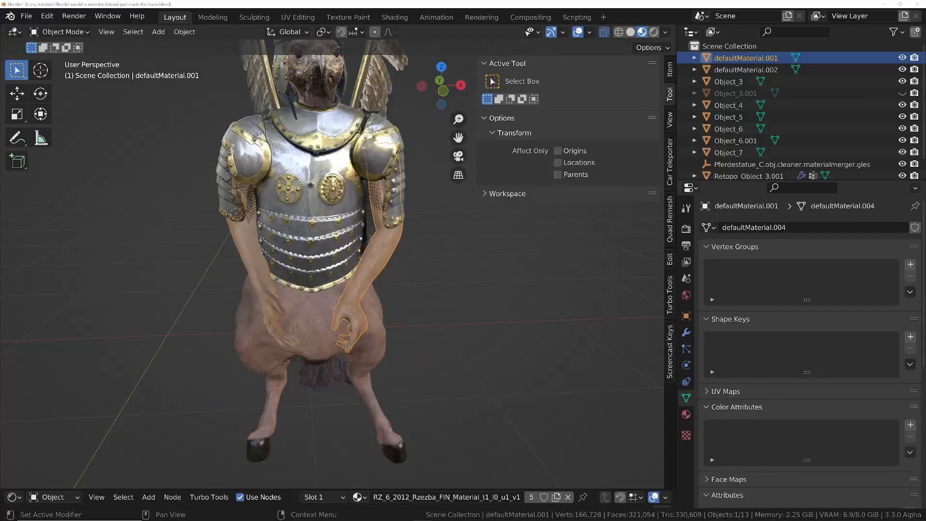
- Switch the left arm to Sculpt Mode and choose the Pose brush
middle_drag(399, 268, 372, 261)
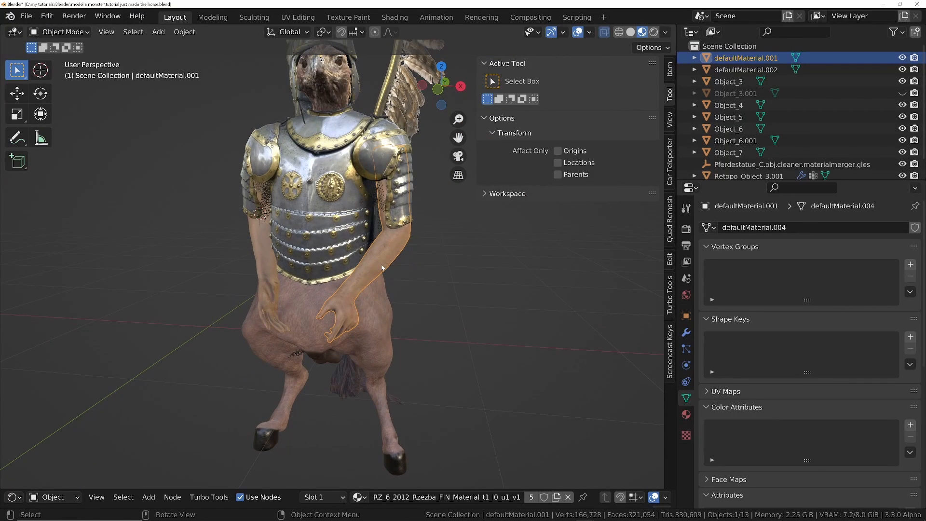
key(ctrl+Tab)
click(382, 334)
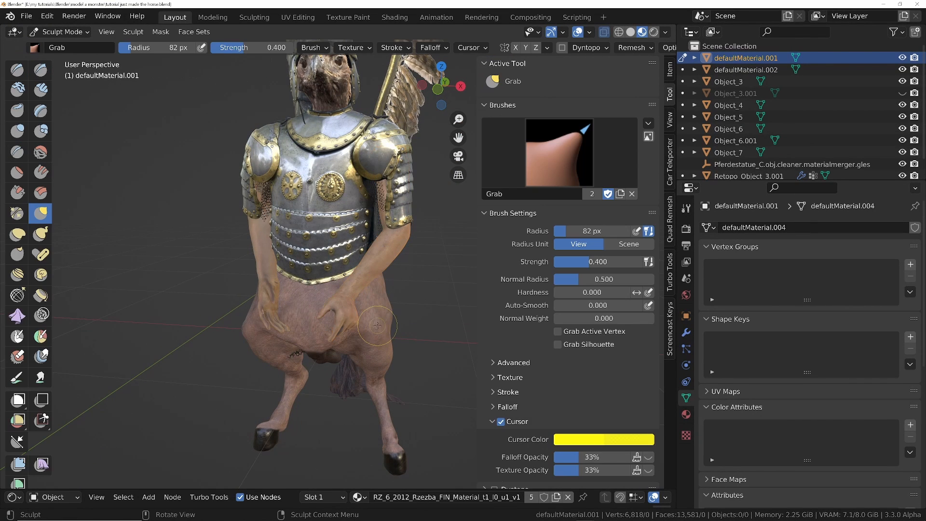
click(43, 255)
middle_drag(356, 316, 354, 311)
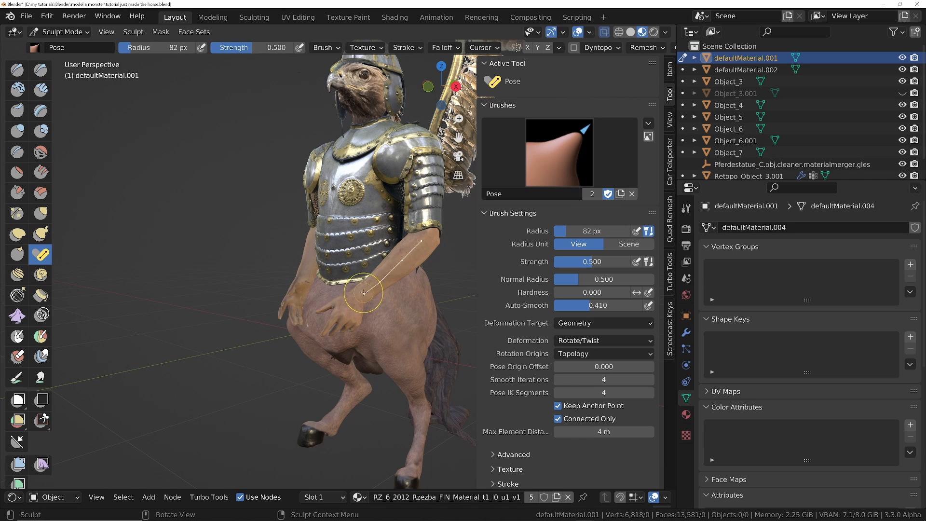
mouse_move(370, 292)
mouse_down()
mouse_move(384, 242)
mouse_move(365, 276)
mouse_up()
key(ctrl+z)
mouse_move(365, 276)
middle_down()
mouse_move(399, 277)
mouse_move(379, 294)
middle_up()
scroll(393, 276, up, 3)
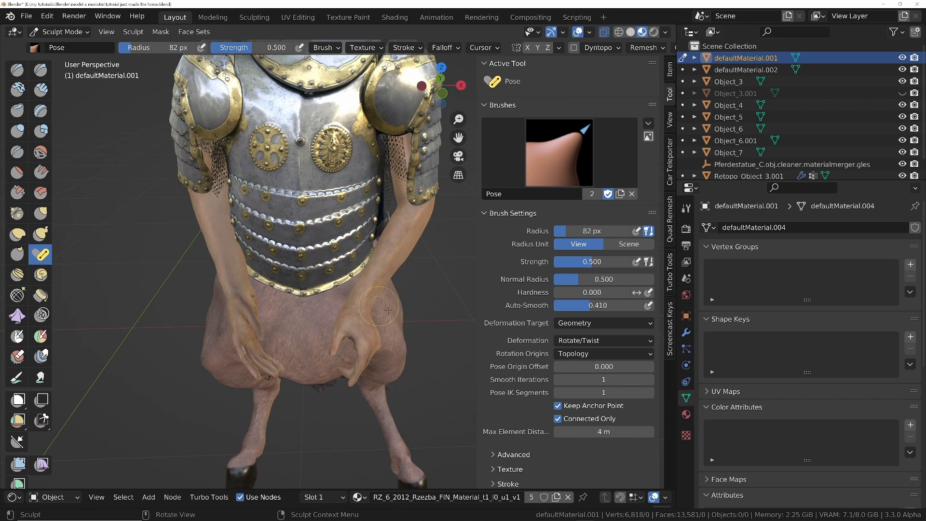
- Set the Pose brush radius to 500 px and bend the left arm down and outward, away from the belly
middle_drag(353, 302, 338, 288)
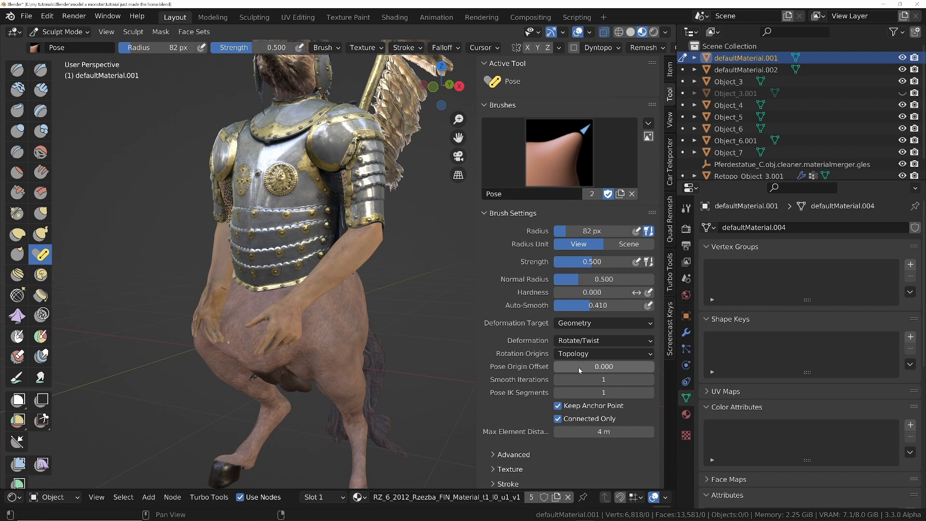
right_click(313, 249)
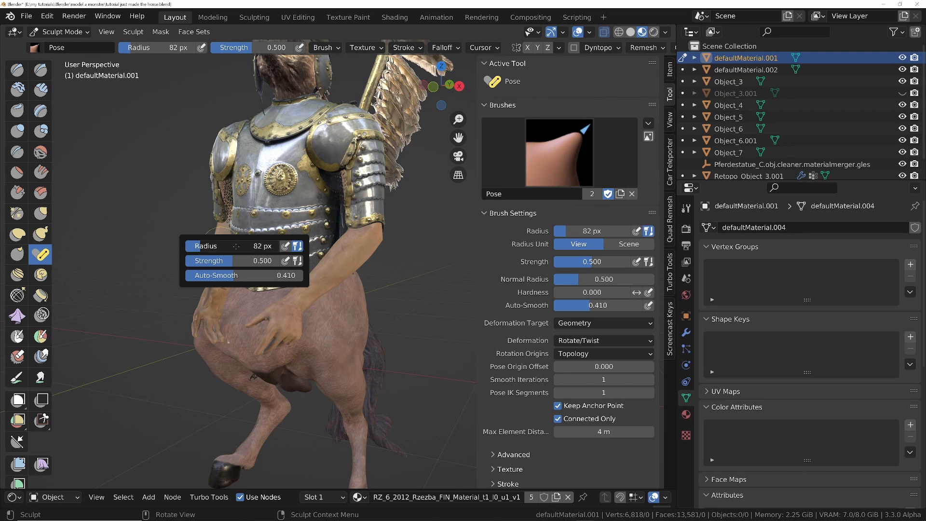
drag(236, 246, 293, 251)
mouse_move(362, 233)
mouse_down()
mouse_move(290, 308)
mouse_move(328, 308)
mouse_up()
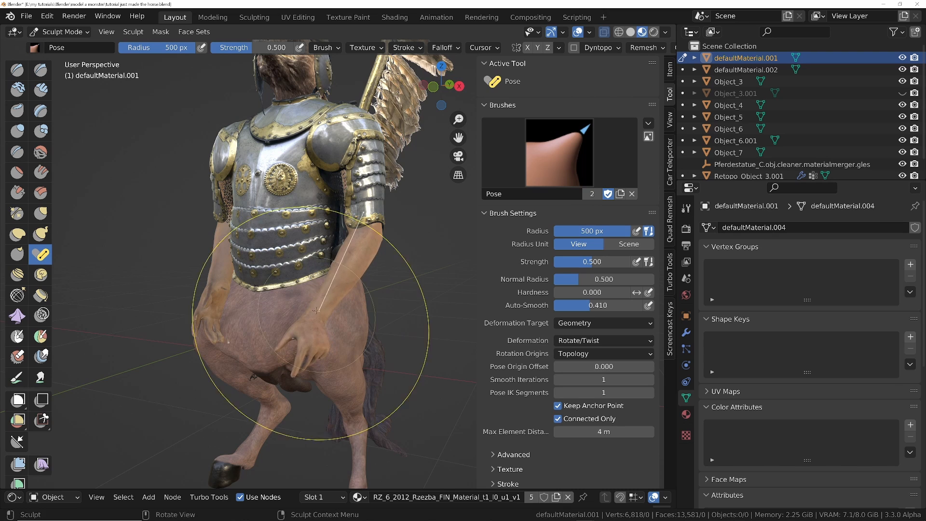
mouse_move(328, 309)
middle_down()
mouse_move(405, 273)
mouse_move(311, 314)
middle_up()
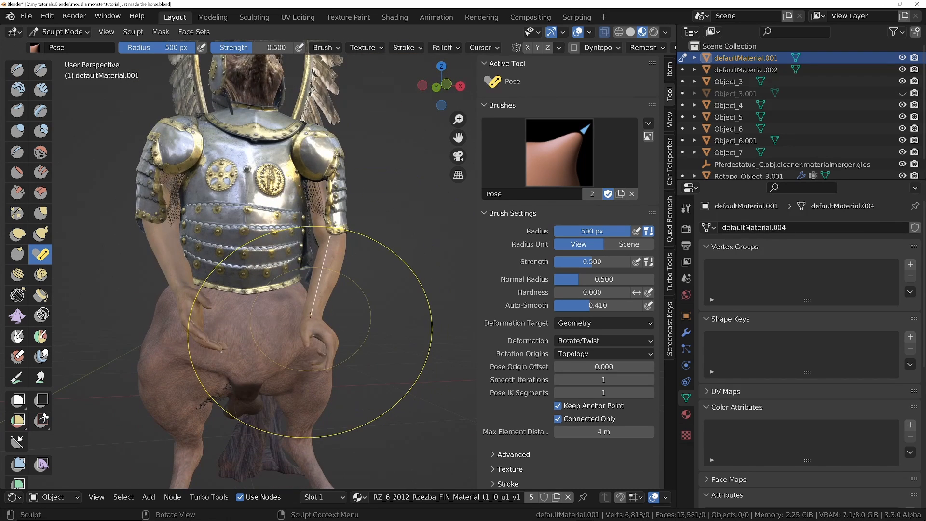
drag(311, 314, 317, 300)
mouse_move(317, 300)
middle_down()
mouse_move(250, 313)
mouse_move(199, 289)
middle_up()
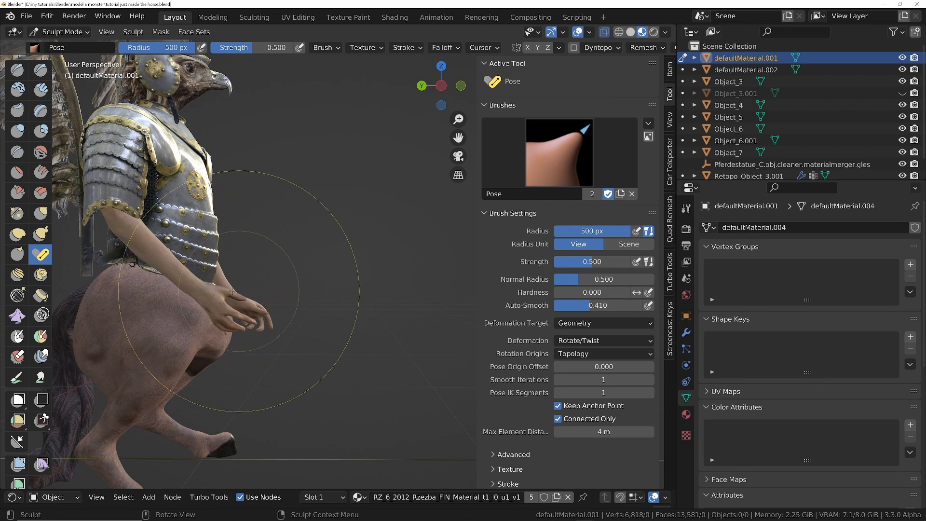
- Switch sculpting to the right arm and bend its hand forward and outward, away from the belly, with the Pose brush
key(ctrl+Tab)
click(185, 290)
key(ctrl+Tab)
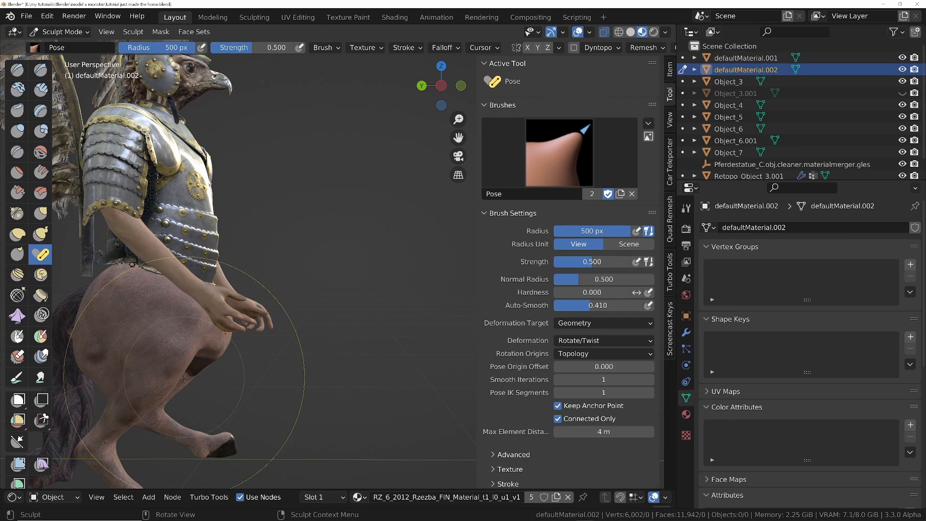
drag(236, 315, 243, 303)
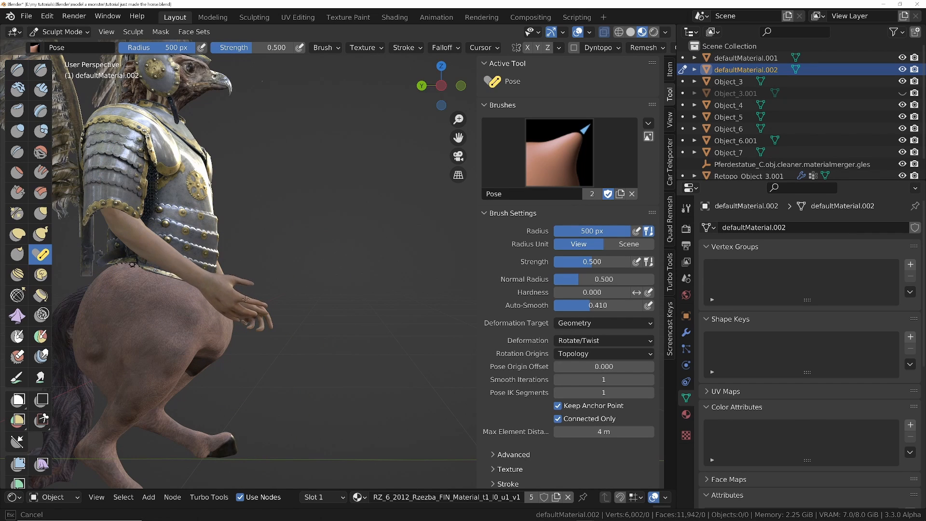
middle_drag(237, 295, 304, 236)
middle_drag(210, 181, 264, 186)
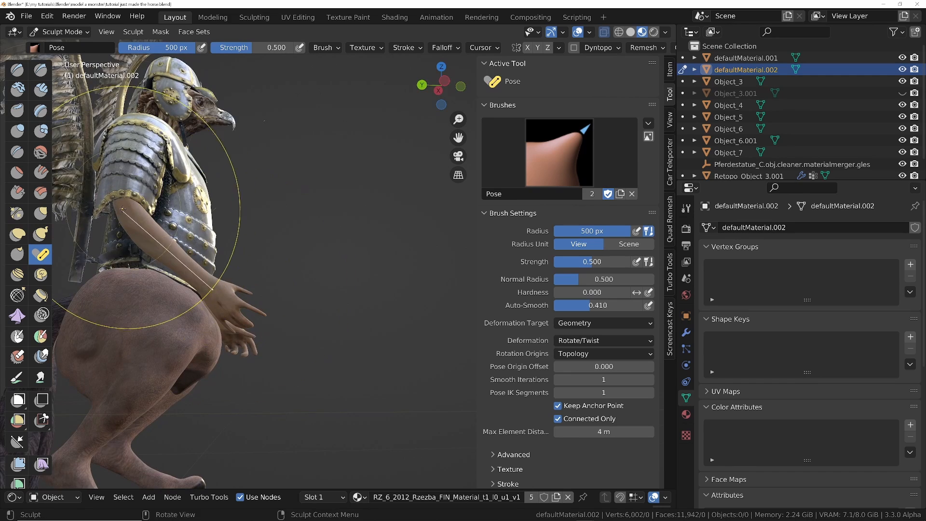
middle_drag(137, 207, 86, 200)
mouse_move(175, 177)
middle_down()
mouse_move(205, 178)
mouse_move(246, 285)
middle_up()
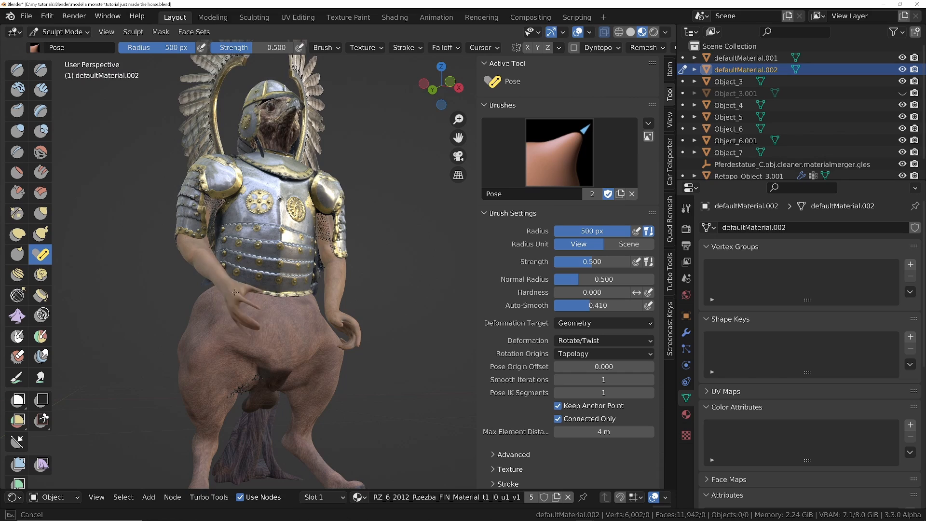
- Set the Pose brush's Smooth Iterations to 17 and pose the right forearm and hand so the arm hangs lower beside the torso
scroll(183, 235, up, 6)
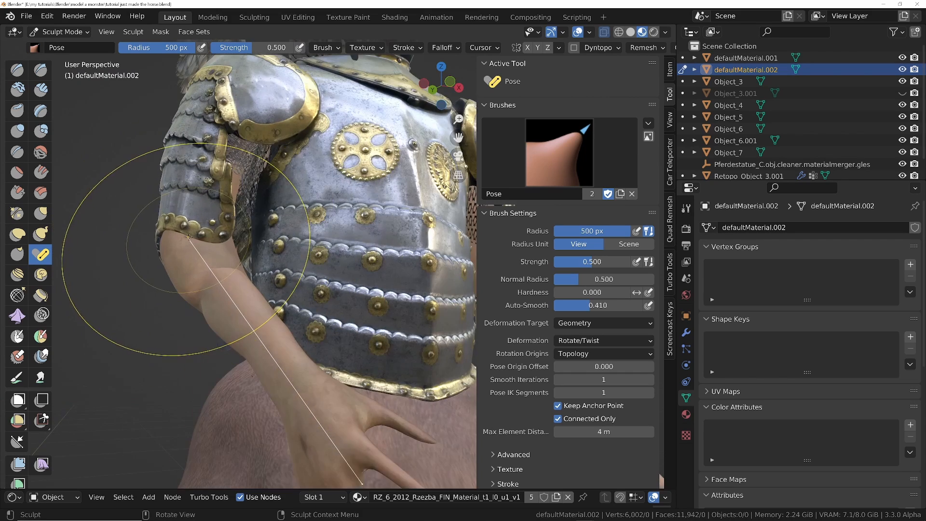
middle_drag(187, 244, 241, 257)
middle_drag(210, 290, 271, 337)
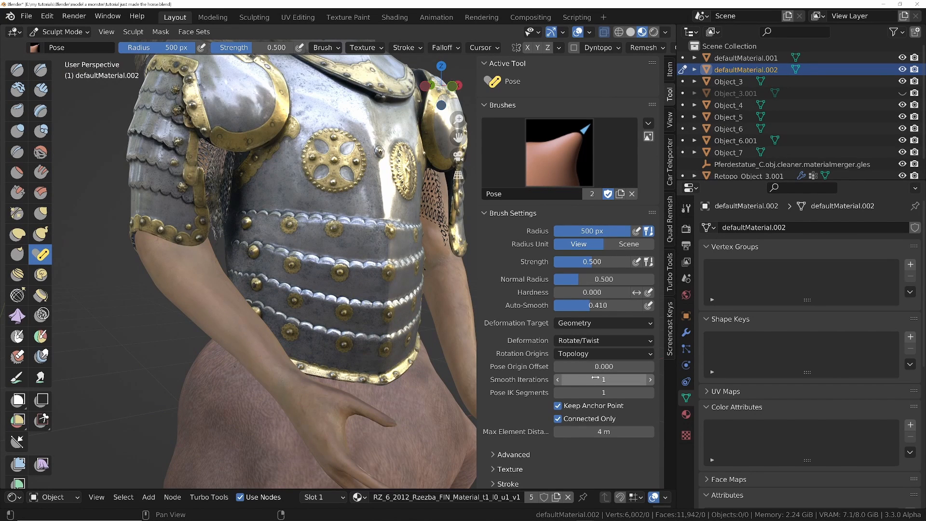
click(650, 380)
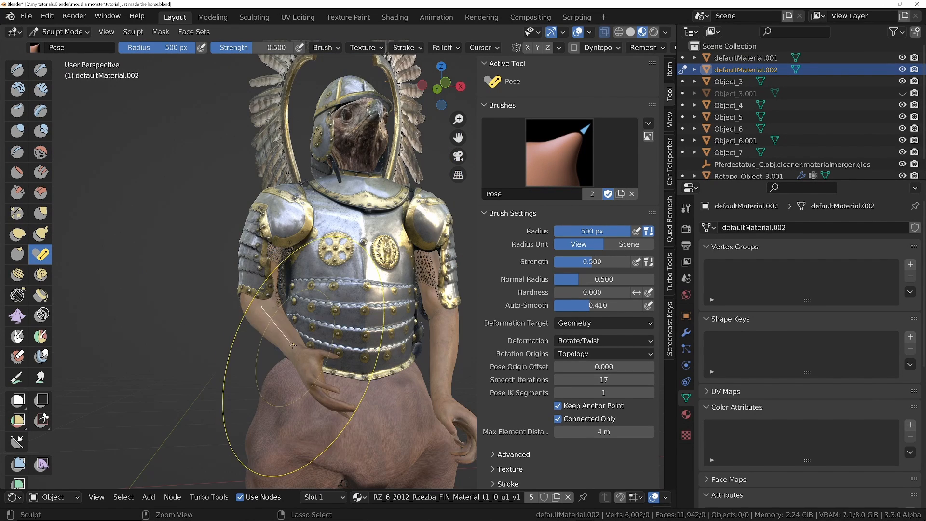
drag(317, 414, 286, 352)
middle_drag(353, 325, 332, 329)
drag(327, 375, 328, 381)
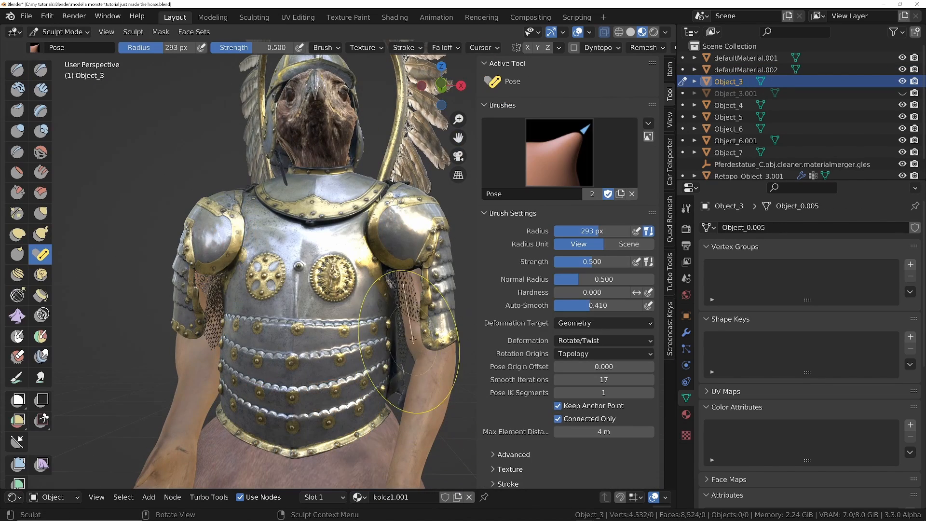
- With the Pose brush at a 293 px radius, nudge the chainmail under both armor sleeves around the upper arms
drag(400, 351, 406, 344)
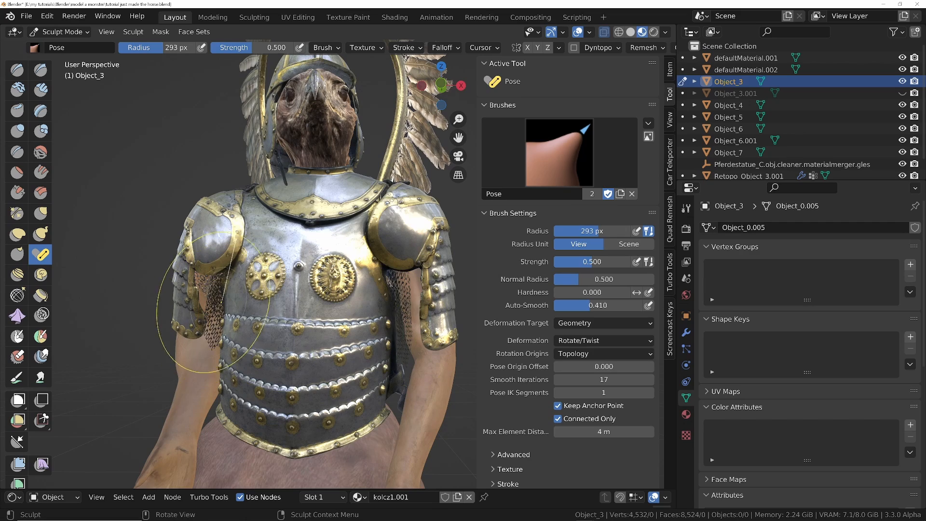
drag(208, 339, 213, 336)
- Separate the chainmail skirt from the chainmail mesh as an object named skirt, and hide it in the viewport and renders
mouse_move(214, 336)
middle_down()
mouse_move(208, 392)
mouse_move(309, 357)
mouse_move(258, 350)
middle_up()
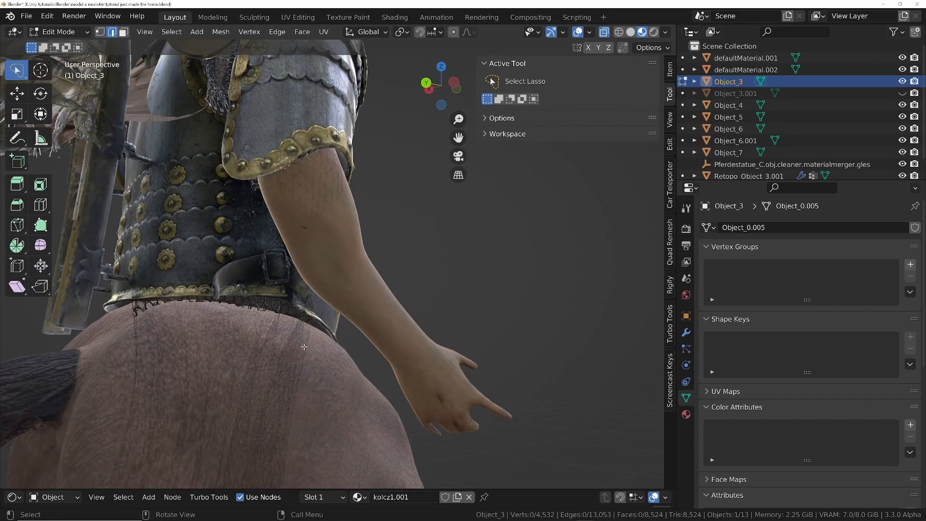
key(l)
middle_drag(285, 356, 243, 362)
scroll(243, 362, down, 8)
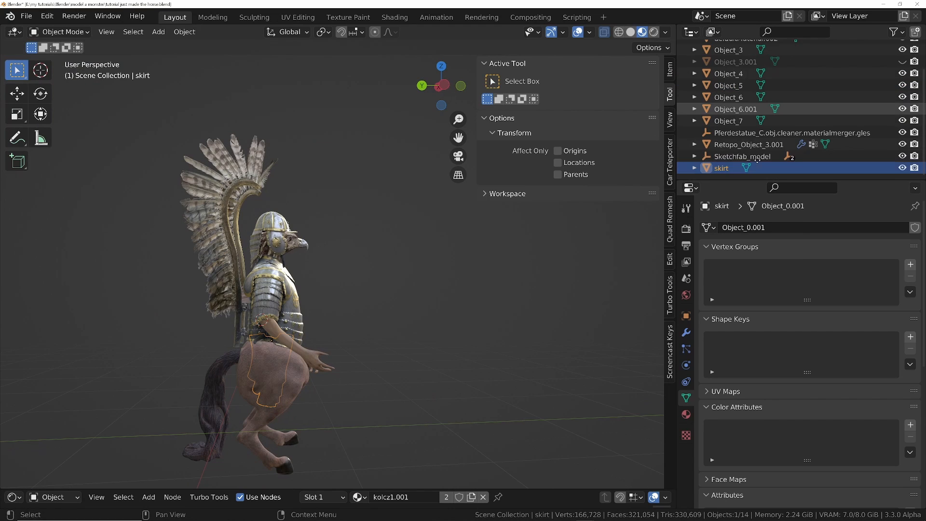
click(902, 168)
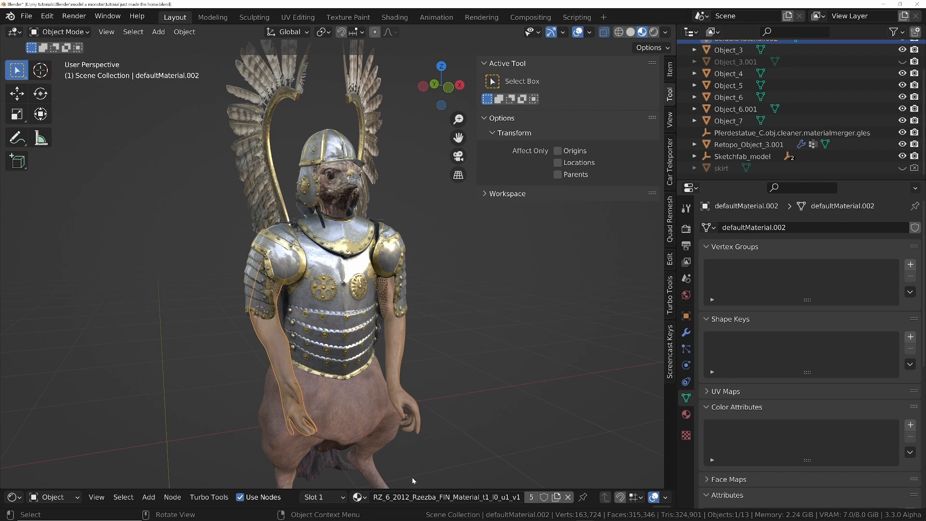
- Enlarge the node editor area, then select both arm meshes and join them into one object
drag(417, 487, 418, 337)
click(297, 293)
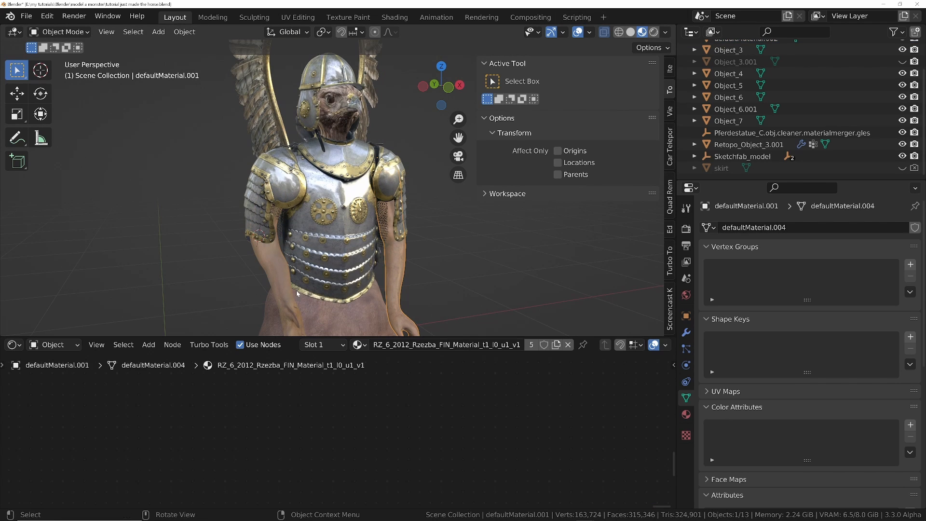
shift+click(284, 268)
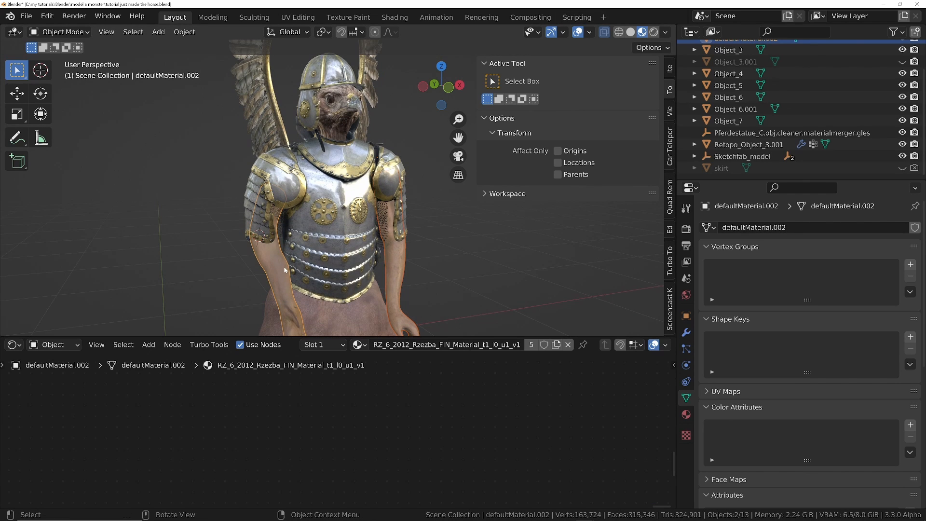
key(ctrl+j)
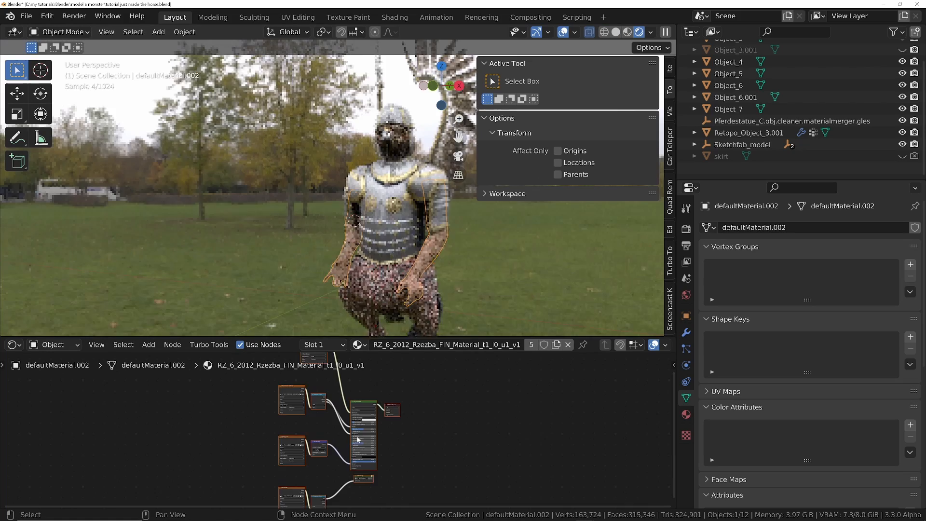
- Set Subsurface on the arm material's Principled BSDF node to 0.002
scroll(361, 428, up, 4)
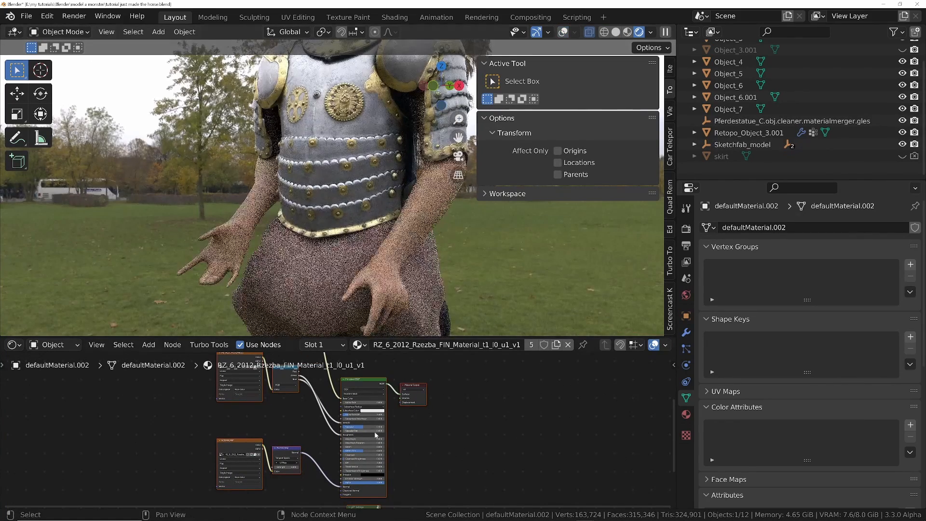
middle_drag(417, 419, 413, 457)
scroll(335, 455, up, 1)
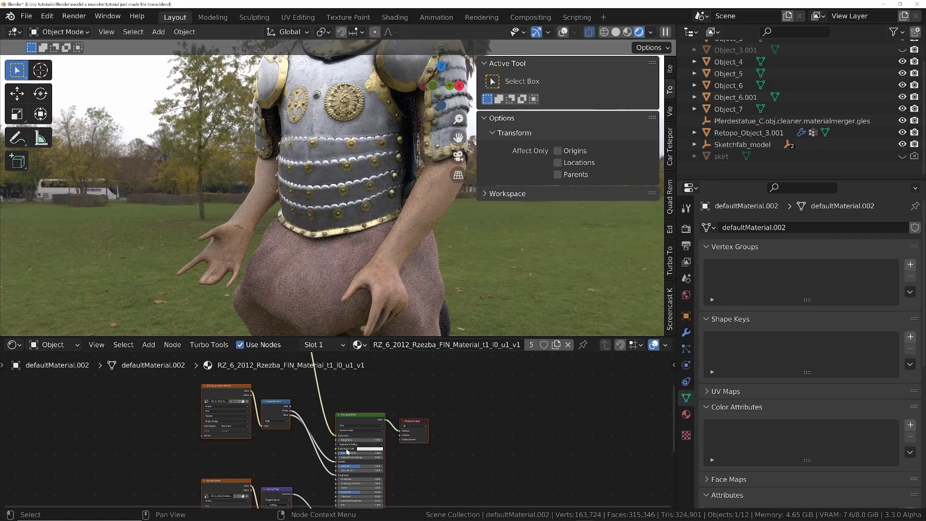
scroll(355, 419, up, 3)
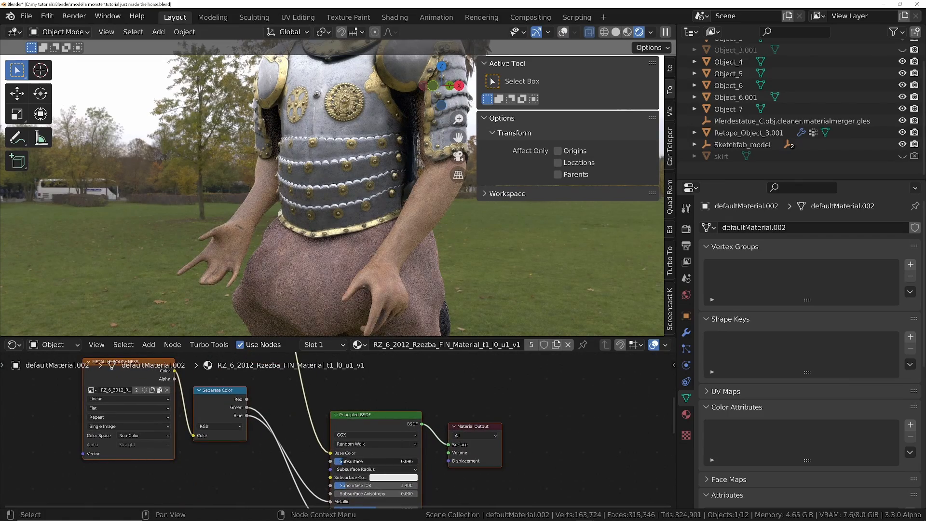
middle_drag(281, 495, 361, 459)
scroll(335, 453, down, 1)
middle_drag(268, 364, 305, 404)
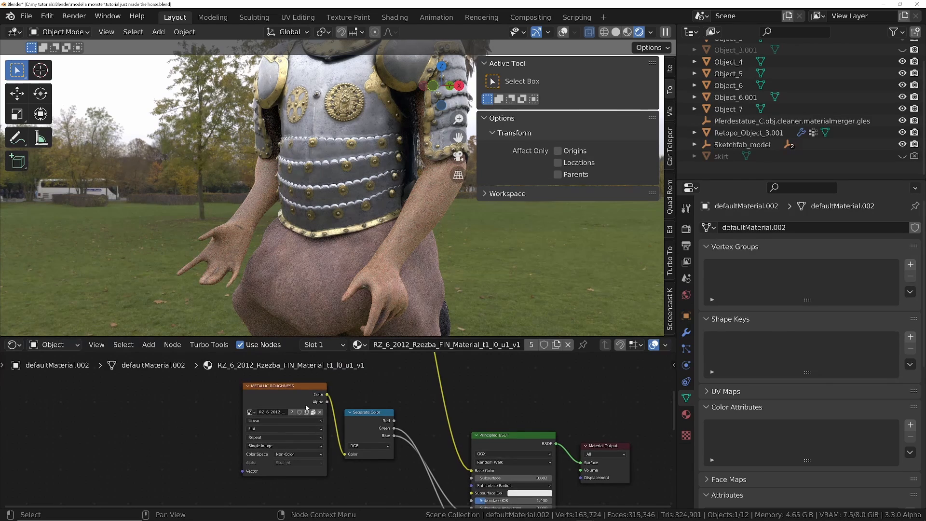
- Cut the Separate Color links into the arm material's Principled BSDF and set its Roughness to 0.584
middle_drag(416, 497, 384, 429)
ctrl+right_drag(420, 421, 415, 458)
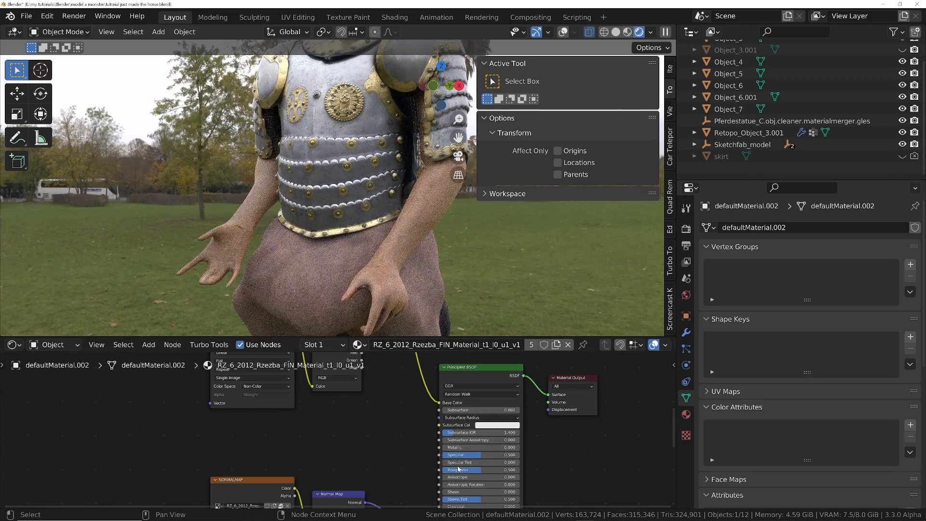
scroll(459, 469, up, 1)
mouse_move(458, 469)
mouse_down()
mouse_move(444, 469)
mouse_move(479, 470)
mouse_move(466, 470)
mouse_up()
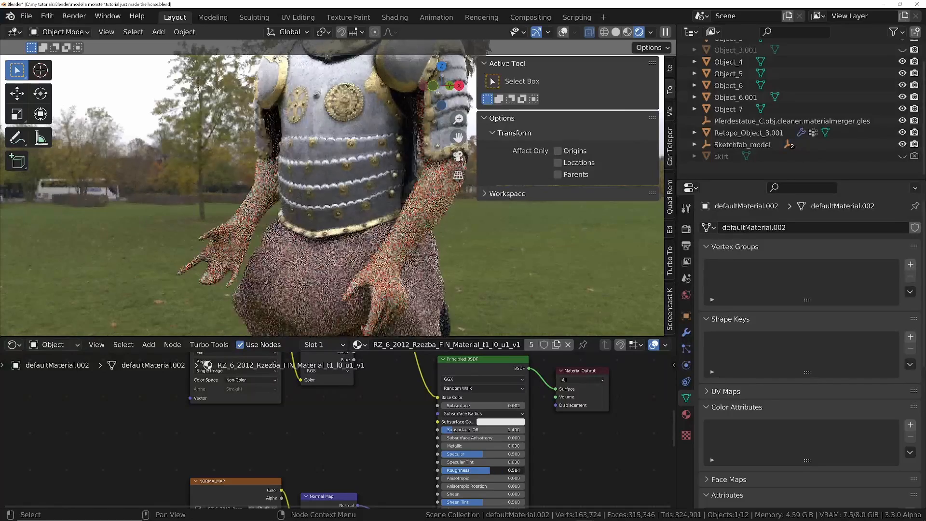
middle_drag(389, 224, 331, 204)
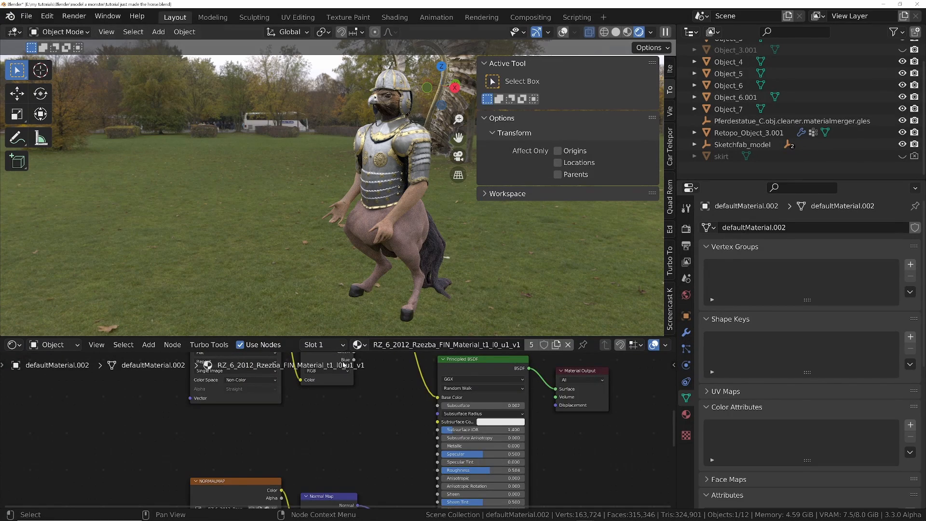
- Move the Metallic Roughness and Separate Color nodes aside and place the Base Color texture between them and the Principled BSDF
middle_drag(396, 411, 383, 426)
drag(182, 399, 220, 427)
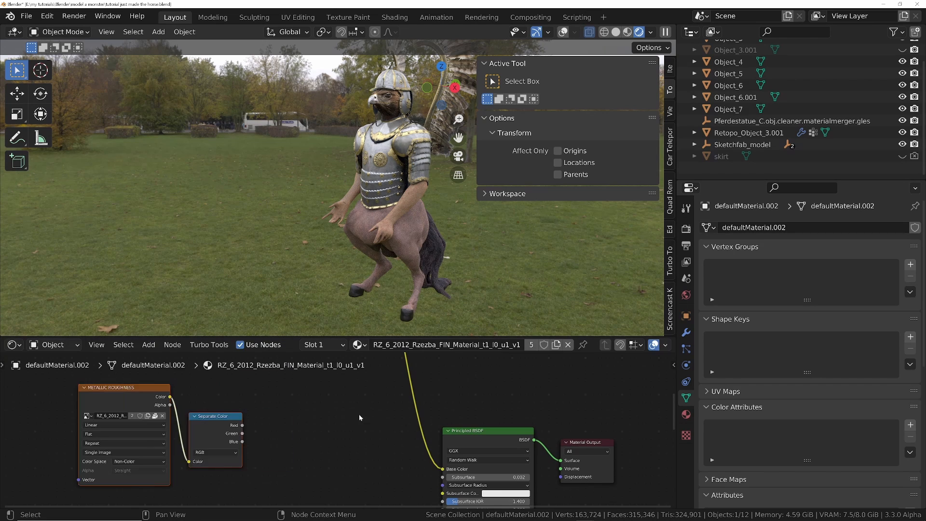
scroll(369, 427, down, 6)
drag(352, 384, 365, 465)
- Add an RGB Curves node on the link between the Base Color texture and the Principled BSDF
key(shift+a)
text(s)
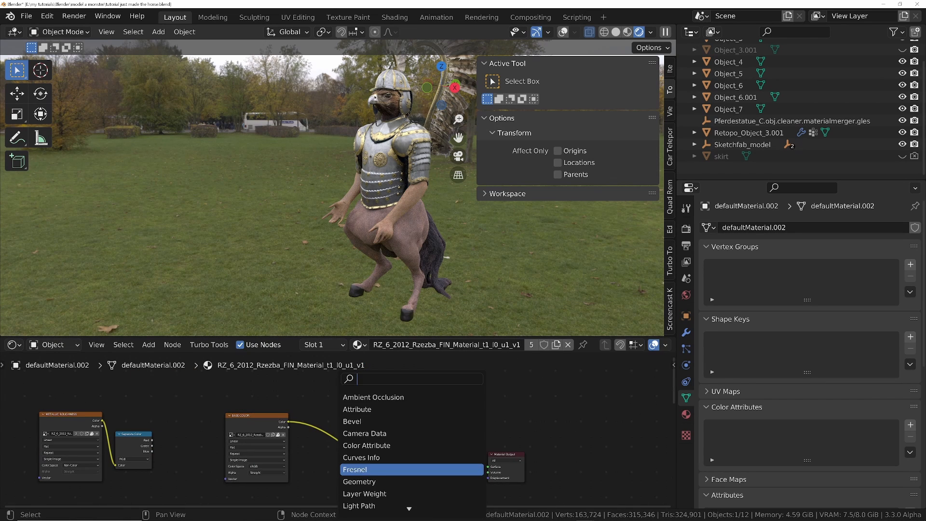
text(rgb)
key(Down)
key(Down)
key(Return)
click(381, 432)
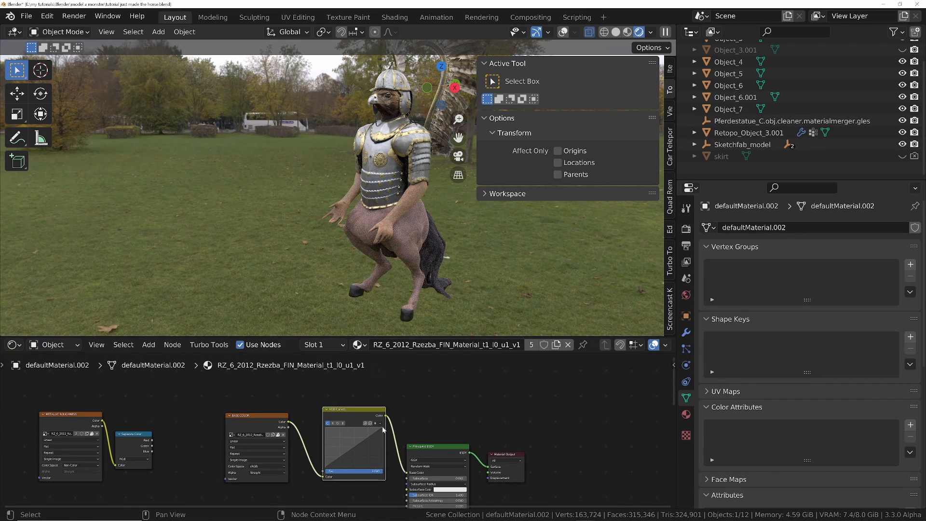
- Shape the RGB Curves node with a raised upper point and a lowered lower point to adjust the arms' skin tone
drag(383, 428, 363, 435)
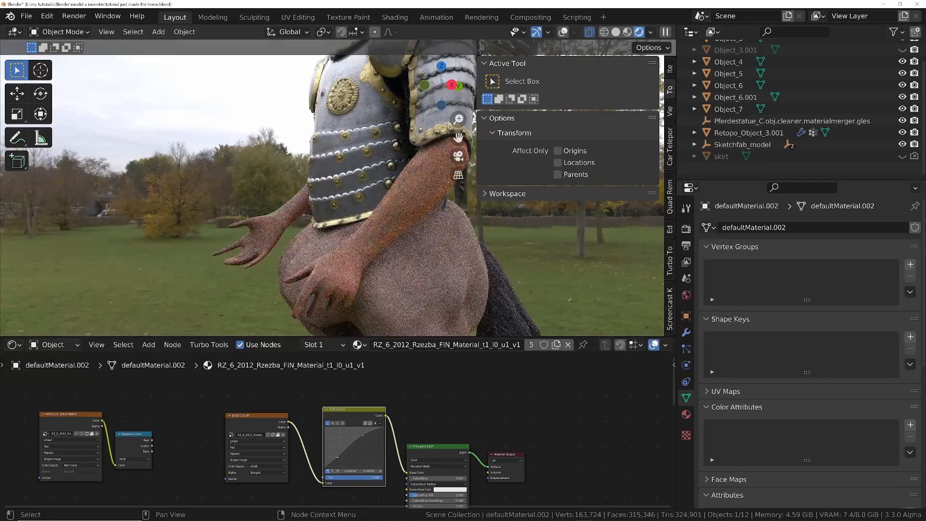
drag(347, 457, 340, 458)
scroll(336, 270, up, 3)
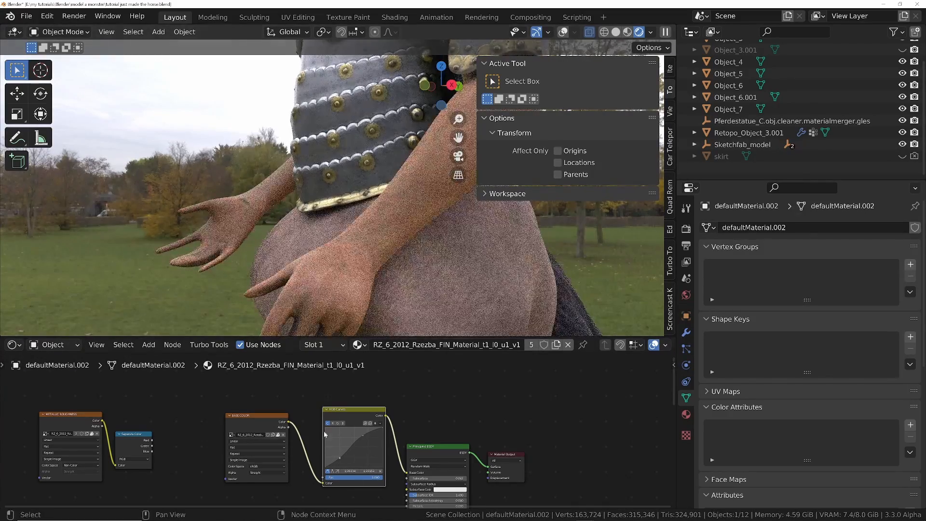
middle_drag(323, 430, 424, 357)
middle_drag(293, 181, 291, 226)
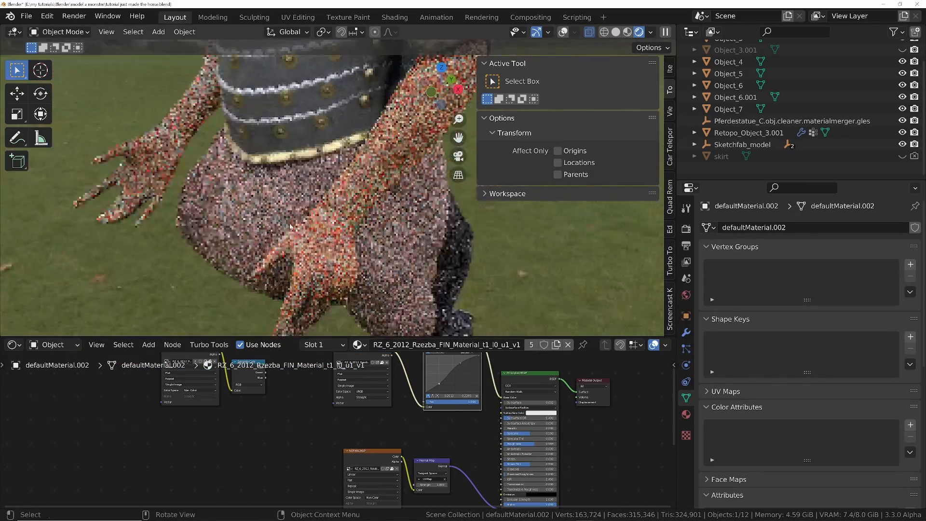
scroll(290, 227, up, 2)
shift+middle_drag(127, 140, 208, 189)
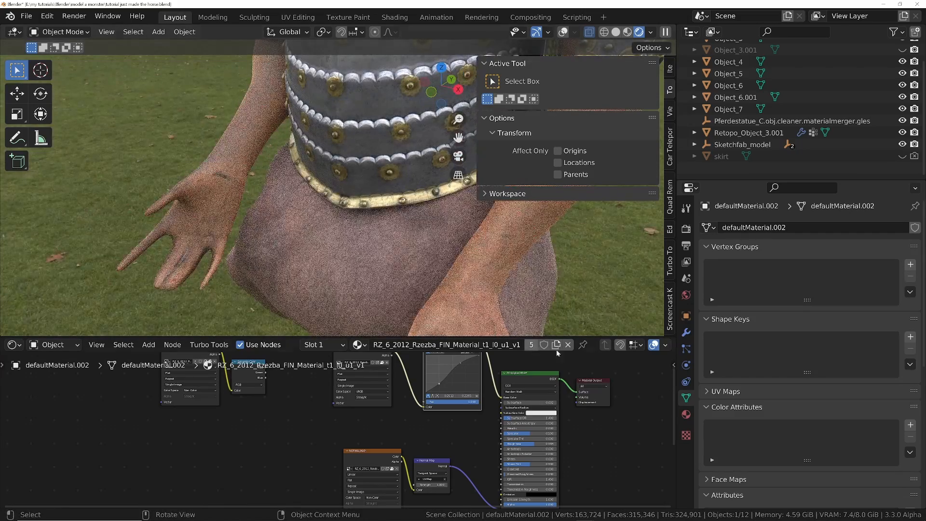
- Split the node editor area and turn the new part into an Image Editor showing the arms' baseColor texture
drag(675, 337, 347, 346)
scroll(373, 348, up, 3)
click(355, 344)
click(386, 392)
click(408, 344)
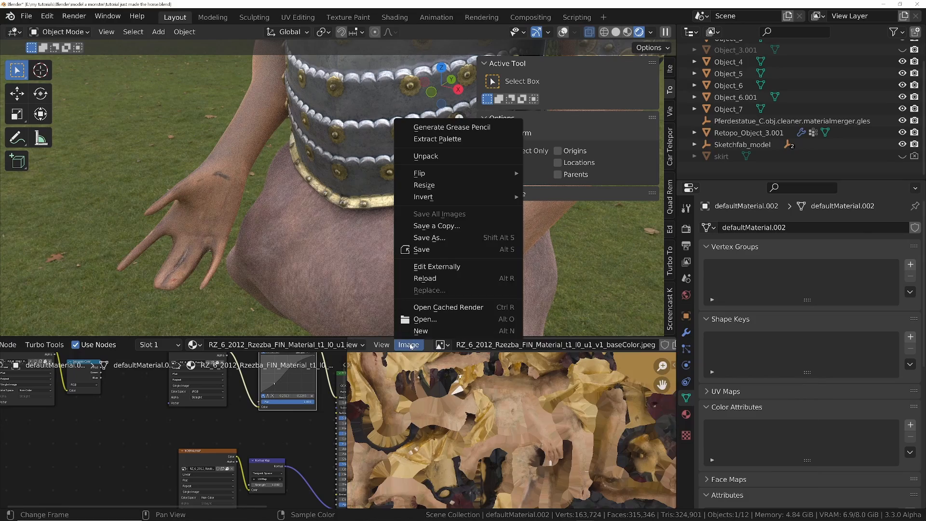
scroll(151, 421, down, 6)
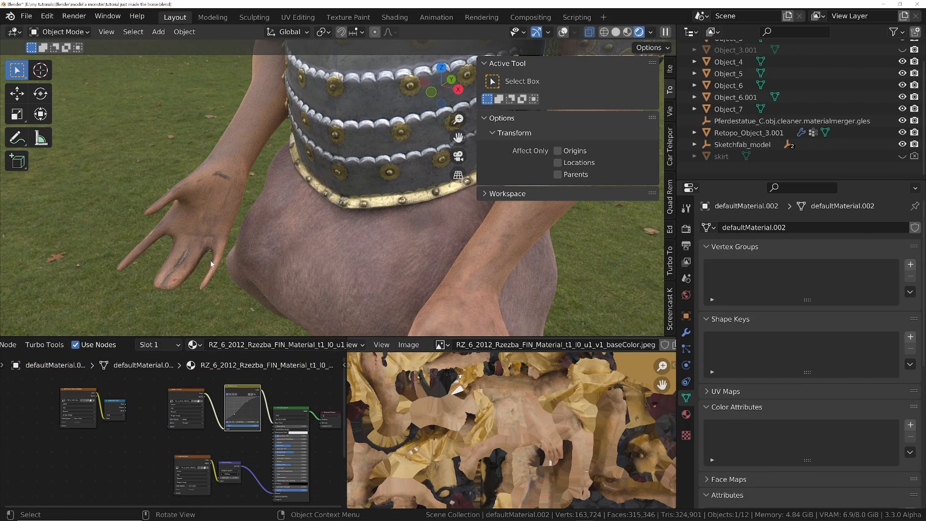
- Select the Base Color texture node, switch the viewport to Material Preview and enter Texture Paint mode on the arms
middle_drag(208, 228, 210, 206)
scroll(210, 202, up, 4)
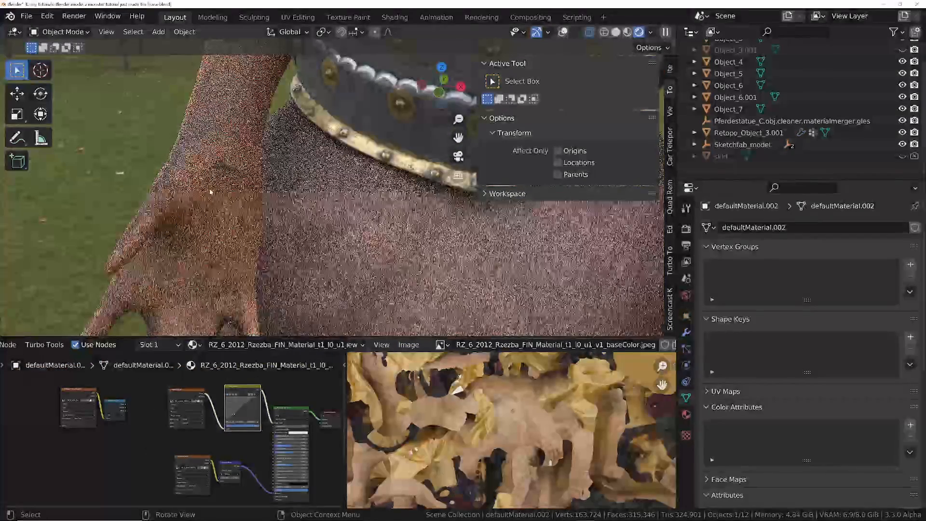
click(191, 393)
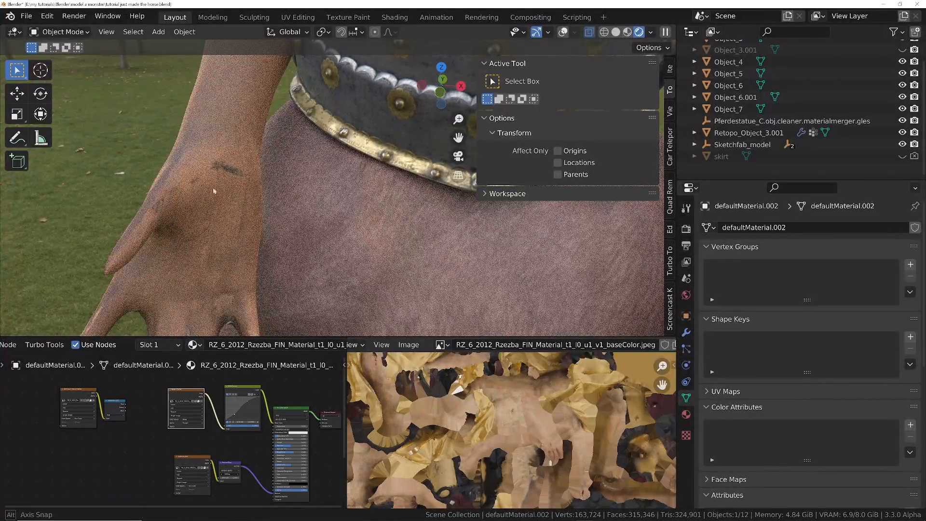
middle_drag(239, 175, 197, 191)
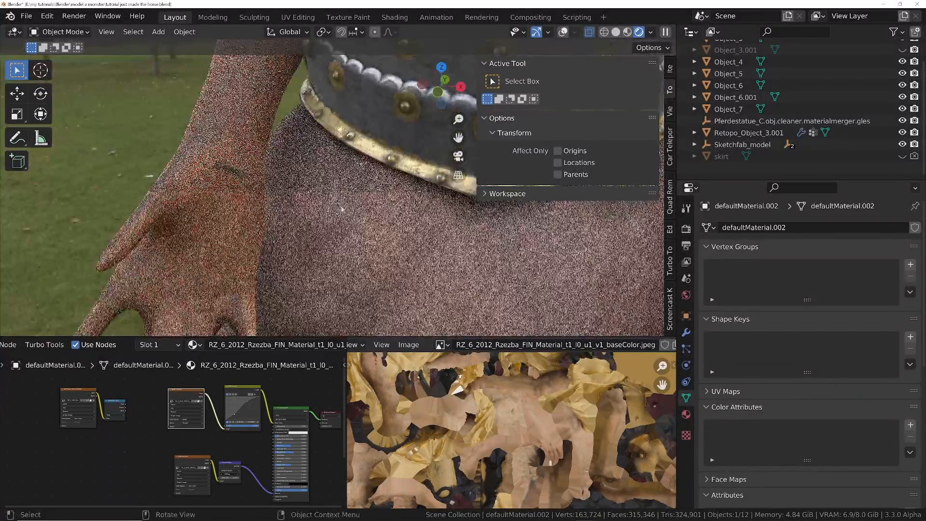
click(628, 32)
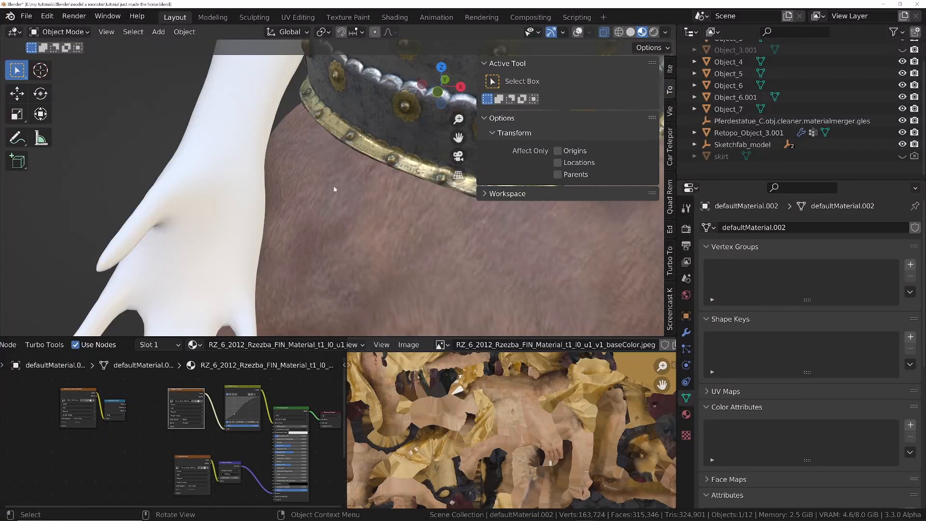
middle_drag(254, 232, 246, 225)
key(ctrl+Tab)
click(318, 186)
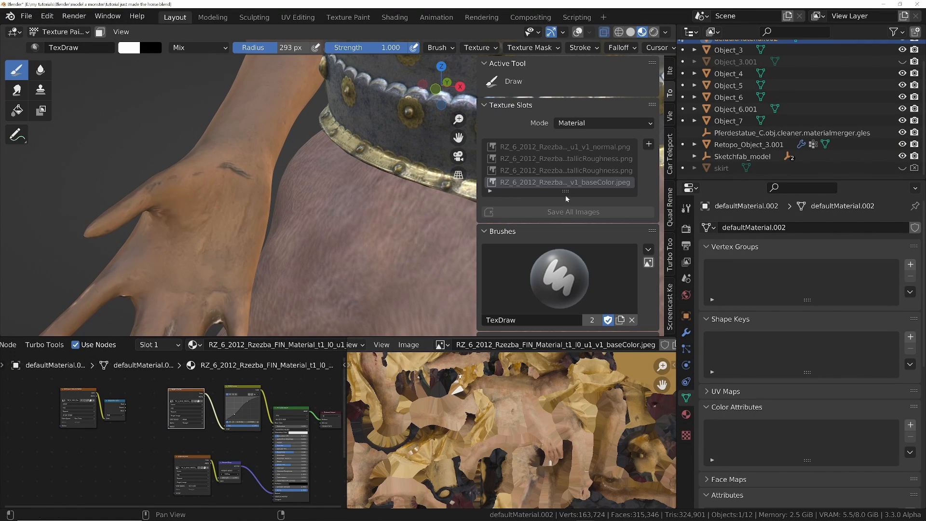
- Turn off the Stencil Mask and clone clean skin over the dark mark on the open hand's wrist with the Clone brush
click(41, 89)
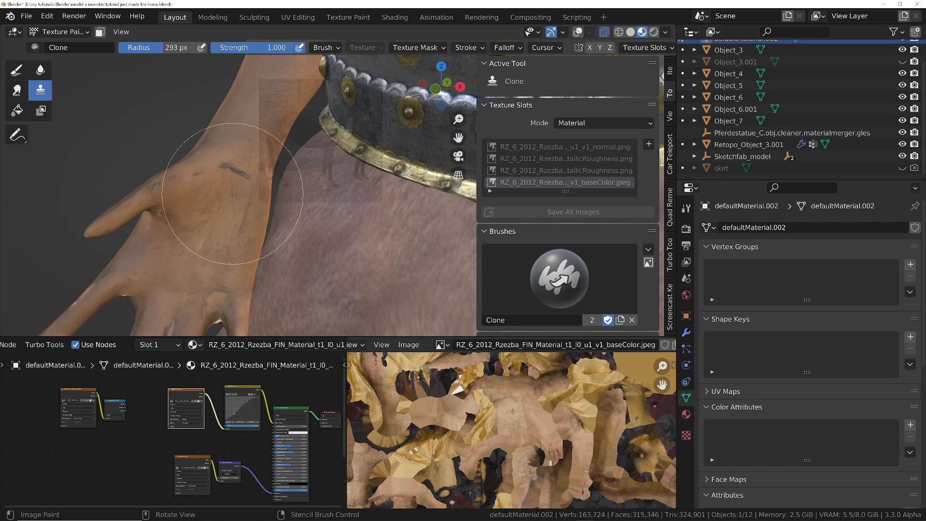
middle_drag(230, 179, 250, 174)
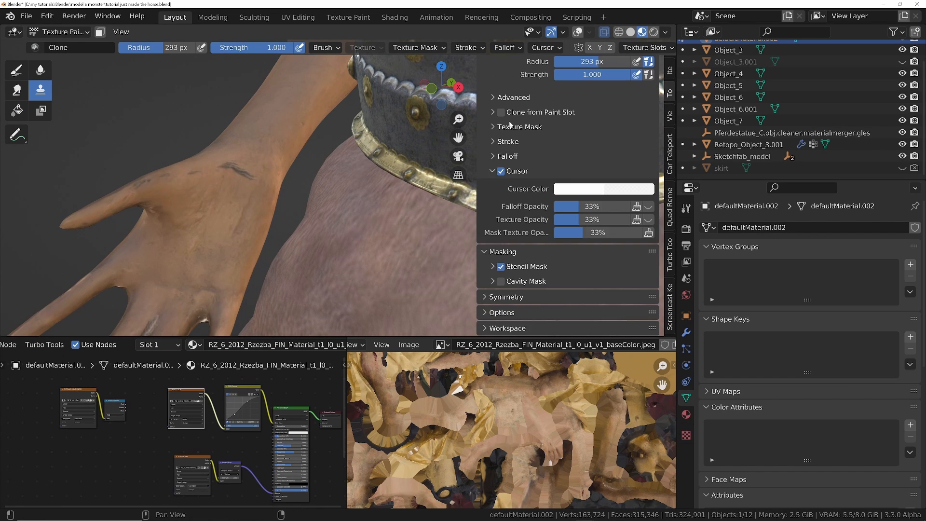
click(509, 126)
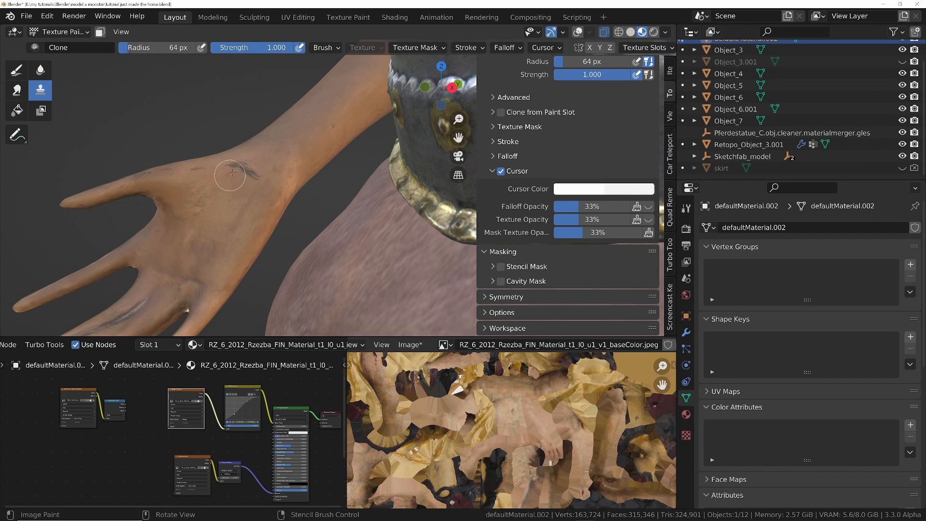
ctrl+click(265, 152)
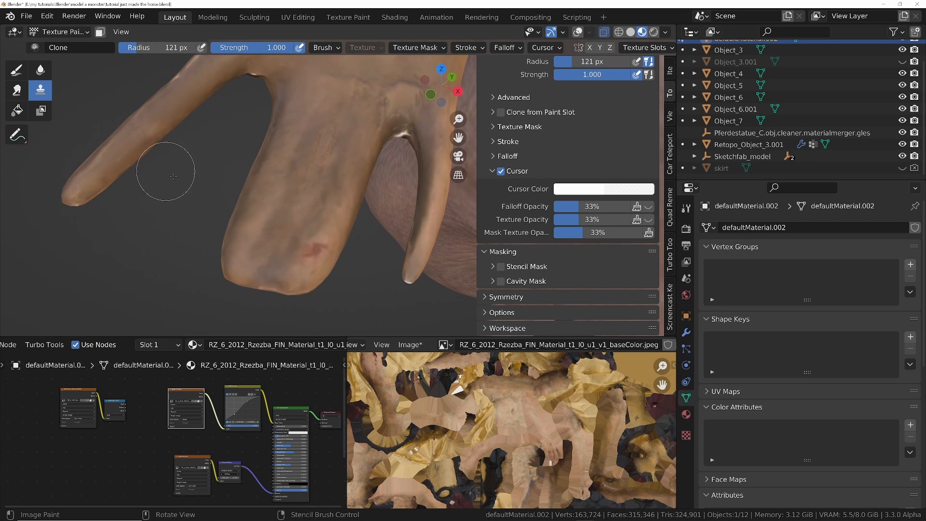
- Enter Sculpt Mode and work on the fused fingers of the open hand with the Crease brush at 0.250 strength
key(ctrl+Tab)
click(194, 219)
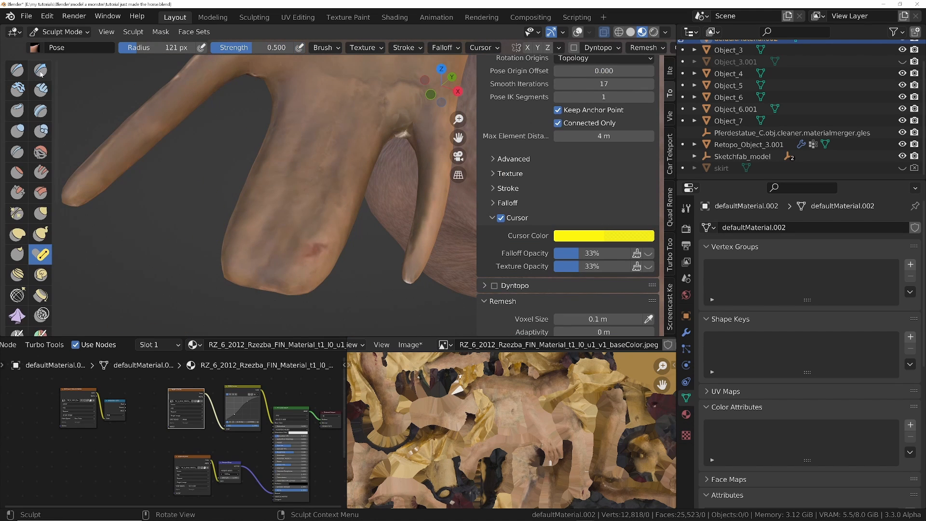
click(17, 152)
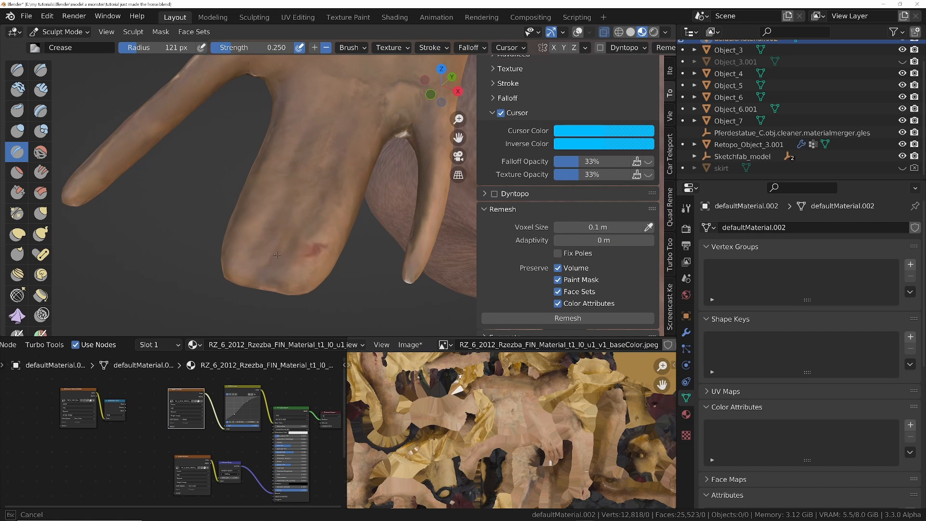
- Sculpt the surface near the tip of the fused fingers with the Draw brush at 0.500 strength
click(16, 73)
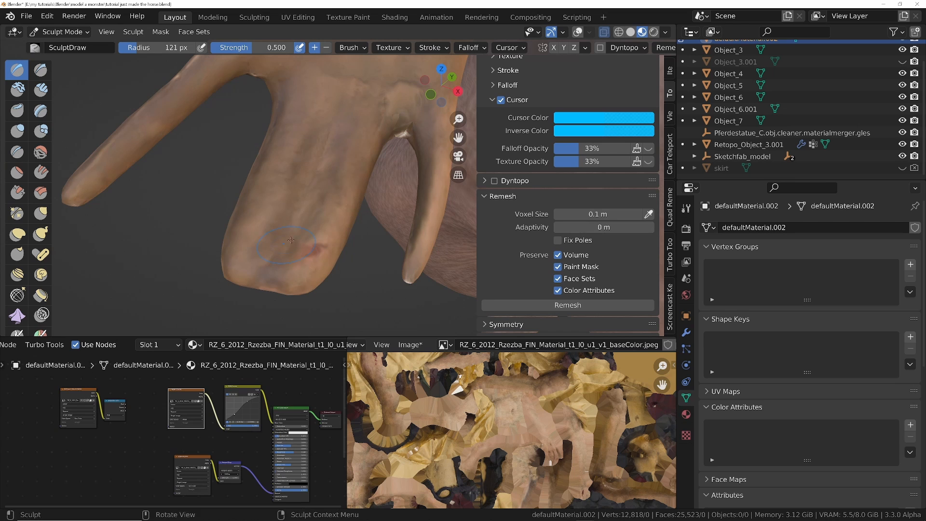
mouse_move(290, 240)
middle_down()
mouse_move(300, 211)
mouse_move(311, 216)
middle_up()
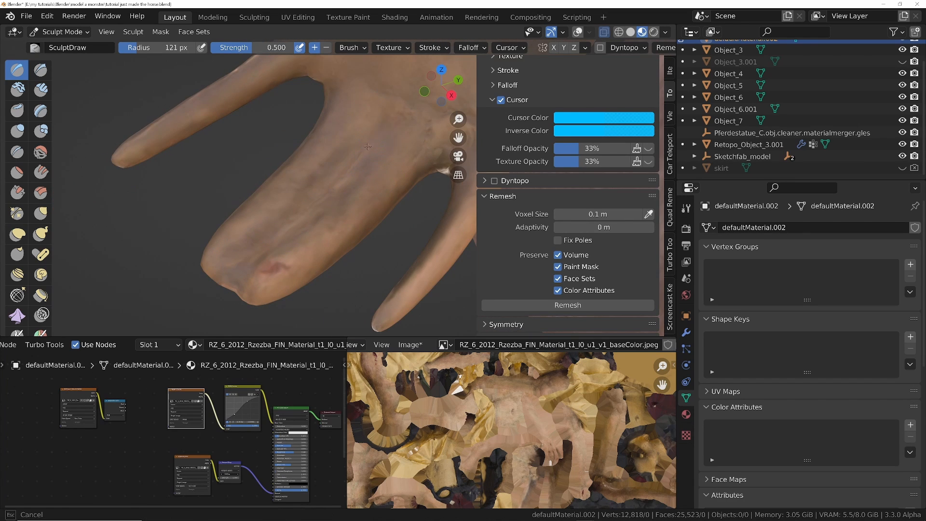
middle_drag(257, 245, 261, 212)
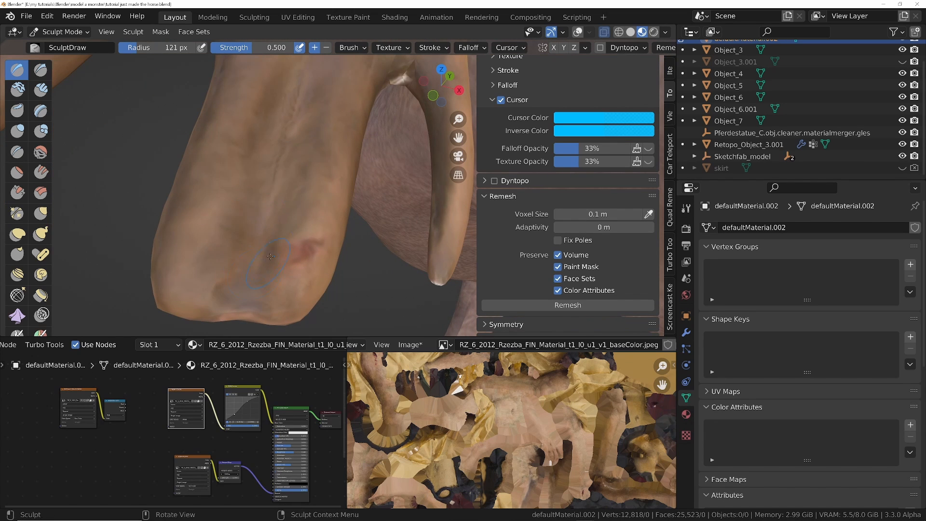
middle_drag(240, 329, 288, 184)
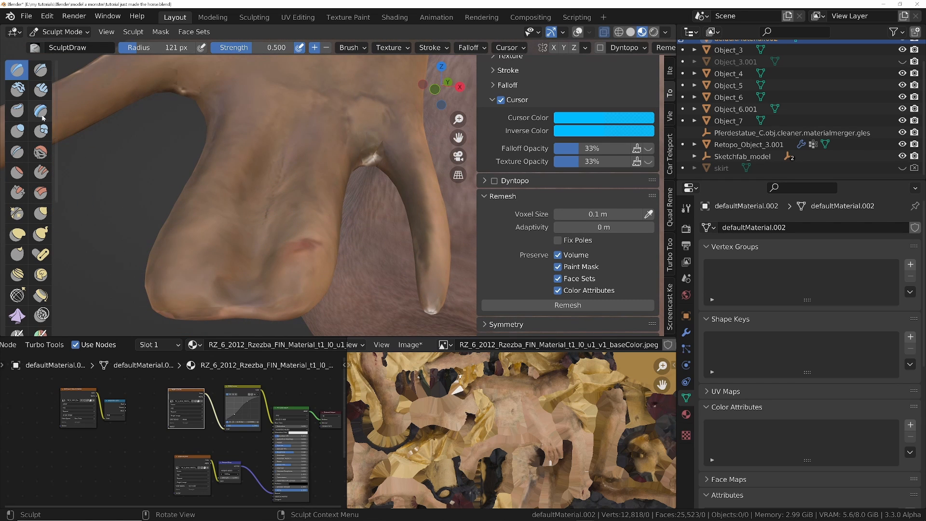
- Refine the fused fingers further with the Crease brush at 0.250 strength and the Grab brush
click(17, 152)
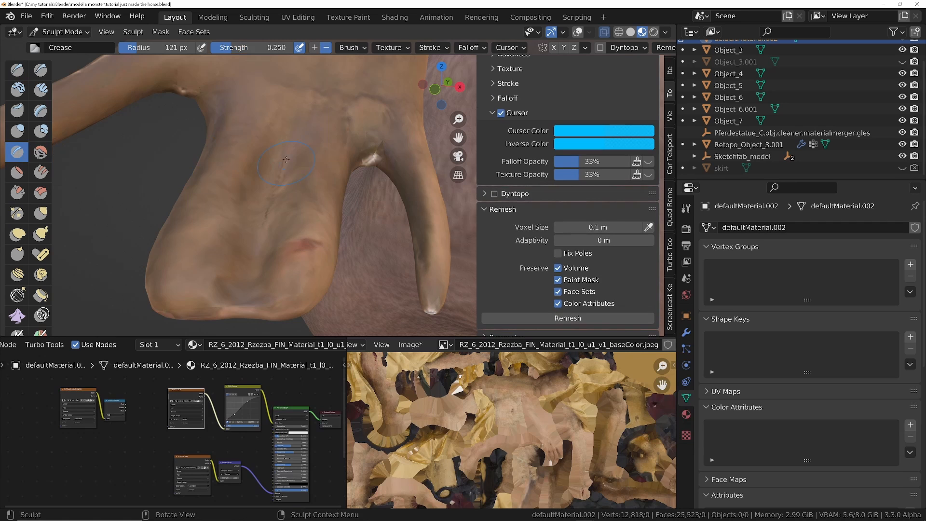
mouse_move(286, 159)
middle_down()
mouse_move(275, 176)
mouse_move(242, 186)
middle_up()
click(41, 216)
middle_drag(289, 231, 323, 250)
- Return to Object Mode and preview the whole creature from the front in Rendered shading
scroll(260, 193, down, 7)
mouse_move(271, 174)
middle_down()
mouse_move(290, 146)
mouse_move(261, 170)
mouse_move(260, 198)
middle_up()
scroll(290, 147, down, 10)
middle_drag(260, 198, 278, 198)
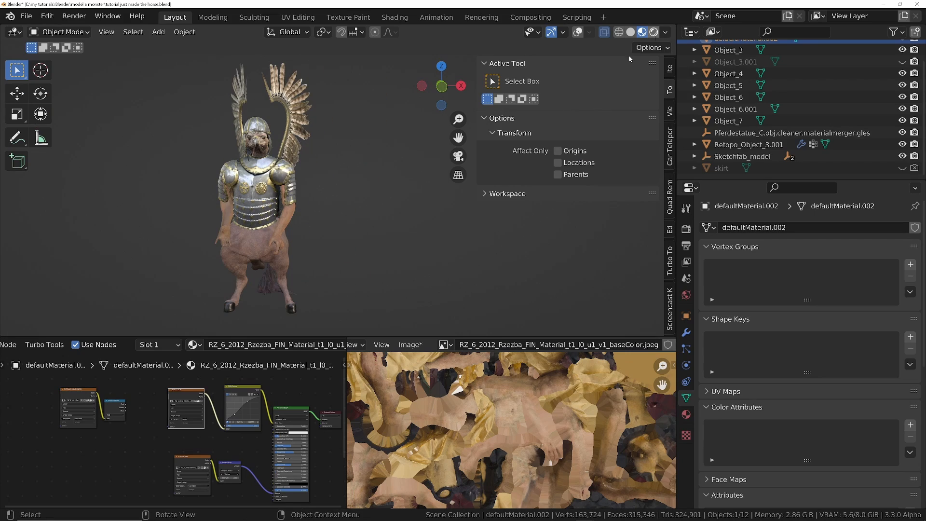
key(z)
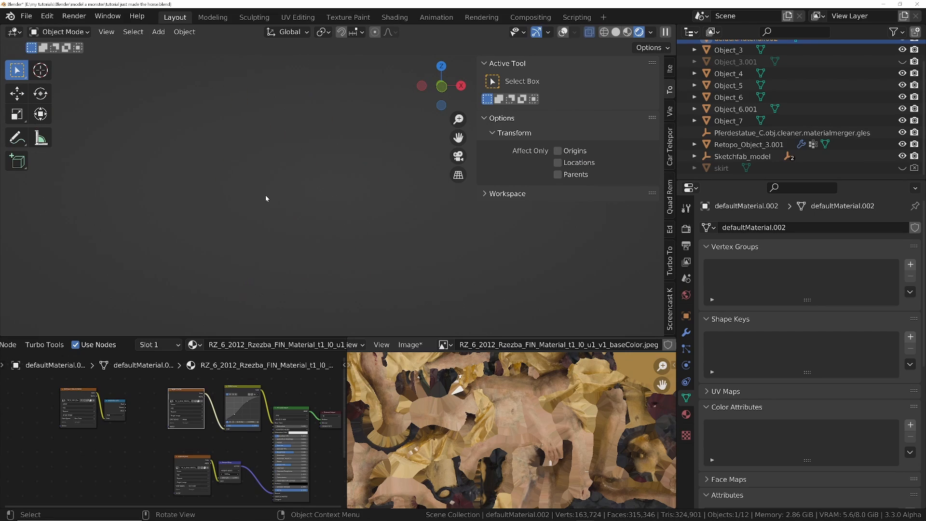
- Maximize the viewport, put the horse body in Edit Mode and select the edge loop around the base of the tail
key(ctrl+space)
mouse_move(470, 306)
middle_down()
mouse_move(427, 294)
mouse_move(772, 326)
mouse_move(684, 337)
middle_up()
middle_drag(497, 335, 468, 277)
scroll(586, 350, up, 3)
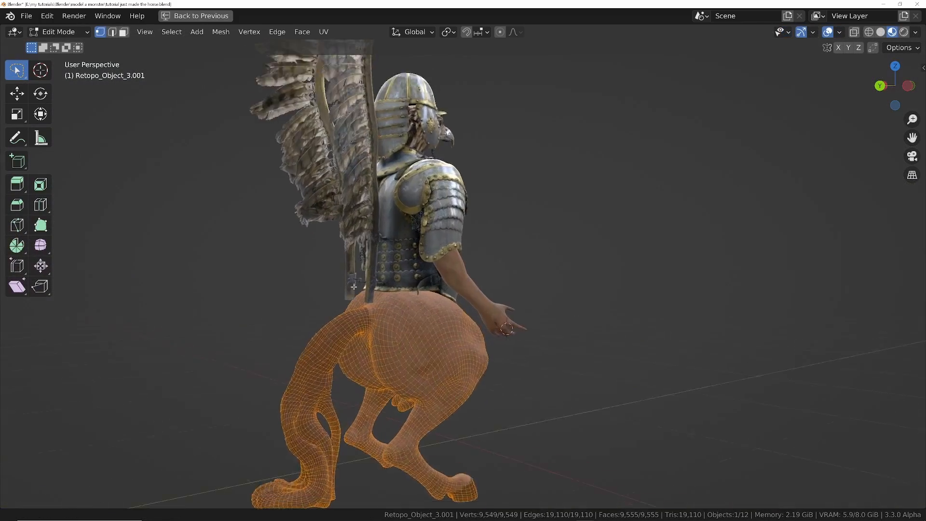
scroll(405, 321, up, 5)
middle_drag(386, 314, 418, 313)
scroll(405, 320, up, 5)
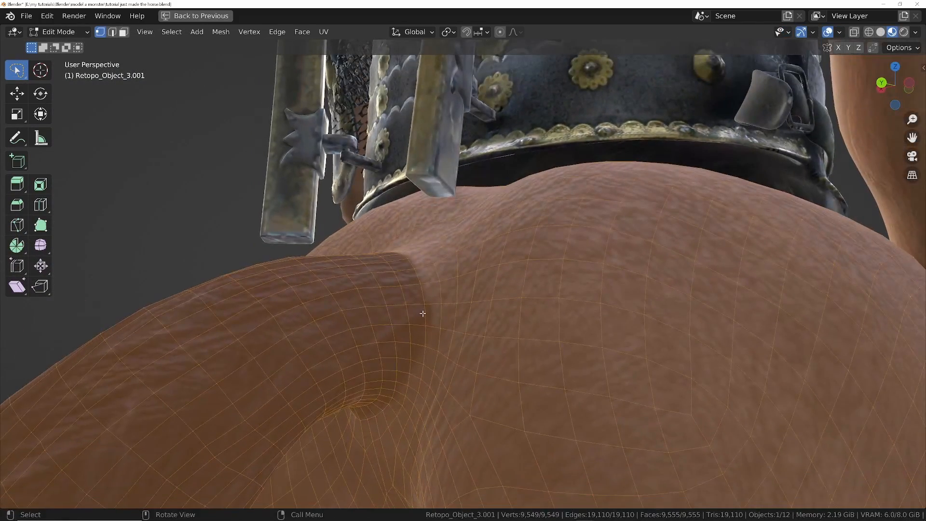
click(422, 313)
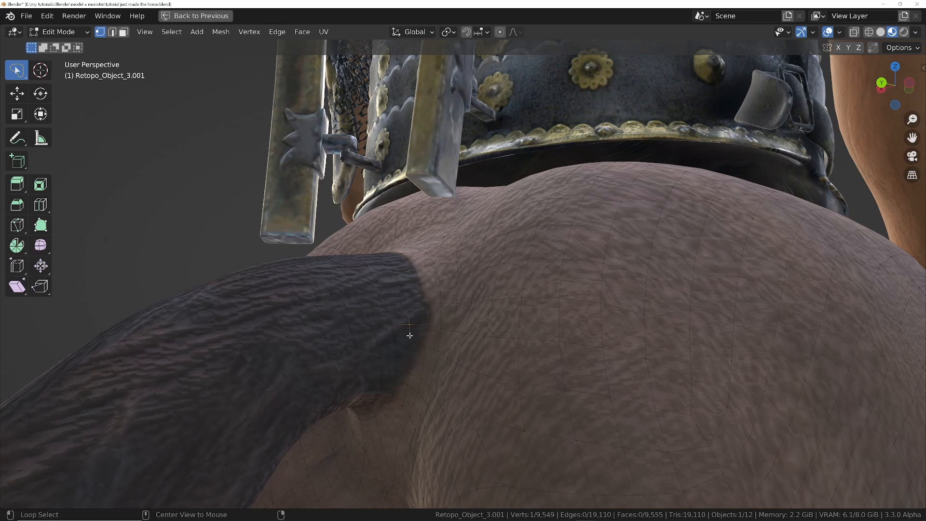
alt+click(396, 360)
middle_drag(382, 289, 558, 326)
scroll(558, 326, down, 6)
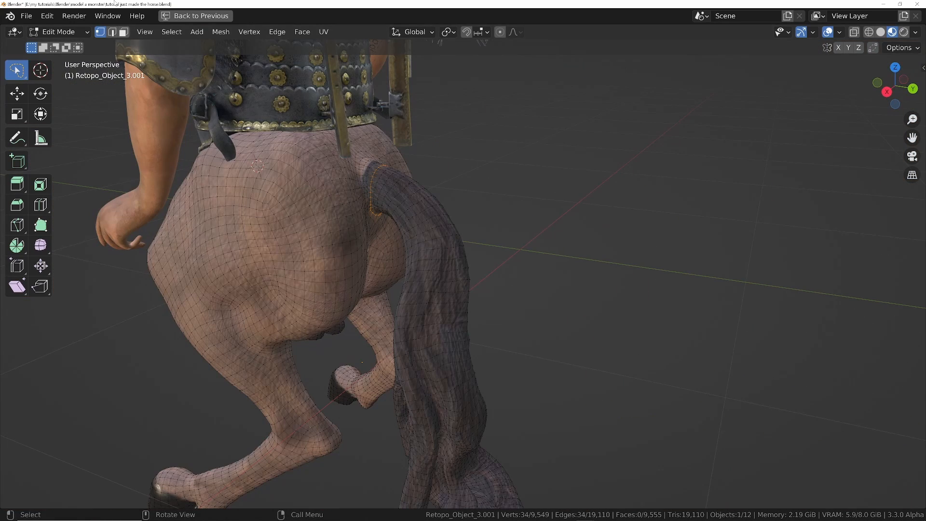
- Select the inner region of the tail's edge loop and separate that selection into its own object
click(159, 35)
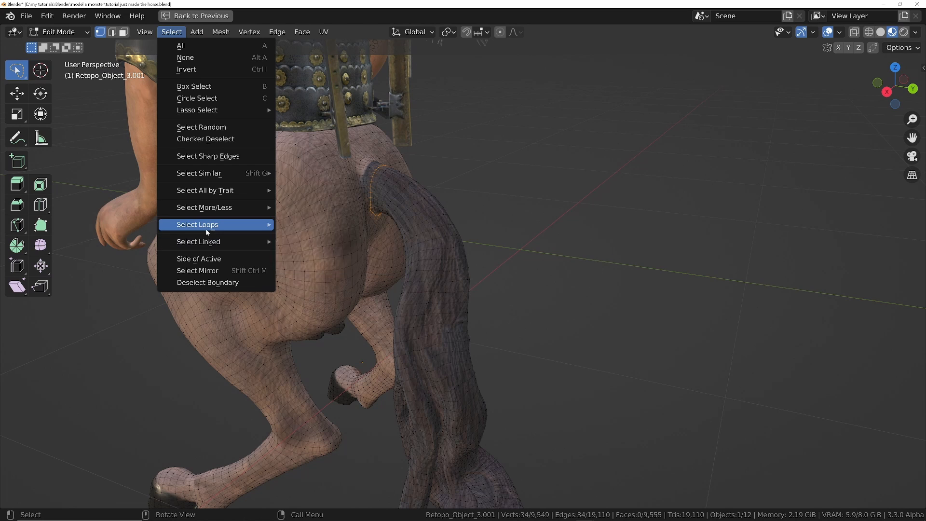
mouse_move(205, 228)
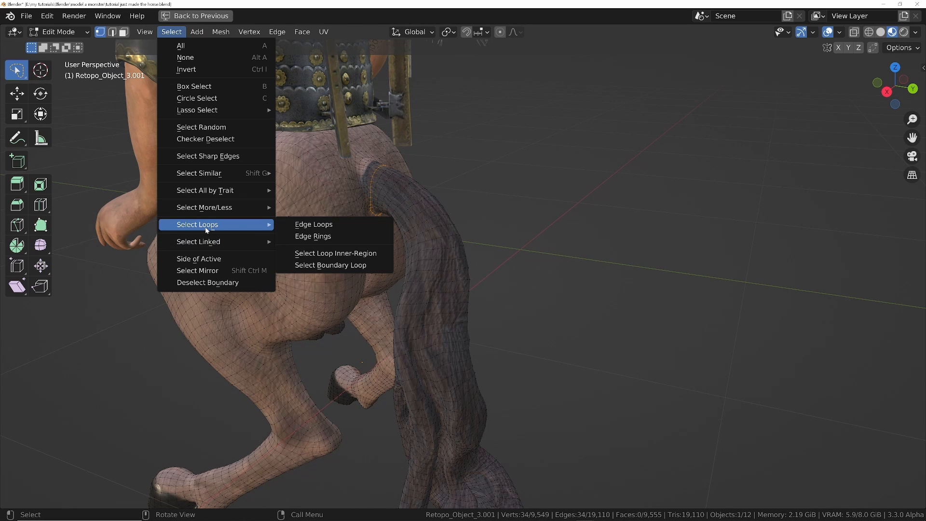
click(343, 255)
ctrl+middle_drag(377, 246, 415, 378)
middle_drag(417, 300, 366, 345)
key(p)
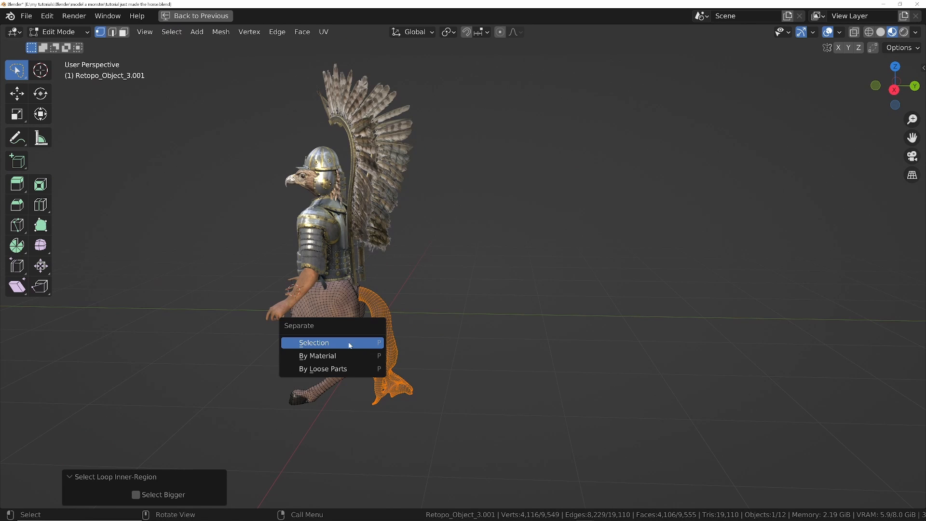
click(351, 345)
- Select the separated tail in Object Mode, restore the full layout and rename the object "horse tail oriignal"
scroll(385, 317, up, 3)
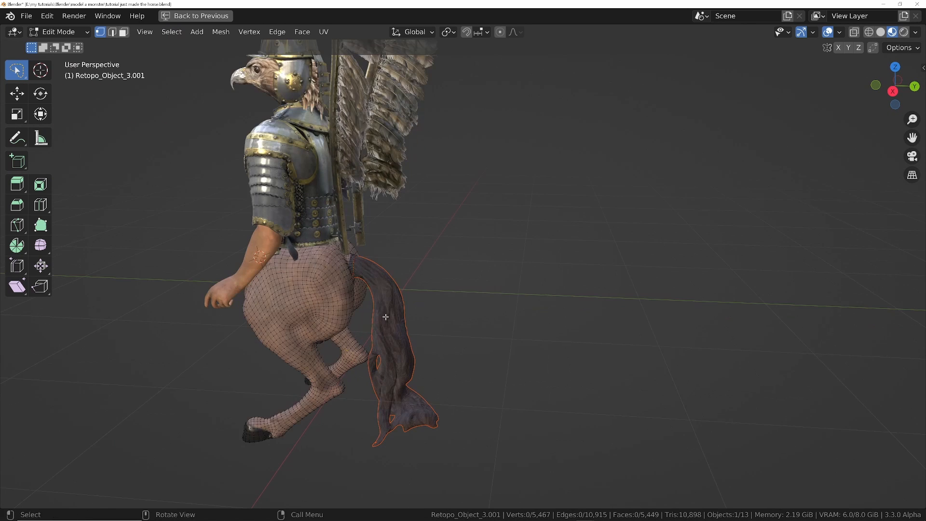
key(Tab)
click(385, 307)
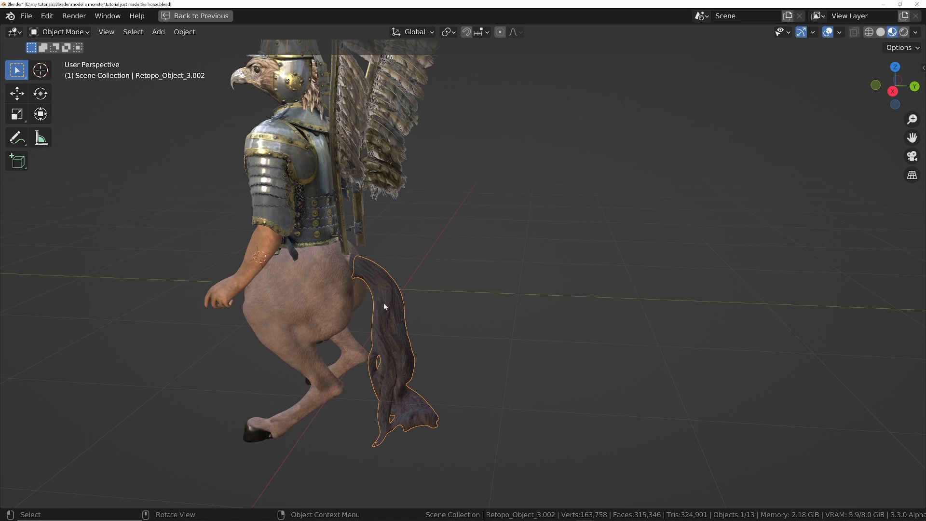
key(ctrl+space)
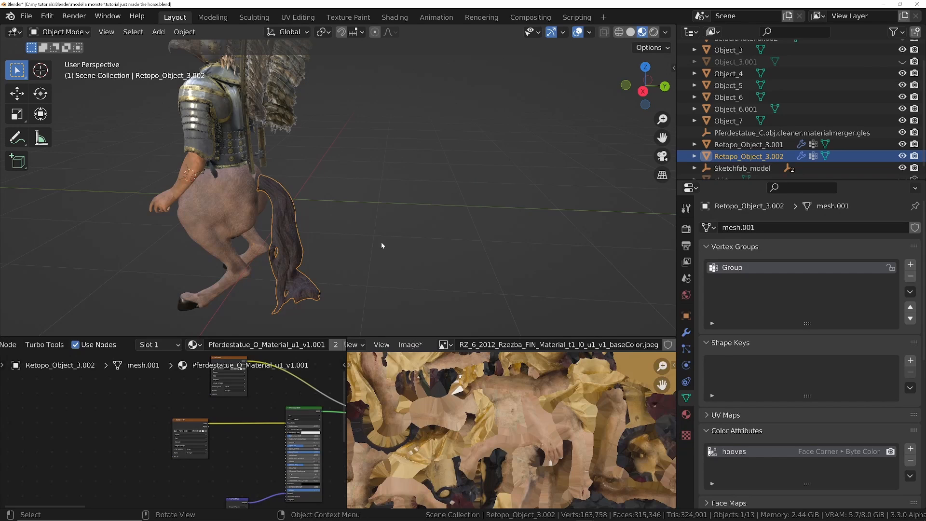
double_click(733, 156)
text(horst)
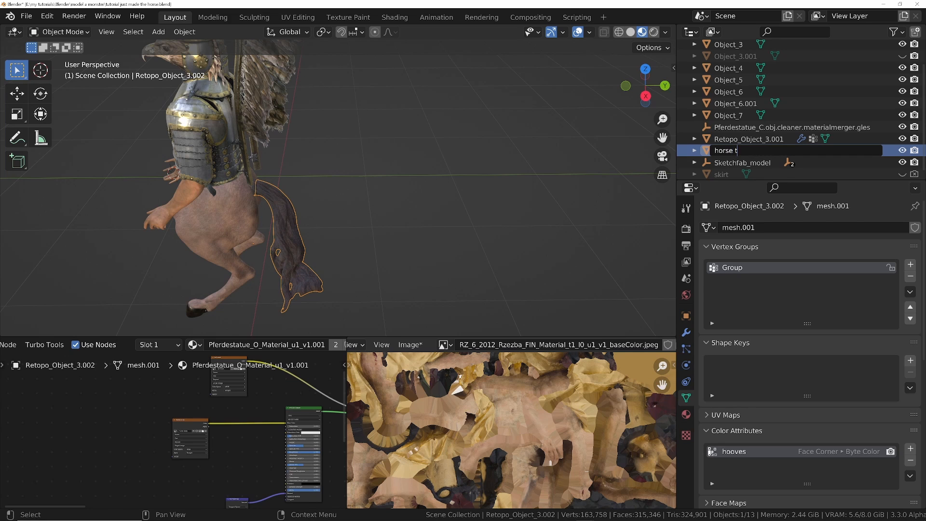
text( tail oriignal)
key(Return)
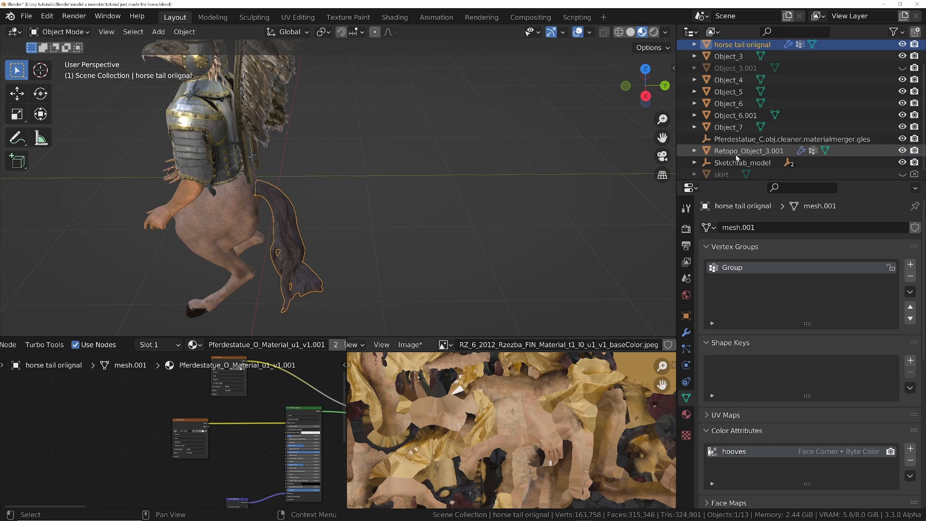
- Hide the original horse tail object in the viewport and view the opening at the tail base
middle_drag(272, 181, 299, 174)
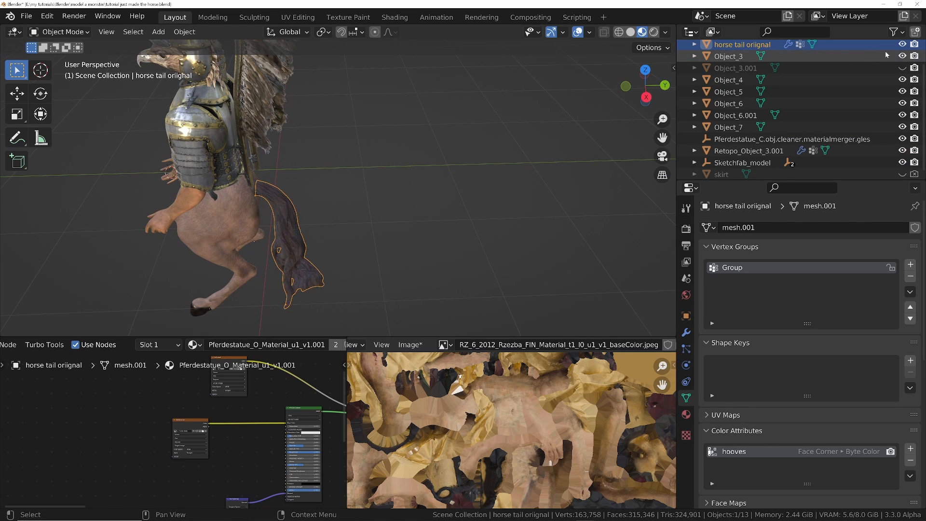
click(902, 44)
scroll(241, 205, up, 7)
middle_drag(290, 206, 267, 199)
scroll(299, 210, up, 3)
middle_drag(324, 225, 311, 216)
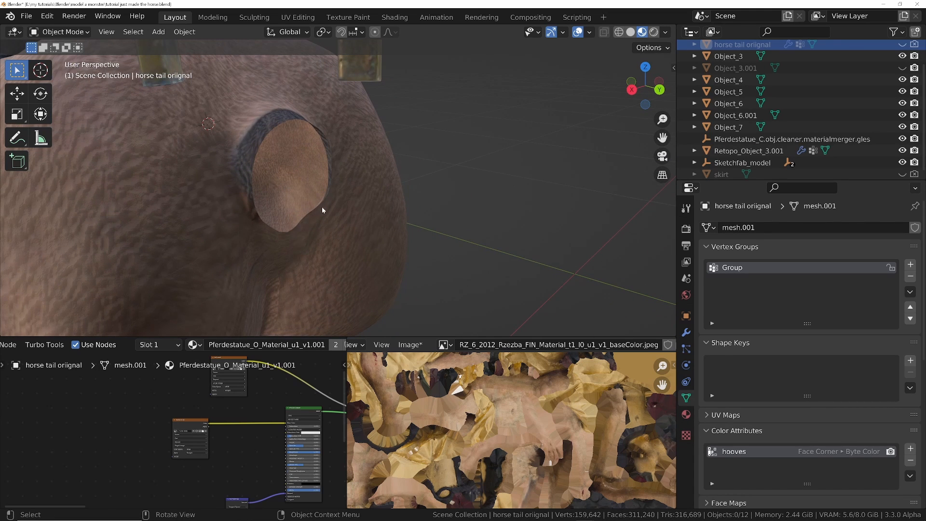
- Select the boundary loop of the tail opening on the horse body in Edit Mode and fill it with a face
click(324, 211)
key(Tab)
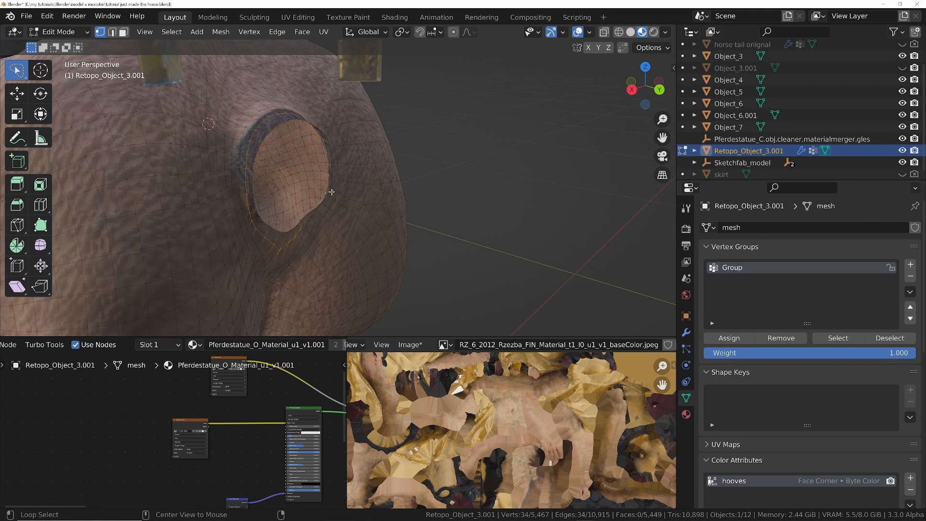
middle_drag(331, 194, 261, 200)
alt+click(282, 214)
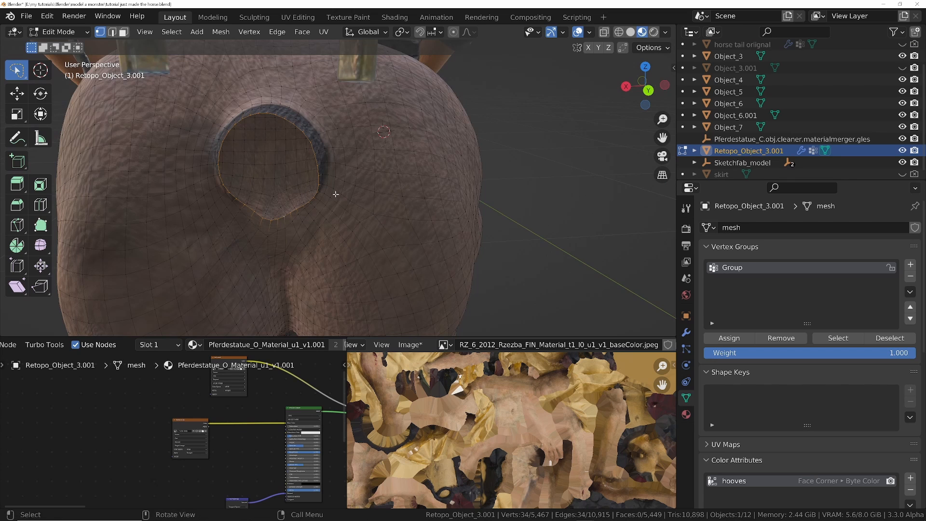
mouse_move(335, 194)
middle_down()
mouse_move(402, 193)
mouse_move(347, 188)
middle_up()
key(f)
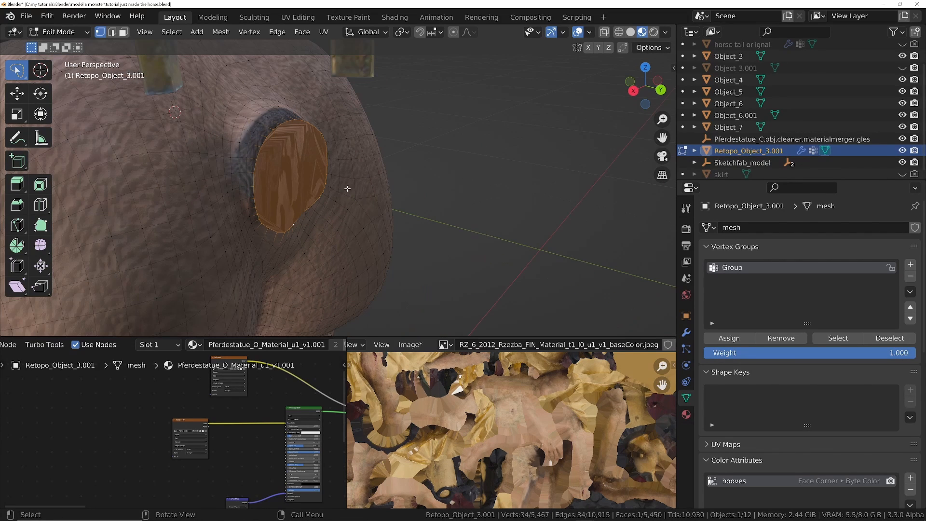
- Switch to face selection and separate the new cap face of the tail opening into its own object
key(3)
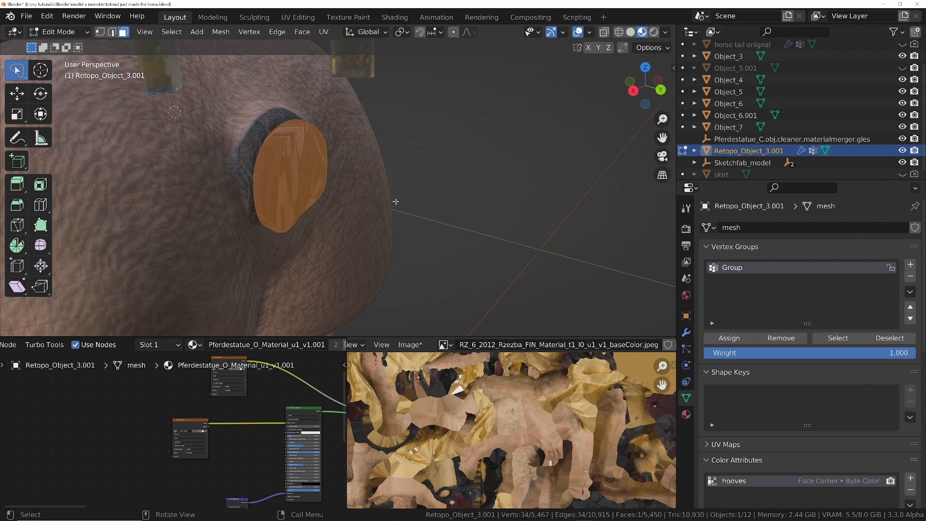
key(p)
click(366, 203)
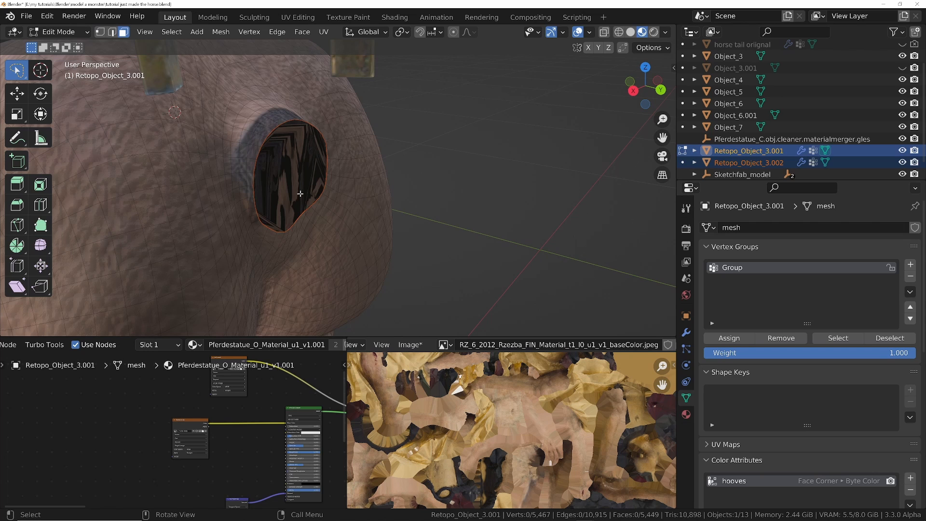
- Rename the separated cap object "hair emitter" in Object Mode and open its particle properties
key(Tab)
click(742, 163)
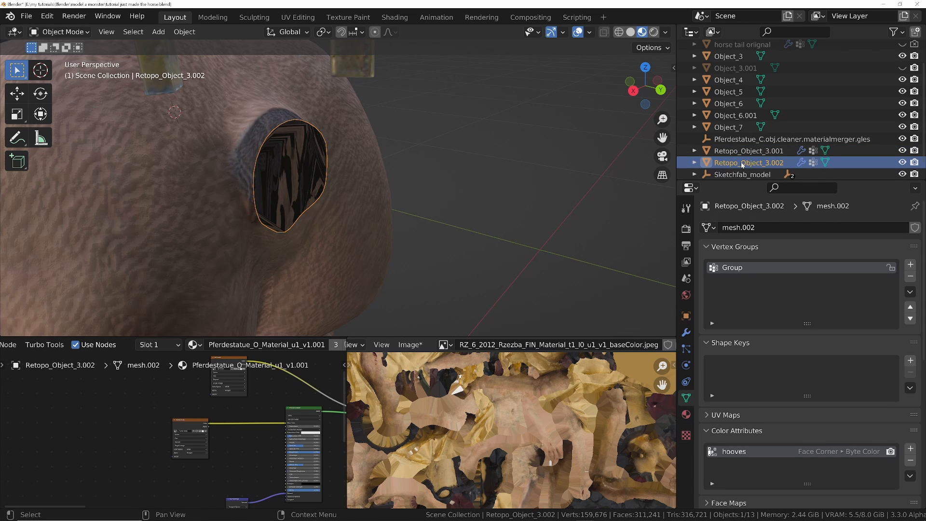
double_click(742, 163)
text(hair emitter)
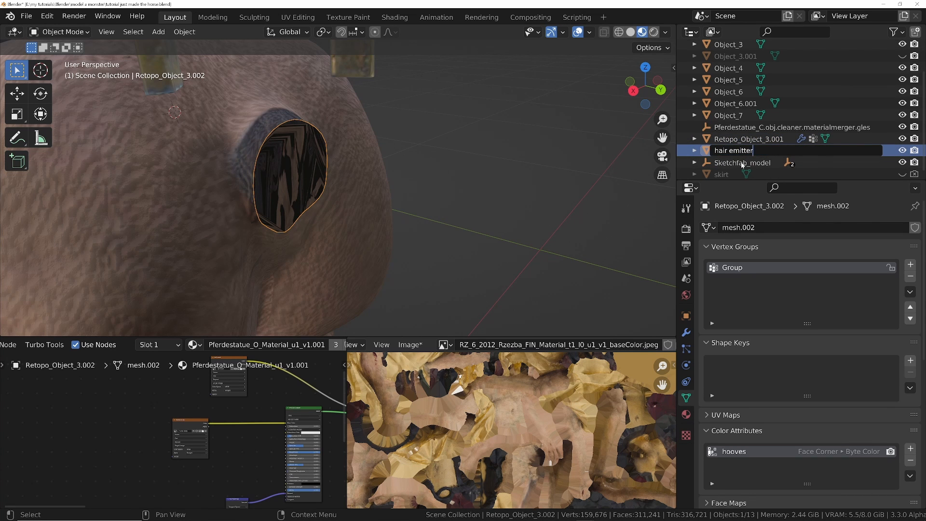
key(Return)
click(685, 348)
- Move the hair emitter along the Y axis by about -0.065 m, into the horse body
key(g)
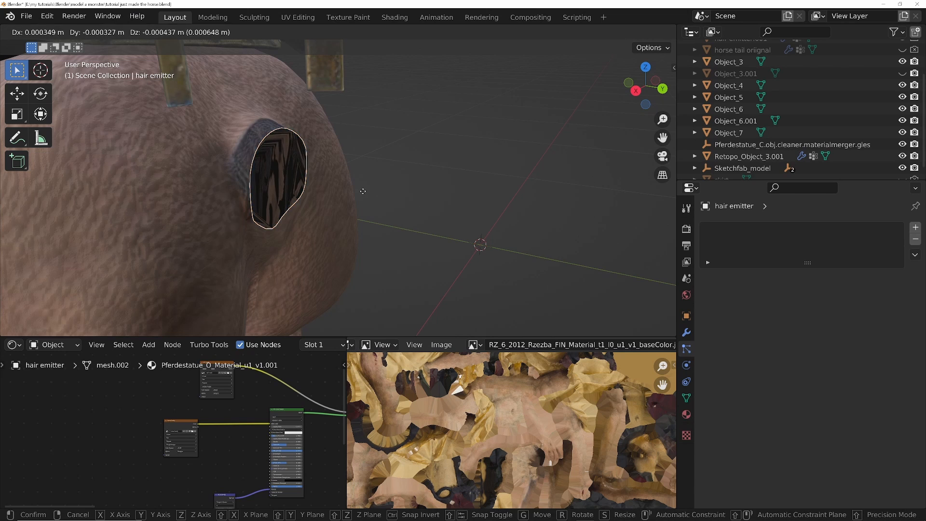
key(y)
click(328, 195)
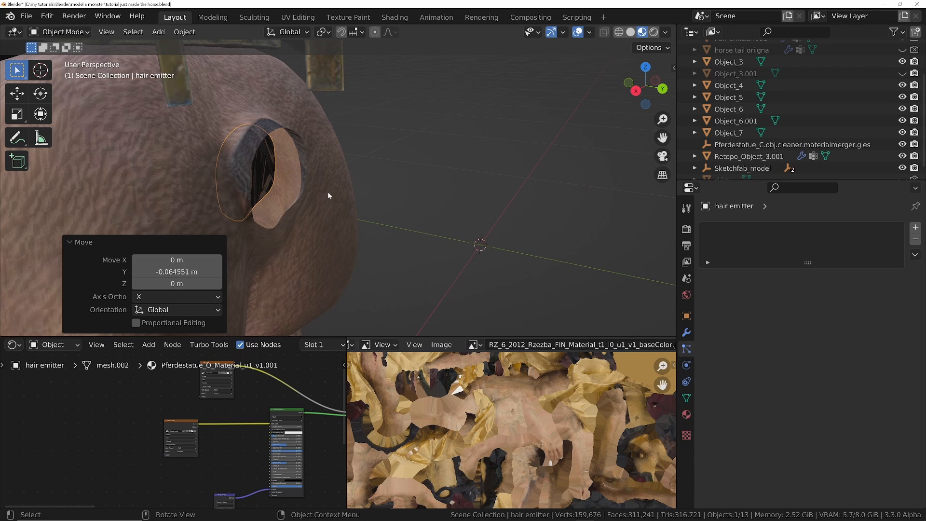
middle_drag(317, 196, 304, 198)
click(74, 242)
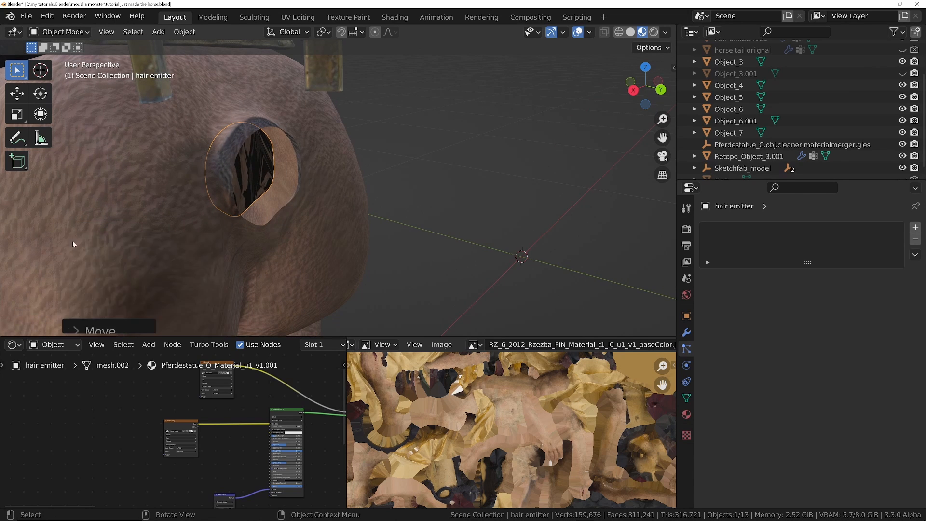
- Select the boundary edge loop of the tail opening on the horse body in Edit Mode and close it with Grid Fill
ctrl+middle_drag(357, 159, 380, 190)
shift+middle_drag(379, 207, 313, 225)
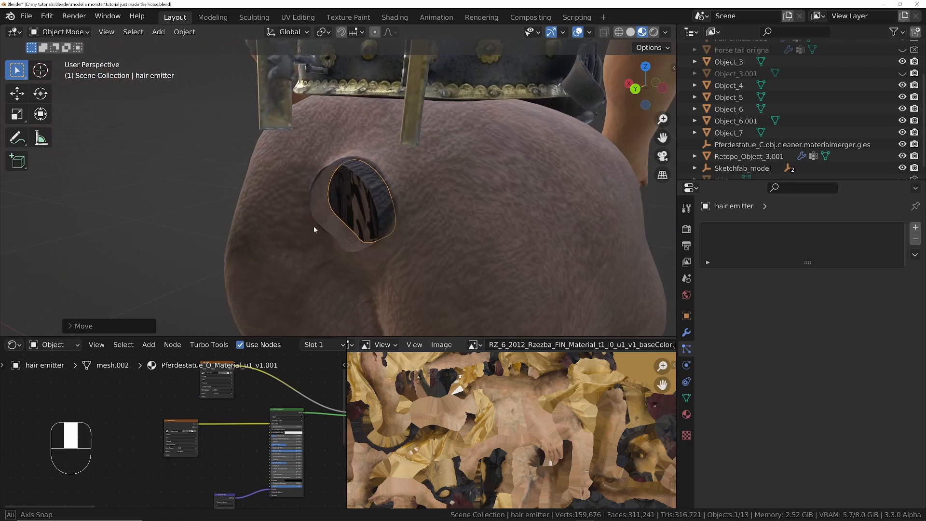
key(ctrl+space)
middle_drag(473, 219, 579, 242)
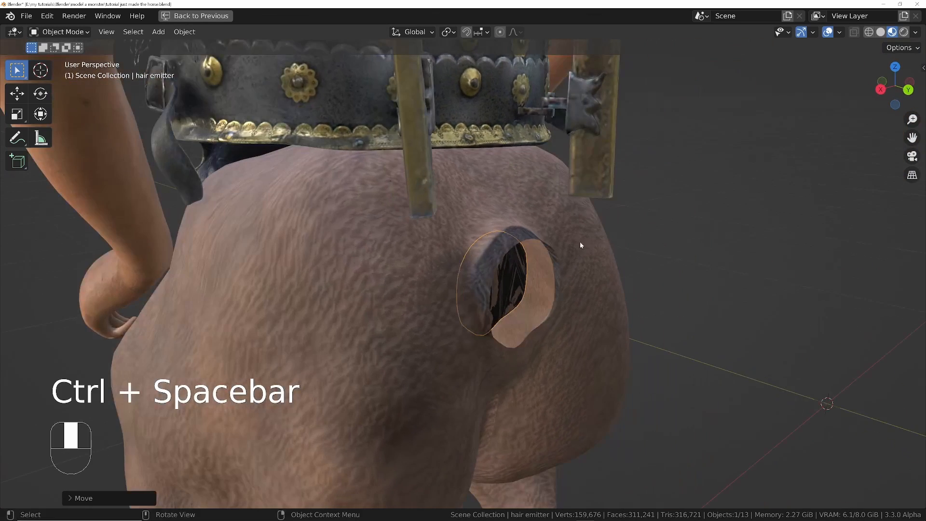
click(551, 241)
key(Tab)
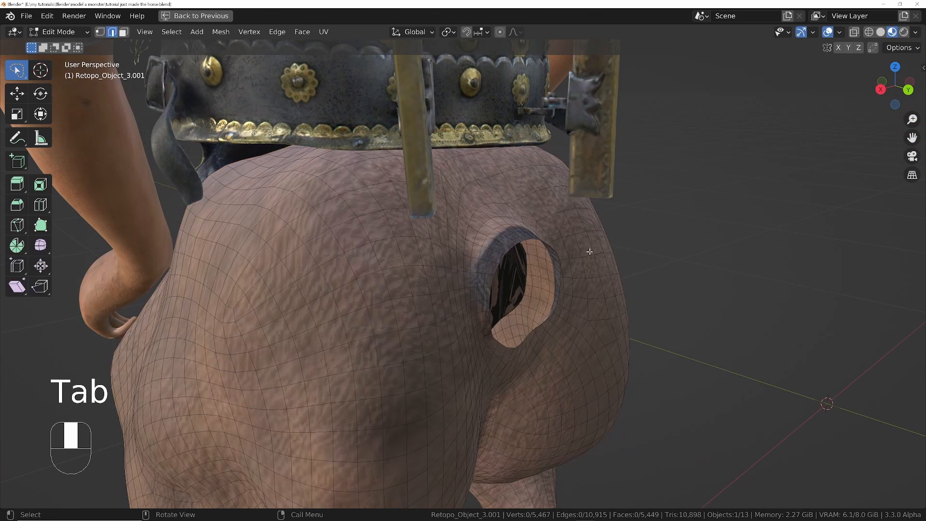
key(2)
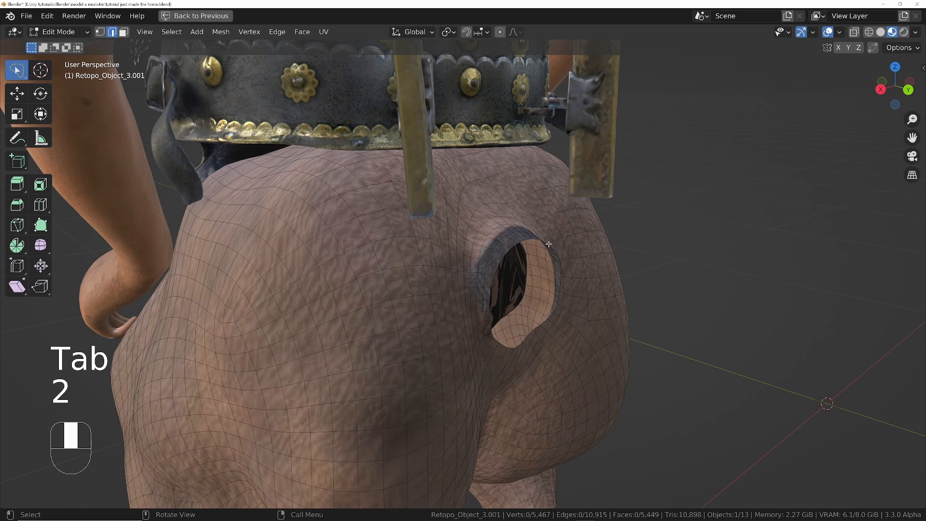
alt+click(548, 244)
middle_drag(548, 244, 606, 246)
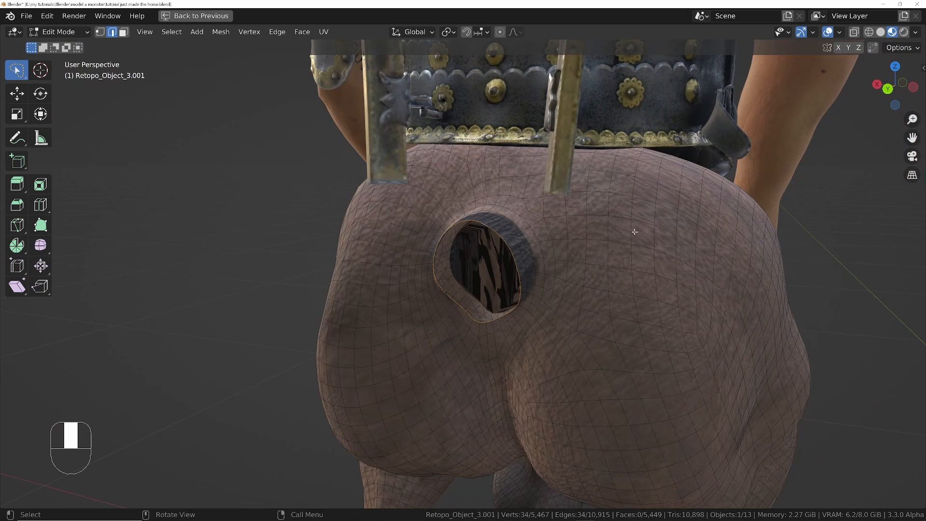
key(ctrl+f)
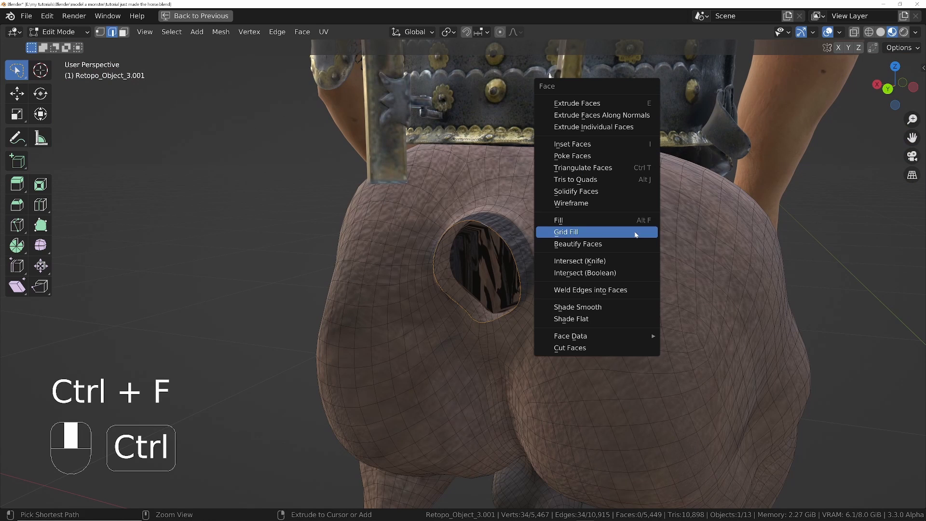
click(568, 233)
key(ctrl+e)
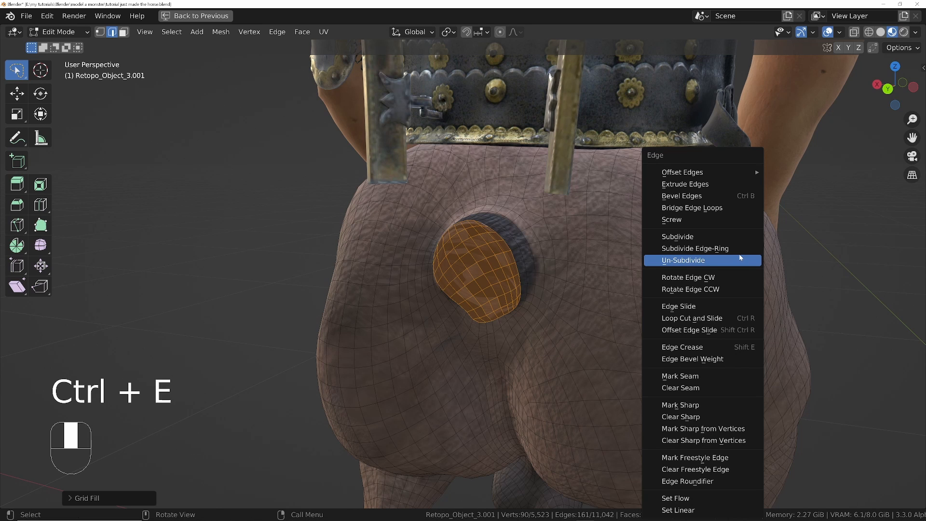
key(Escape)
key(ctrl+v)
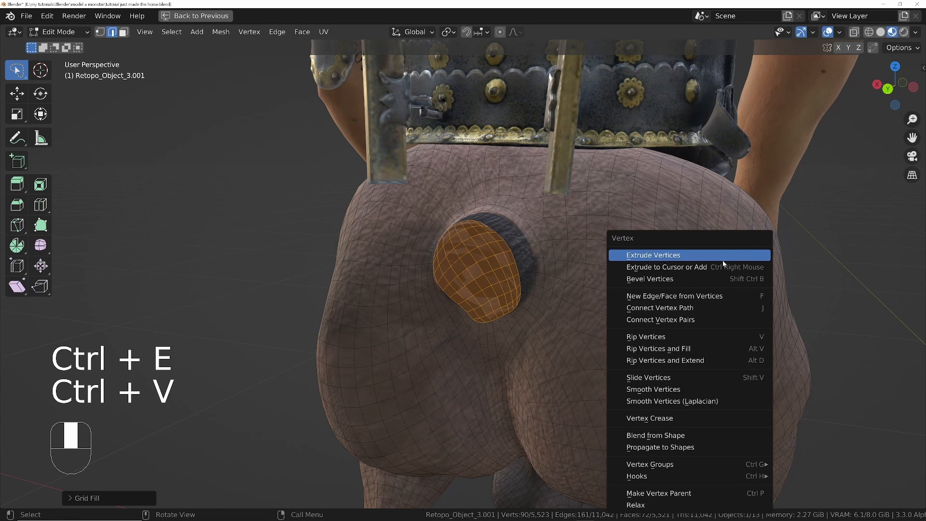
click(679, 337)
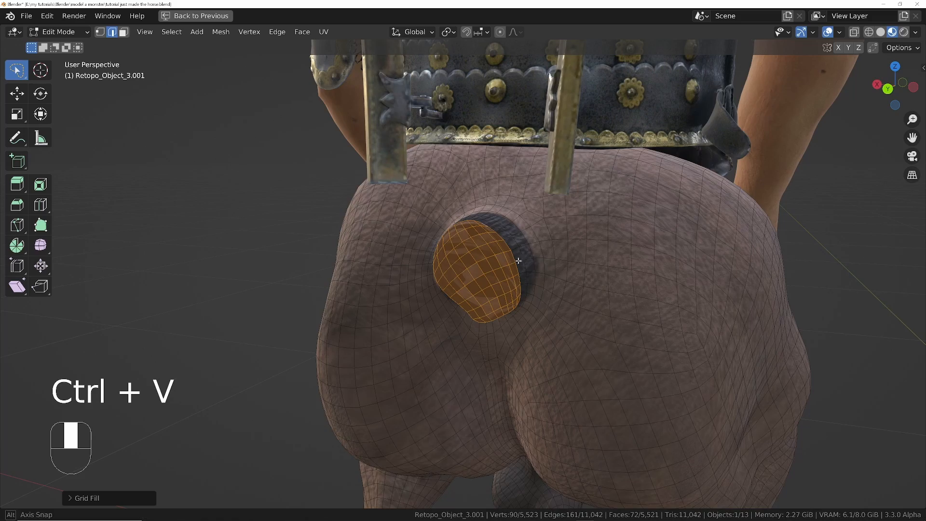
middle_drag(518, 260, 546, 237)
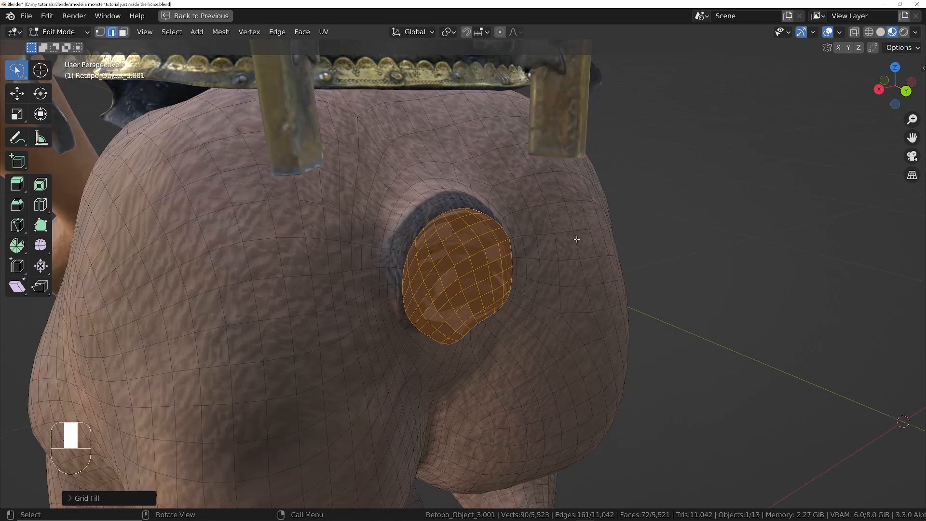
key(u)
key(Escape)
- Switch to the UV Editing workspace and unwrap the new fill faces with Smart UV Project at a 66° angle limit
key(ctrl+space)
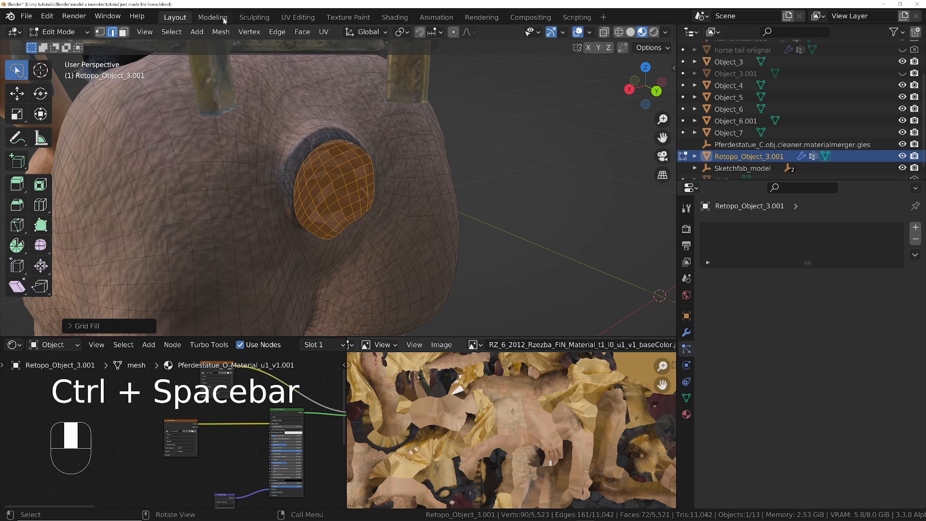
click(300, 18)
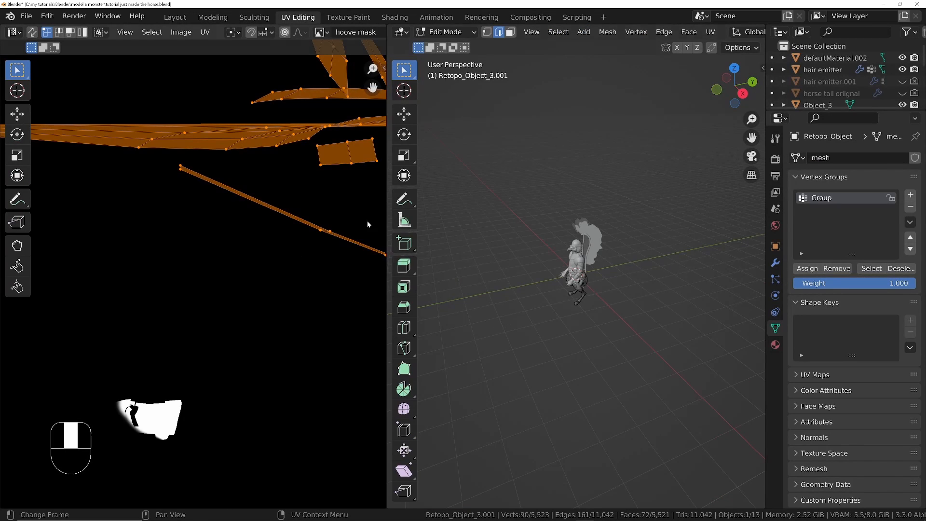
middle_drag(501, 306, 554, 299)
scroll(609, 239, up, 8)
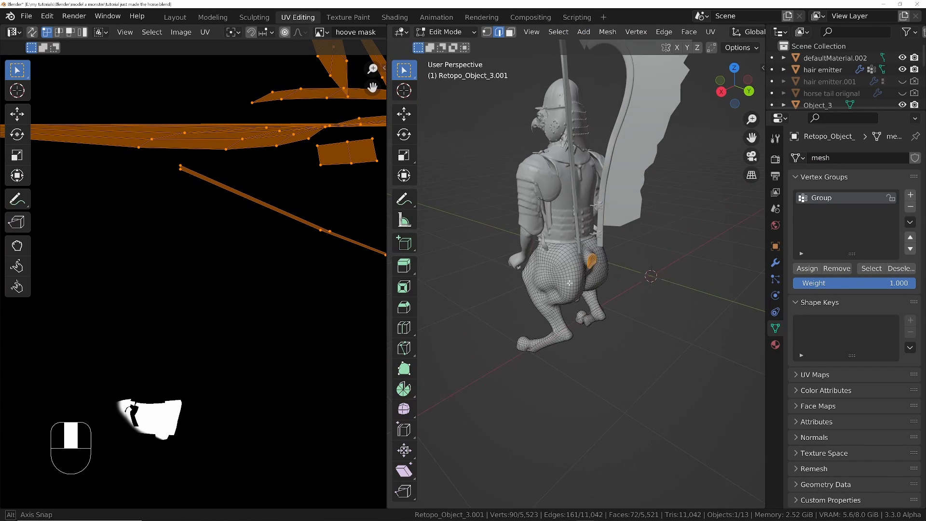
key(u)
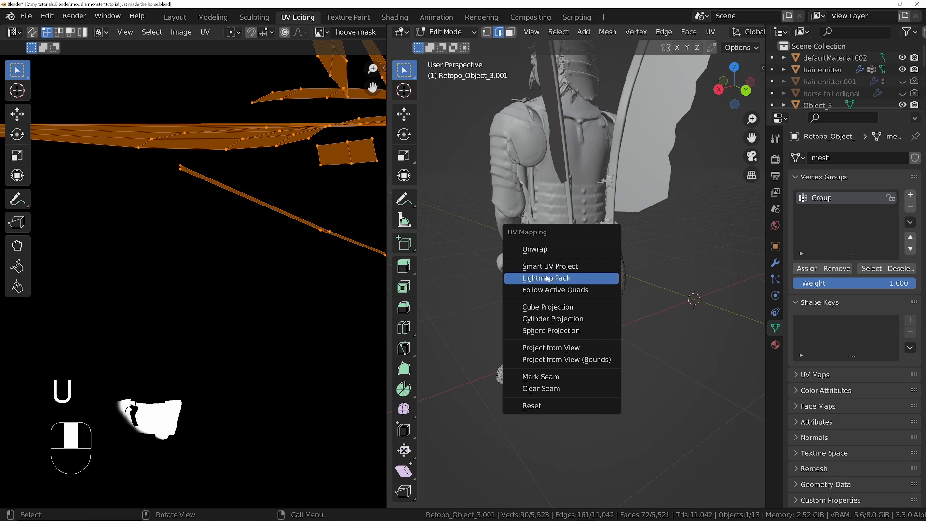
click(560, 268)
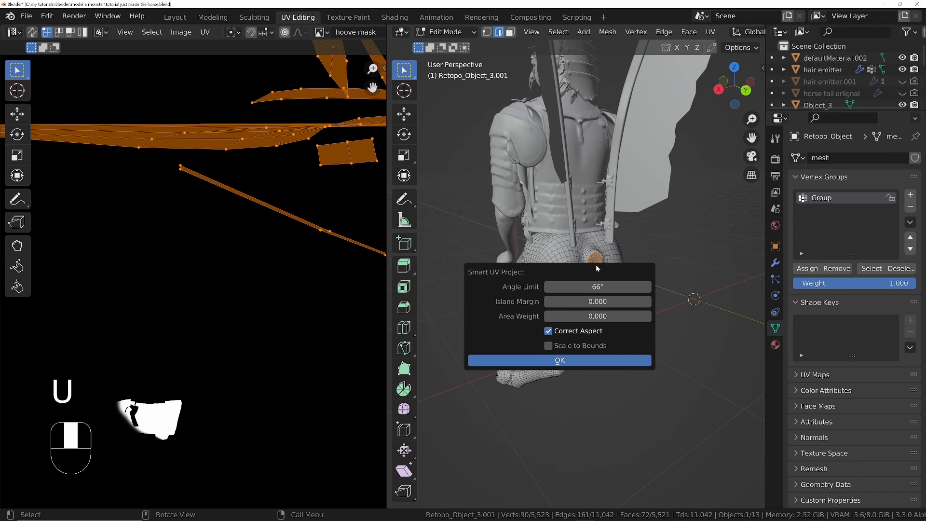
click(560, 361)
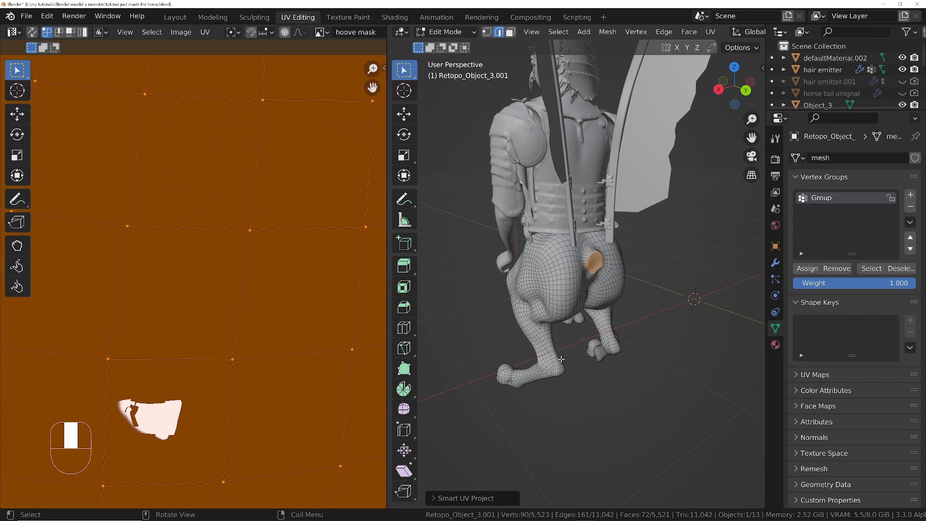
- Scale the cap's UV island down to about a sixth of its size and move it above the image area
scroll(488, 307, down, 2)
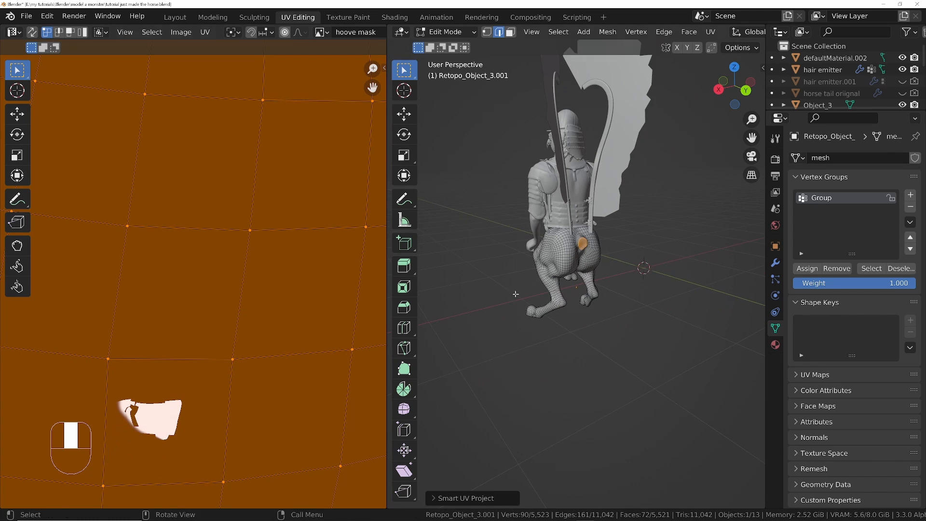
scroll(230, 269, down, 10)
scroll(226, 247, up, 4)
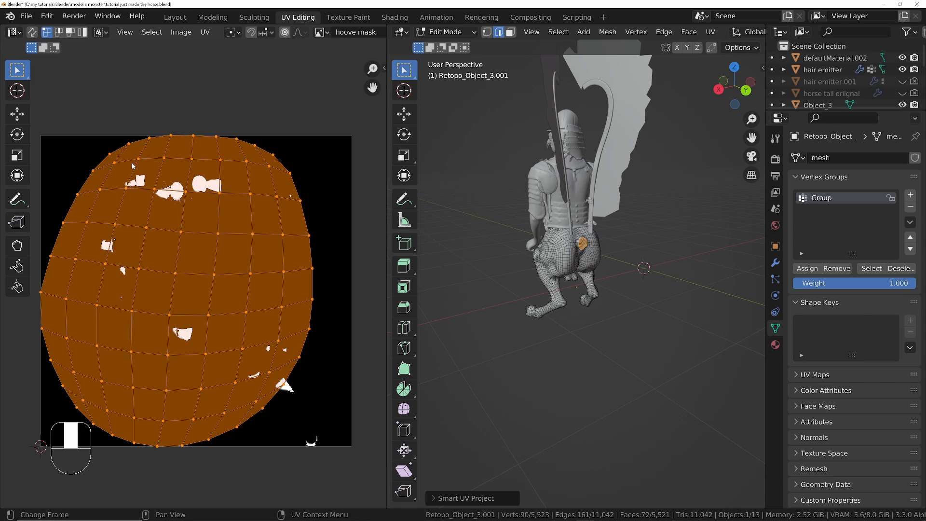
scroll(594, 241, up, 6)
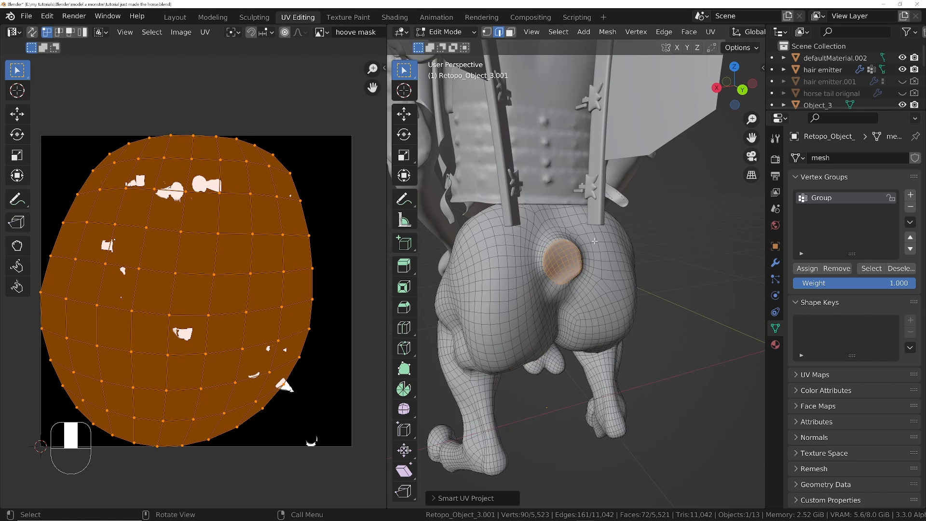
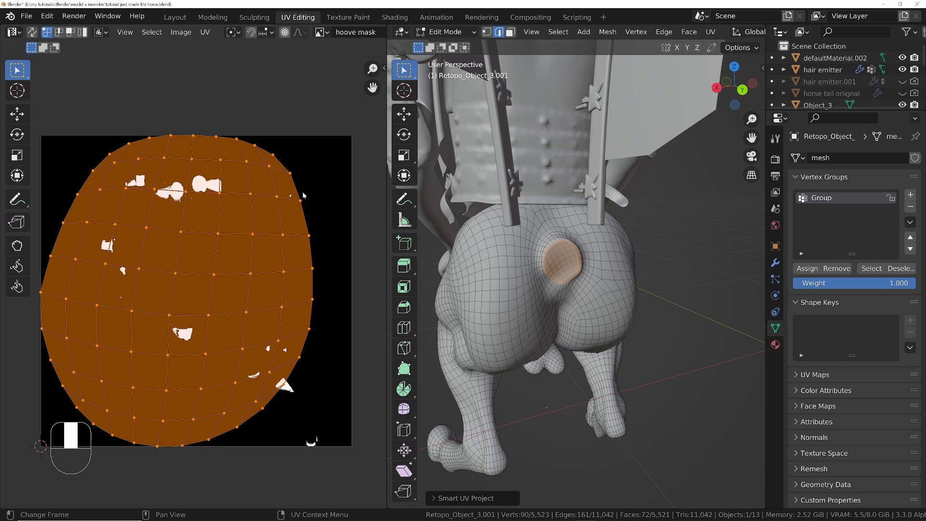
key(s)
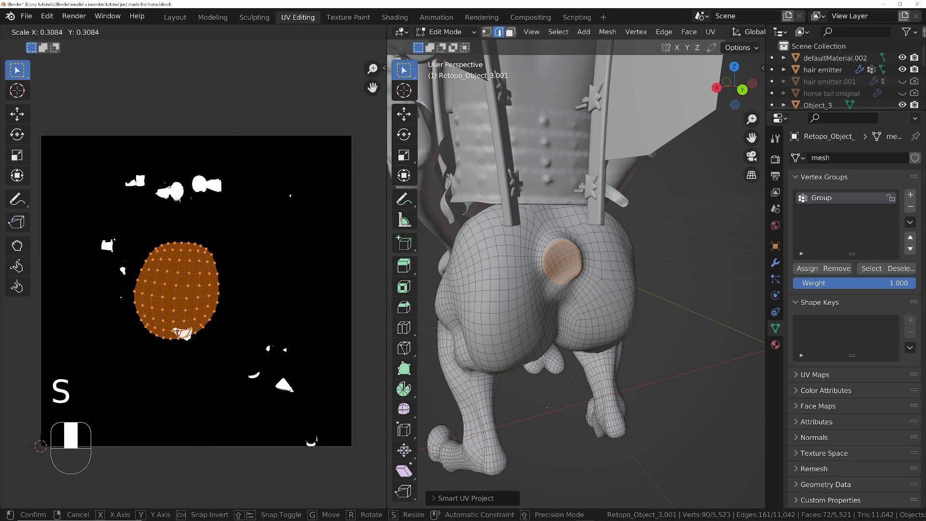
click(196, 262)
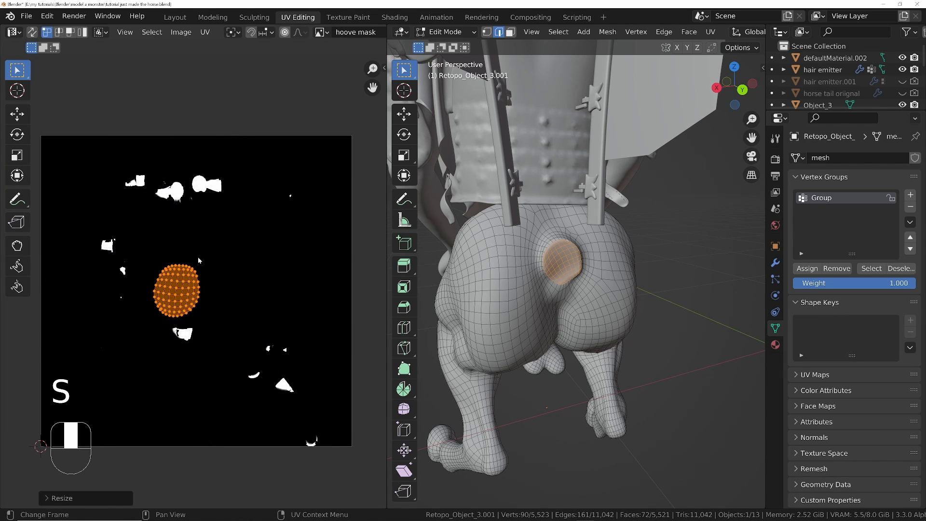
key(g)
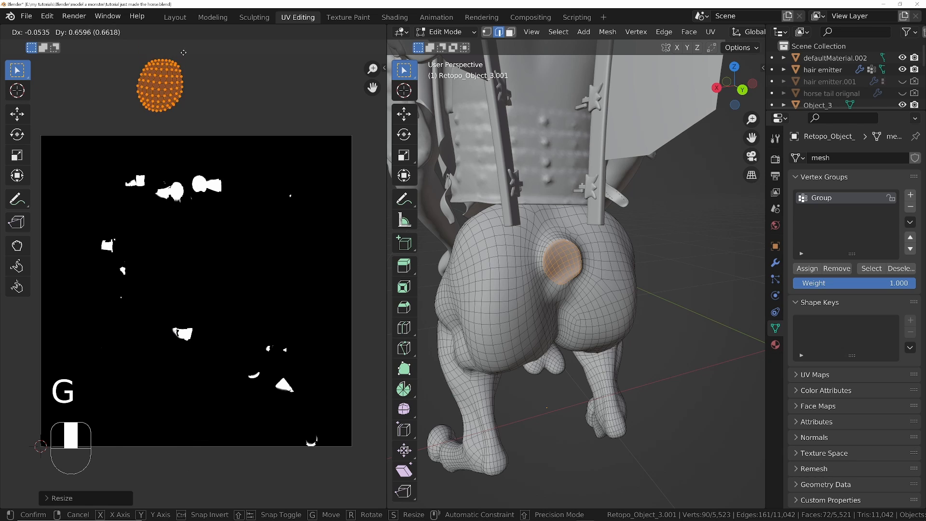
click(159, 71)
- Show the UVs of the whole horse body and move only the cap's island into the empty lower middle area of the image
key(a)
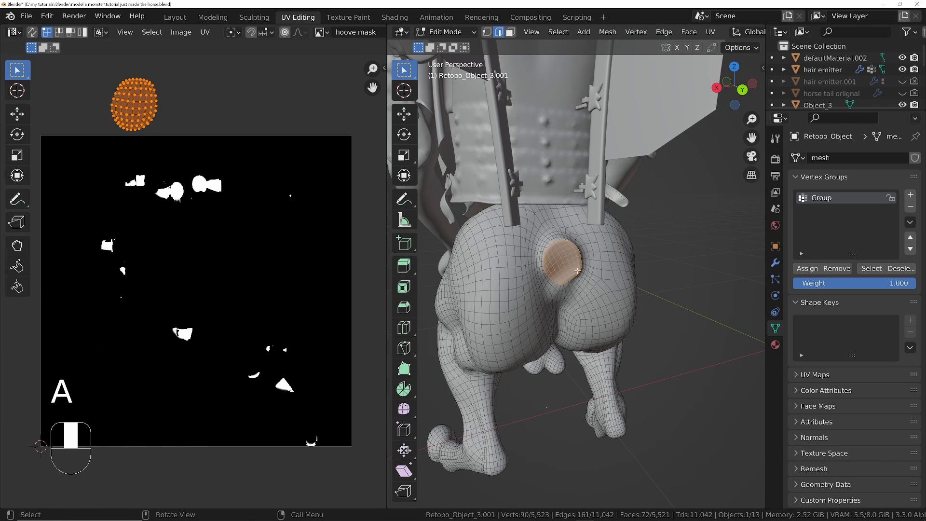
key(a)
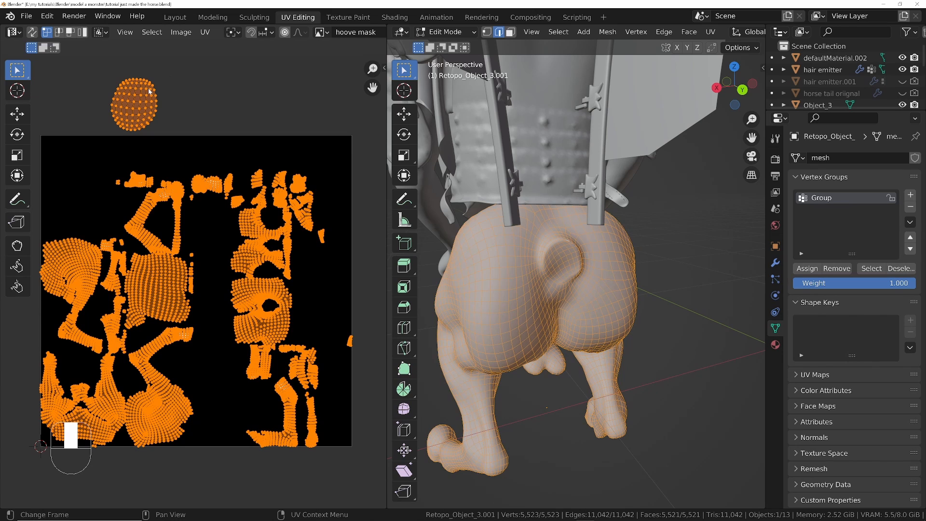
key(a)
key(a)
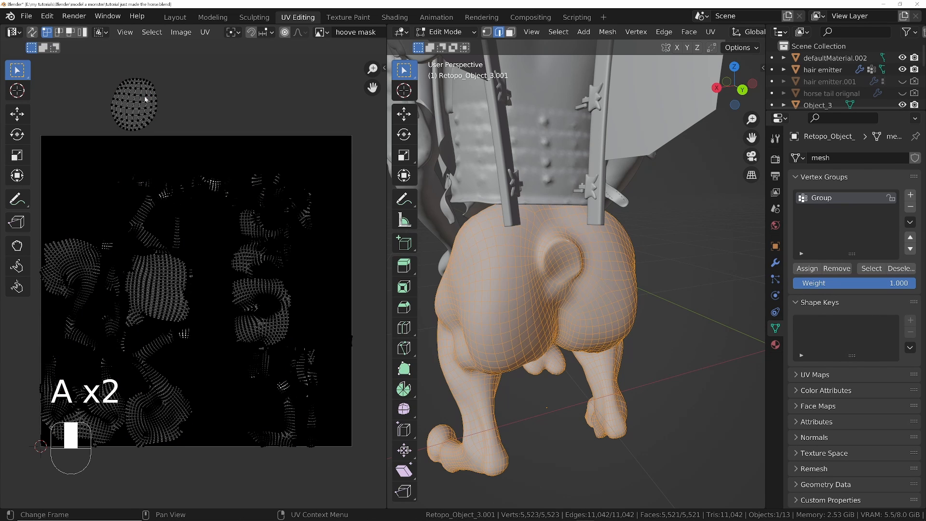
key(l)
key(g)
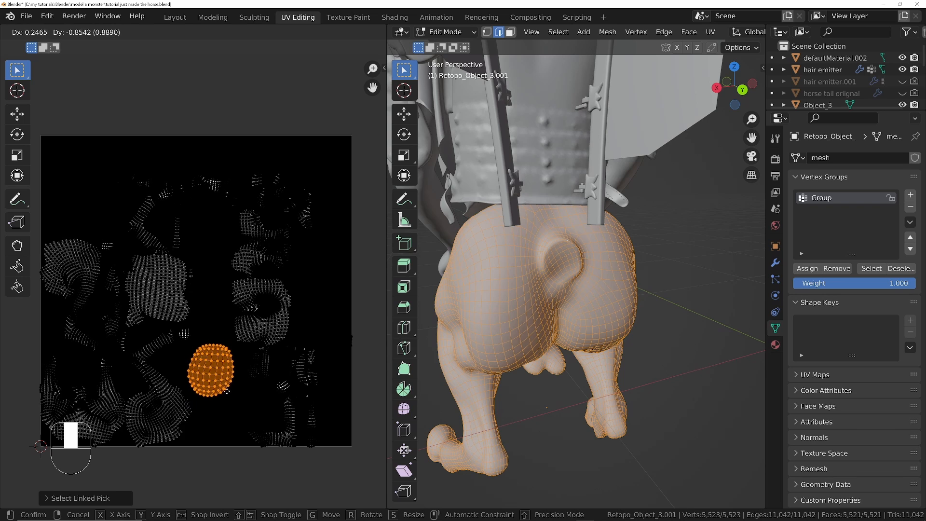
click(223, 399)
- Return to Object Mode and the Layout workspace to check the texture on the filled tail opening
key(Tab)
middle_drag(518, 271, 434, 231)
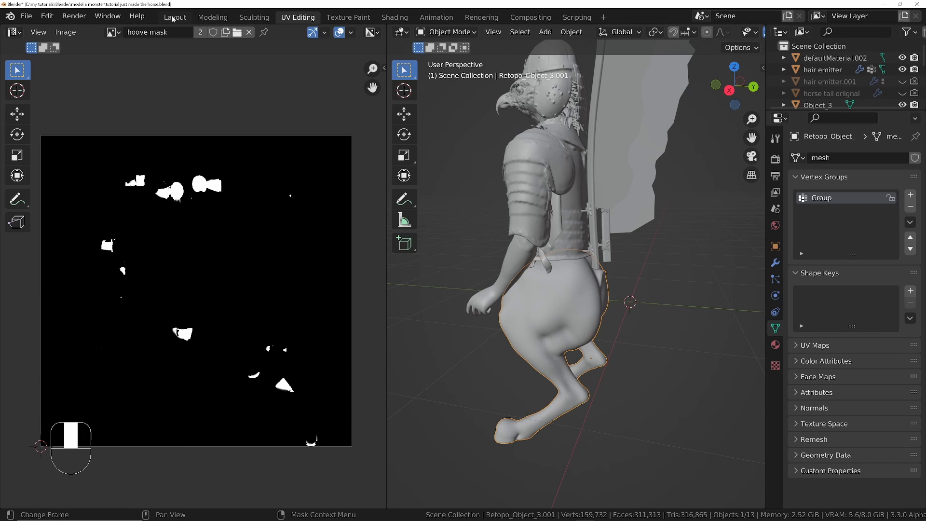
click(174, 18)
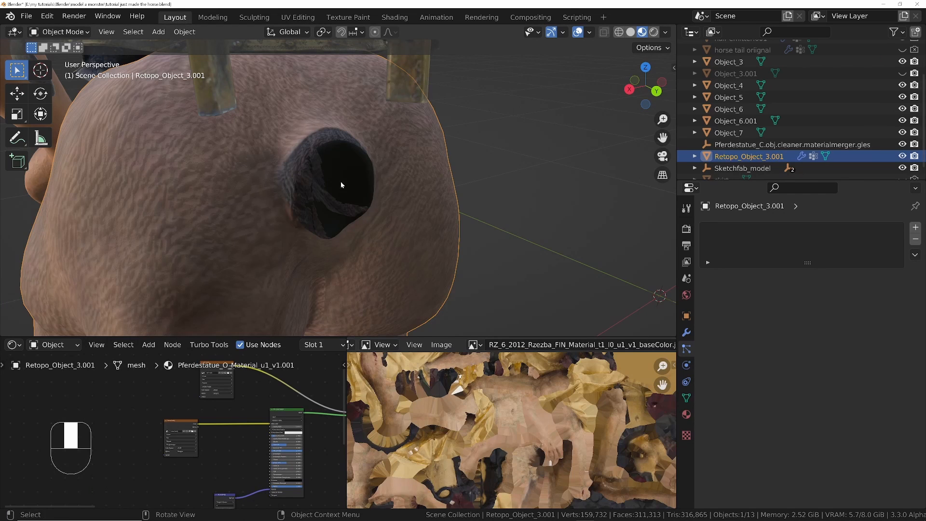
mouse_move(341, 185)
middle_down()
mouse_move(385, 165)
mouse_move(317, 160)
mouse_move(346, 141)
mouse_move(336, 175)
mouse_move(253, 150)
mouse_move(349, 148)
mouse_move(343, 173)
middle_up()
- Select only the cap faces of the tail opening in Edit Mode using Select Linked delimited by UVs
key(Tab)
click(357, 152)
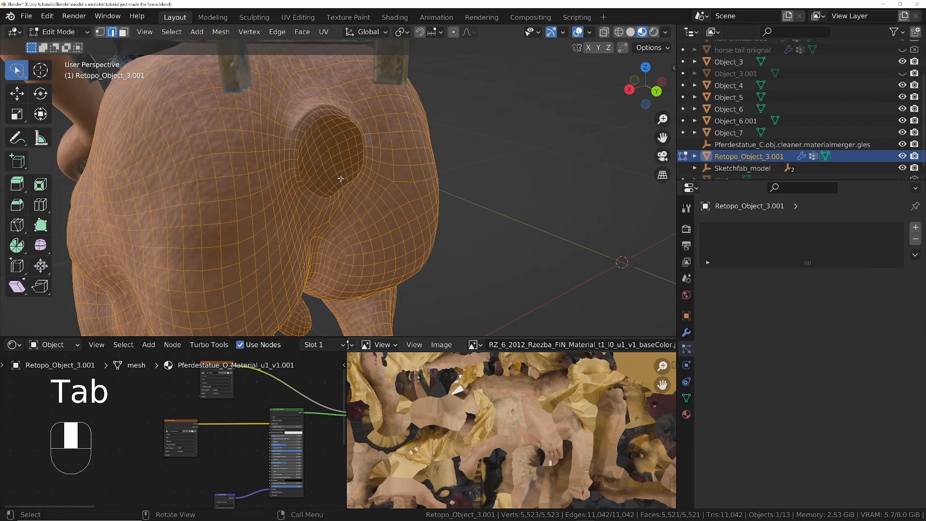
key(l)
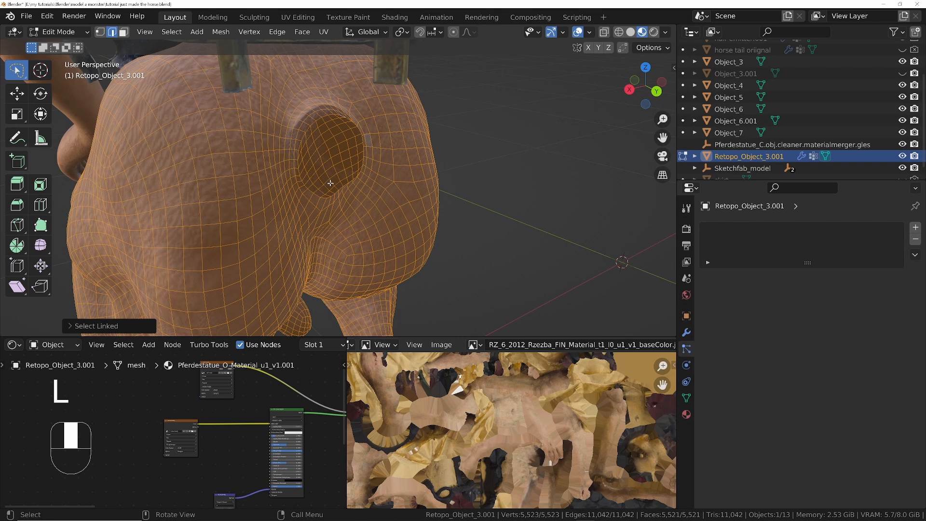
key(a)
key(a)
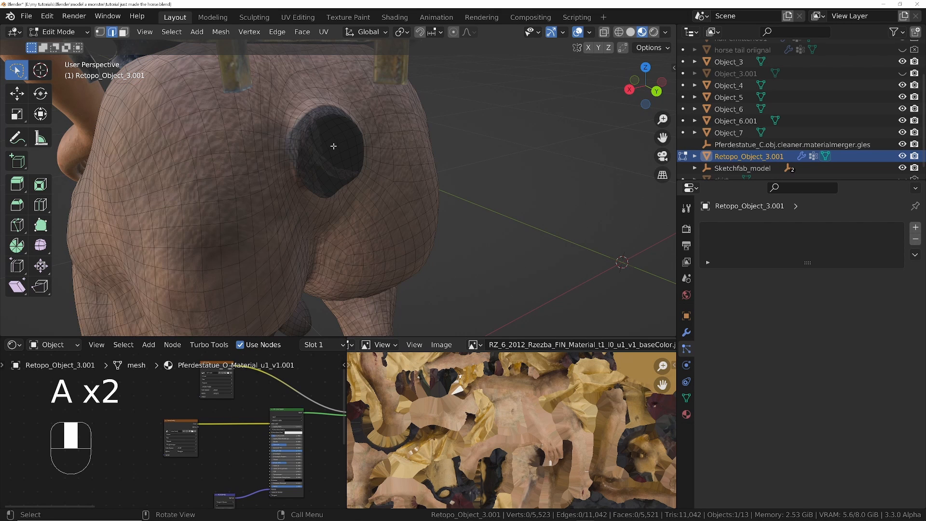
key(l)
click(70, 326)
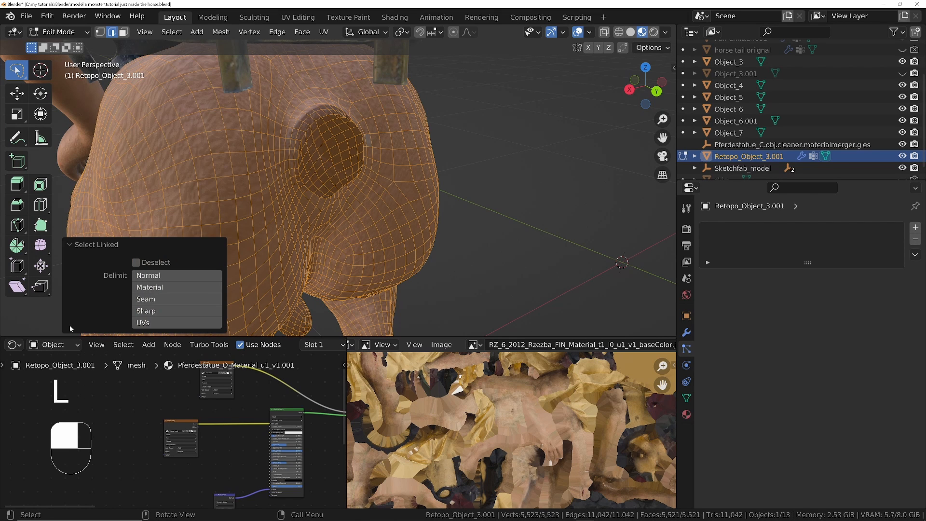
click(155, 322)
- Switch to vertex selection and grow the cap selection twice into the surrounding body mesh
middle_drag(331, 188, 318, 157)
key(1)
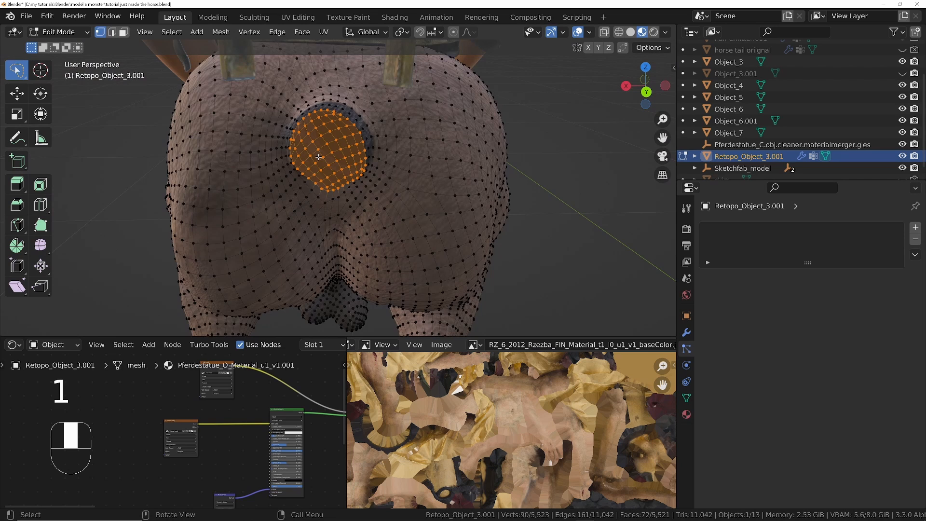
key(ctrl+KP_Add)
key(ctrl+KP_Add)
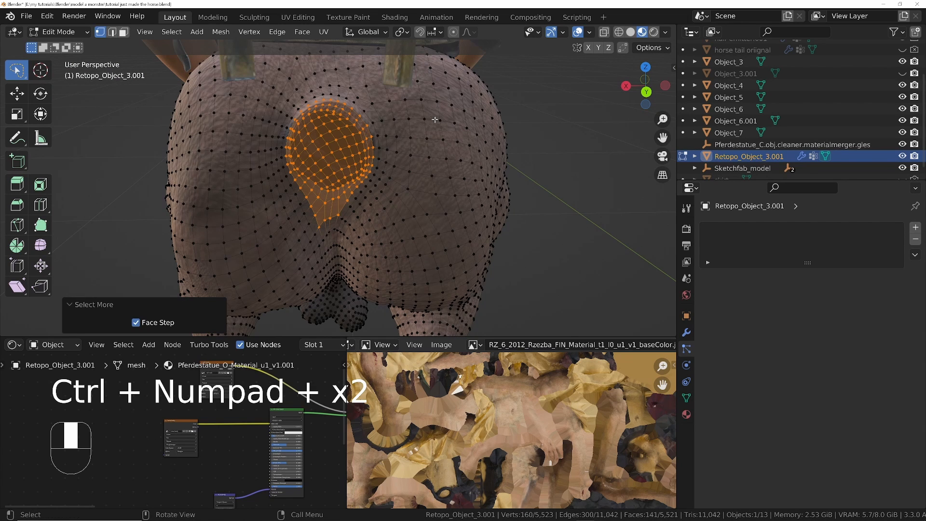
- Grow the cap selection once more into the body mesh and smooth its vertices with 62 repeats
key(ctrl+KP_Add)
right_click(512, 153)
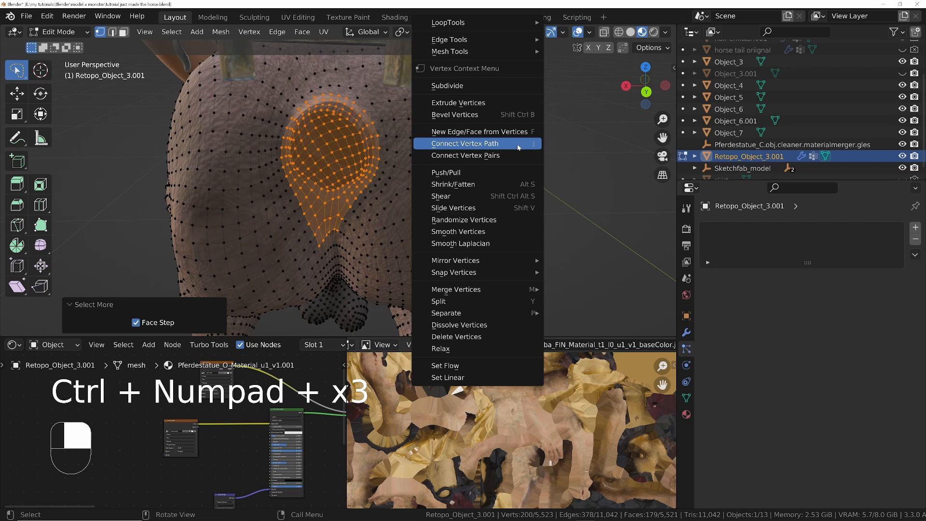
click(475, 233)
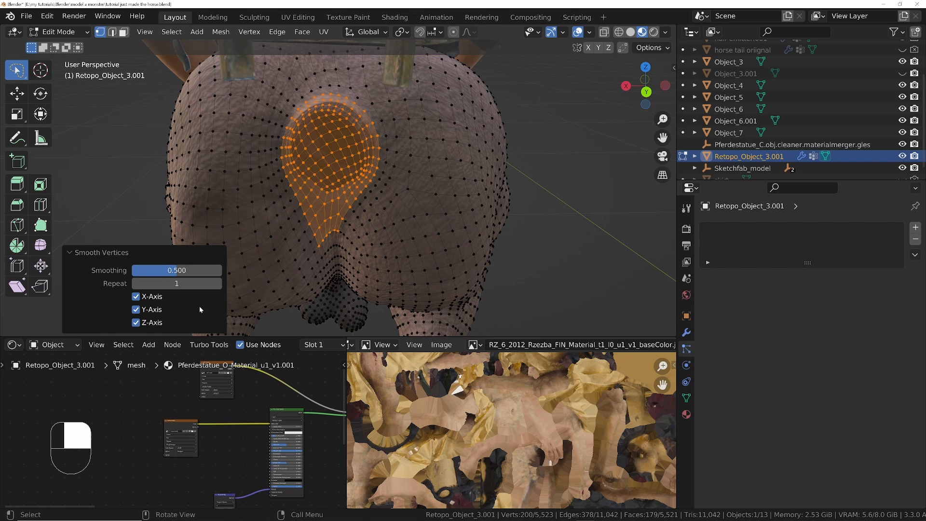
click(176, 283)
text(13)
key(Return)
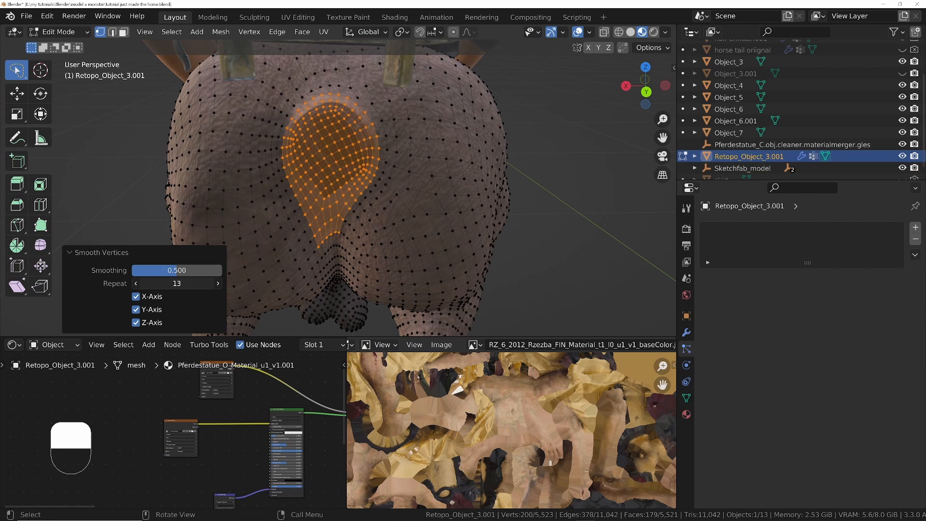
drag(171, 281, 207, 281)
- Make the horse body image texture node active and switch the horse body to Texture Paint mode
middle_drag(257, 182, 341, 169)
key(Tab)
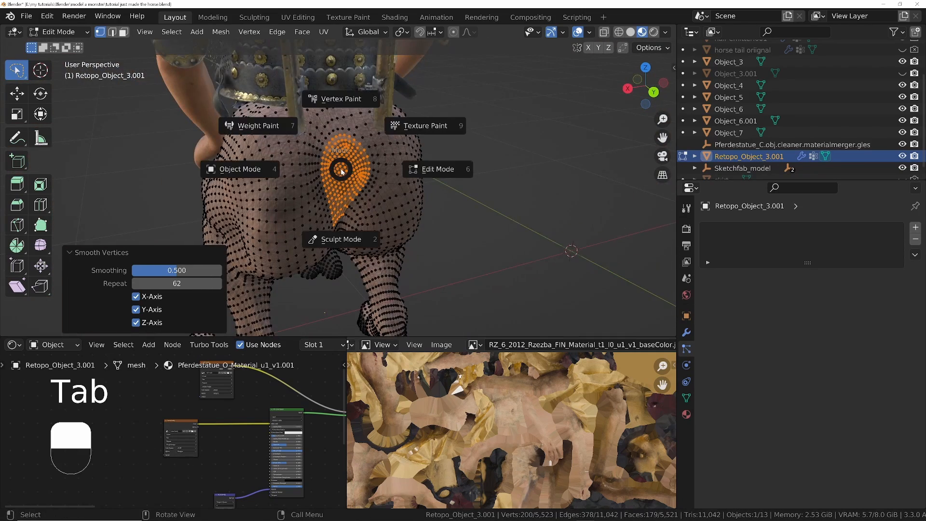
middle_drag(244, 418, 217, 424)
ctrl+middle_drag(125, 417, 136, 405)
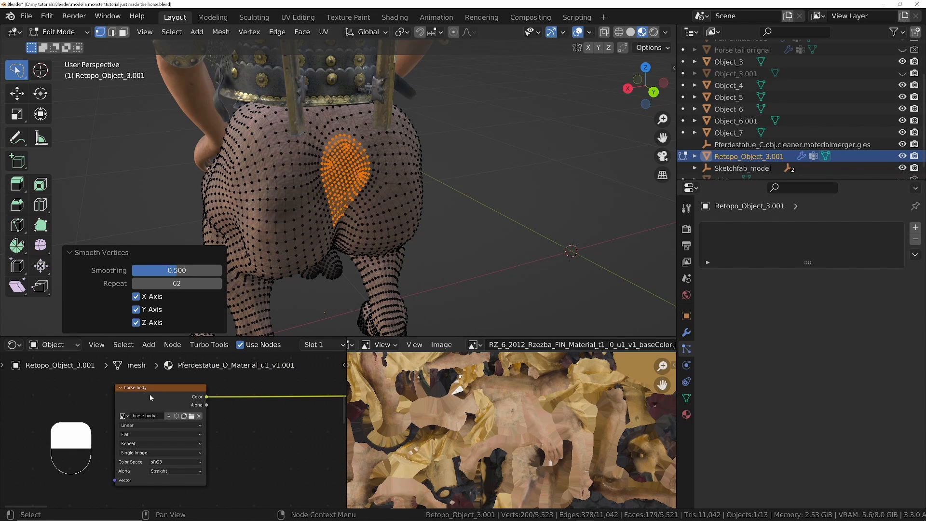
click(151, 398)
key(Tab)
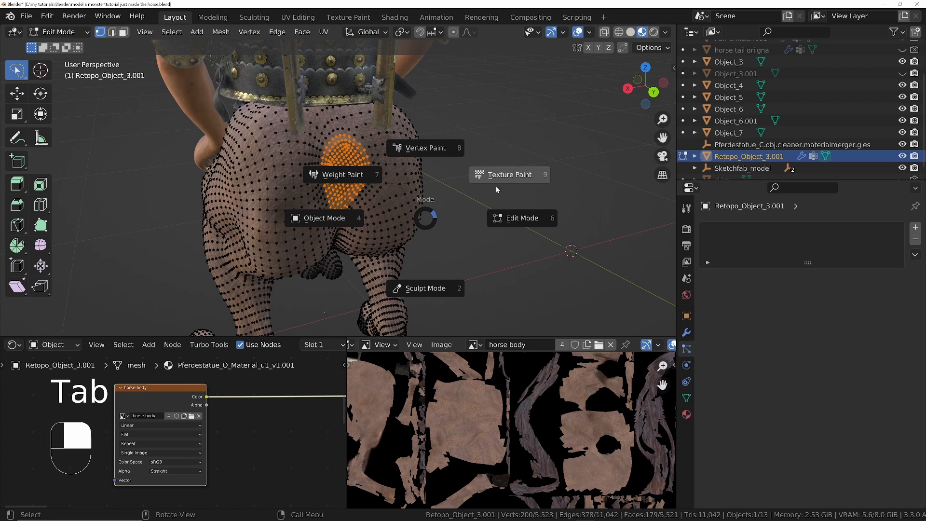
click(507, 174)
- Examine the texture around the dark tail cap and across the rear and sides of the horse body
scroll(367, 145, up, 5)
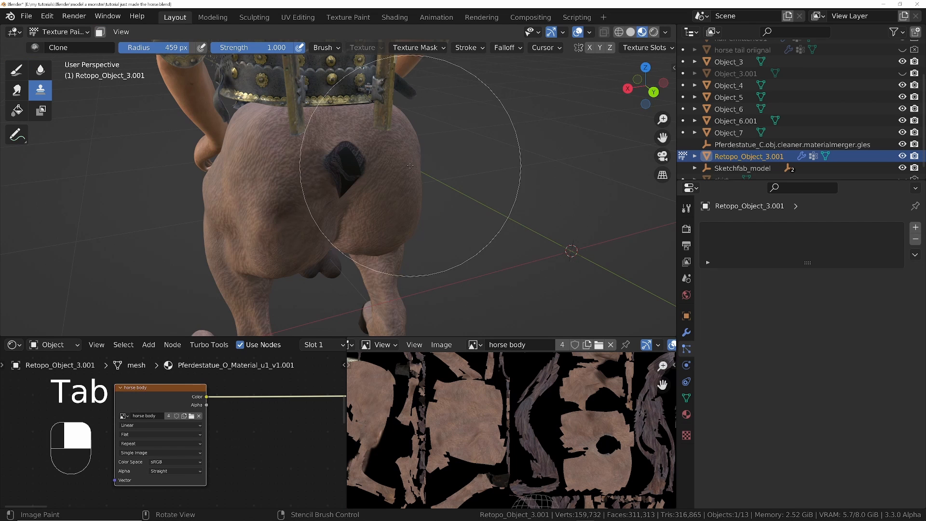
mouse_move(378, 191)
middle_down()
mouse_move(366, 178)
mouse_move(373, 190)
middle_up()
mouse_move(381, 193)
middle_down()
mouse_move(389, 195)
mouse_move(288, 173)
middle_up()
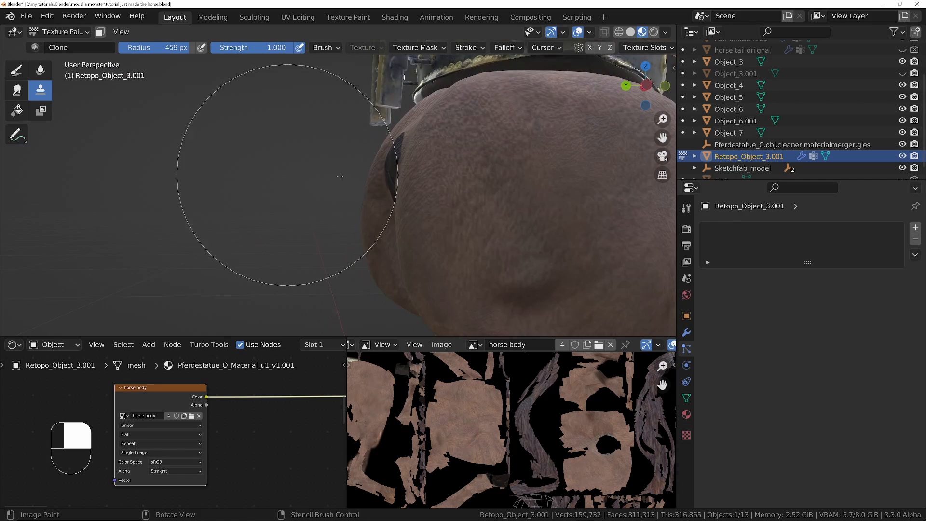
mouse_move(367, 174)
middle_down()
mouse_move(409, 178)
mouse_move(408, 195)
middle_up()
mouse_move(241, 169)
middle_down()
mouse_move(337, 176)
mouse_move(278, 177)
middle_up()
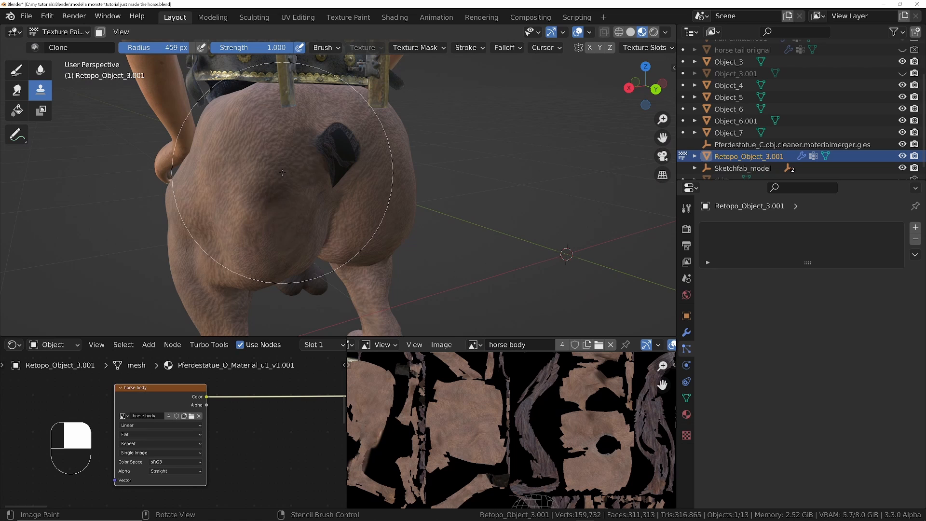
mouse_move(340, 180)
middle_down()
mouse_move(205, 169)
mouse_move(300, 160)
mouse_move(349, 170)
mouse_move(345, 183)
mouse_move(292, 195)
mouse_move(307, 189)
mouse_move(347, 202)
mouse_move(382, 175)
mouse_move(379, 164)
mouse_move(510, 209)
middle_up()
shift+middle_drag(509, 256, 427, 185)
middle_drag(428, 184, 367, 238)
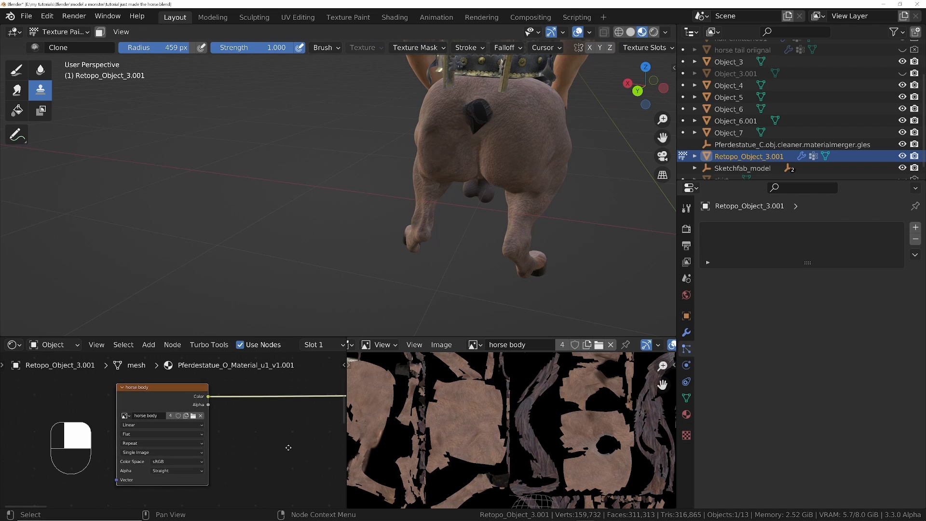
- Maximize the shader editor and cut the link running from the leftmost node group's Mix Shader to the rest of the material
scroll(303, 423, up, 1)
key(ctrl+space)
key(ctrl+space)
key(ctrl+space)
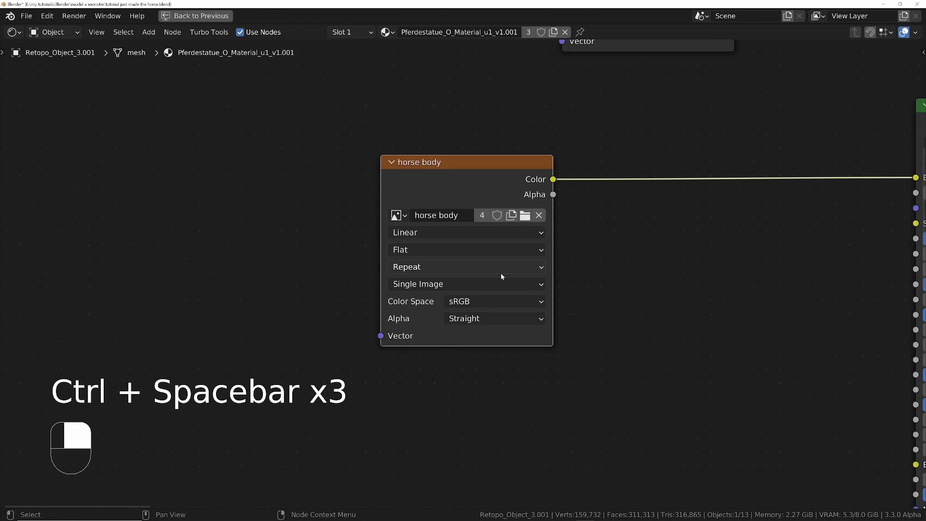
ctrl+middle_drag(501, 273, 289, 159)
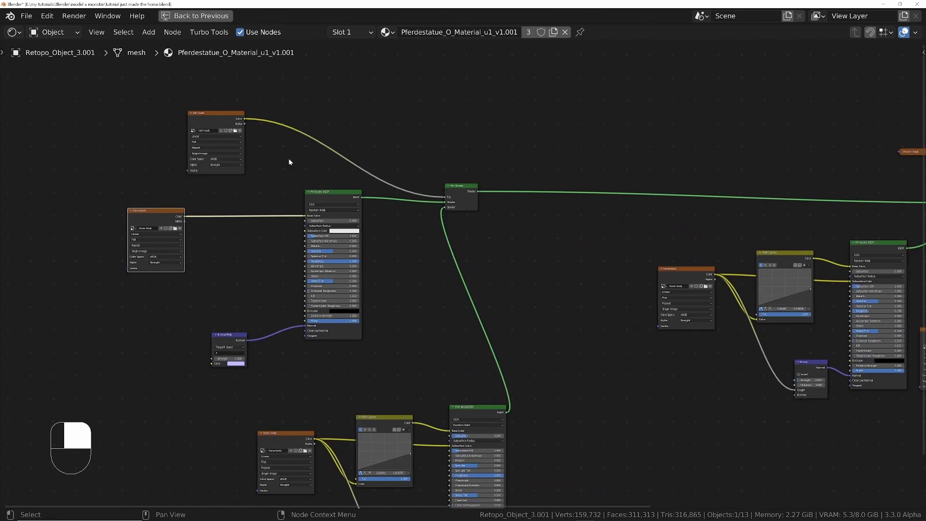
ctrl+middle_drag(207, 120, 125, 127)
drag(104, 90, 368, 372)
ctrl+right_drag(415, 136, 437, 184)
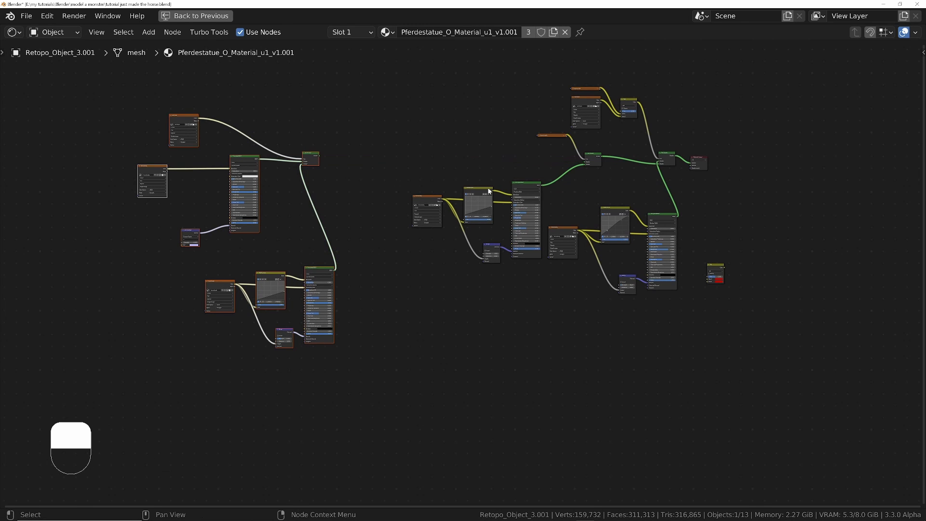
- Delete the tail mask node together with the mask node above it and the Add node combining them
middle_drag(604, 175, 507, 92)
middle_drag(579, 193, 566, 324)
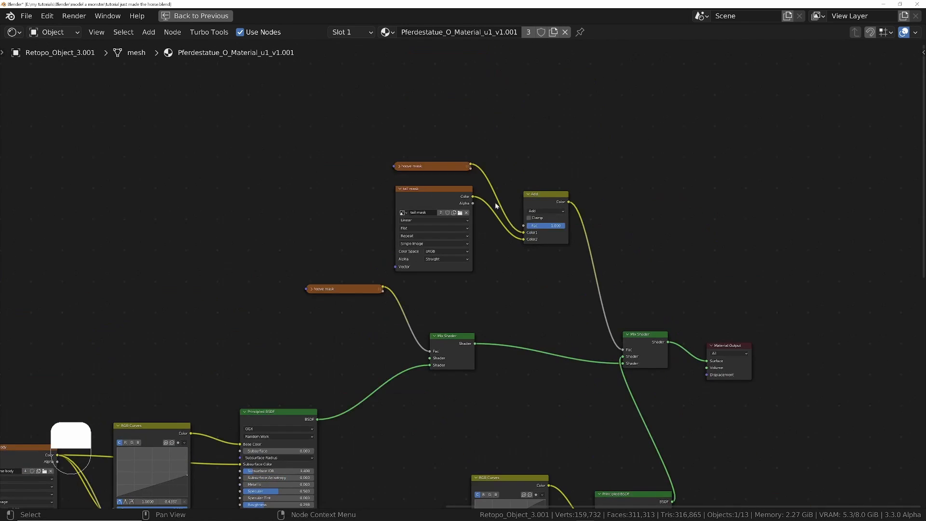
drag(399, 107, 663, 270)
key(x)
- Remove the final Mix Shader, link the remaining one to the Material Output's Surface, and move the hoof mask node farther up
click(634, 334)
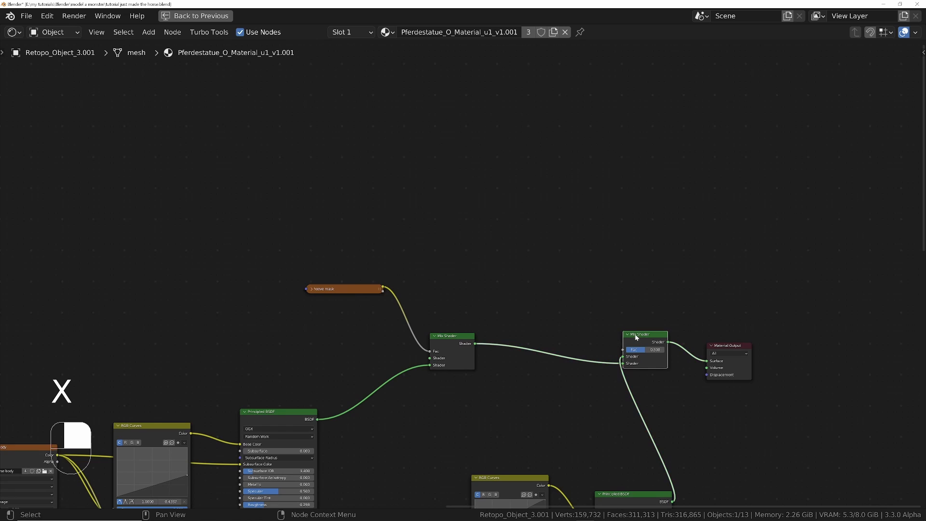
middle_drag(635, 333, 637, 243)
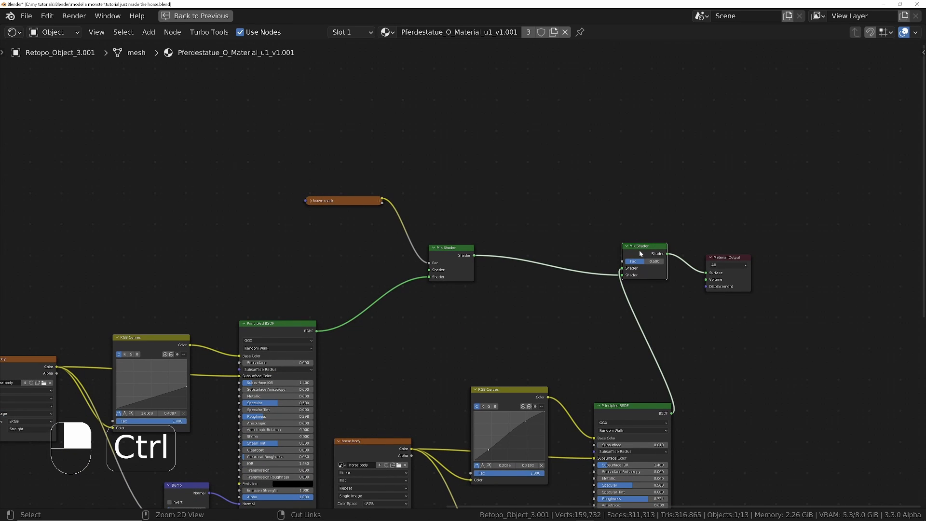
key(ctrl+x)
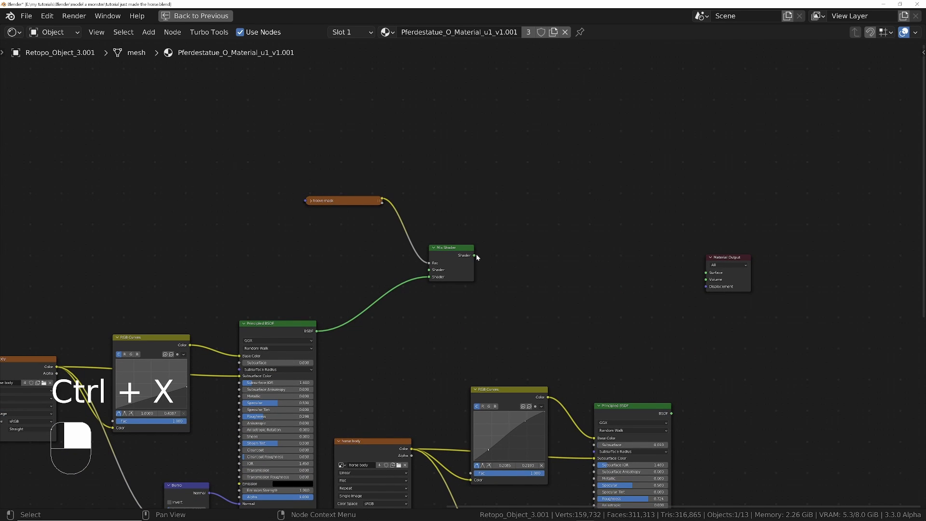
drag(474, 256, 708, 276)
drag(355, 205, 283, 120)
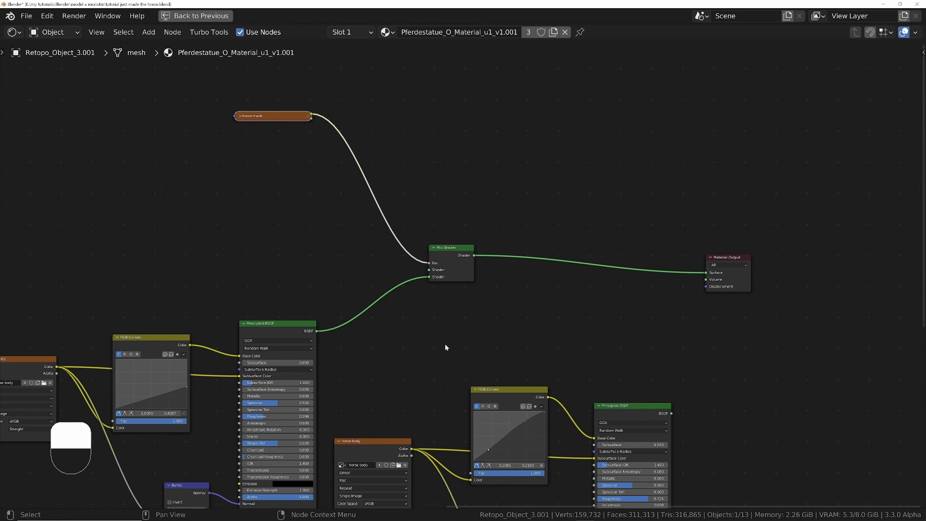
- Move the hoof shader nodes, from the image texture to the Principled BSDF, down and away from the other node group
middle_drag(445, 347, 592, 222)
drag(196, 168, 449, 414)
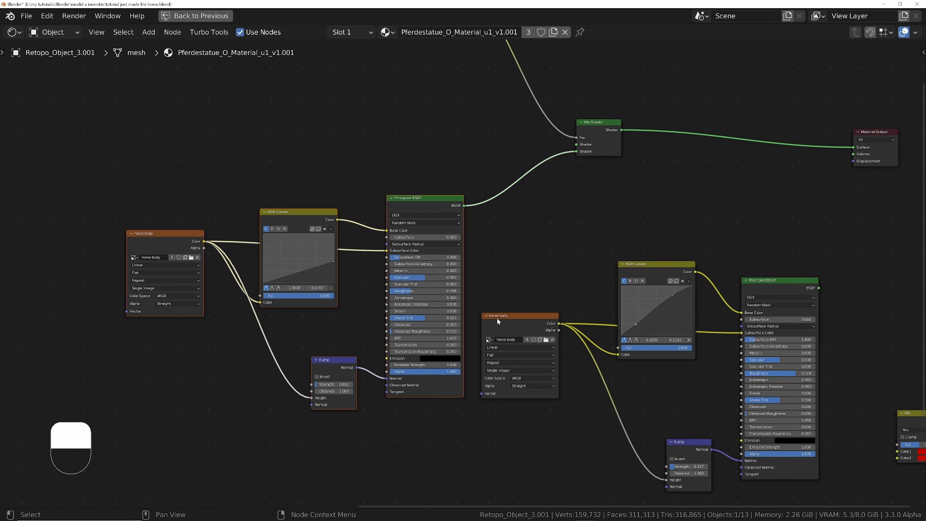
key(g)
click(398, 446)
scroll(410, 233, down, 4)
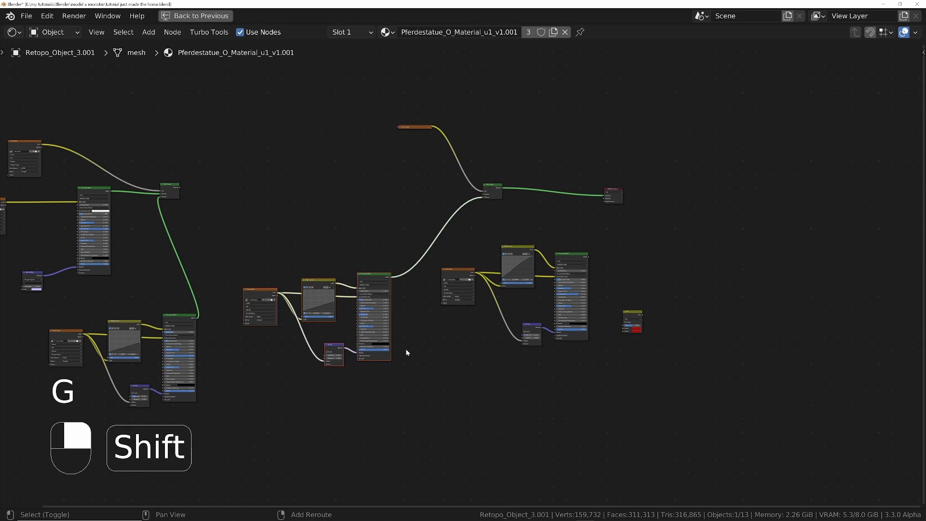
- Join the hoof shader nodes in a frame labelled "hooves"
key(shift+p)
key(n)
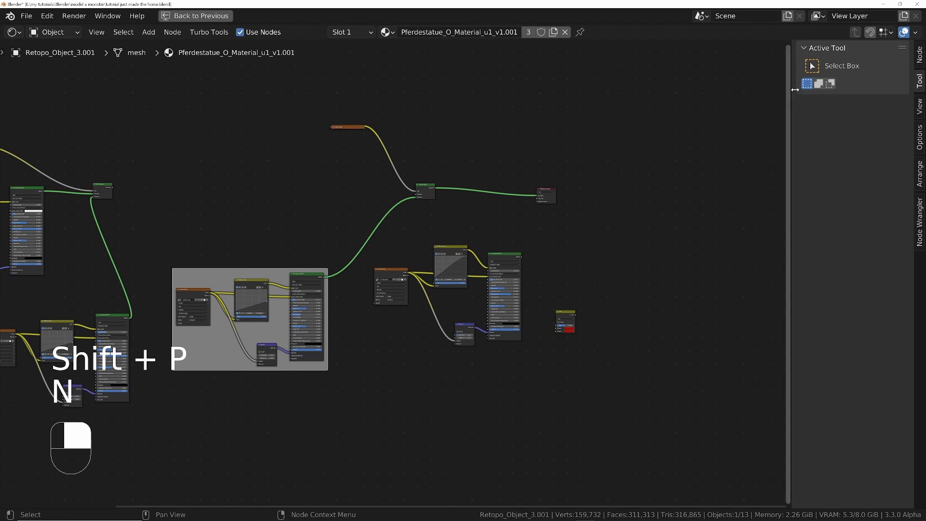
click(919, 54)
click(845, 103)
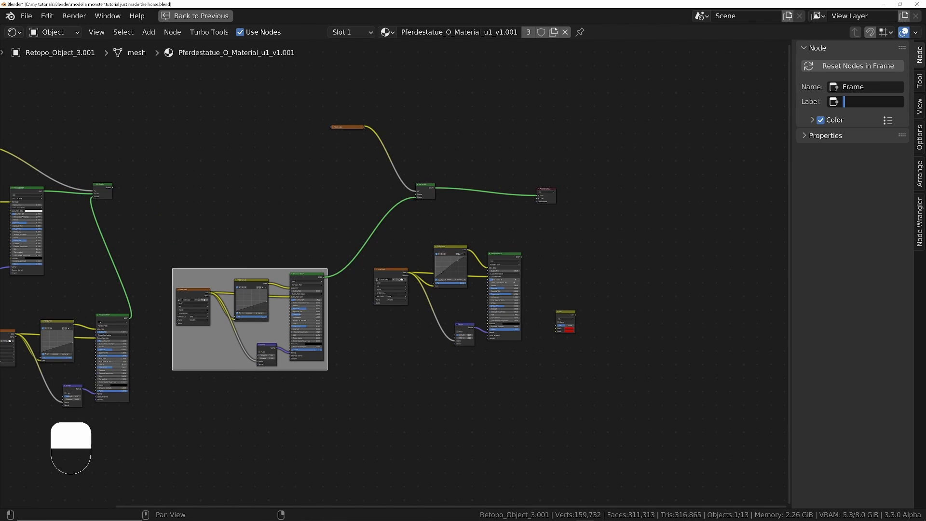
text(hooves)
key(Return)
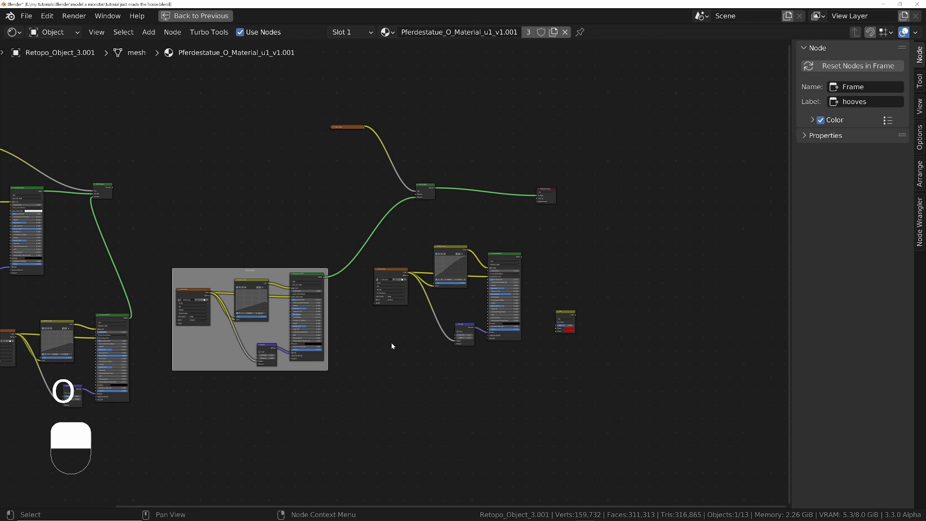
- Move the unlinked body shader nodes above the hooves frame and link their Principled BSDF to the Mix Shader's first Shader input
drag(389, 343, 515, 253)
key(g)
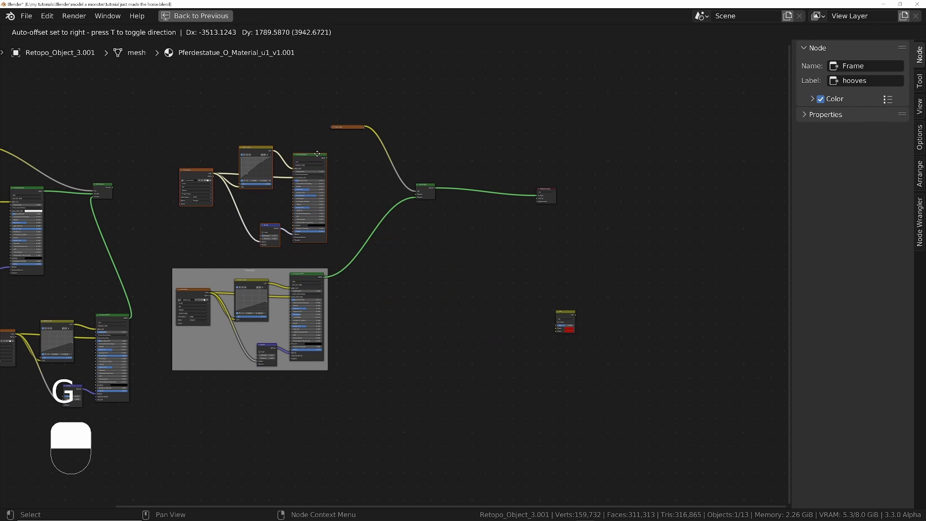
click(344, 167)
scroll(344, 167, up, 2)
middle_drag(334, 158, 320, 225)
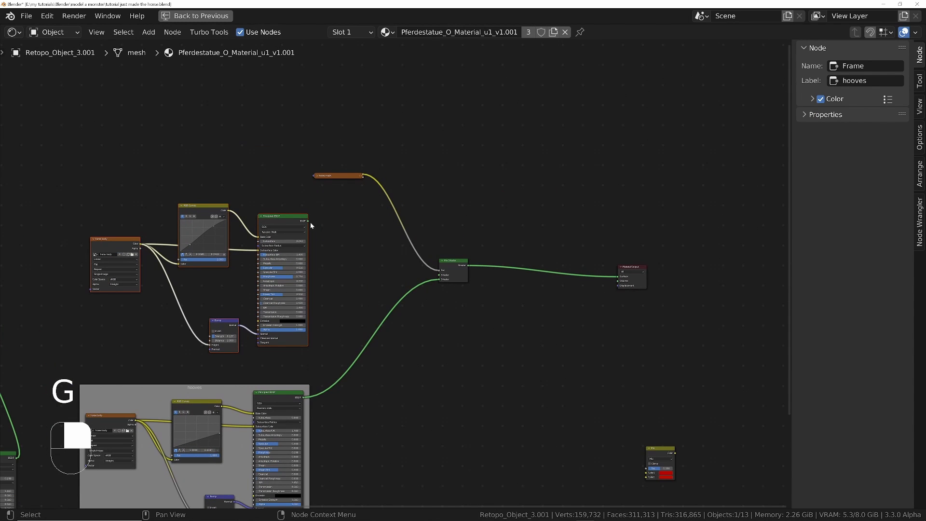
drag(310, 222, 418, 263)
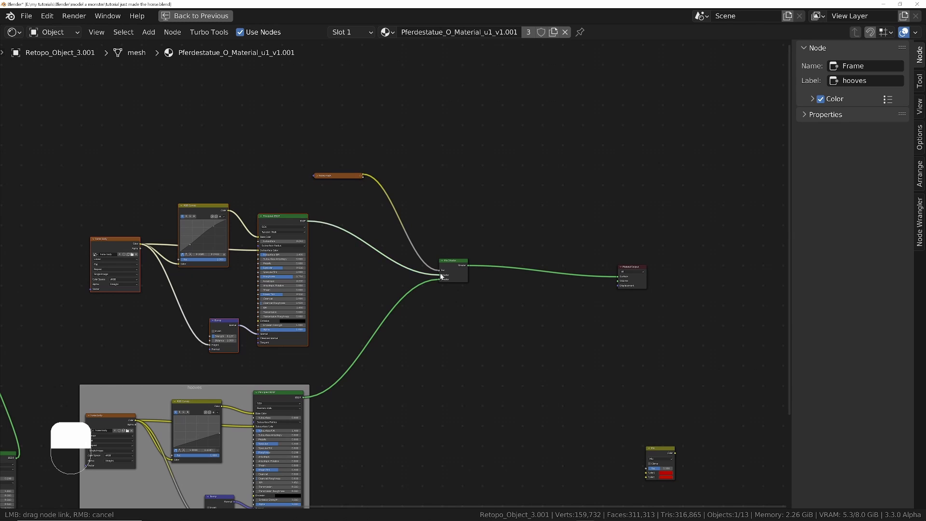
drag(441, 276, 441, 275)
- Join the body shader nodes in a frame labelled "horse body"
drag(86, 194, 317, 341)
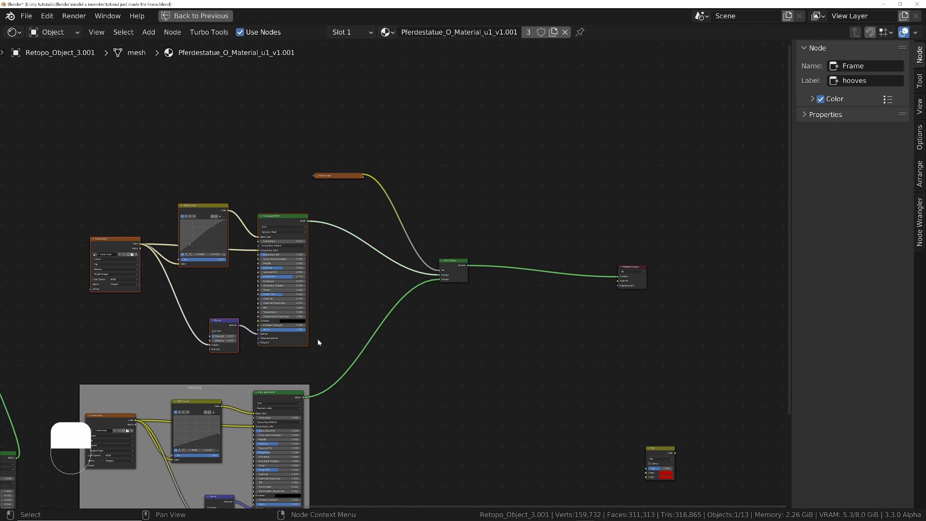
key(shift+p)
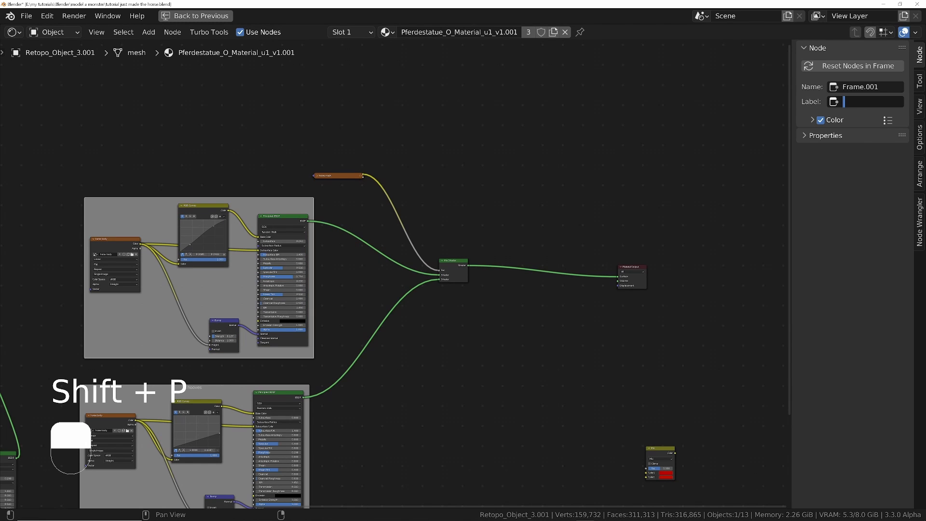
text(orse bo)
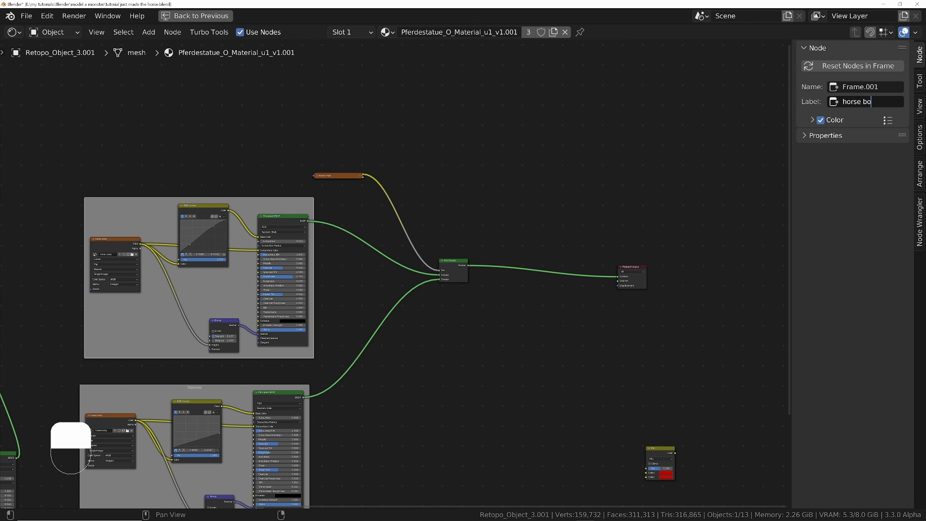
text(dy)
key(Return)
scroll(399, 196, down, 2)
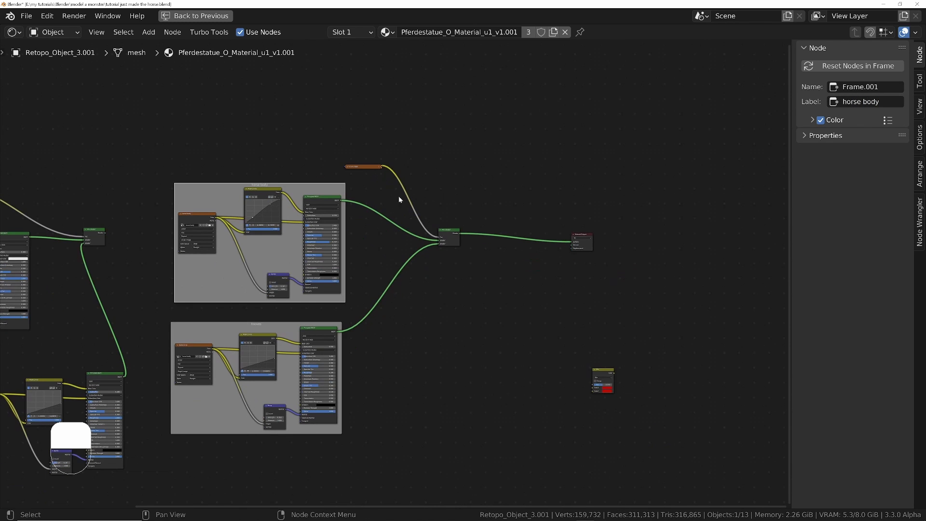
middle_drag(287, 289, 452, 223)
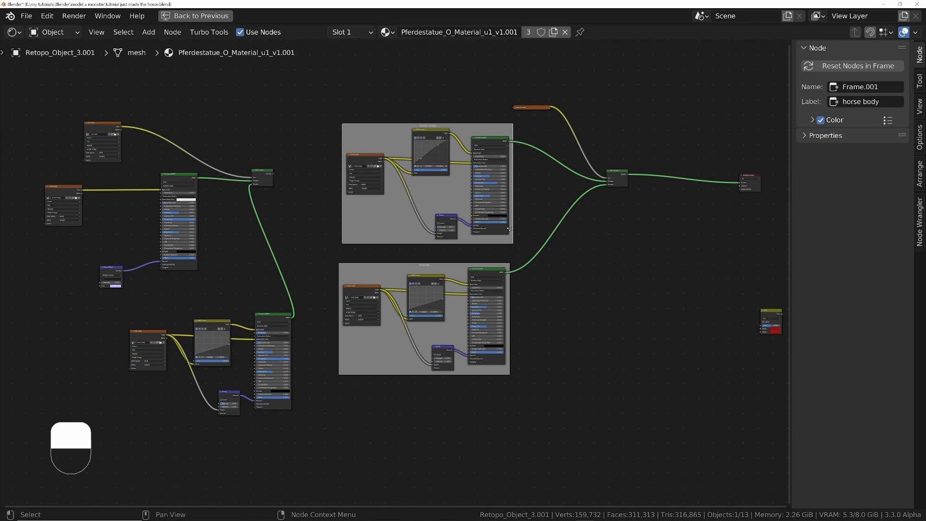
- Restore the full layout and inspect the horse body's colour and tail area from both sides
key(ctrl+space)
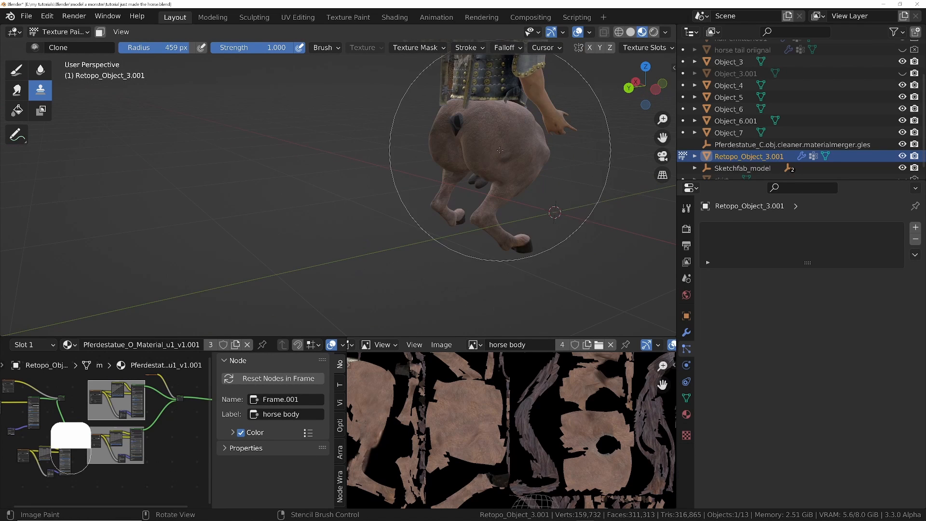
mouse_move(449, 166)
middle_down()
mouse_move(483, 150)
mouse_move(463, 136)
middle_up()
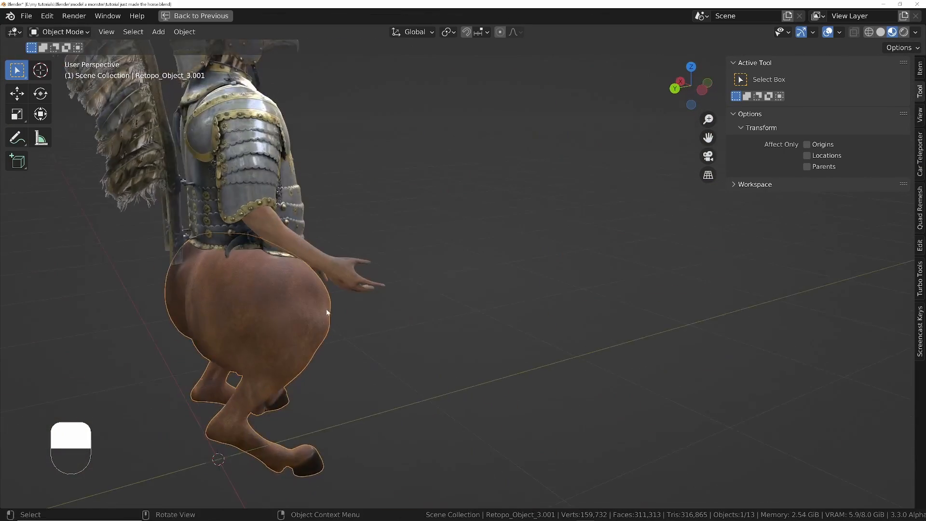
middle_drag(326, 312, 768, 303)
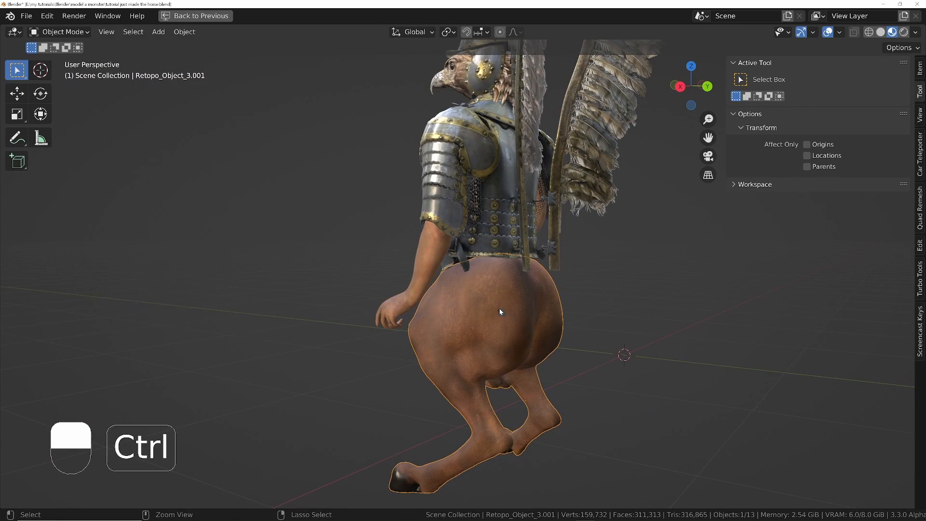
key(ctrl+space)
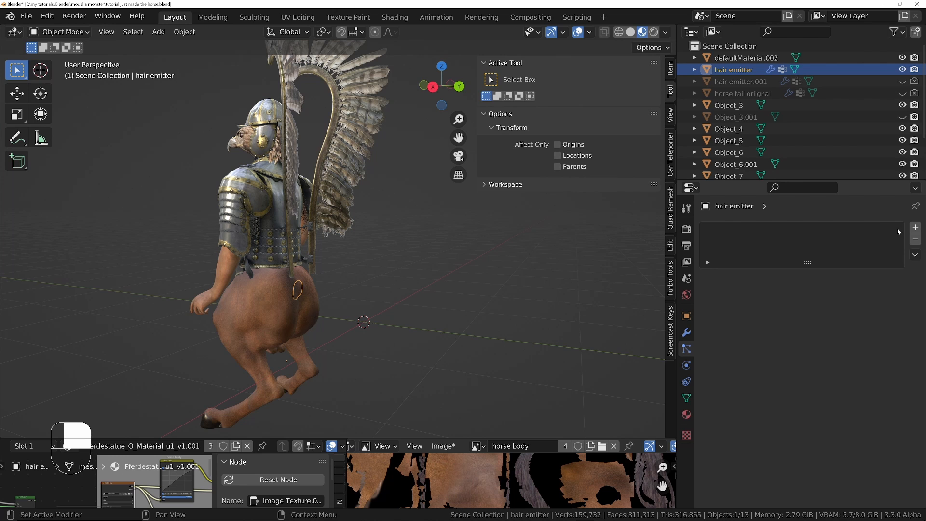
- Add a Hair particle system to the hair emitter and set its hair length to 1.32 m
click(916, 227)
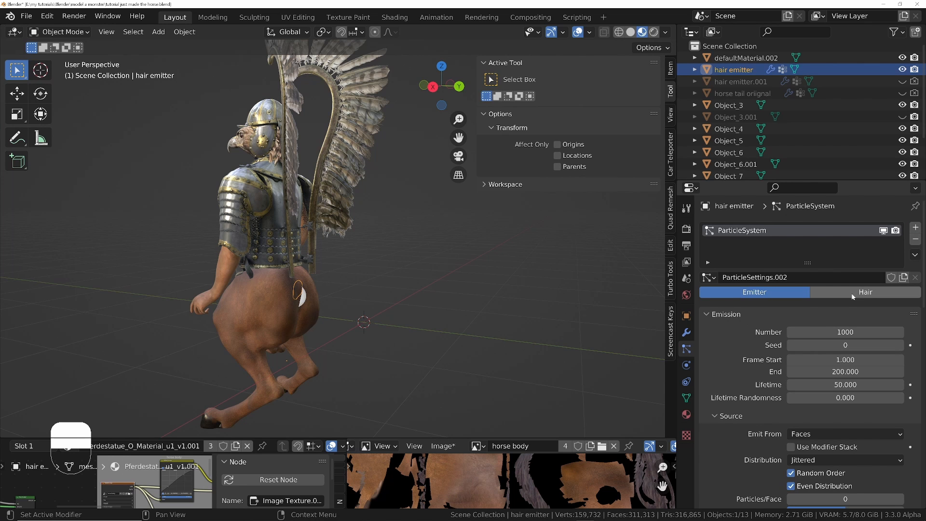
click(865, 292)
middle_drag(347, 263, 330, 266)
scroll(329, 270, down, 2)
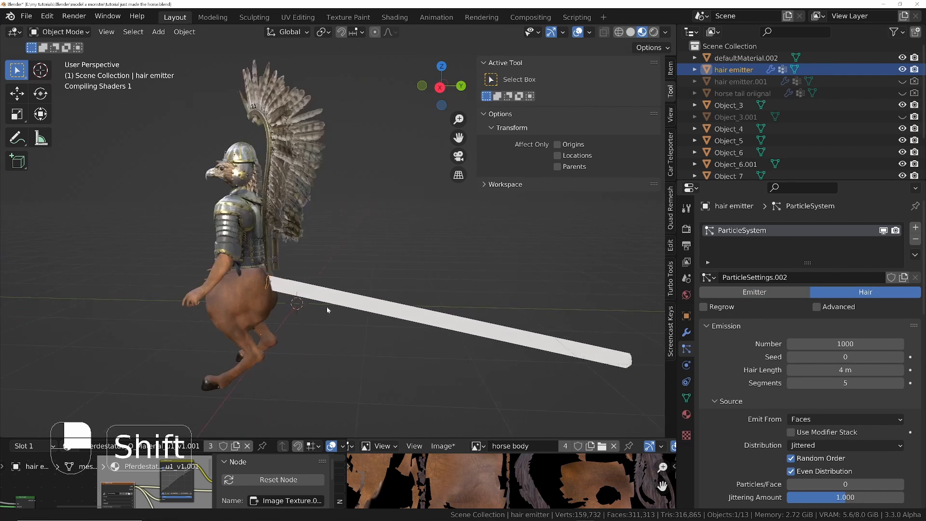
shift+middle_drag(327, 308, 195, 288)
middle_drag(334, 308, 344, 307)
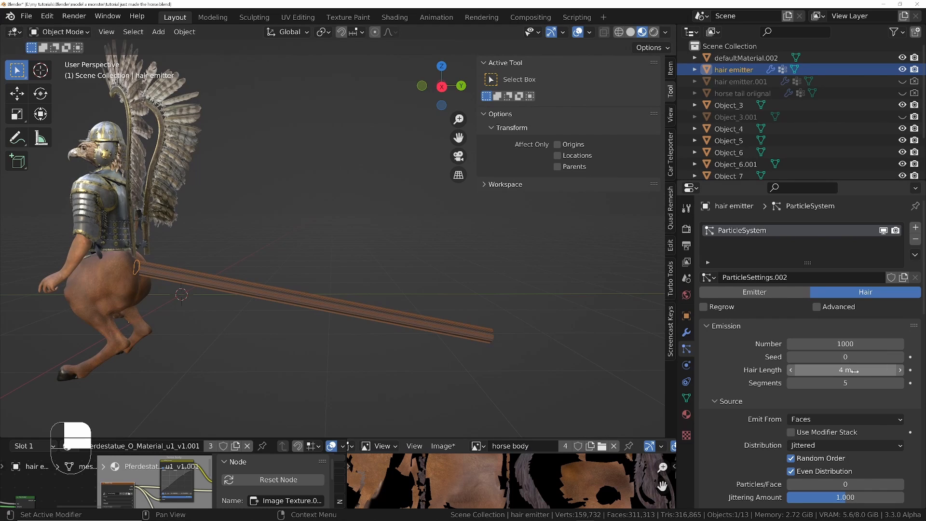
drag(845, 369, 822, 369)
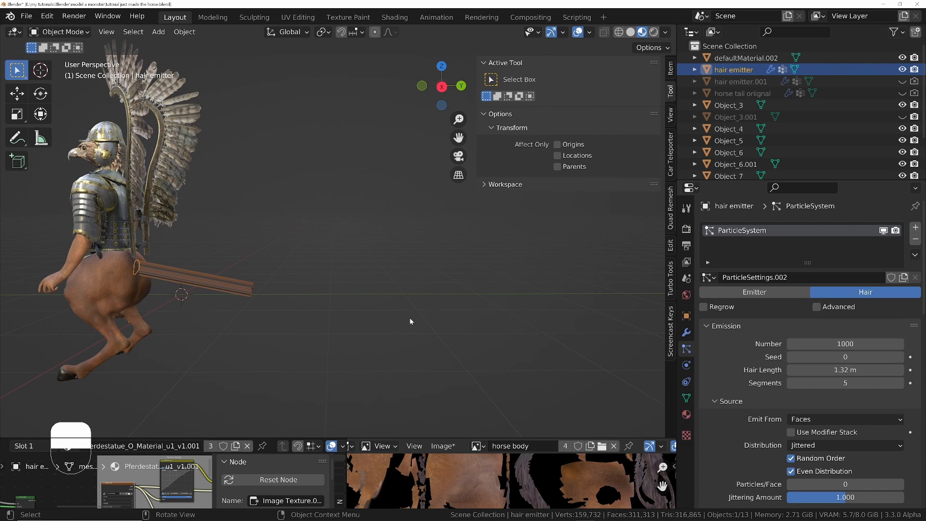
- Comb the emitter's hair downward into a hanging tail in Particle Edit mode, with viewport path steps set to 10
key(Tab)
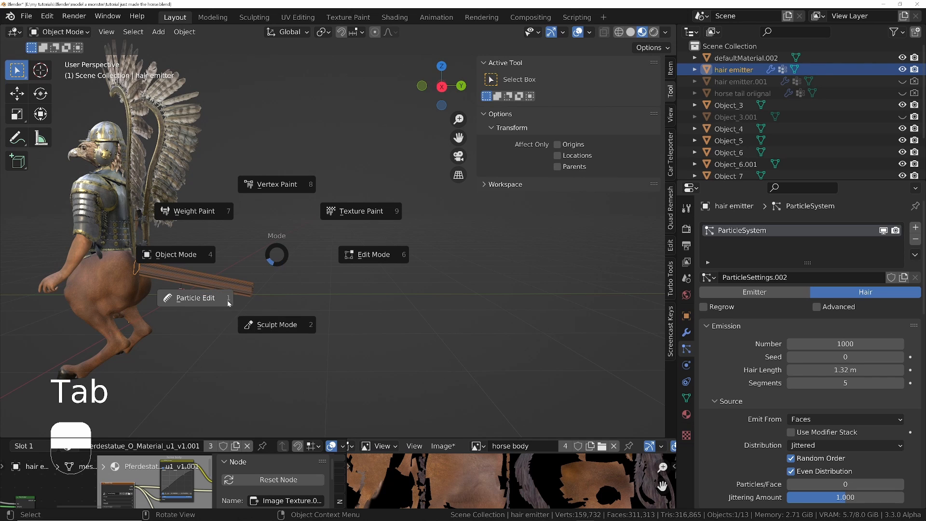
click(198, 296)
mouse_move(230, 284)
mouse_down()
mouse_move(231, 303)
mouse_move(202, 331)
mouse_up()
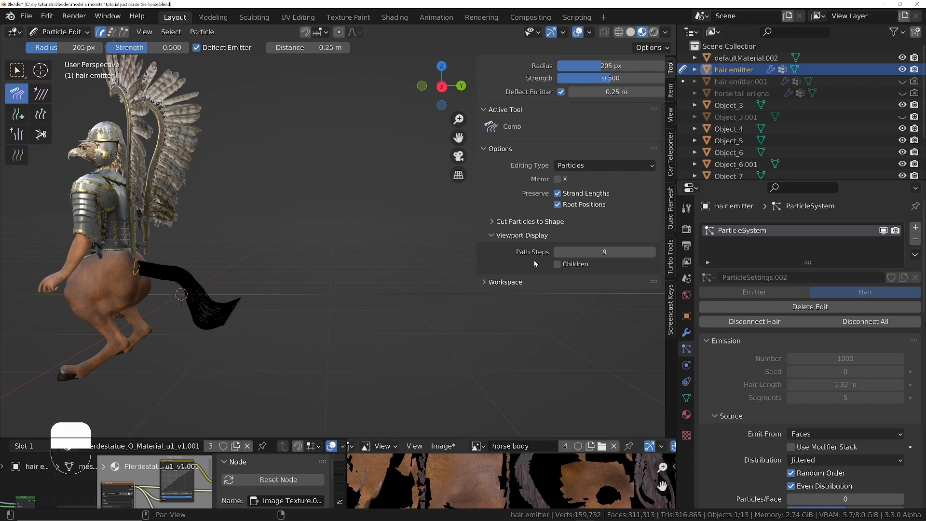
drag(598, 252, 600, 252)
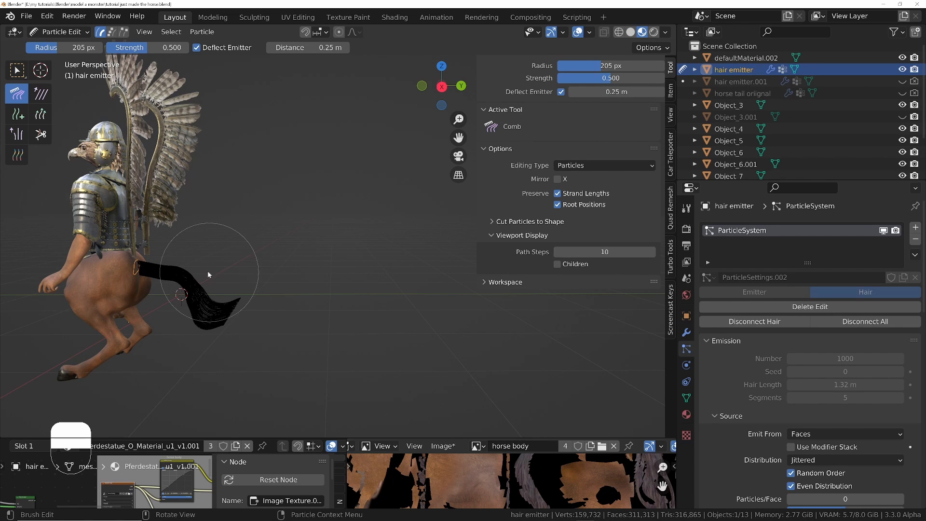
mouse_move(208, 271)
mouse_down()
mouse_move(183, 317)
mouse_move(221, 326)
mouse_up()
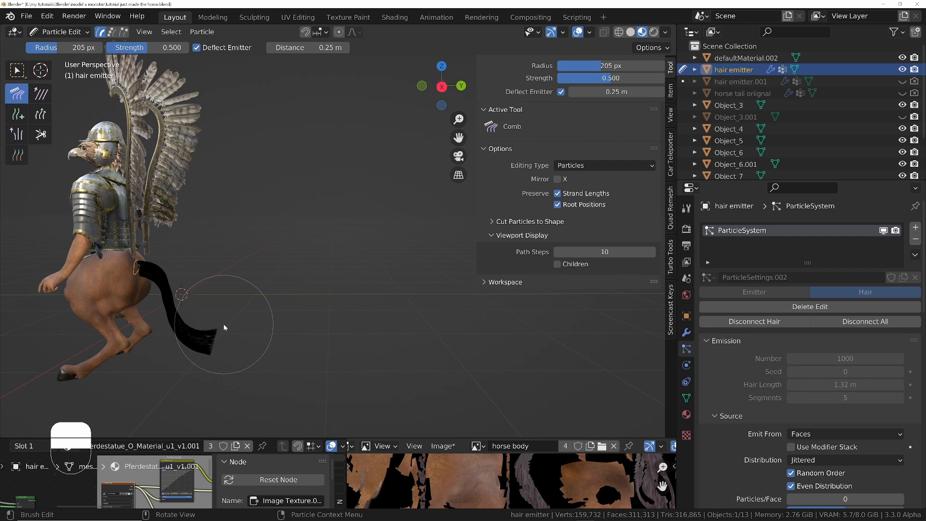
- Comb the tail's lower end down toward the hind legs in the right orthographic view
key(KP_1)
key(KP_3)
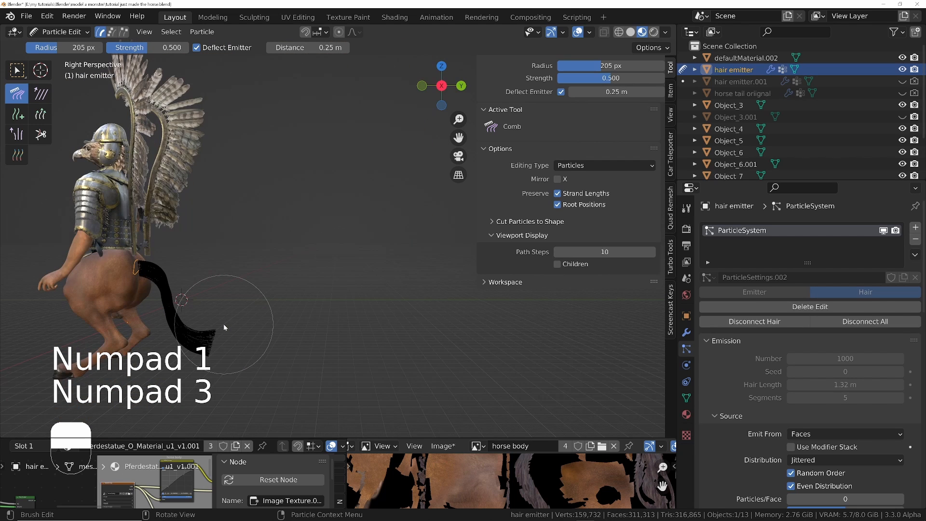
key(KP_5)
shift+middle_drag(205, 322, 320, 250)
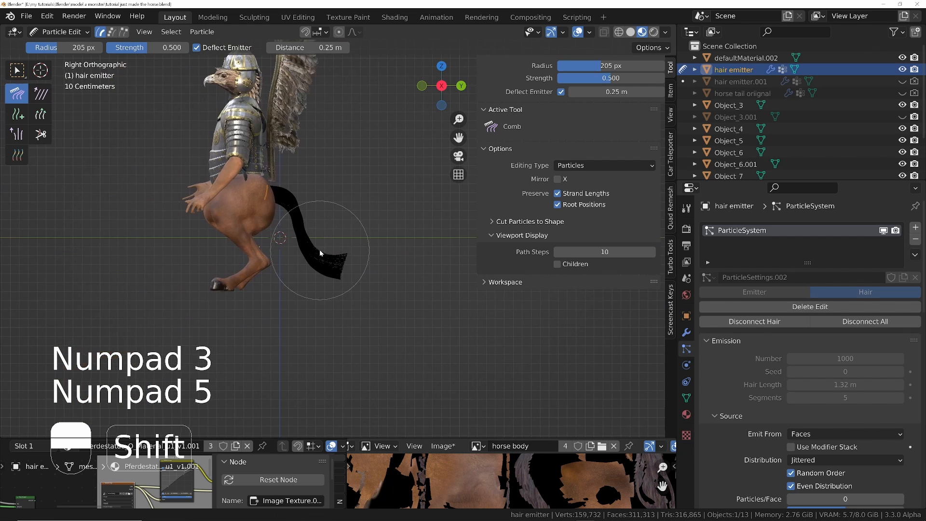
mouse_move(322, 251)
mouse_down()
mouse_move(345, 253)
mouse_move(331, 289)
mouse_move(321, 279)
mouse_move(305, 288)
mouse_move(325, 301)
mouse_move(305, 281)
mouse_up()
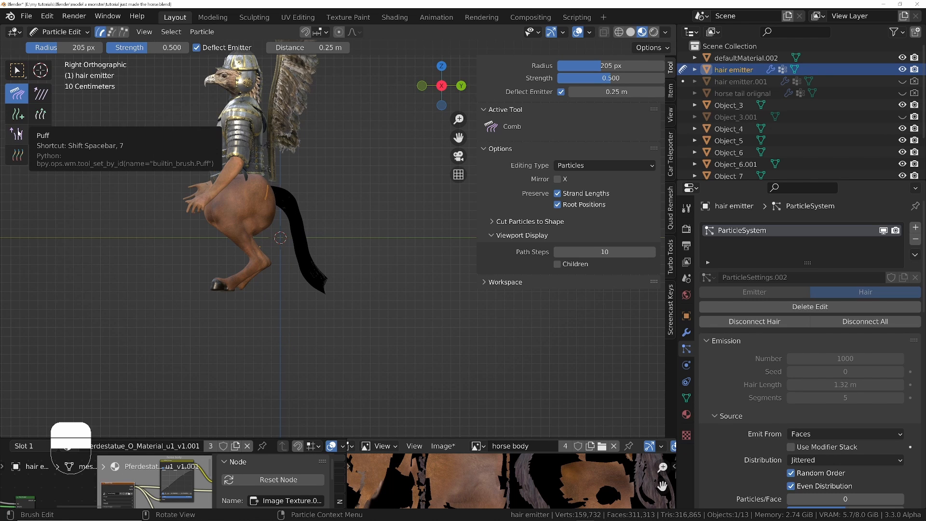
- Lengthen the hairs at the tail's tip with the Length brush in Grow mode at a 118 px radius
click(41, 113)
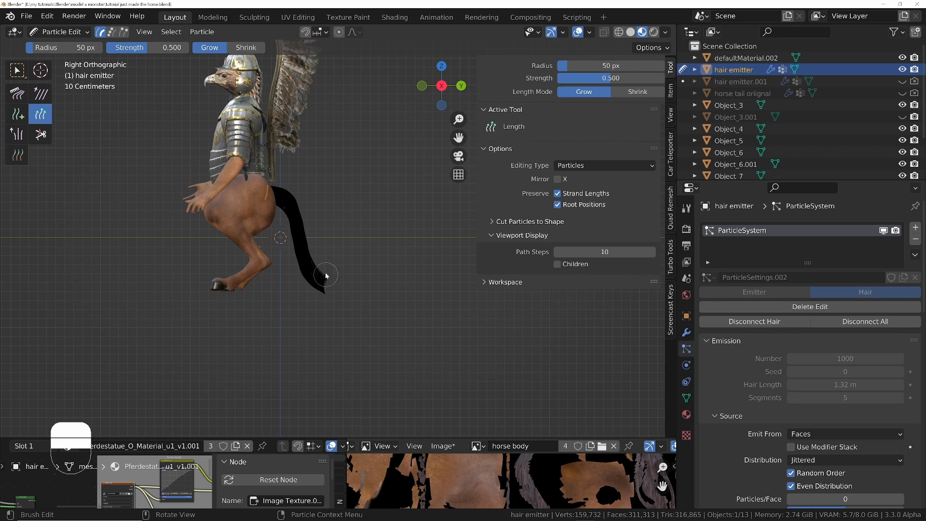
key(f)
click(340, 271)
mouse_move(315, 274)
mouse_down()
mouse_move(338, 282)
mouse_move(315, 284)
mouse_up()
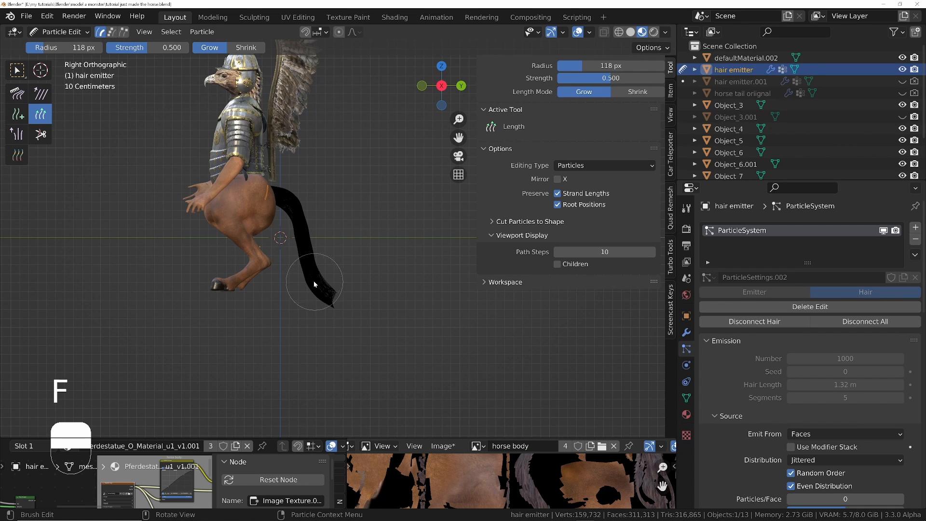
- Comb the lower part of the tail into a rounded curve and reshape its tip
click(18, 100)
mouse_move(273, 350)
mouse_down()
mouse_move(355, 294)
mouse_move(340, 299)
mouse_move(294, 276)
mouse_move(296, 294)
mouse_up()
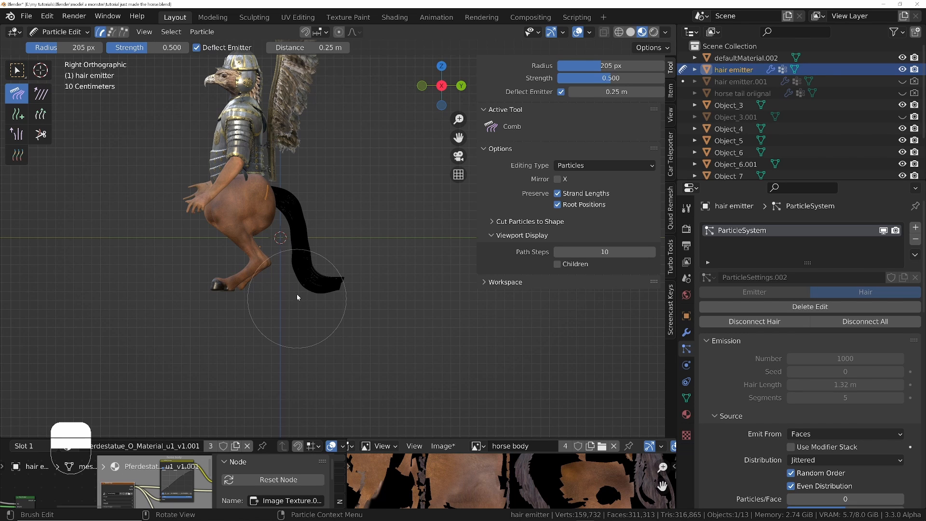
scroll(320, 285, up, 5)
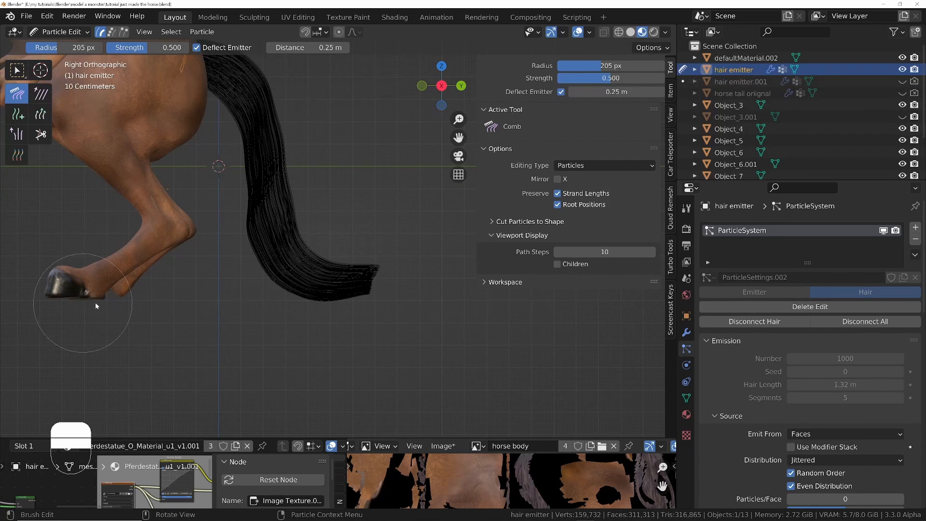
mouse_move(349, 271)
mouse_down()
mouse_move(381, 273)
mouse_move(339, 302)
mouse_move(288, 275)
mouse_move(225, 305)
mouse_move(266, 301)
mouse_move(287, 282)
mouse_move(283, 151)
mouse_move(254, 250)
mouse_move(345, 312)
mouse_move(362, 264)
mouse_up()
key(f)
click(350, 292)
drag(349, 297, 340, 290)
mouse_move(330, 323)
mouse_down()
mouse_move(336, 285)
mouse_move(354, 298)
mouse_up()
mouse_move(350, 293)
middle_down()
mouse_move(183, 305)
mouse_move(222, 301)
middle_up()
- Refine the tail's shape from the side and back with the Comb brush, ending at a 90 px radius
click(16, 134)
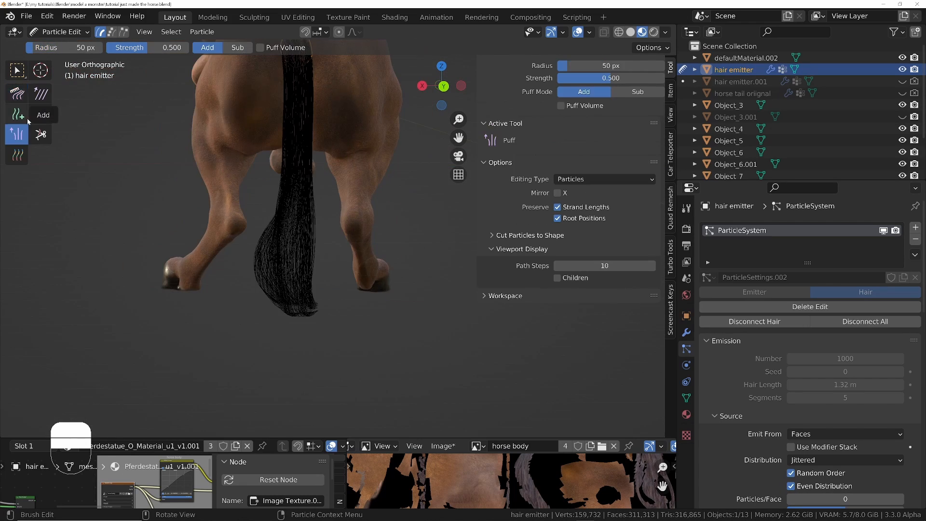
click(17, 94)
key(KP_3)
key(f)
click(323, 262)
key(f)
click(372, 273)
mouse_move(372, 273)
middle_down()
mouse_move(273, 194)
mouse_move(255, 219)
mouse_move(263, 217)
middle_up()
key(KP_5)
key(f)
key(KP_1)
key(KP_3)
key(KP_5)
key(KP_1)
key(f)
mouse_move(323, 276)
middle_down()
mouse_move(252, 319)
mouse_move(193, 308)
mouse_move(121, 315)
mouse_move(231, 309)
middle_up()
key(KP_5)
scroll(121, 316, up, 3)
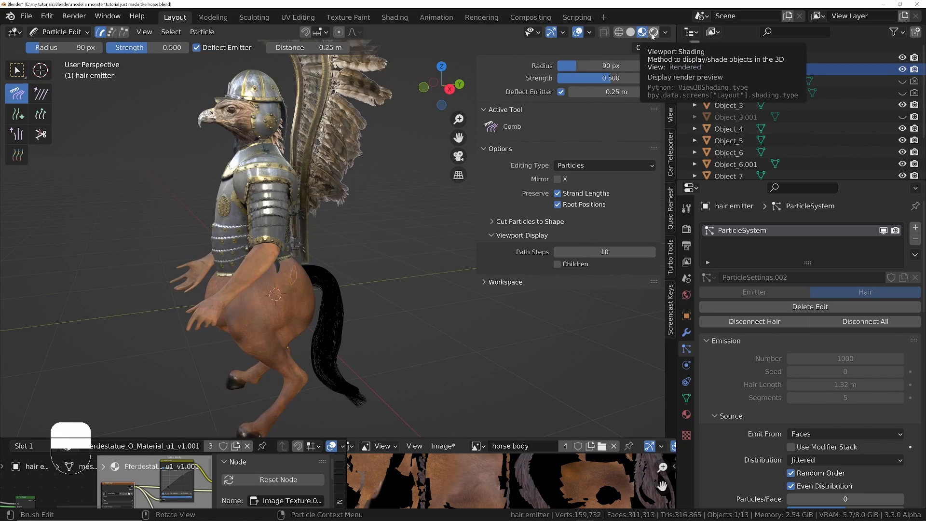
- Preview the scene in rendered shading and replace the hair emitter's horse material with a new material
click(653, 31)
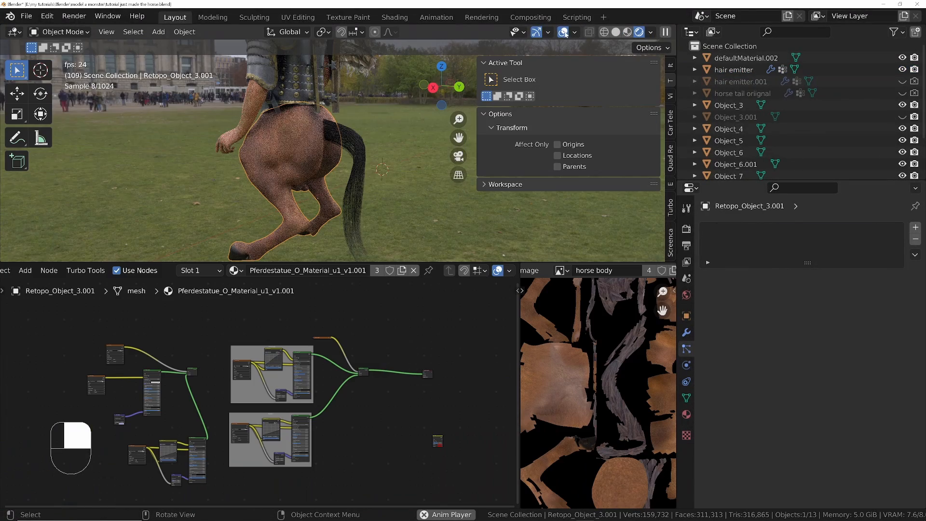
click(362, 164)
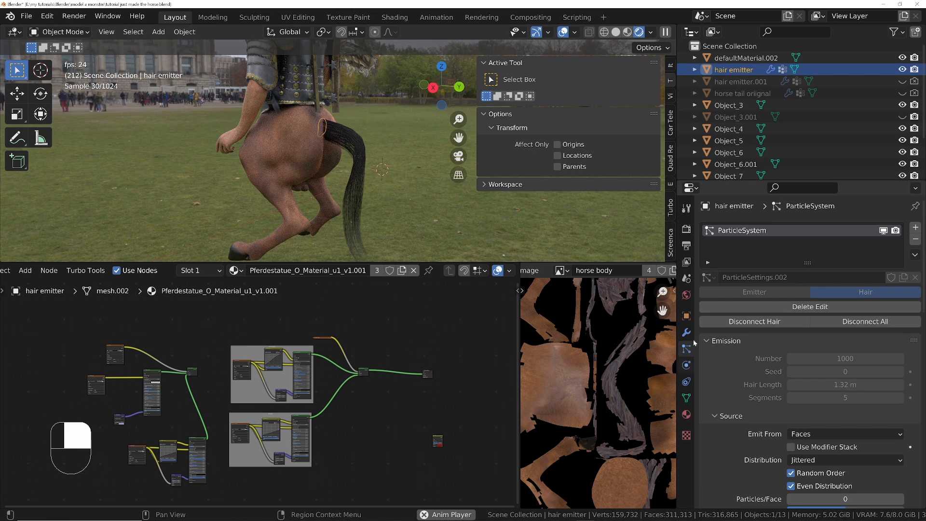
click(688, 414)
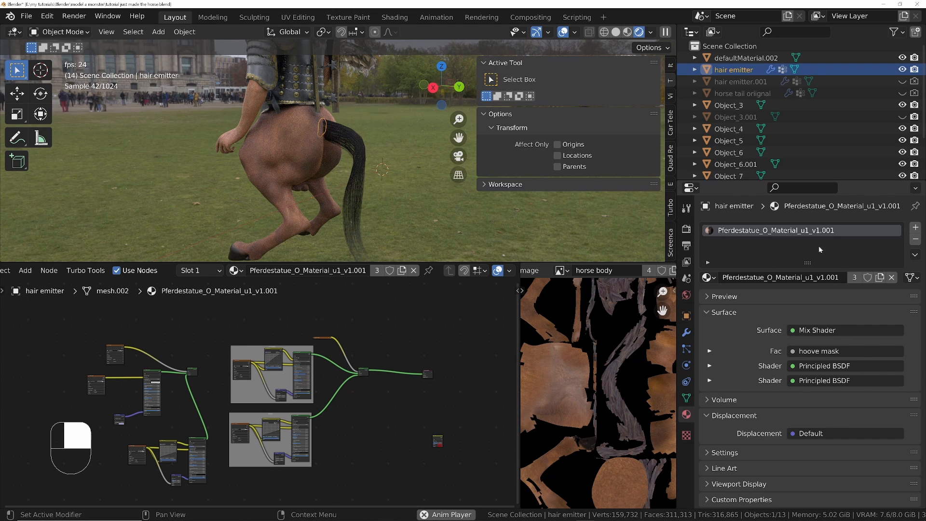
click(916, 241)
click(858, 274)
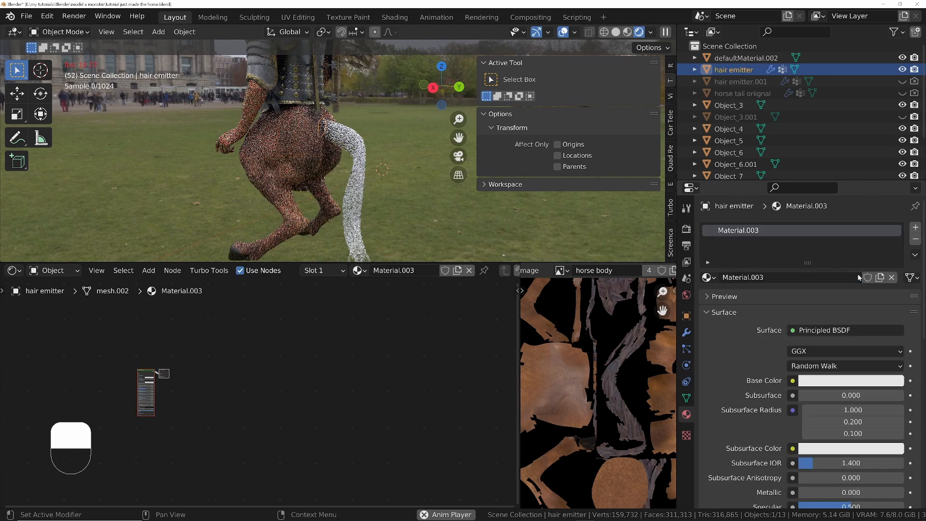
- Replace the new material's Principled BSDF with a Principled Hair BSDF linked to the Material Output's Surface input
middle_drag(170, 387, 229, 381)
ctrl+middle_drag(127, 394, 188, 287)
ctrl+middle_drag(256, 357, 315, 354)
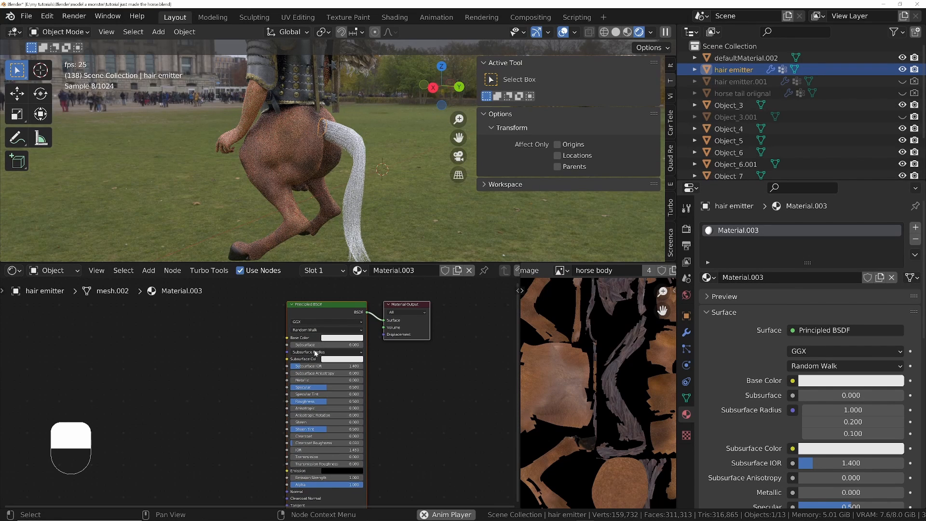
click(317, 319)
key(x)
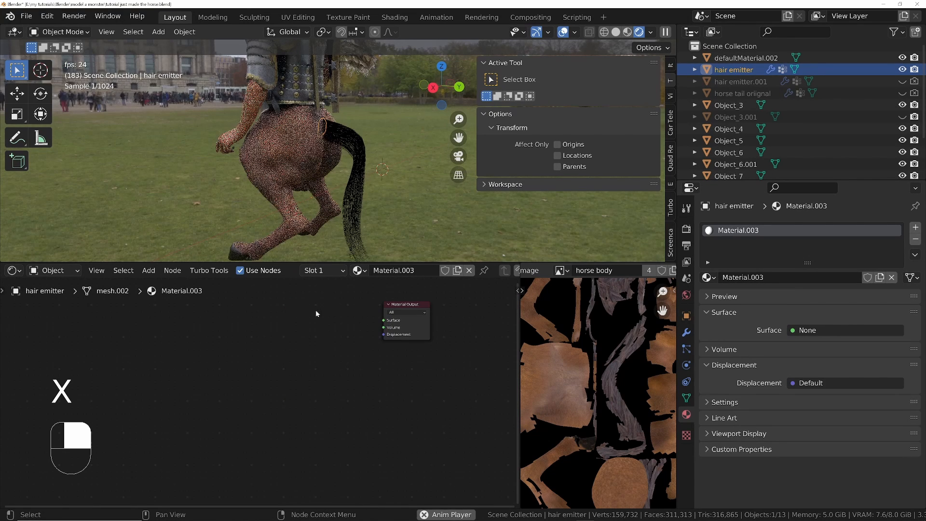
key(shift+a)
text(hair)
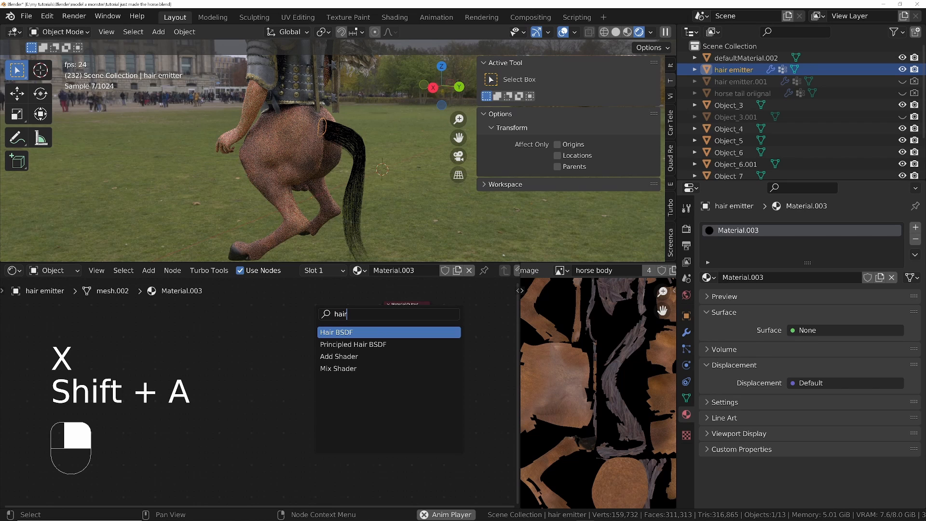
click(352, 344)
click(295, 326)
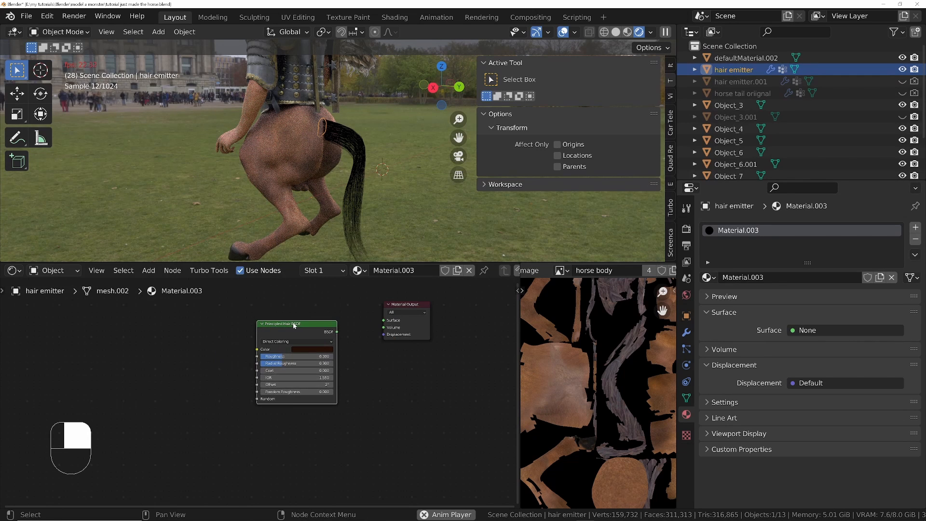
drag(337, 331, 383, 319)
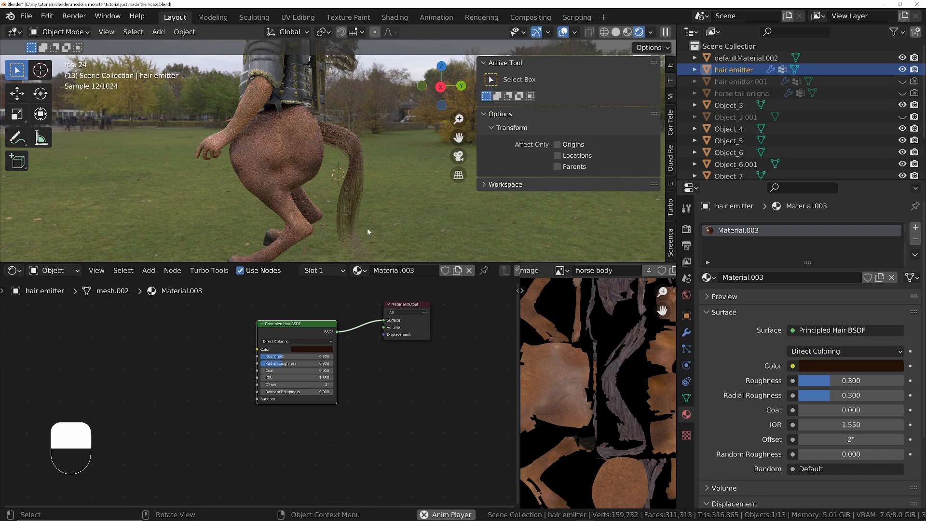
- Return to material preview and smooth the tail strands with 9 render path steps and 7 viewport strand steps
click(627, 32)
key(shift+Left)
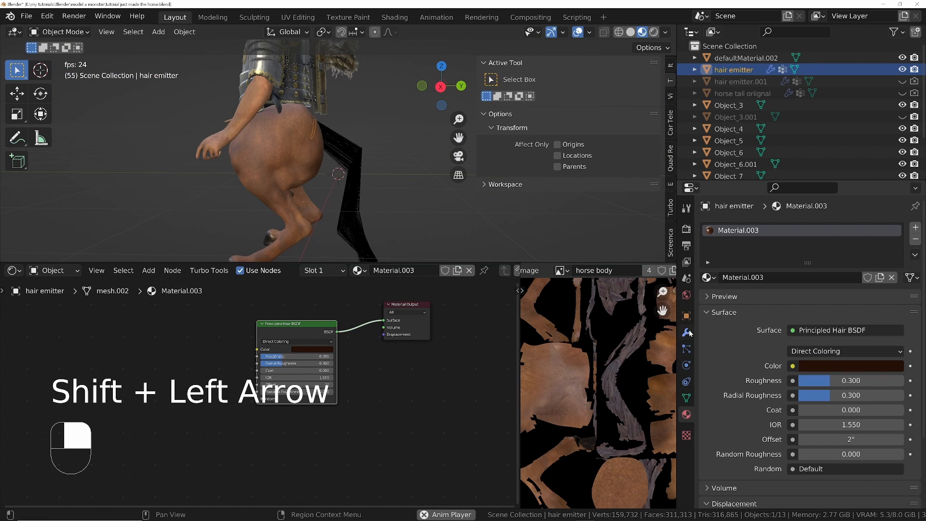
click(686, 351)
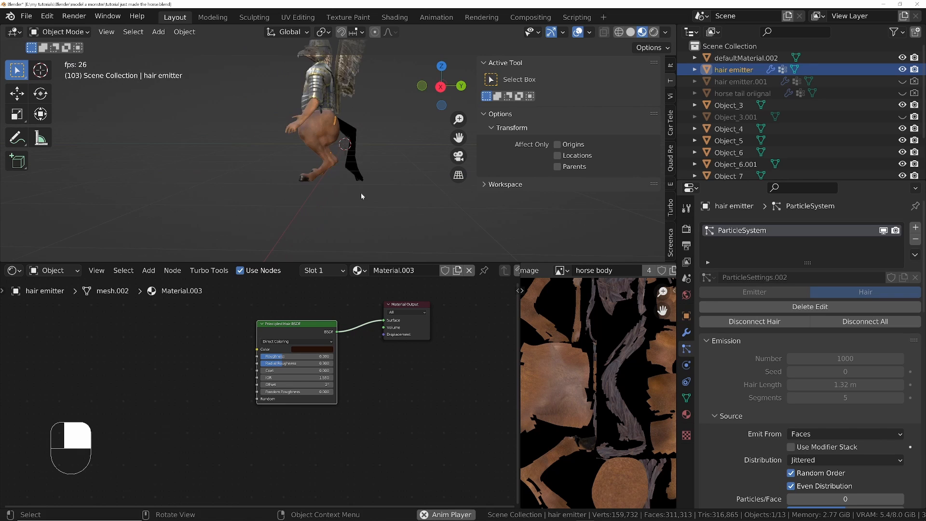
ctrl+middle_drag(348, 192, 323, 143)
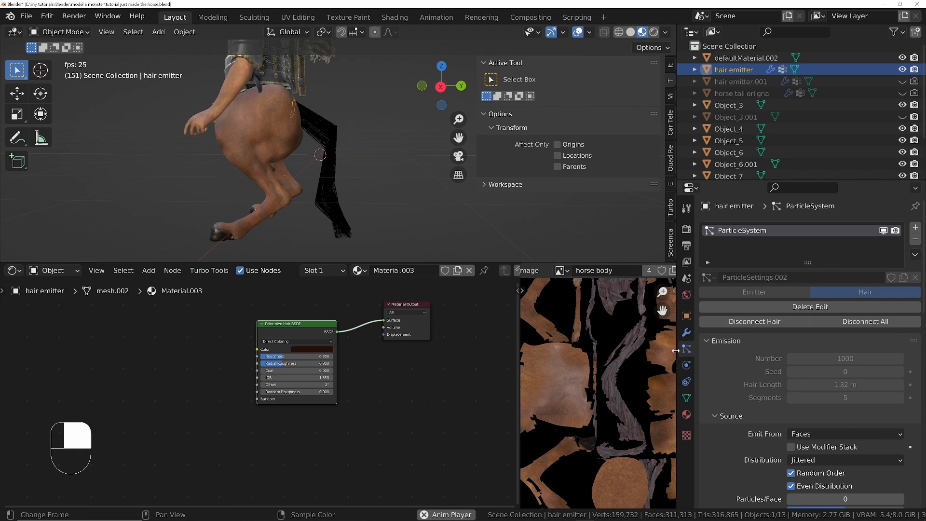
scroll(724, 439, down, 15)
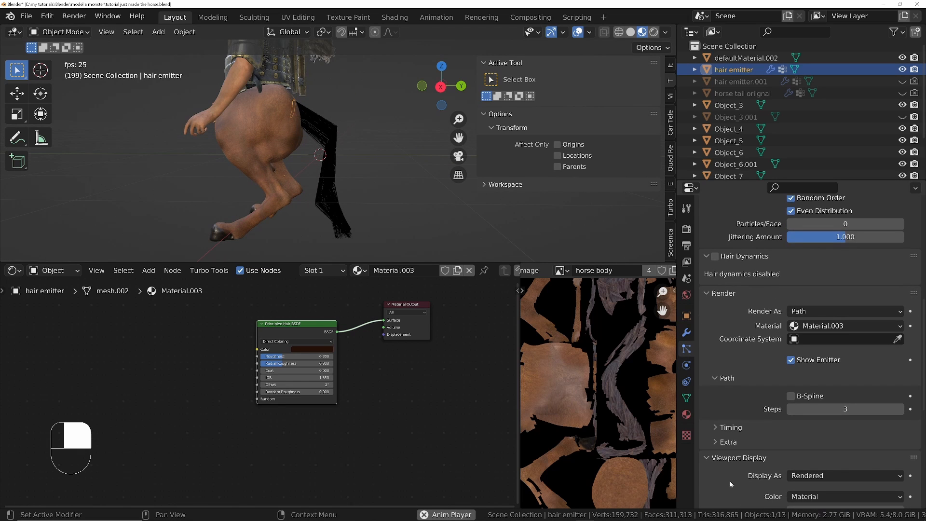
scroll(789, 365, down, 3)
drag(825, 411, 867, 414)
scroll(771, 342, up, 6)
scroll(771, 407, down, 12)
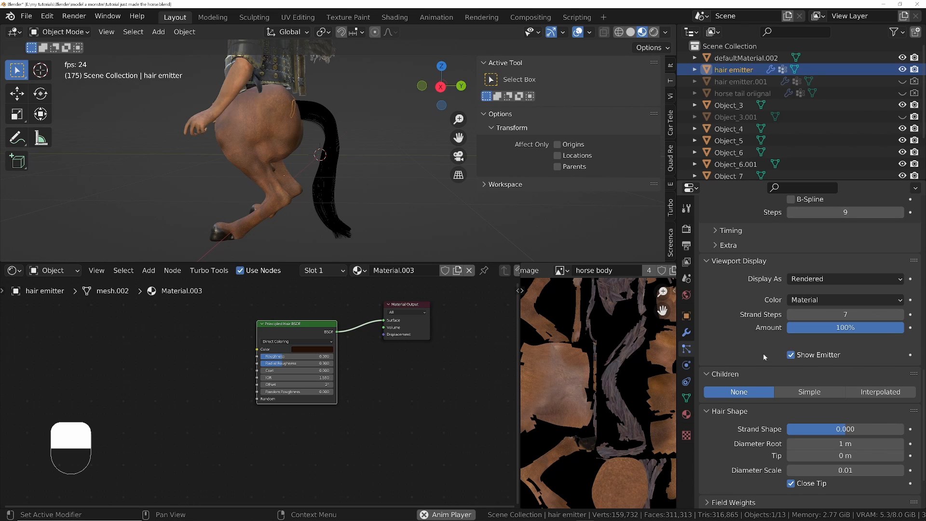
- Give the tail hair interpolated children with both the display amount and render amount set to 20
click(891, 394)
double_click(844, 406)
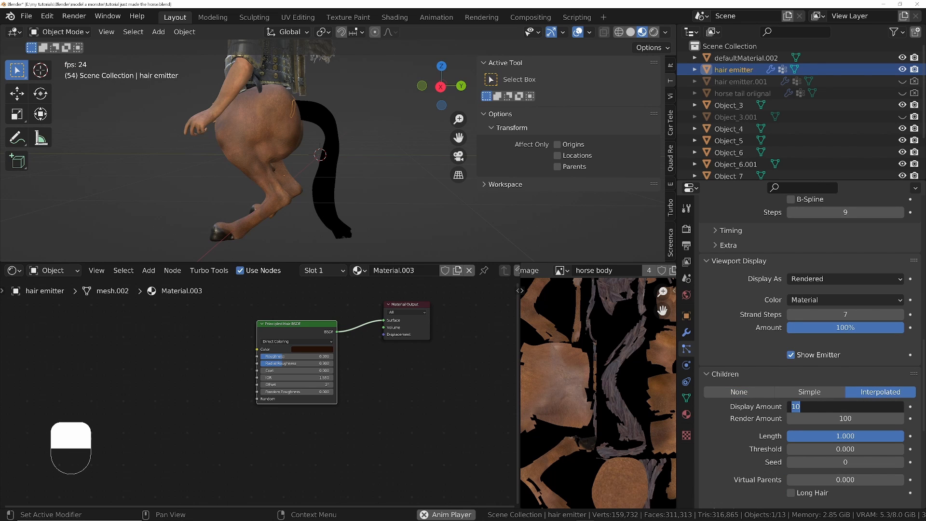
text(20)
key(Tab)
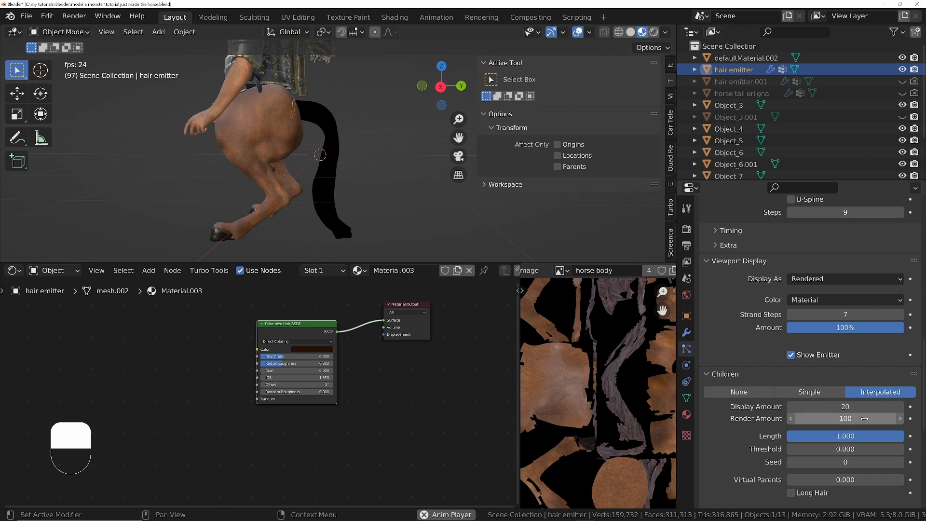
text(20)
key(Return)
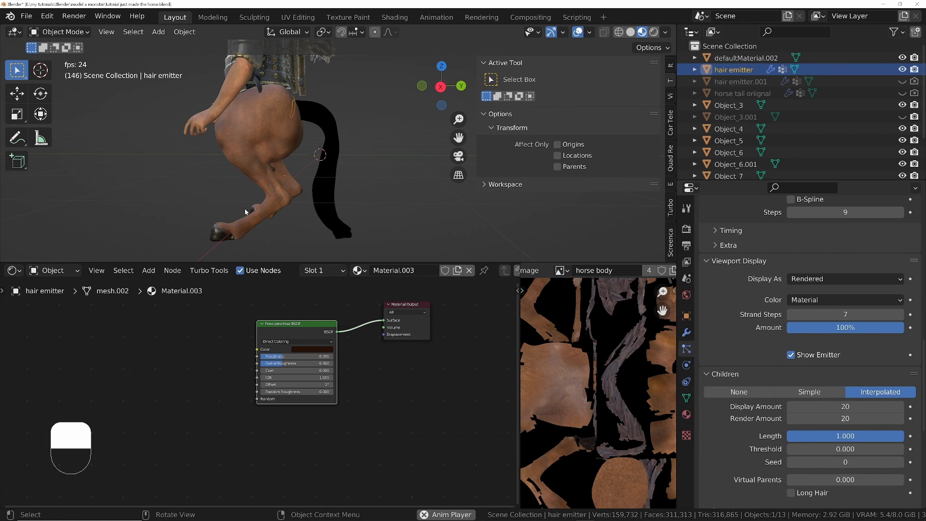
mouse_move(244, 208)
middle_down()
mouse_move(361, 204)
mouse_move(383, 192)
mouse_move(328, 146)
mouse_move(317, 180)
mouse_move(340, 110)
mouse_move(350, 149)
mouse_move(379, 168)
middle_up()
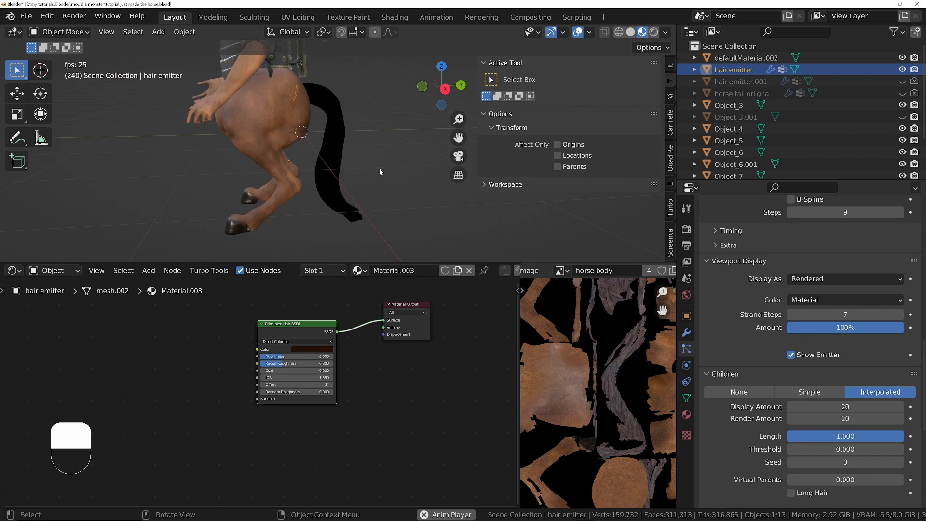
- Switch to solid shading and set the child hairs' uniform roughness to 0.523
click(630, 32)
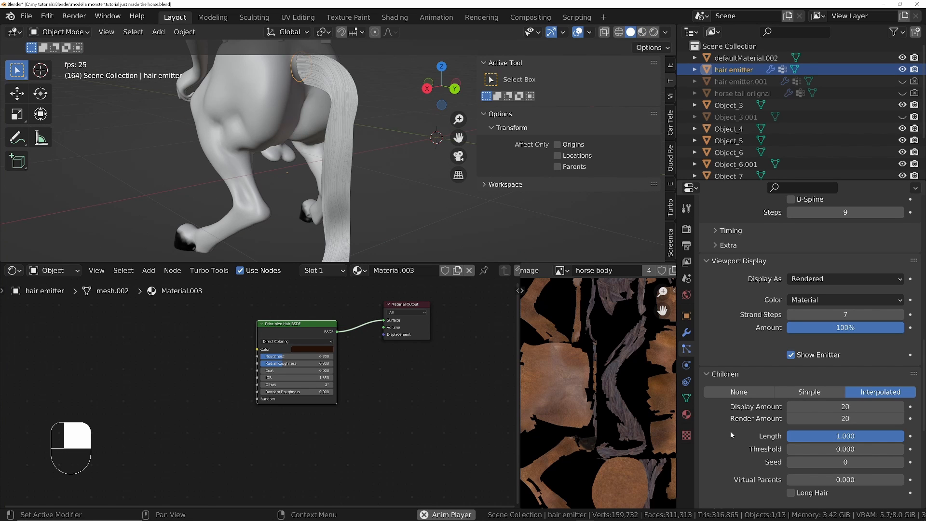
scroll(767, 366, down, 8)
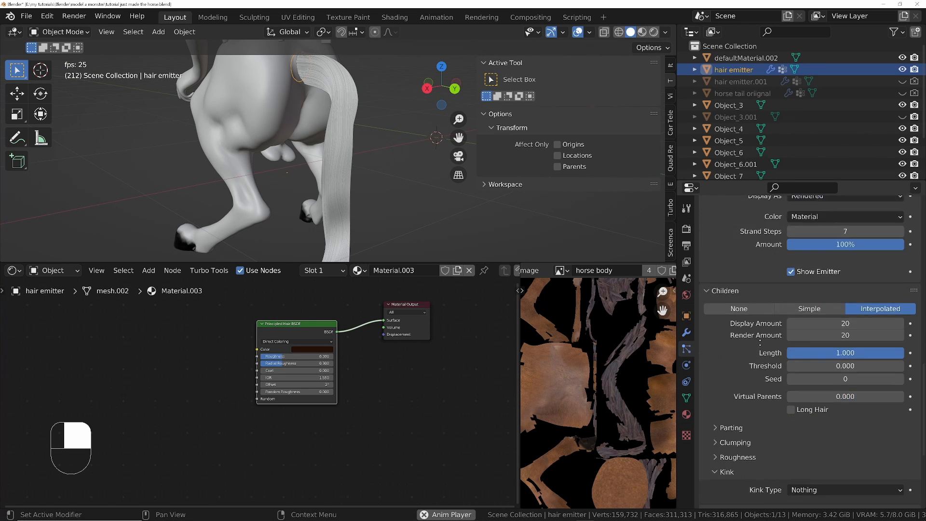
middle_drag(332, 138, 375, 141)
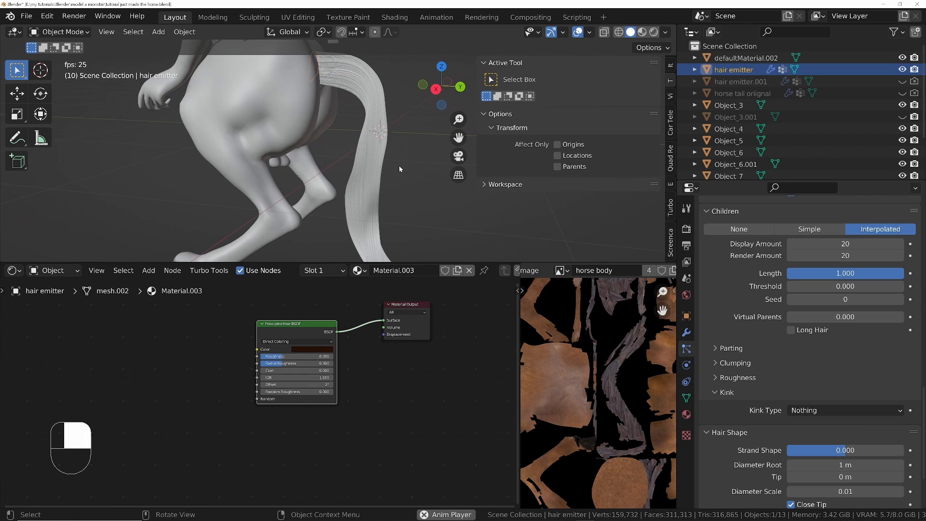
click(737, 377)
scroll(820, 371, down, 3)
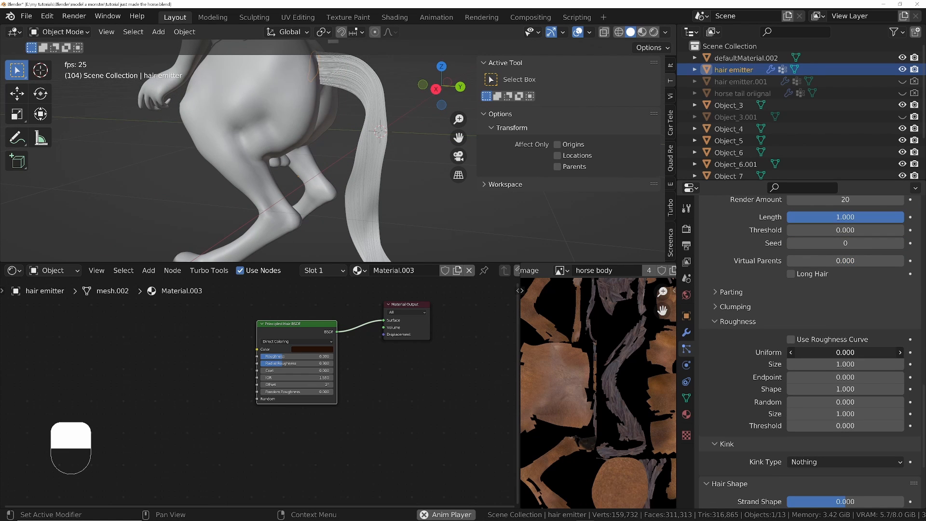
mouse_move(845, 352)
mouse_down()
mouse_move(897, 352)
mouse_move(841, 352)
mouse_up()
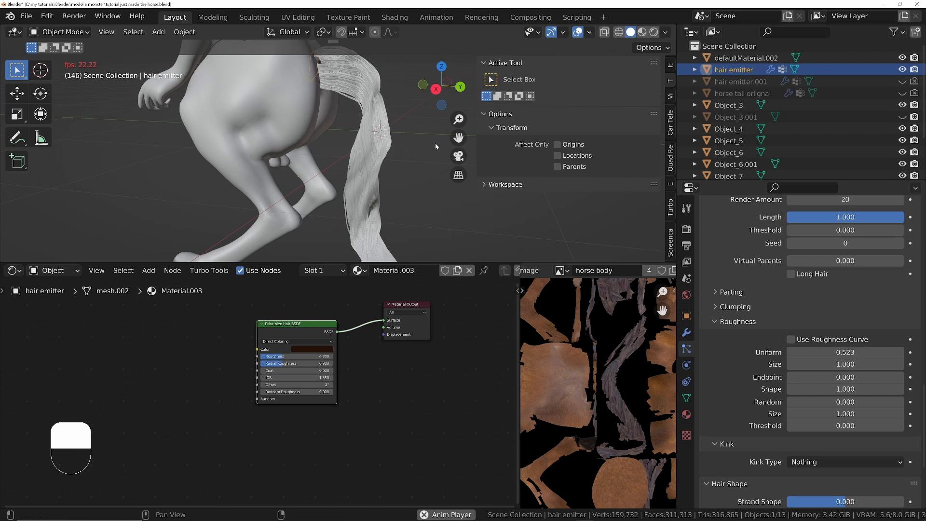
- Set the child hairs' uniform roughness size to 0.295 and the uniform roughness to 0.1
ctrl+middle_drag(381, 135, 357, 193)
middle_drag(357, 193, 378, 159)
middle_drag(380, 160, 290, 146)
ctrl+middle_drag(290, 146, 302, 205)
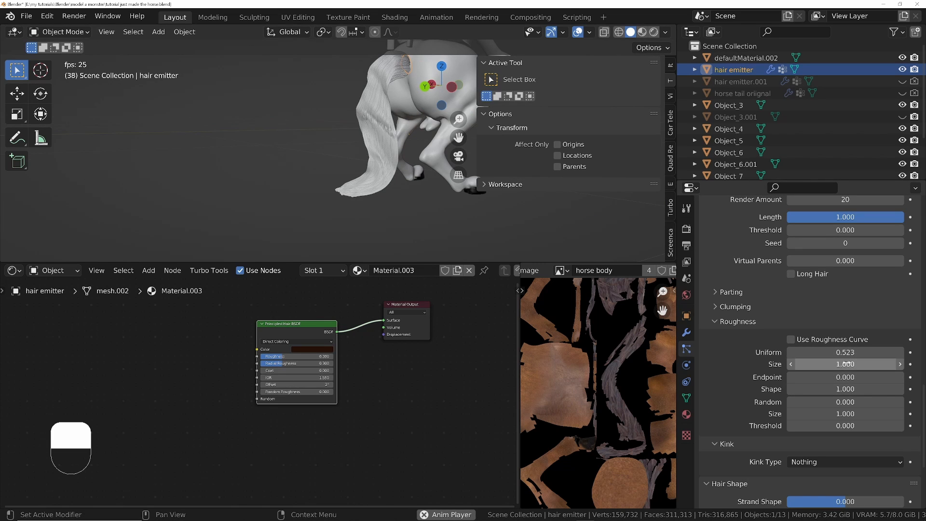
drag(842, 365, 738, 365)
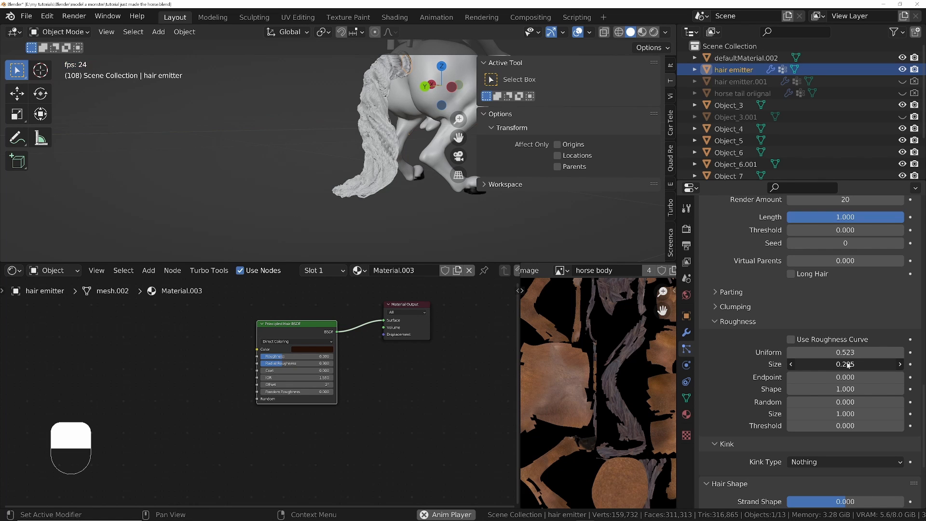
key(KP_Enter)
key(KP_Enter)
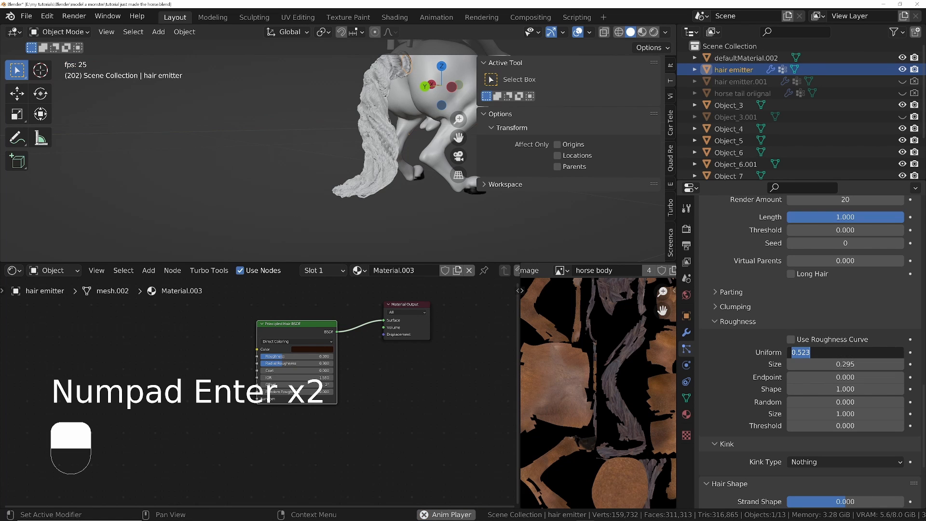
key(BackSpace)
text(.1)
key(KP_Enter)
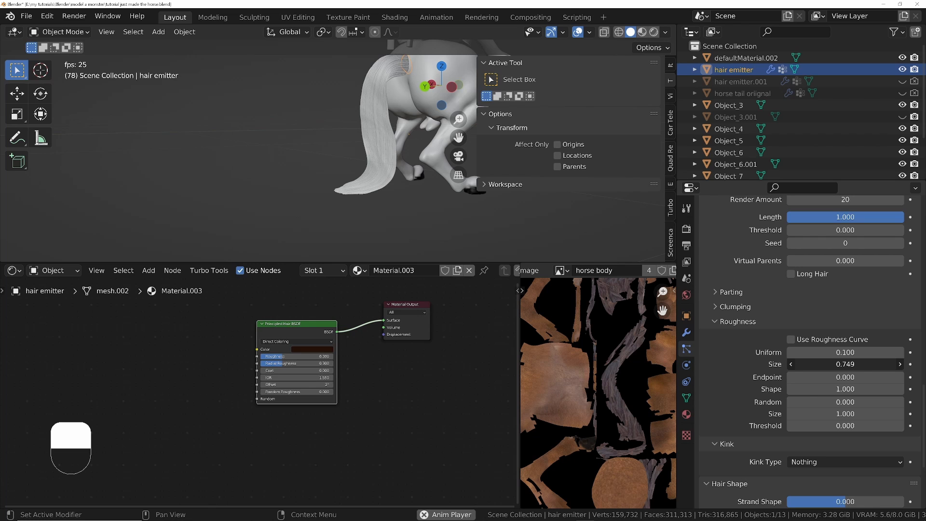
- Adjust the child hairs to uniform roughness 0.464, size 1.281 and random roughness 0.545
mouse_move(844, 364)
mouse_down()
mouse_move(888, 364)
mouse_move(847, 353)
mouse_up()
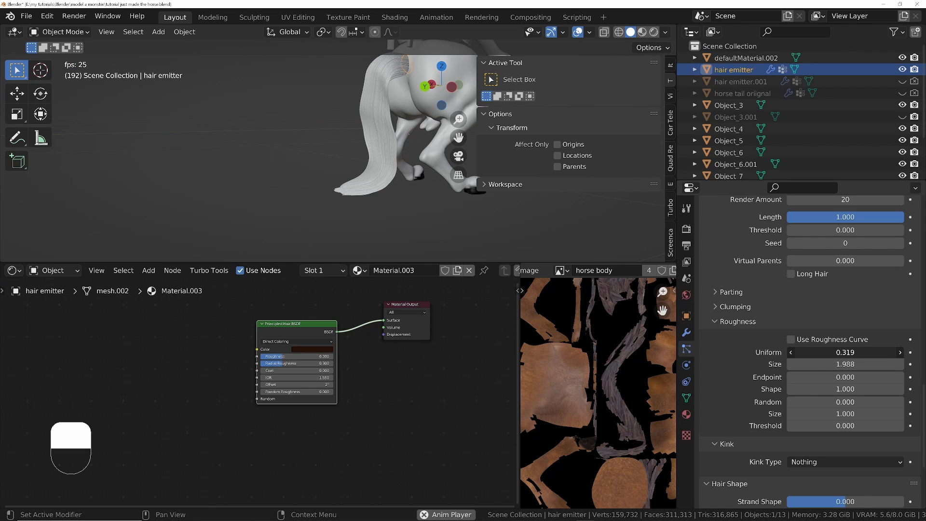
drag(847, 353, 816, 365)
drag(830, 402, 851, 402)
middle_drag(441, 187, 587, 198)
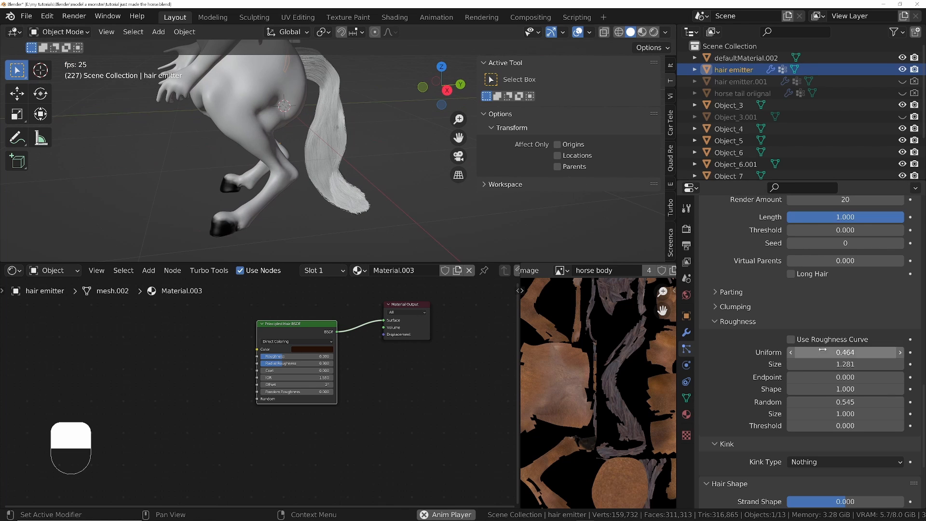
- Set the child hairs' uniform roughness to 0.1 and random roughness to 0.833
drag(822, 352, 791, 352)
drag(823, 402, 836, 402)
middle_drag(377, 171, 392, 152)
ctrl+middle_drag(320, 136, 321, 197)
shift+middle_drag(321, 197, 314, 192)
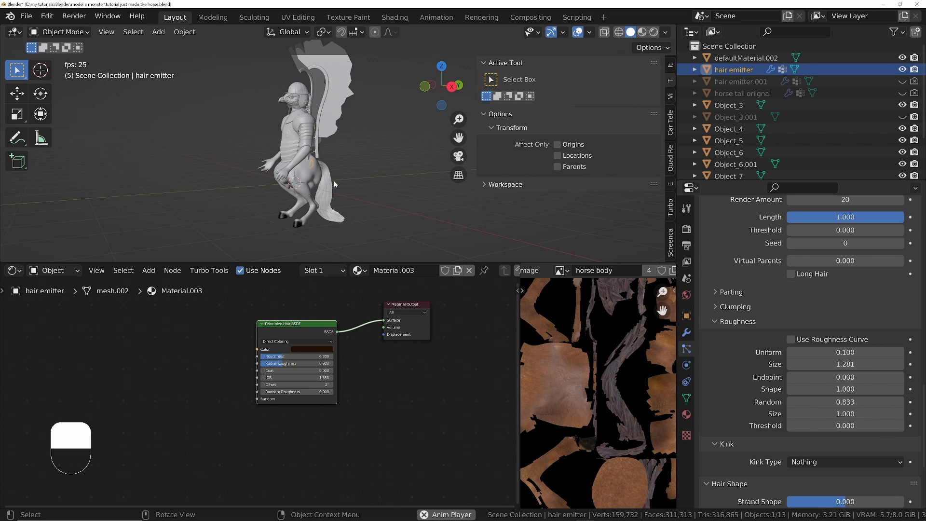
- Edit the horse body mesh and select two vertices at the bottom of the bulge between the hind legs
key(KP_5)
key(KP_5)
ctrl+middle_drag(335, 189, 376, 162)
middle_drag(414, 166, 120, 169)
middle_drag(121, 169, 313, 142)
click(351, 187)
key(Tab)
click(312, 150)
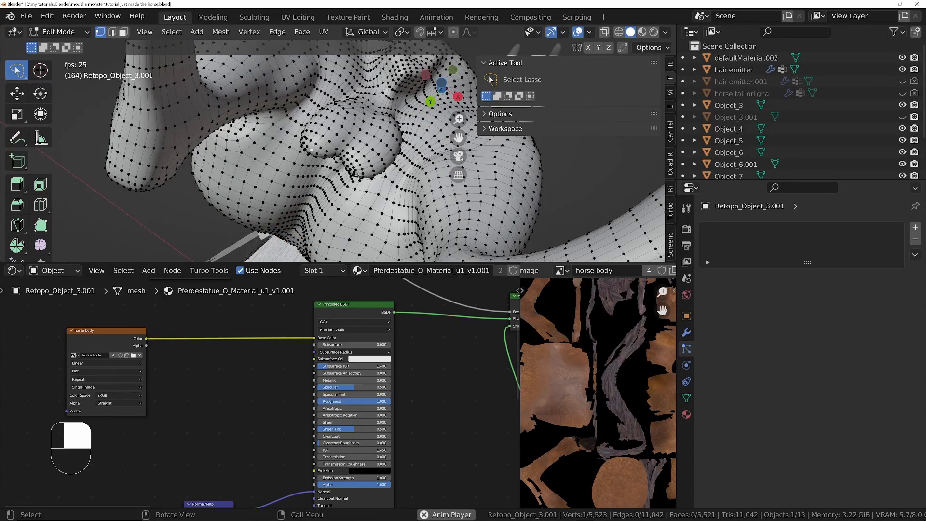
shift+click(358, 175)
middle_drag(357, 174, 426, 159)
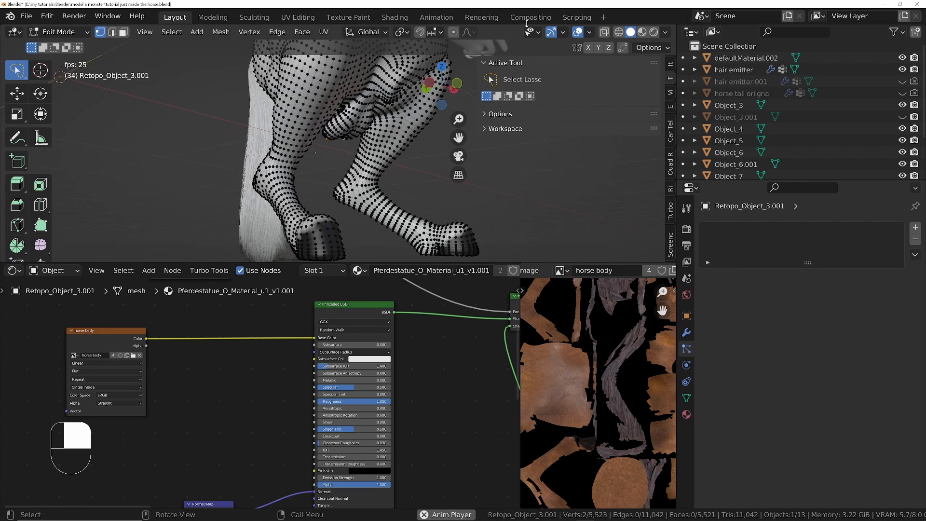
- Stop playback, enable Connected Only proportional editing, and move the selected vertices about 0.15 m along X with a proportional size of about 0.29 m
key(space)
click(453, 32)
click(467, 32)
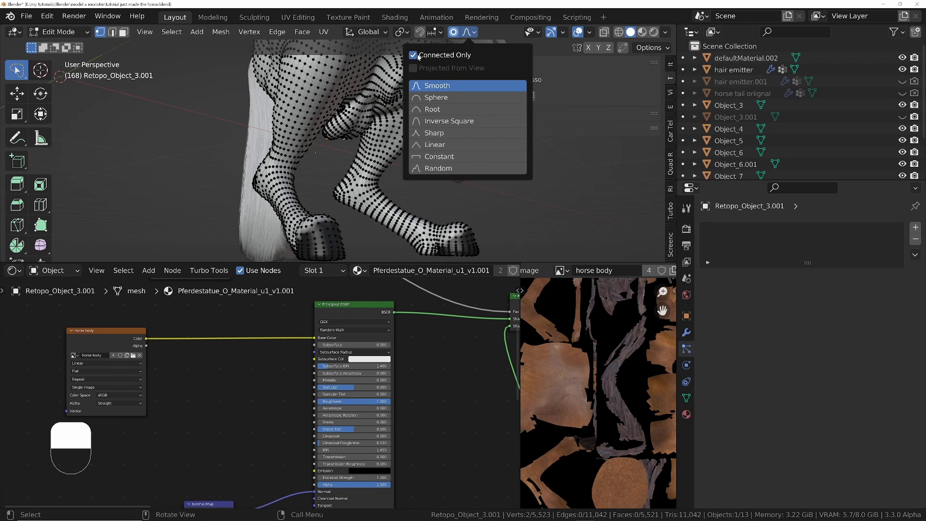
scroll(339, 135, up, 3)
middle_drag(339, 135, 359, 154)
key(g)
key(x)
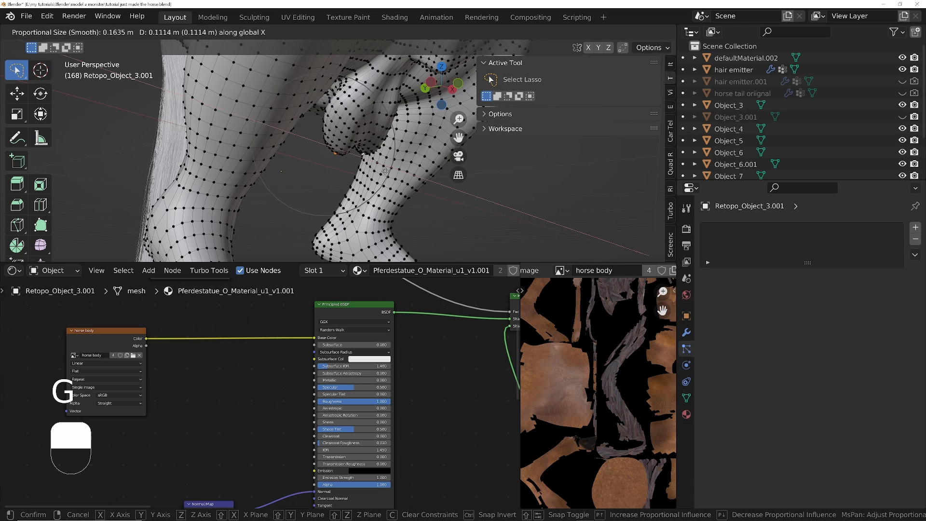
scroll(384, 171, down, 6)
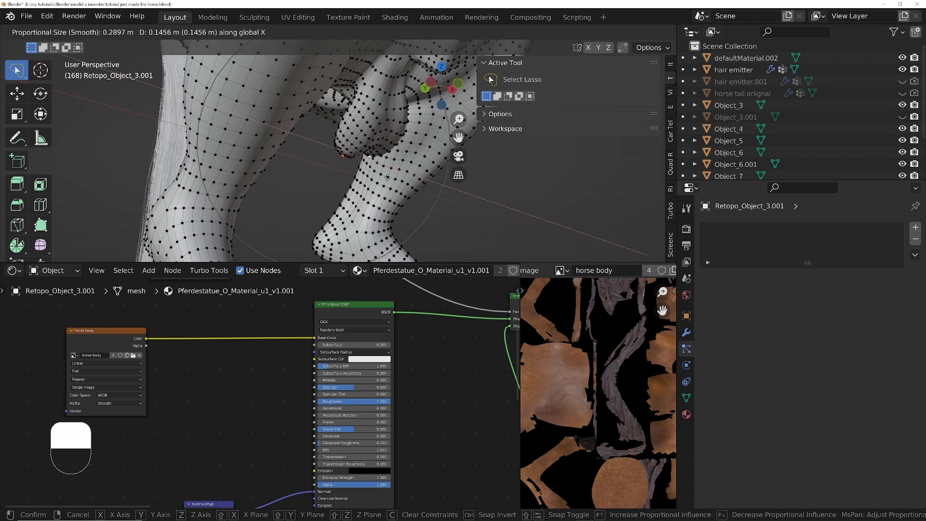
click(384, 181)
- Move the same vertices about -0.128 m along Y with a proportional size of 0.29 m
middle_drag(385, 181, 306, 158)
key(g)
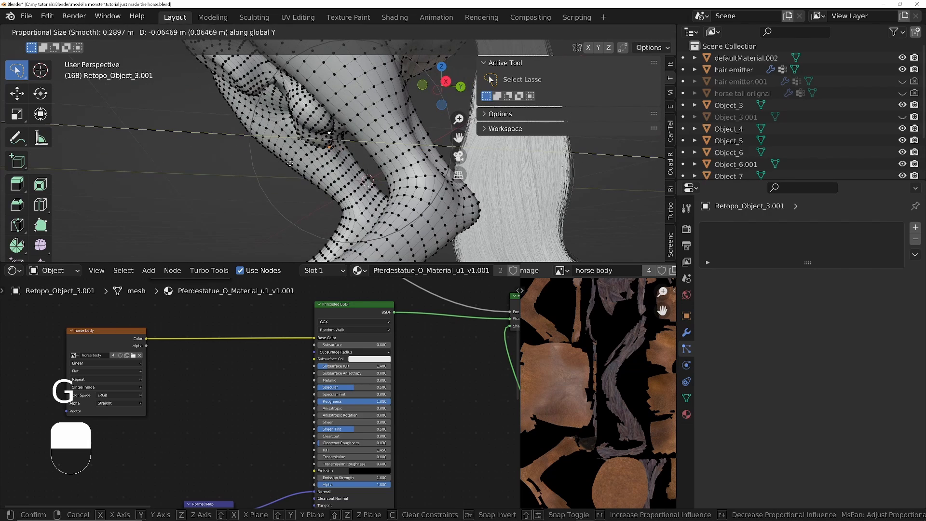
scroll(288, 164, down, 1)
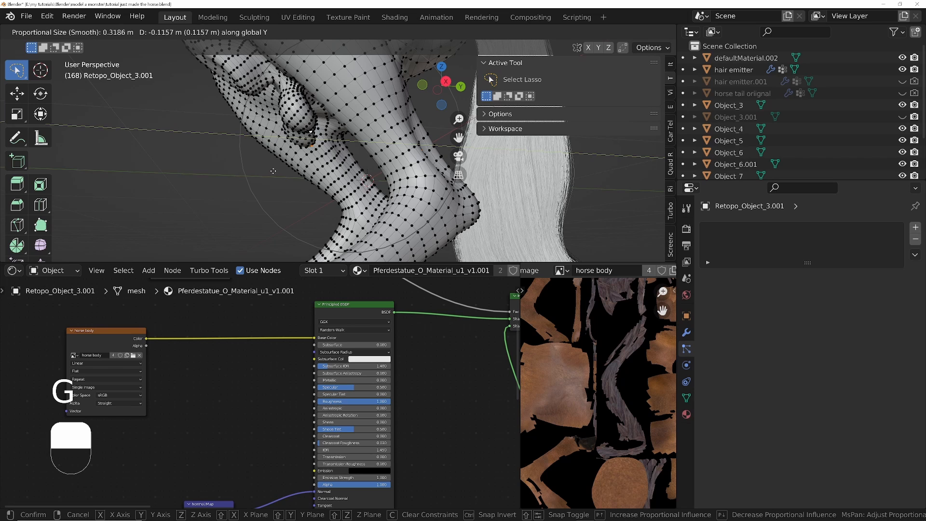
scroll(269, 173, up, 1)
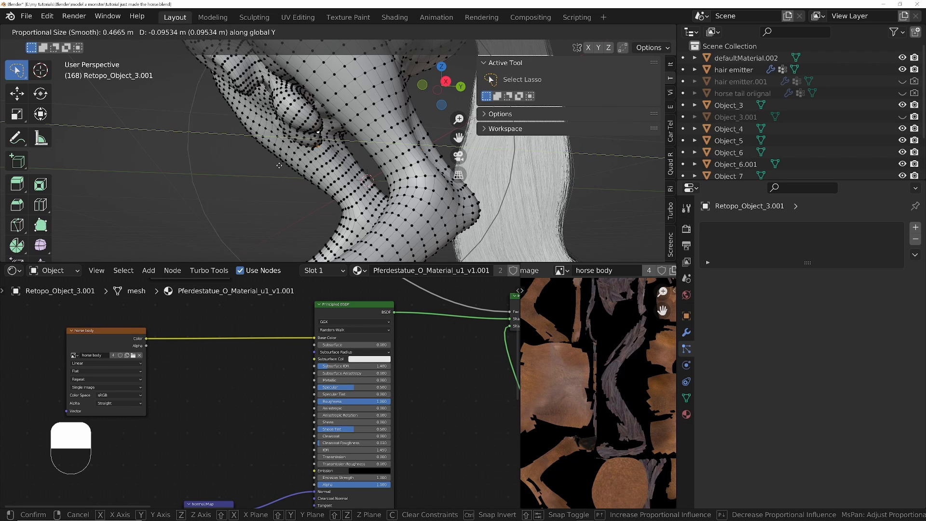
scroll(270, 176, up, 2)
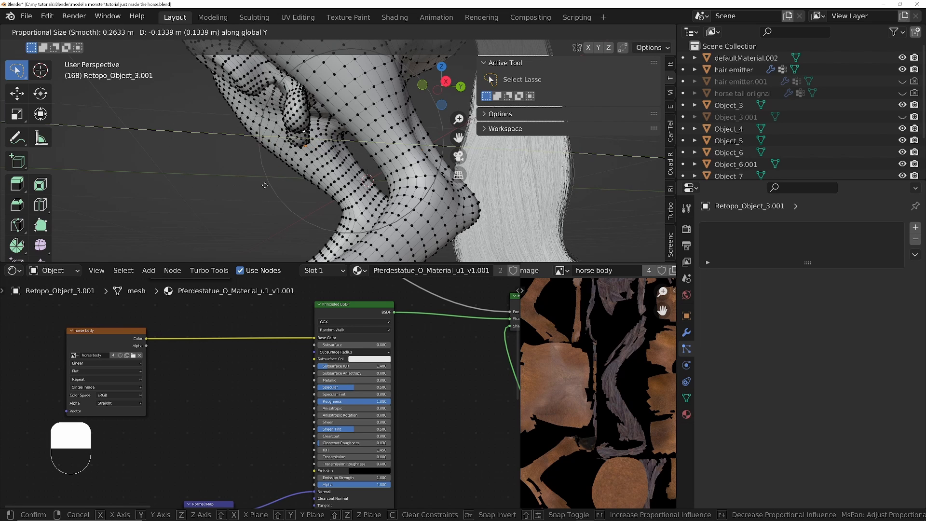
scroll(251, 194, down, 2)
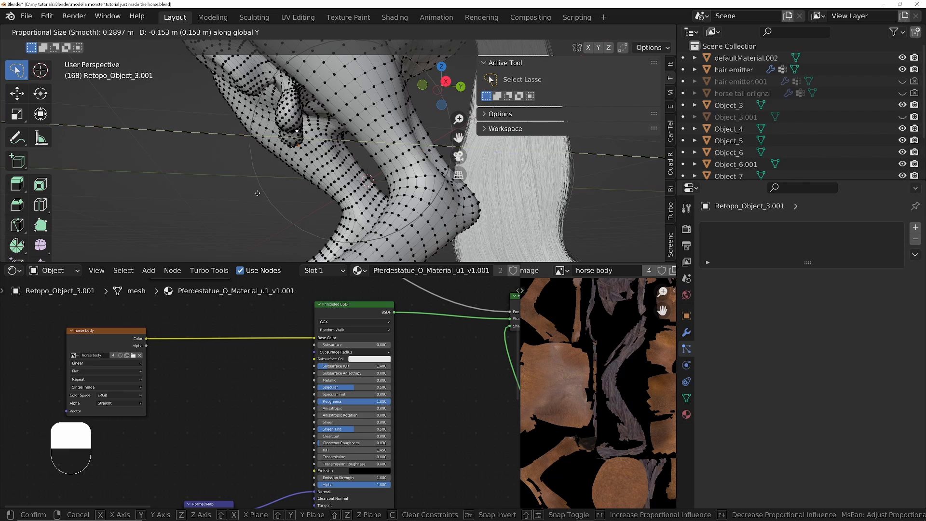
click(271, 189)
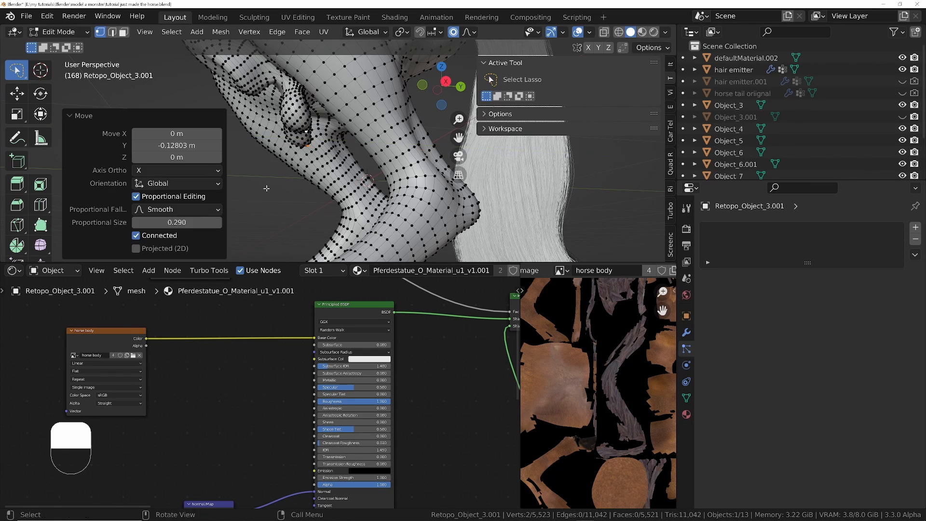
- Check the reshaped area from the front and return the horse body to Object Mode
middle_drag(271, 188, 305, 167)
shift+middle_drag(304, 166, 139, 143)
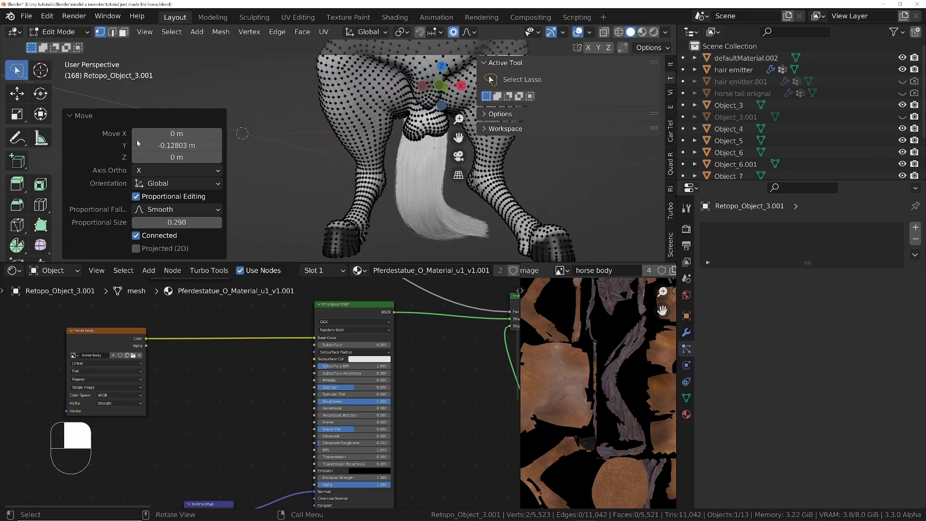
ctrl+middle_drag(348, 121, 350, 141)
mouse_move(349, 141)
shift+middle_down()
mouse_move(341, 157)
mouse_move(301, 148)
mouse_move(429, 146)
mouse_move(348, 151)
shift+middle_up()
key(Tab)
ctrl+middle_drag(348, 150, 348, 169)
shift+middle_drag(348, 169, 250, 186)
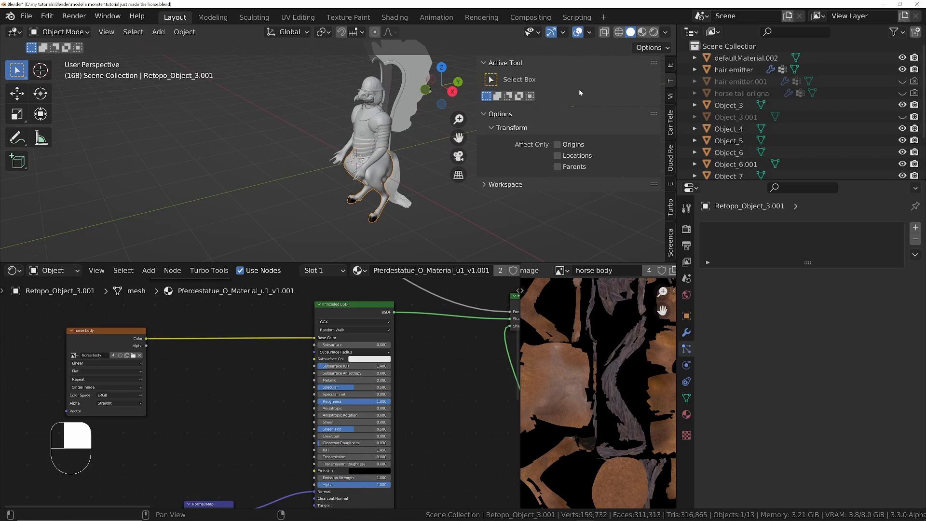
- Preview the whole creature in rendered shading in a maximized viewport with overlays hidden
click(655, 32)
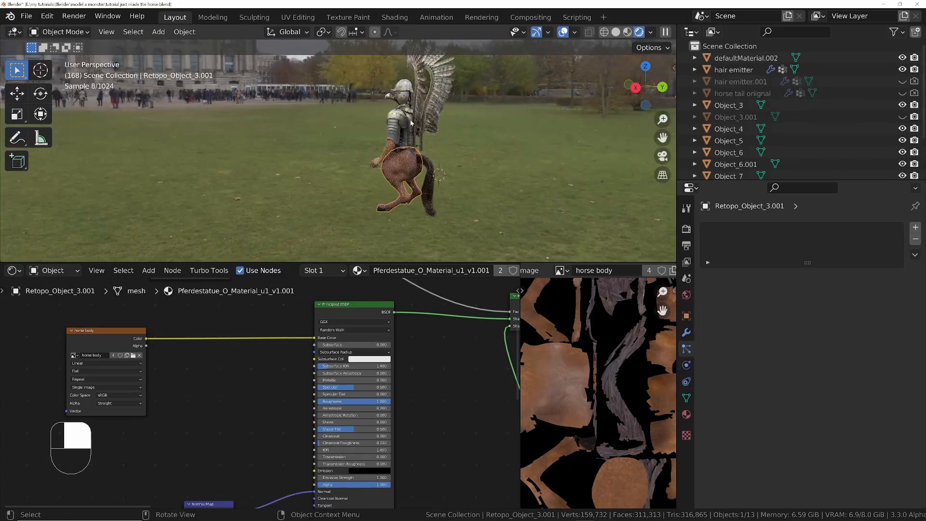
middle_drag(434, 169, 511, 172)
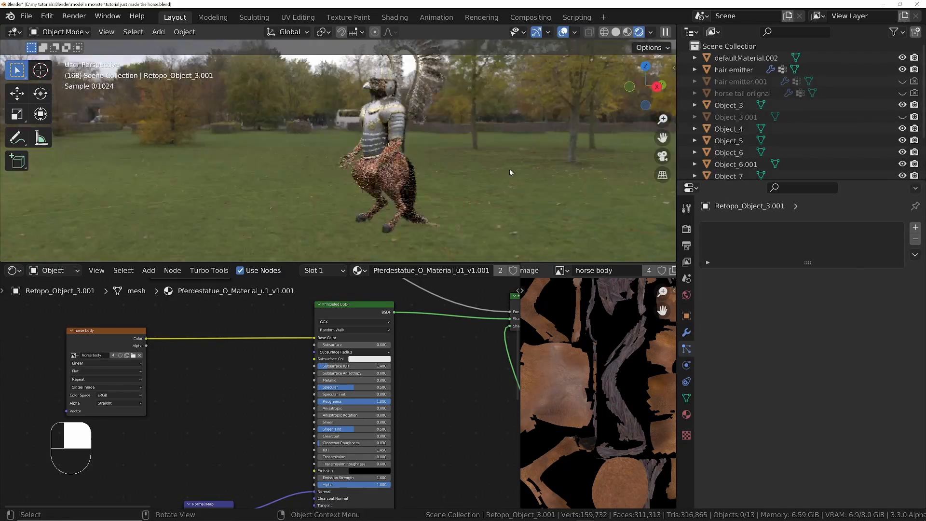
key(ctrl+space)
ctrl+middle_drag(560, 279, 561, 242)
mouse_move(561, 242)
middle_down()
mouse_move(662, 240)
mouse_move(511, 272)
mouse_move(569, 270)
middle_up()
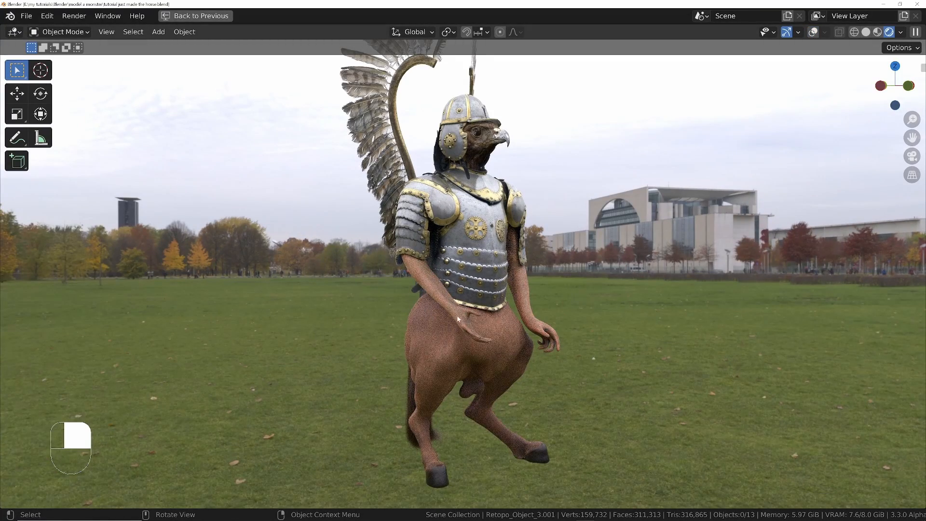
middle_drag(458, 318, 509, 303)
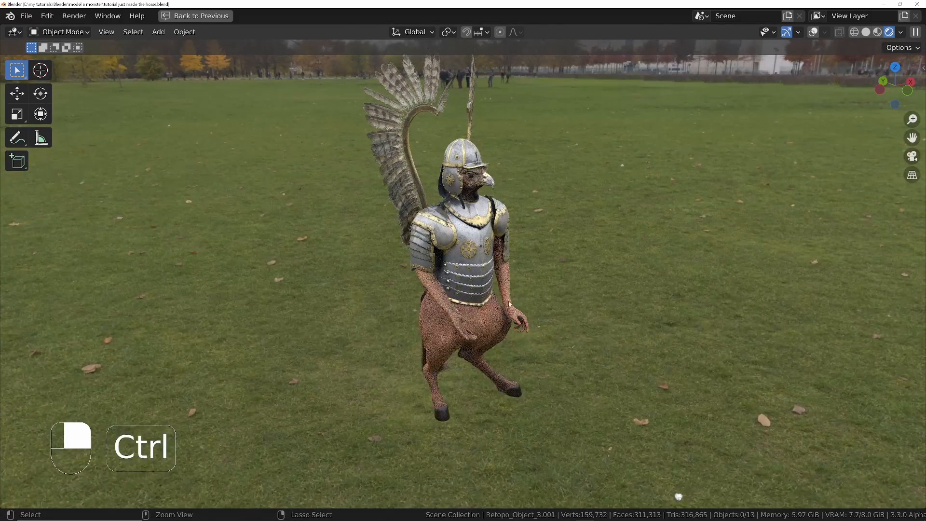
key(ctrl+space)
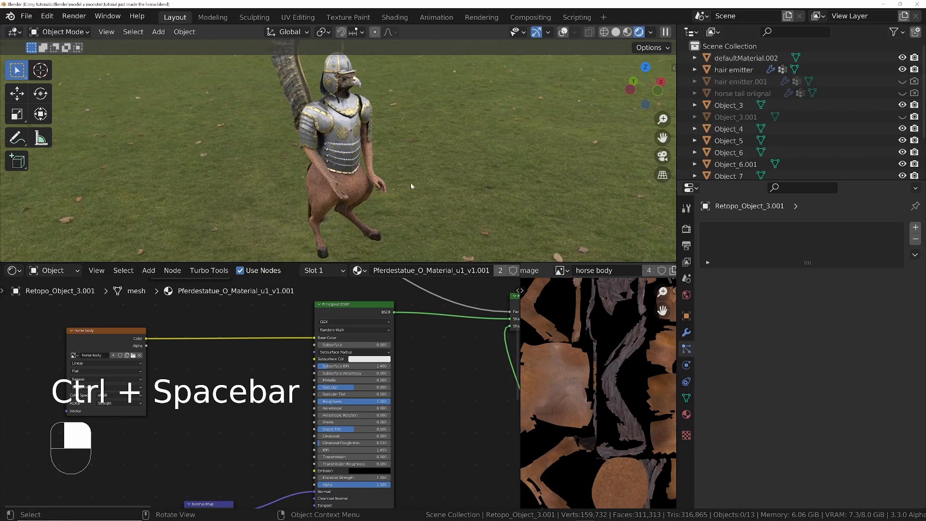
- Return the viewport to material preview and show the overlays again
ctrl+middle_drag(411, 186, 565, 58)
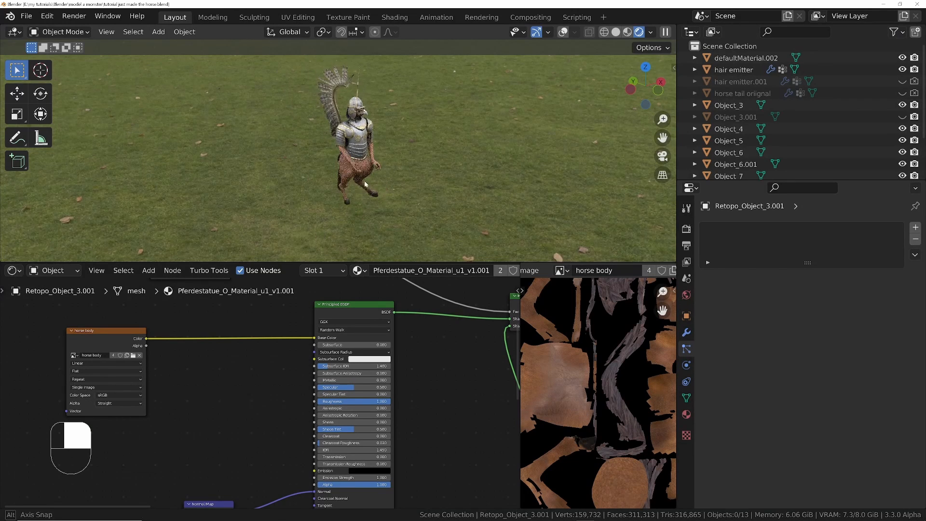
click(627, 33)
click(577, 32)
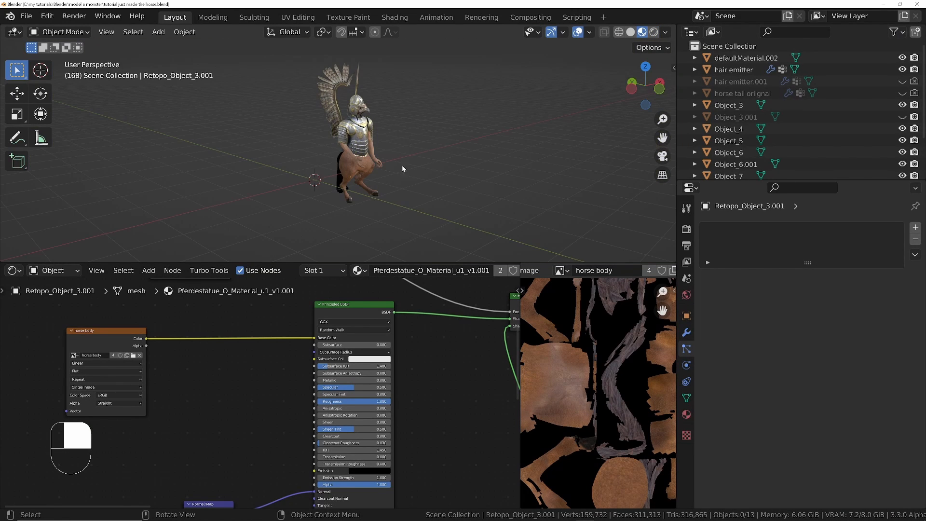
- Place the 3D cursor on the underside of the creature's hoof and add a plane mesh there
middle_drag(290, 202, 336, 166)
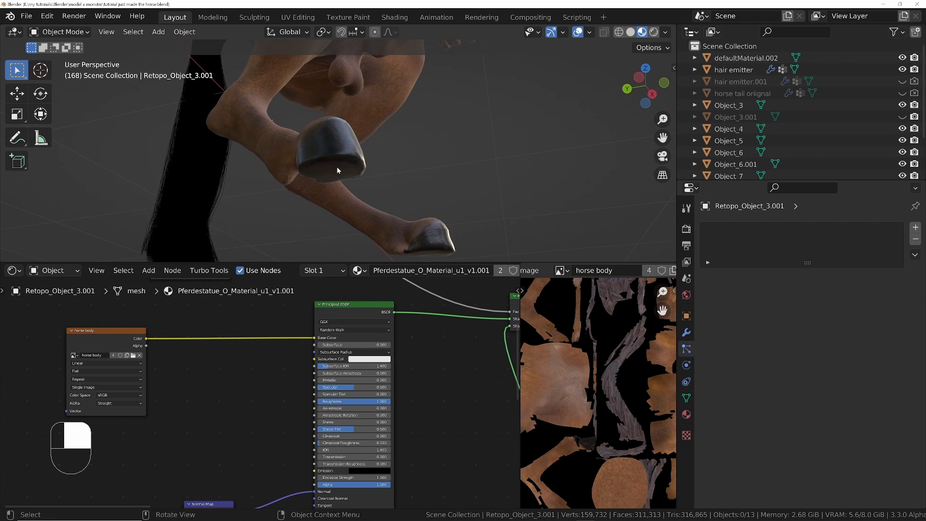
shift+right_click(333, 169)
ctrl+middle_drag(333, 171, 341, 211)
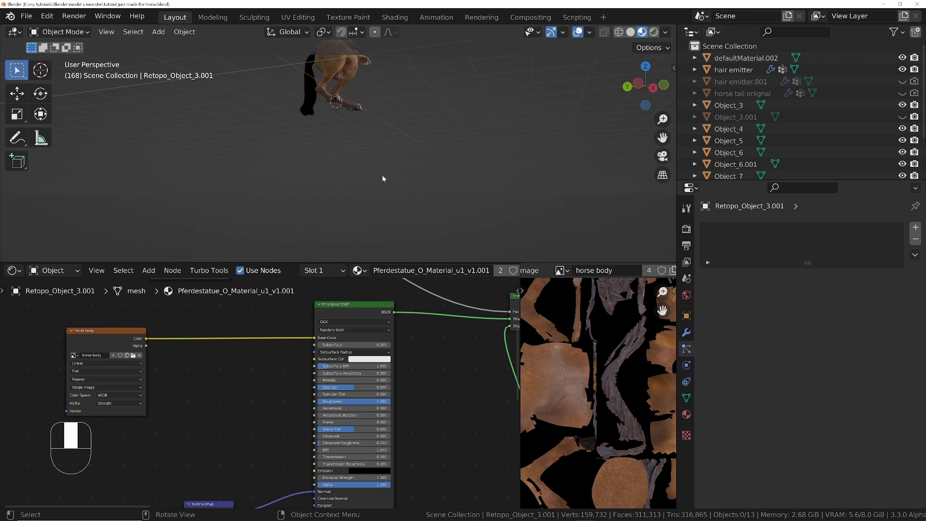
key(shift+a)
mouse_move(382, 177)
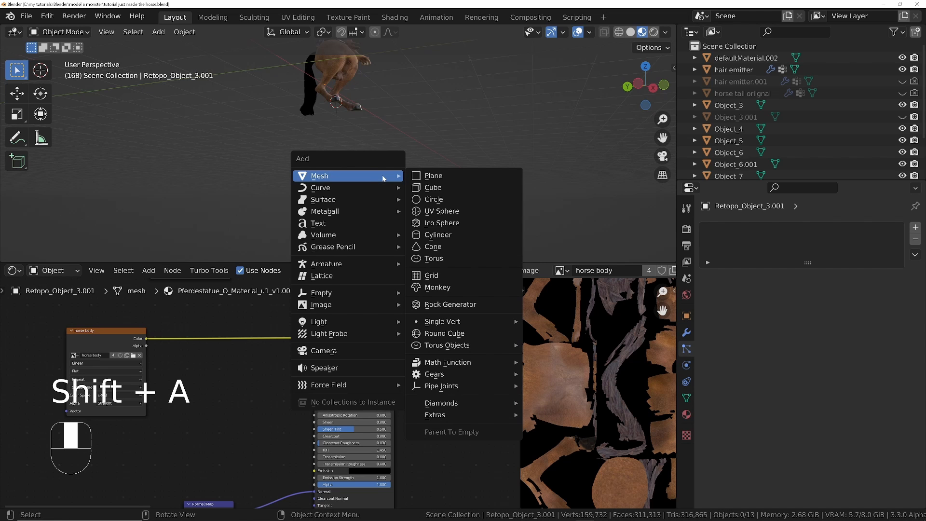
click(434, 176)
- Scale the plane by 3.216 and shift it along Y beneath the creature
middle_drag(333, 122, 257, 165)
key(s)
click(484, 173)
key(g)
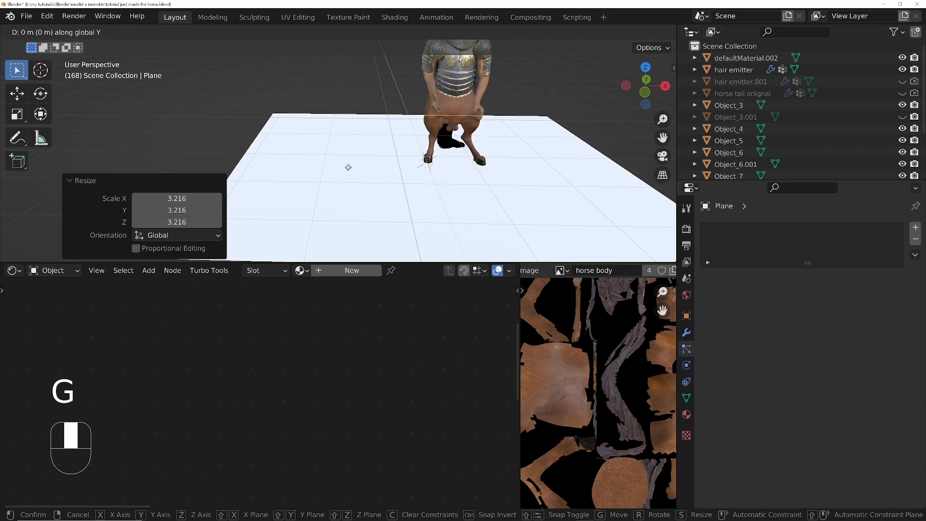
click(415, 170)
- Enlarge the ground plane by another 2.090 and apply its scale
middle_drag(415, 170, 462, 159)
scroll(463, 159, down, 5)
mouse_move(463, 159)
middle_down()
mouse_move(483, 150)
mouse_move(475, 154)
middle_up()
key(s)
click(502, 172)
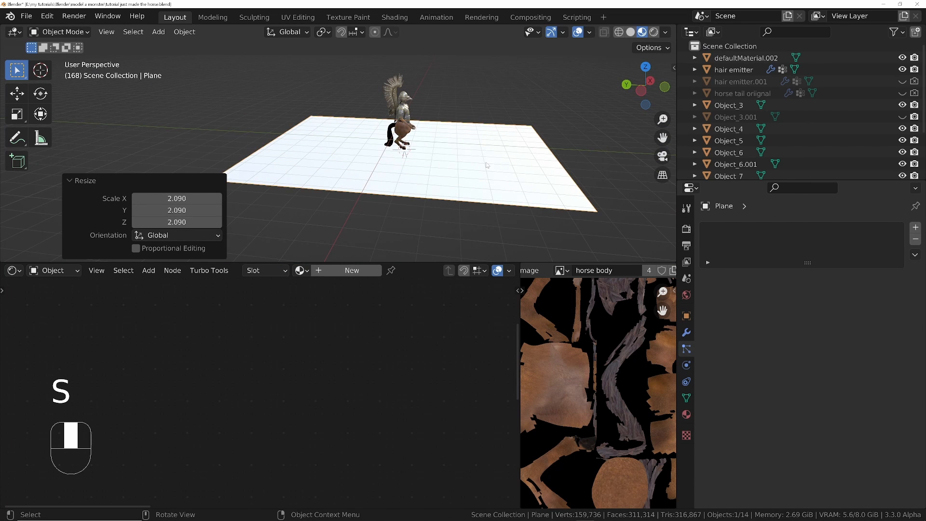
key(ctrl+a)
click(486, 162)
- In rendered shading, give the plane a new material with base color sampled from the background grass, specular 0 and roughness 1
middle_drag(486, 162, 655, 39)
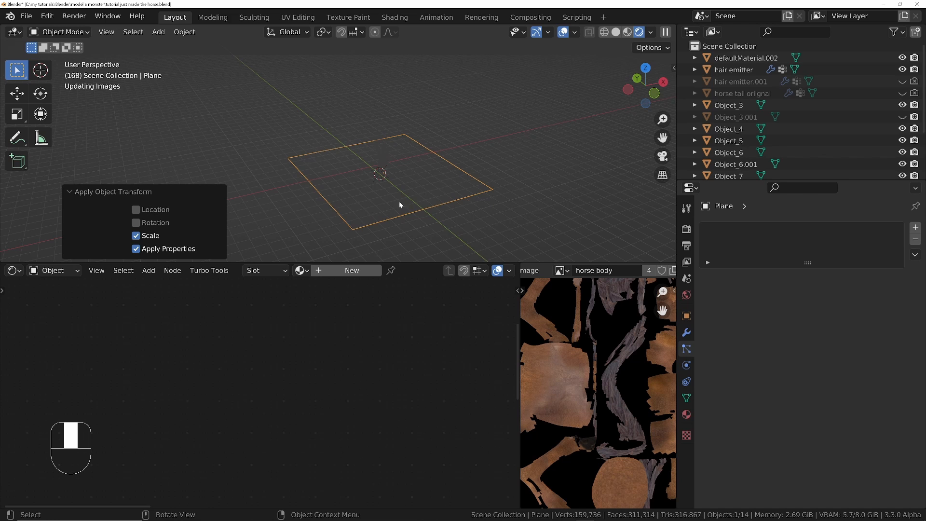
scroll(396, 190, up, 8)
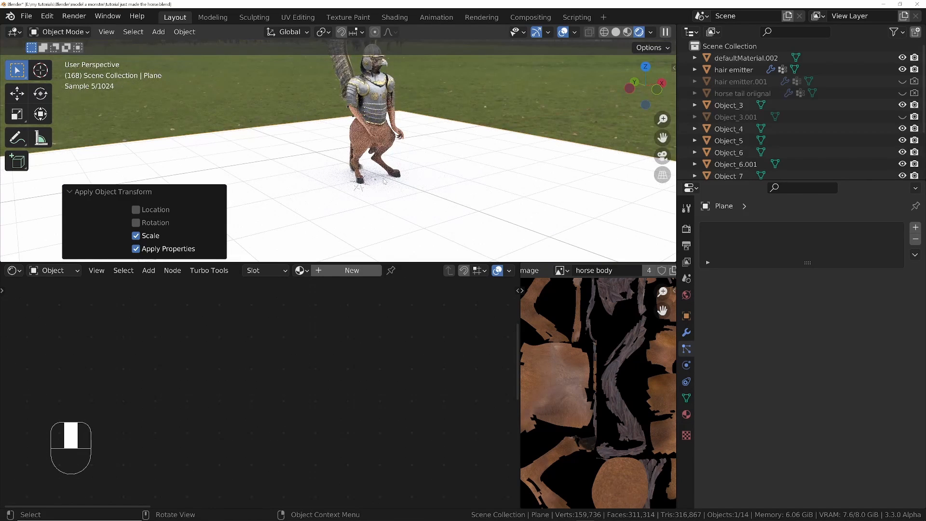
click(342, 272)
click(346, 337)
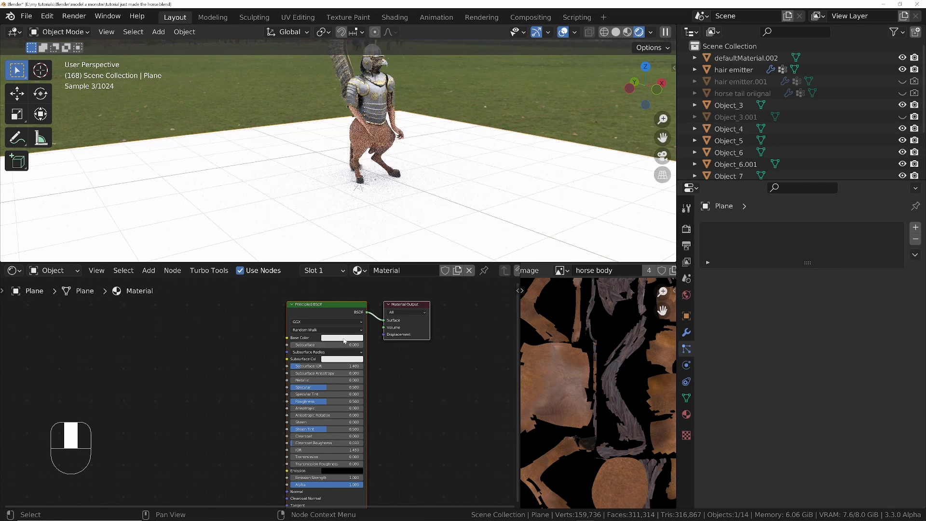
key(e)
click(534, 105)
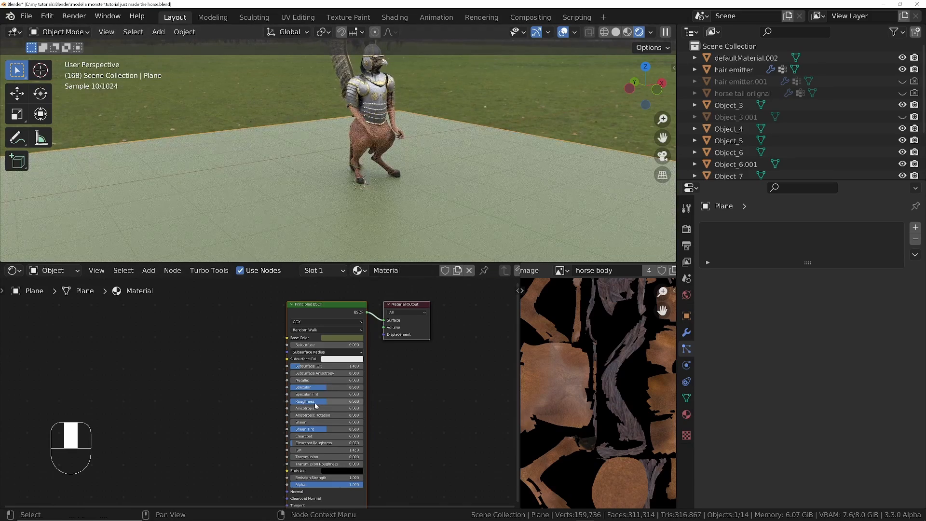
drag(315, 403, 278, 388)
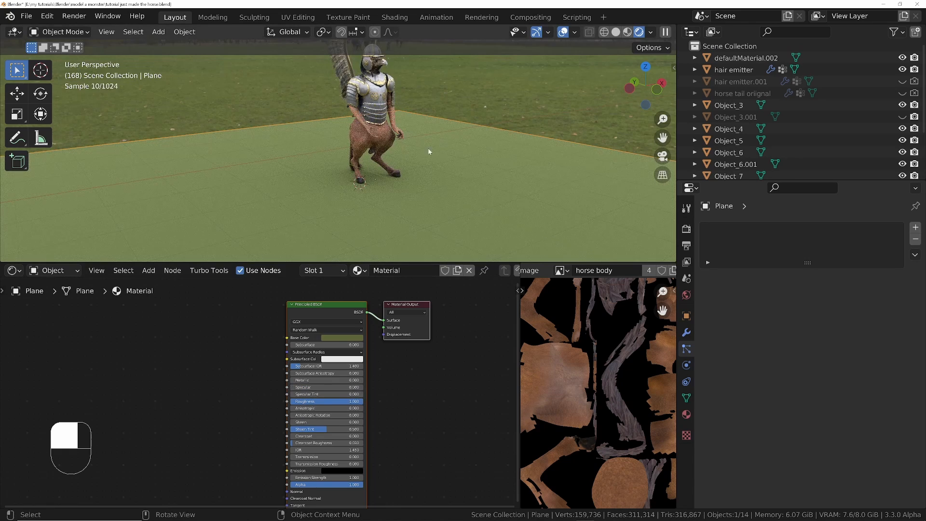
- Make the ground plane a shadow catcher in its object visibility settings
middle_drag(429, 152, 430, 152)
scroll(431, 152, up, 1)
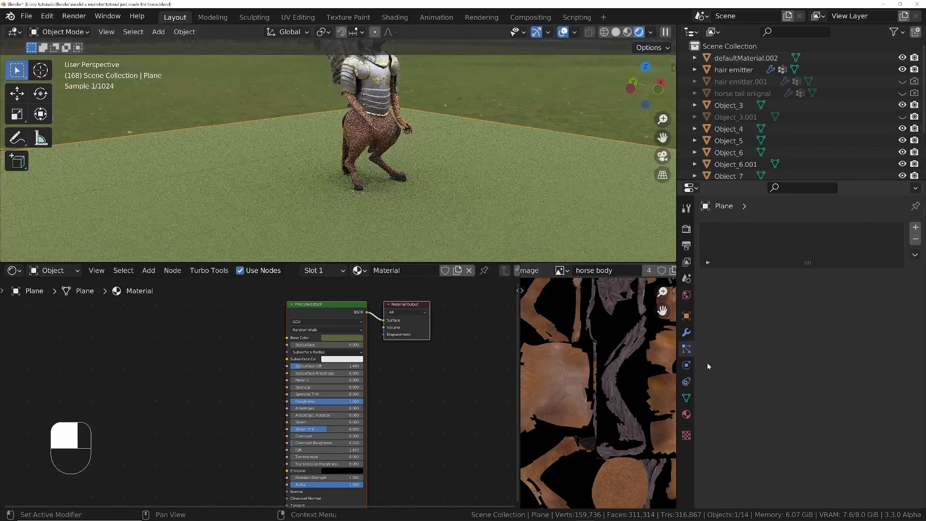
click(686, 317)
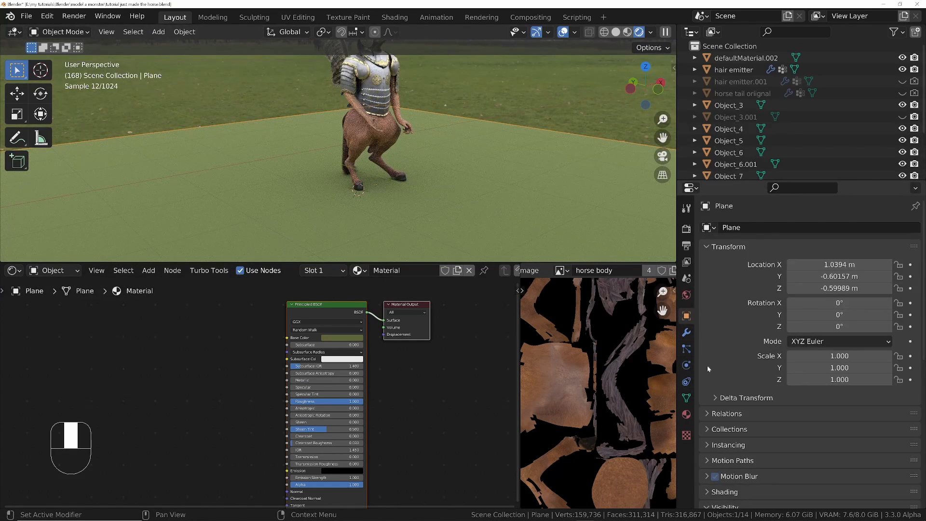
scroll(747, 293, down, 5)
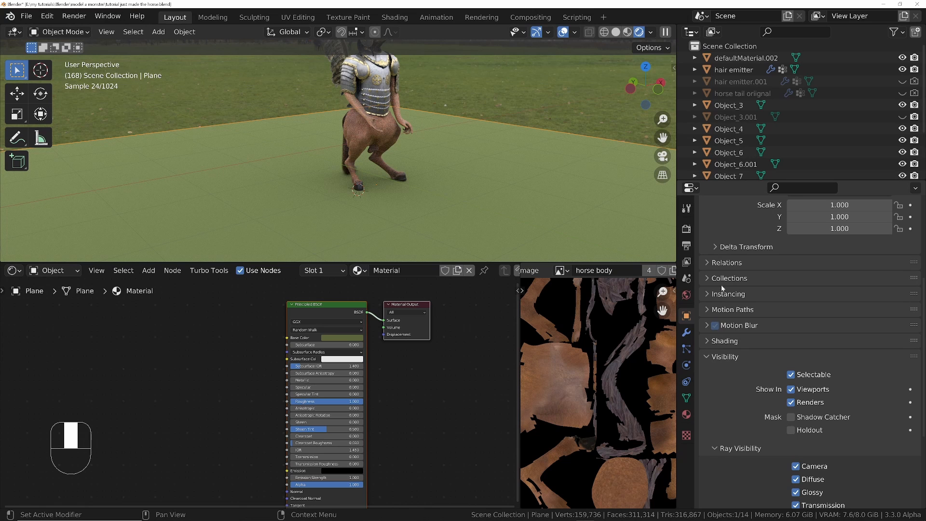
scroll(723, 366, down, 3)
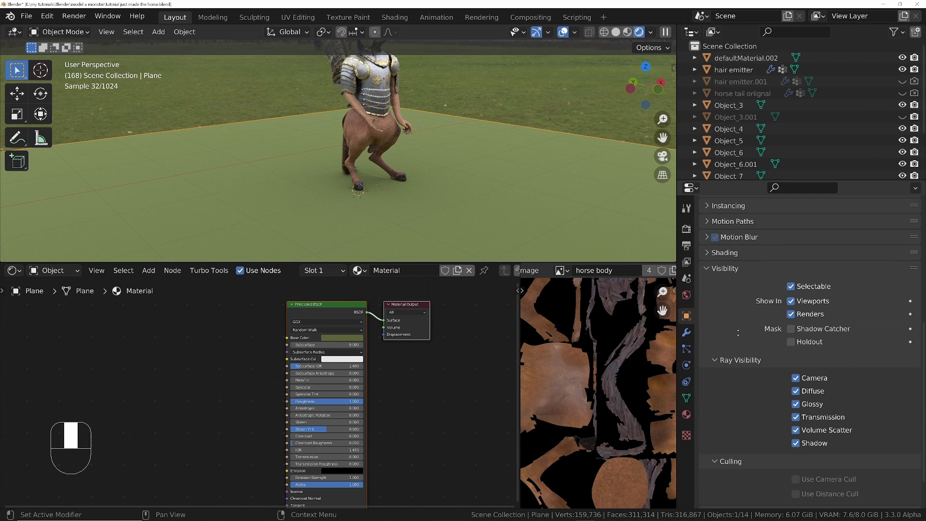
click(793, 331)
- Deselect the plane and examine the creature's shadow on the background grass from several angles
middle_drag(418, 185, 398, 185)
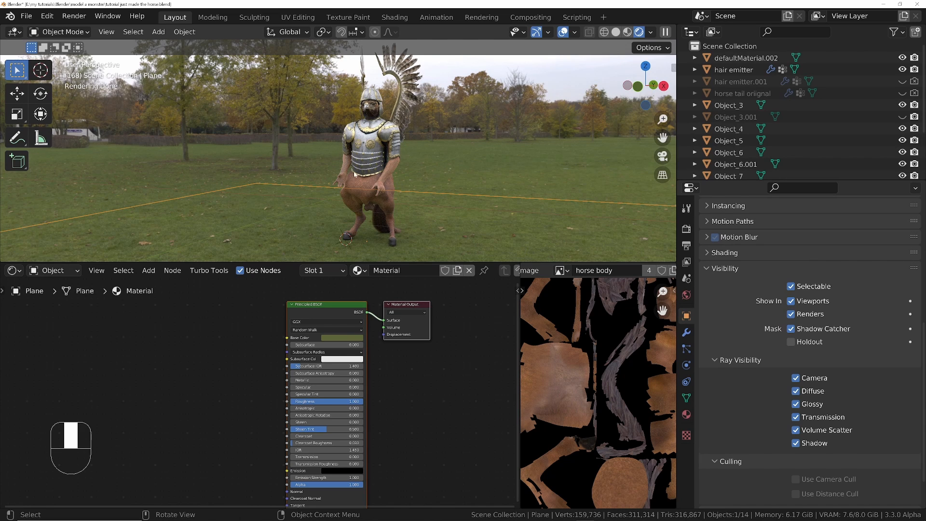
click(482, 182)
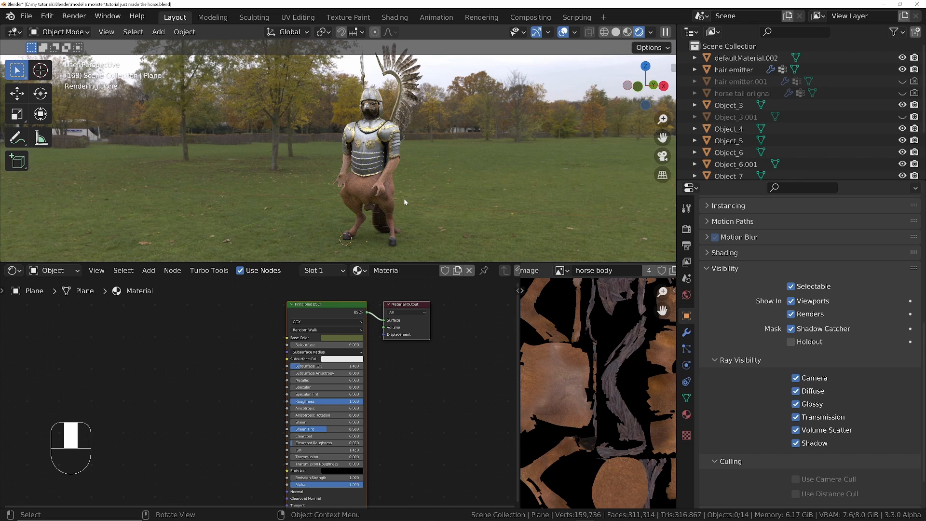
middle_drag(361, 223, 369, 173)
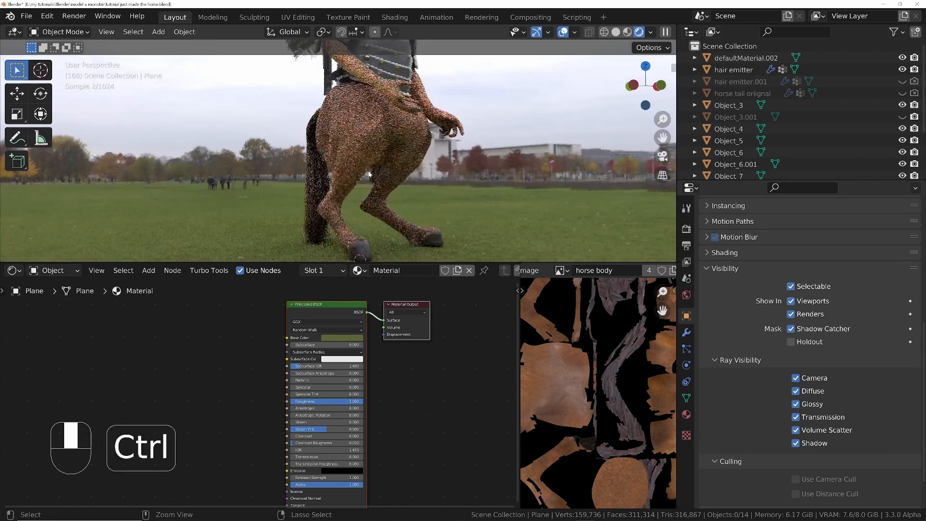
scroll(369, 174, down, 5)
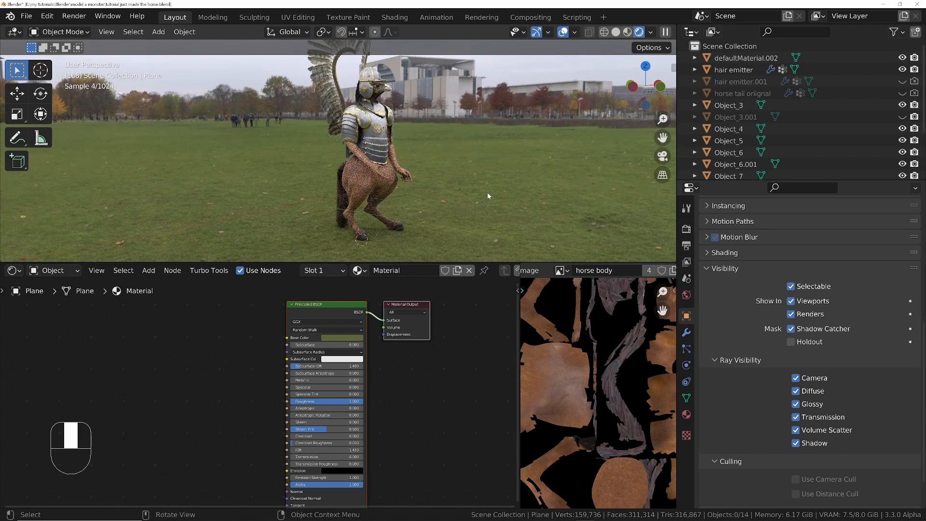
click(488, 196)
middle_drag(488, 196, 154, 221)
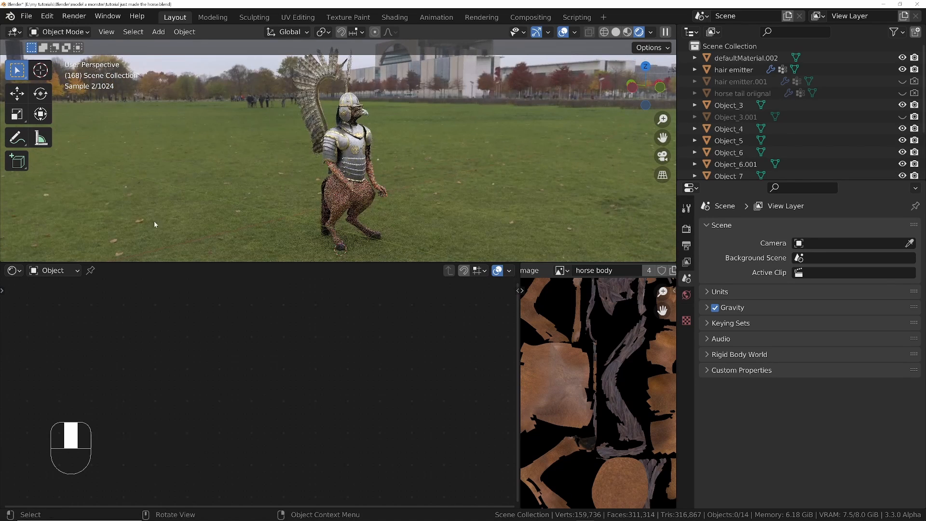
- Select the ground plane again and display the World shader nodes in the node editor
click(273, 246)
scroll(295, 312, down, 2)
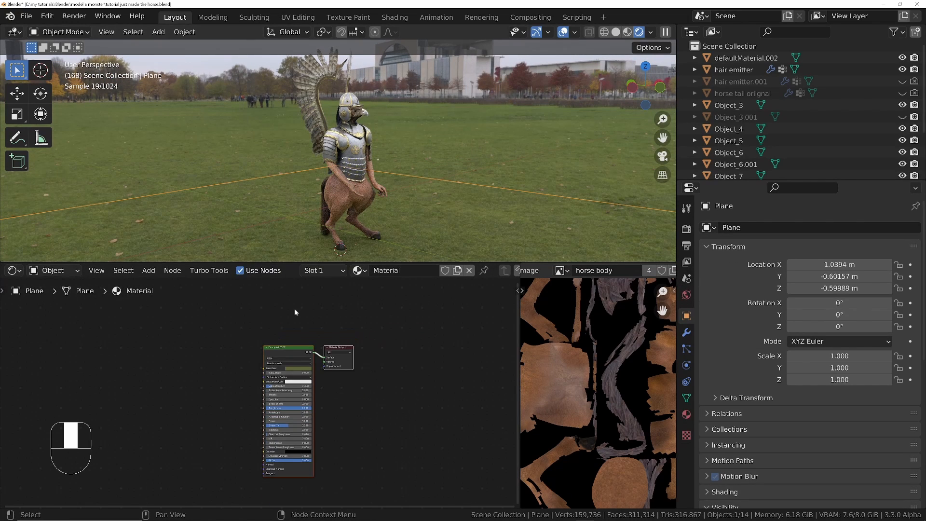
click(45, 272)
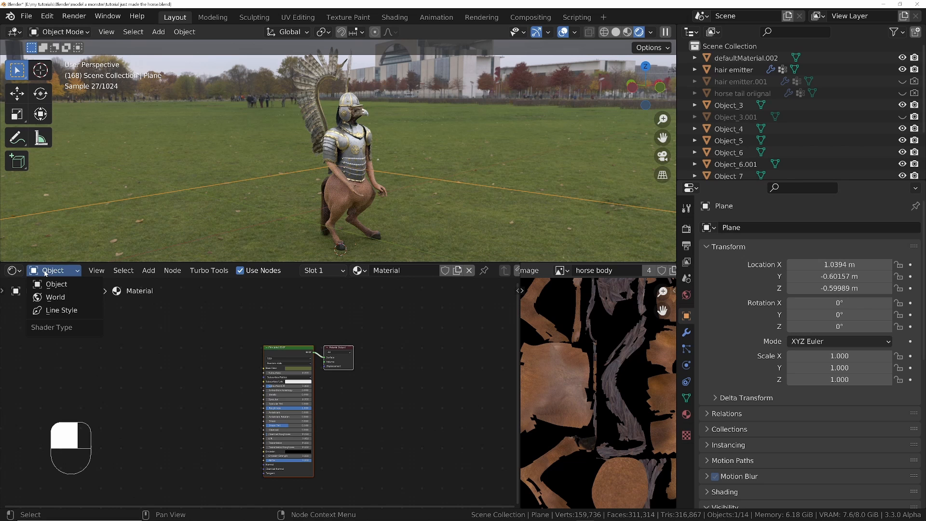
click(49, 295)
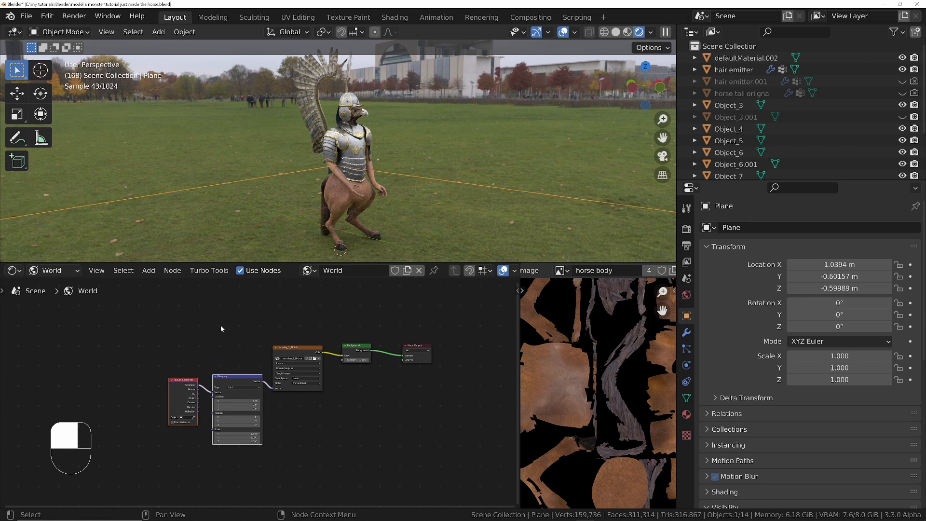
- Group the Mapping and reichstag_1_8k.hdr environment texture nodes and rename the group to world
drag(221, 325, 305, 450)
scroll(260, 366, up, 4)
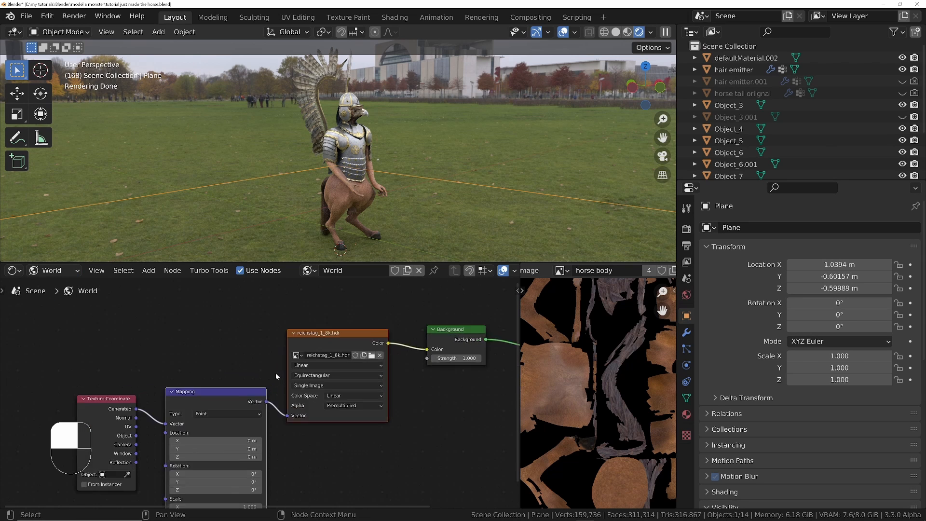
scroll(222, 402, down, 3)
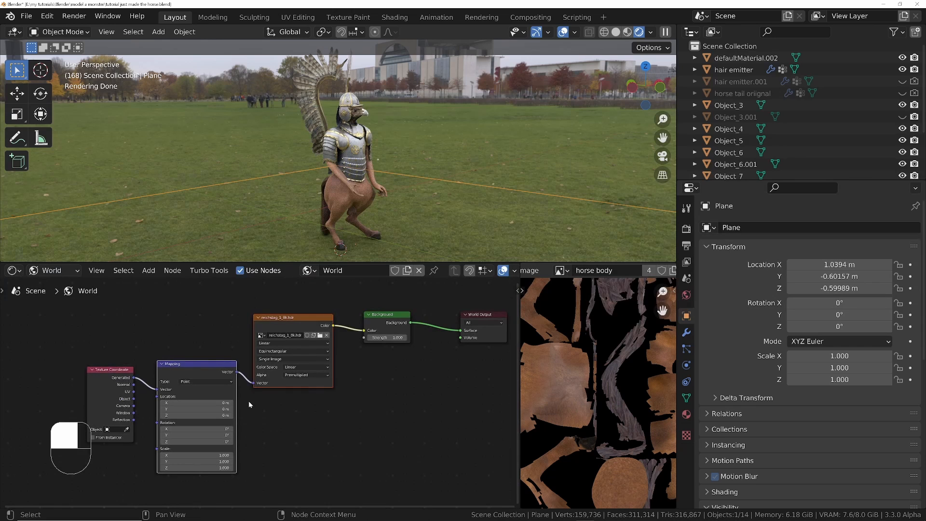
key(ctrl+g)
key(Tab)
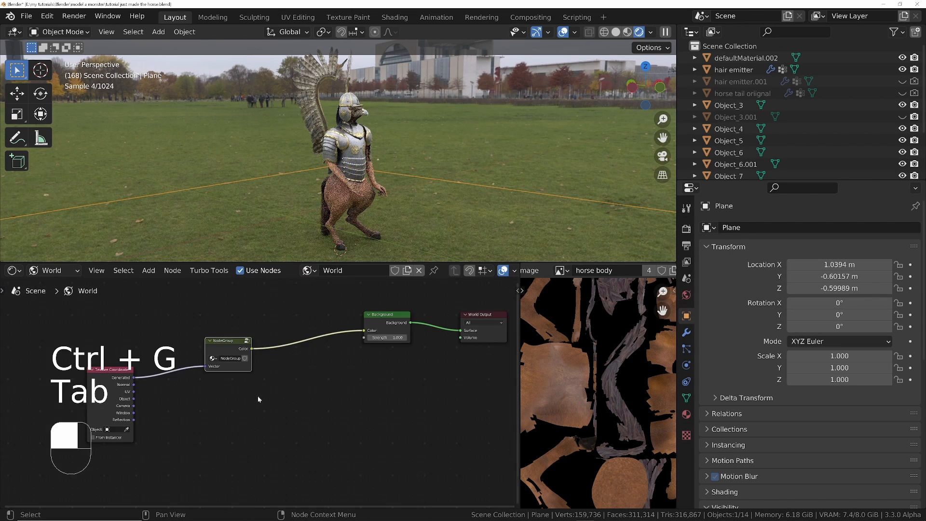
text(world)
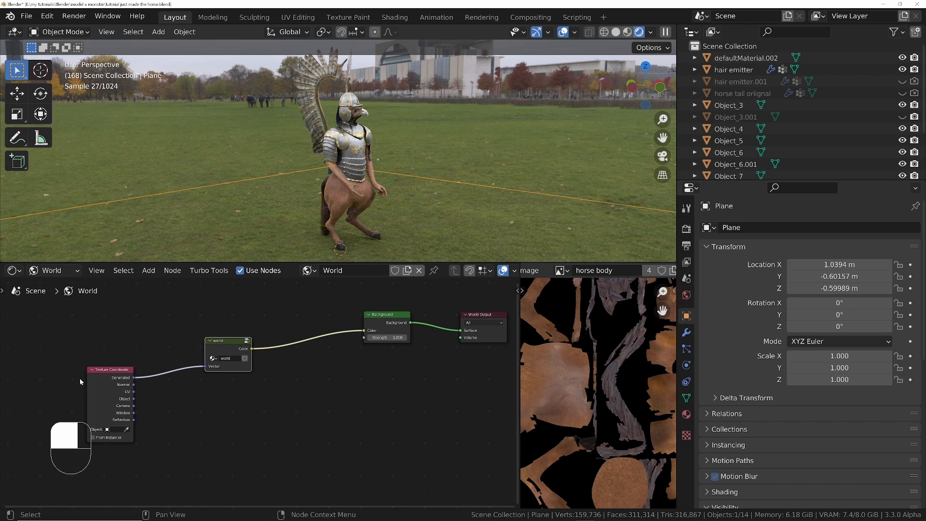
- Copy the Texture Coordinate node and the world group into the plane's object material
drag(128, 332, 259, 418)
key(ctrl+c)
click(54, 270)
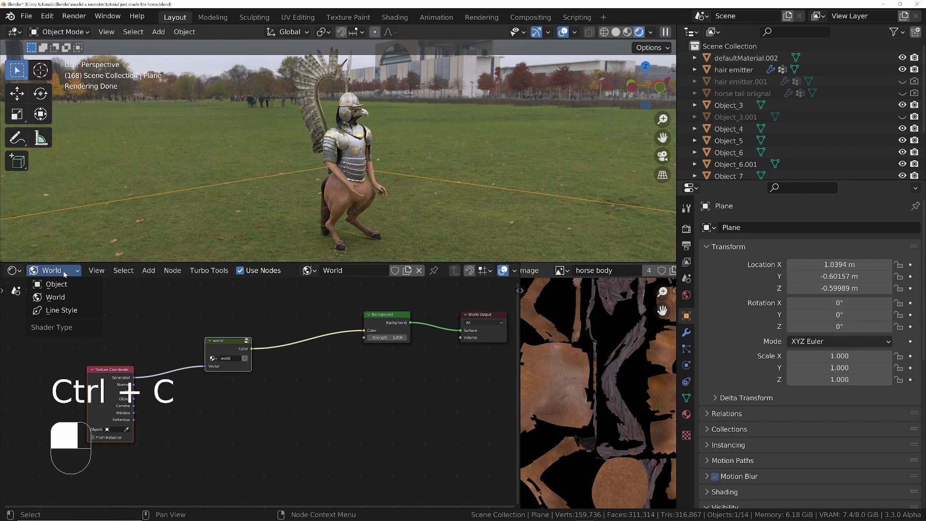
click(53, 283)
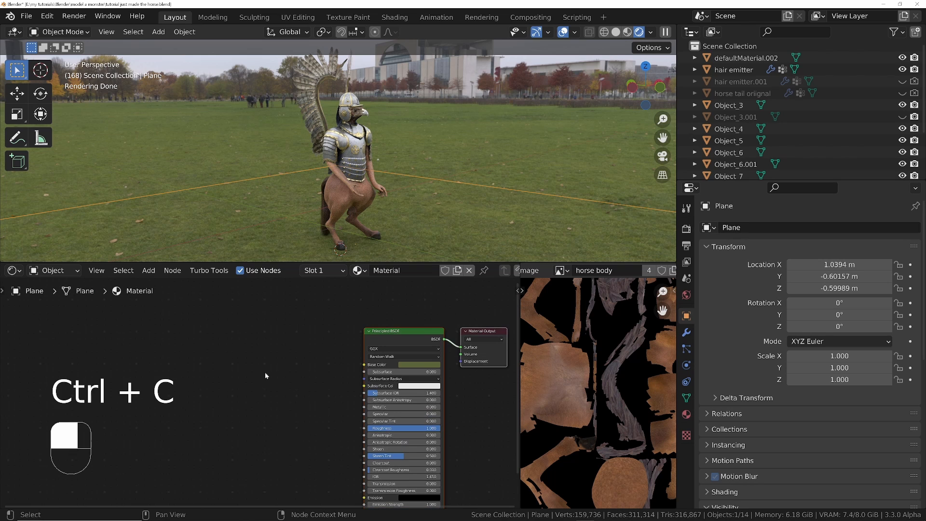
key(ctrl+v)
- With Shadow Catcher turned off, connect the world group's Color to Base Color and feed its Vector from the Object coordinates
drag(252, 365, 364, 365)
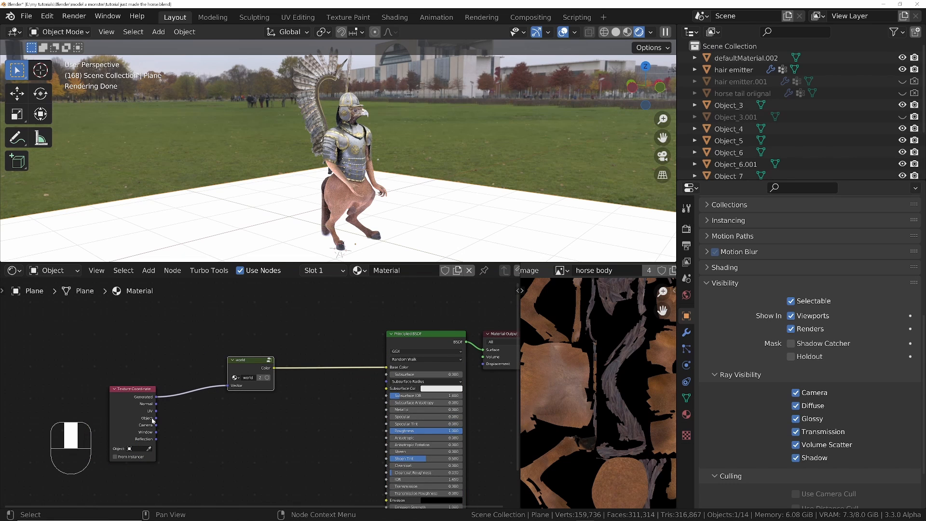
drag(155, 419, 165, 414)
drag(228, 389, 228, 386)
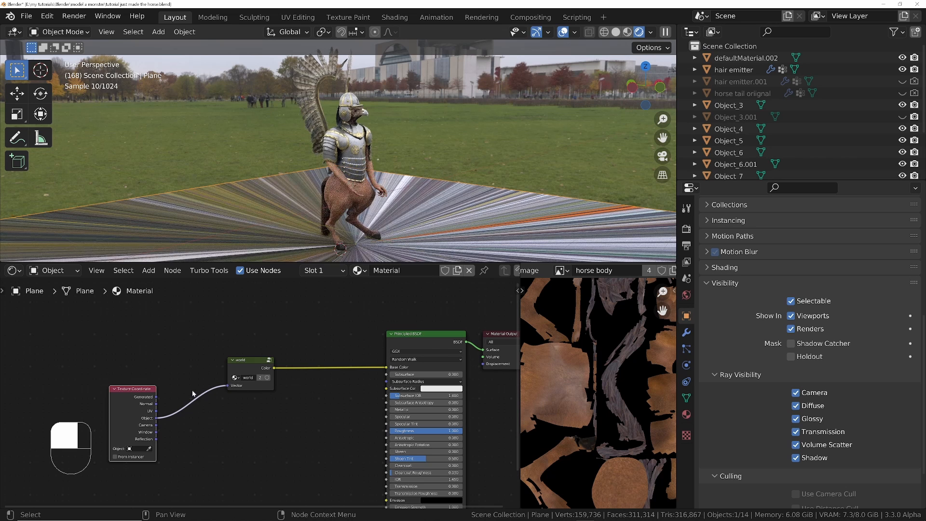
- Limit transforms to origins and raise the plane's origin 0.77431 m along Z to project the grass onto it
click(655, 48)
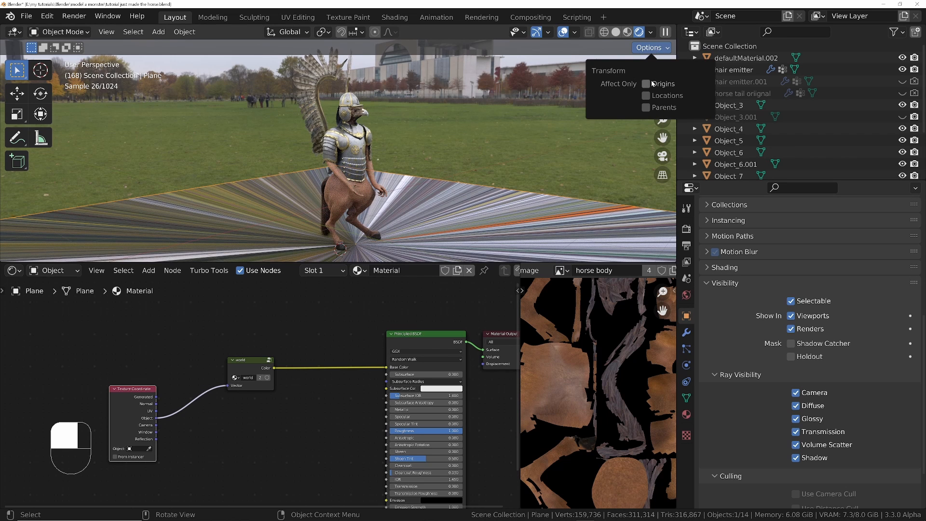
key(g)
key(z)
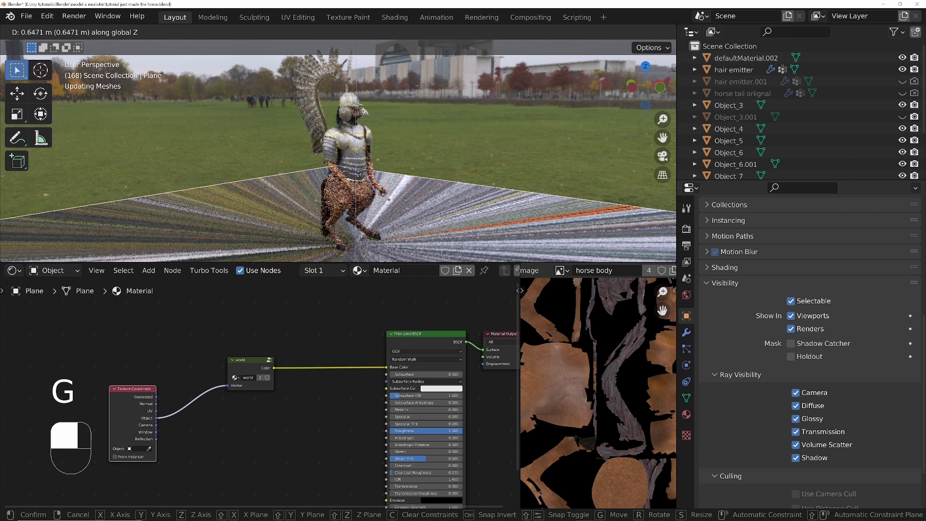
click(359, 169)
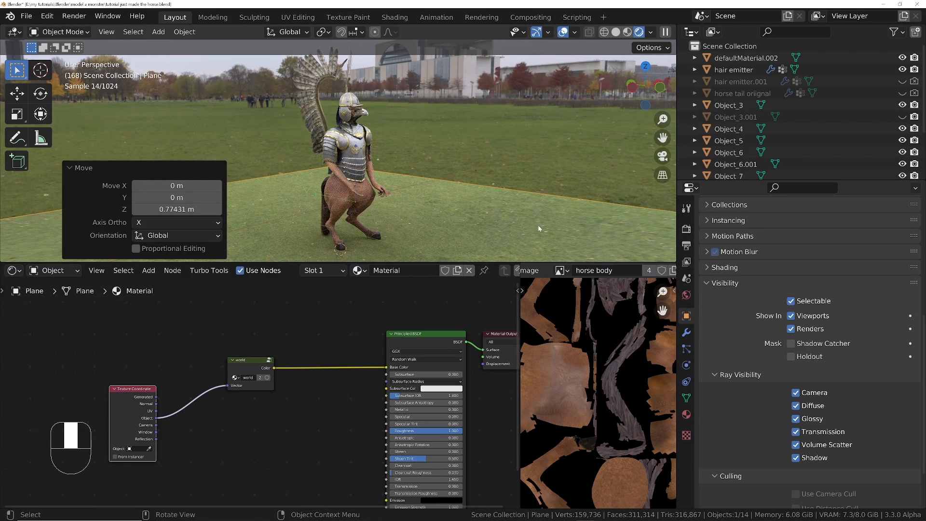
middle_drag(459, 215, 347, 246)
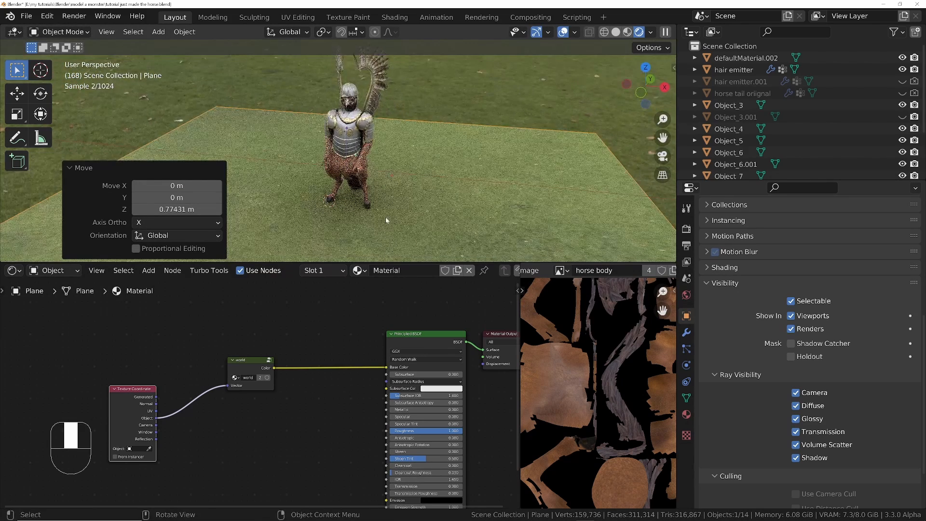
middle_drag(280, 217, 474, 173)
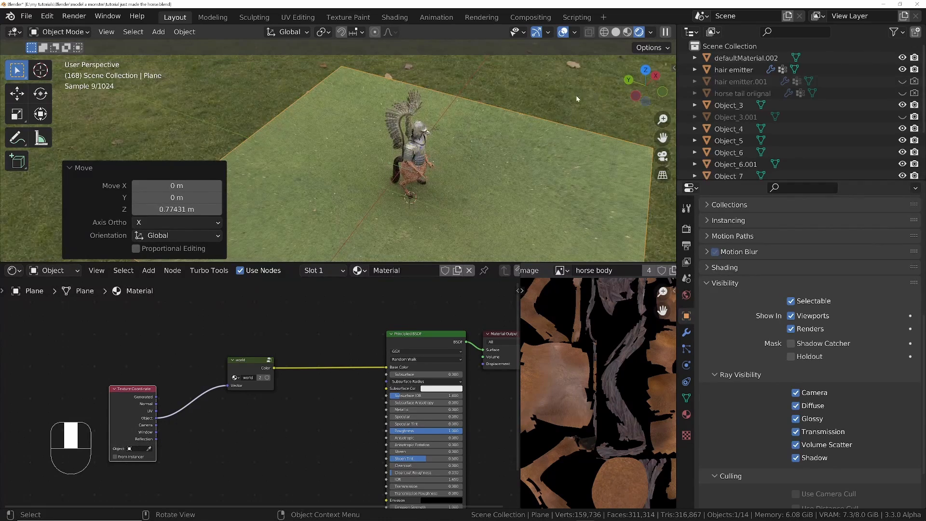
- Insert an RGB Curves node between the world group's Color and the plane material's Base Color
middle_drag(488, 138, 558, 233)
middle_drag(452, 197, 573, 213)
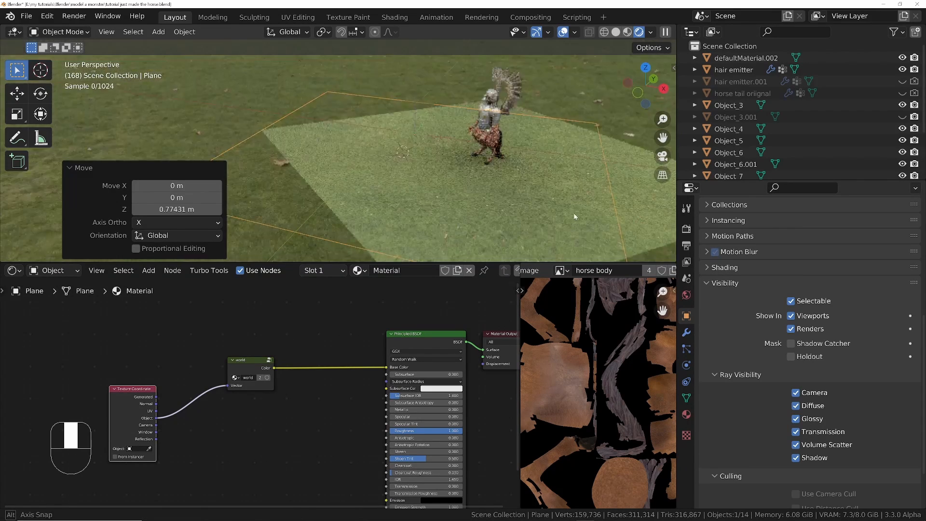
key(shift+a)
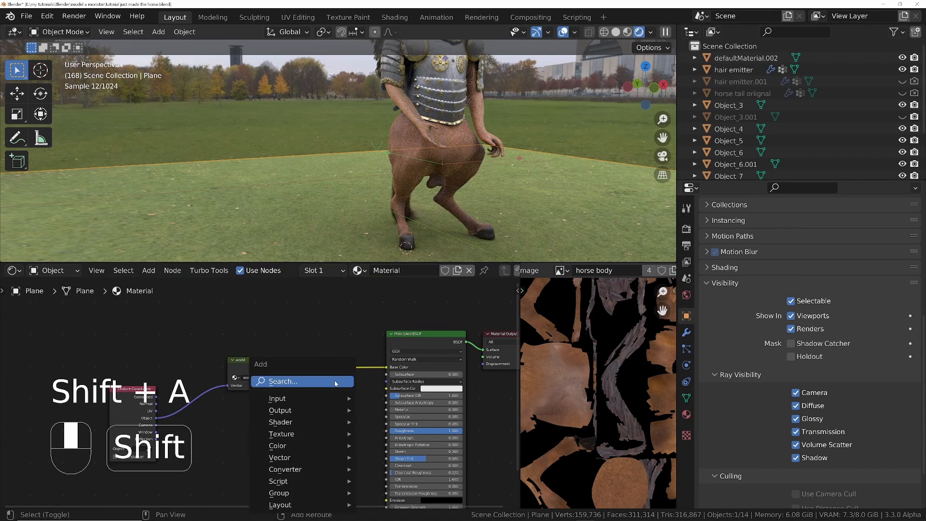
click(337, 382)
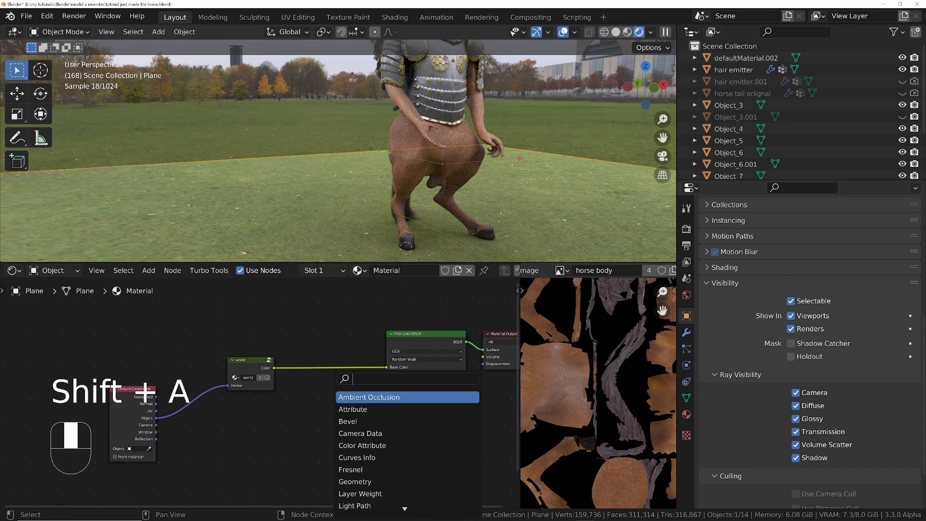
text(rg)
key(Down)
key(Down)
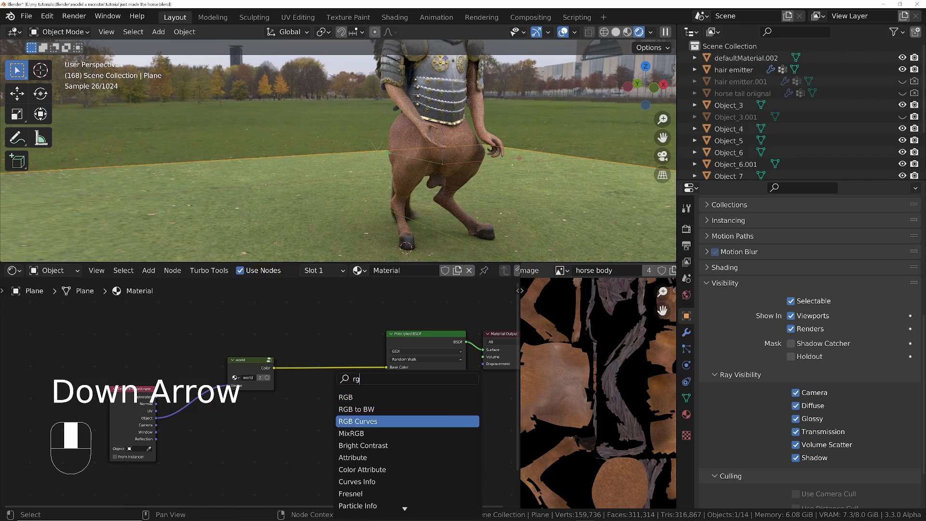
key(Return)
click(301, 337)
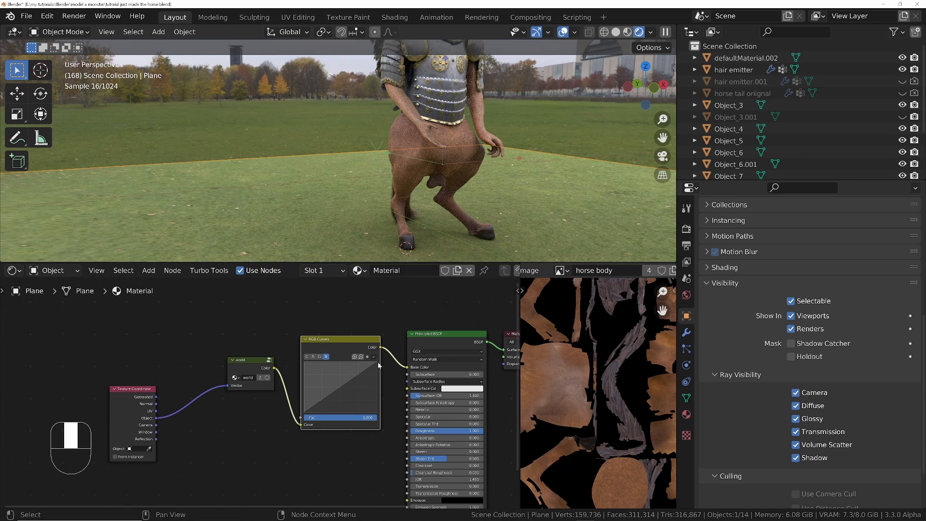
- Slightly lower the blue curve's upper end point and bring the combined curve's upper end down to about 0.58 to darken the projected grass
drag(376, 363, 376, 367)
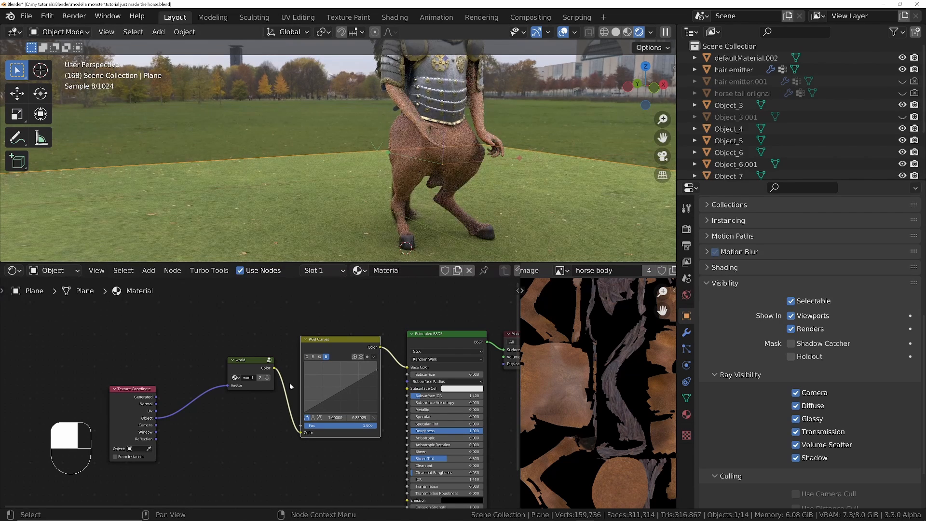
click(307, 356)
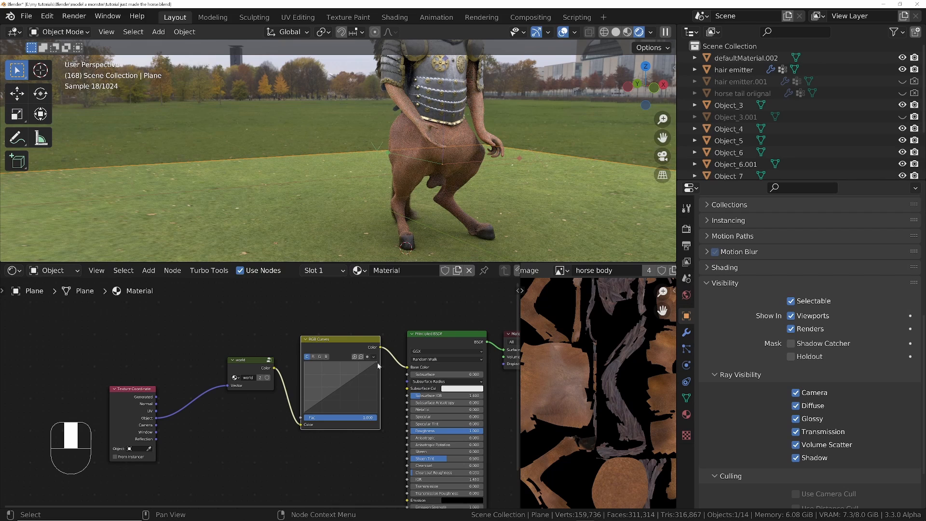
drag(375, 366, 379, 385)
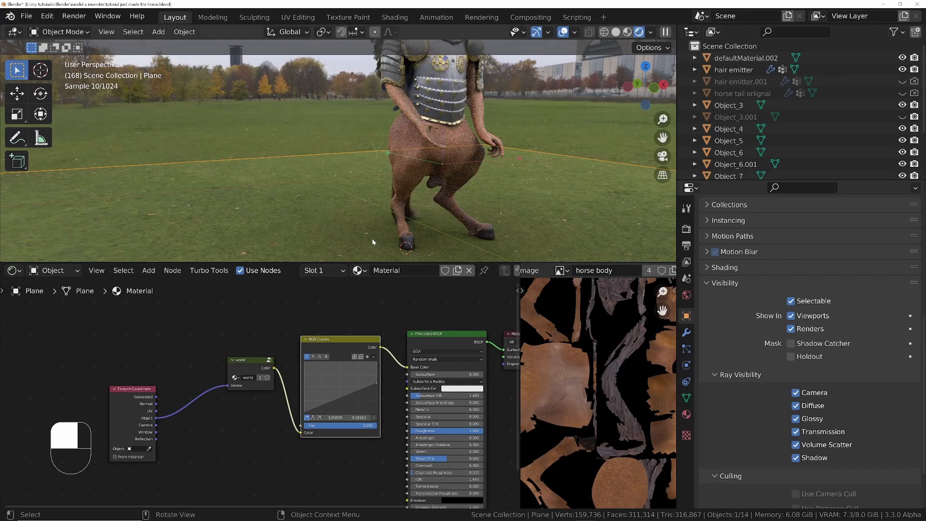
- Stop limiting transforms to origins so the plane itself can be scaled
middle_drag(378, 191, 415, 191)
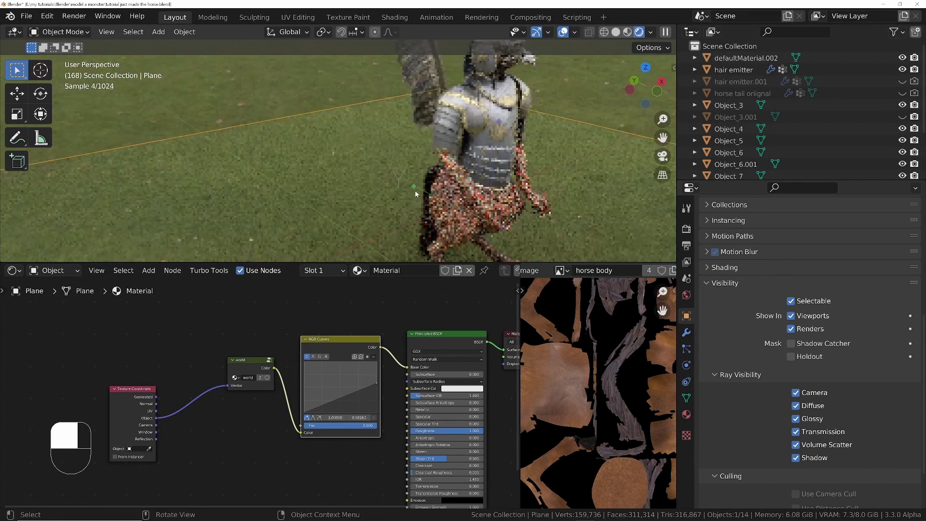
scroll(415, 190, down, 6)
key(s)
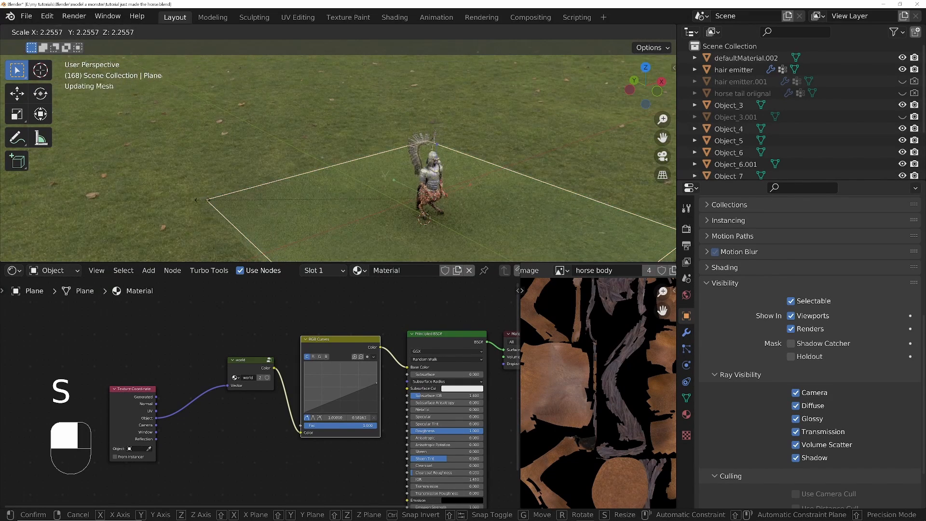
click(307, 205)
click(646, 48)
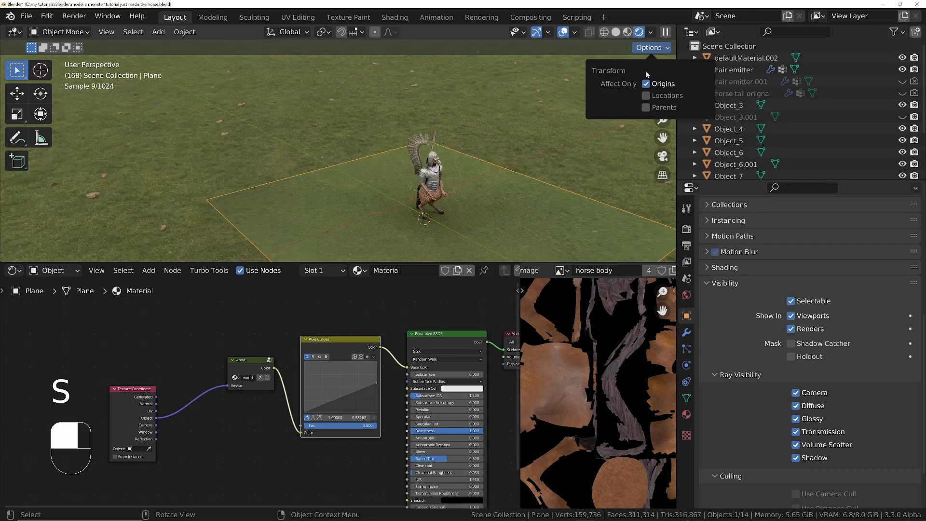
- Try scaling the plane up around its raised origin and undo the scaling
key(s)
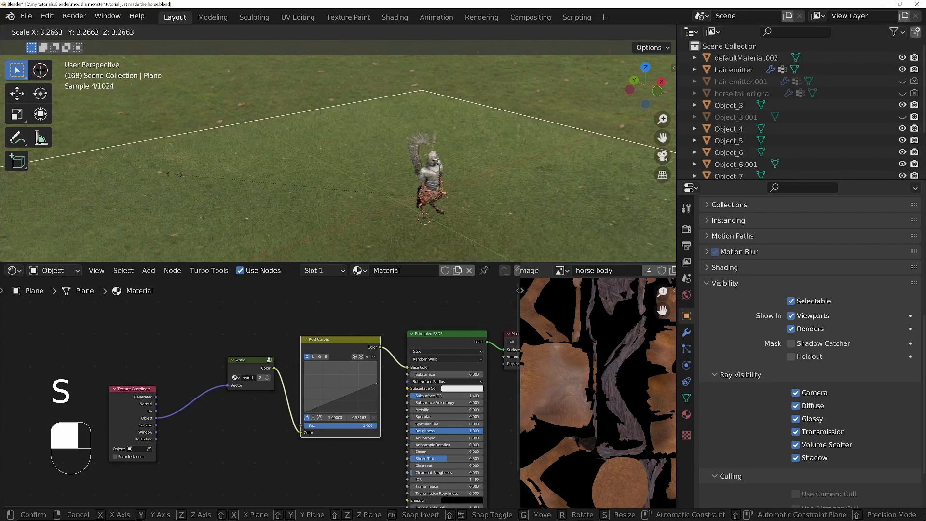
click(94, 180)
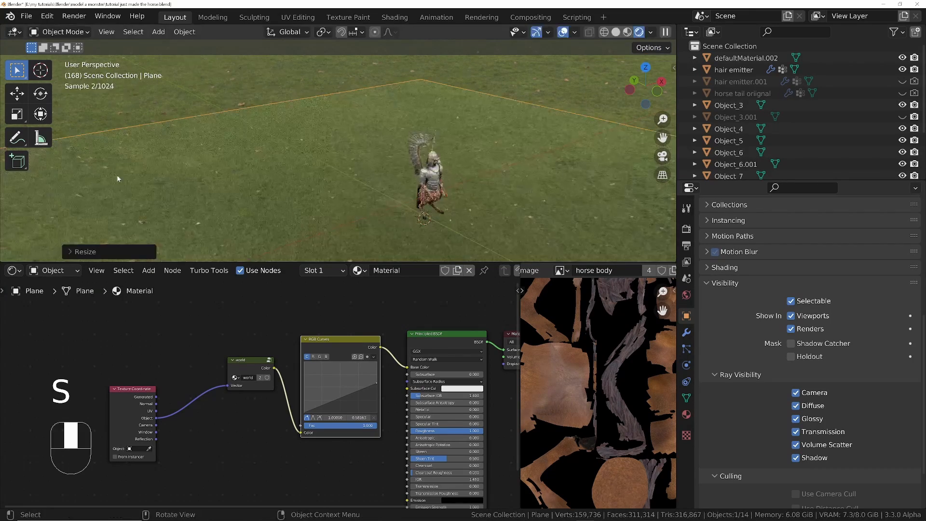
middle_drag(408, 185, 381, 166)
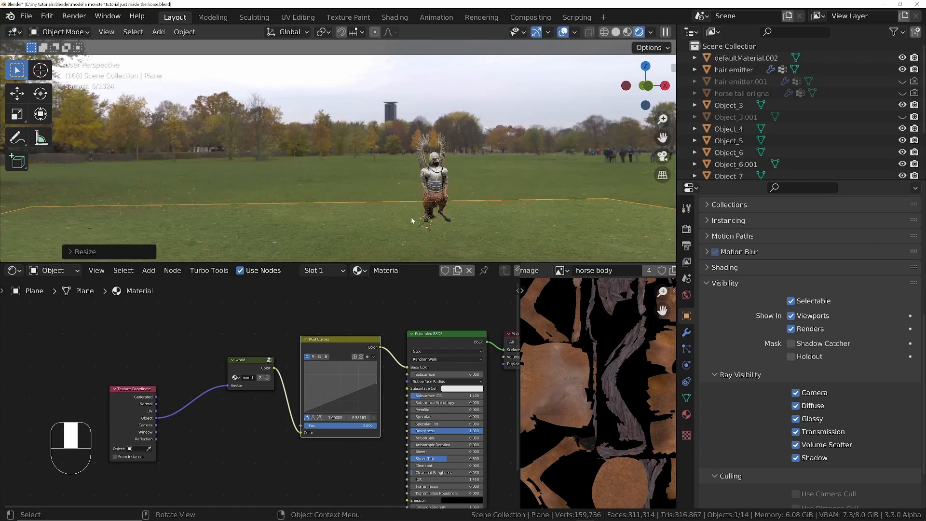
shift+middle_drag(422, 216, 470, 210)
key(ctrl+z)
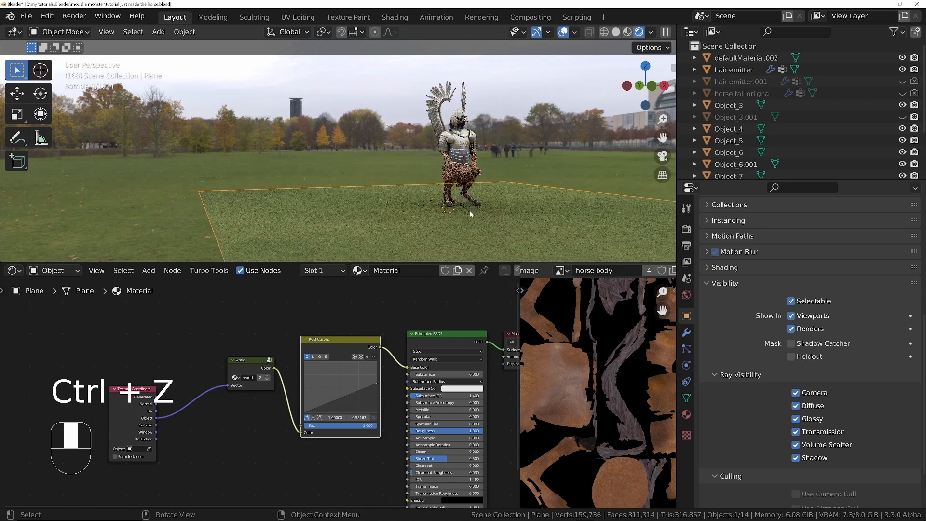
- Set the pivot point to the 3D Cursor and scale the plane up around it to cover the field toward the horizon
scroll(469, 212, up, 2)
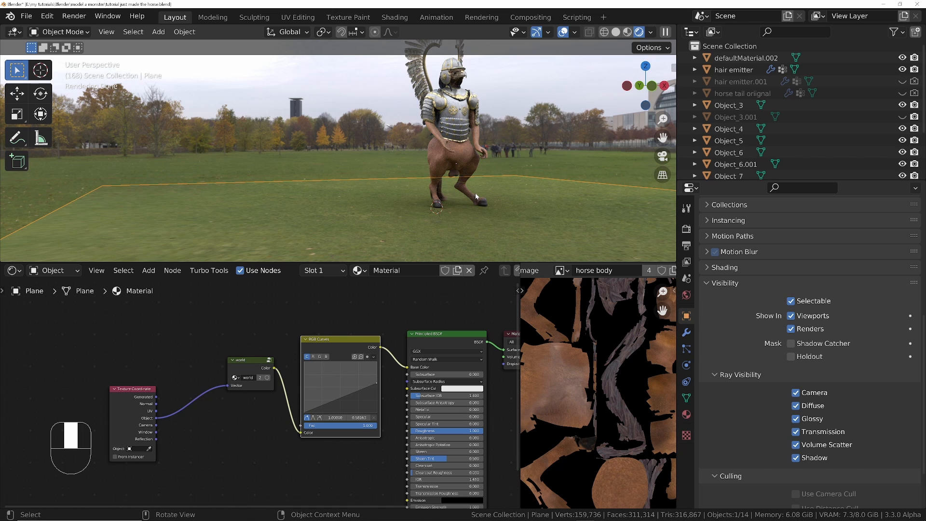
key(period)
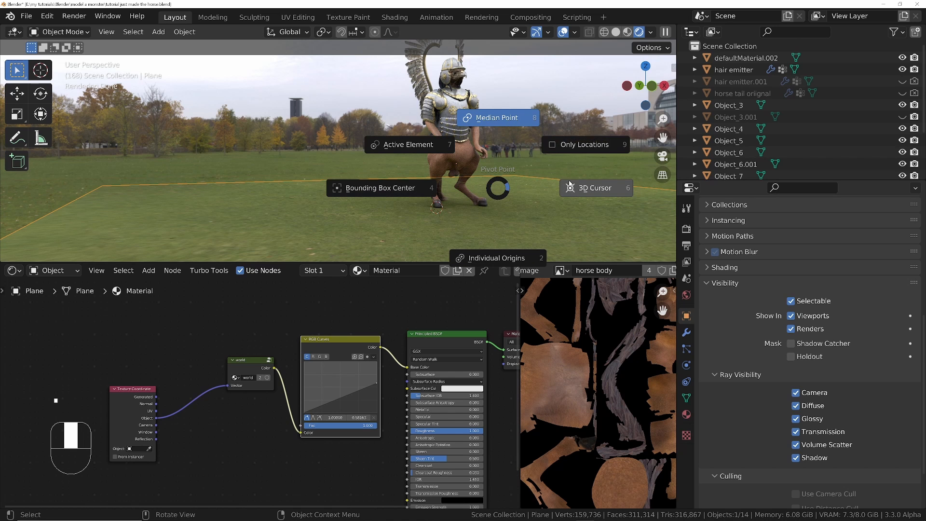
click(565, 185)
middle_drag(447, 174, 449, 195)
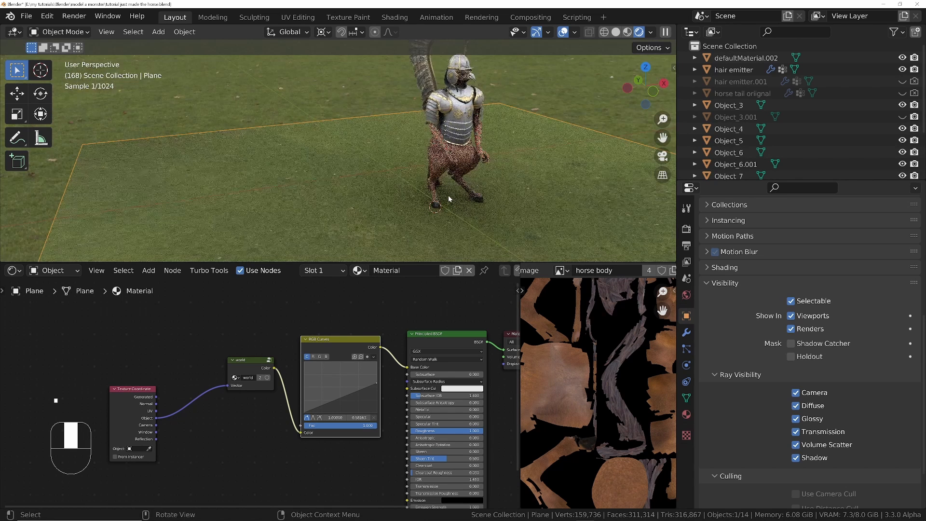
key(s)
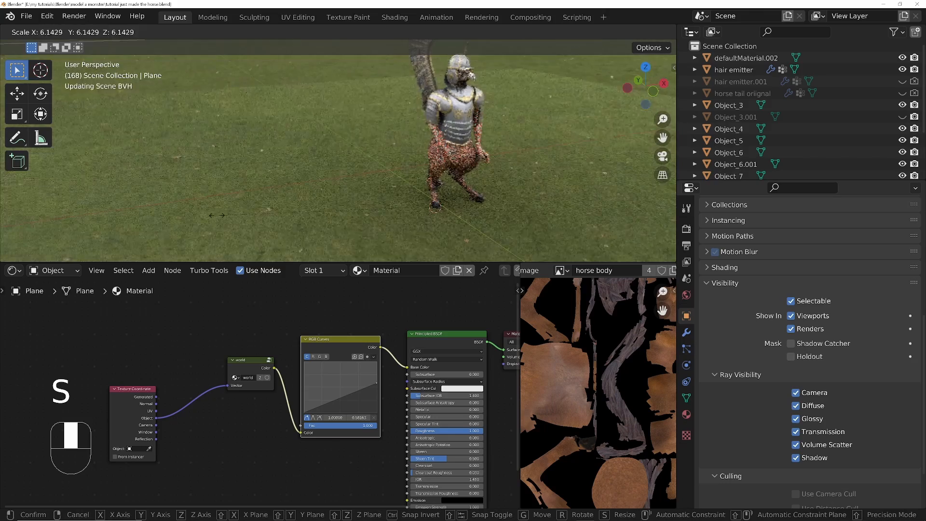
click(446, 187)
- Deselect the plane and lower the combined RGB curve's upper end point to about 0.4 to match the surrounding grass
mouse_move(454, 185)
ctrl+middle_down()
mouse_move(458, 146)
mouse_move(453, 168)
ctrl+middle_up()
shift+middle_drag(453, 169, 441, 191)
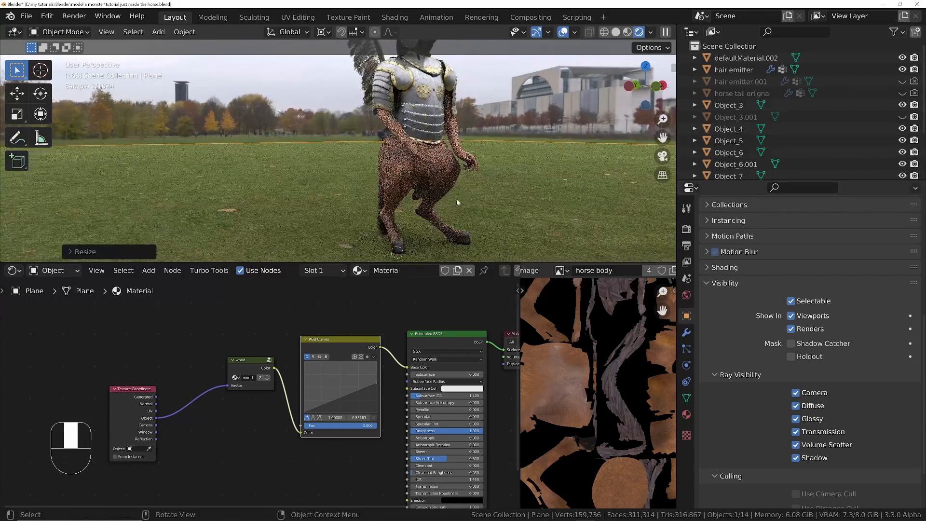
click(259, 125)
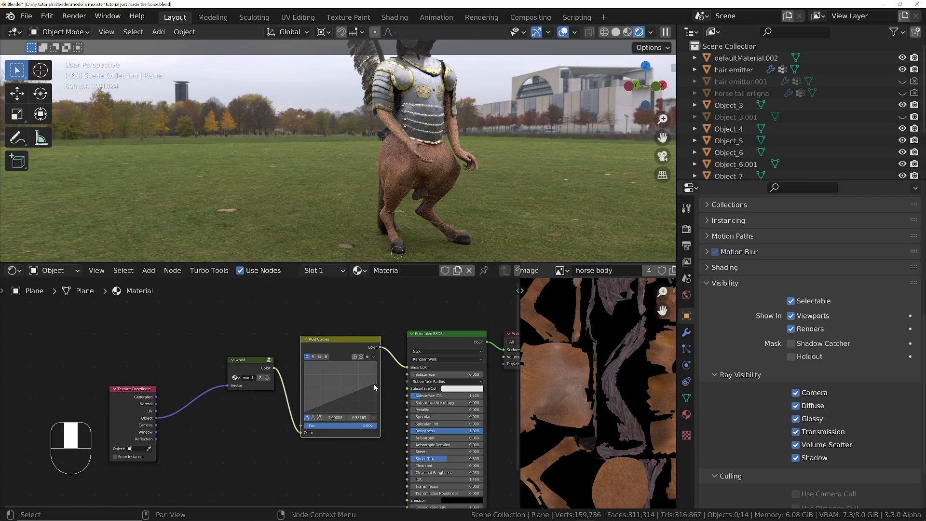
drag(375, 384, 379, 397)
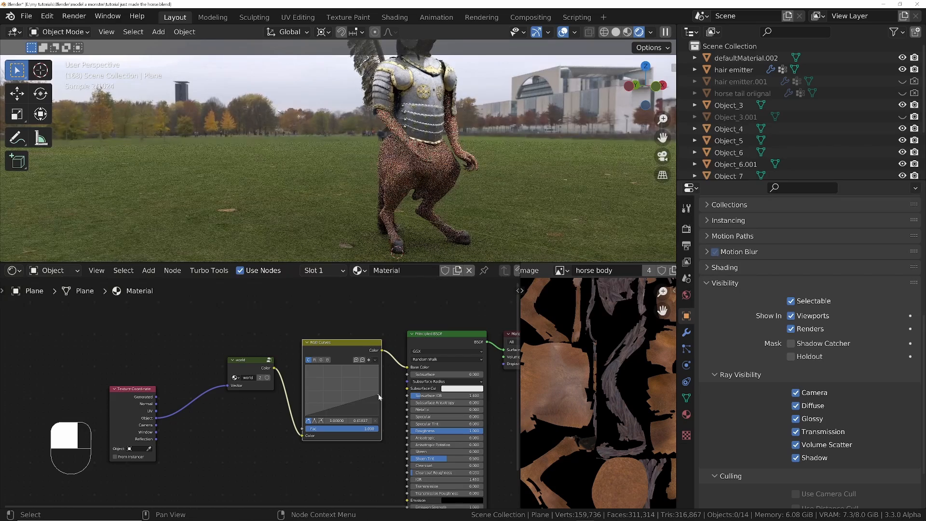
- Frame the whole creature from the front, add a camera, make it active and align it to this view
middle_drag(433, 192, 435, 209)
ctrl+middle_drag(435, 209, 437, 226)
shift+middle_drag(435, 193, 344, 169)
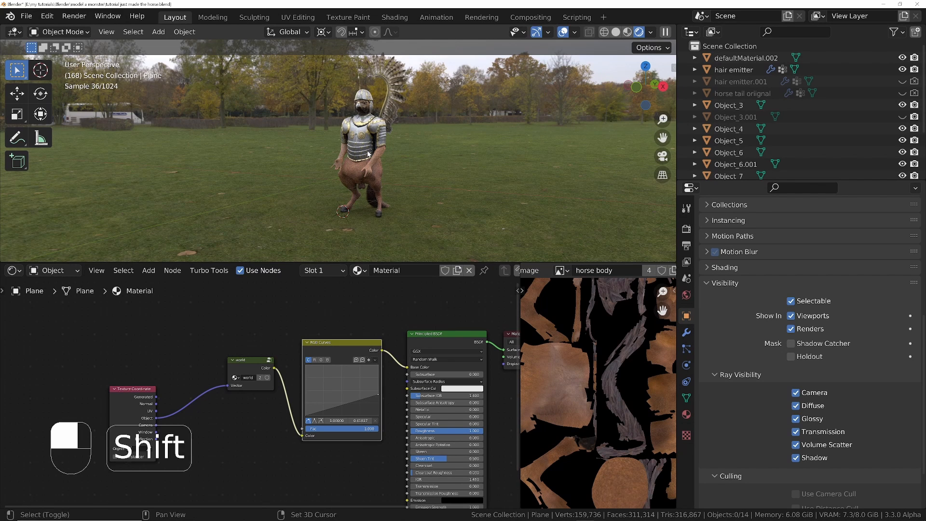
key(shift+a)
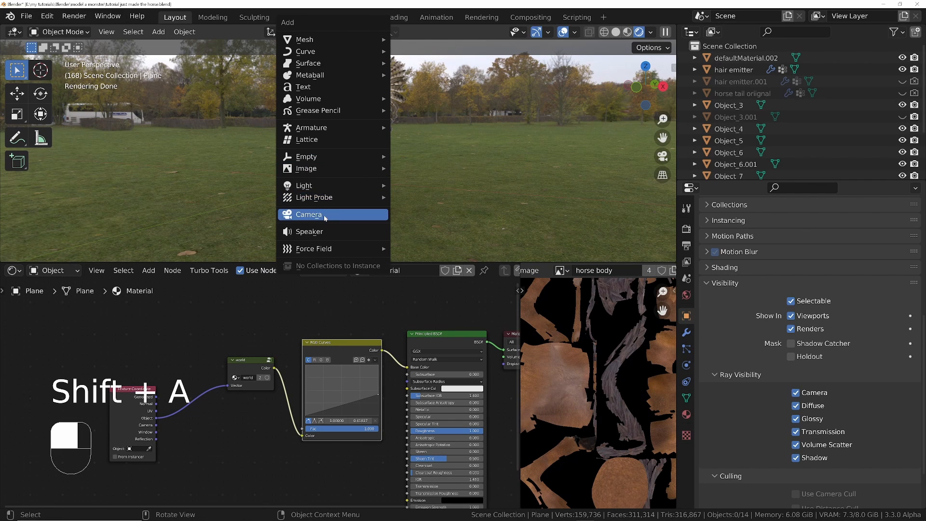
click(309, 214)
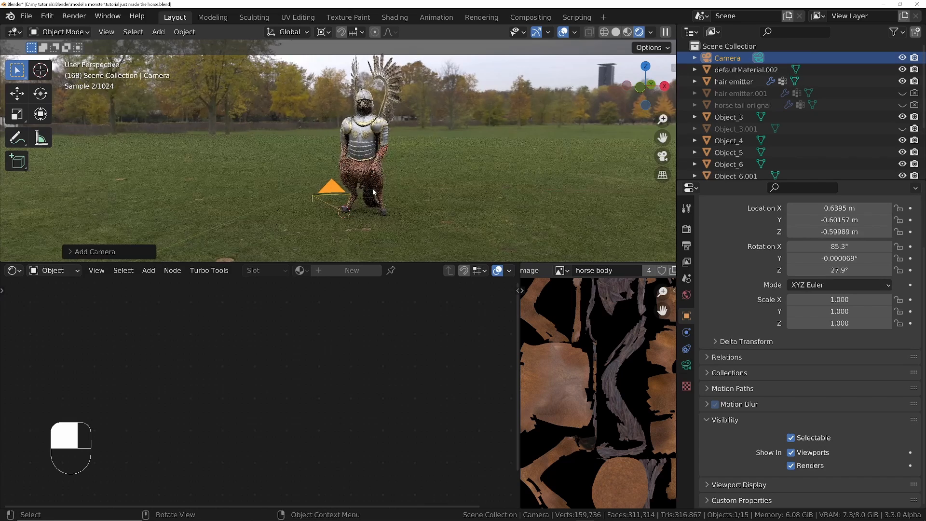
key(ctrl+KP_0)
key(KP_0)
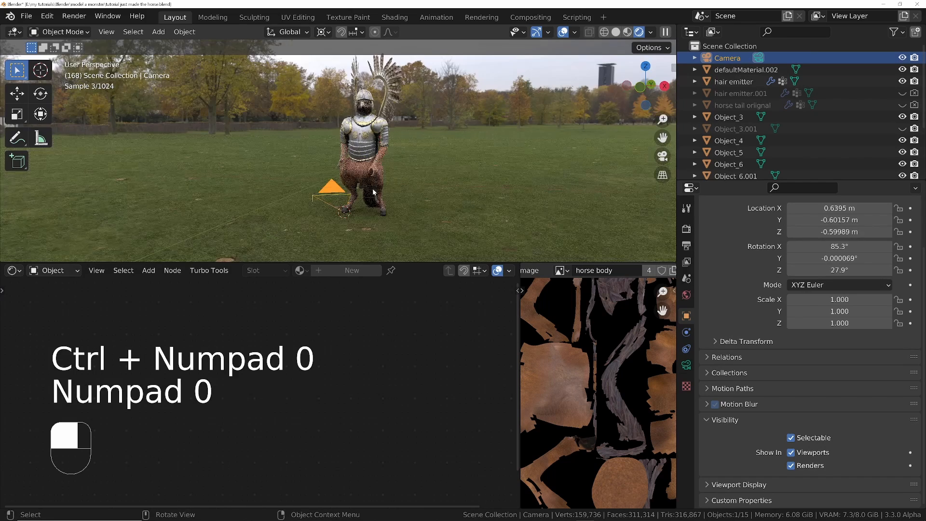
key(ctrl+alt+KP_0)
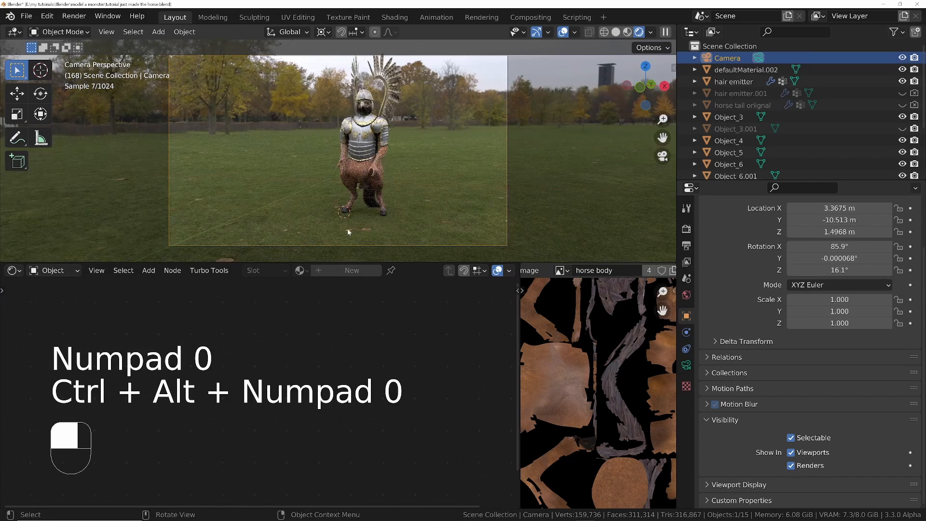
key(shift+a)
key(KP_0)
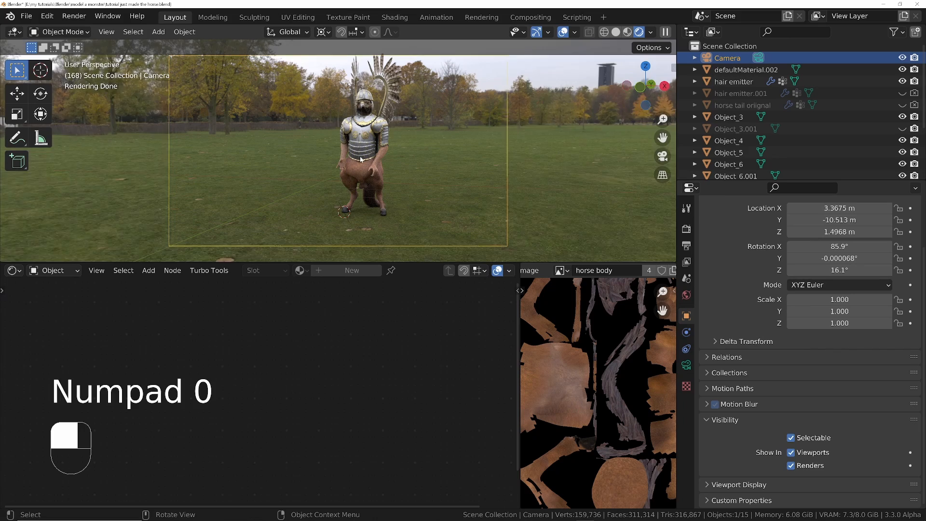
- Snap the 3D cursor to the camera and add a Plain Axes empty at its location
middle_drag(360, 159, 452, 171)
ctrl+middle_drag(454, 169, 462, 249)
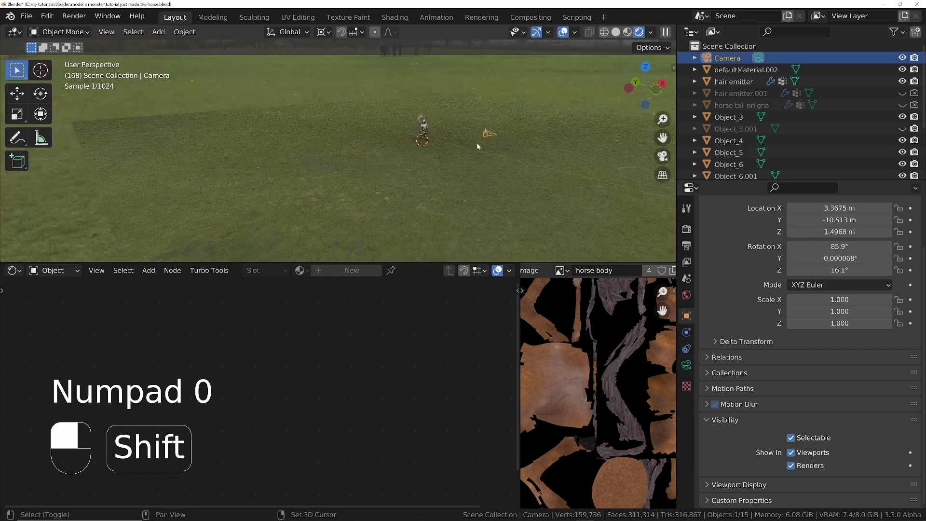
ctrl+middle_drag(476, 143, 511, 152)
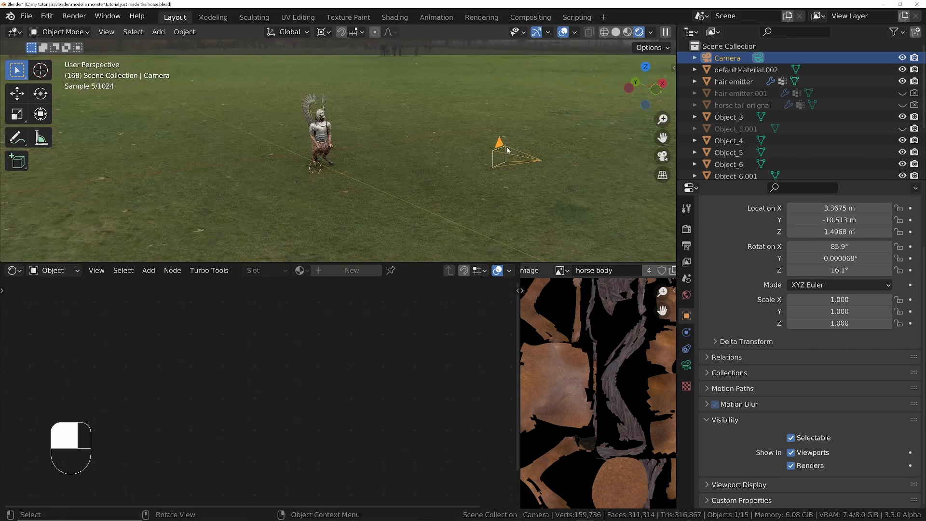
key(shift+s)
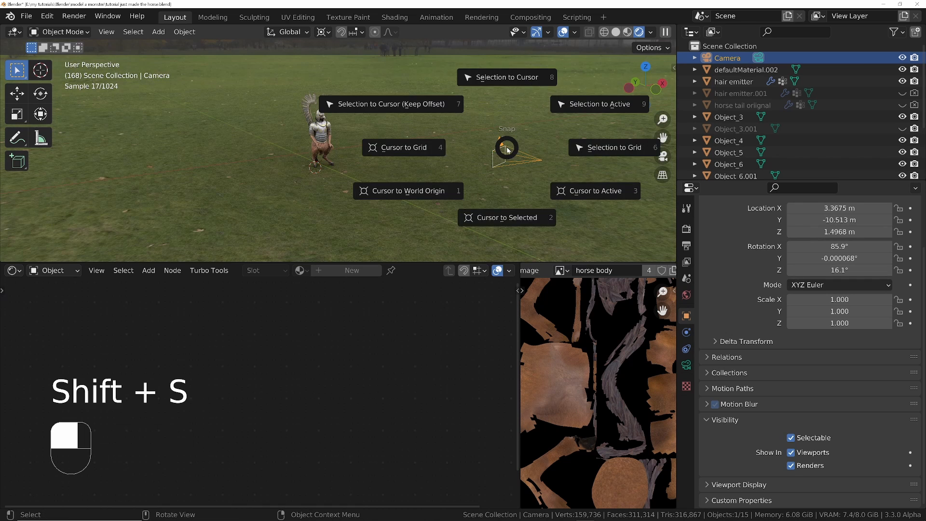
click(506, 217)
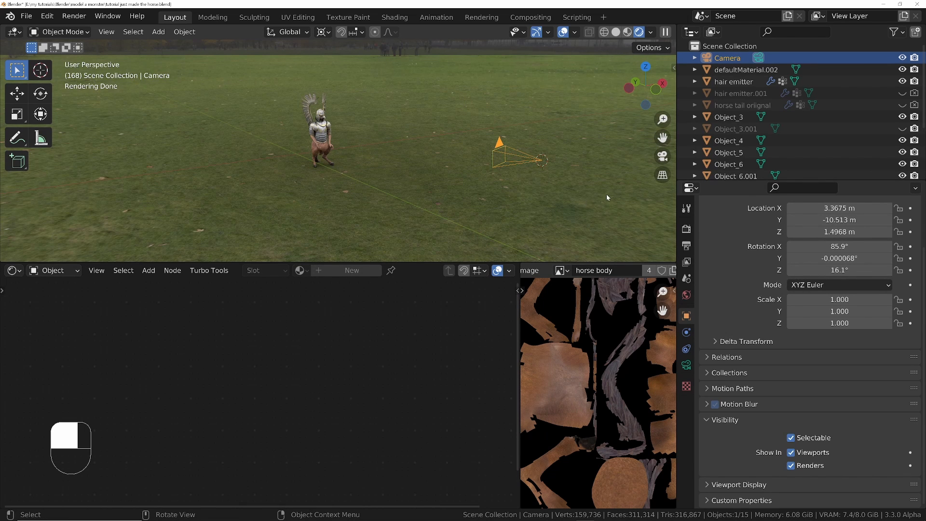
key(shift+a)
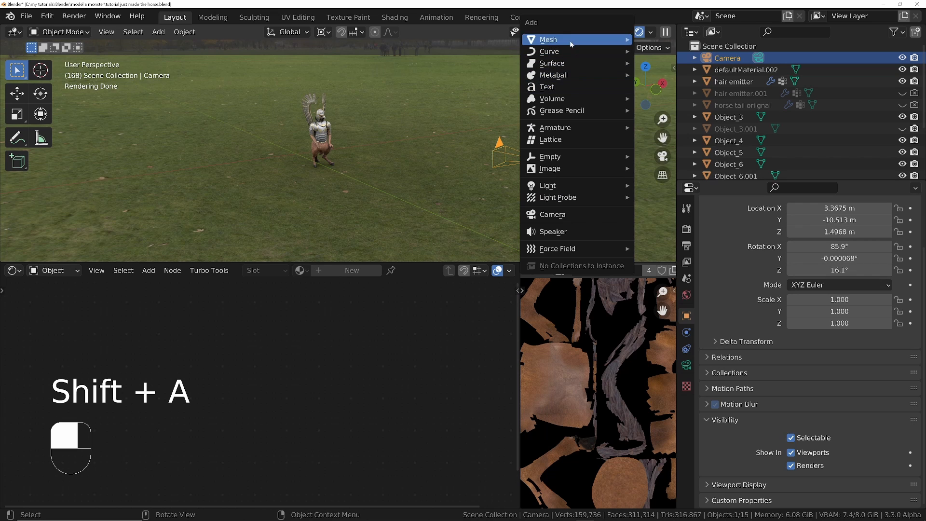
mouse_move(555, 159)
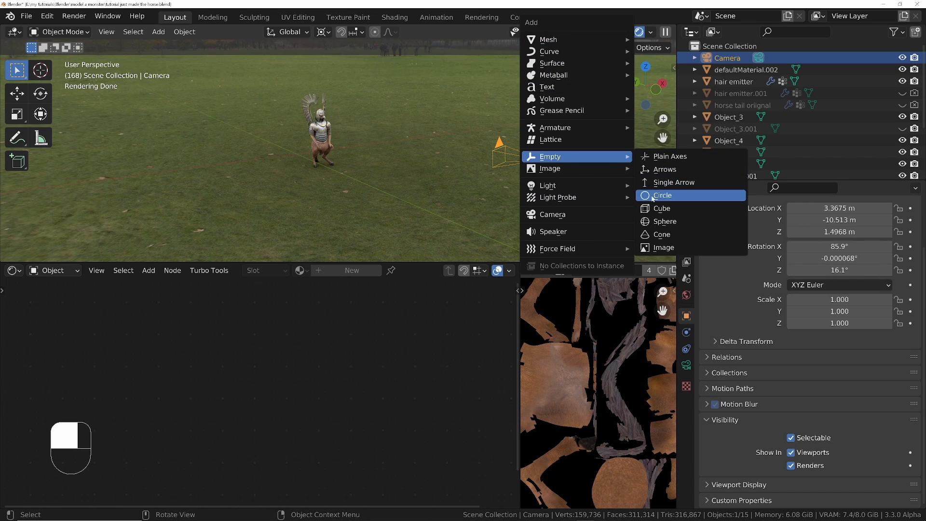
click(666, 159)
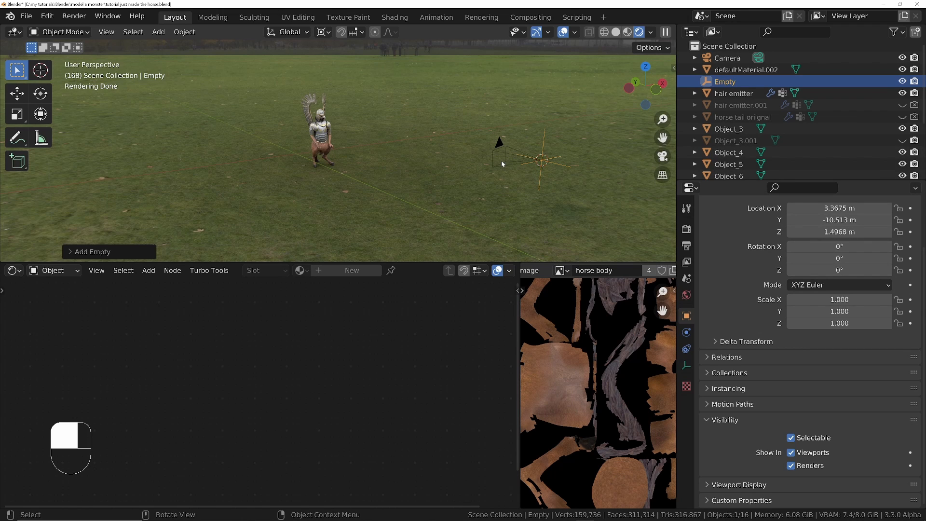
- Add a Copy Location constraint to the empty with the camera as its target
click(687, 350)
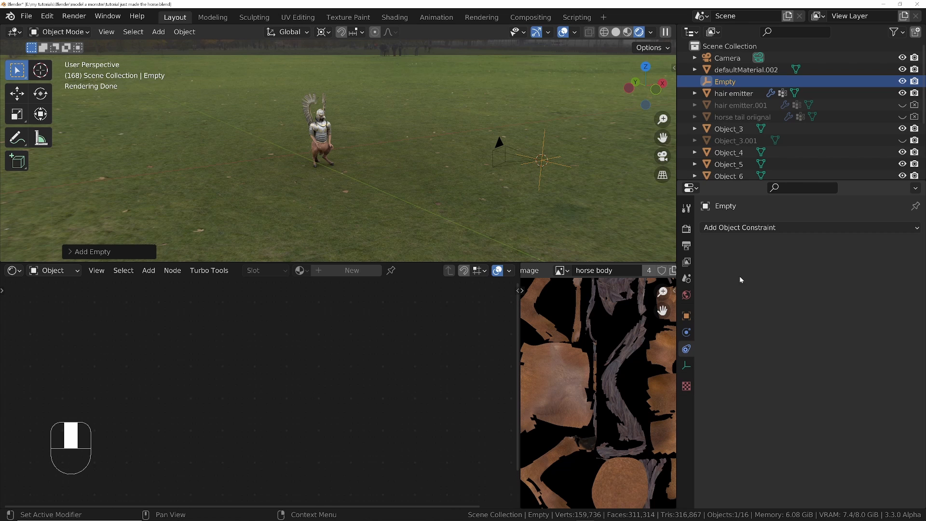
click(748, 228)
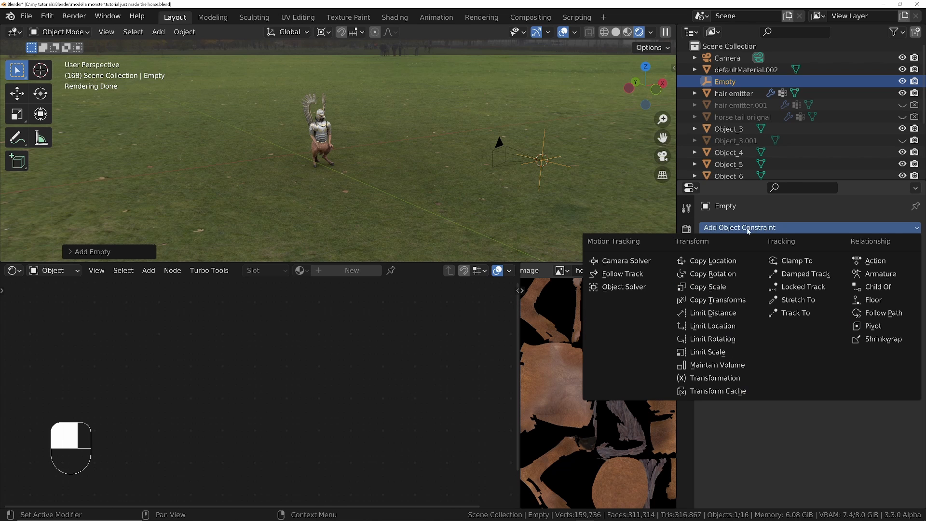
click(714, 263)
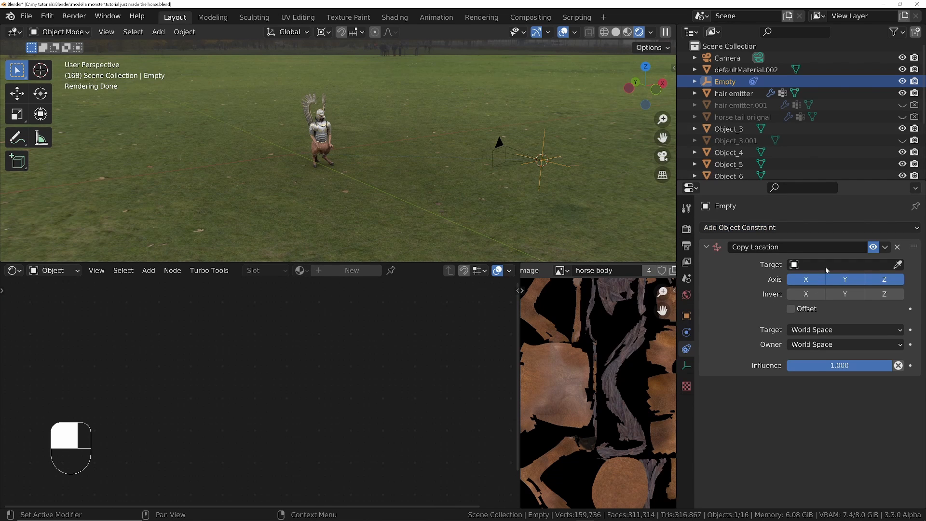
key(e)
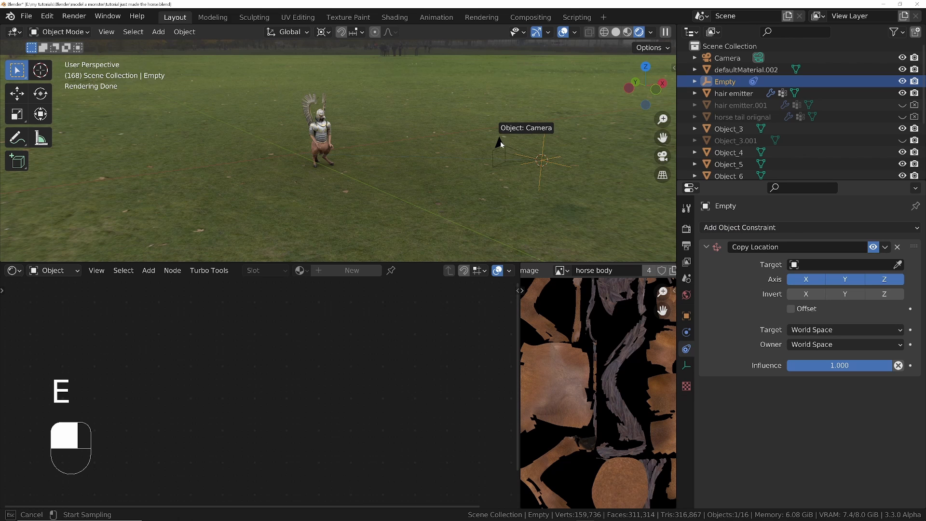
click(500, 141)
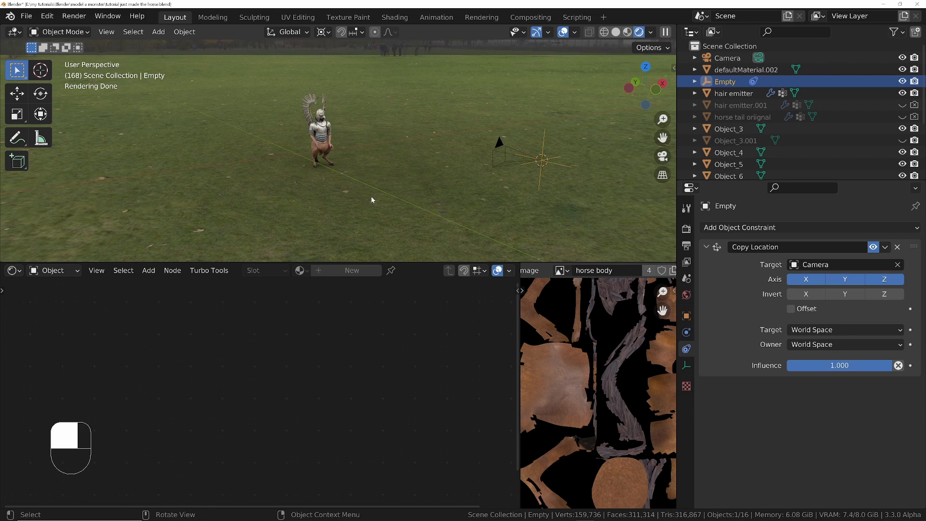
- Look through the scene camera with Camera to View locked and orbit it to look down more on the creature
key(KP_0)
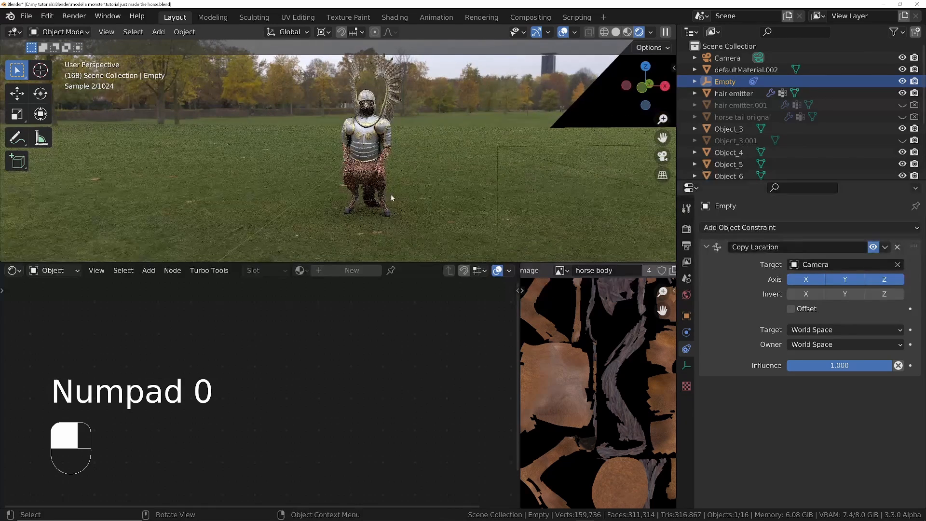
key(n)
scroll(664, 117, down, 1)
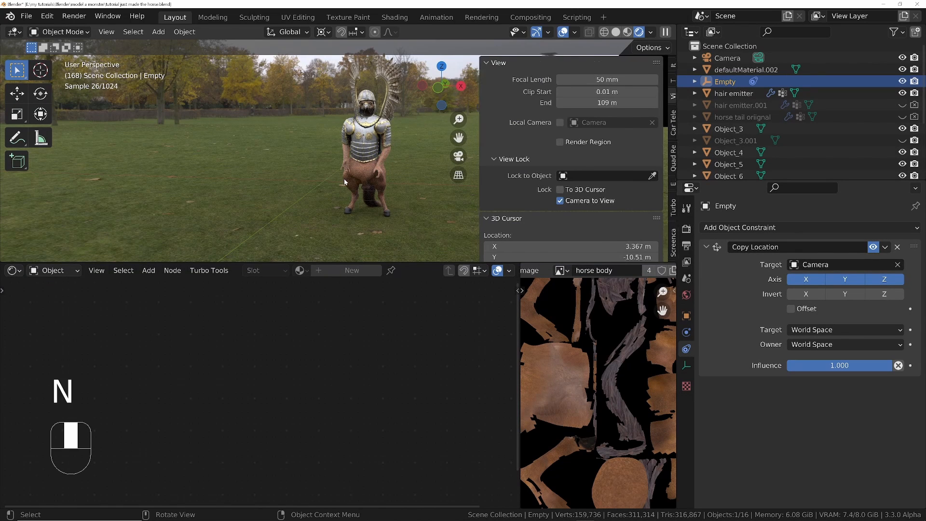
key(n)
key(KP_0)
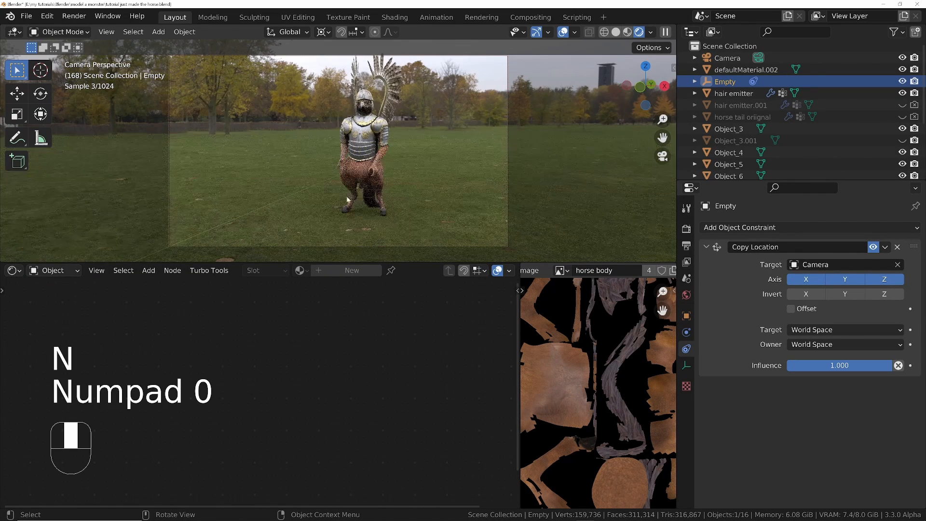
mouse_move(364, 204)
middle_down()
mouse_move(363, 193)
mouse_move(413, 201)
mouse_move(441, 186)
mouse_move(279, 201)
mouse_move(199, 188)
mouse_move(353, 196)
middle_up()
- Temporarily show a second 3D viewport to check that the empty follows the orbiting camera, and restore the Shader Editor
click(15, 270)
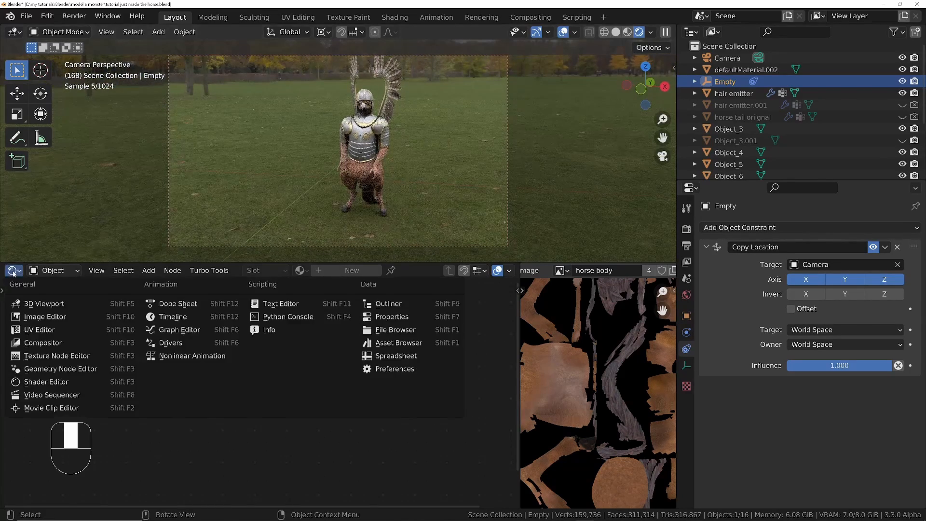
click(24, 304)
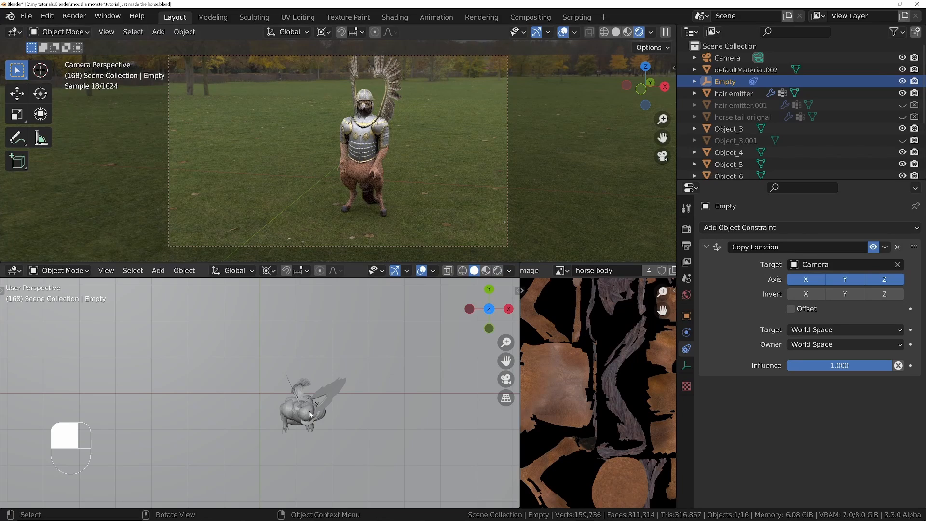
middle_drag(310, 414, 241, 191)
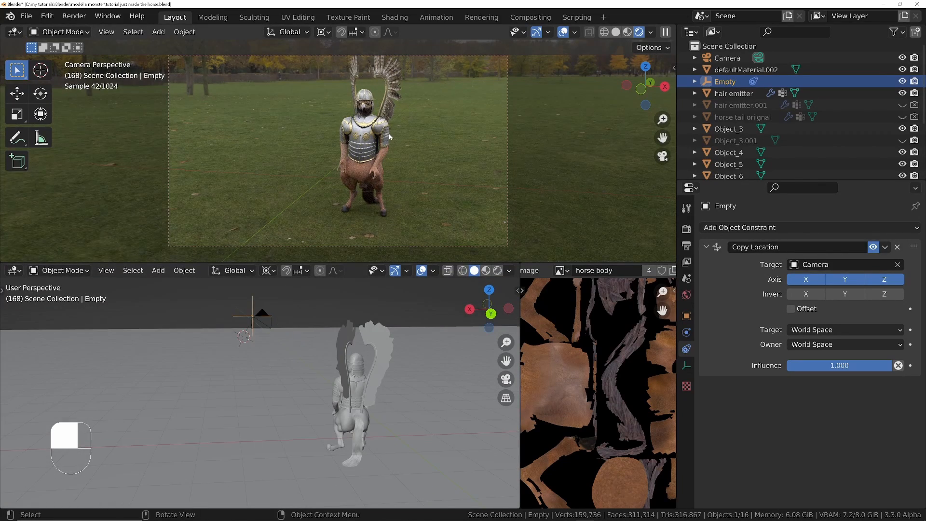
middle_drag(390, 137, 367, 142)
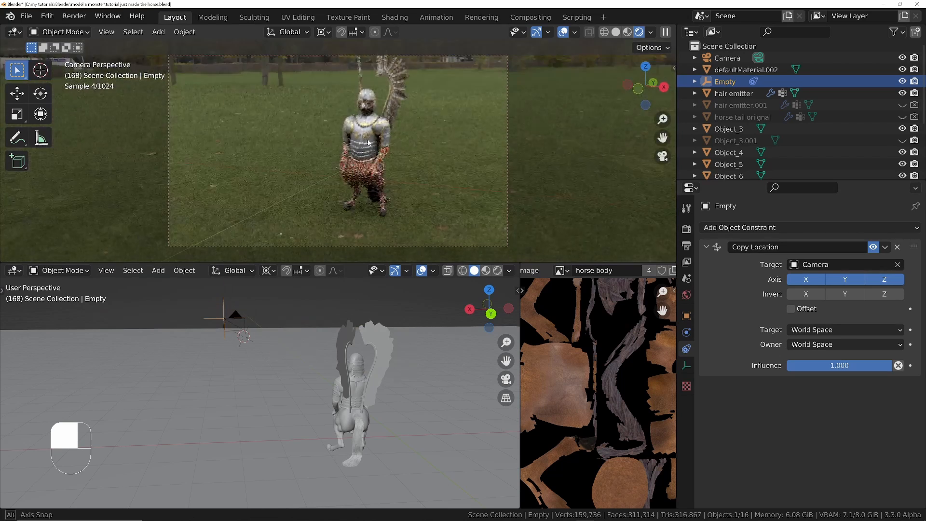
click(15, 270)
click(49, 368)
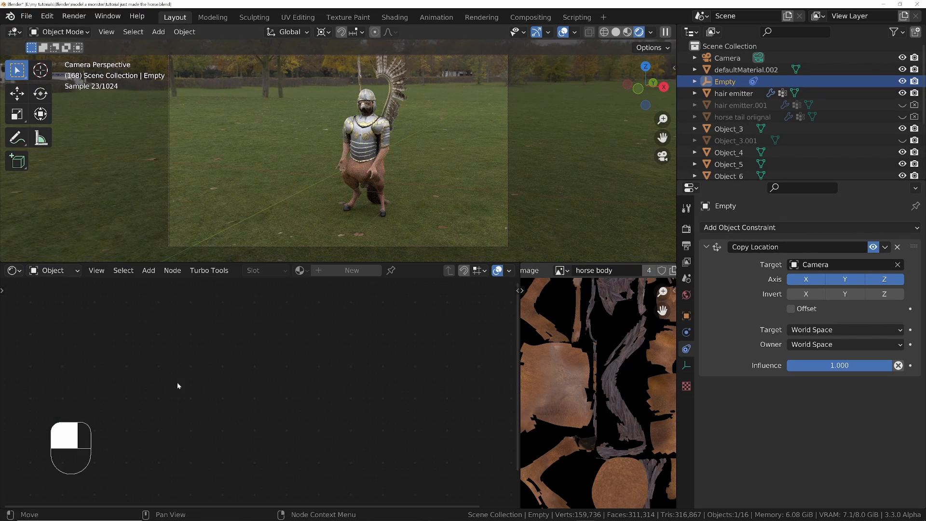
- Set the Texture Coordinate node's object to Empty in the ground plane's material and orbit the camera to test it
click(353, 219)
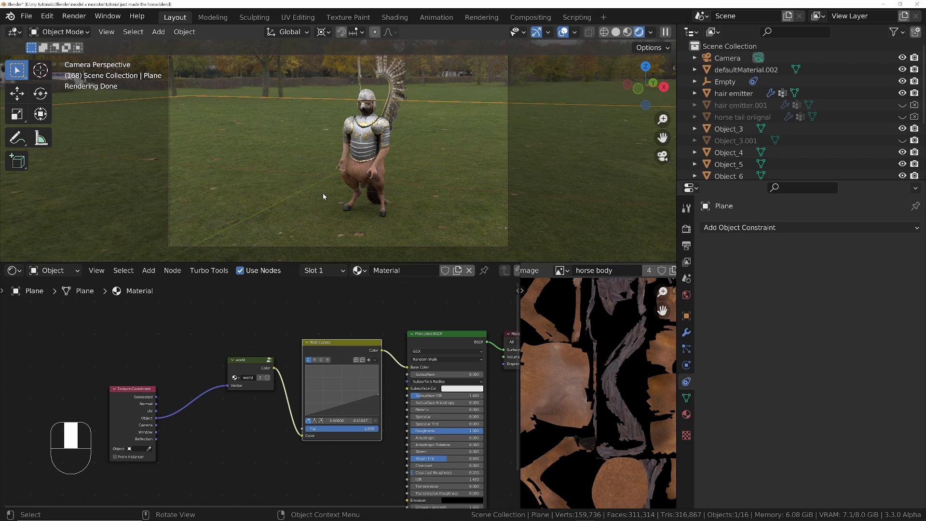
scroll(138, 451, up, 2)
click(137, 450)
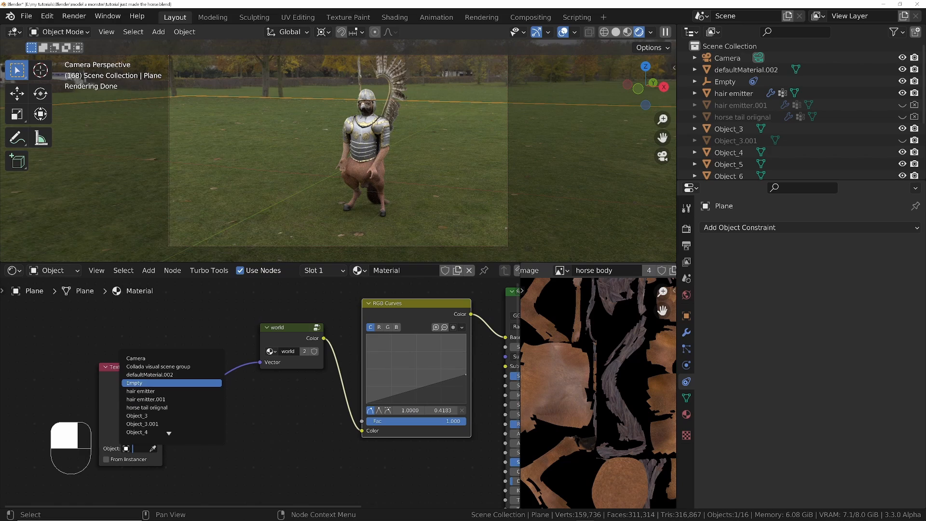
click(171, 382)
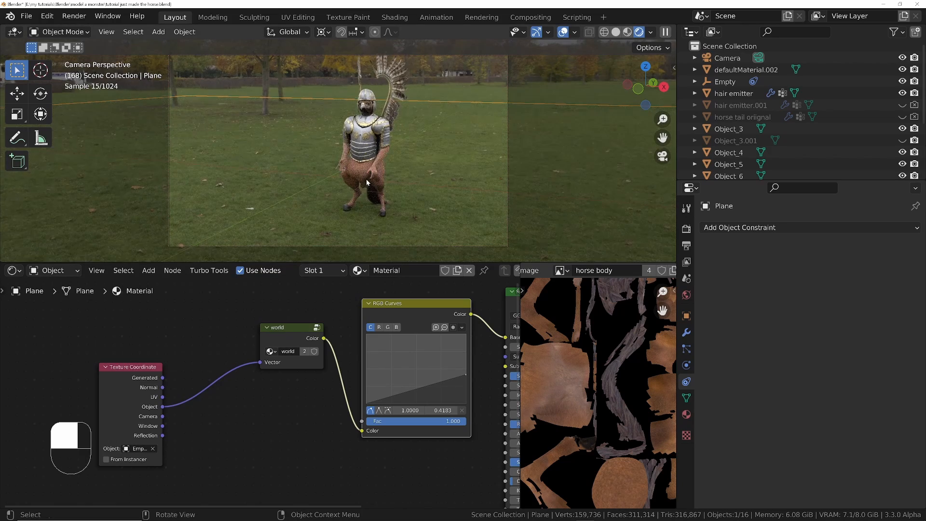
middle_drag(366, 179, 563, 49)
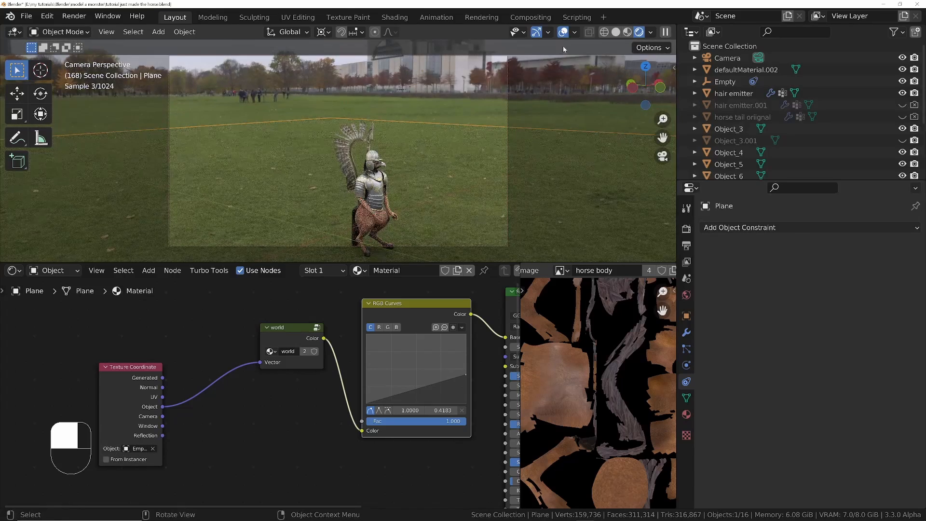
- Hide the viewport overlays and inspect the ground projection around the creature in a maximized camera view
click(563, 32)
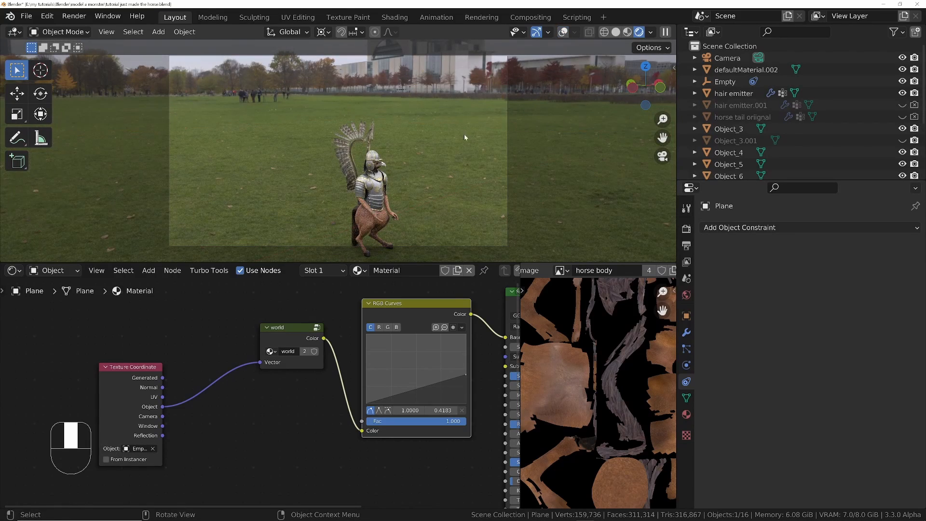
middle_drag(374, 207, 364, 221)
middle_drag(321, 221, 392, 163)
key(ctrl+space)
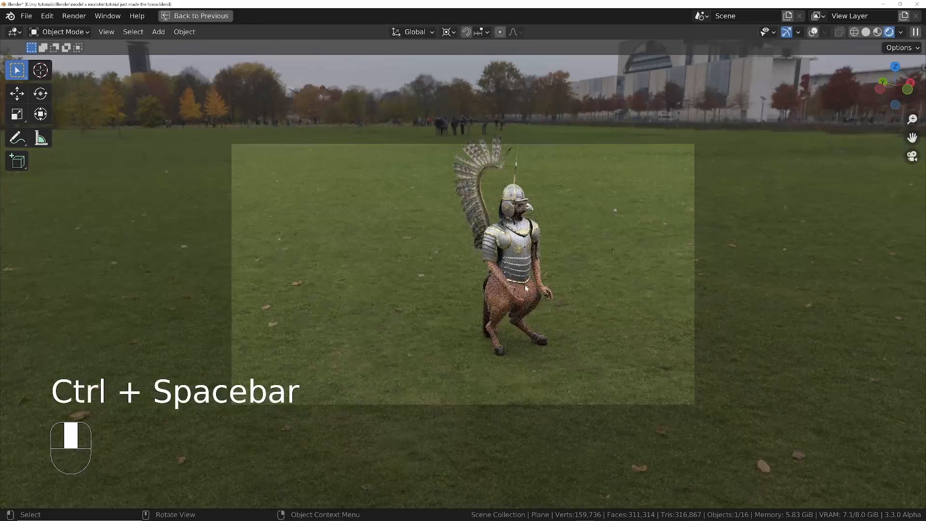
key(Home)
middle_drag(525, 289, 470, 288)
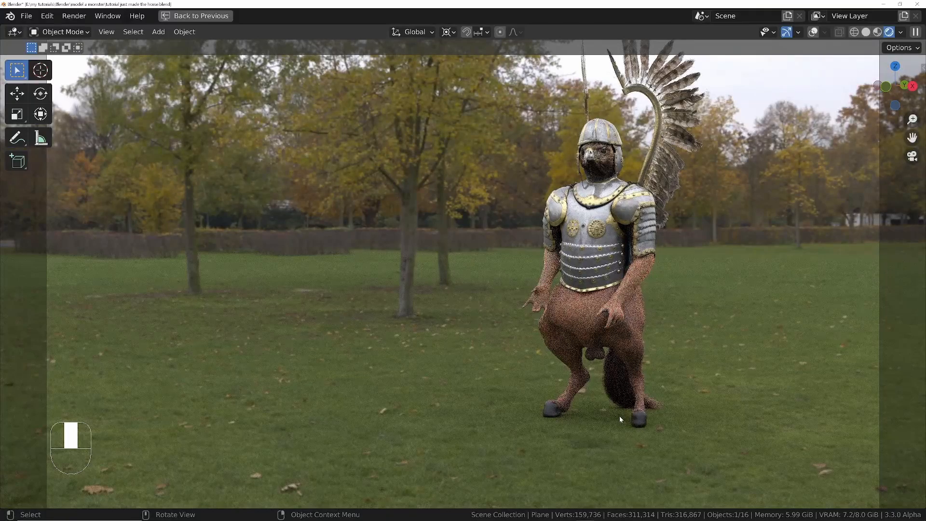
middle_drag(593, 386, 687, 380)
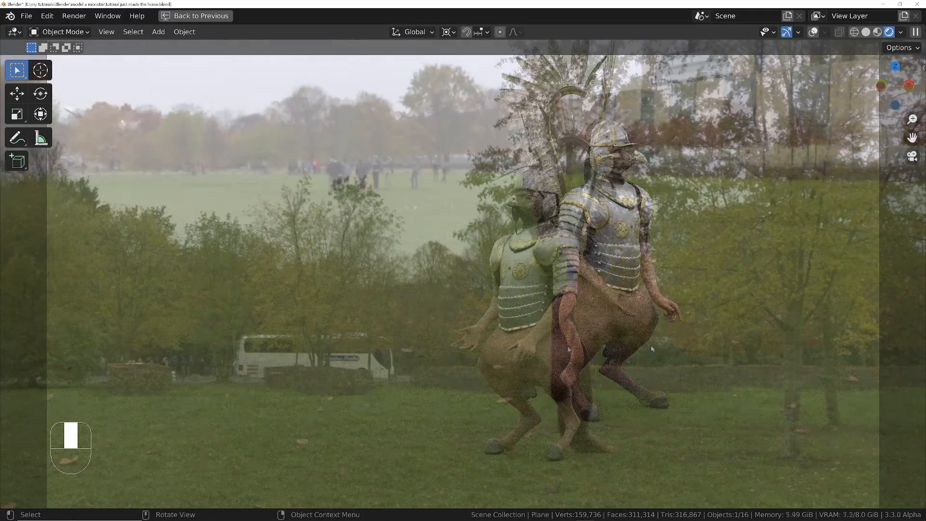
key(ctrl+space)
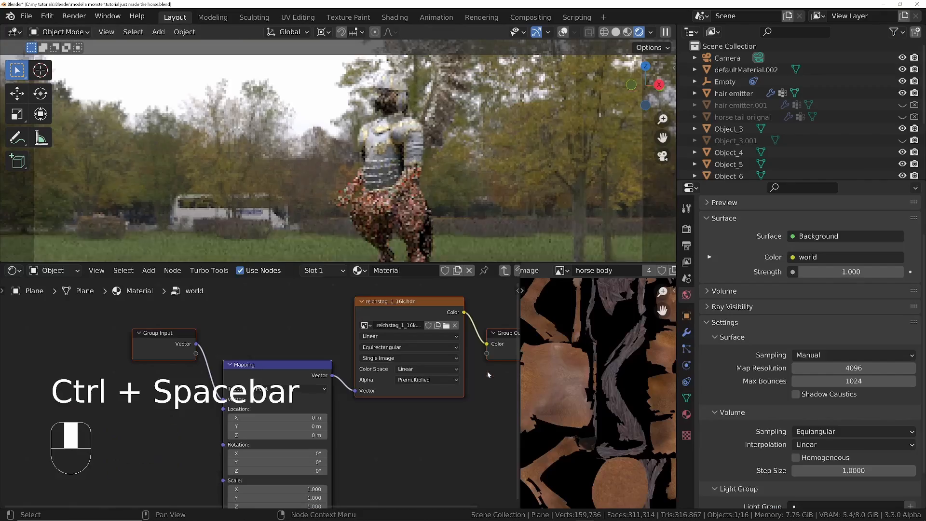
- Set the Mapping node's Z rotation to 80.5° inside the world group and review the rotated background around the creature
middle_drag(296, 346, 390, 324)
scroll(226, 379, down, 2)
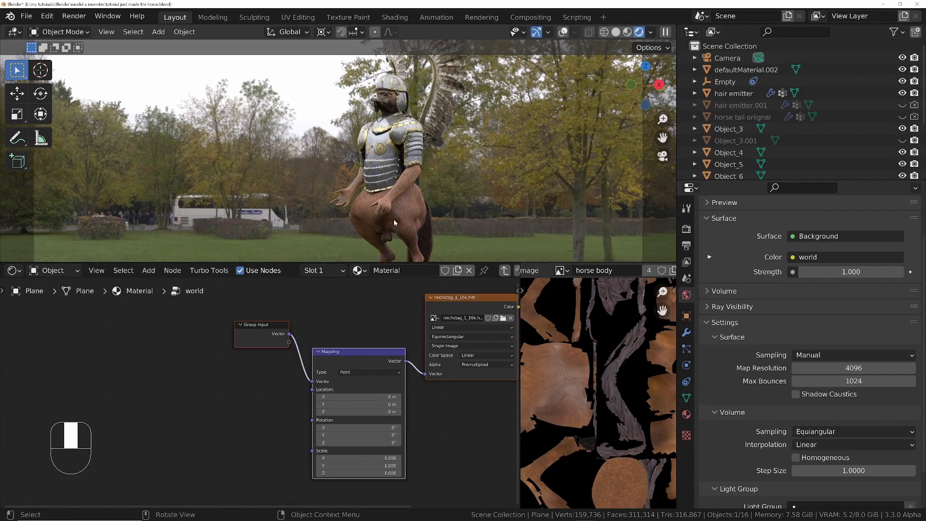
middle_drag(393, 219, 394, 250)
middle_drag(406, 199, 377, 183)
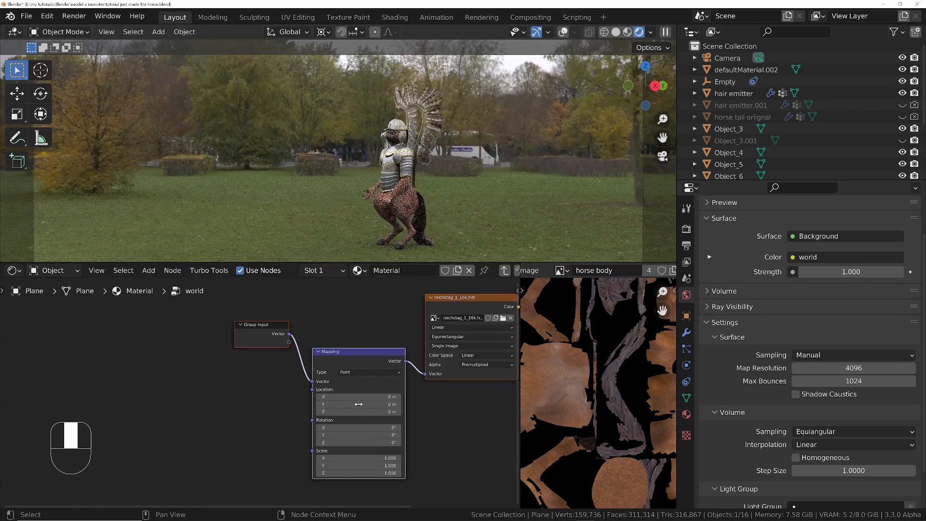
drag(357, 442, 449, 442)
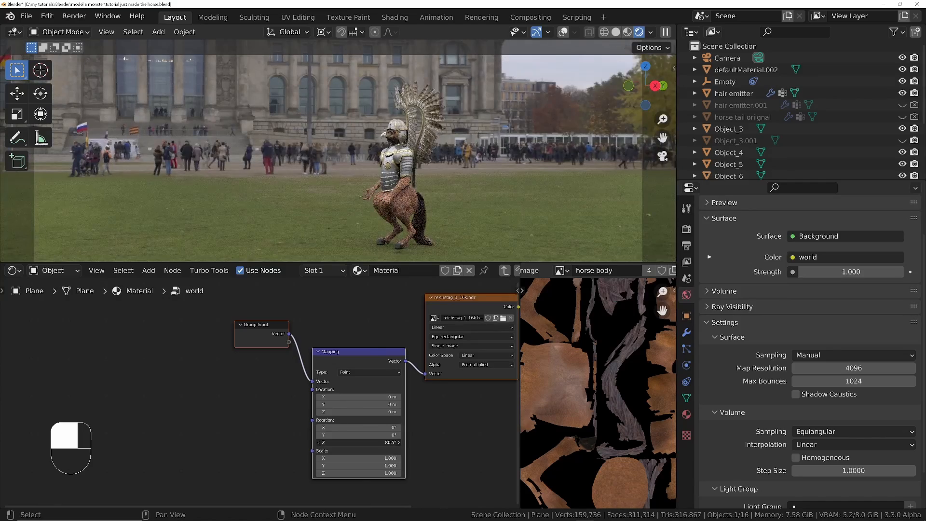
key(ctrl+space)
middle_drag(654, 380, 689, 385)
ctrl+middle_drag(679, 318, 625, 352)
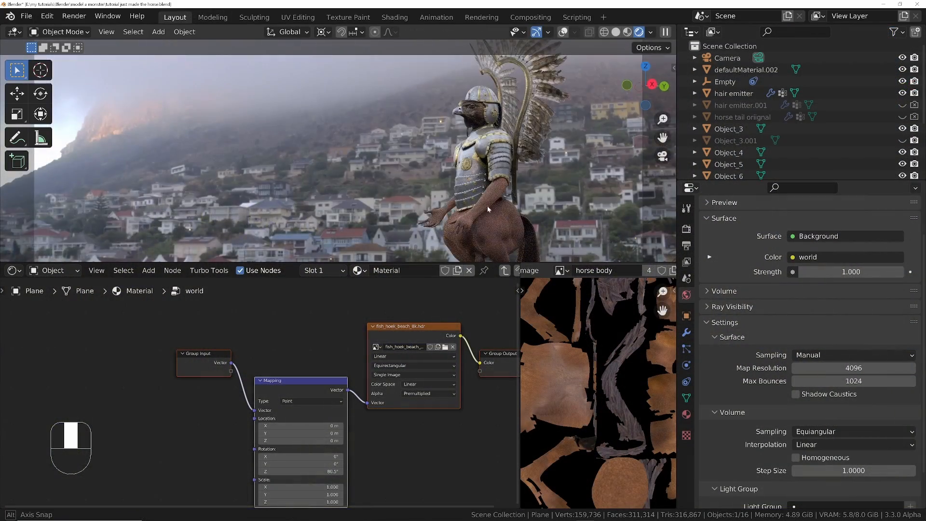
- Load royal_esplanade_1k.hdr into the world group's environment texture and orbit around the creature
middle_drag(487, 206, 531, 214)
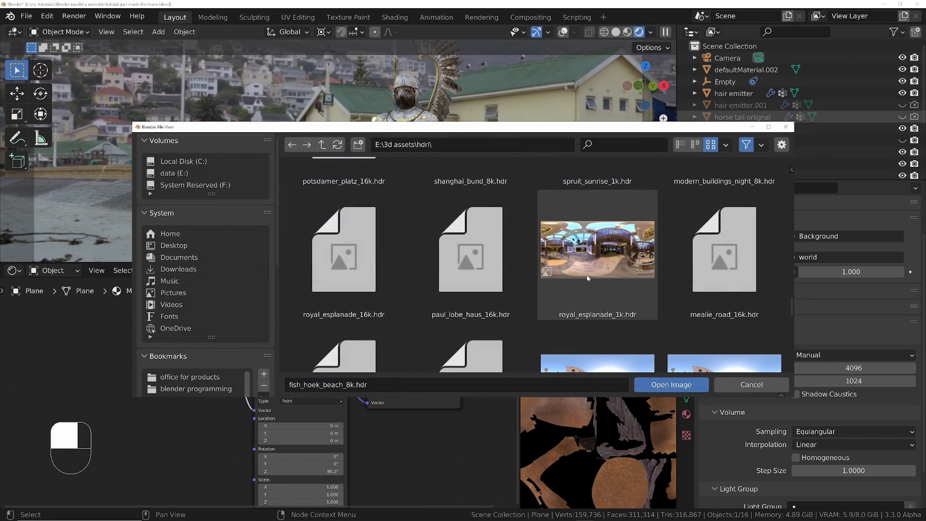
double_click(607, 217)
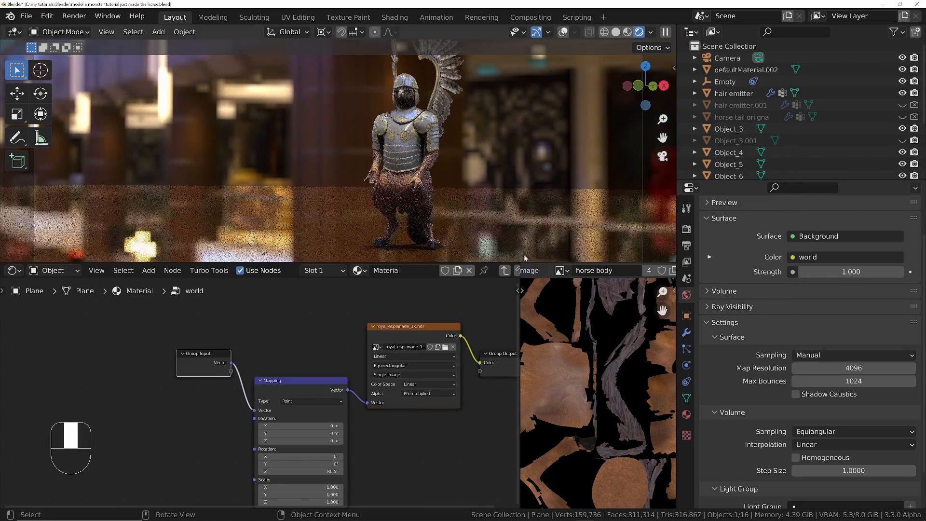
middle_drag(429, 222, 308, 241)
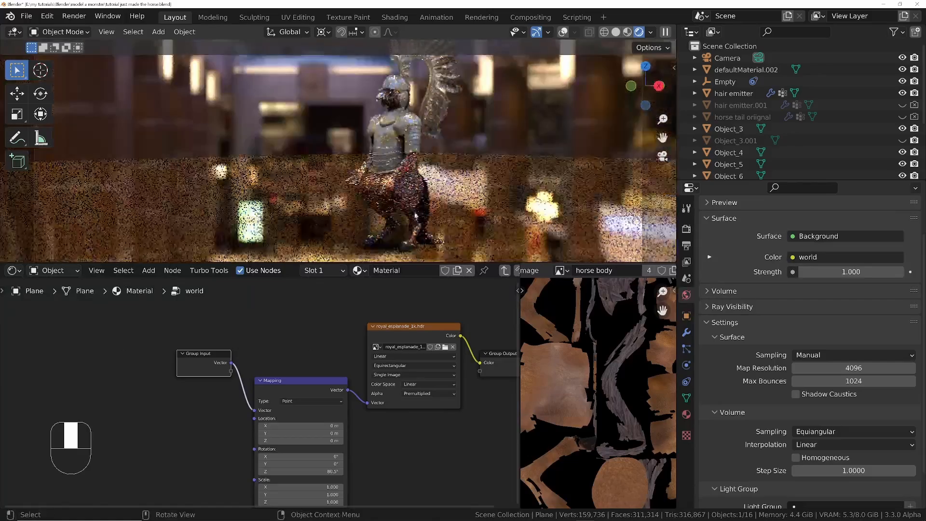
- Replace the world group's environment image with teufelsberg_lookout_4k.hdr and view the creature in it
click(445, 348)
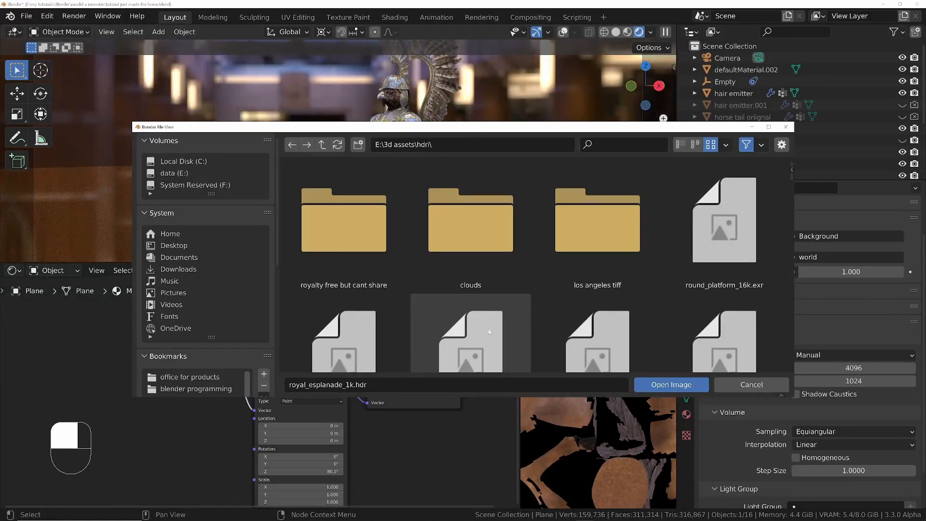
scroll(565, 191, down, 8)
scroll(565, 191, down, 10)
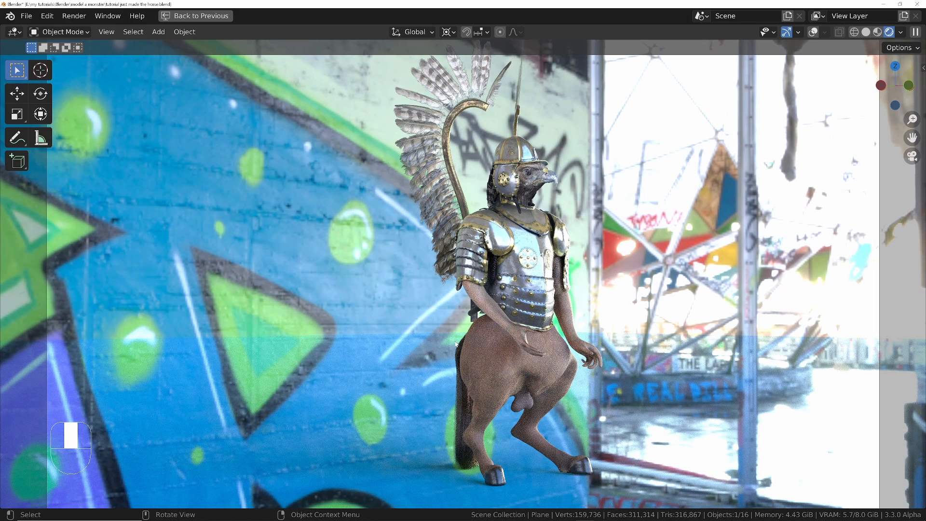
key(ctrl+space)
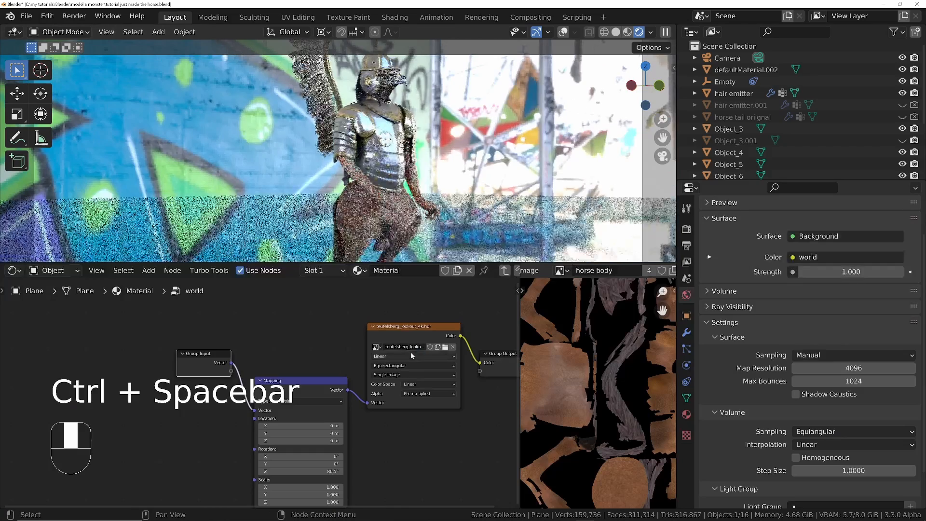
- Leave the world group and add a Gradient Texture to the plane's material with its type set to Spherical
key(Tab)
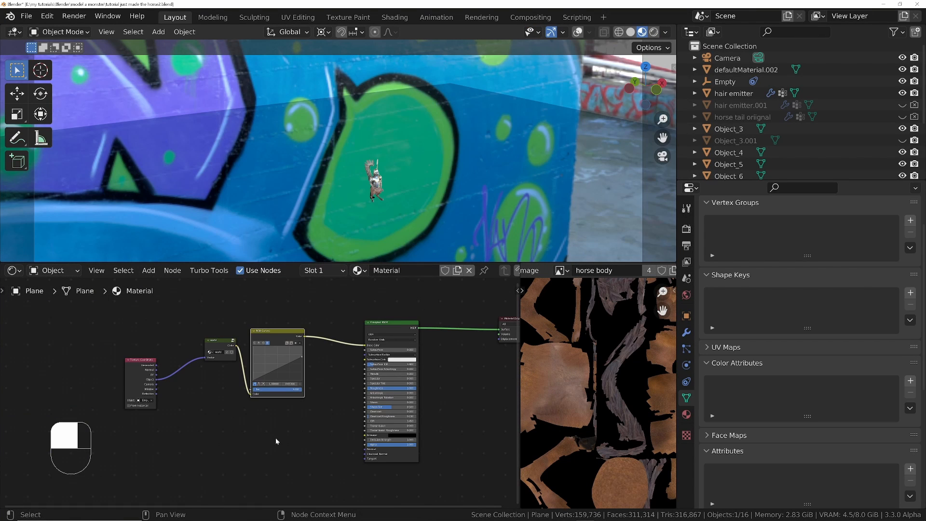
key(shift+a)
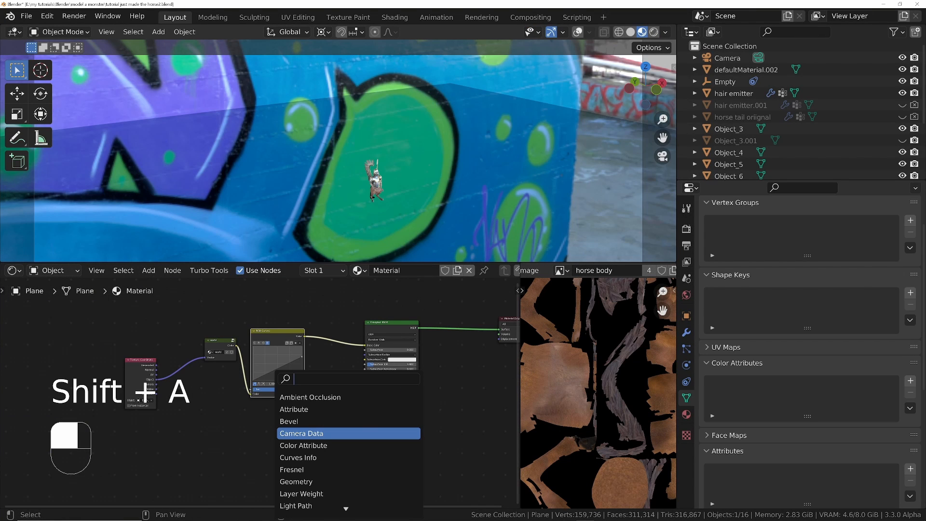
text(gra)
key(Return)
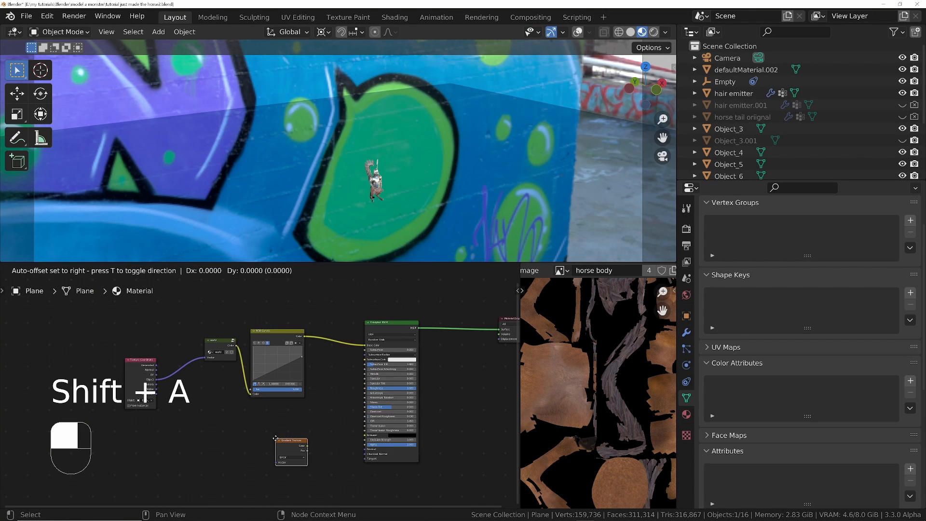
click(275, 438)
scroll(298, 459, up, 5)
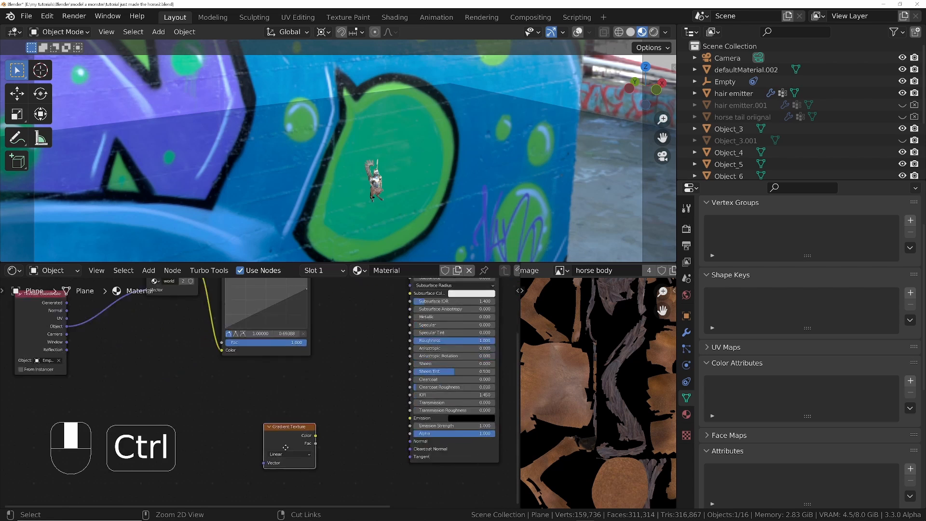
click(279, 435)
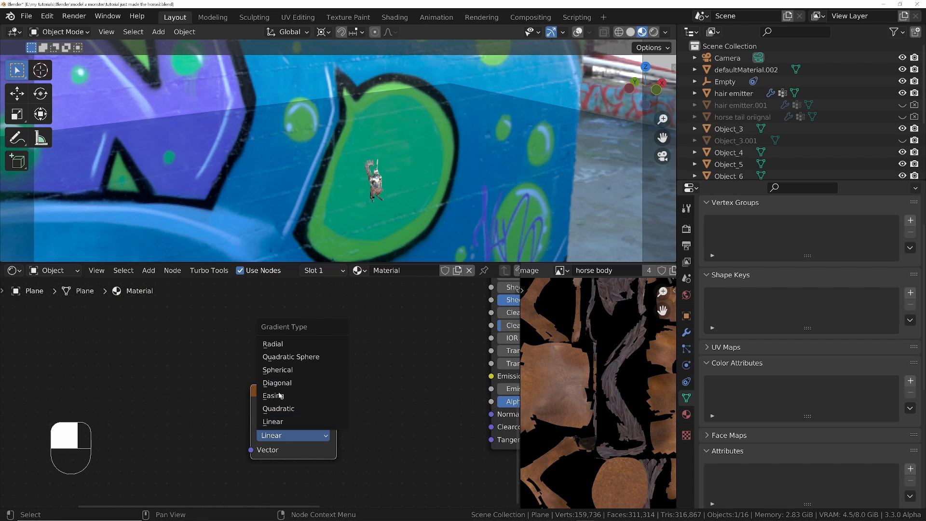
click(289, 370)
scroll(276, 348, down, 5)
middle_drag(212, 365, 301, 406)
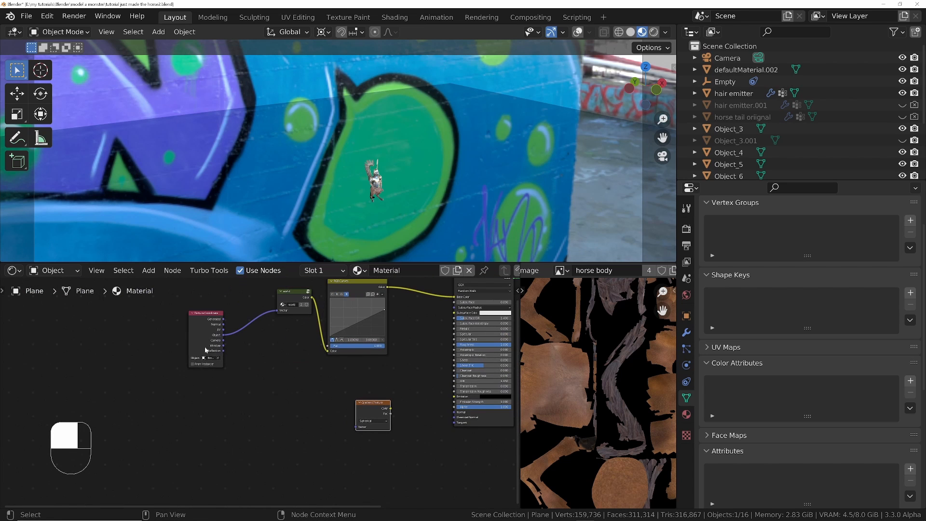
- Duplicate the Texture Coordinate node, clear its object, link its Object output to the gradient's Vector, and link the gradient's Fac to Alpha
click(192, 323)
key(shift+d)
click(303, 385)
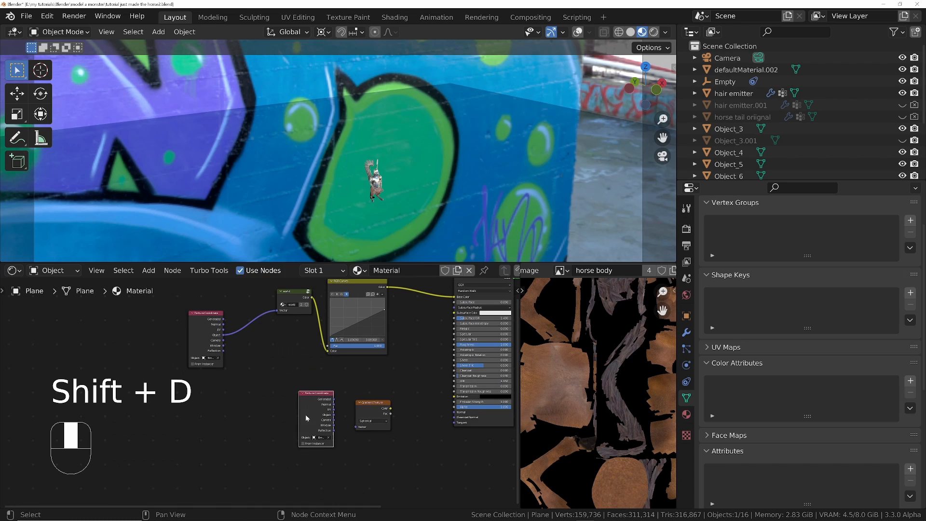
scroll(334, 437, up, 1)
click(337, 441)
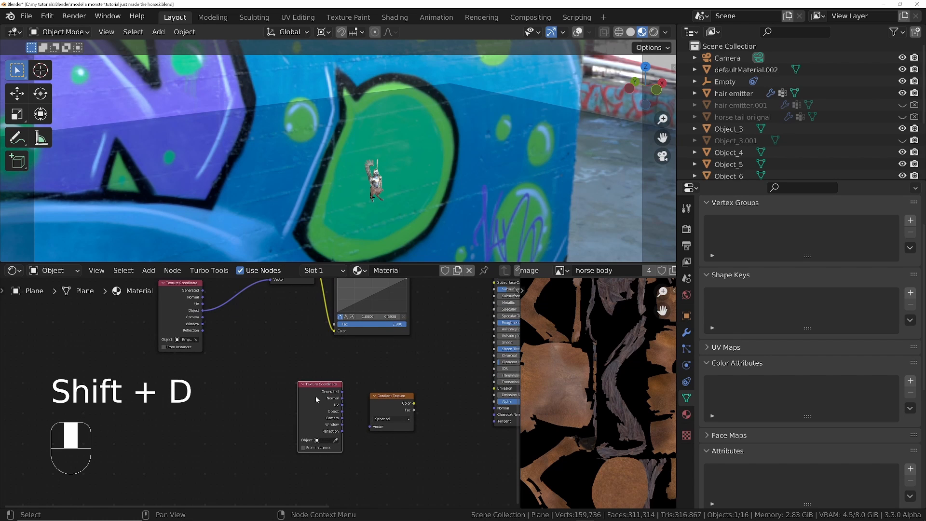
middle_drag(290, 390, 245, 388)
drag(276, 399, 450, 401)
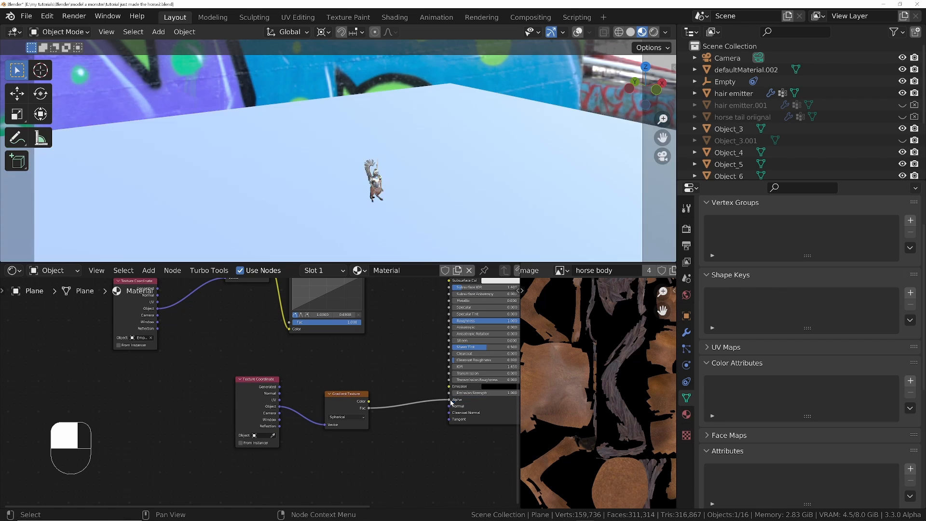
middle_drag(427, 190, 415, 218)
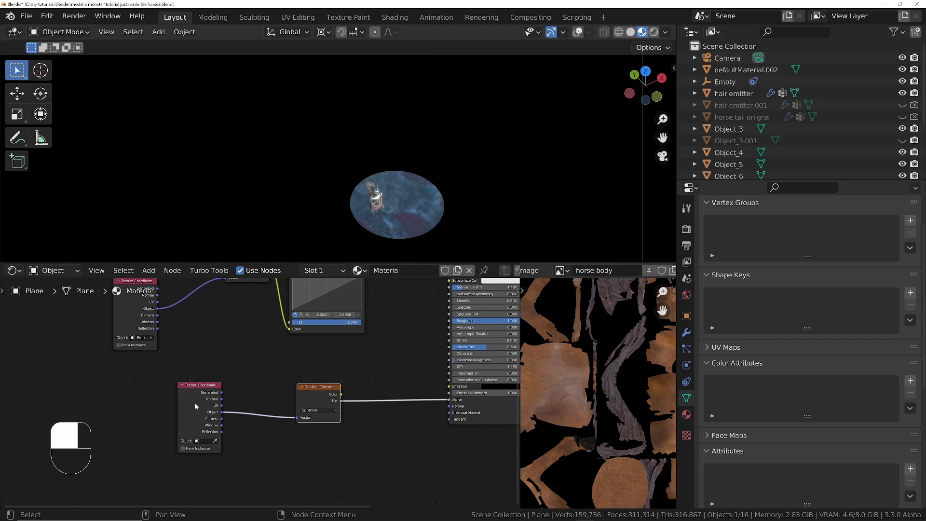
- Insert a Mapping node between the duplicated Texture Coordinate and the Gradient Texture
key(shift+a)
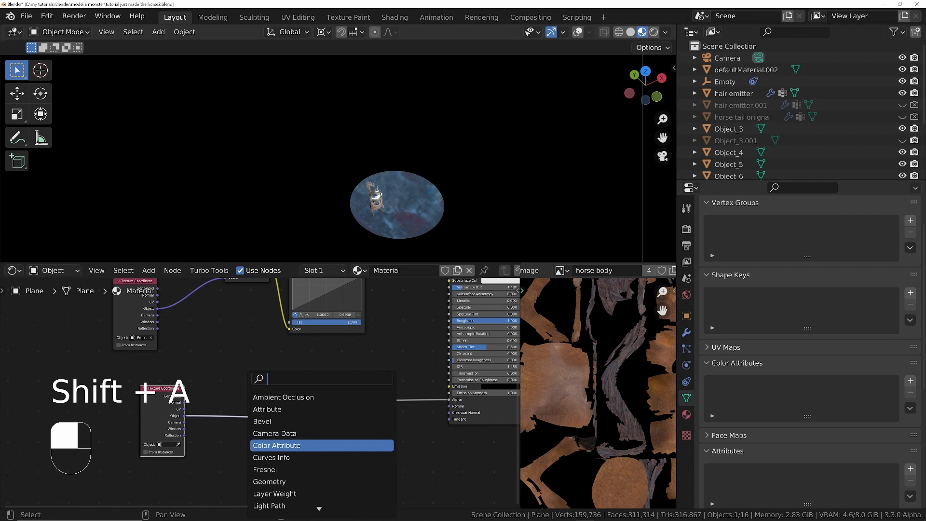
text(mapp)
key(Return)
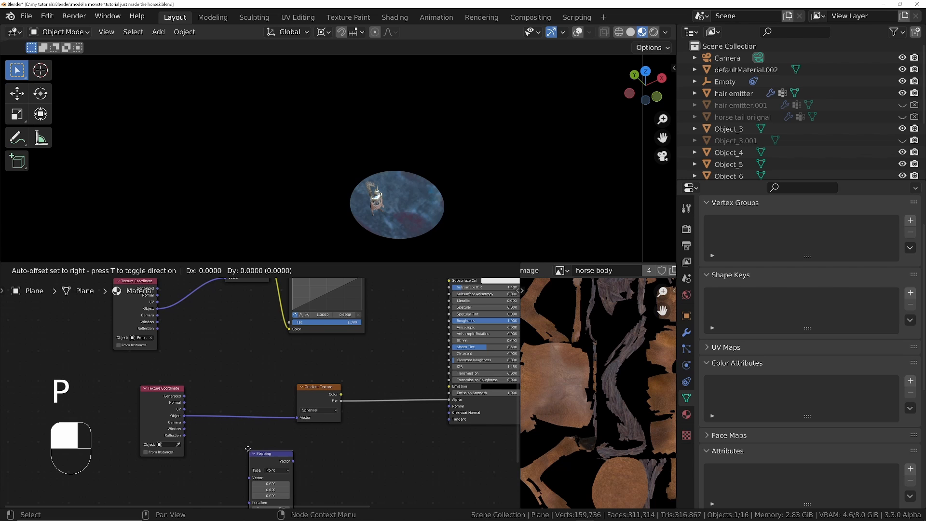
click(227, 396)
middle_drag(226, 396, 244, 353)
- Add a Value node and connect it to the Scale input of the gradient's Mapping node
click(184, 464)
key(shift+a)
text(s)
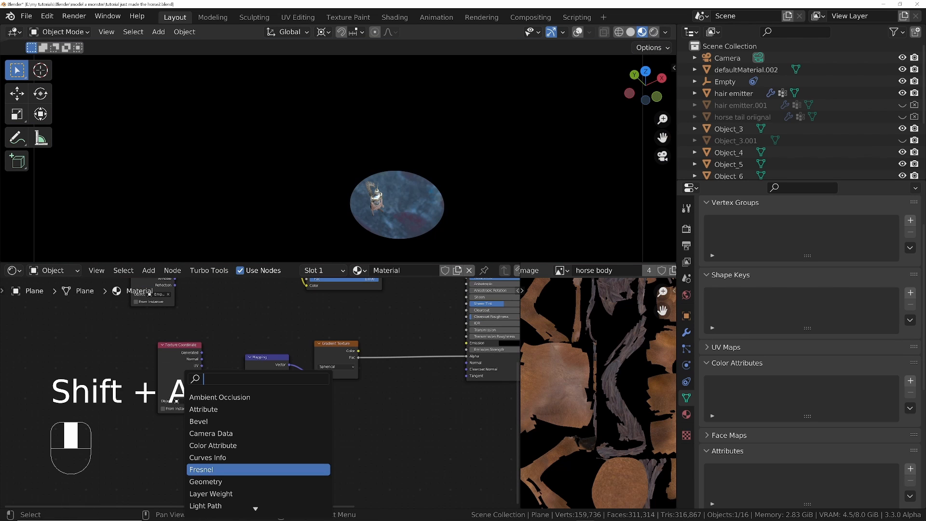
text(value)
key(Return)
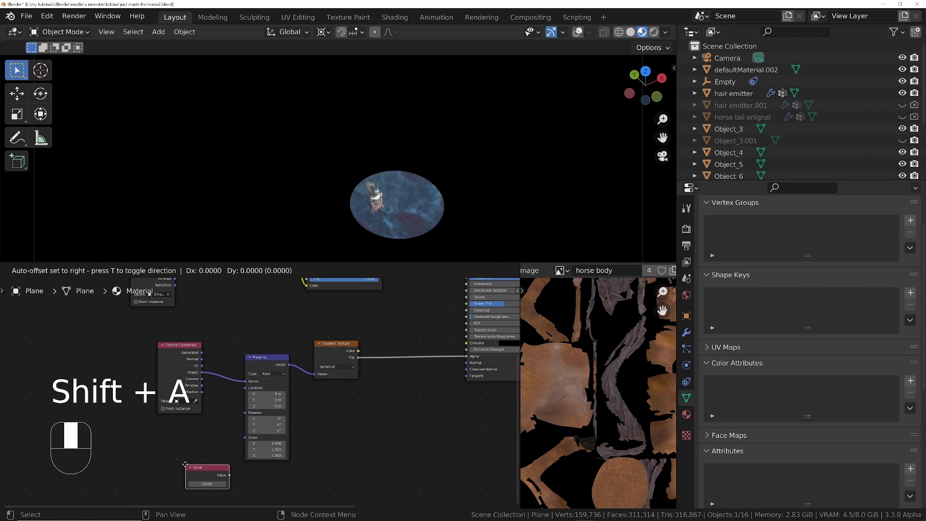
click(193, 445)
drag(231, 451, 245, 437)
- Set the Value node to about 0.4 to enlarge the circular mask around the creature
click(206, 456)
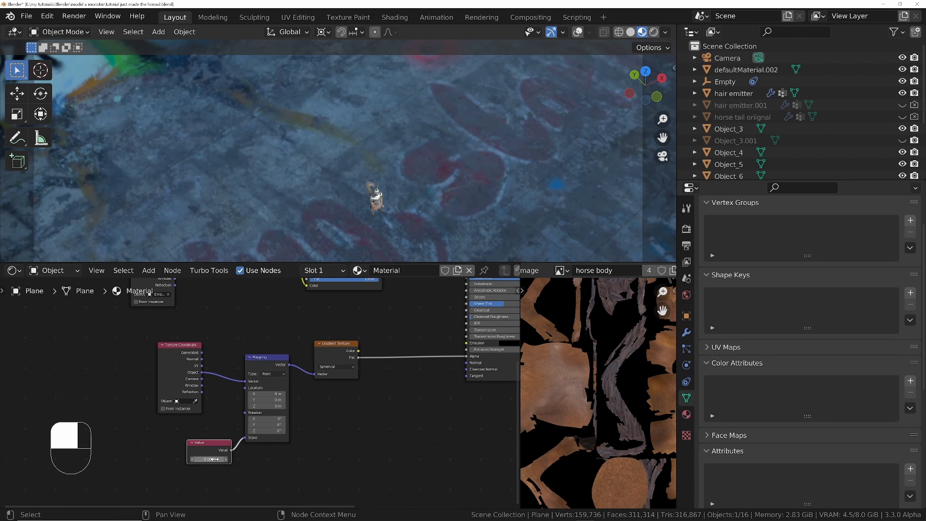
text(2.3)
key(Return)
drag(209, 459, 180, 459)
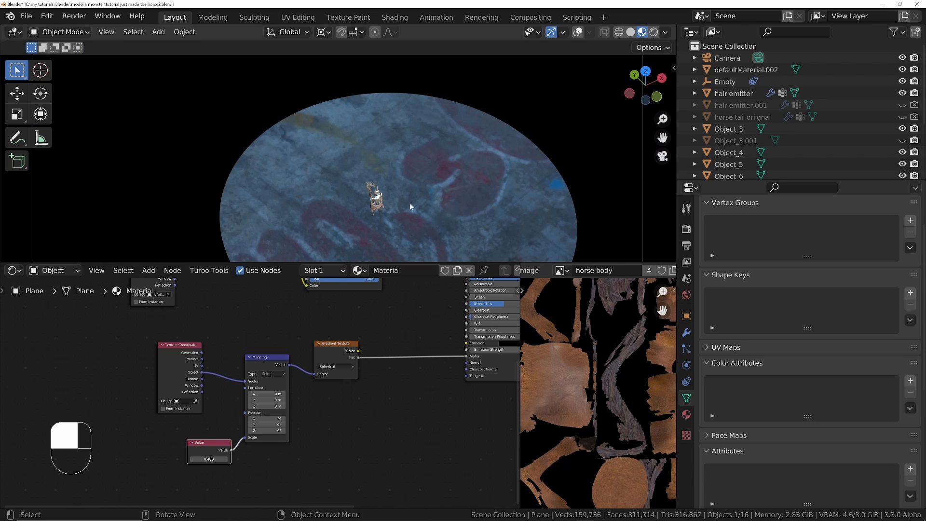
middle_drag(393, 192, 387, 152)
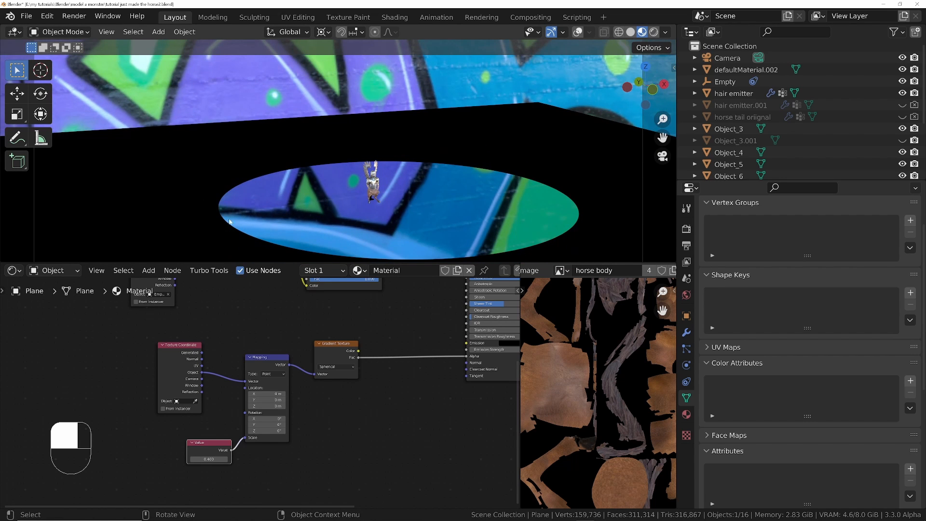
- Try the Radial gradient, switch to Quadratic Sphere with the Mapping type Texture, and adjust the Value node to resize the mask
click(335, 367)
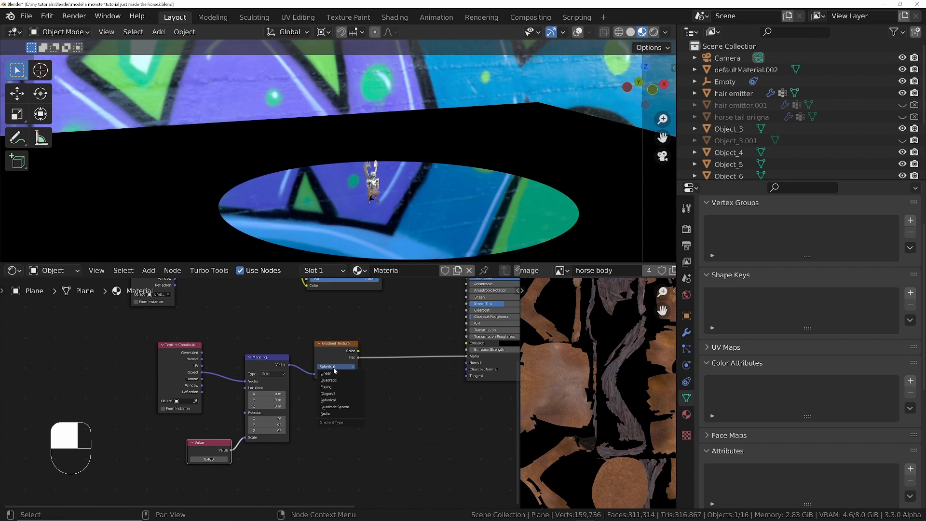
click(338, 414)
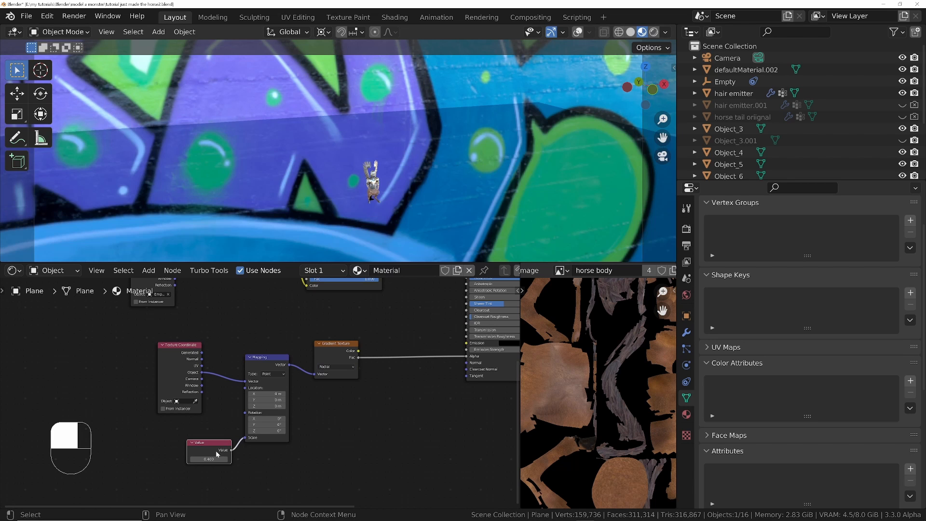
drag(216, 459, 208, 459)
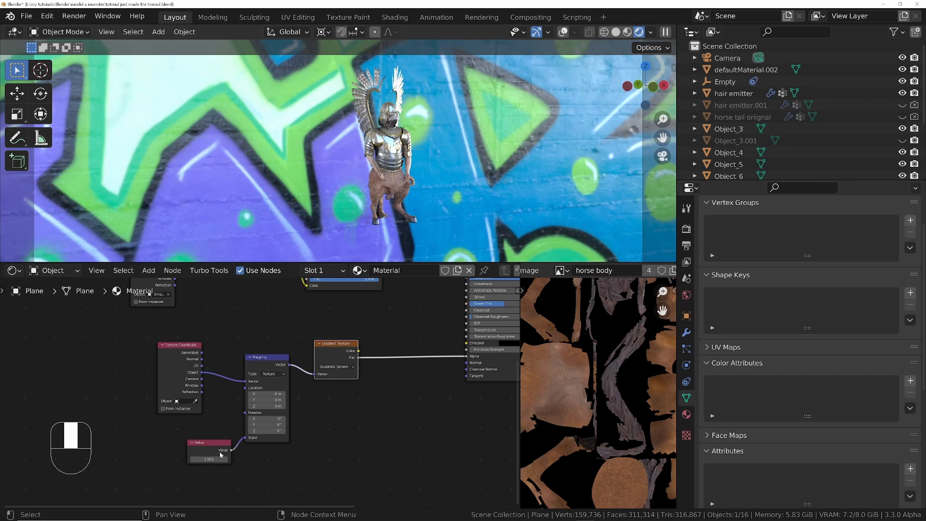
mouse_move(216, 459)
mouse_down()
mouse_move(194, 459)
mouse_move(215, 459)
mouse_move(207, 459)
mouse_up()
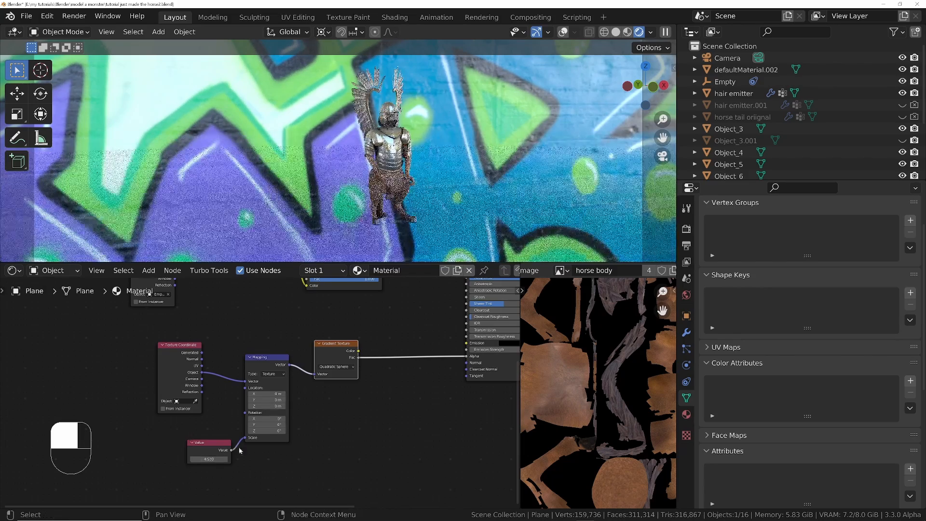
- Insert a ColorRamp between the Gradient Texture and Alpha, and move its black stop to around the middle of the ramp
key(shift+a)
click(398, 388)
text(ramp)
key(Return)
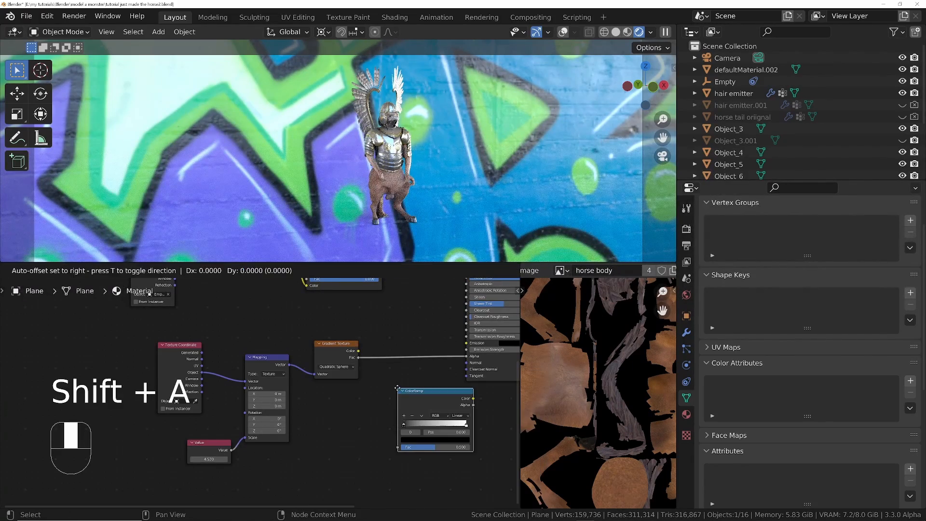
click(384, 346)
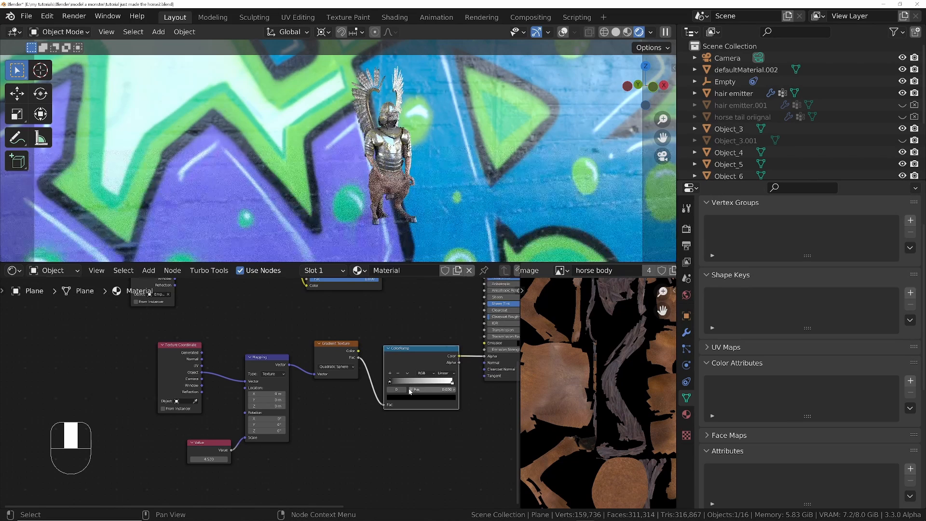
drag(395, 384, 433, 381)
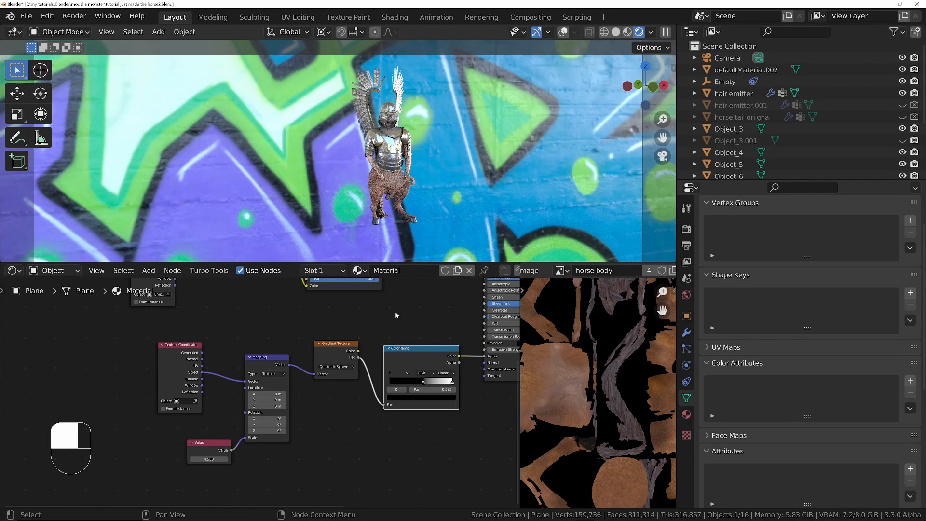
- Preview the ColorRamp output on the plane and shift its black stop slightly back to widen the white area
ctrl+shift+click(430, 351)
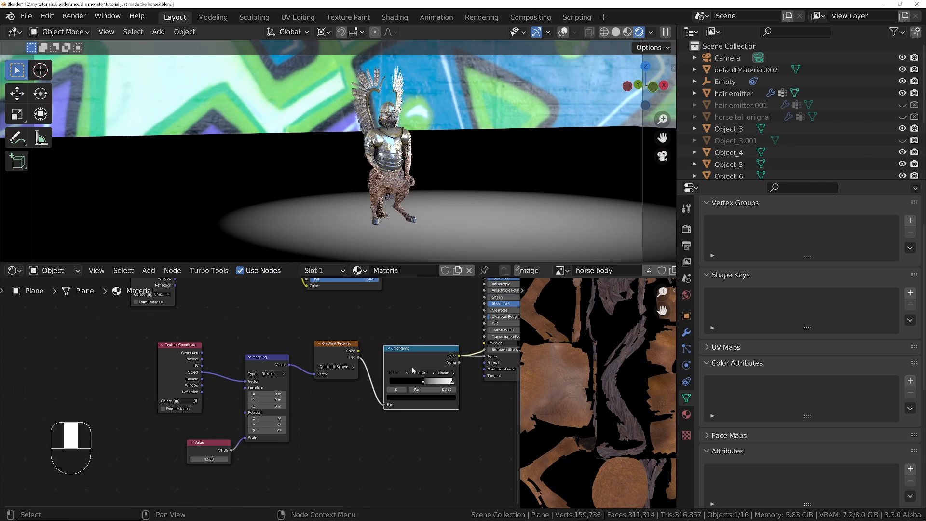
drag(423, 381, 420, 390)
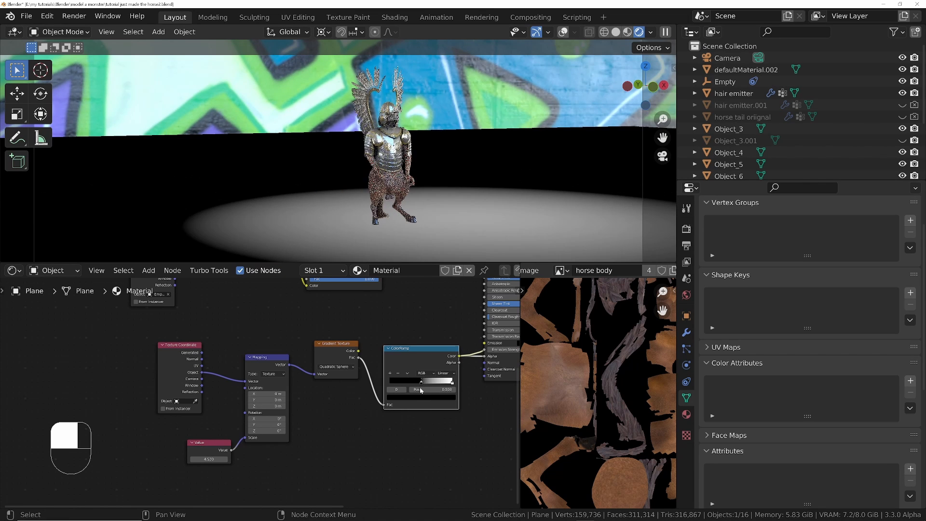
middle_drag(427, 138, 376, 212)
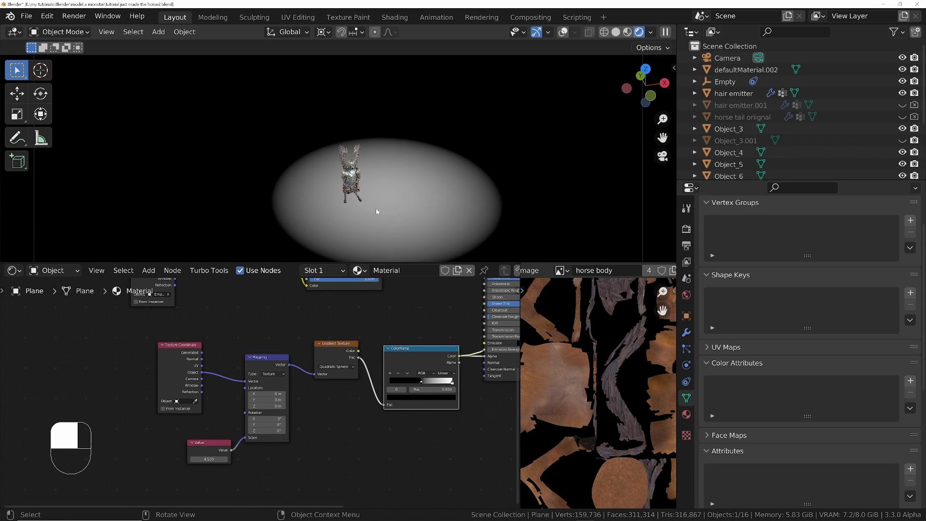
- Move the plane about -2.29 m along the global X axis to centre the mask beneath the creature
key(g)
middle_drag(525, 191, 466, 216)
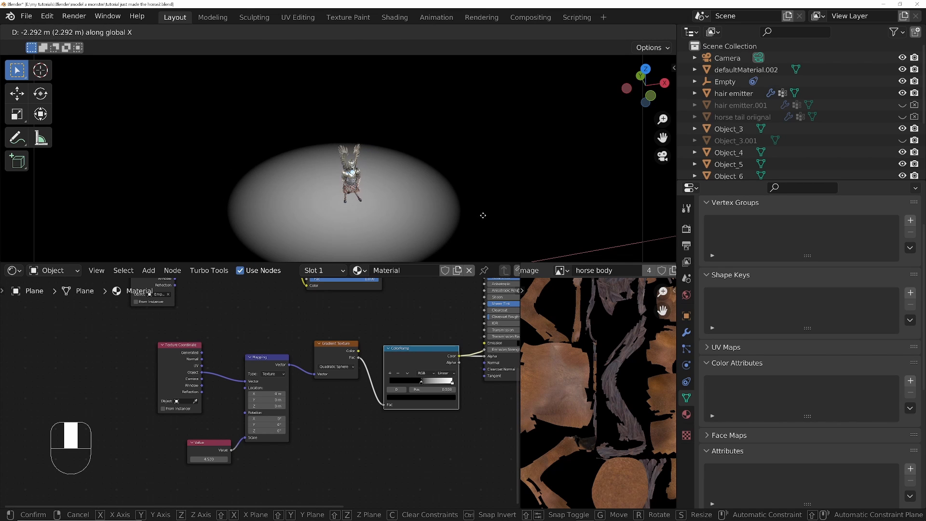
click(482, 215)
middle_drag(386, 211, 429, 180)
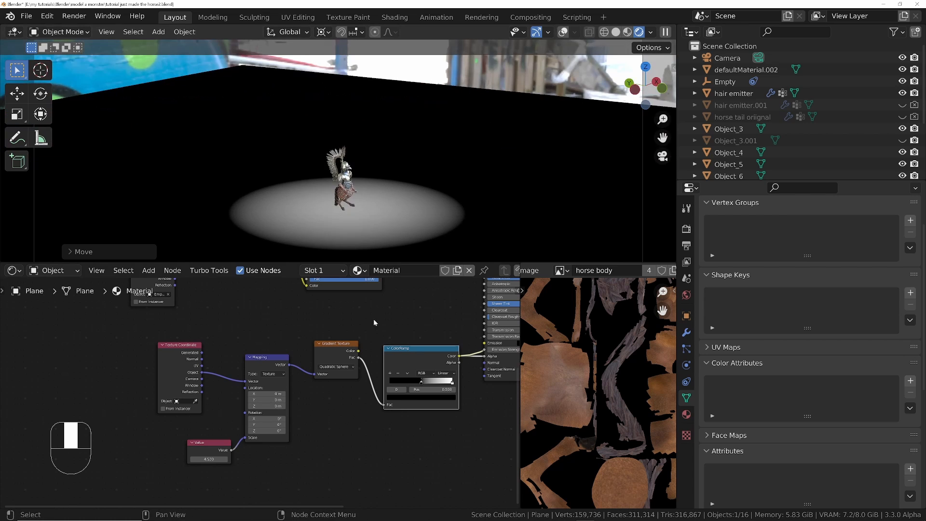
- Bring the ColorRamp's white and black stops close together near the ramp's start, and return the output to the Principled BSDF
drag(451, 383, 423, 392)
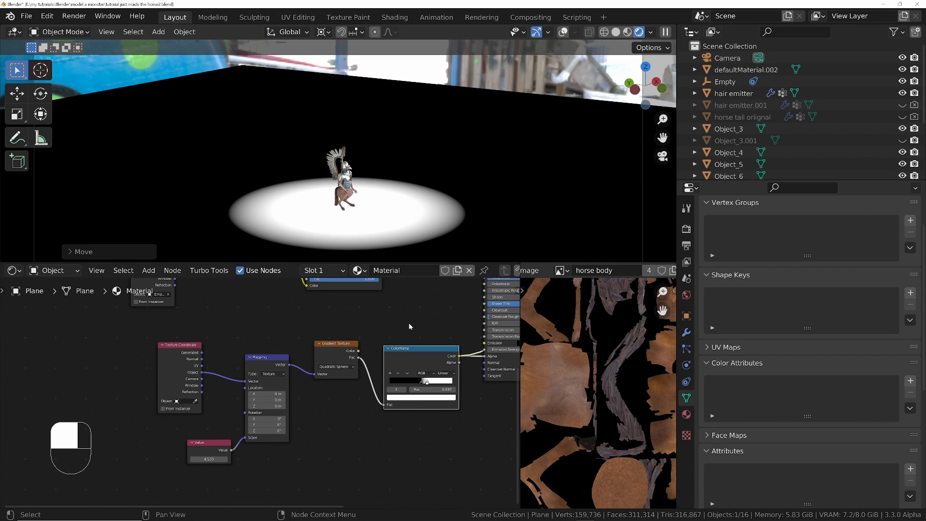
mouse_move(417, 385)
mouse_down()
mouse_move(395, 386)
mouse_move(416, 384)
mouse_move(408, 384)
mouse_up()
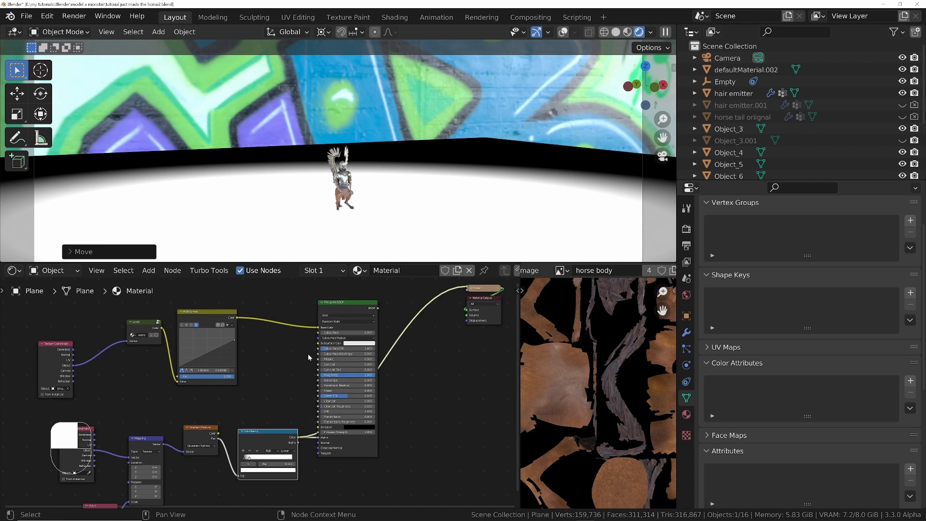
ctrl+shift+click(337, 330)
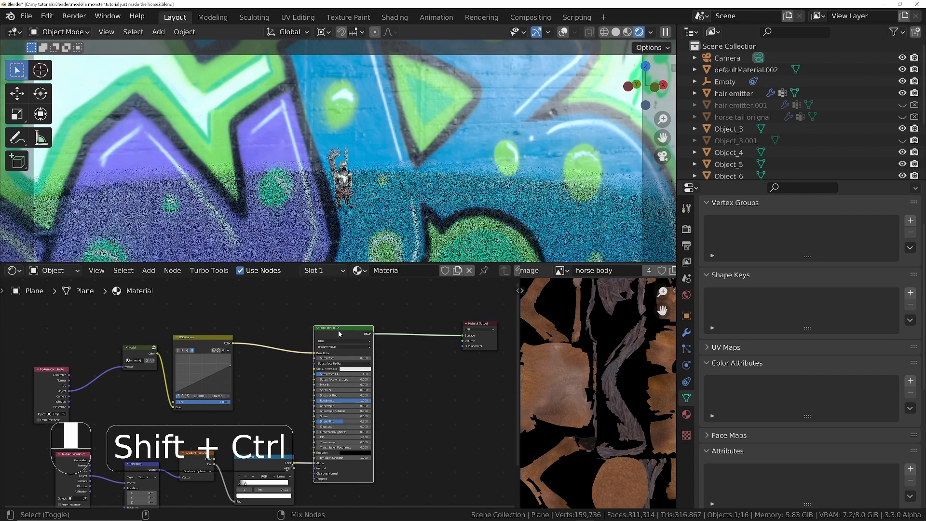
- Inspect how the ground's edge blends into the HDRI around the creature in a maximized rendered view
ctrl+middle_drag(339, 191, 343, 135)
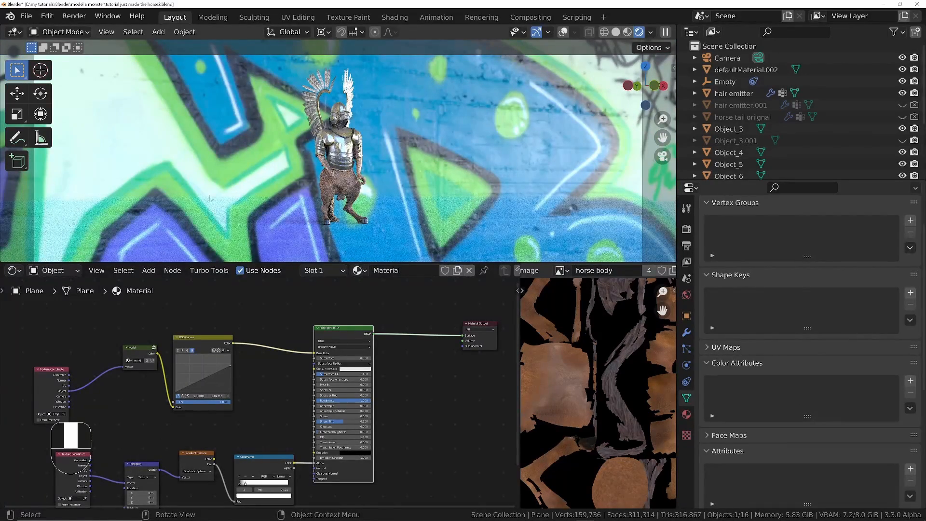
key(ctrl+space)
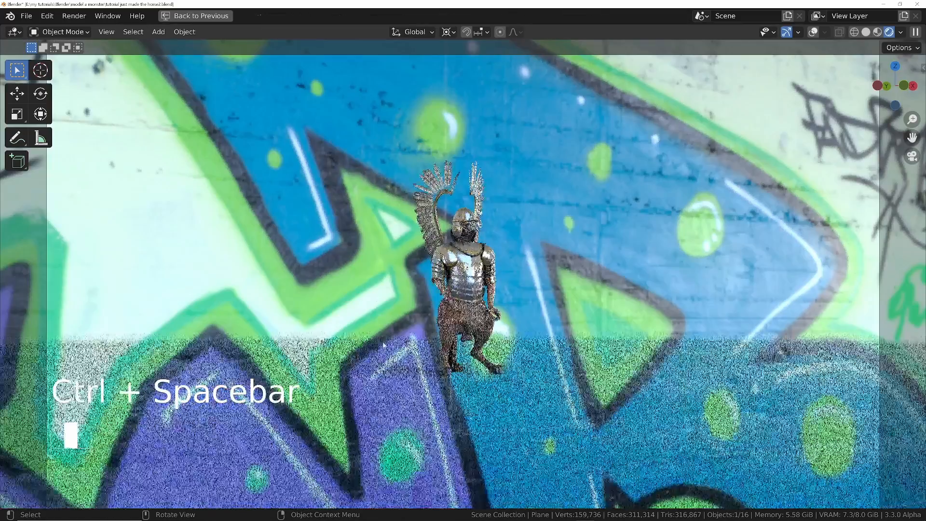
ctrl+middle_drag(463, 362, 532, 378)
middle_drag(536, 331, 537, 314)
scroll(483, 289, down, 1)
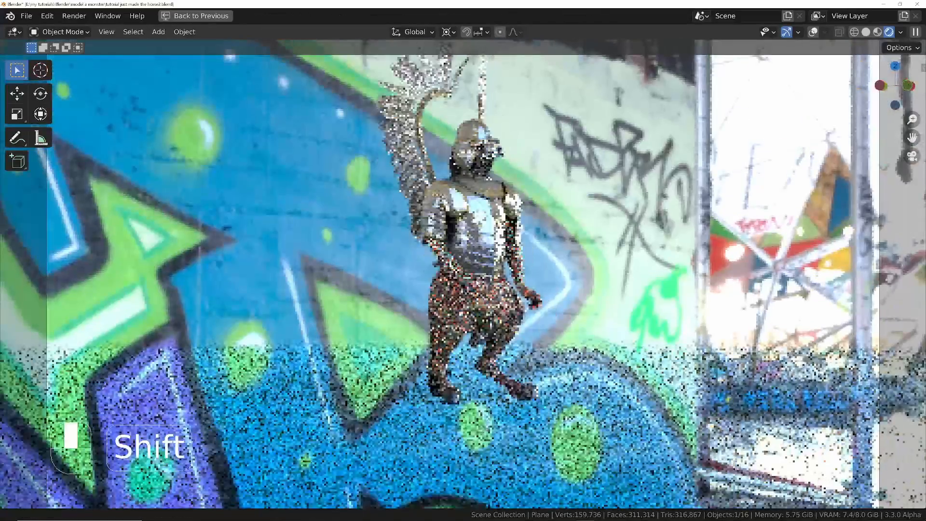
- Enlarge the rendered viewport above the node editor and set the ground material's Specular to 0.483 and Roughness to 0
shift+middle_drag(476, 277, 463, 308)
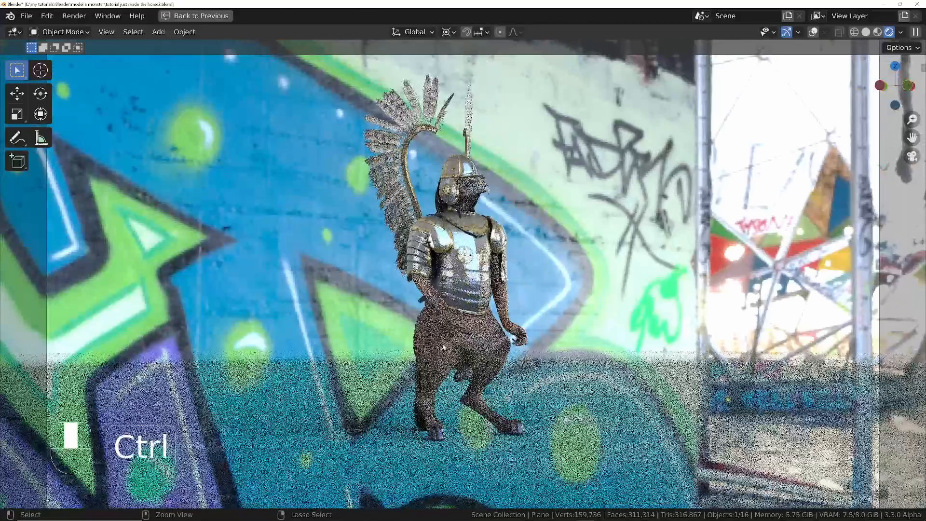
key(ctrl+space)
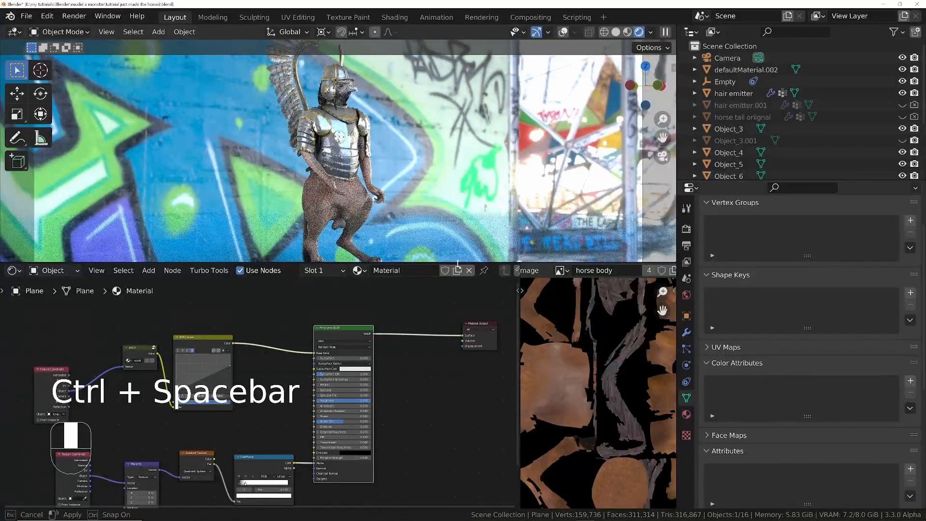
drag(458, 262, 458, 386)
middle_drag(277, 452, 373, 467)
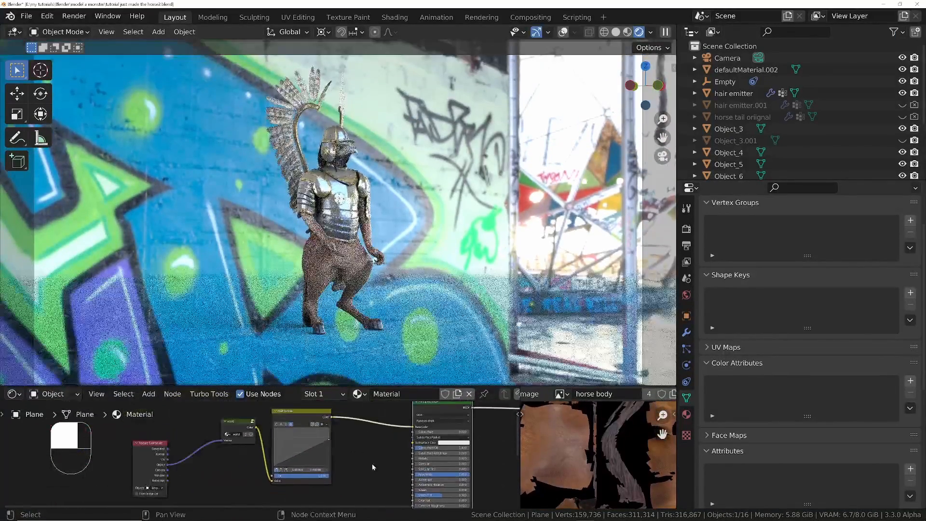
scroll(431, 481, up, 6)
drag(418, 452, 403, 469)
shift+middle_drag(355, 294, 358, 265)
mouse_move(358, 265)
ctrl+middle_down()
mouse_move(358, 232)
mouse_move(354, 280)
ctrl+middle_up()
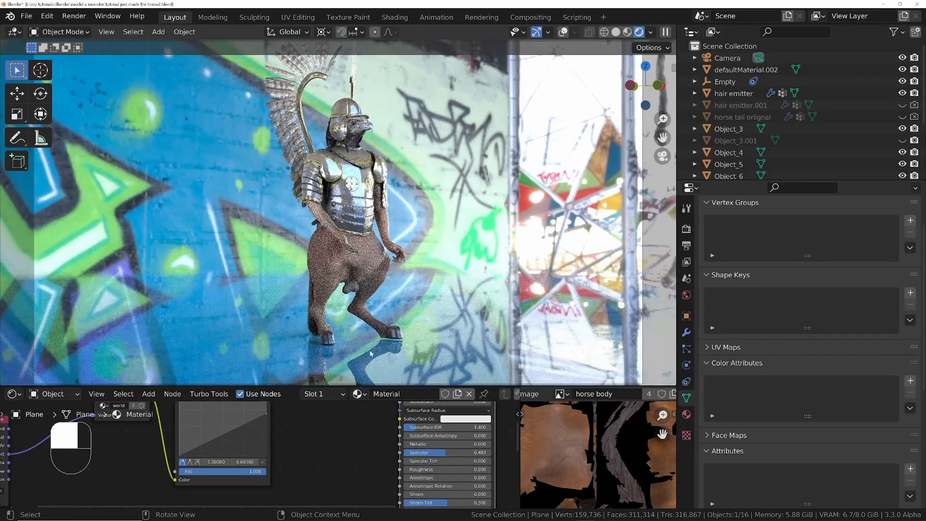
- Change the pivot point from 3D Cursor, and move and rotate the axe so its handle end sits in the creature's left hand
key(g)
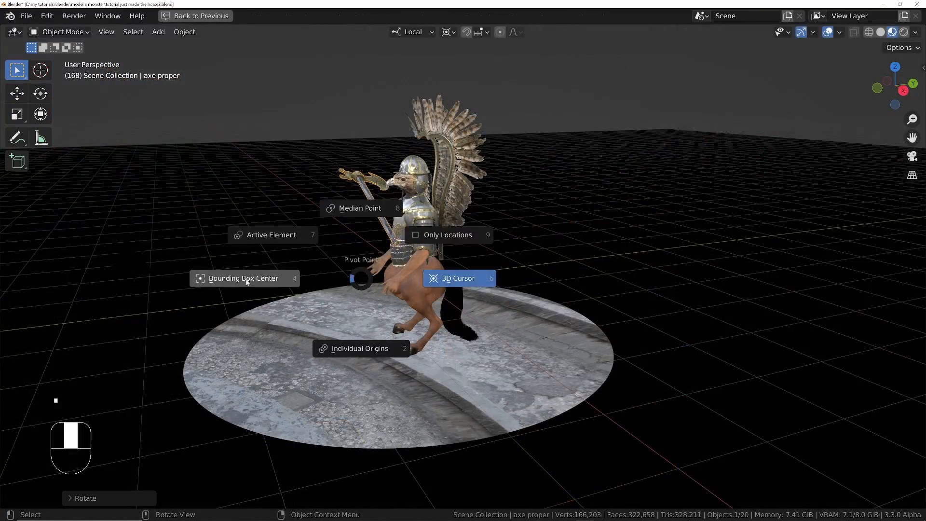
key(r)
key(g)
key(r)
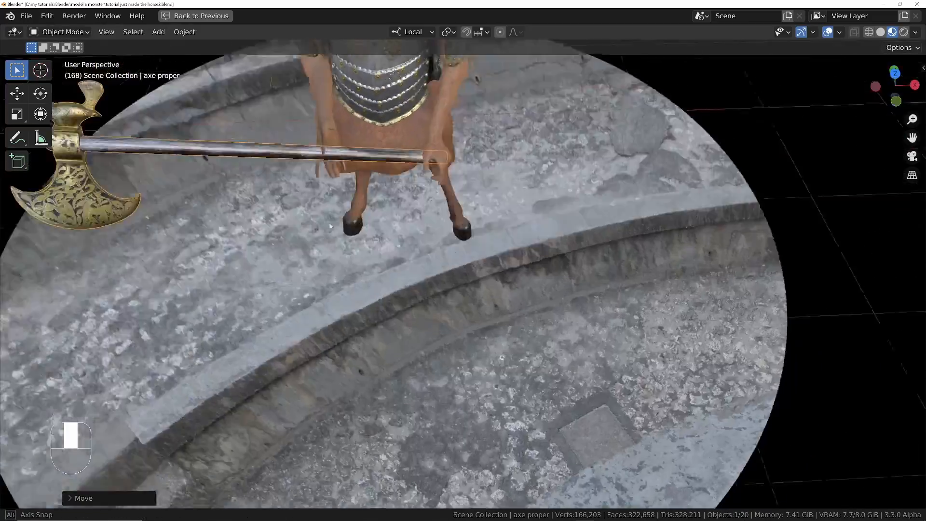
key(r)
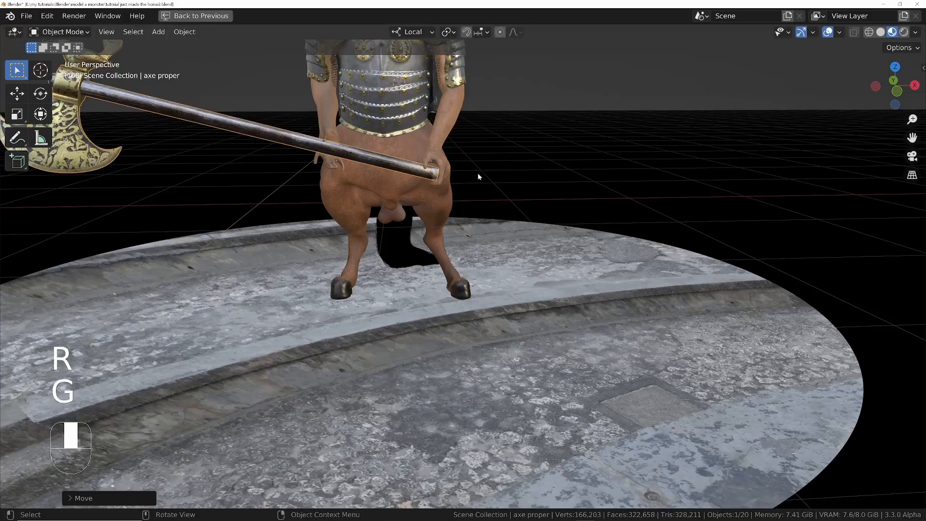
key(r)
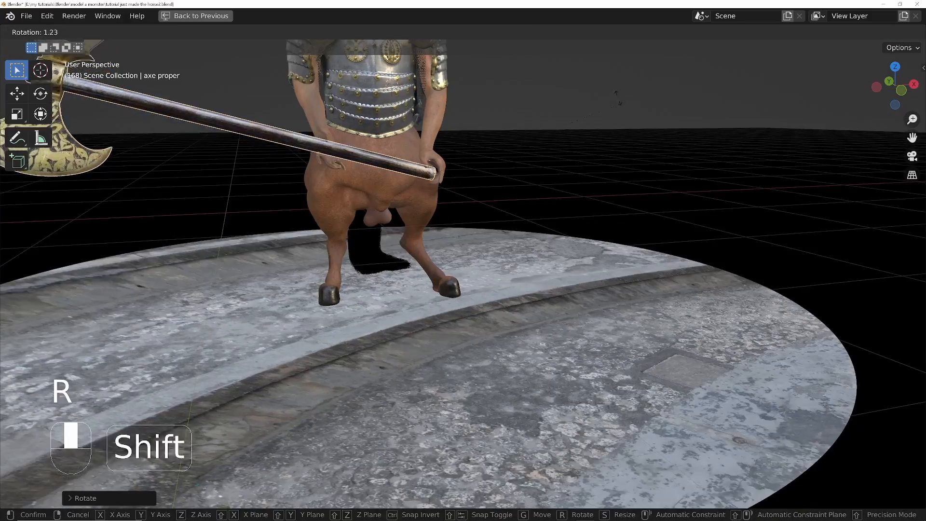
- Enlarge the Pose brush to a 500 px radius and pose the creature's left arm towards the end of the axe handle
key(f)
key(f)
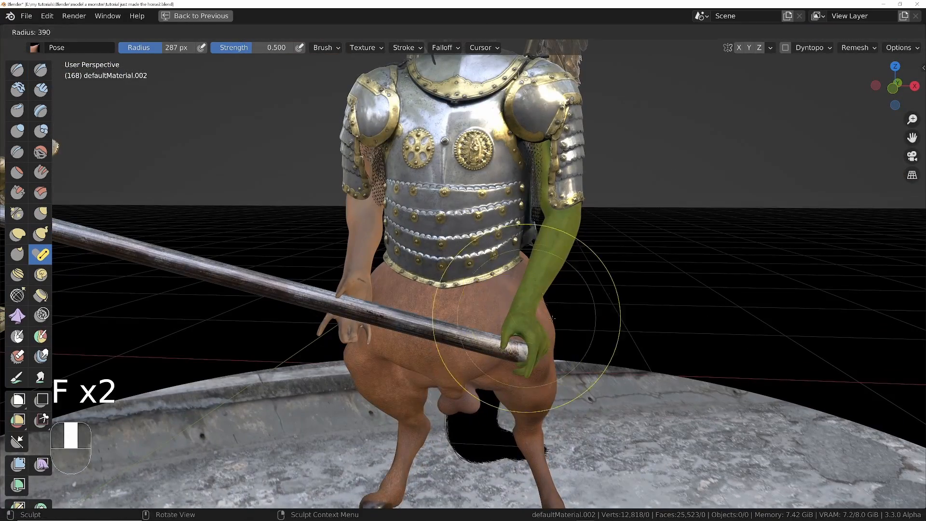
mouse_move(598, 314)
mouse_down()
mouse_move(516, 361)
mouse_move(507, 333)
mouse_up()
middle_drag(506, 332, 364, 357)
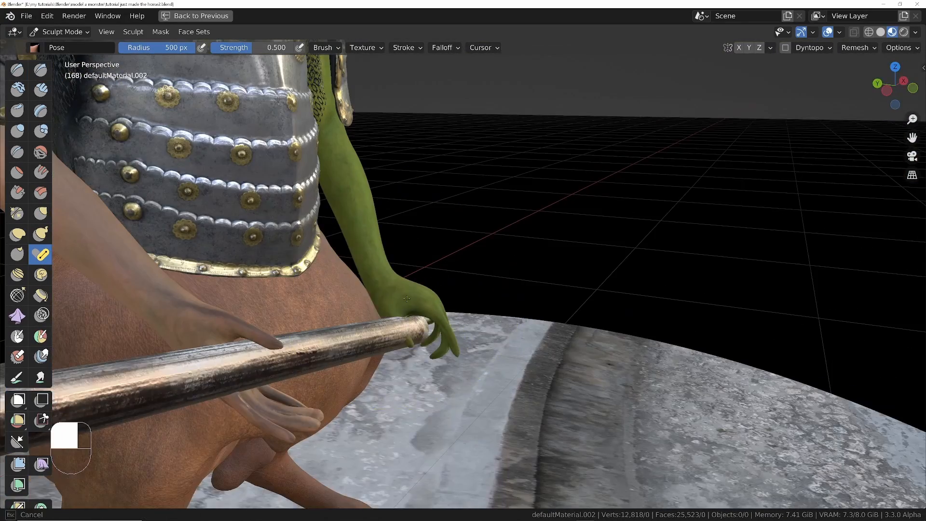
- Show the brush settings, reduce the Pose brush radius to 132 px, and refine the left hand's grip around the axe handle
key(n)
key(f)
click(371, 356)
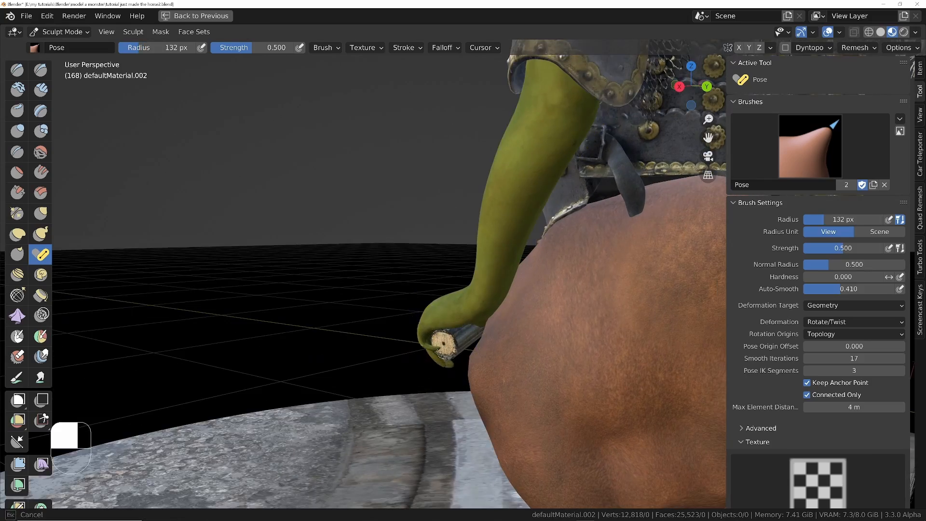
key(f)
key(z)
key(f)
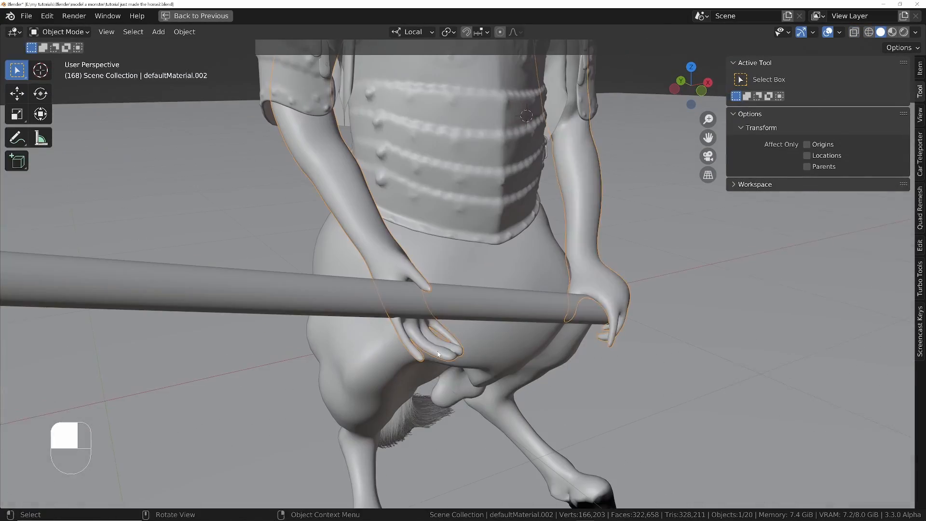
- Sculpt the creature's right-hand fingers around the axe handle and carve the gap between the middle fingers with a 61 px Draw brush
key(ctrl+Tab)
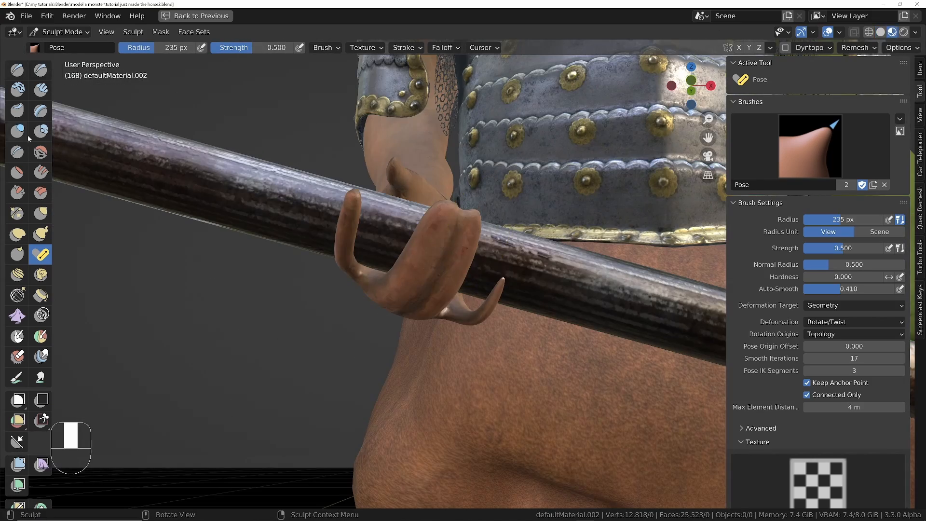
key(x)
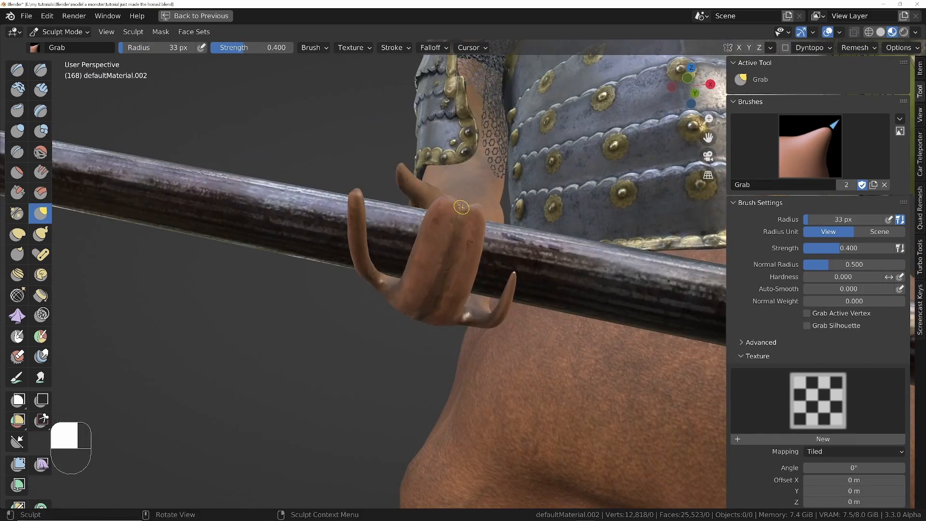
middle_drag(463, 208, 470, 272)
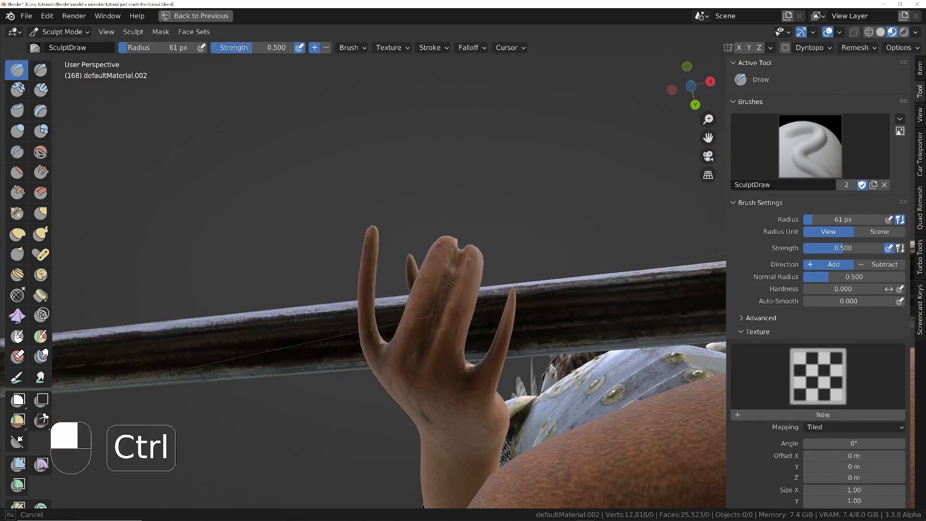
key(Tab)
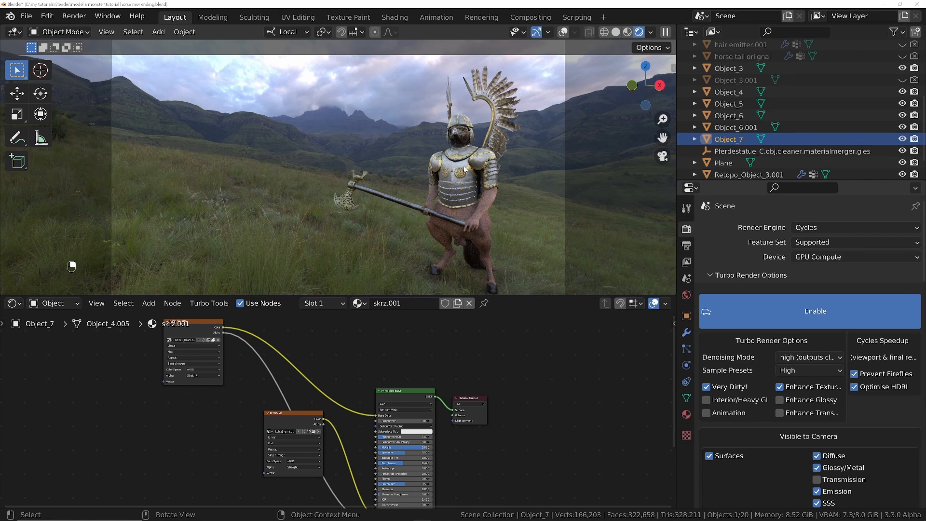
key(n)
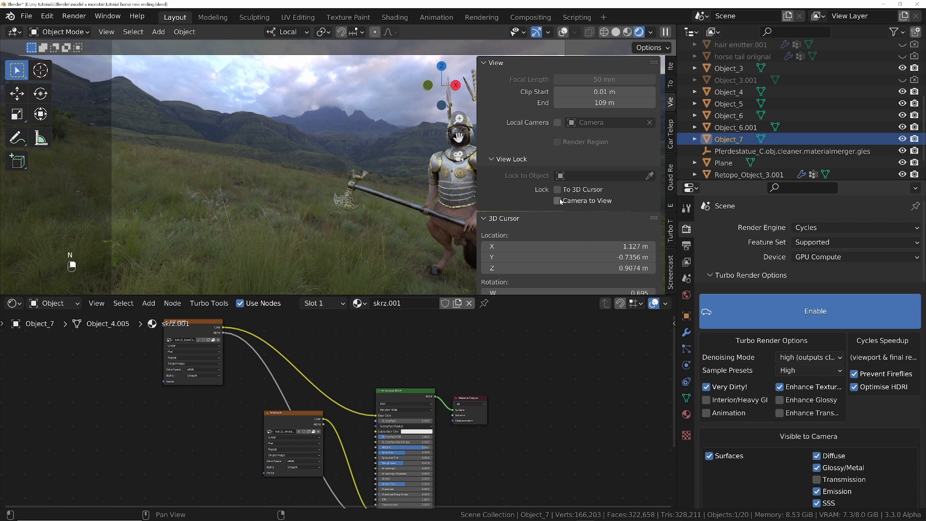
key(n)
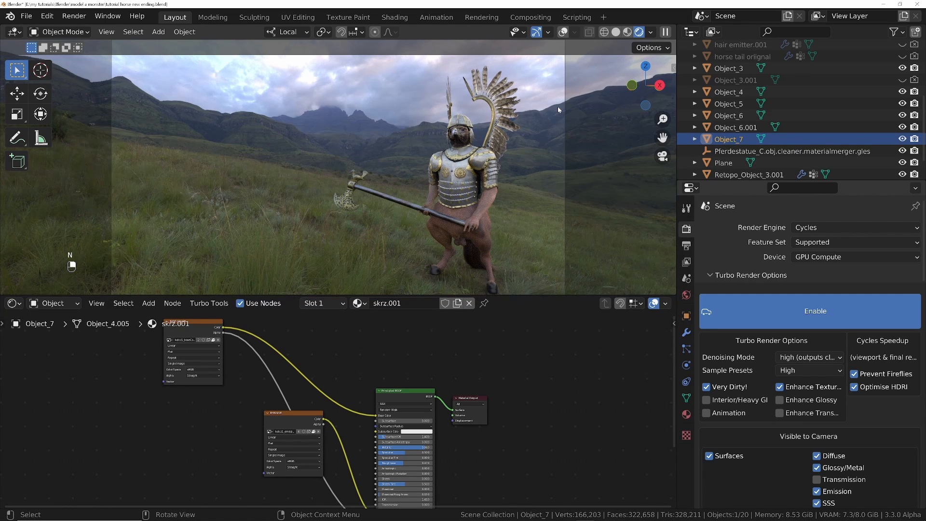
- Show only the Emission render pass in the rendered viewport to check which parts of the character emit light
click(652, 33)
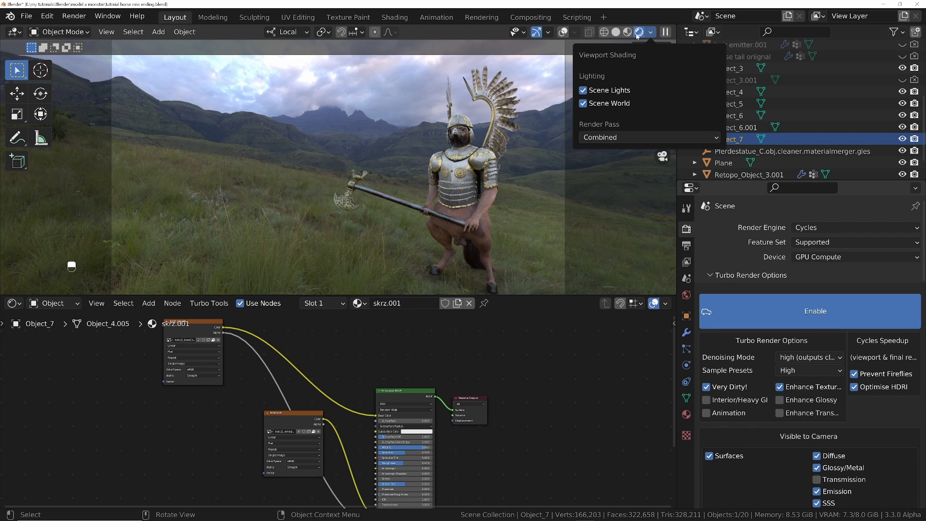
click(618, 137)
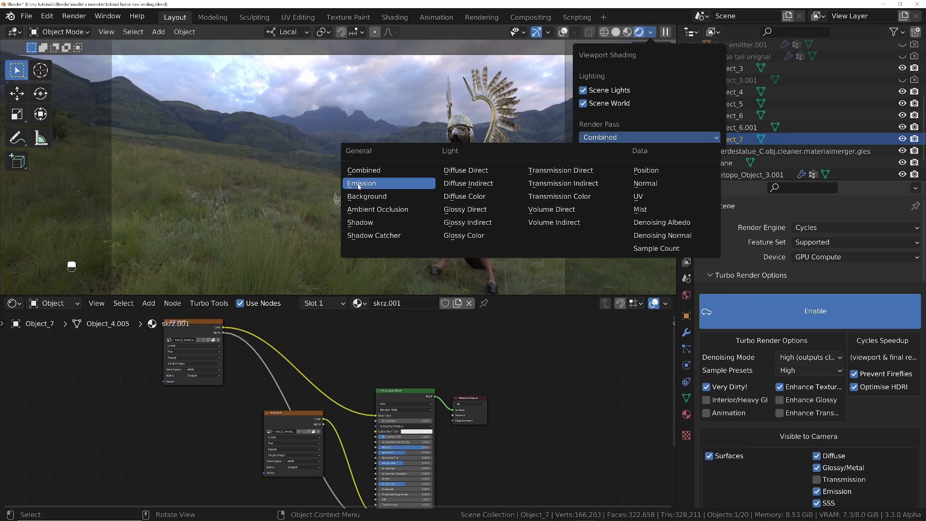
click(373, 184)
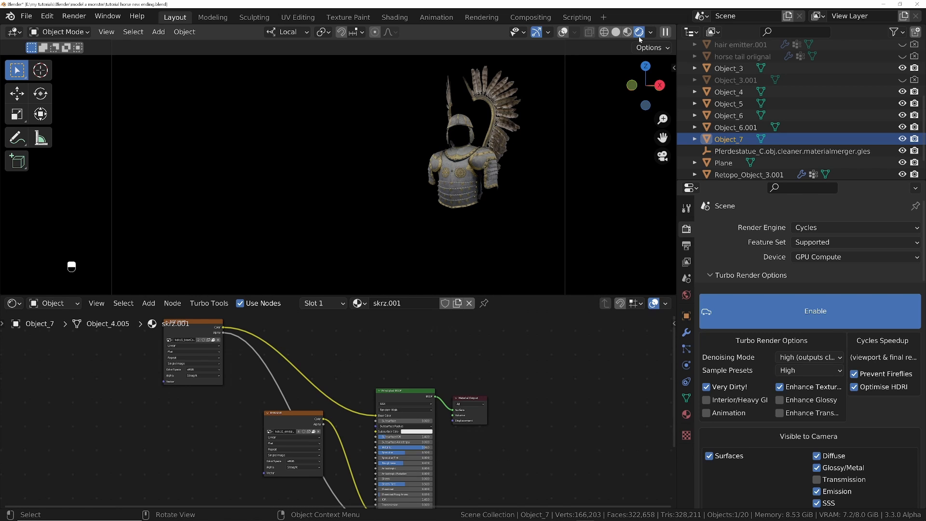
- Disconnect the emissive texture from the Principled BSDF's Emission input in the armour's main.001 material
ctrl+click(448, 172)
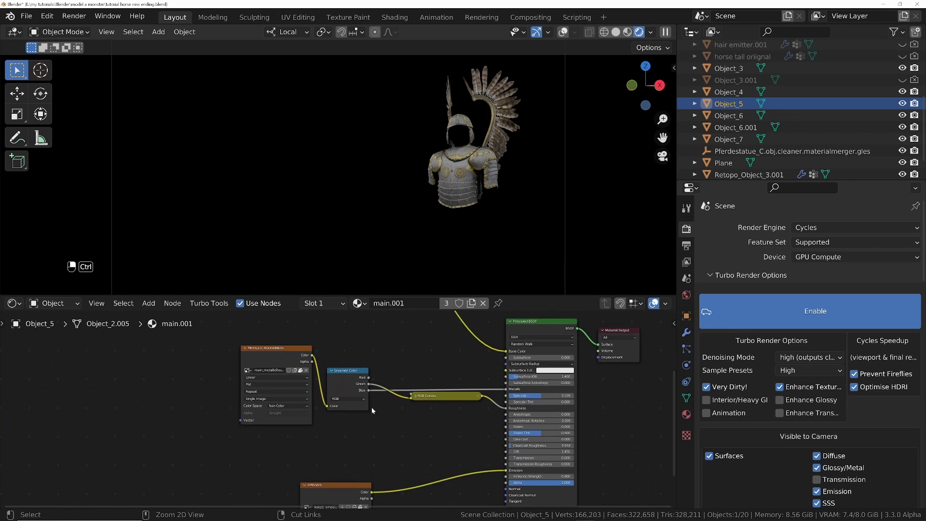
middle_drag(380, 439, 370, 386)
scroll(381, 426, up, 1)
middle_drag(366, 432, 332, 400)
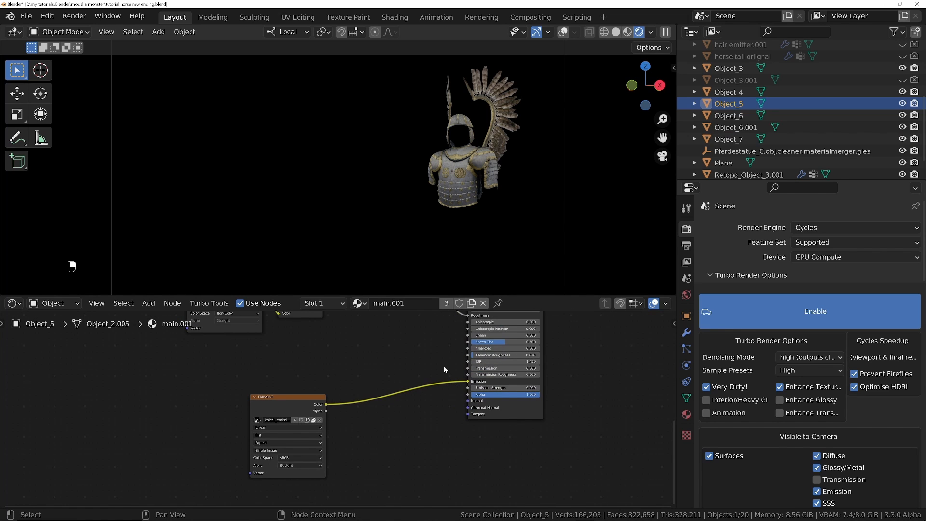
ctrl+right_drag(440, 342, 440, 393)
ctrl+right_drag(435, 430, 432, 433)
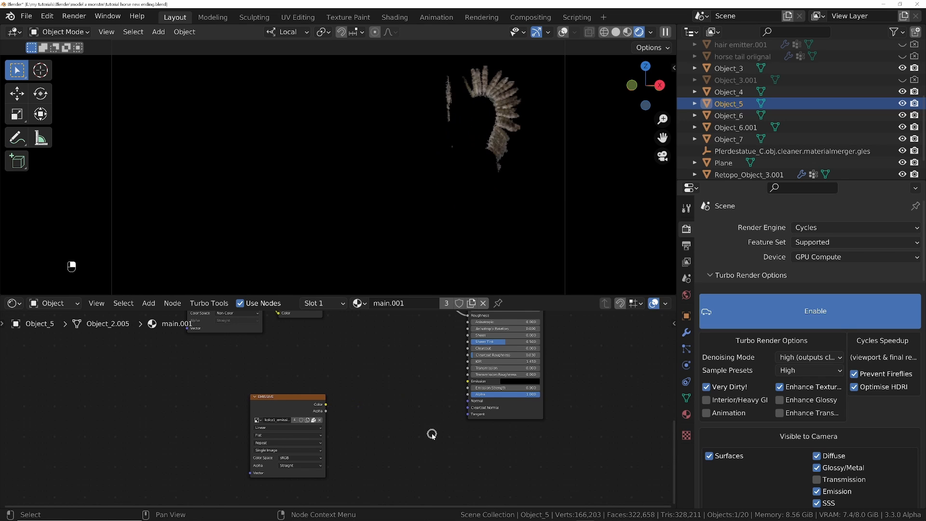
middle_drag(432, 433, 401, 497)
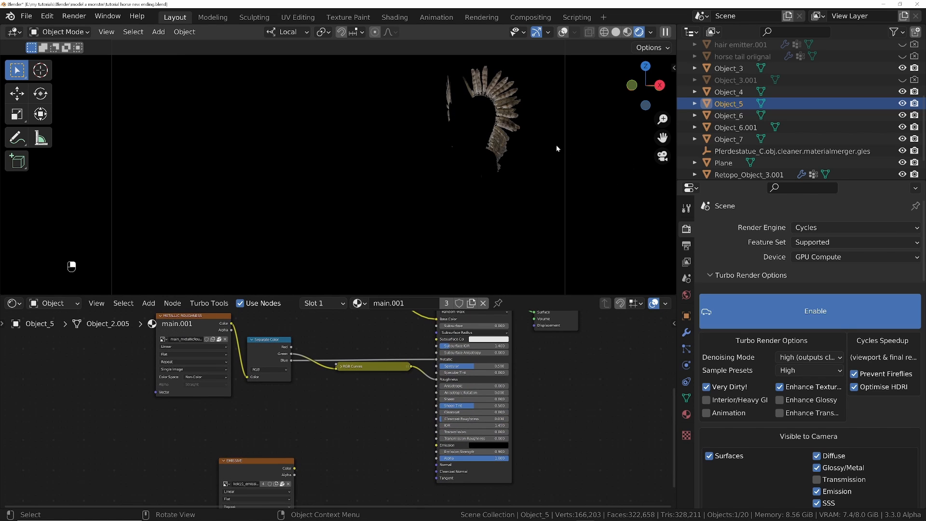
- Select the feathered wings and cut the texture link into the Emission input of their skrz.001 material
click(510, 106)
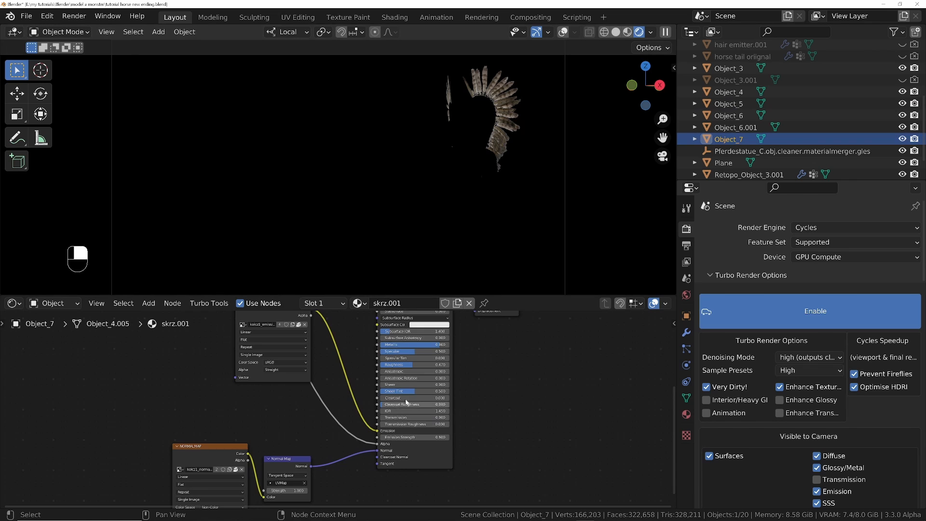
scroll(405, 401, up, 5)
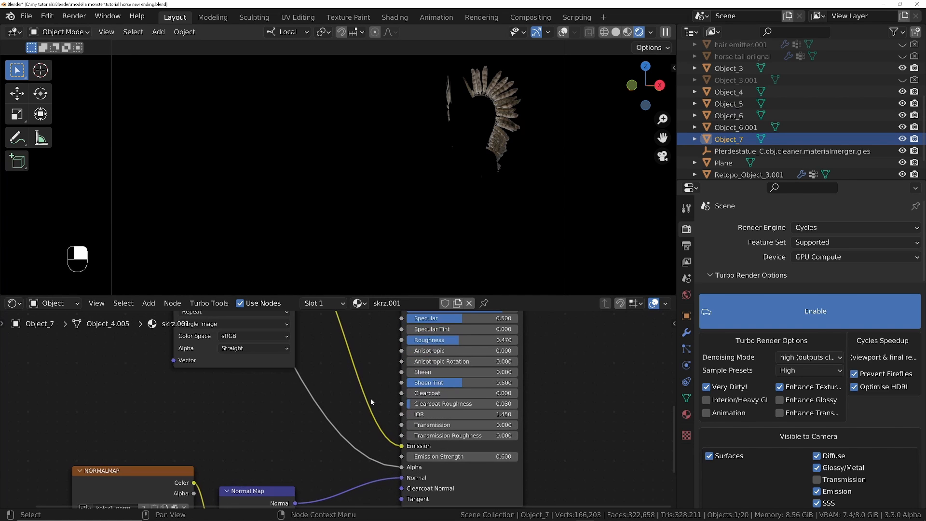
ctrl+right_drag(373, 405, 360, 422)
scroll(497, 347, down, 4)
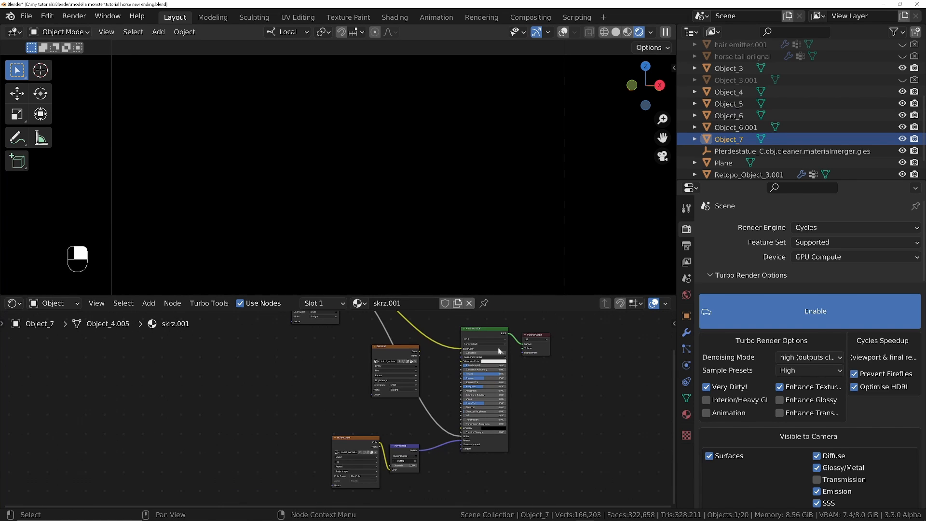
- Set the viewport render pass back to Combined
click(650, 32)
click(607, 137)
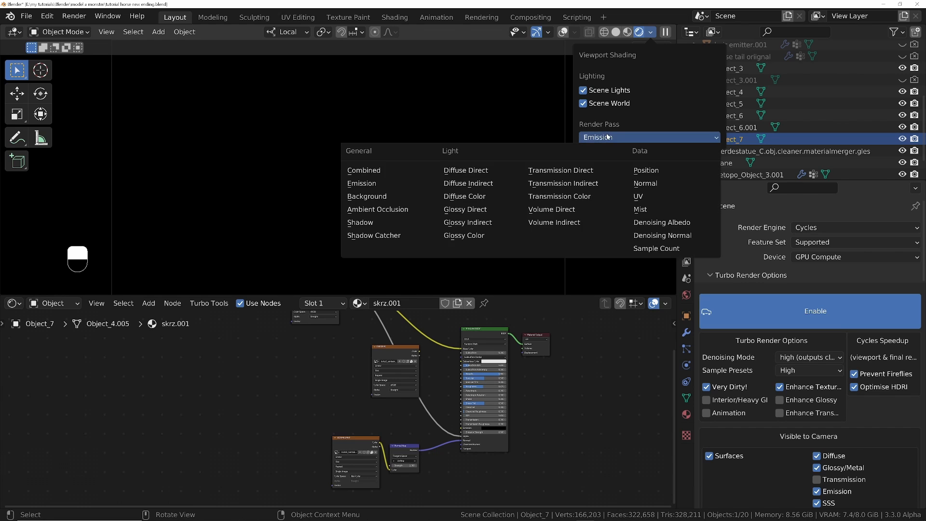
click(383, 172)
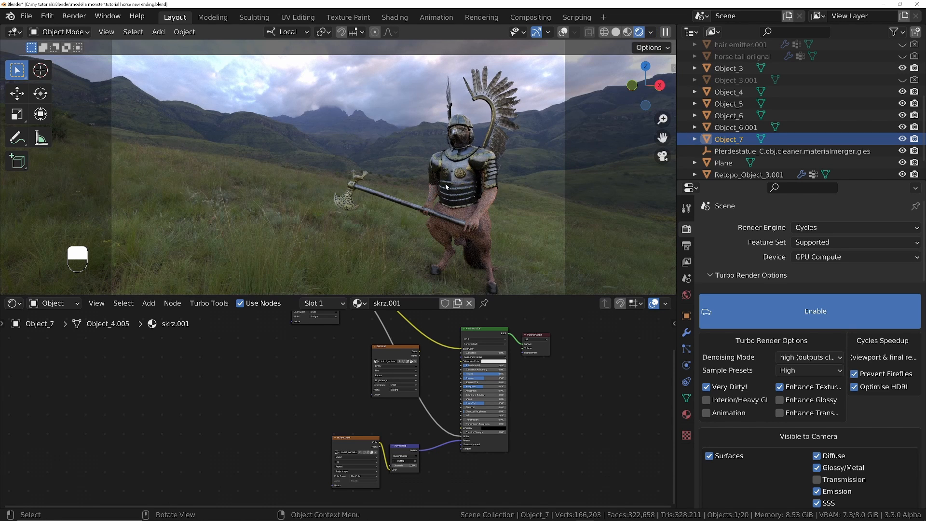
- Move the armour's base colour texture node aside and insert an RGB Curves node between it and the Principled BSDF
click(459, 227)
click(442, 271)
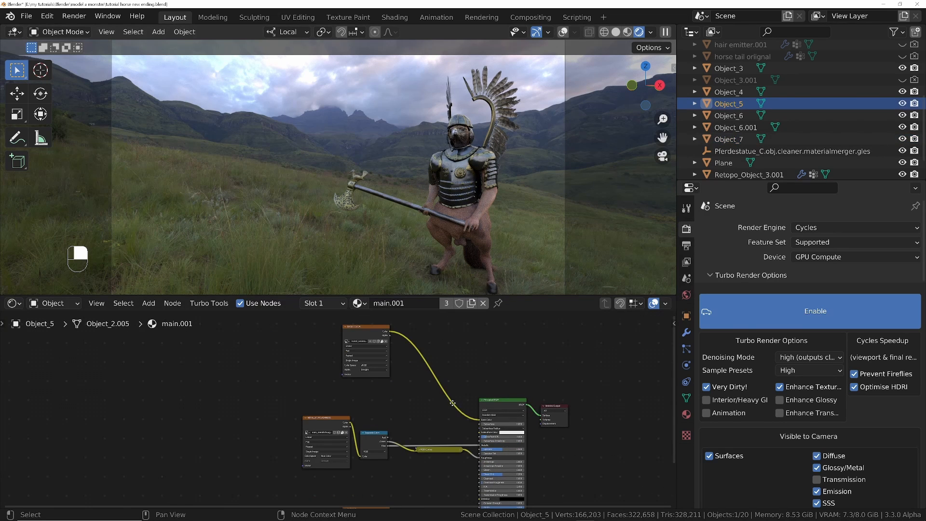
ctrl+middle_drag(453, 403, 473, 426)
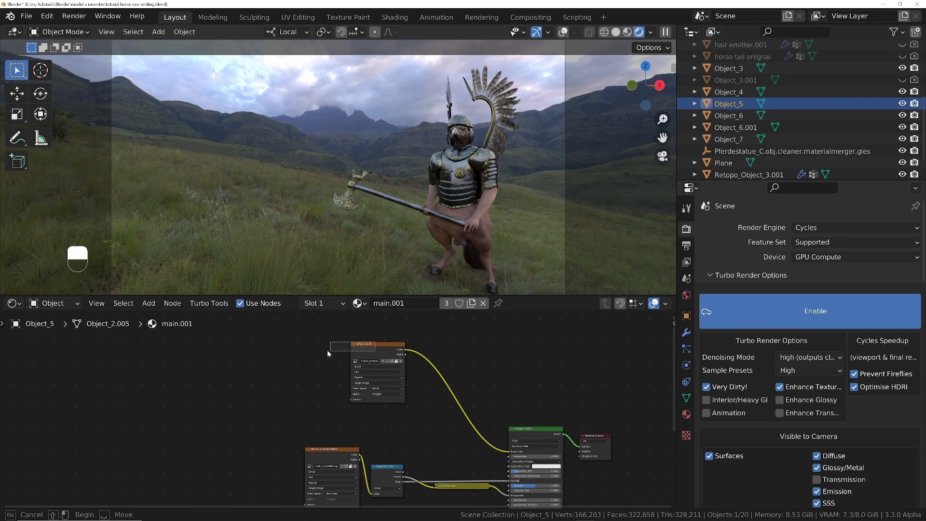
drag(381, 344, 293, 347)
key(shift+a)
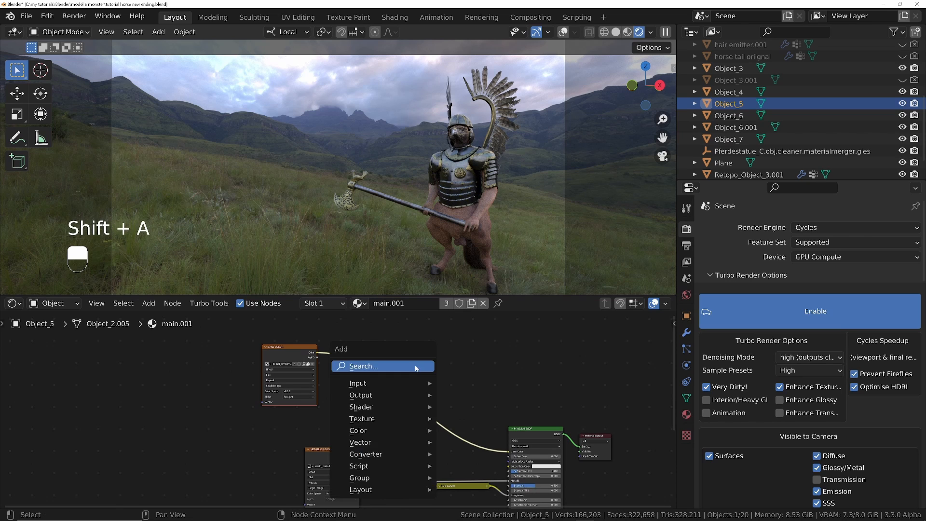
click(415, 368)
text(rgb)
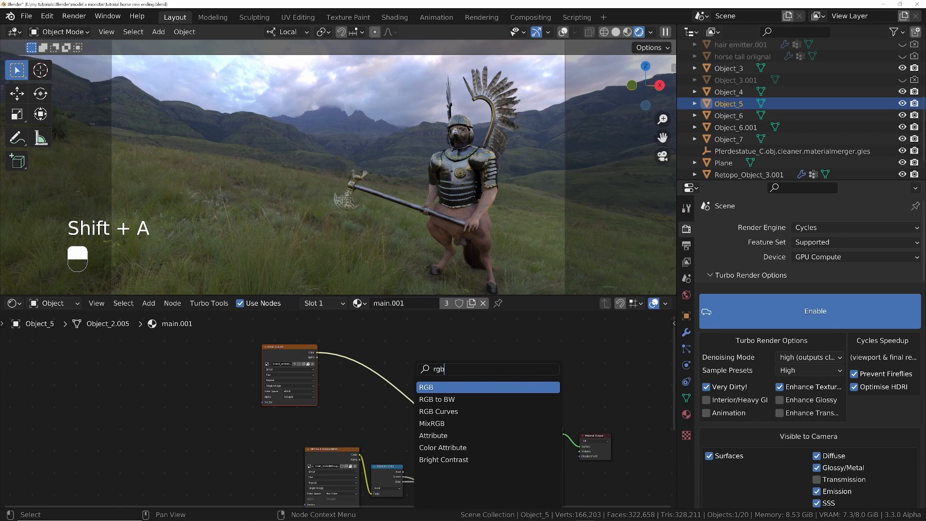
key(Down)
key(Down)
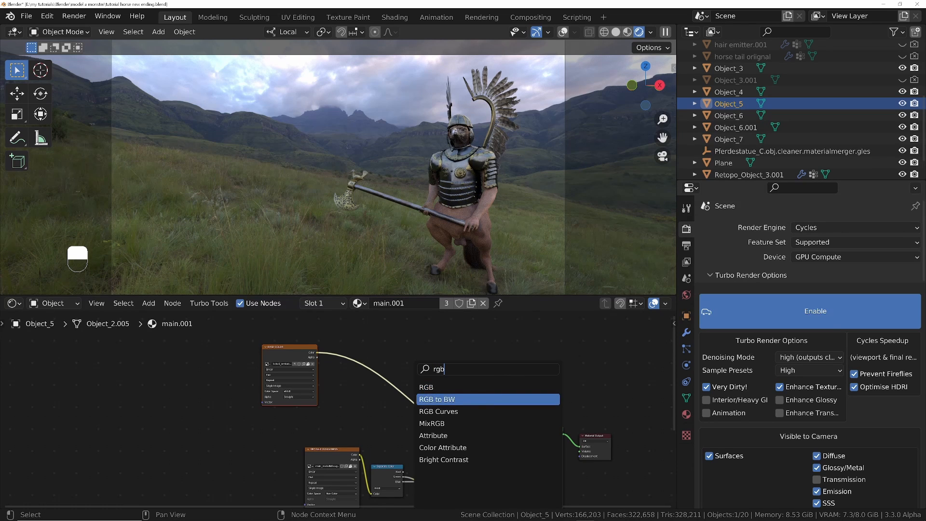
key(Return)
- Brighten the armour's base colour by raising a midpoint of the RGB curve to about 0.34, 0.80
click(390, 422)
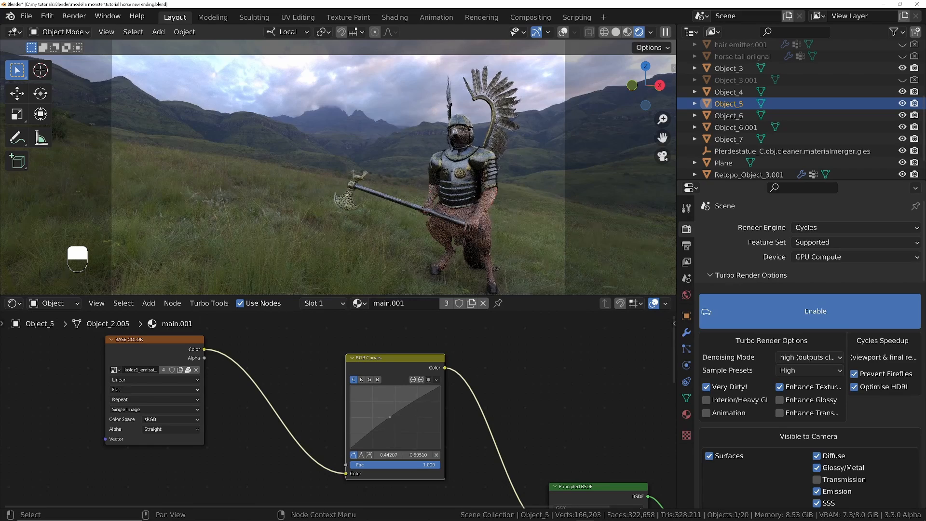
drag(390, 422, 384, 406)
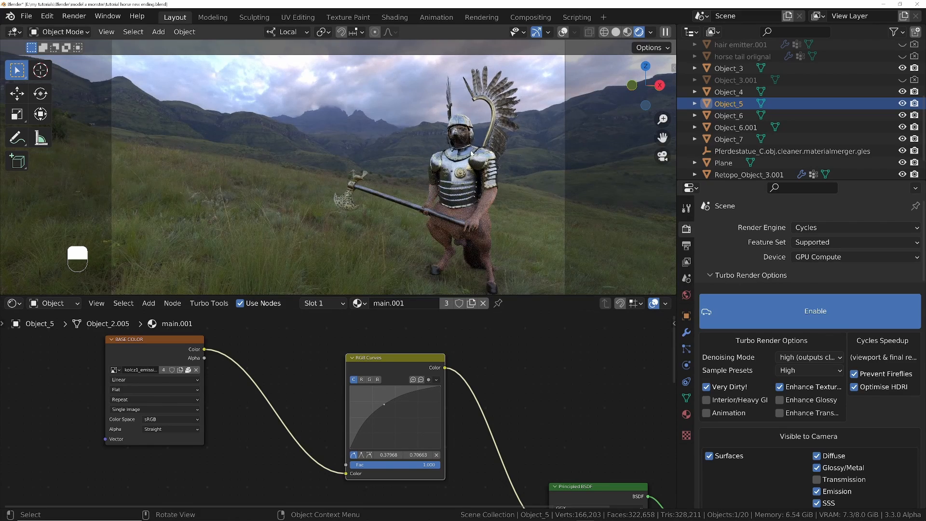
drag(384, 404, 380, 399)
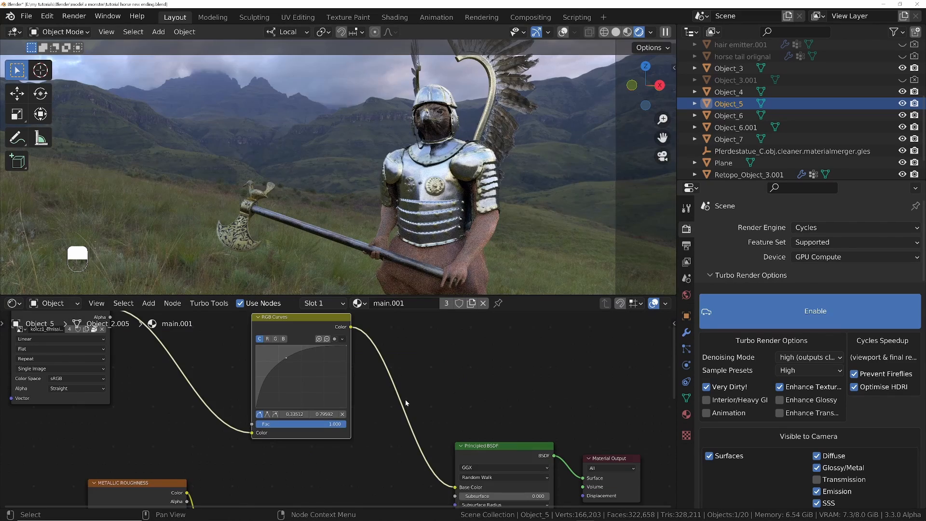
- Insert a second RGB Curves node before the Base Color input and bend its curve into an S shape for more contrast
key(shift+a)
text(rb)
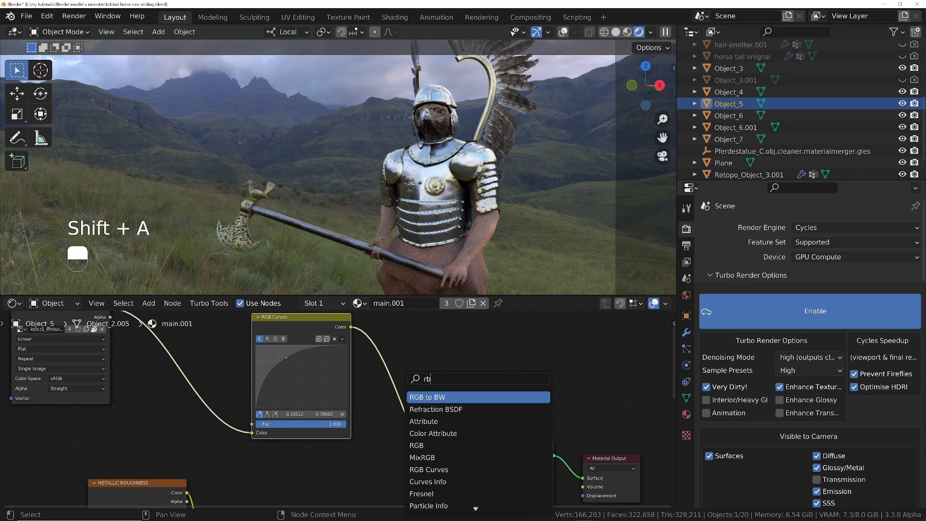
key(Down)
key(Down)
key(Down)
key(Down)
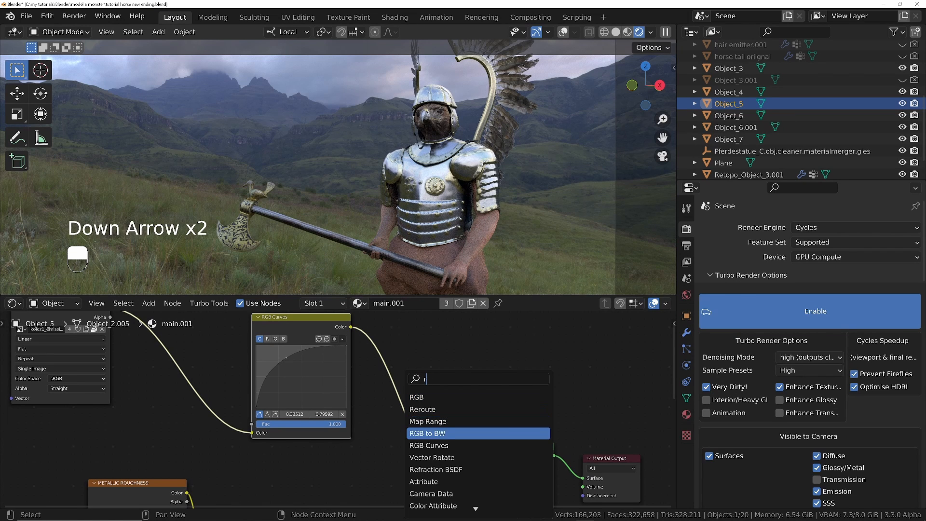
key(Return)
click(387, 350)
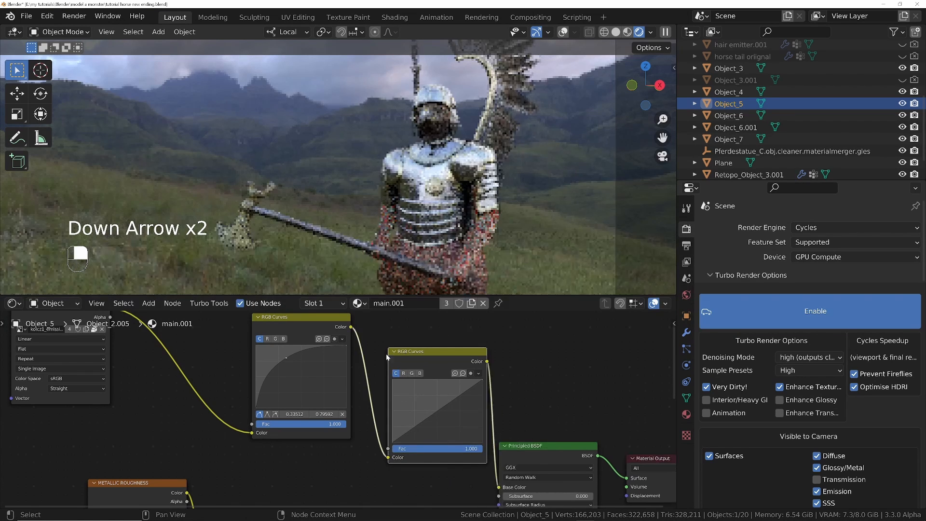
click(419, 426)
click(458, 400)
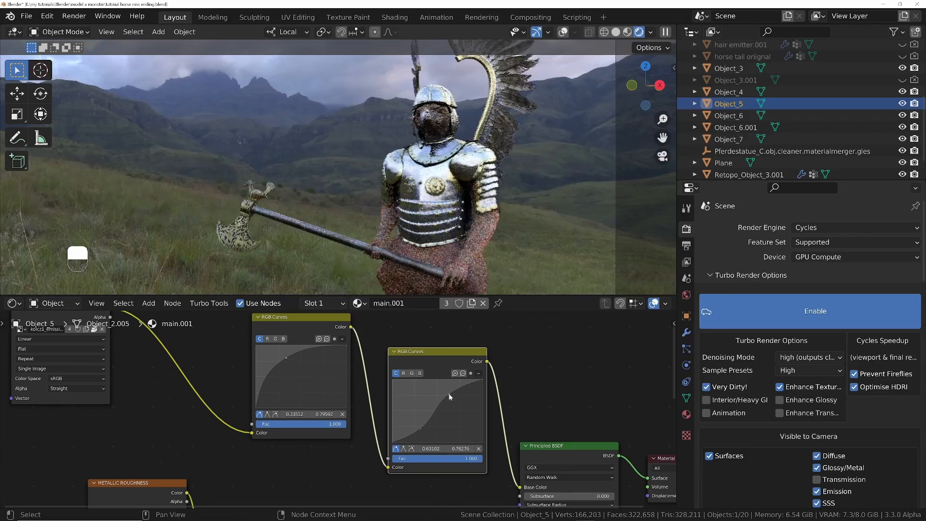
- Try limiting the viewport render to regions over the armour's shoulder plate, the collar and the upper breastplate
scroll(449, 170, up, 7)
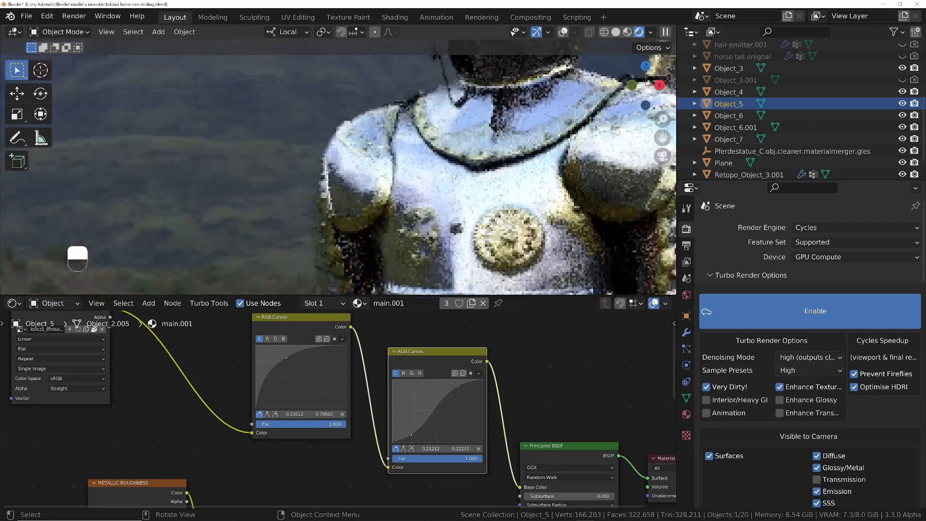
scroll(452, 176, up, 2)
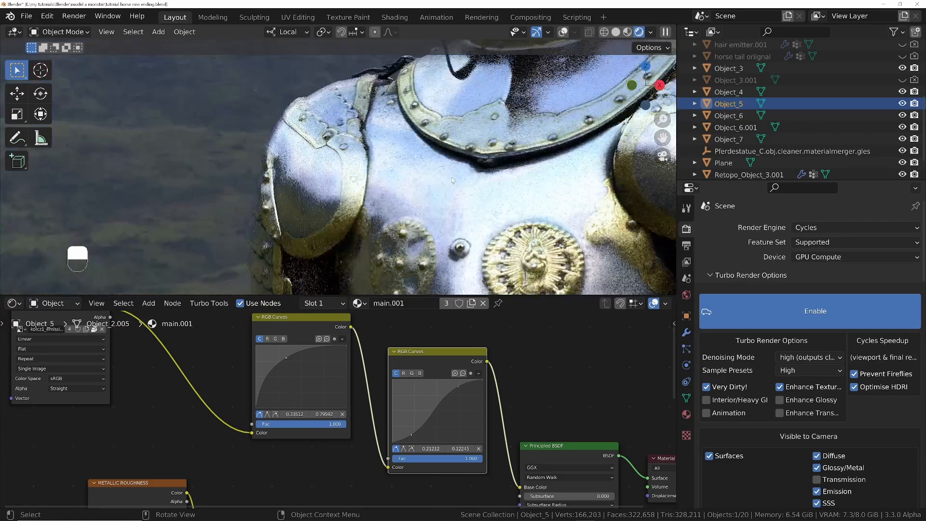
scroll(433, 203, down, 3)
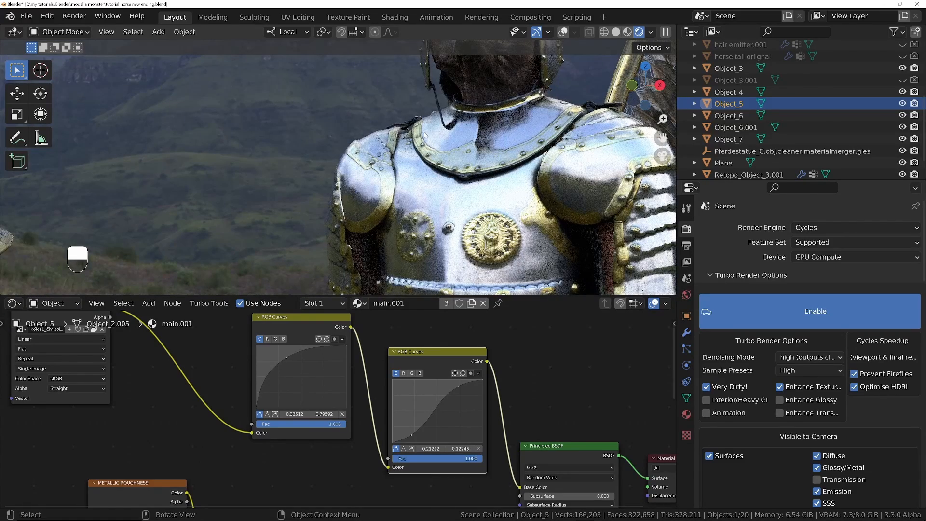
key(ctrl+b)
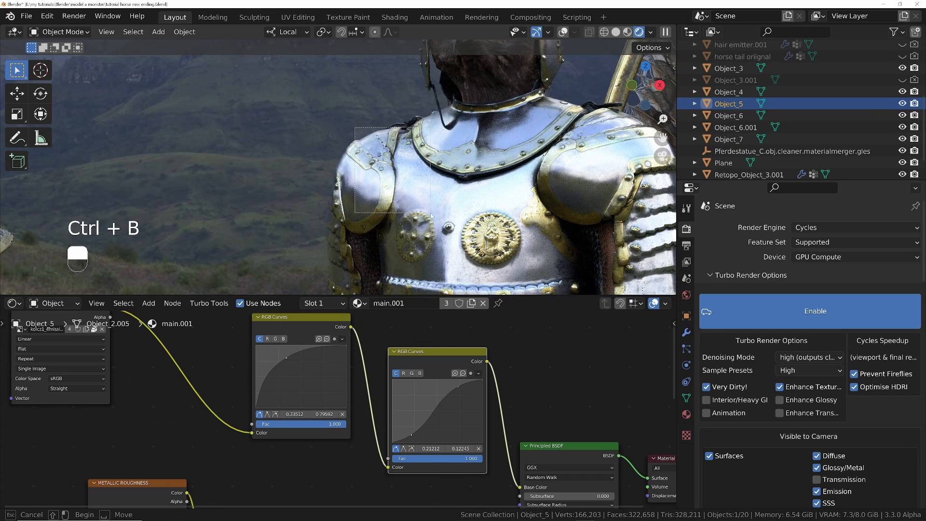
drag(431, 215, 430, 214)
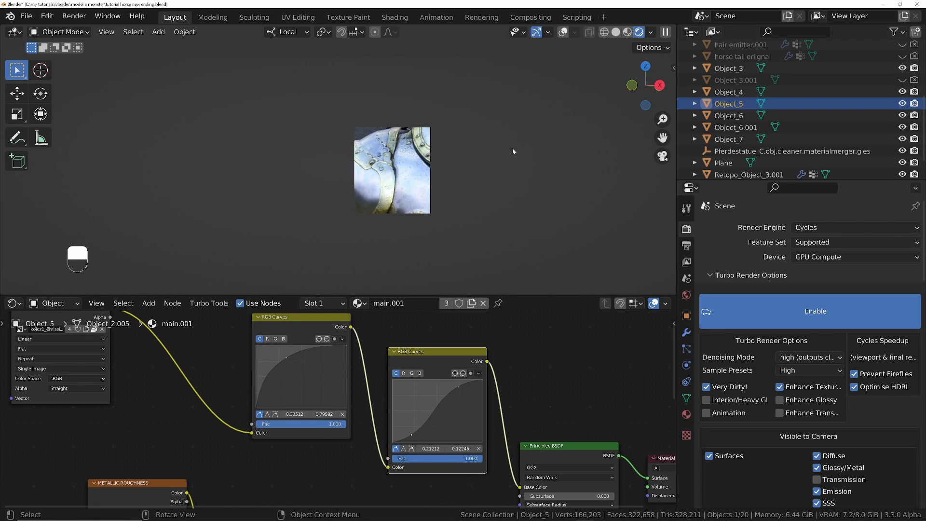
key(ctrl+b)
drag(436, 131, 514, 229)
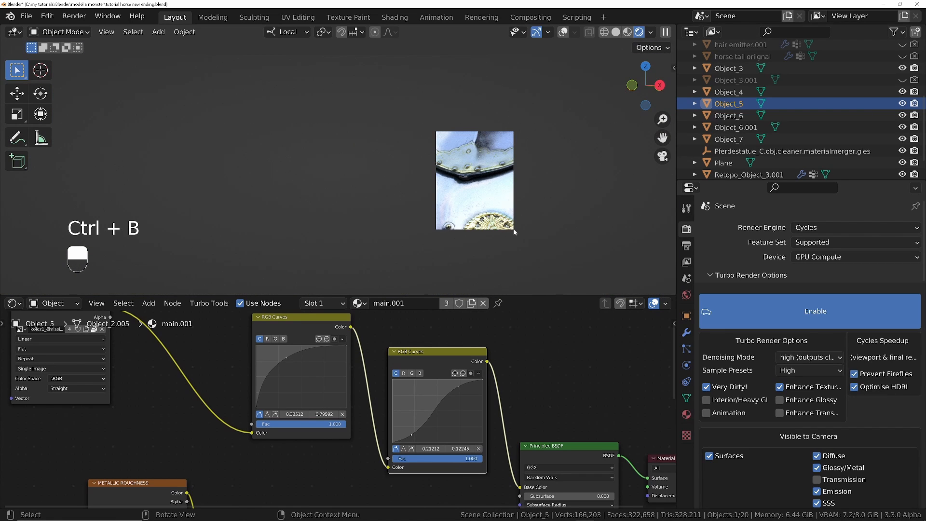
key(ctrl+b)
drag(396, 134, 536, 279)
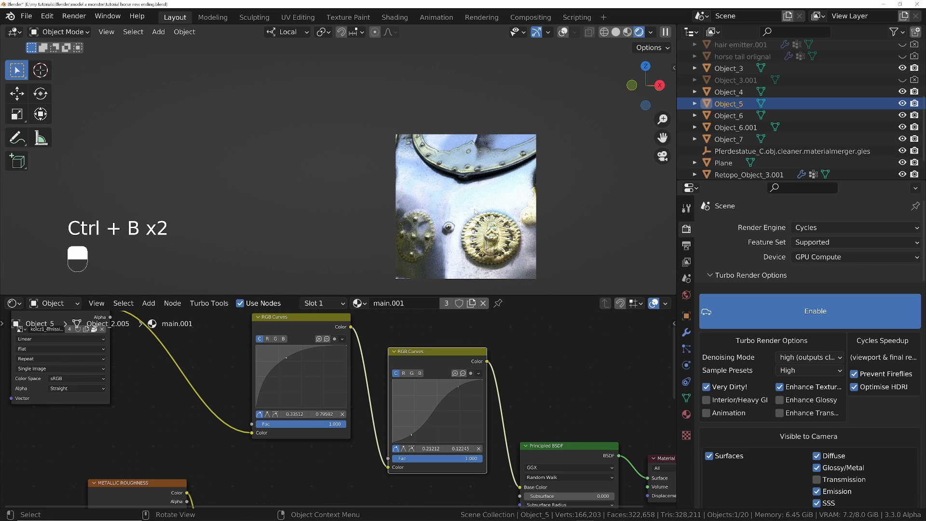
- Limit the viewport render region to a close-up of the round golden medallion on the breastplate
scroll(496, 248, up, 4)
key(ctrl+b)
drag(408, 130, 558, 281)
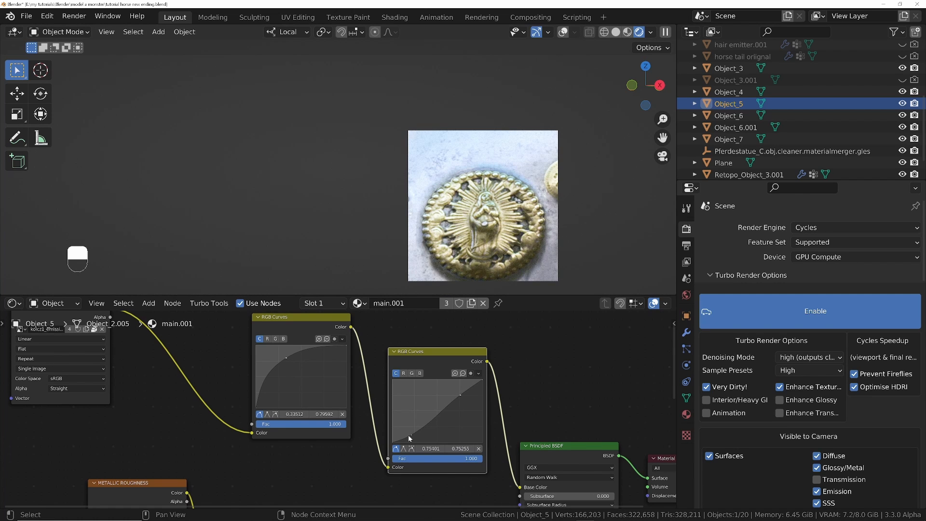
- Move the second RGB curve's lower point to about 0.42, 0.19 and extend the render region over the rider's whole torso
drag(418, 433, 433, 434)
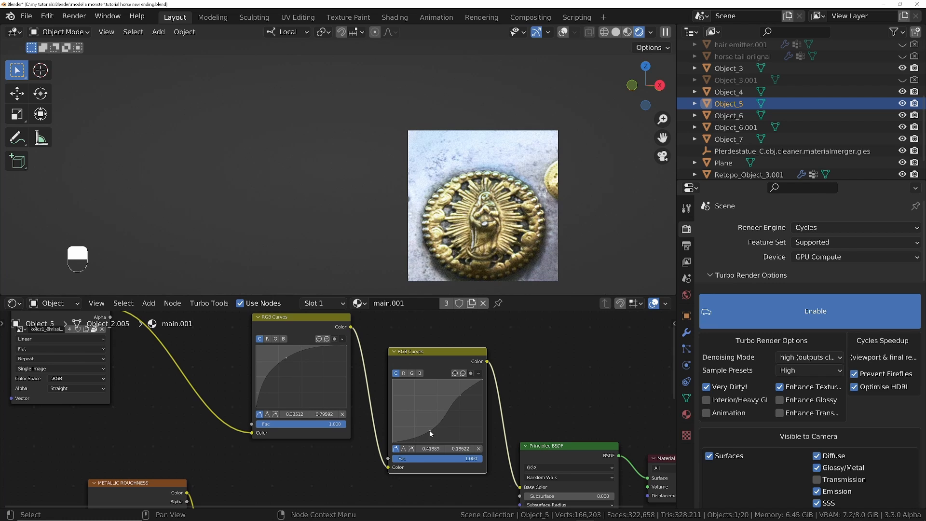
scroll(487, 213, down, 6)
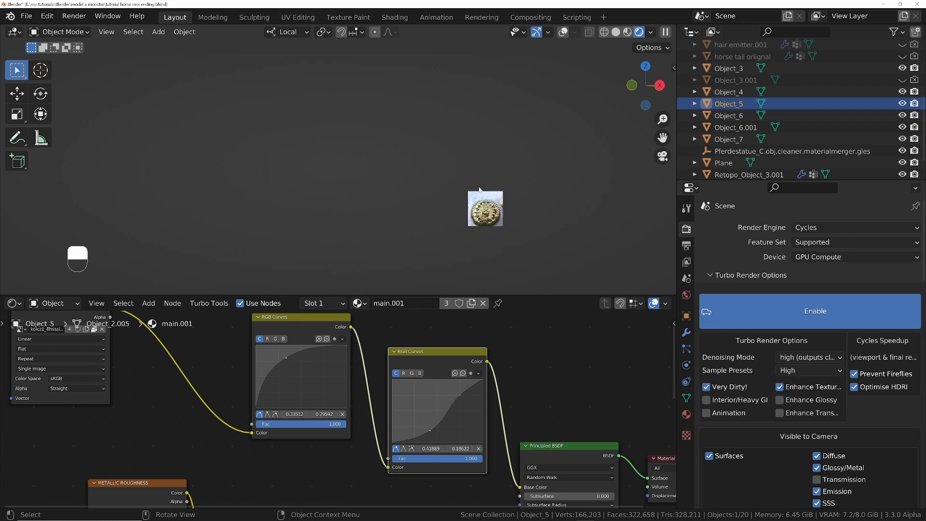
key(ctrl+b)
drag(402, 116, 525, 234)
key(ctrl+b)
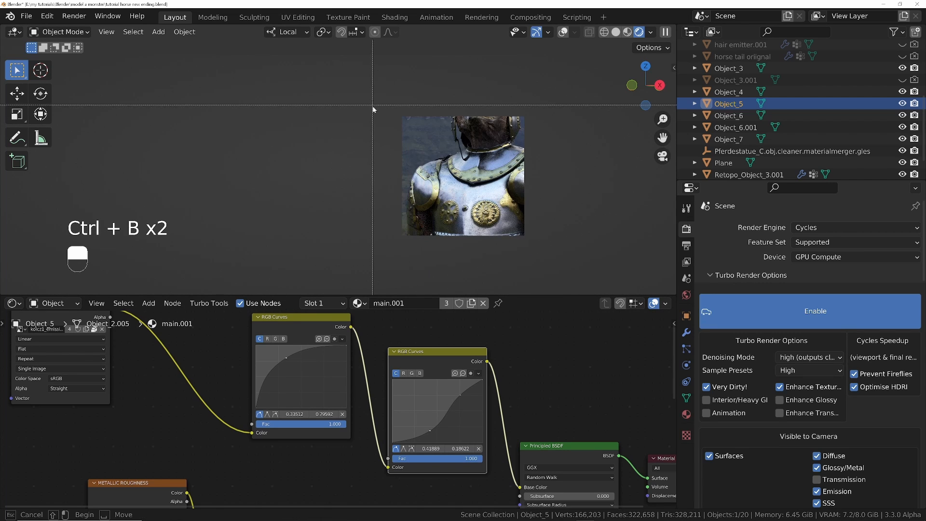
drag(374, 109, 536, 279)
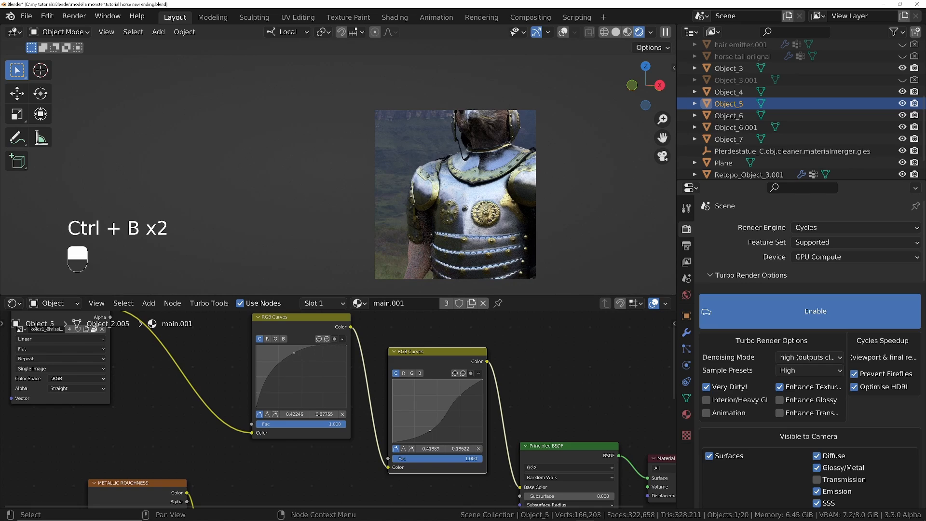
- Move the first armour curve's midpoint to about 0.43, 0.88 and shift the second curve's points darker-side, its lower one to about 0.25, 0.18
drag(294, 353, 294, 353)
drag(430, 431, 416, 430)
drag(460, 396, 438, 397)
scroll(429, 458, down, 1)
middle_drag(429, 496, 383, 455)
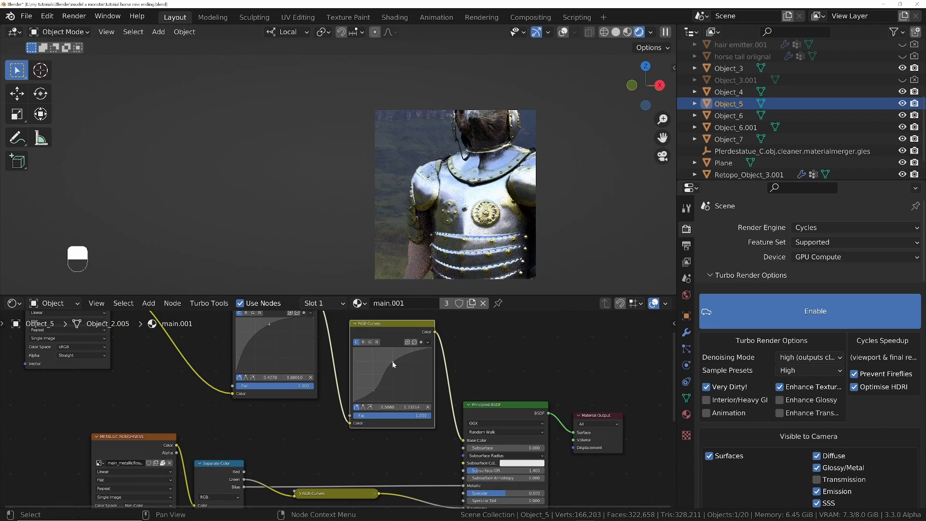
drag(374, 391, 373, 391)
- Expand the RGB Curves node feeding the armour's Roughness and set its end point to about 1.00, 0.90
middle_drag(426, 465, 417, 399)
click(289, 428)
middle_drag(290, 427, 264, 404)
scroll(483, 197, up, 4)
mouse_move(340, 452)
mouse_down()
mouse_move(340, 465)
mouse_move(340, 434)
mouse_up()
scroll(546, 212, down, 1)
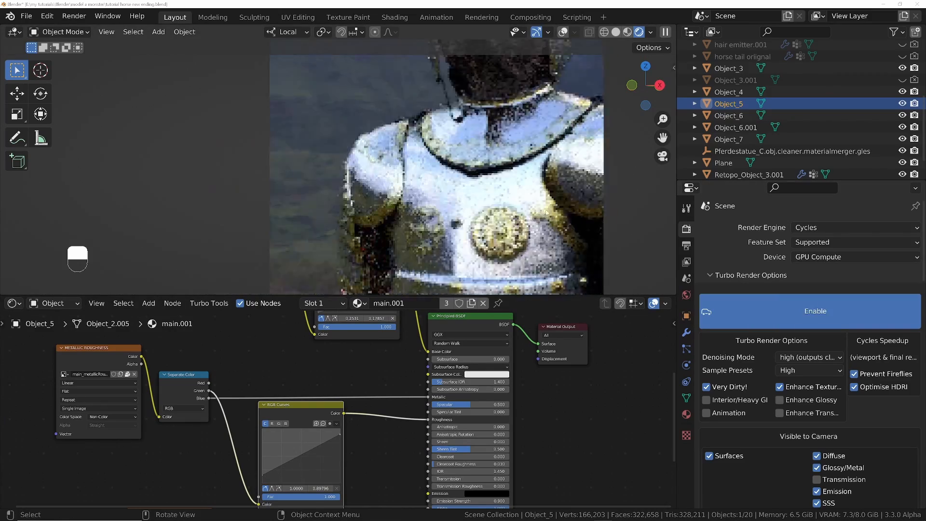
- Try limiting the viewport render to a small region around the hands and the upper horse body
scroll(546, 212, down, 3)
middle_drag(546, 212, 437, 185)
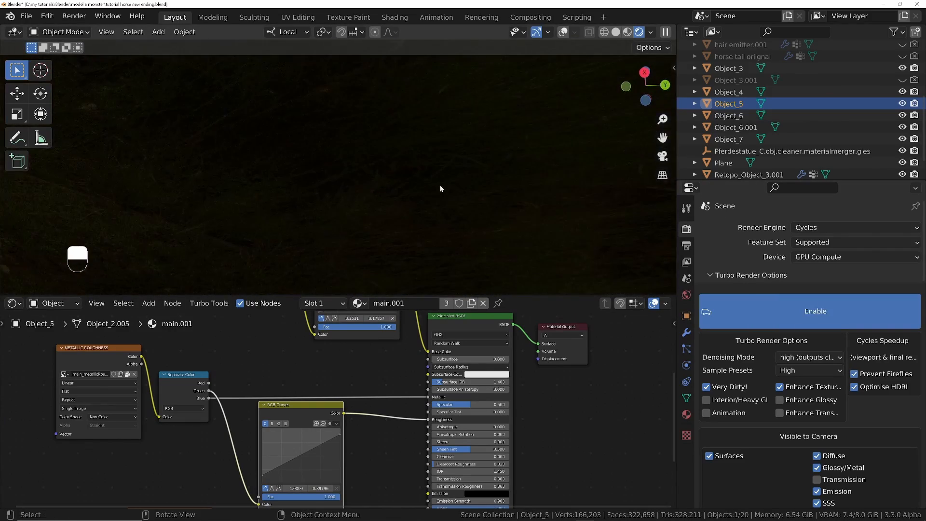
key(KP_0)
key(ctrl+b)
drag(272, 163, 425, 279)
middle_drag(425, 279, 409, 195)
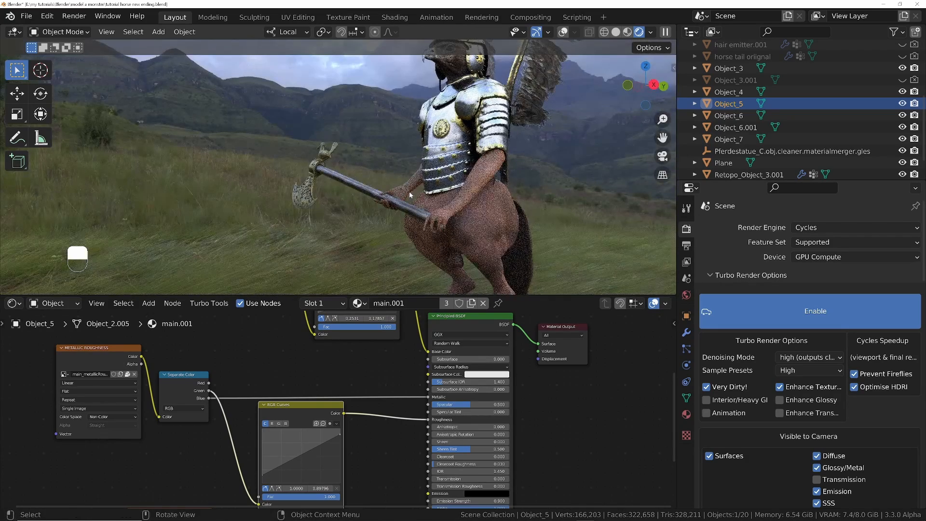
key(ctrl+b)
drag(400, 161, 499, 252)
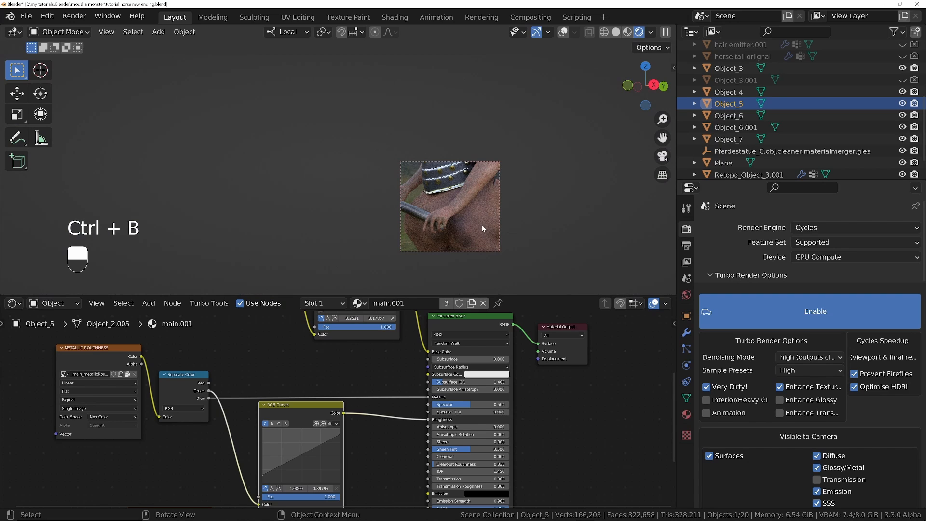
- Clear the camera view's render region and limit the free view's region to the waist, forearms and weapon shaft
key(KP_0)
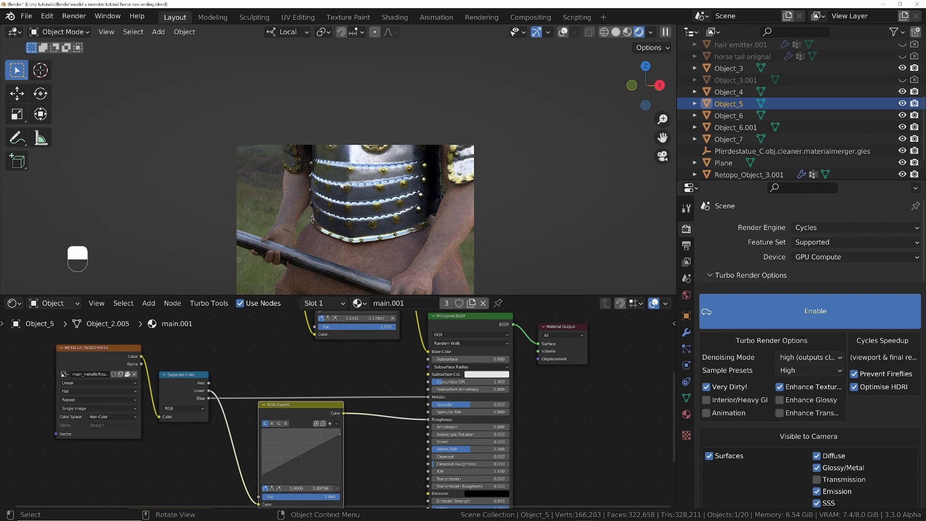
key(ctrl+alt+b)
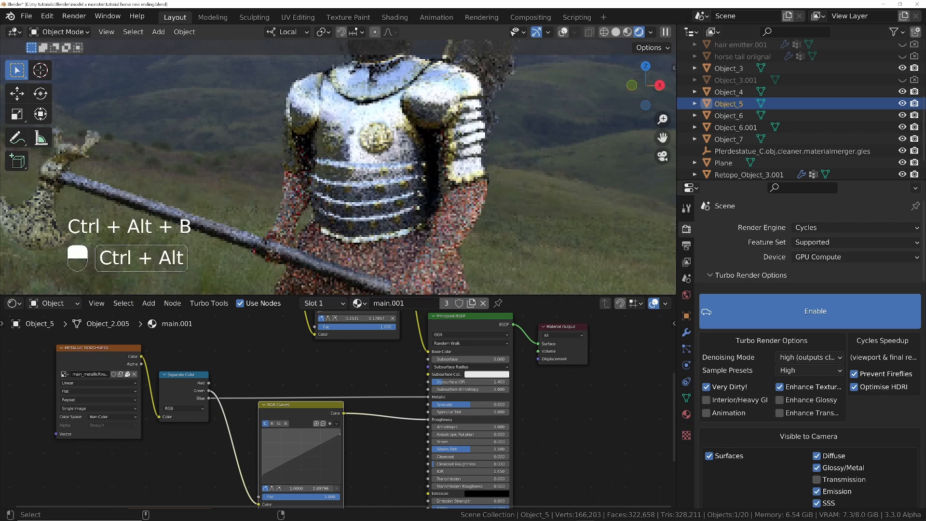
key(KP_0)
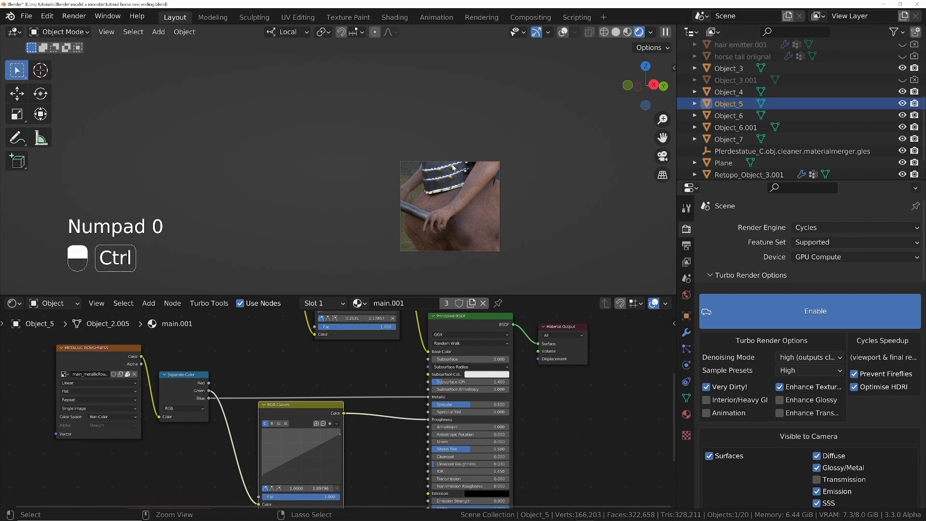
key(ctrl+b)
drag(316, 127, 537, 283)
- Connect the base colour texture to the Subsurface Color input in the human arm's skin material
middle_drag(476, 212, 491, 237)
middle_drag(457, 215, 477, 194)
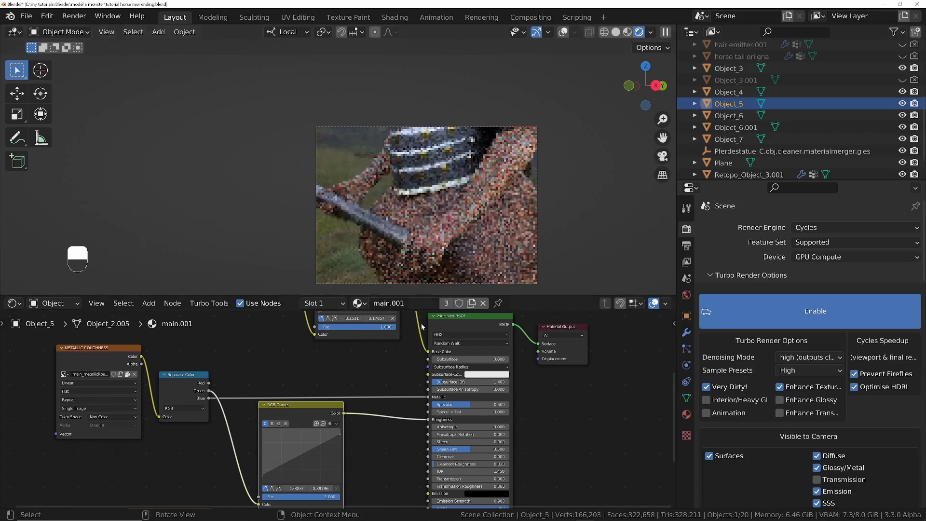
click(481, 190)
middle_drag(283, 417, 368, 426)
middle_drag(254, 356, 257, 370)
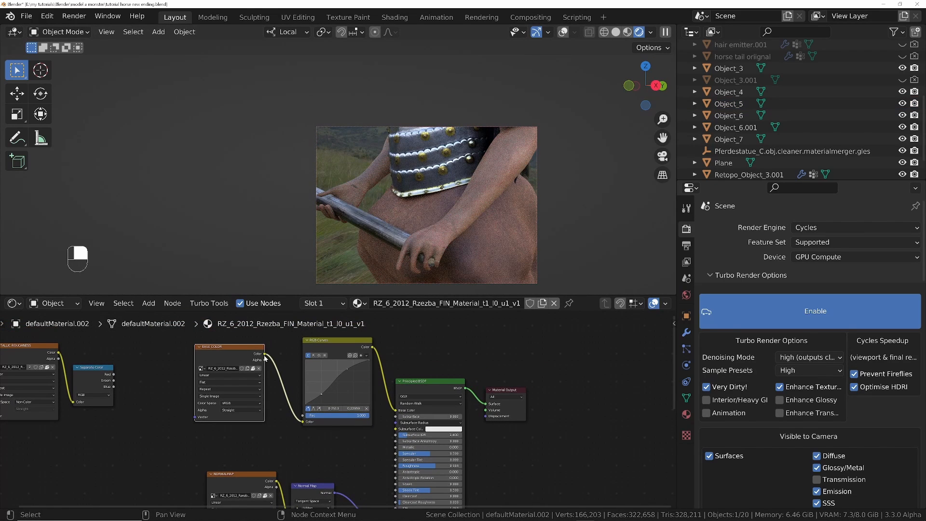
drag(266, 359, 399, 431)
- Set the skin material's Subsurface to 0.015
ctrl+middle_drag(466, 449, 511, 390)
click(397, 374)
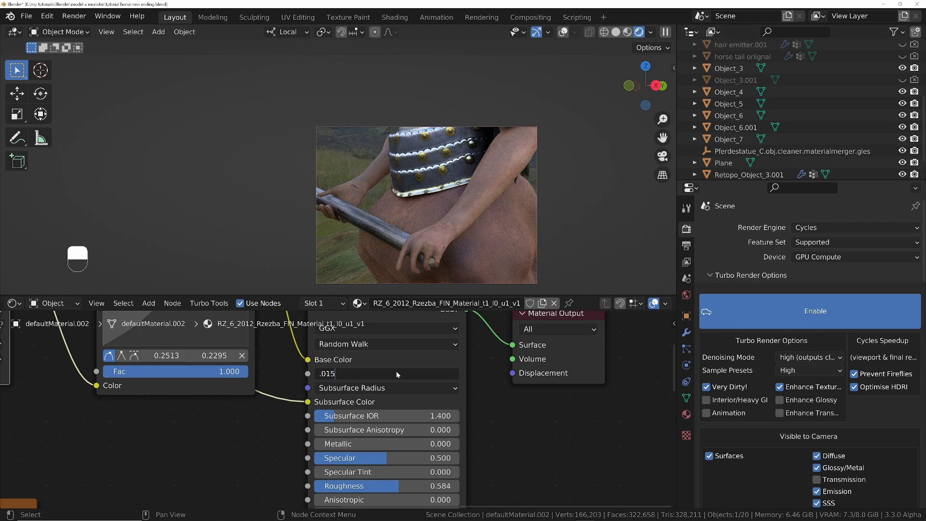
text(.015)
key(Return)
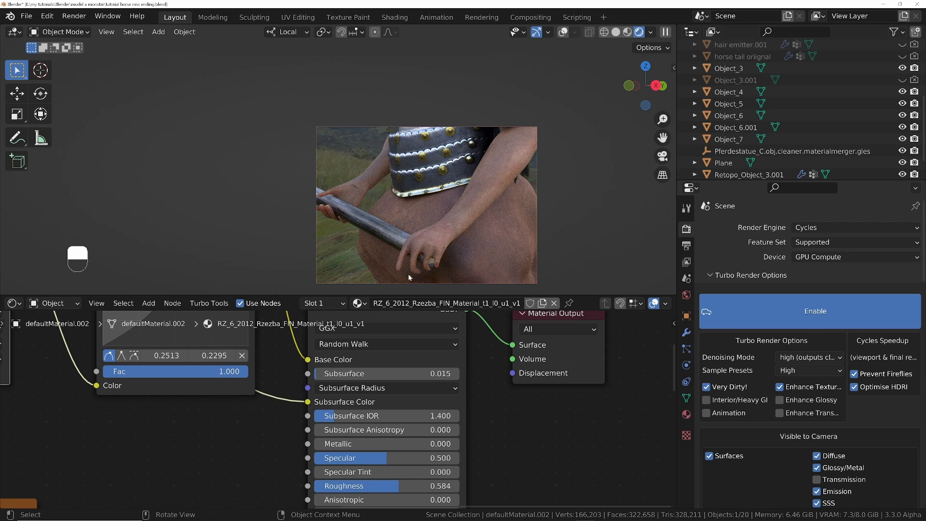
- Copy the two base-colour RGB Curves nodes from the breastplate's material into the wing feathers' material
middle_drag(289, 393, 458, 449)
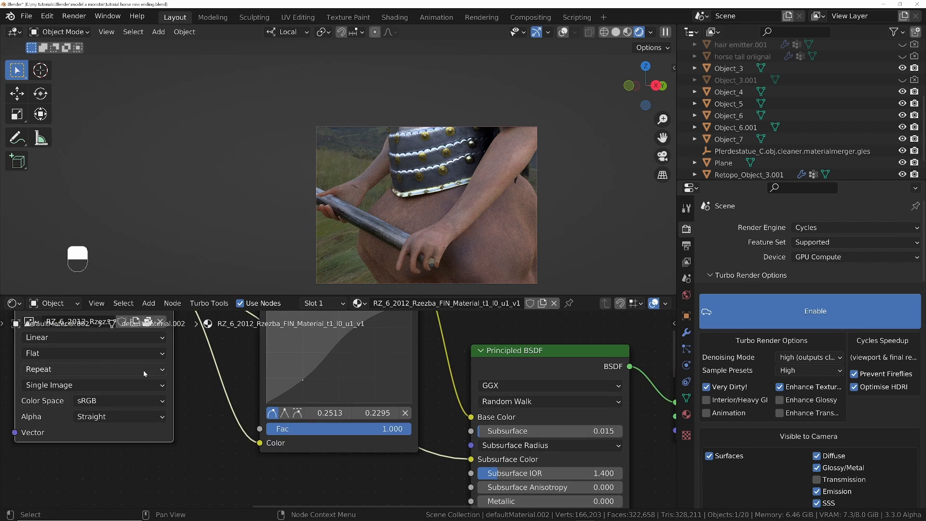
middle_drag(144, 374, 154, 418)
ctrl+middle_drag(310, 416, 381, 396)
middle_drag(443, 234, 505, 214)
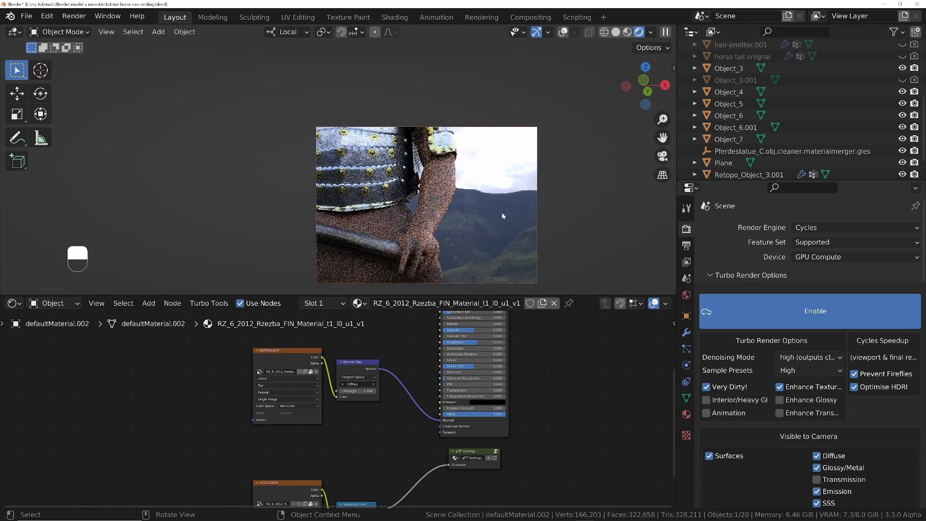
middle_drag(437, 182, 457, 180)
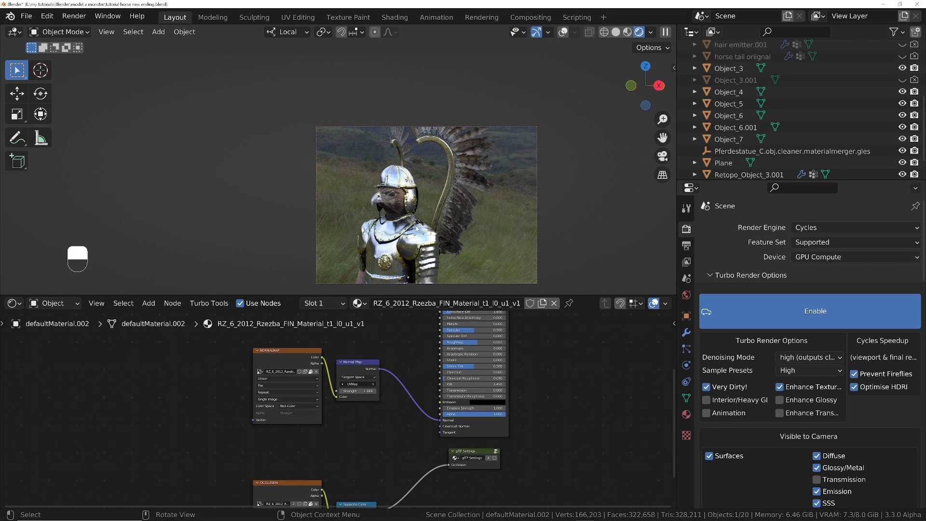
click(412, 236)
middle_drag(398, 330, 355, 434)
ctrl+middle_drag(365, 389, 340, 427)
drag(313, 341, 414, 409)
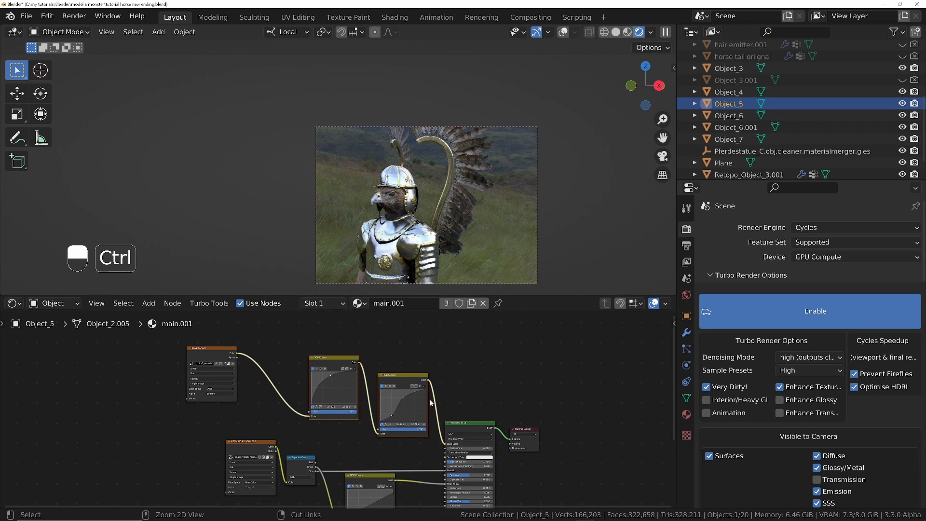
key(ctrl+c)
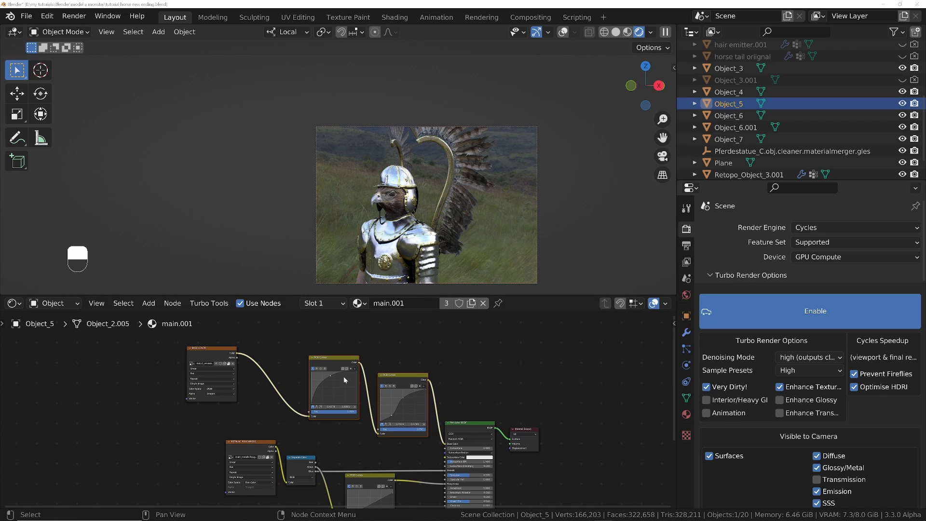
click(466, 192)
key(ctrl+v)
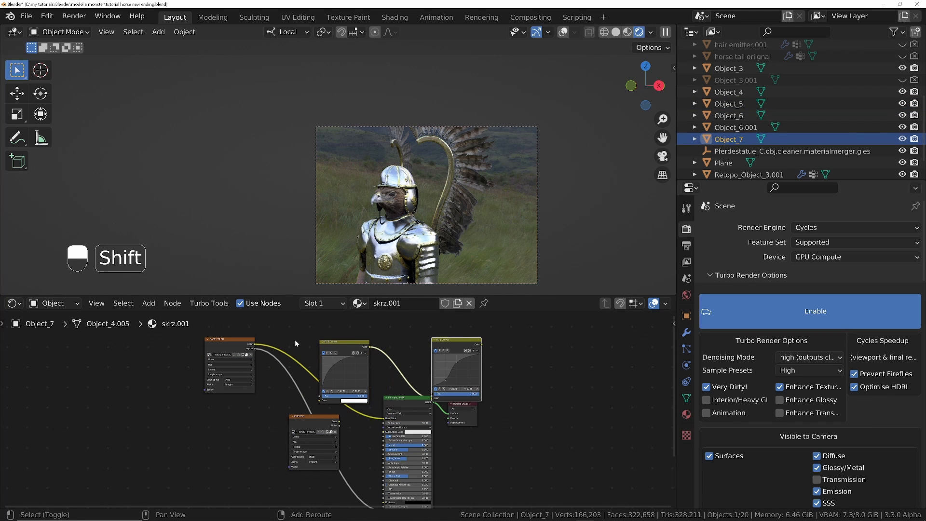
- Chain the pasted RGB Curves nodes between the feathers' colour texture and Base Color with reroutes, and mute the second one
drag(299, 362, 319, 401)
ctrl+middle_drag(336, 366, 287, 392)
drag(338, 423, 415, 461)
key(g)
click(484, 455)
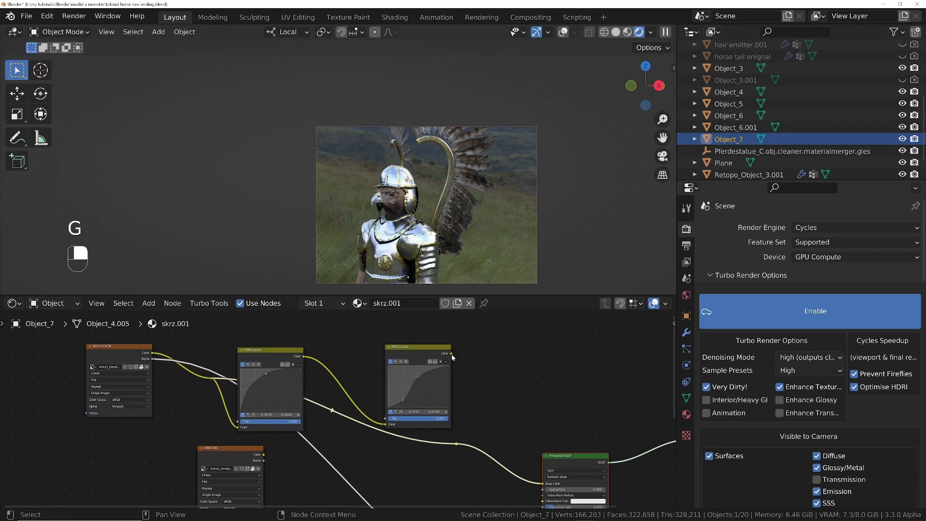
drag(452, 354, 457, 443)
drag(418, 347, 387, 390)
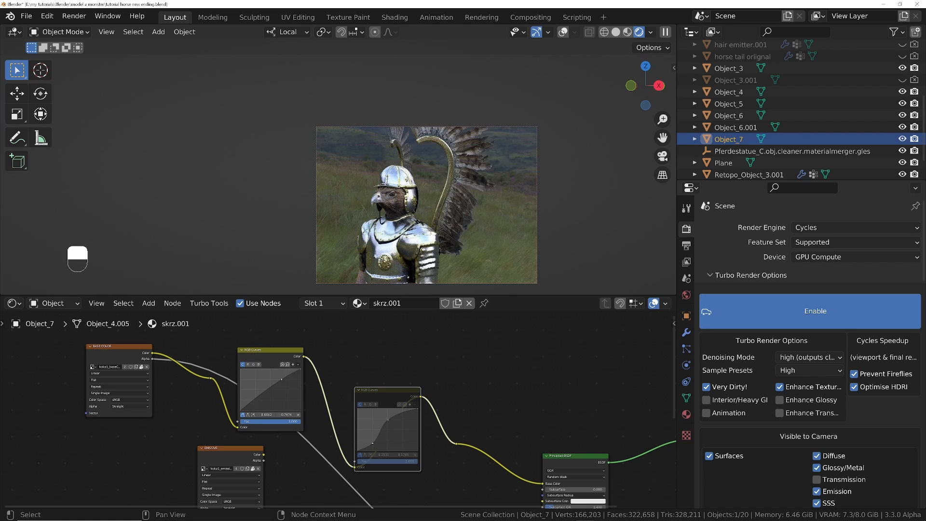
- Try reshaping the feathers' first RGB curve by brightening its shadows and by darkening it with a point at about 0.48, 0.33
drag(266, 374, 253, 395)
middle_drag(378, 203, 525, 201)
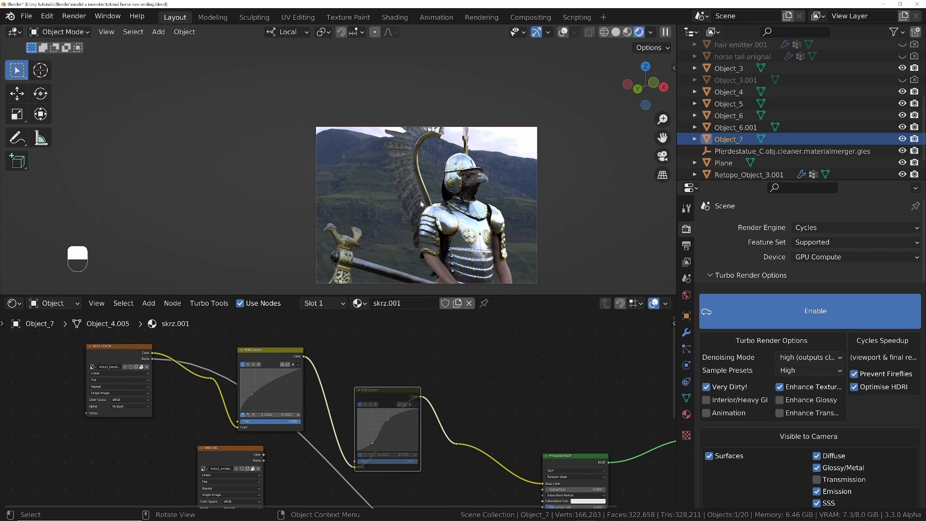
mouse_move(421, 202)
middle_down()
mouse_move(444, 203)
mouse_move(414, 178)
mouse_move(421, 214)
middle_up()
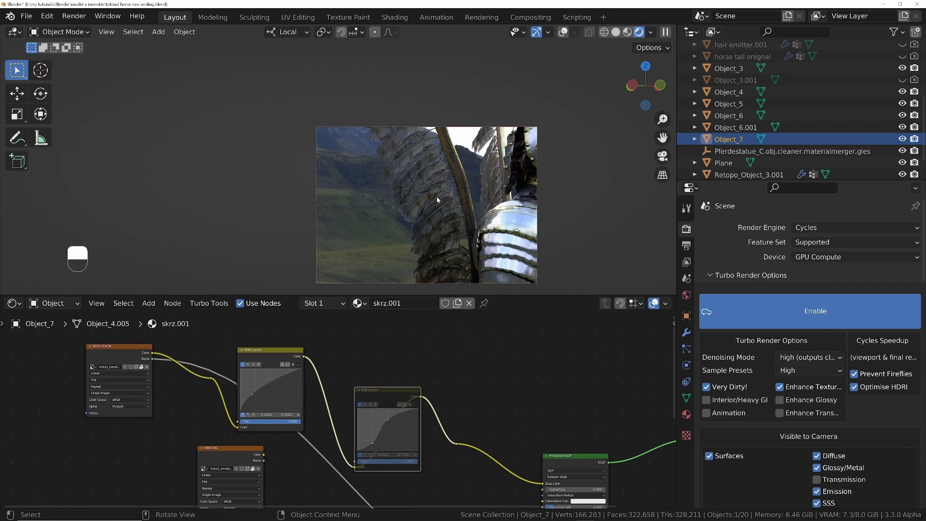
ctrl+middle_drag(245, 401, 256, 388)
drag(253, 391, 286, 393)
middle_drag(475, 183, 434, 253)
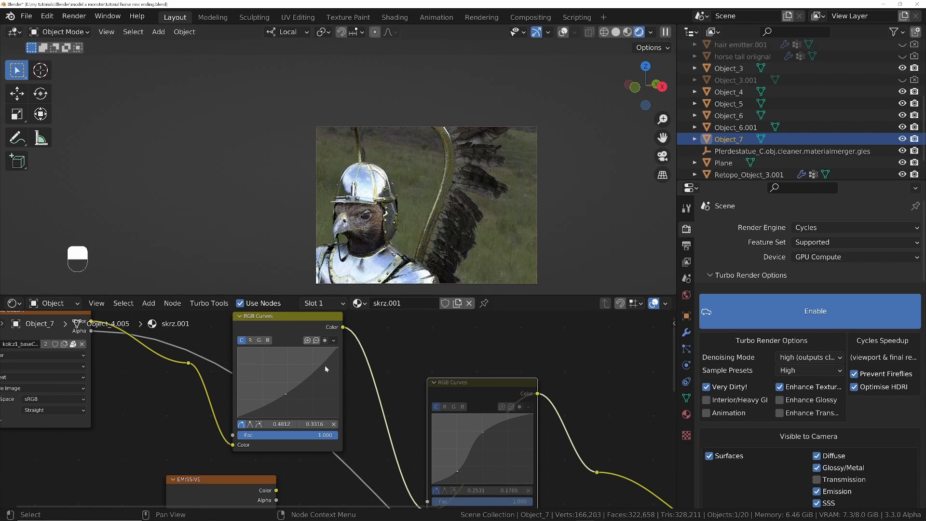
- Shape the feathers' first RGB curve into a strong S with points at about 0.11, 0.12 and 0.32, 0.81
drag(315, 368, 309, 354)
drag(286, 397, 248, 409)
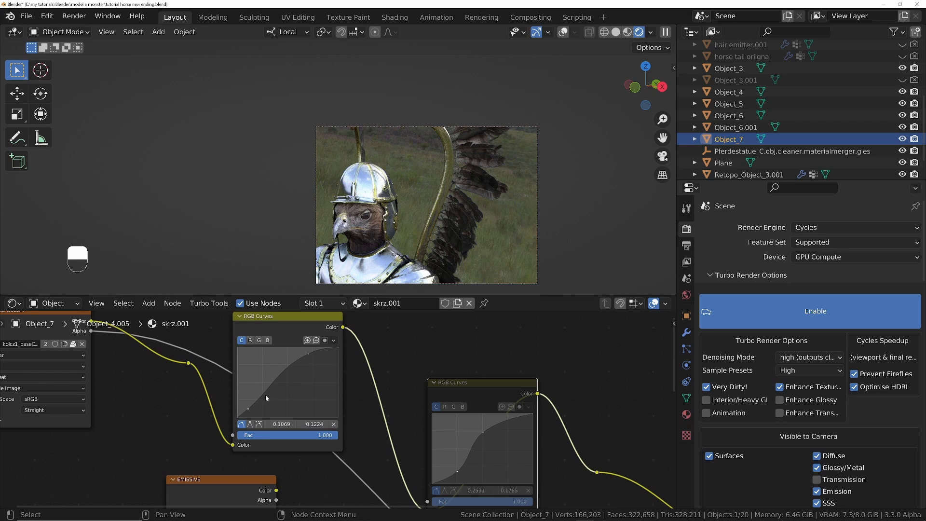
drag(314, 352, 270, 360)
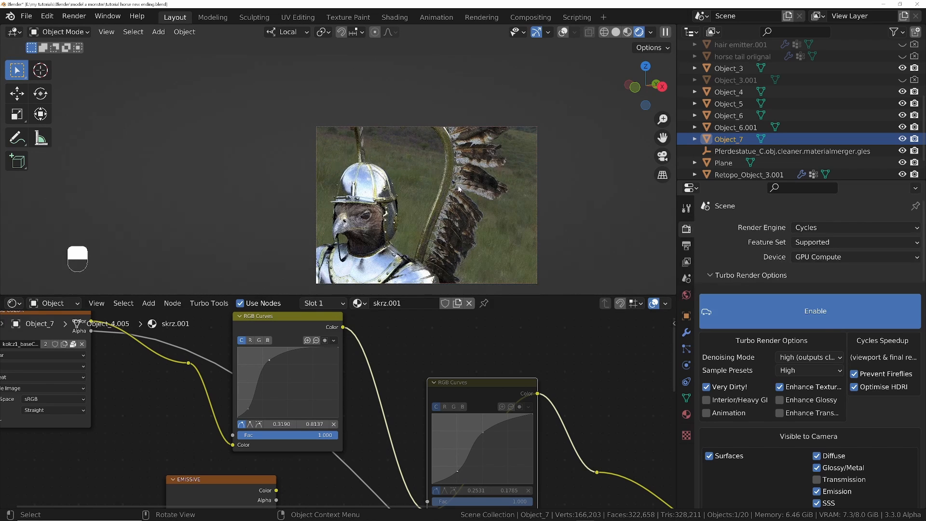
middle_drag(466, 228, 432, 231)
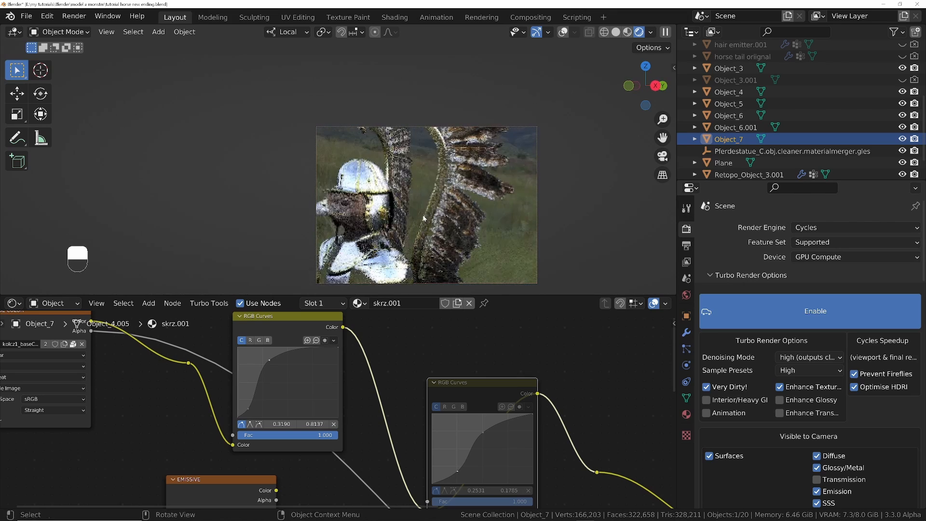
ctrl+middle_drag(465, 265, 472, 230)
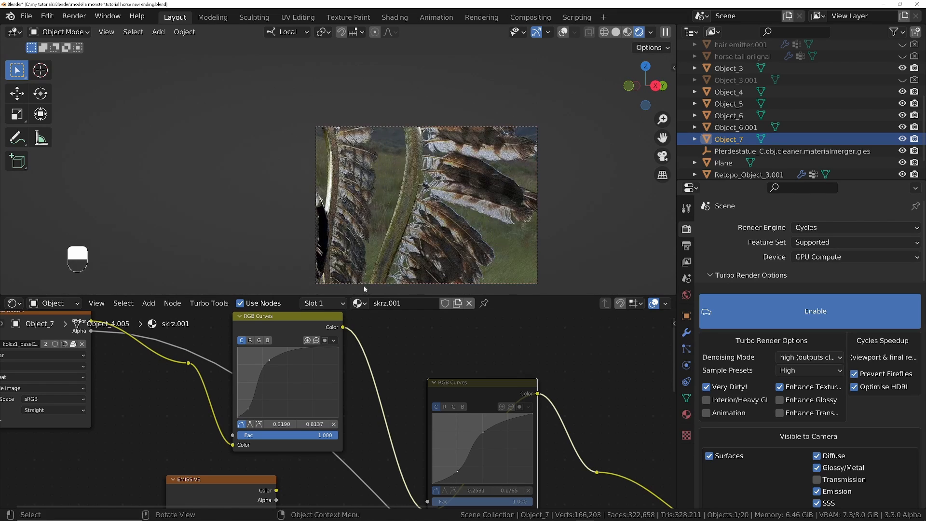
- Soften the feathers' curve by moving its upper point to about 0.63, 0.76 and raising its lower point
drag(275, 358, 306, 361)
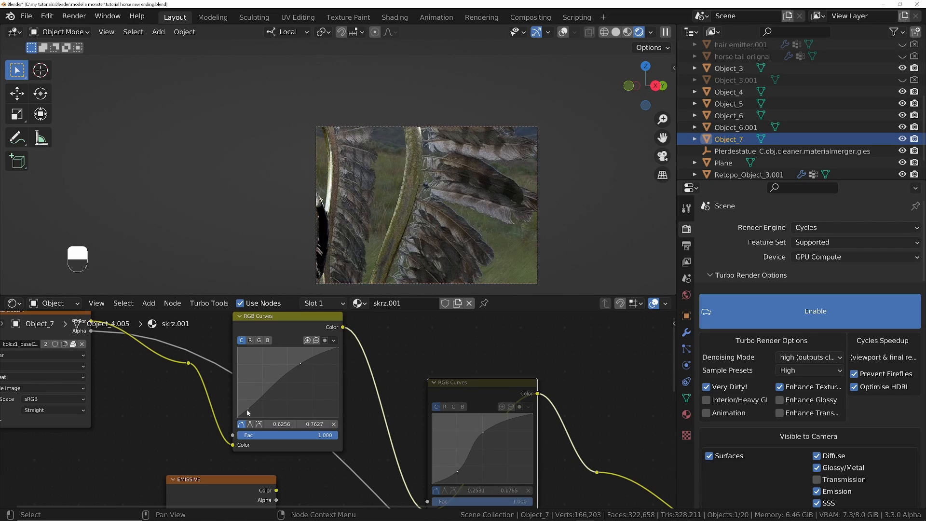
drag(248, 409, 265, 400)
drag(306, 362, 305, 362)
- Delete the cluster of unused nodes outside the grey frames in the horse body's material
ctrl+middle_drag(432, 173, 446, 155)
middle_drag(436, 256, 358, 191)
click(460, 252)
middle_drag(541, 382, 471, 520)
middle_drag(556, 400, 434, 463)
drag(307, 345, 441, 487)
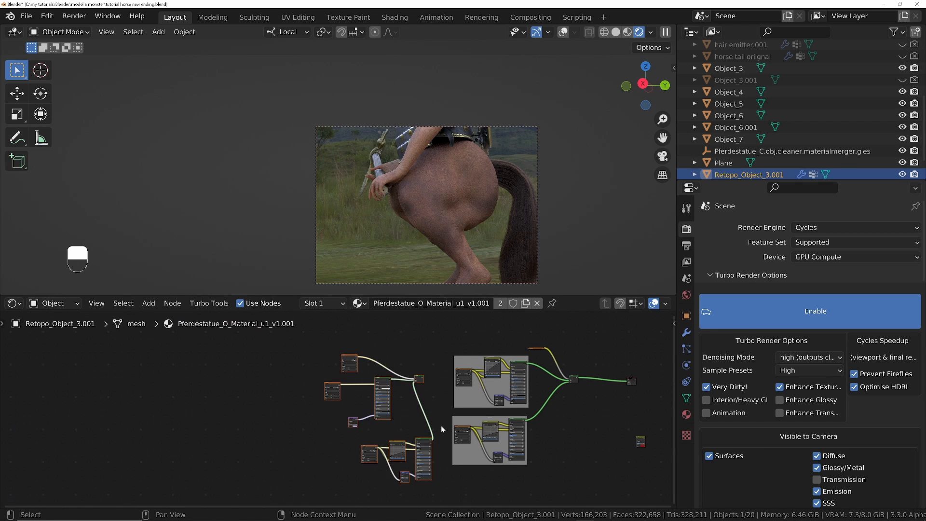
key(x)
- Set the bump strength in the horse body's material to 0.3
scroll(381, 458, up, 6)
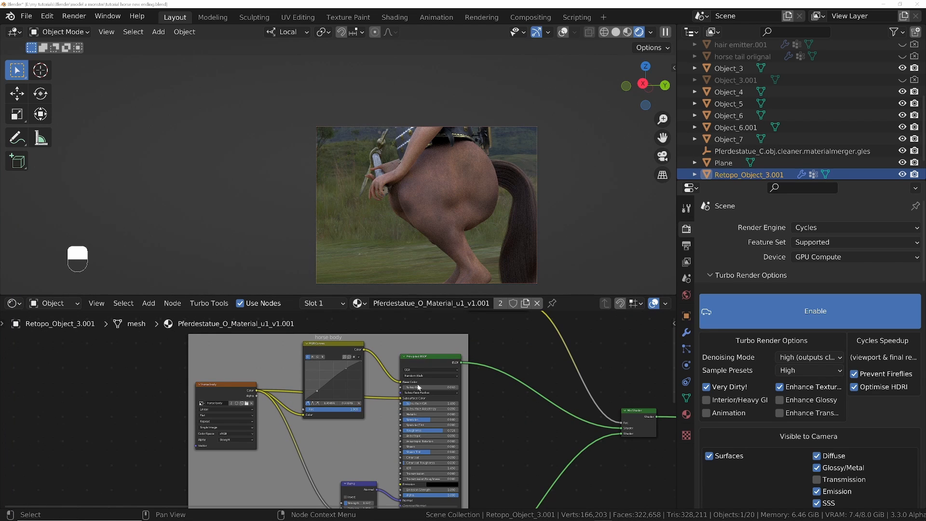
scroll(361, 479, up, 1)
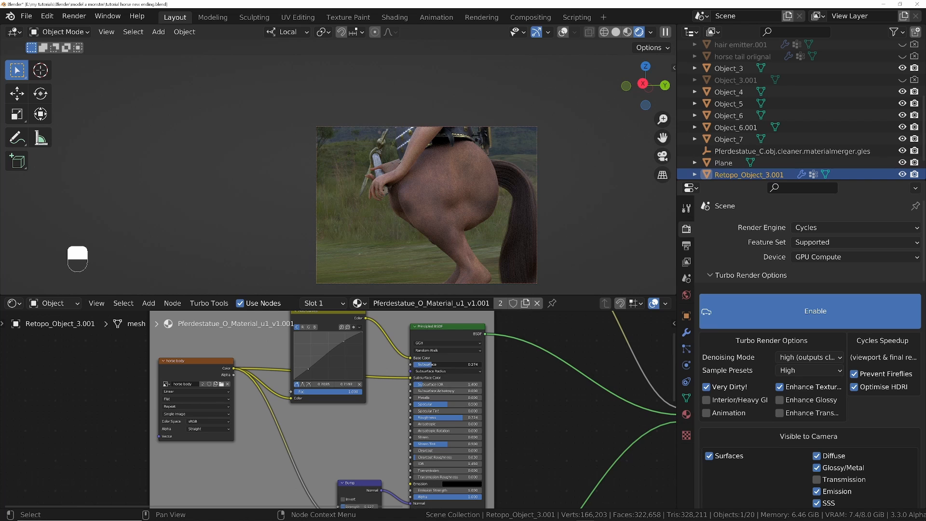
middle_drag(349, 460, 376, 373)
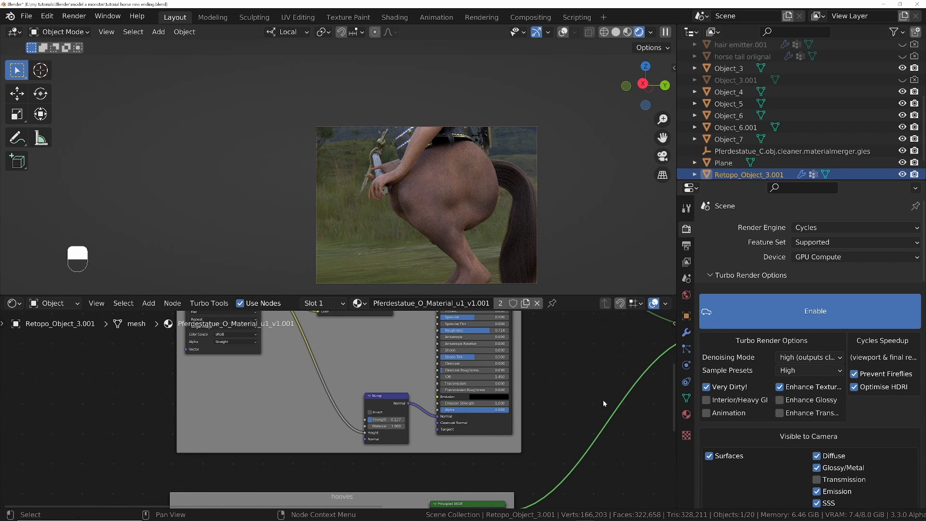
click(389, 419)
- Clear the render region and examine the bump detail on the horse body from the front and below
scroll(458, 193, up, 3)
middle_drag(458, 193, 504, 185)
shift+middle_drag(504, 186, 470, 179)
middle_drag(471, 180, 446, 200)
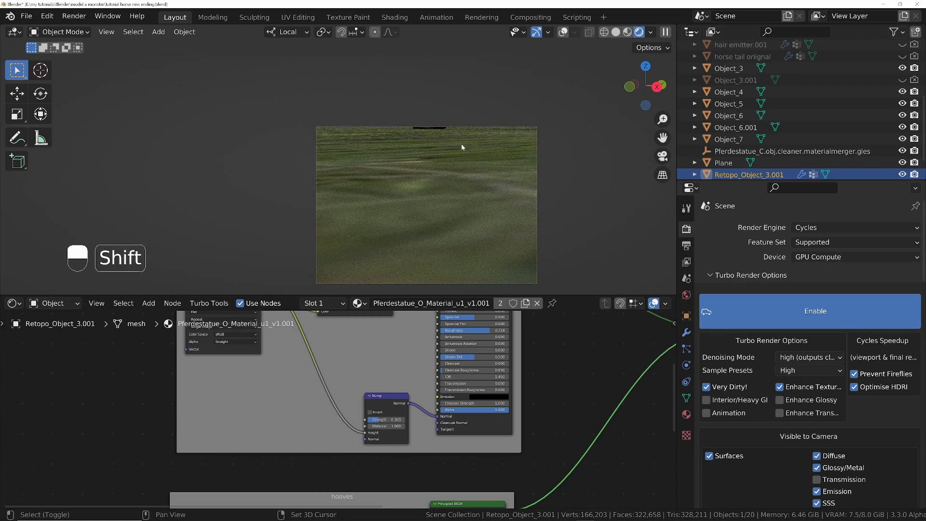
shift+middle_drag(462, 144, 275, 245)
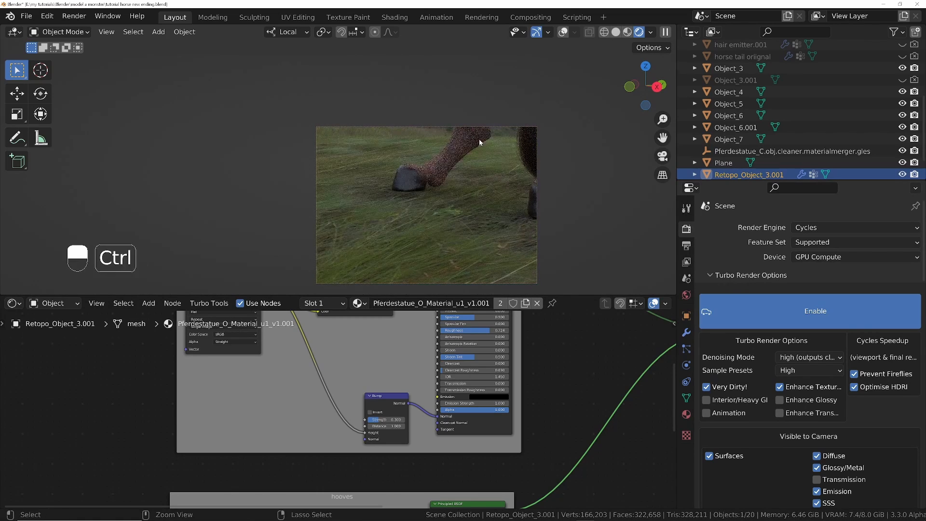
ctrl+middle_drag(479, 139, 468, 282)
middle_drag(446, 217, 435, 198)
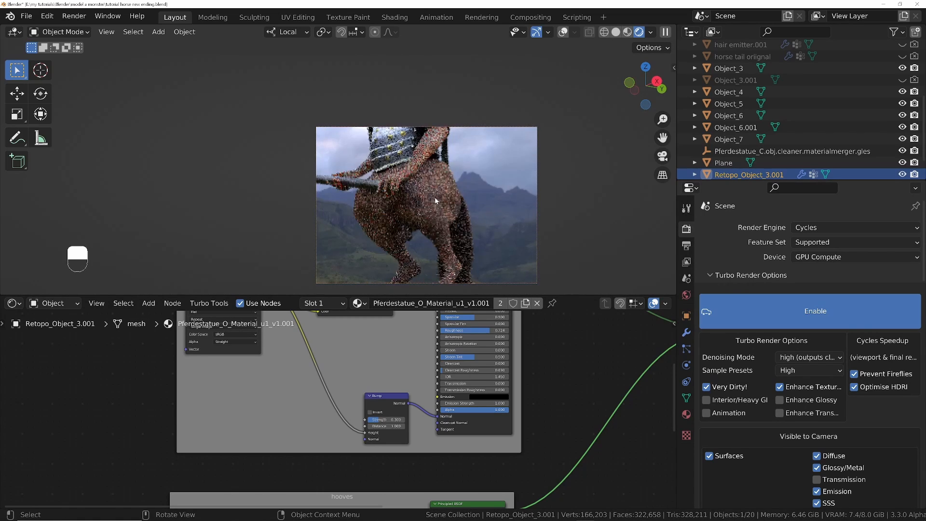
key(ctrl+alt+b)
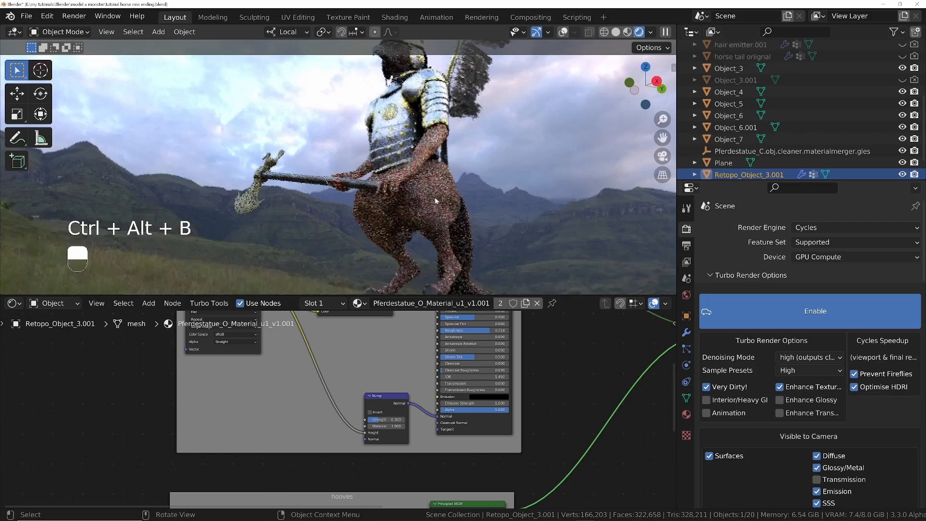
ctrl+middle_drag(436, 202, 425, 165)
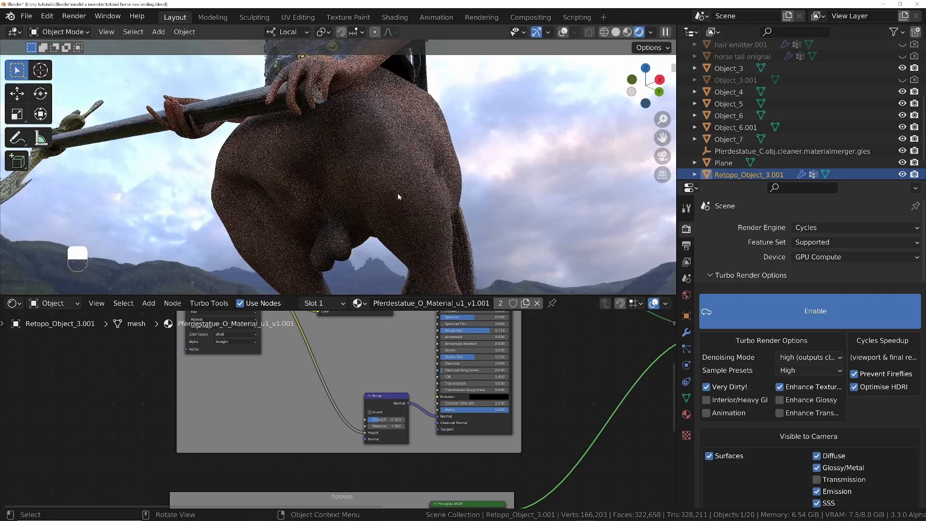
- Try a bump strength of 1 on the horse body and limit the viewport render to a region around the leg
drag(379, 421, 405, 421)
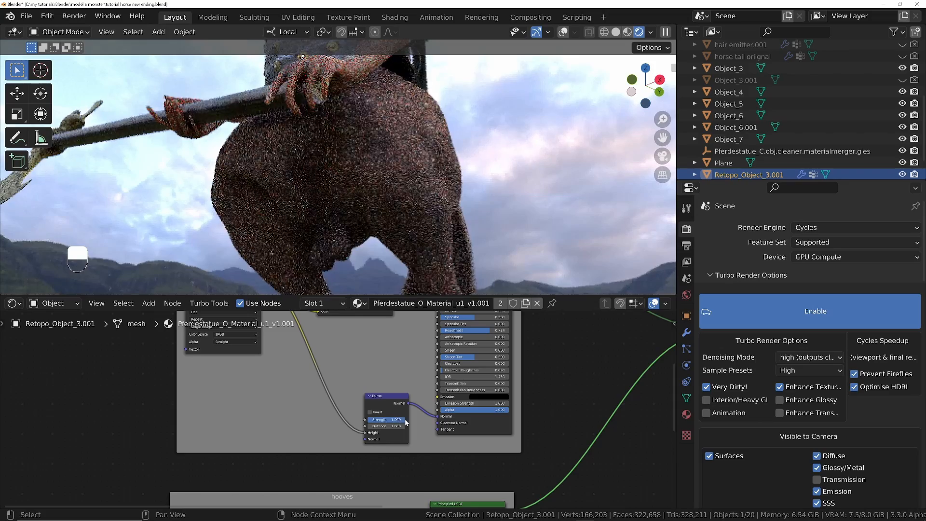
middle_drag(432, 213, 391, 176)
scroll(391, 177, up, 4)
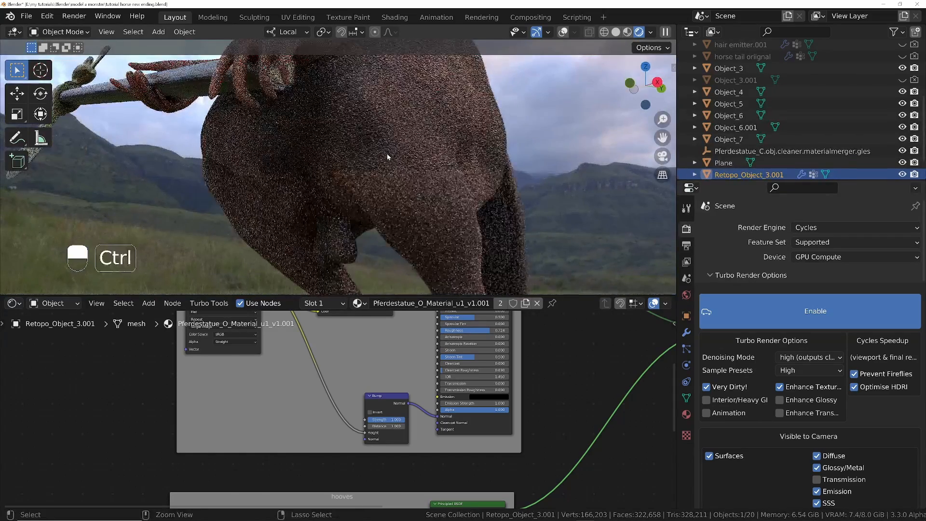
key(ctrl+b)
drag(387, 176, 475, 279)
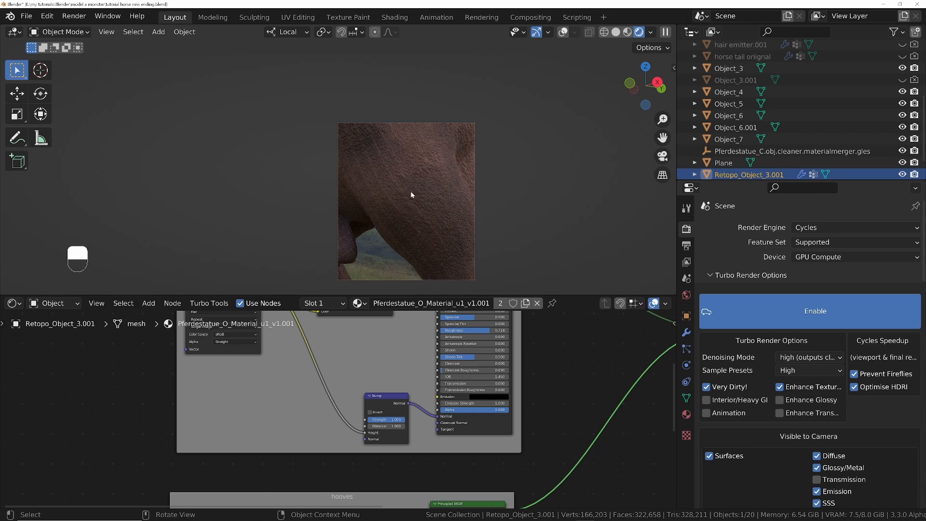
- Enable the horse body's Subdivision modifier in the viewport and set its material's bump strength to 0.3
click(686, 334)
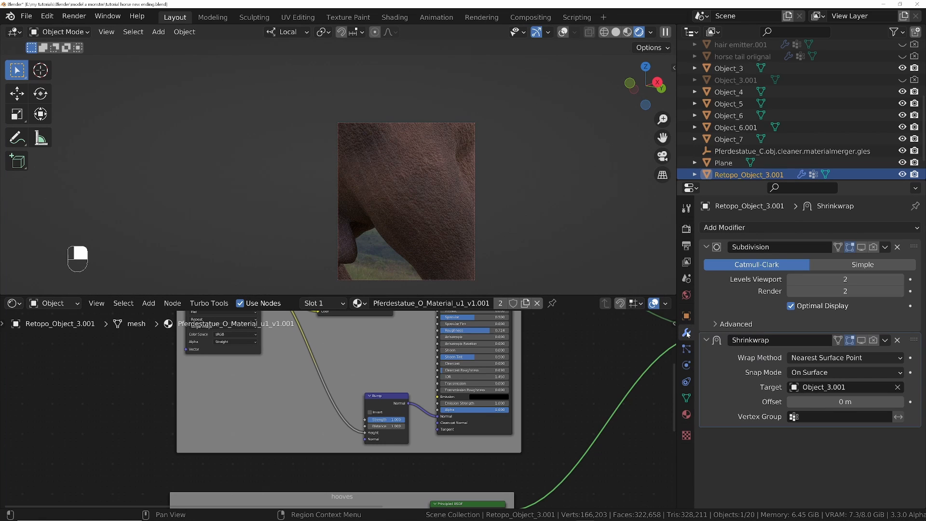
click(862, 247)
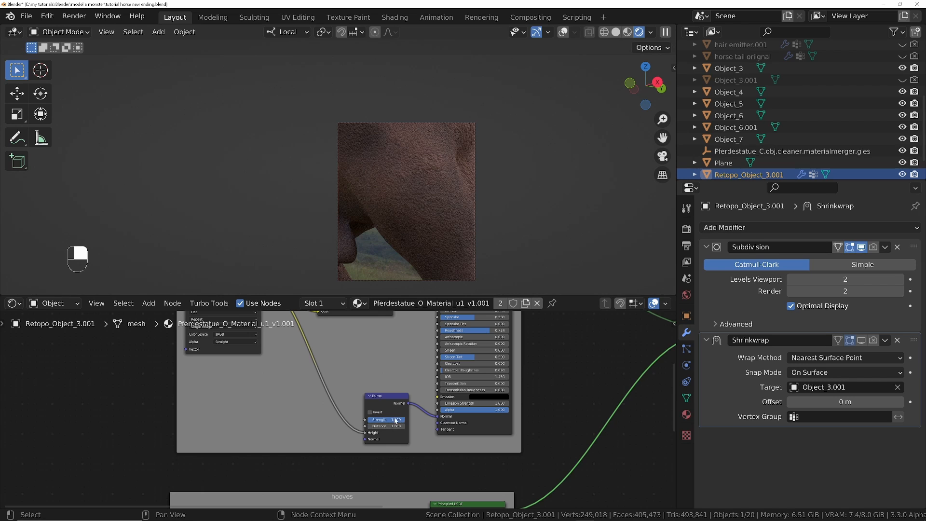
text(0.3)
key(Return)
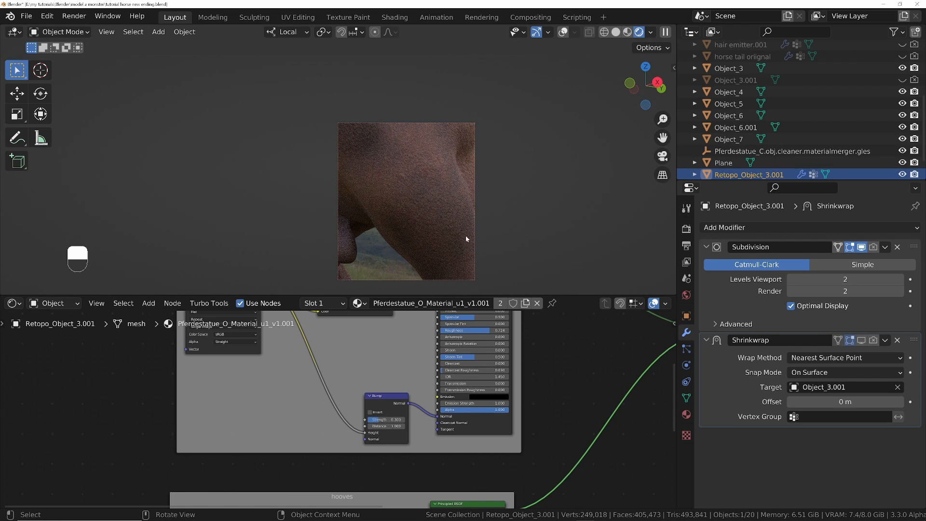
- Clear the render region and examine the whole character framed in the camera view
mouse_move(418, 199)
middle_down()
mouse_move(461, 197)
mouse_move(437, 198)
middle_up()
middle_drag(409, 357, 378, 453)
middle_drag(456, 221, 406, 222)
key(ctrl+alt+b)
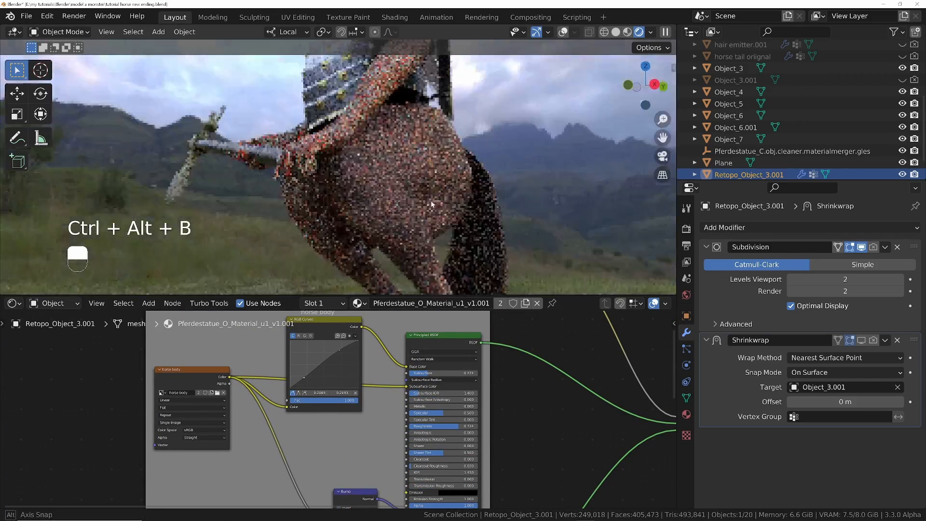
middle_drag(401, 166, 443, 171)
key(KP_0)
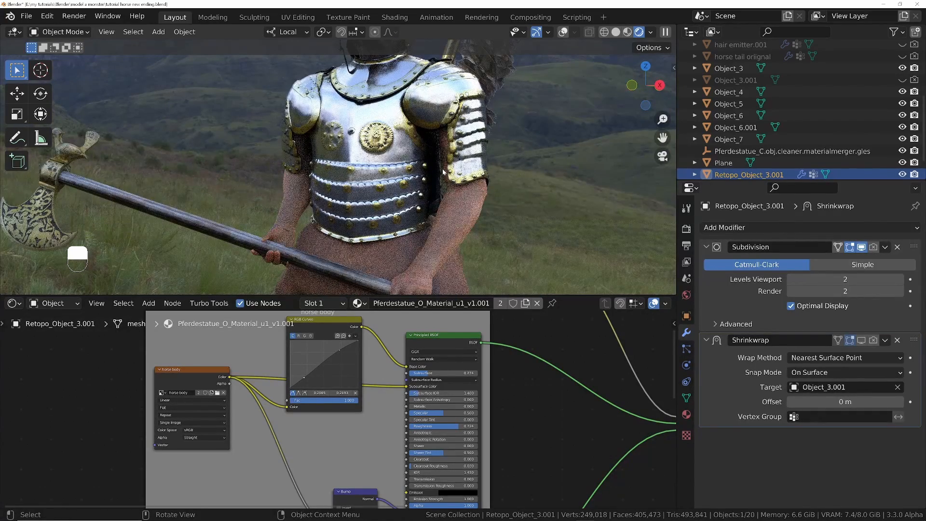
key(Home)
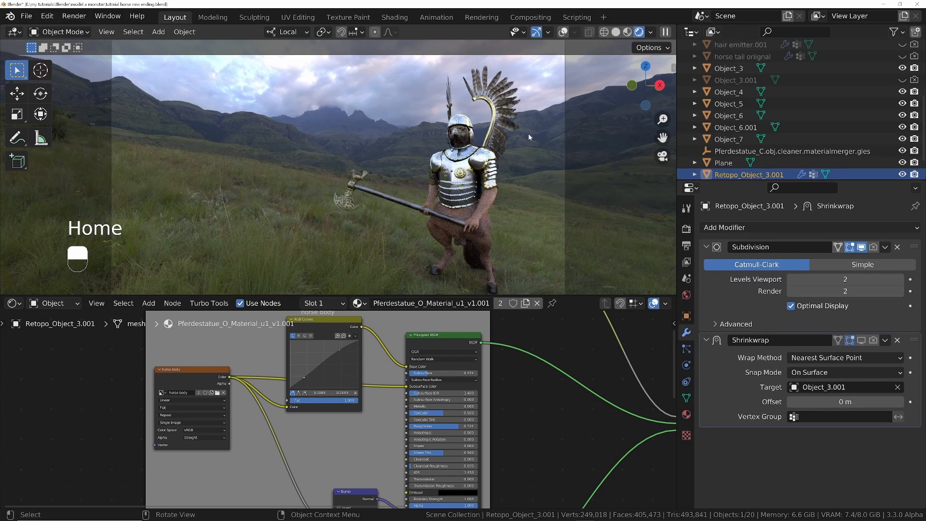
- On the breastplate material, move the first RGB curve's point to about 0.27, 0.64 and the second's upper point to about 0.74, 0.79
click(462, 188)
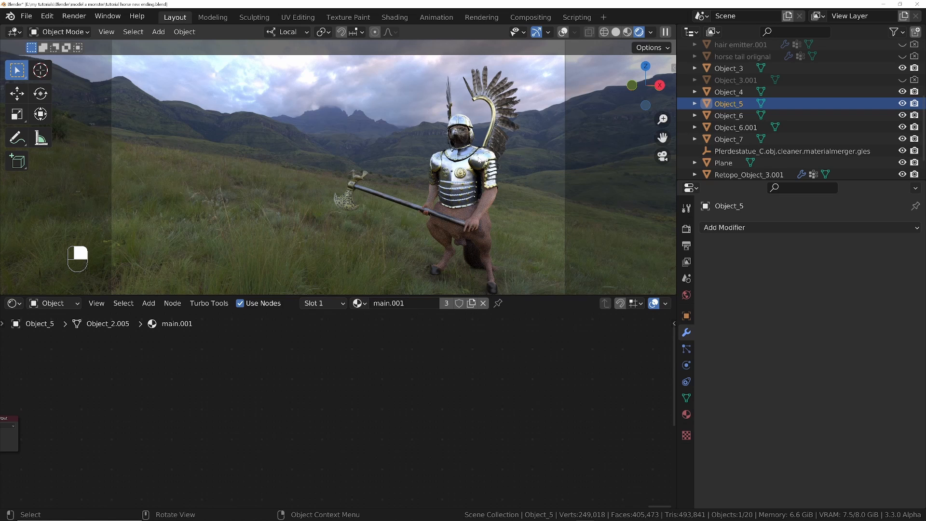
key(Home)
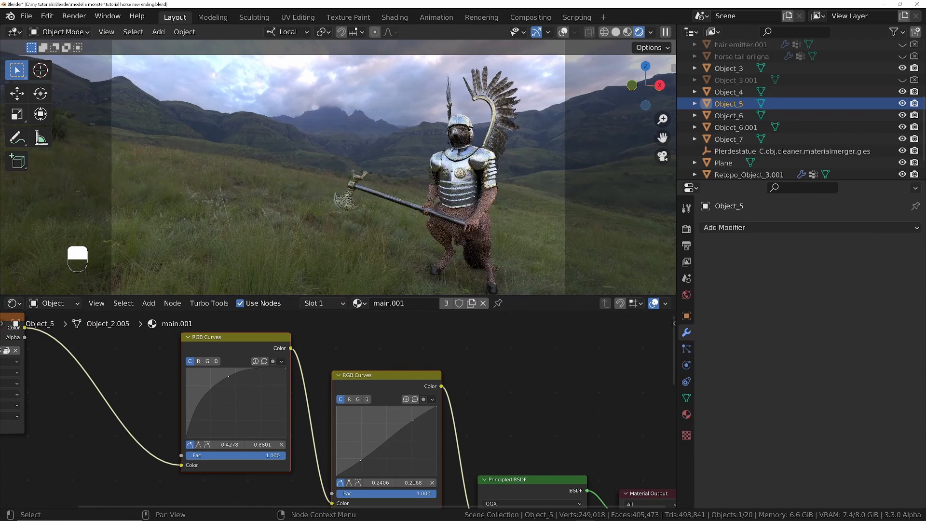
drag(215, 385, 207, 395)
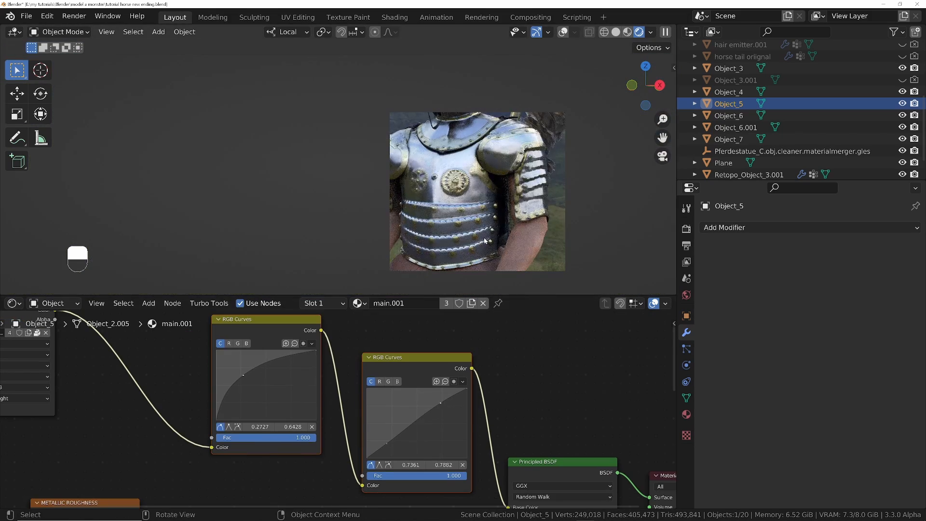
key(Home)
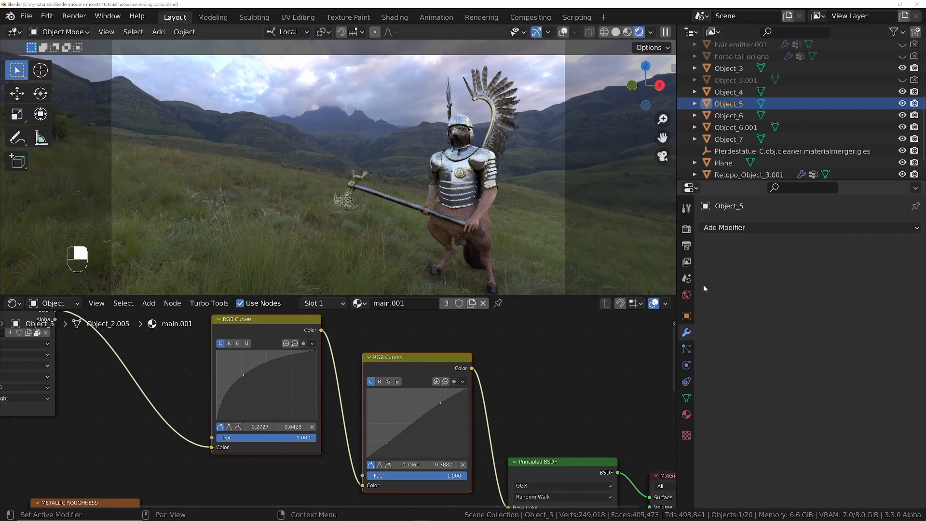
- Enable the Mist and Environment passes for the view layer
click(686, 265)
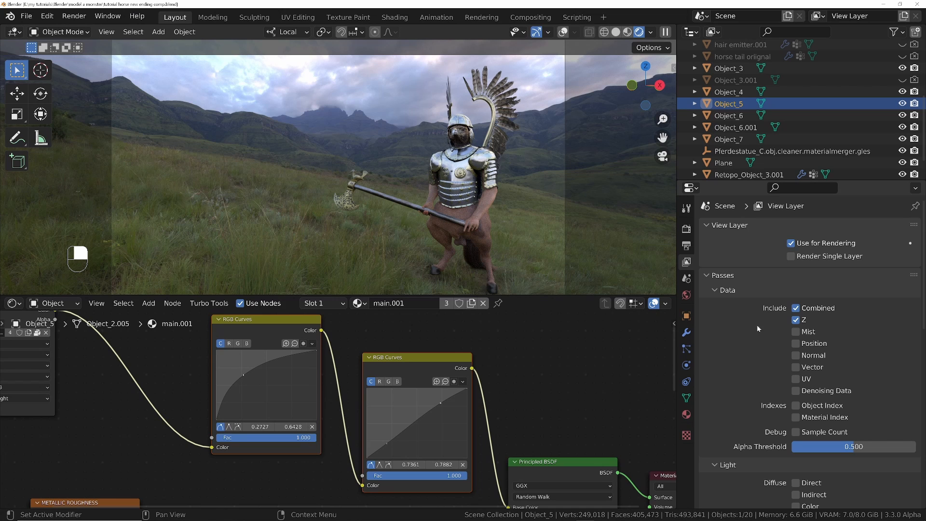
click(796, 333)
scroll(774, 358, down, 10)
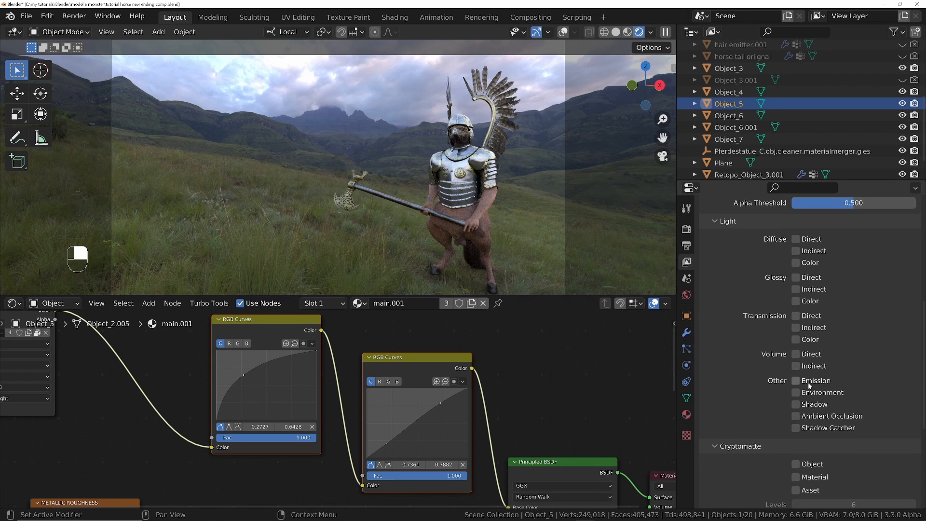
click(796, 392)
- Make the render's film background transparent in the Cycles render settings
click(686, 230)
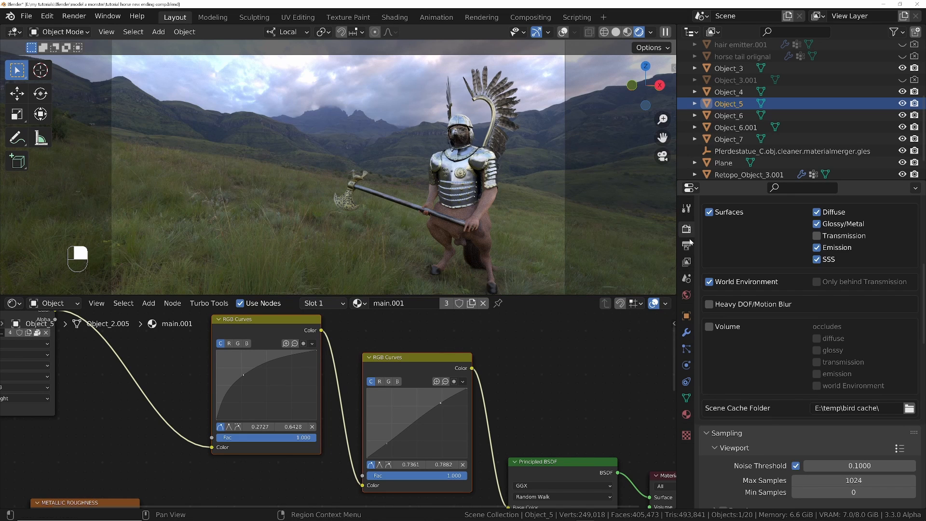
scroll(760, 456, down, 12)
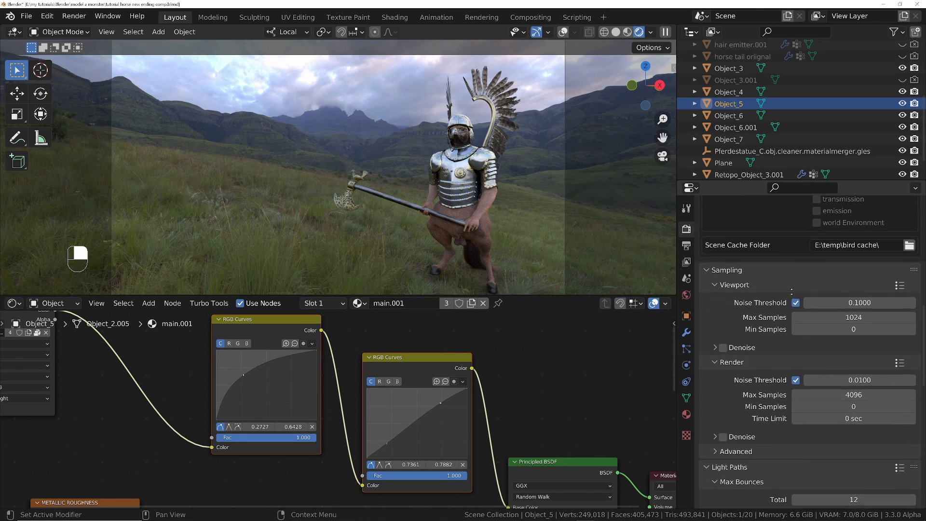
scroll(802, 474, down, 10)
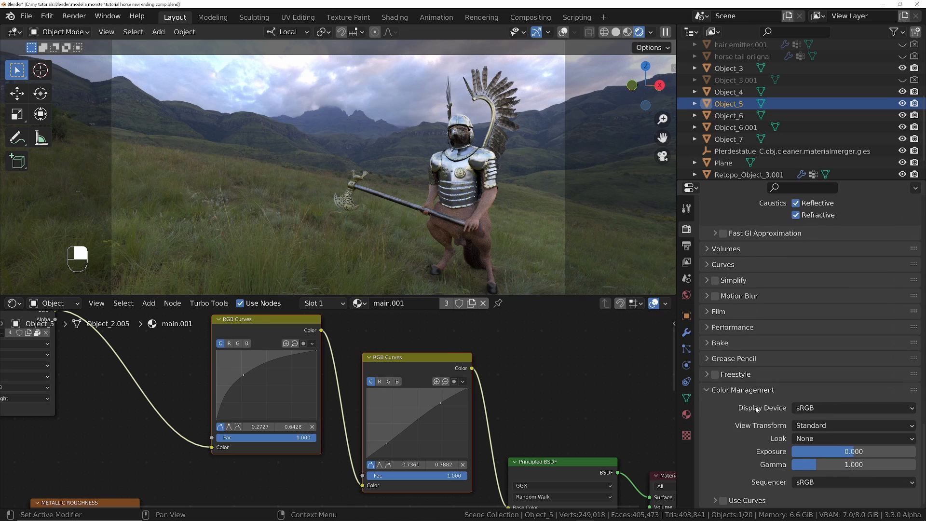
click(711, 313)
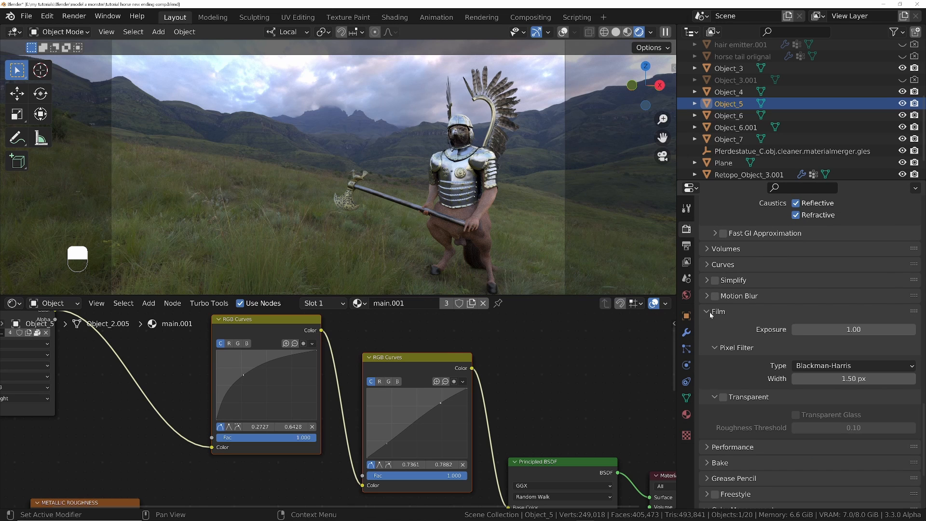
click(722, 398)
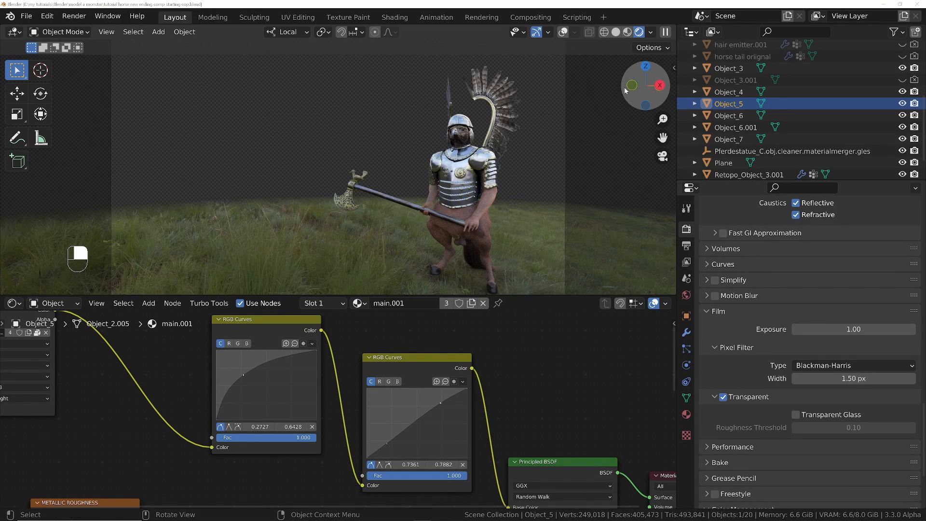
- Preview the Mist render pass in the viewport
click(651, 32)
click(653, 137)
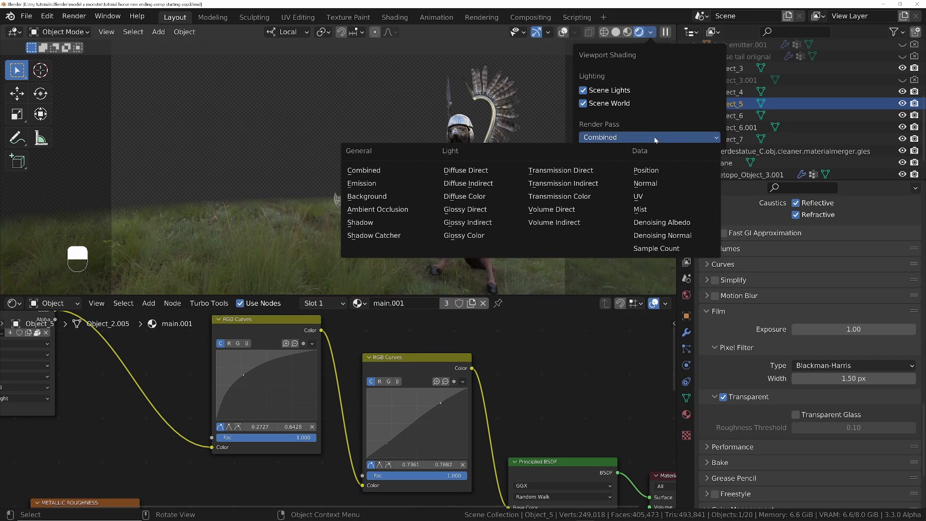
click(644, 211)
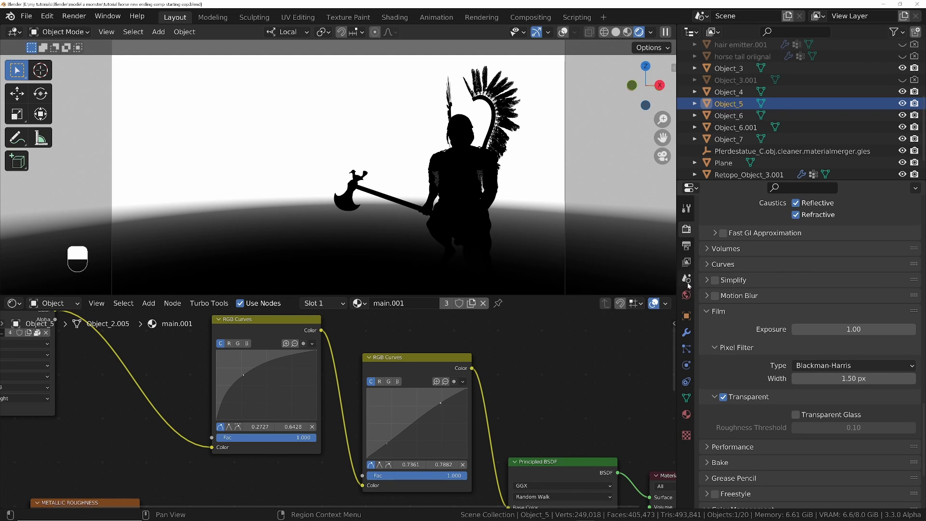
- Set the world's mist pass start to 0 m and reduce its depth
click(690, 296)
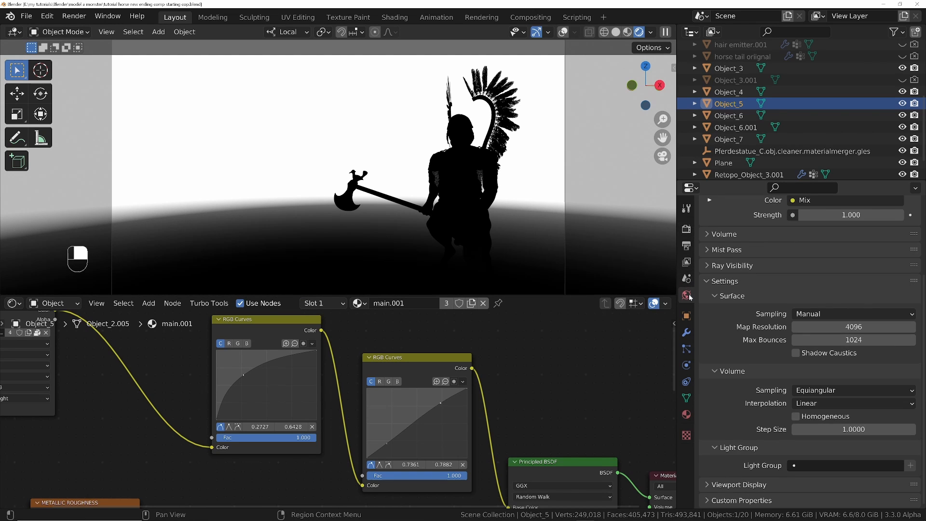
click(709, 254)
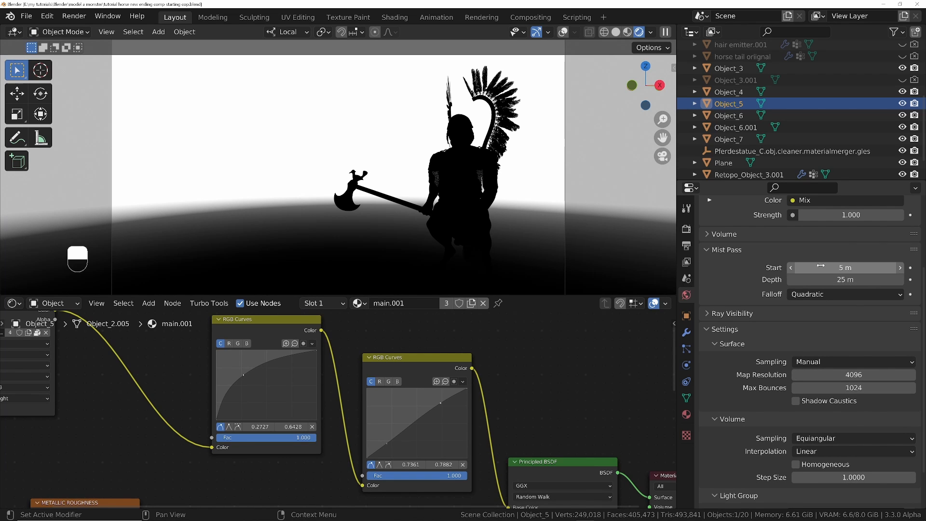
click(847, 268)
text(0)
key(Return)
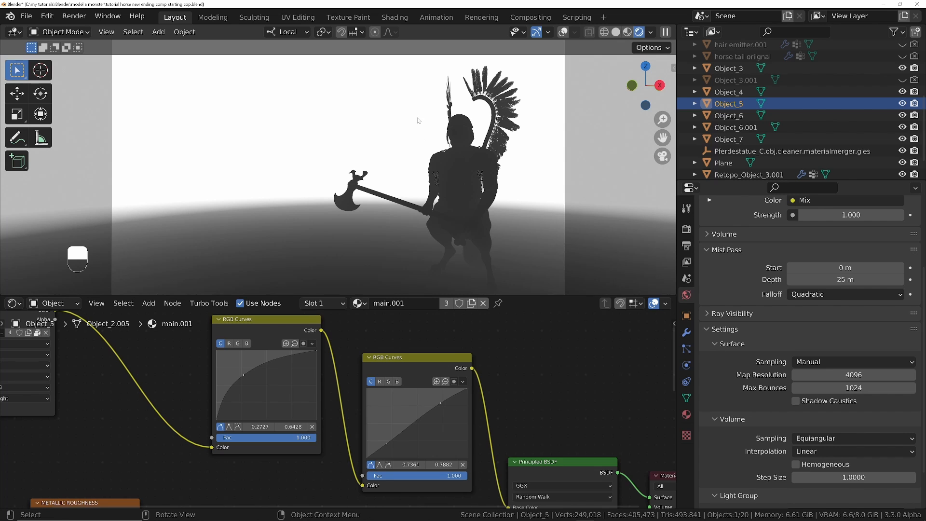
drag(842, 280, 747, 280)
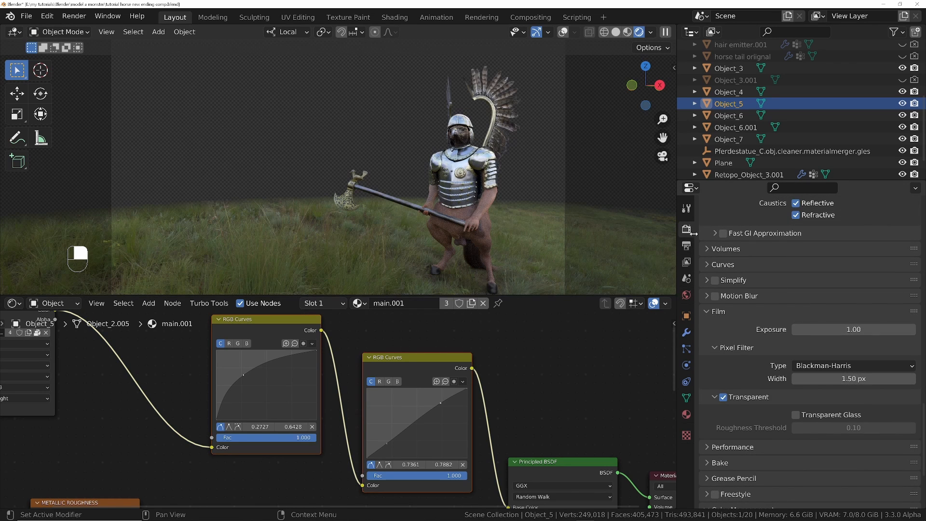
- Turn off Prevent Fireflies in the Cycles speedup settings of the Turbo Render Options
scroll(777, 282, up, 1)
scroll(778, 283, up, 15)
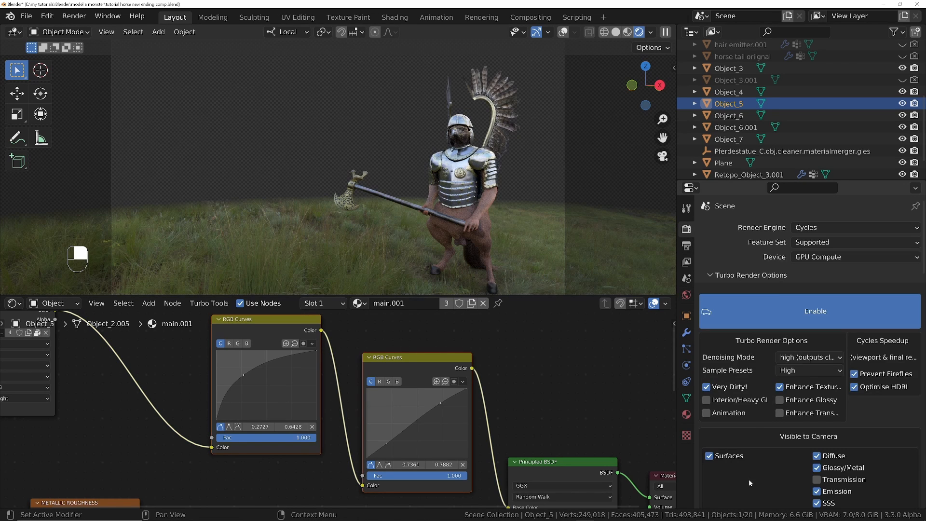
middle_drag(760, 448, 824, 388)
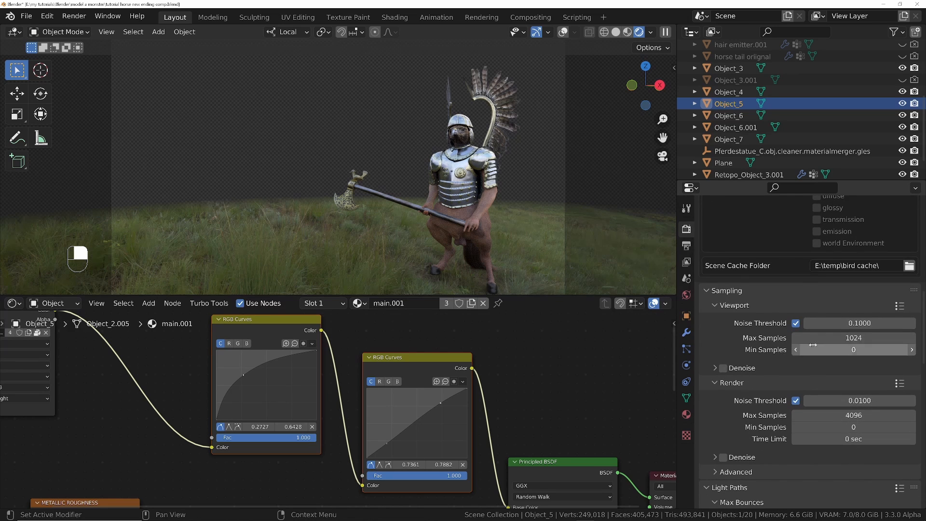
scroll(813, 345, up, 15)
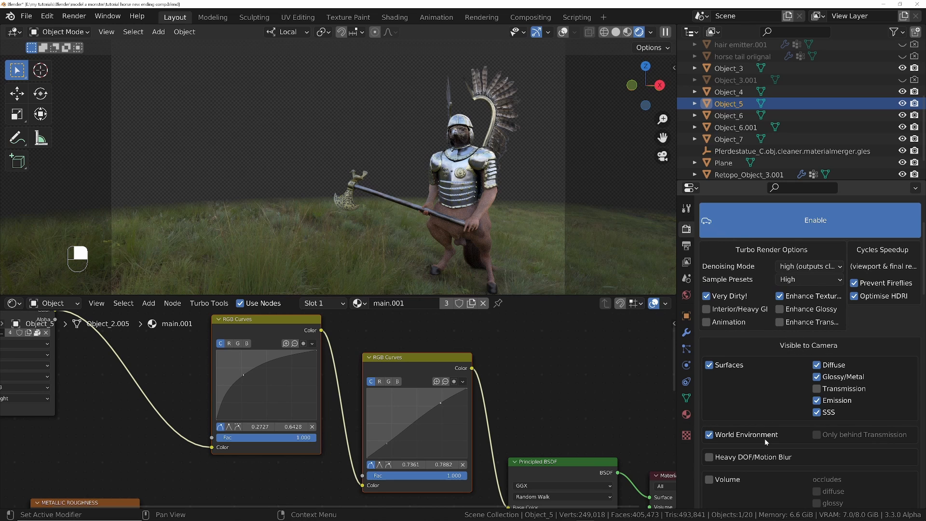
scroll(772, 439, down, 12)
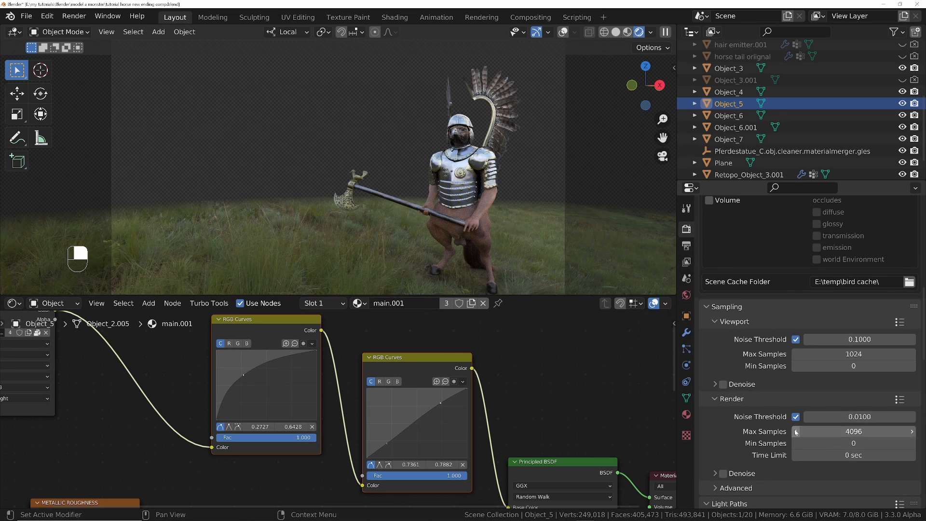
scroll(772, 386, up, 3)
scroll(772, 386, up, 10)
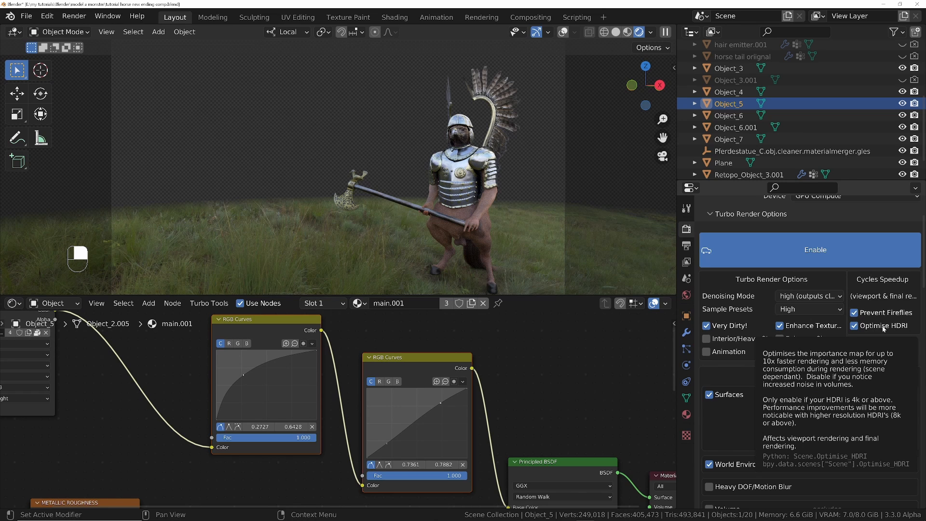
click(854, 313)
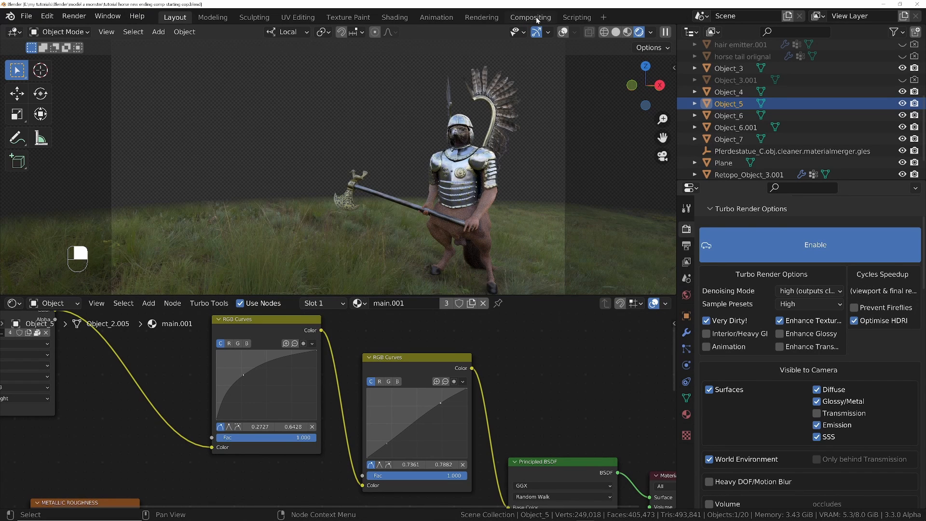
- Switch to the Compositing workspace and render a still image with Turbo Tools
click(536, 19)
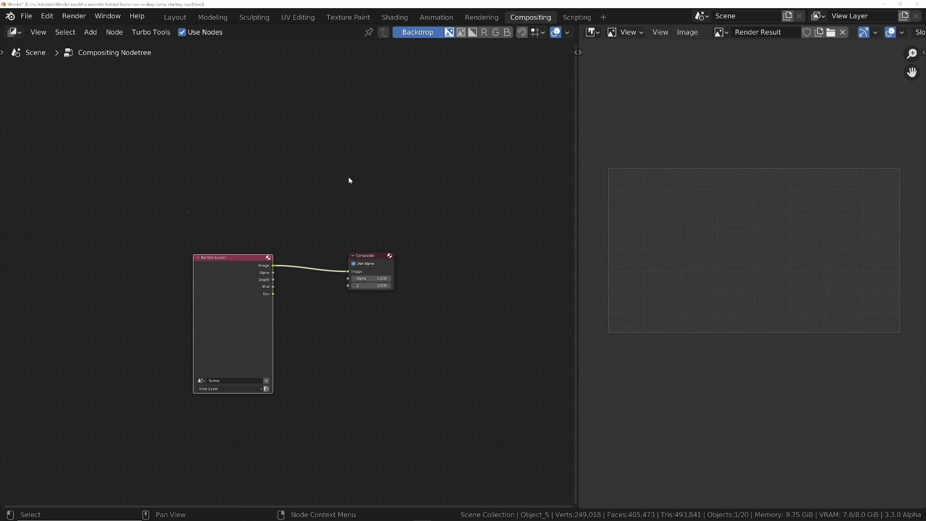
click(74, 16)
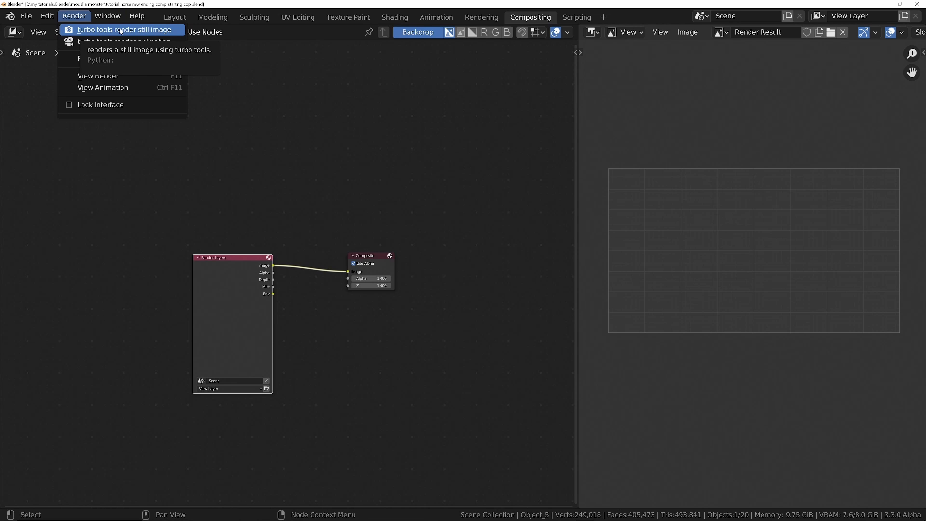
click(120, 30)
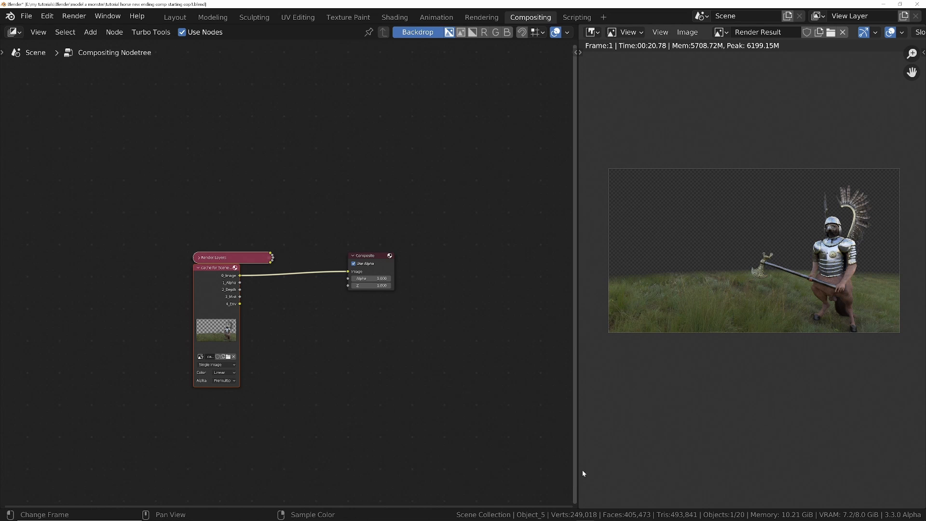
- Split off a new area beneath the render result and make it a Properties editor showing the render settings
drag(581, 509, 583, 390)
click(592, 396)
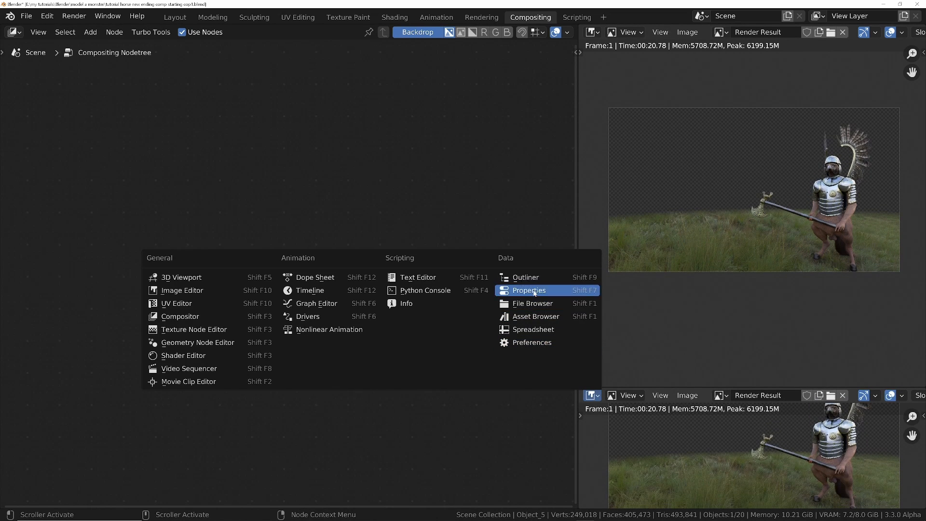
click(529, 290)
click(587, 436)
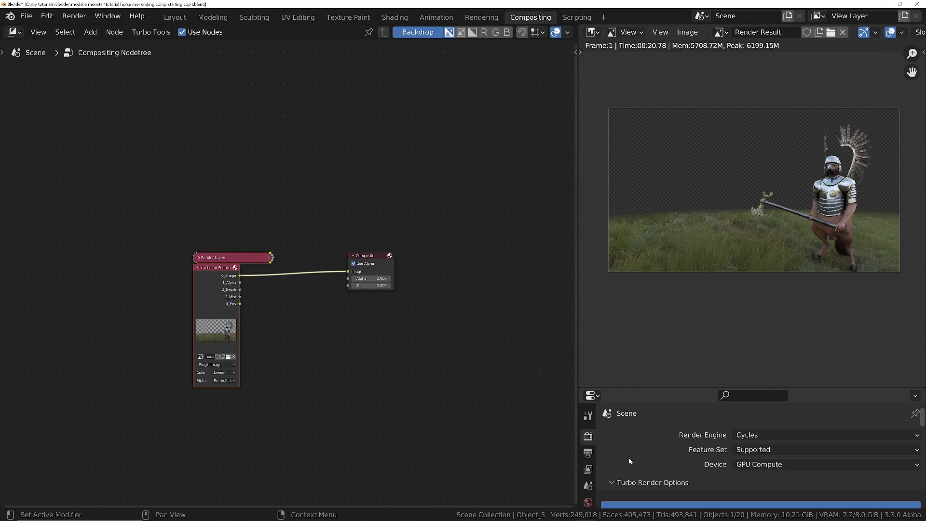
- Disable Persistent Data for final renders in the Performance settings
scroll(629, 457, down, 10)
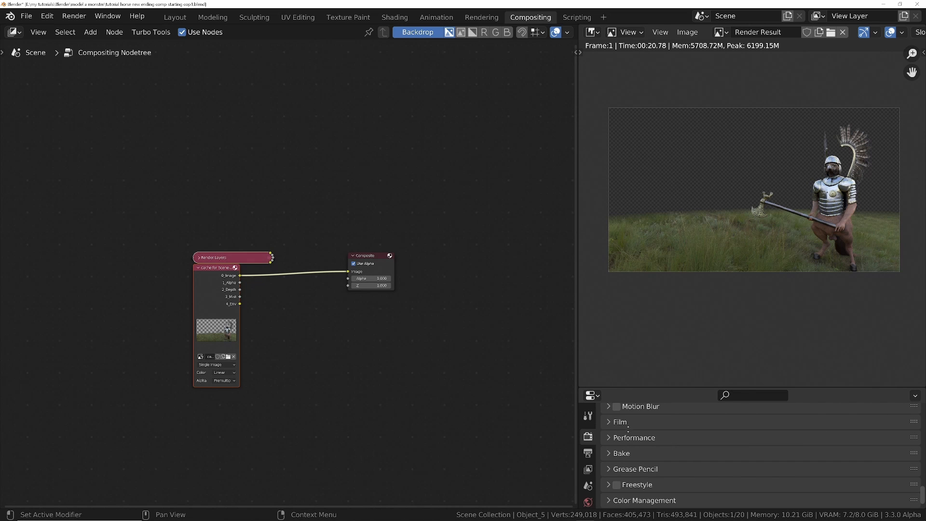
click(608, 446)
scroll(689, 491, down, 4)
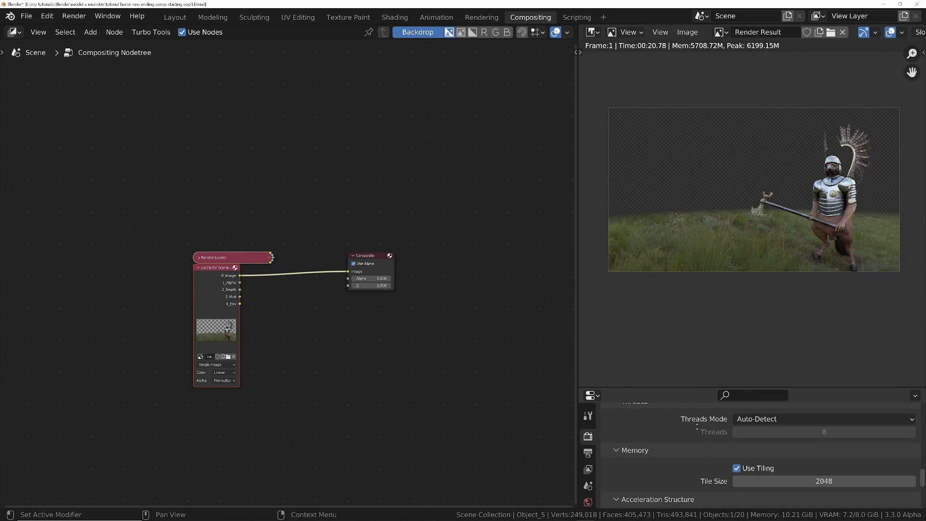
scroll(695, 427, down, 6)
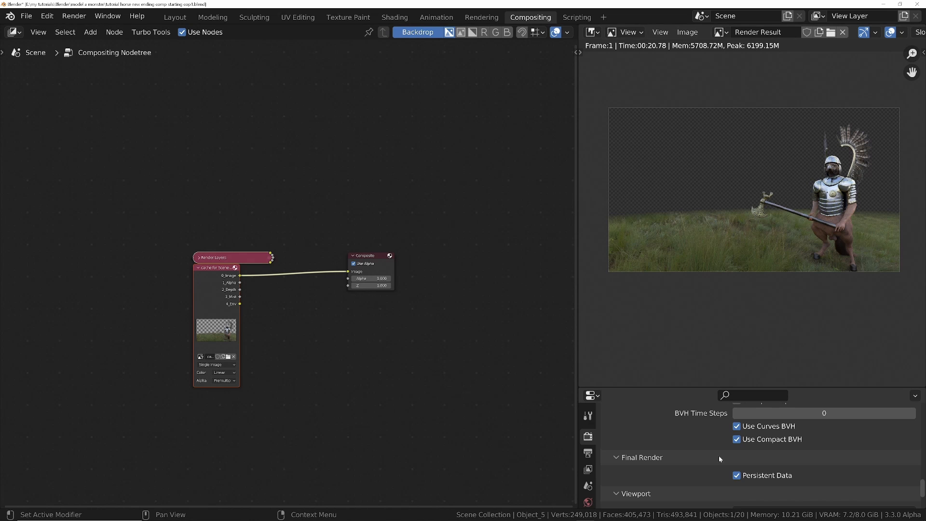
click(737, 475)
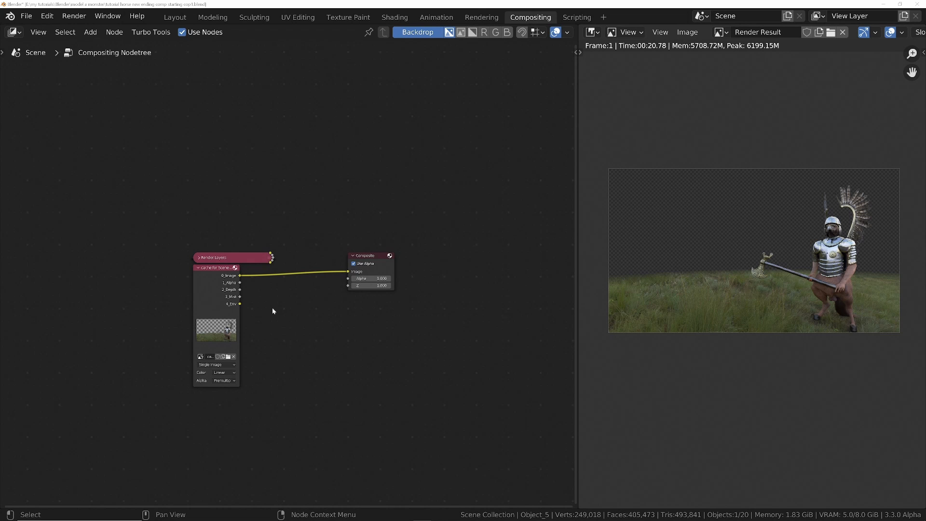
- Examine the cache, file output, performance and publish settings in the Turbo Comp Options
key(n)
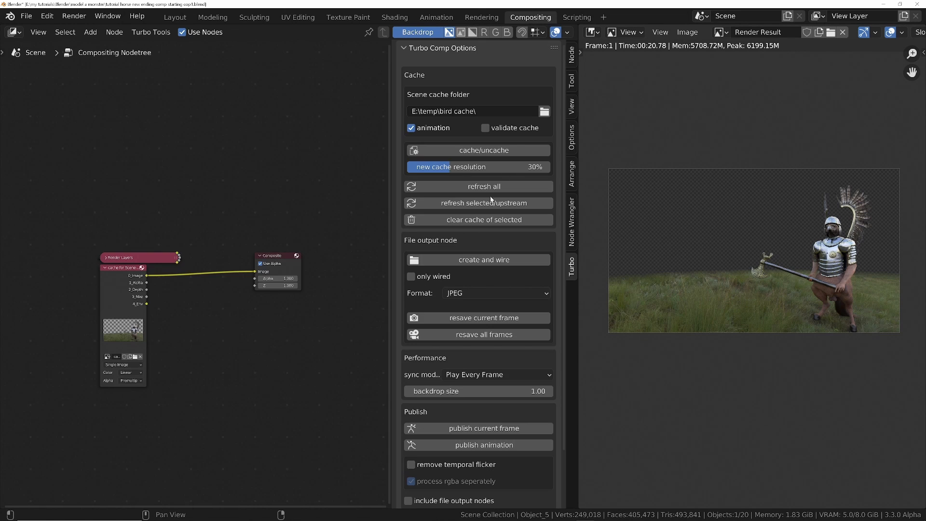
scroll(466, 373, down, 3)
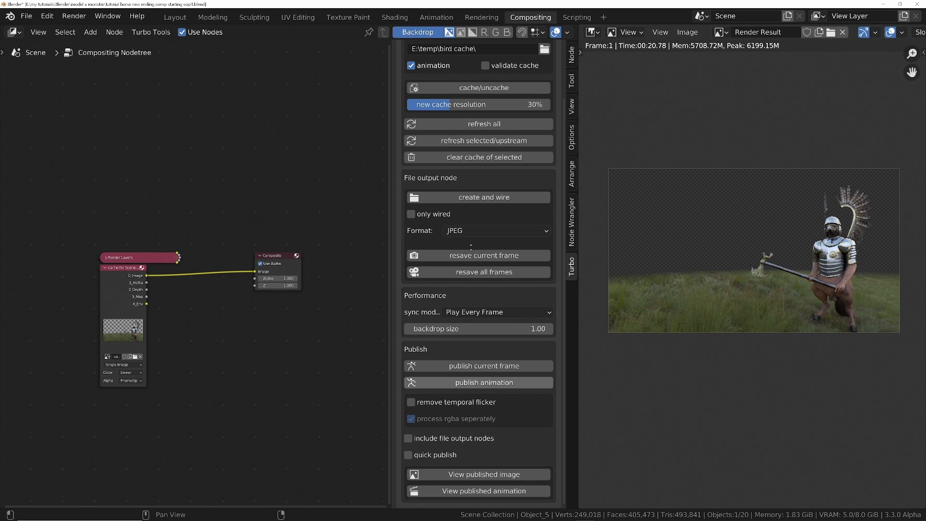
scroll(471, 247, up, 3)
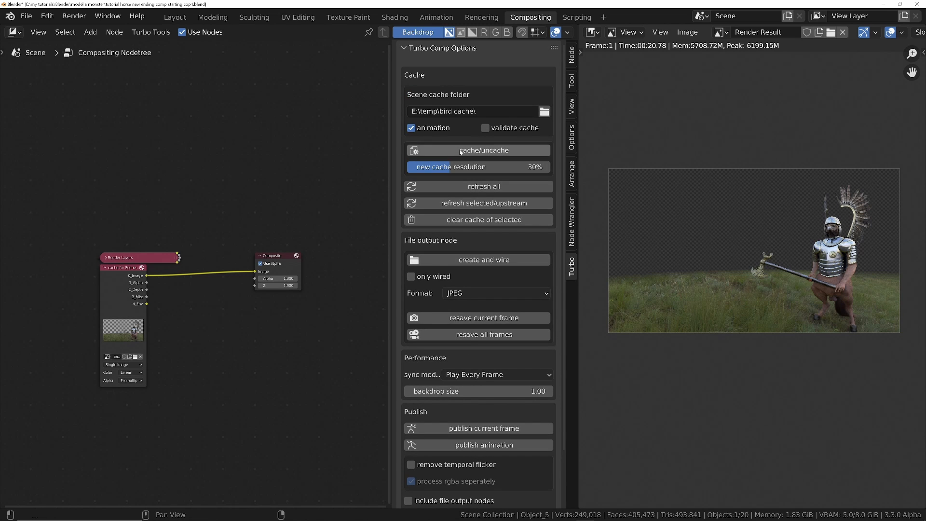
scroll(482, 446, down, 3)
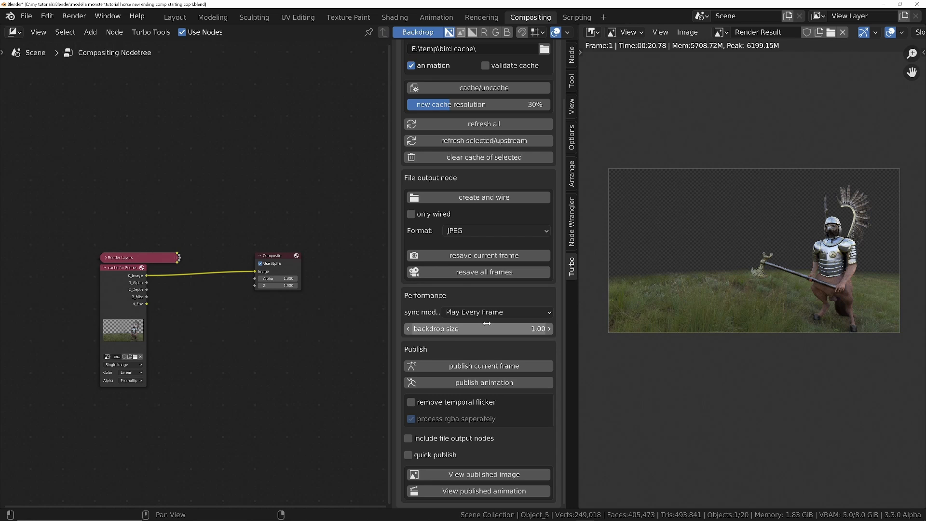
scroll(458, 239, up, 3)
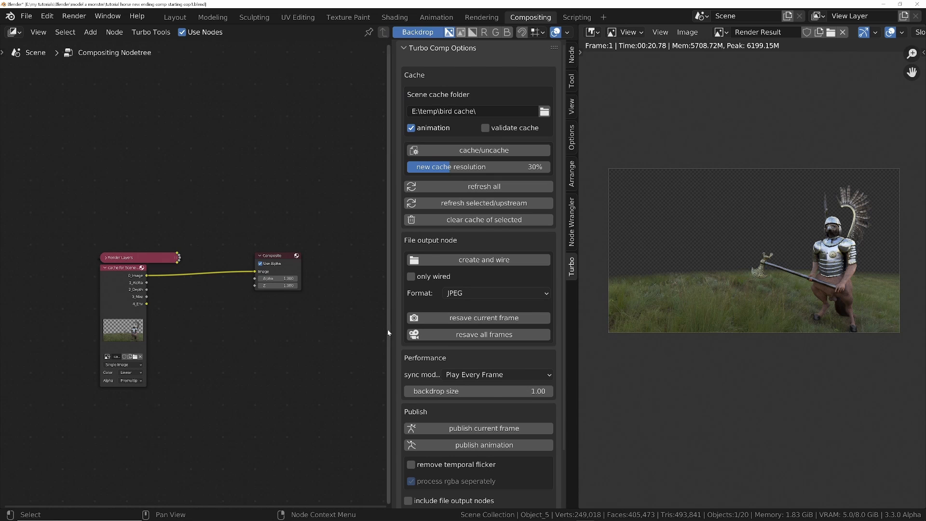
scroll(480, 388, down, 3)
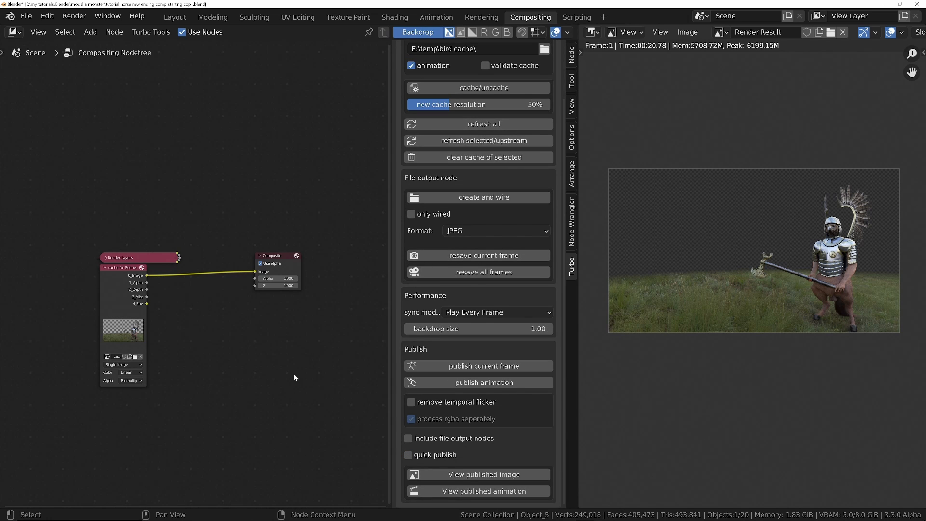
- Expand the Render Layers node, move it clear of the cache node and connect its Image output to the Composite node
click(107, 257)
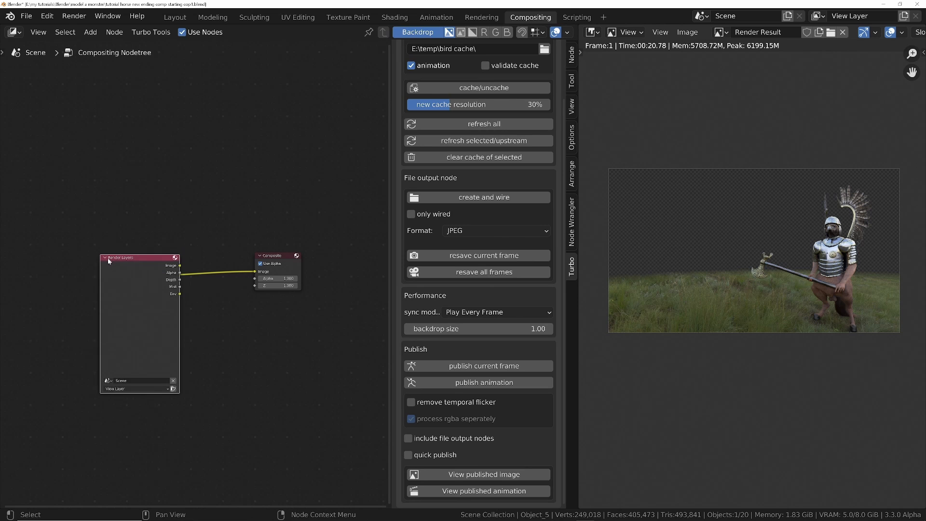
drag(117, 253, 20, 181)
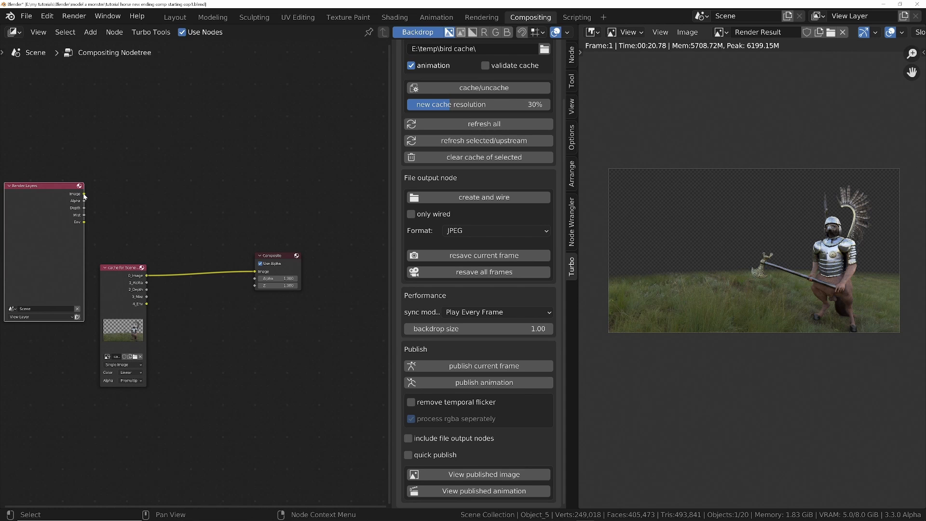
drag(84, 194, 254, 271)
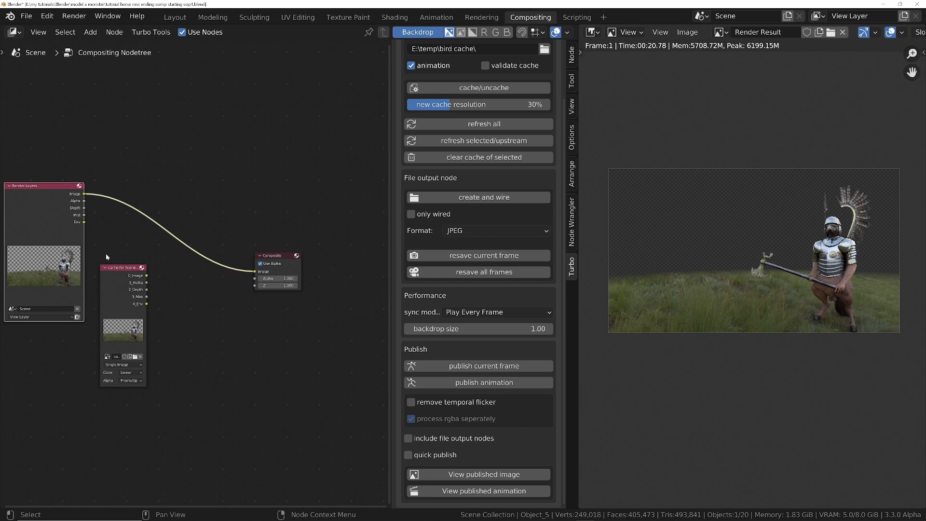
- Reconnect the cache node's 0_Image output to the Composite node and collapse the Render Layers node above the cache node
drag(147, 276, 255, 271)
drag(43, 186, 109, 222)
key(h)
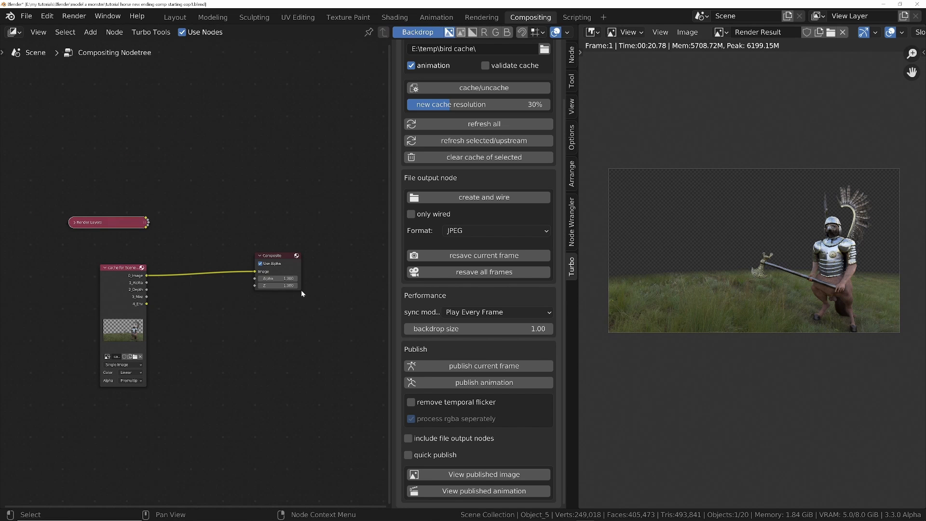
key(n)
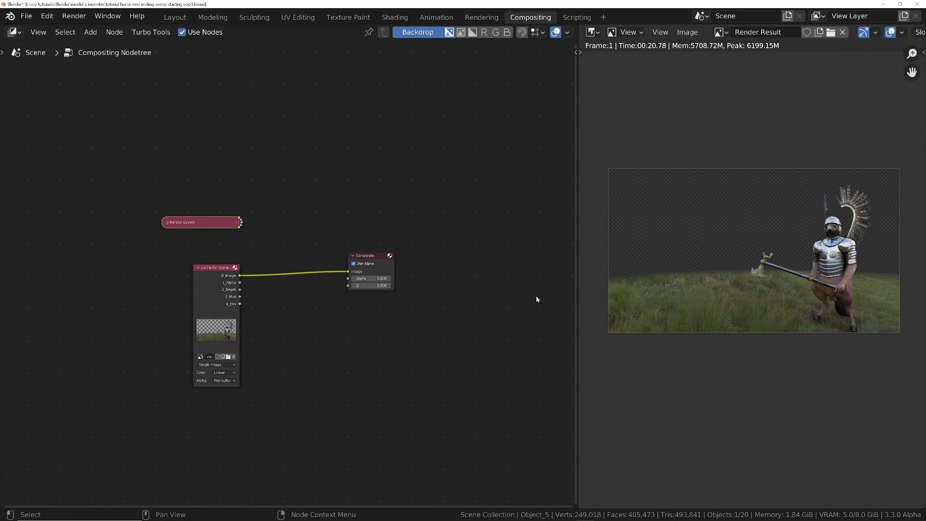
- Insert an Alpha Over node between the cache node and the Composite node, spacing the nodes apart
scroll(289, 298, up, 4)
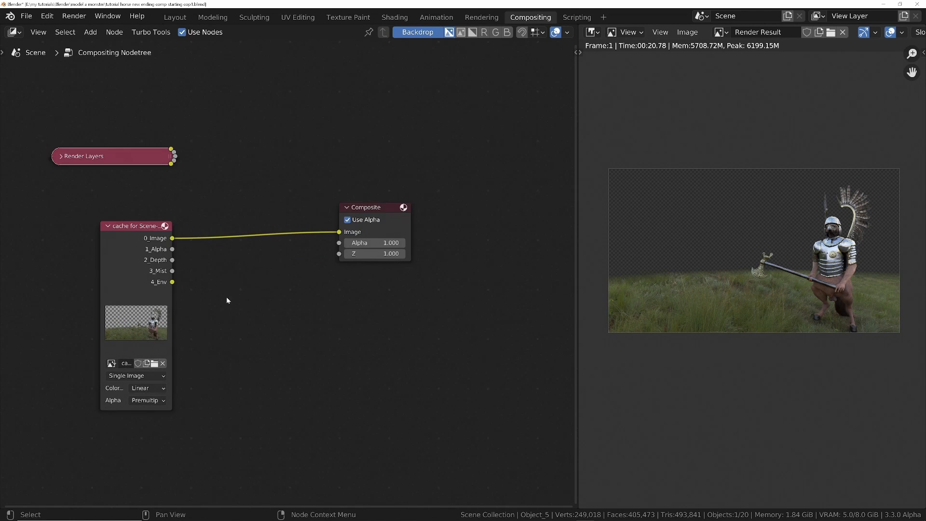
key(shift+a)
click(290, 317)
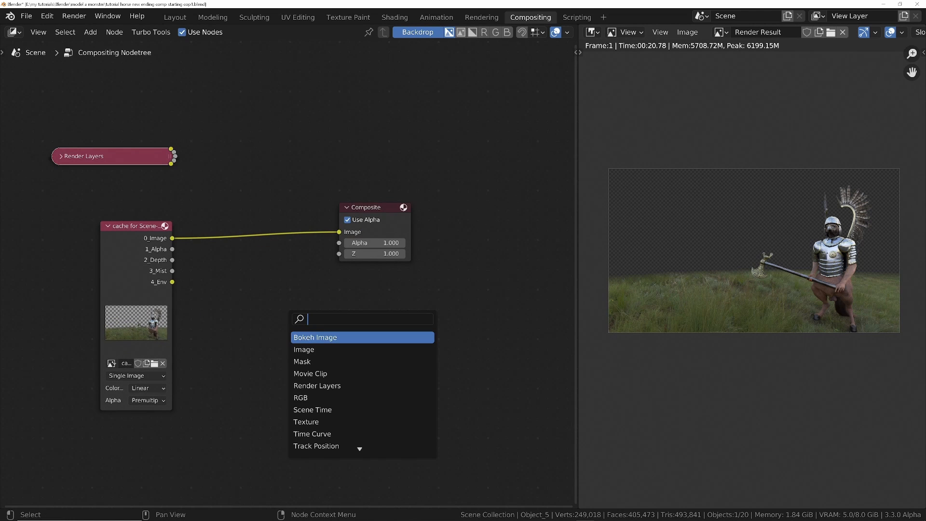
text(alpha)
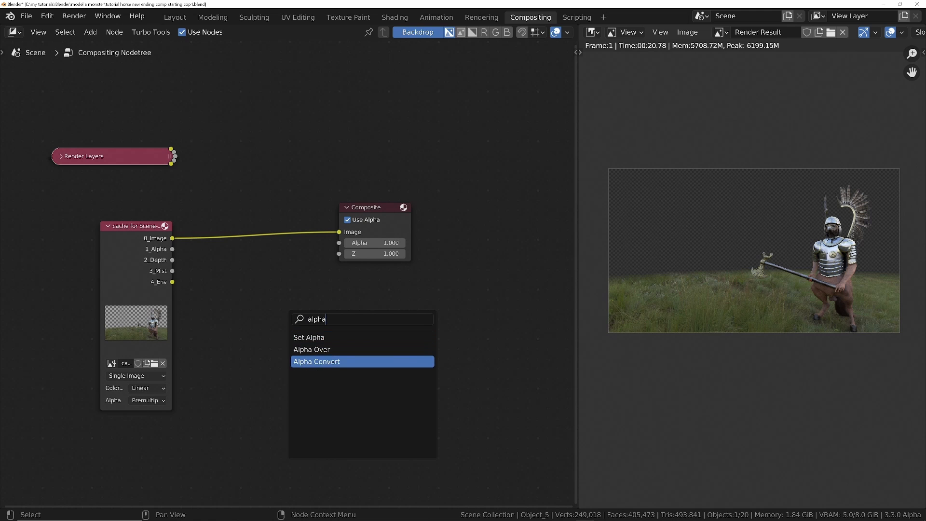
click(312, 349)
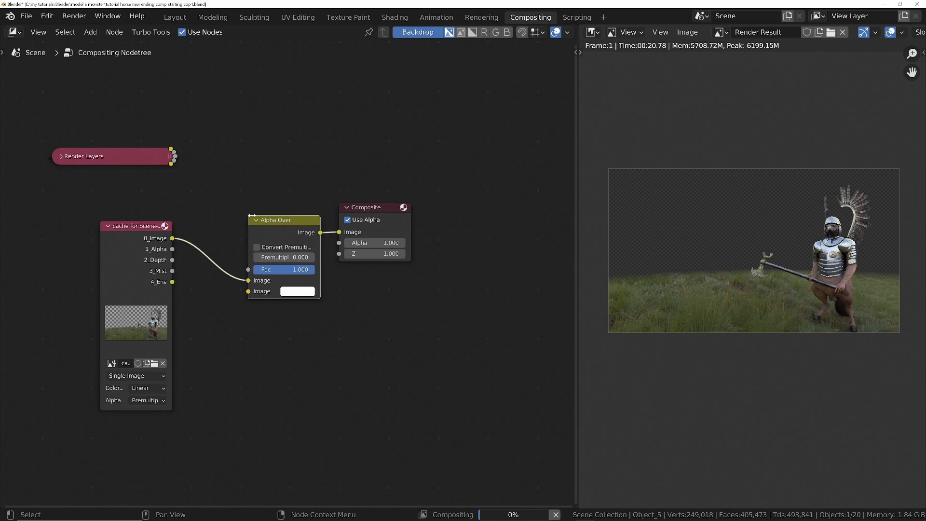
click(227, 215)
drag(366, 215, 466, 213)
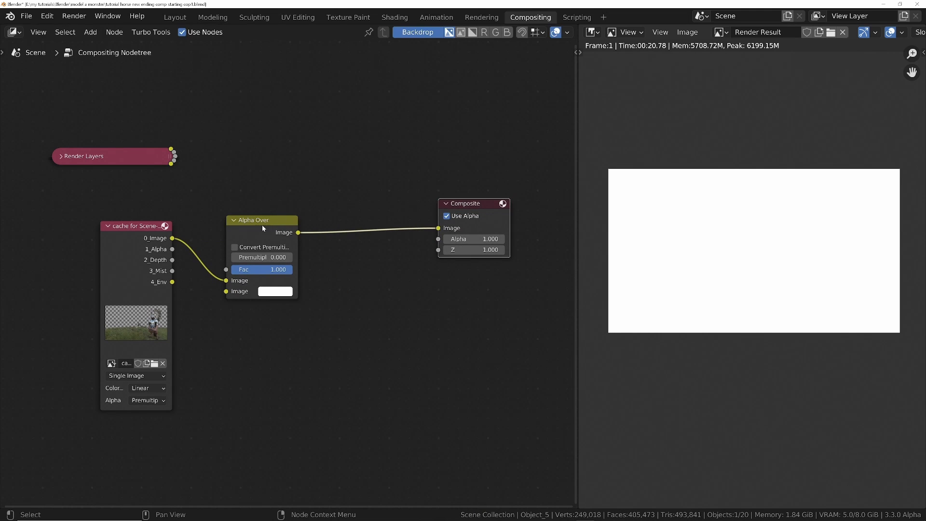
drag(262, 221, 341, 213)
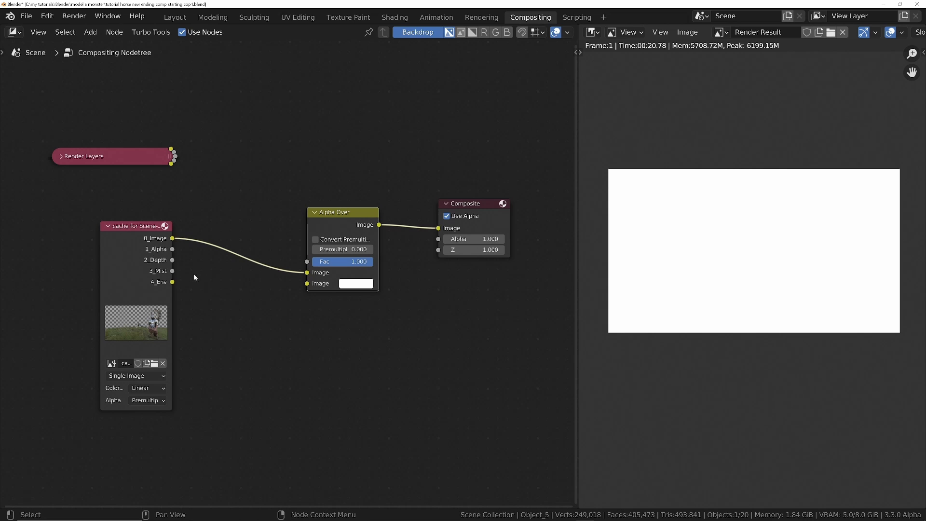
- Connect 0_Image to the Alpha Over node's second image input and 4_Env to its first, and inspect the composite
mouse_move(307, 272)
mouse_down()
mouse_move(263, 271)
mouse_move(307, 284)
mouse_up()
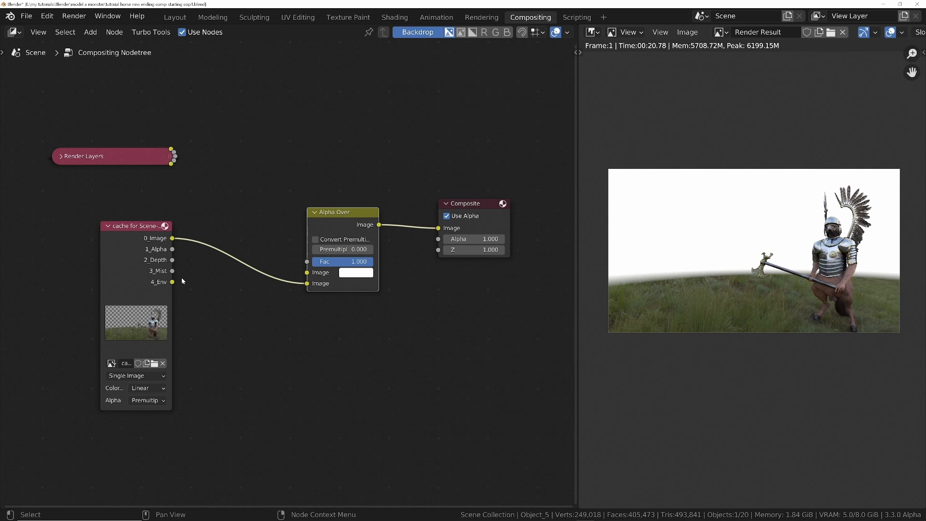
drag(173, 282, 307, 273)
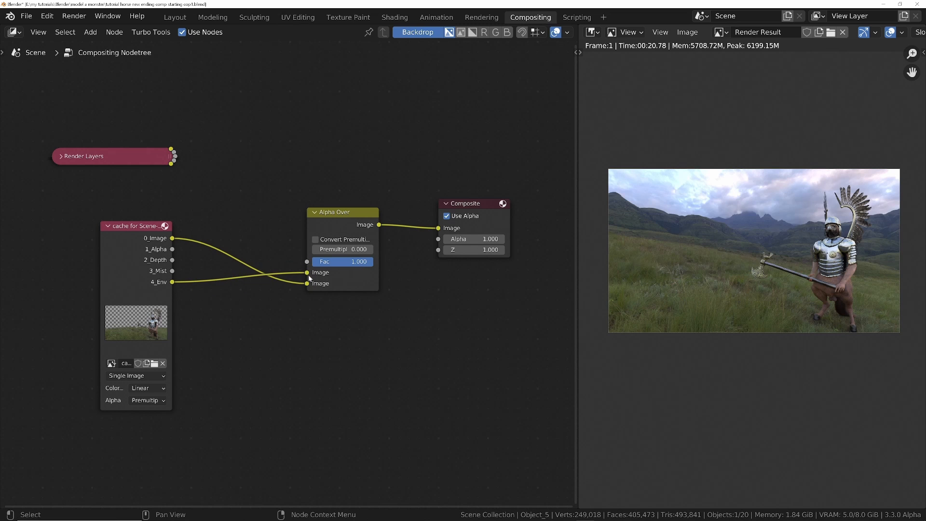
scroll(754, 255, up, 4)
mouse_move(754, 253)
middle_down()
mouse_move(666, 264)
mouse_move(582, 250)
mouse_move(754, 244)
middle_up()
scroll(740, 242, down, 4)
- Move the Composite node farther away from the Alpha Over node to make room for more nodes between them
middle_drag(401, 168, 261, 263)
drag(284, 219, 443, 219)
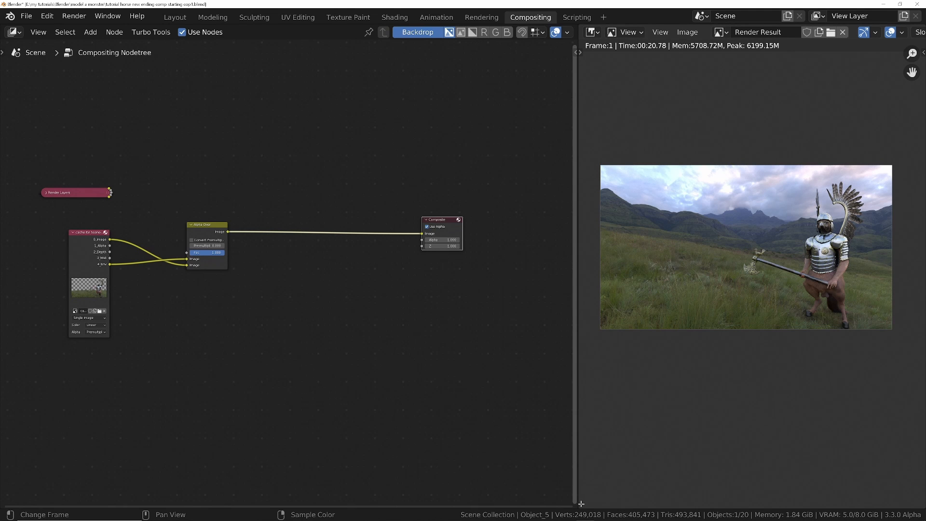
- Split the render result viewer into two stacked image editors and show the scopes in the lower one
drag(581, 504, 610, 245)
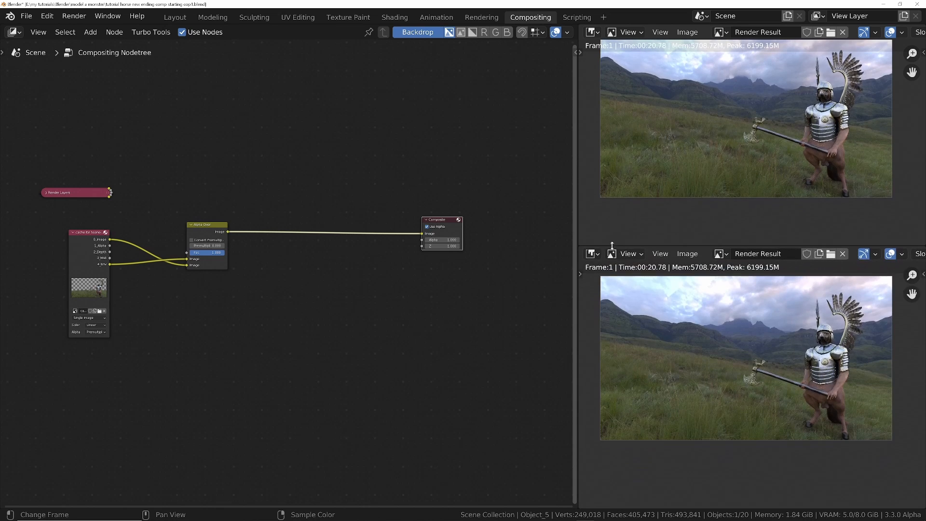
middle_drag(720, 117, 719, 144)
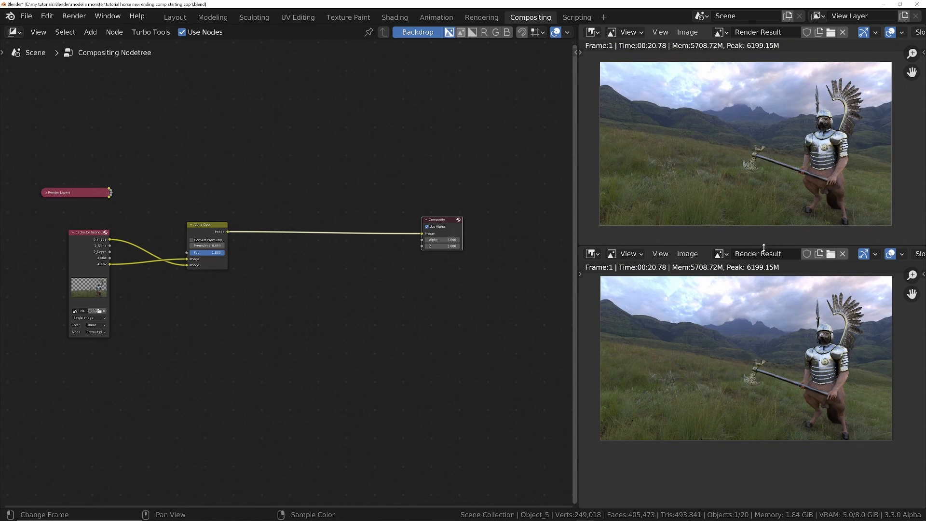
key(n)
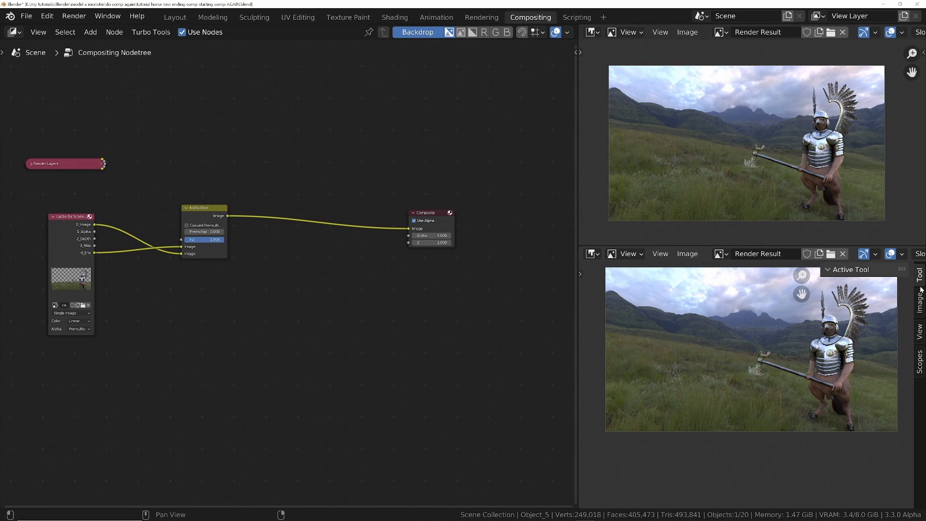
click(922, 372)
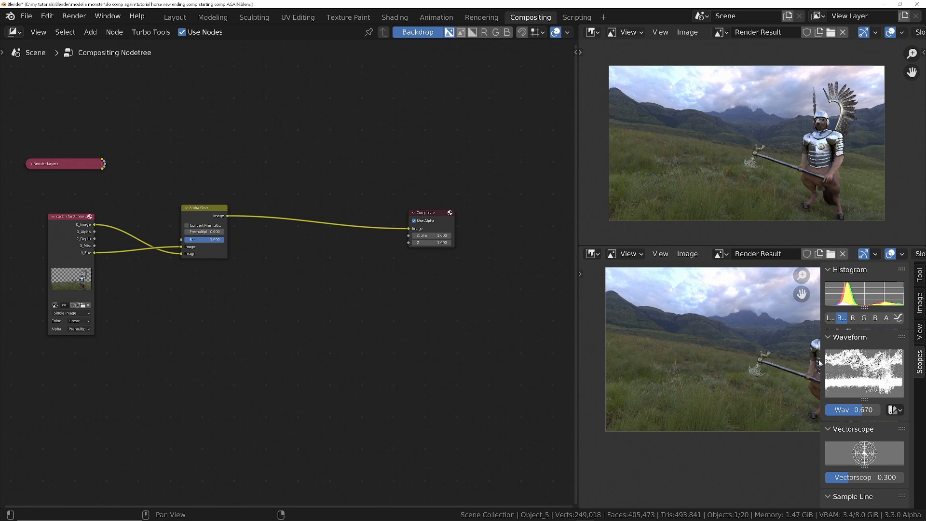
- Widen the scopes sidebar and enlarge the waveform display so that the brightness distribution is easy to read
drag(819, 354, 672, 354)
drag(790, 307, 791, 415)
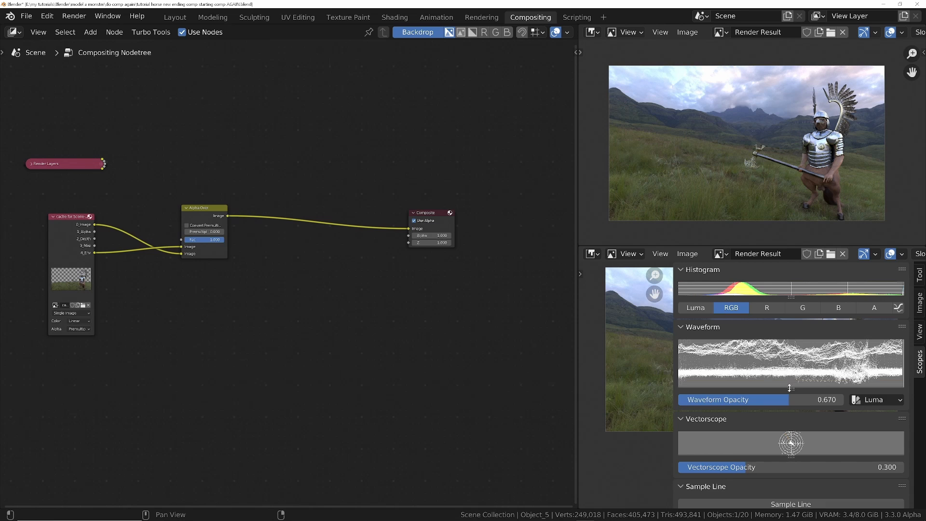
drag(791, 389, 792, 479)
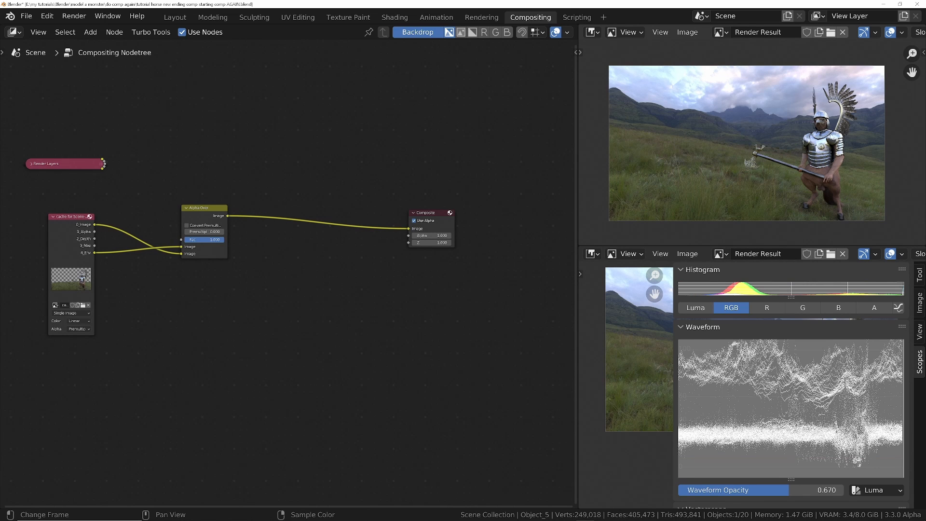
- Insert an RGB Curves node between the Alpha Over and Composite nodes
scroll(815, 148, up, 5)
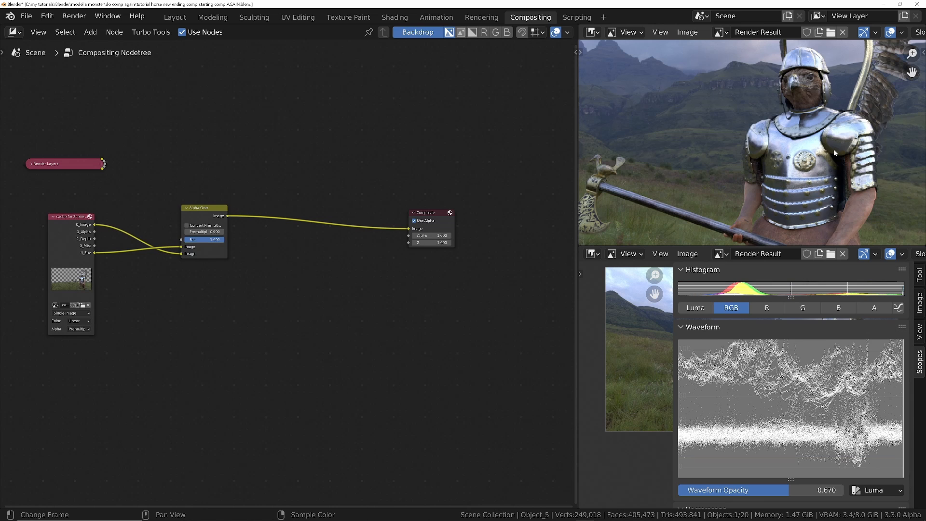
middle_drag(810, 145, 796, 169)
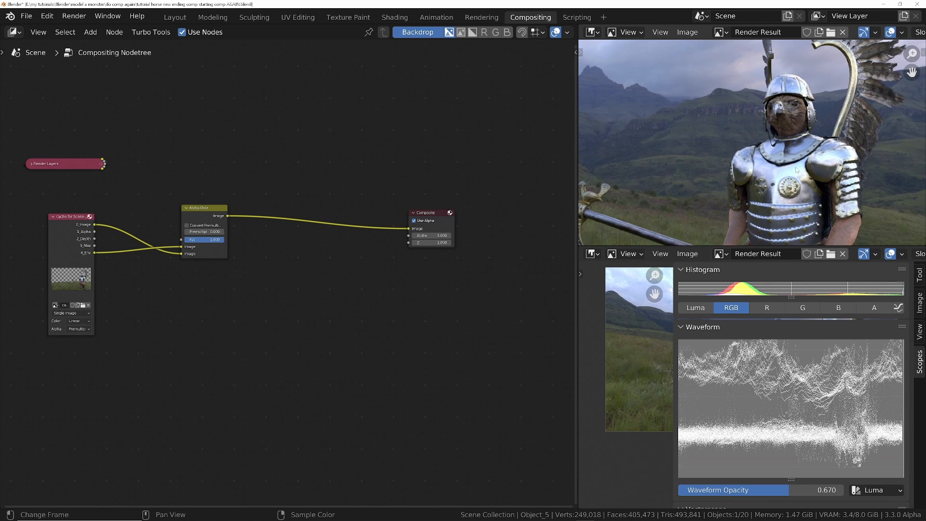
key(shift+a)
click(269, 311)
text(rgb)
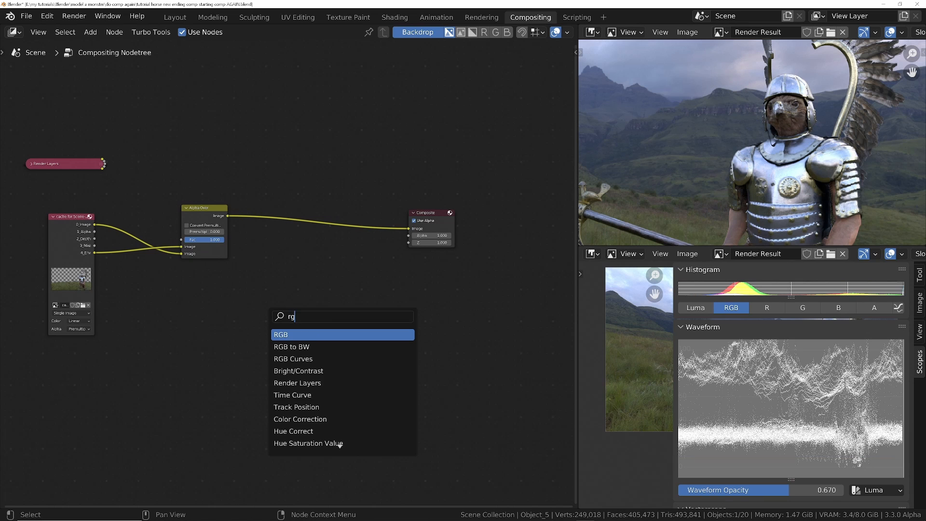
key(Down)
key(Down)
key(Return)
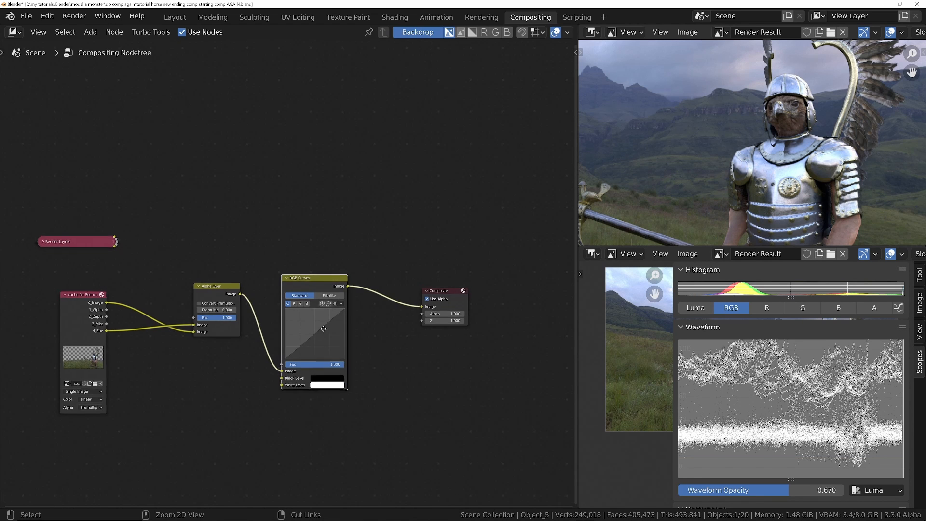
- Darken the composite by lowering the upper end point of the combined RGB curve to X 1.0, Y 0.6
scroll(323, 334, up, 3)
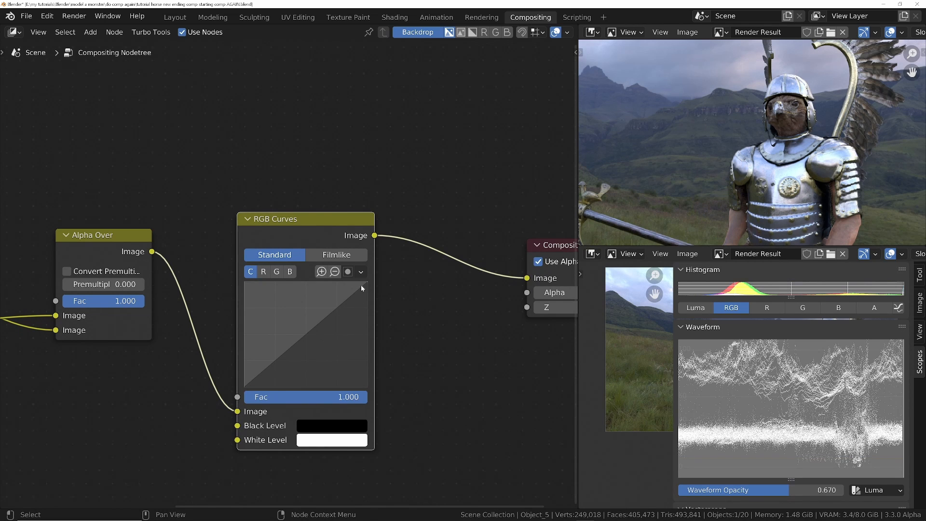
drag(362, 288, 362, 332)
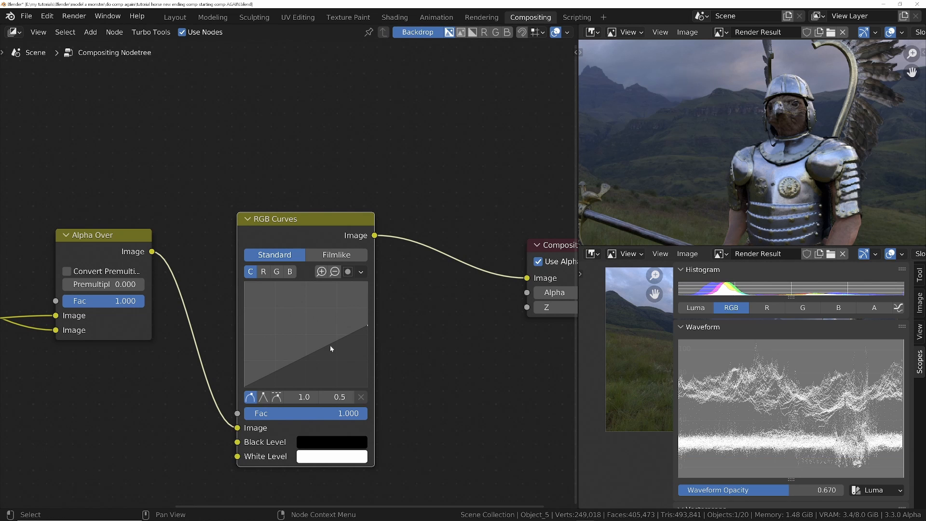
drag(367, 324, 367, 320)
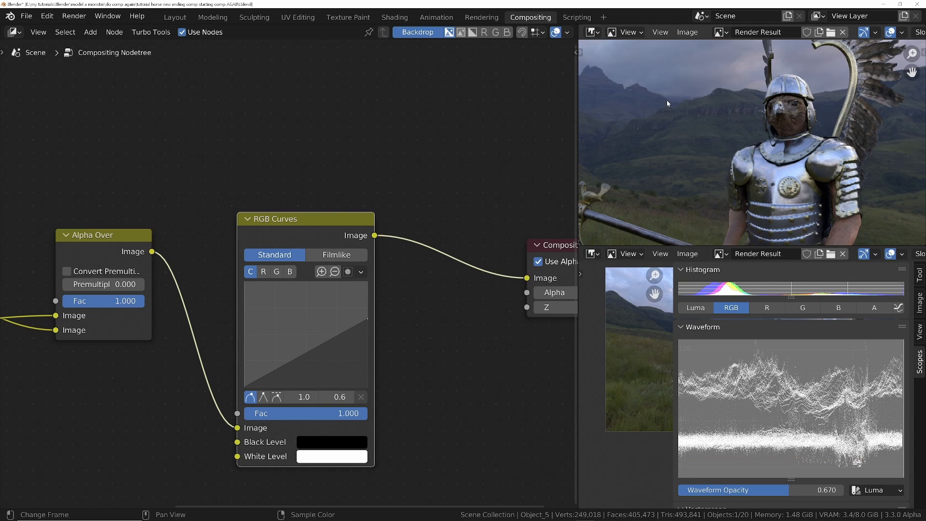
- Compare the sky with the RGB Curves node muted and unmuted, and brighten the image by moving the curve's end point to X 0.5, Y 1.0
middle_drag(667, 103, 793, 92)
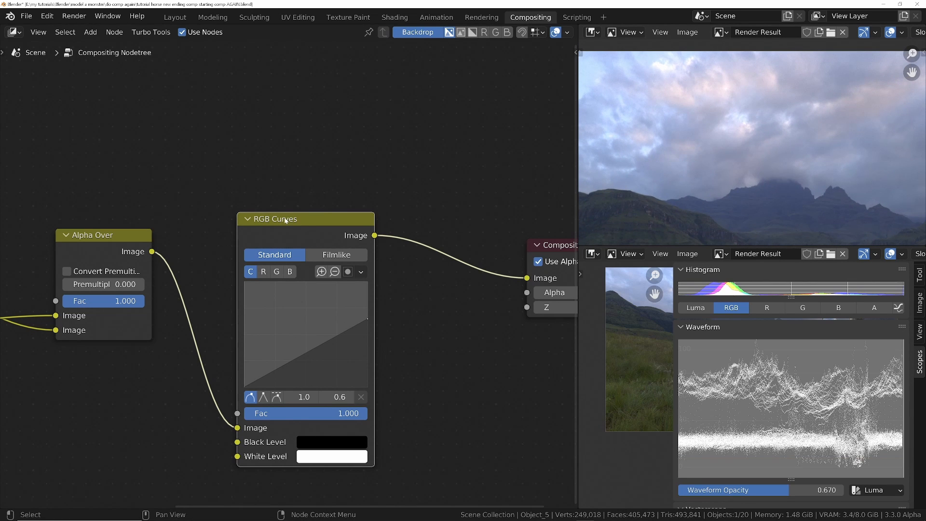
key(m)
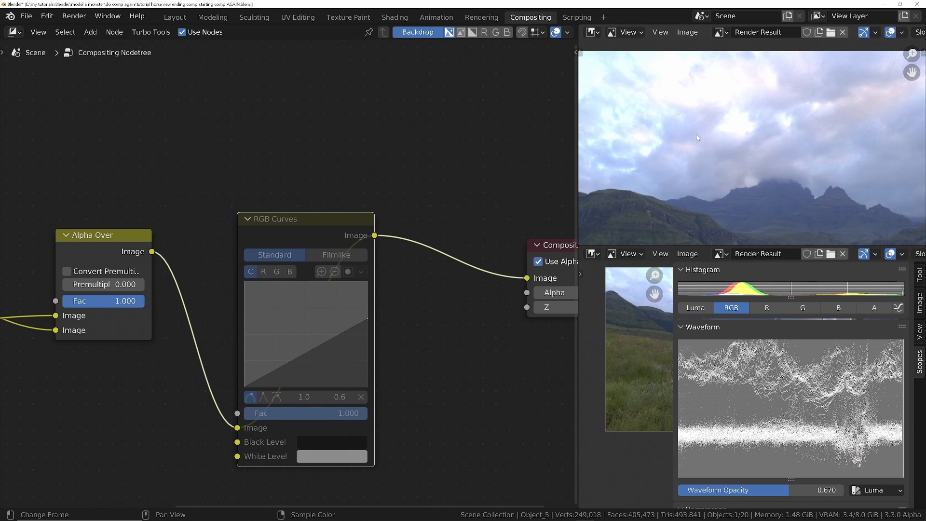
key(m)
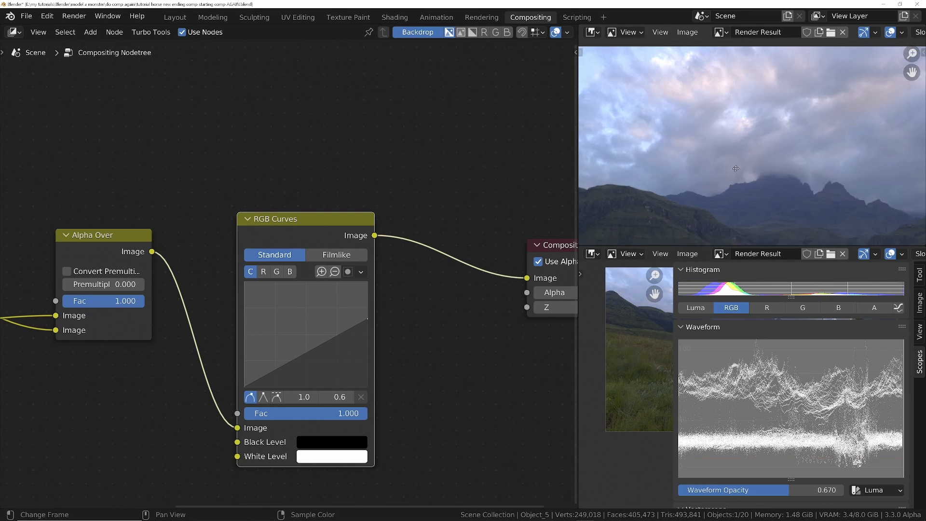
scroll(726, 89, up, 2)
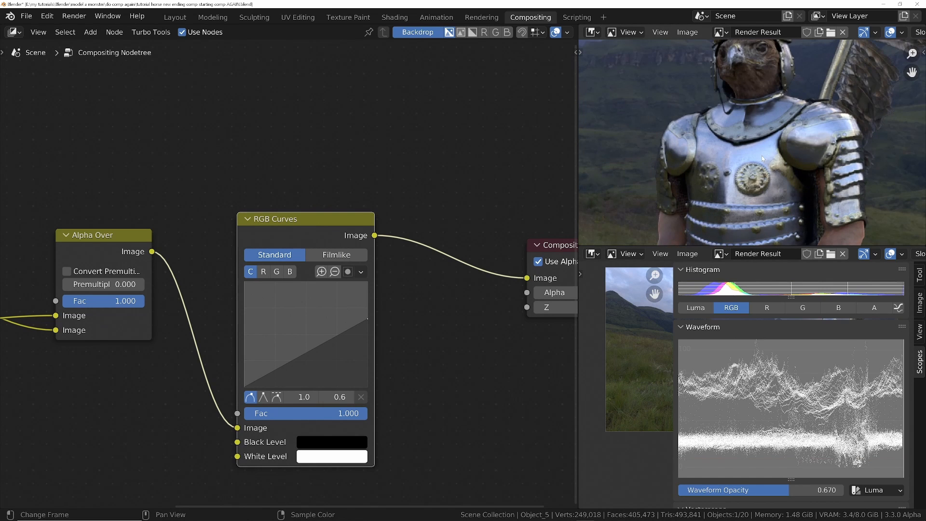
drag(366, 319, 309, 283)
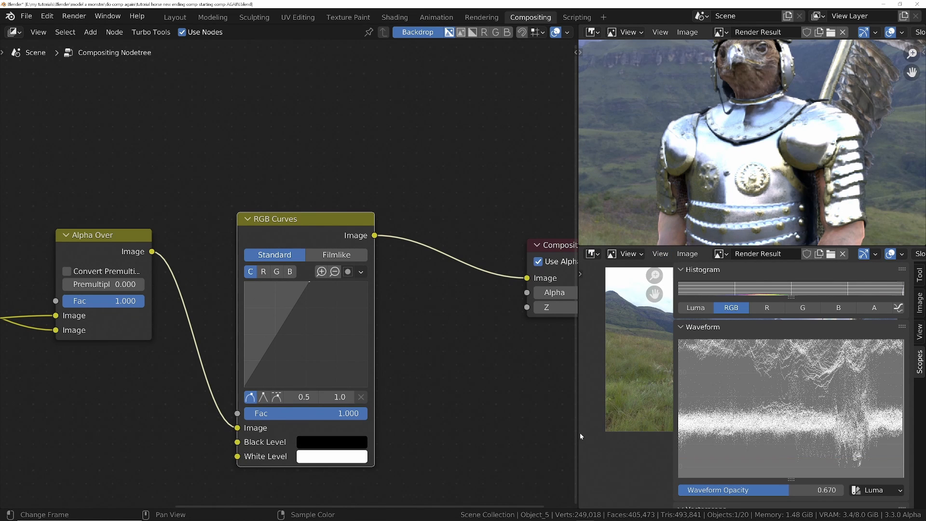
- Split off another area below the scopes and turn it into a Properties editor showing the render settings
drag(581, 505, 584, 340)
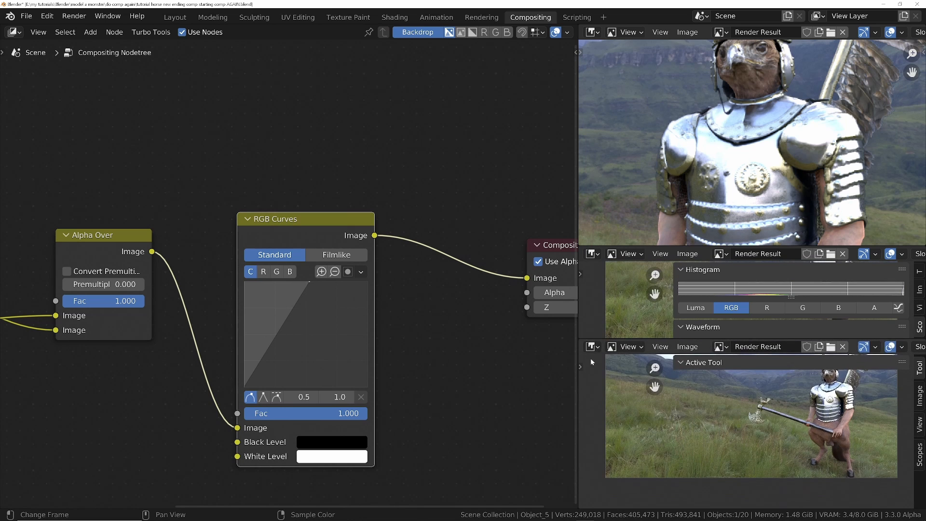
click(592, 346)
click(529, 393)
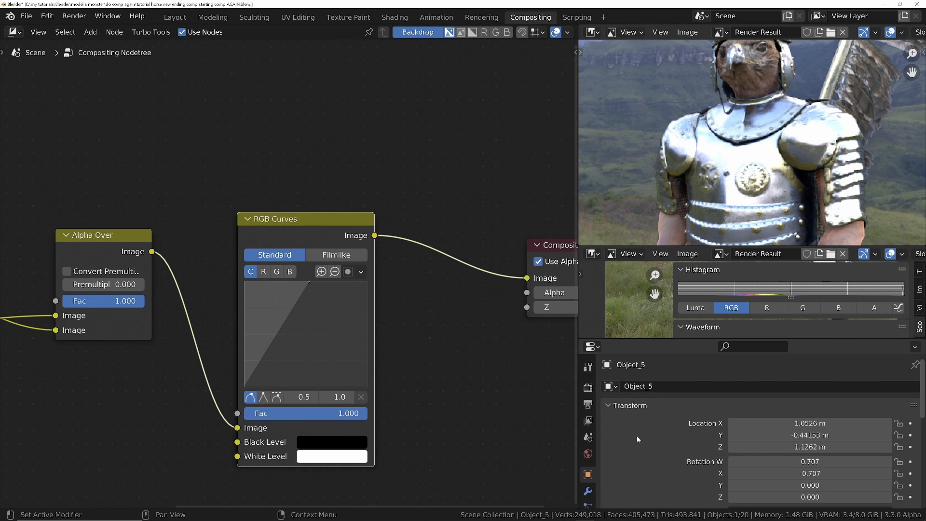
click(587, 387)
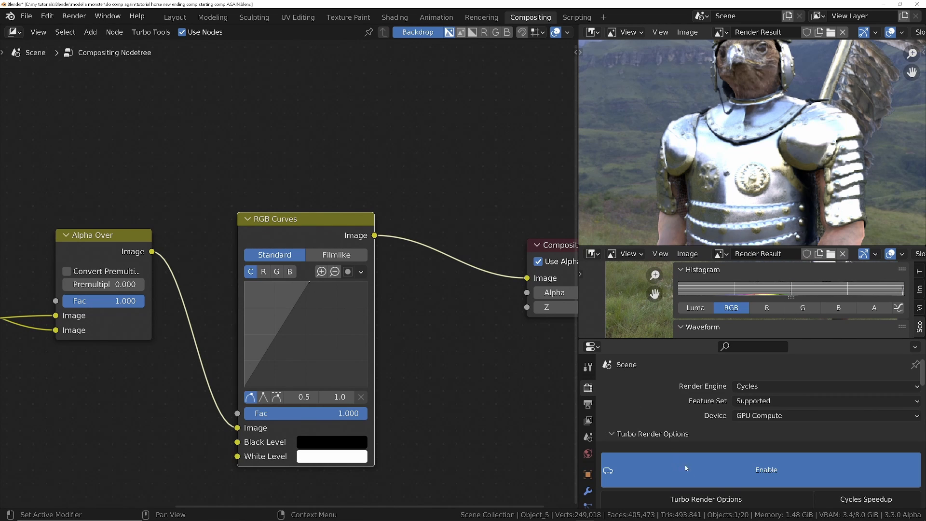
- Set the Color Management view transform to False Color and inspect the exposure of the sky and the armoured figure
scroll(878, 399, down, 15)
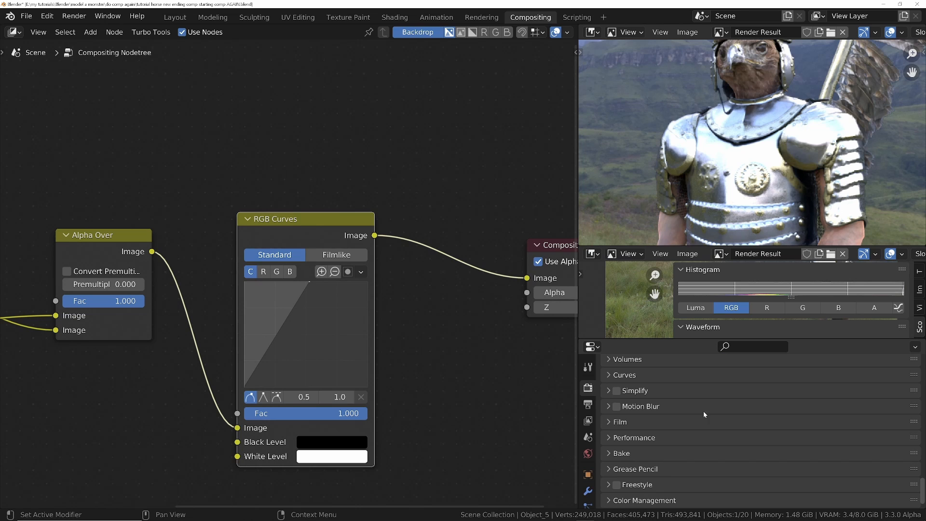
click(645, 500)
scroll(697, 503, down, 5)
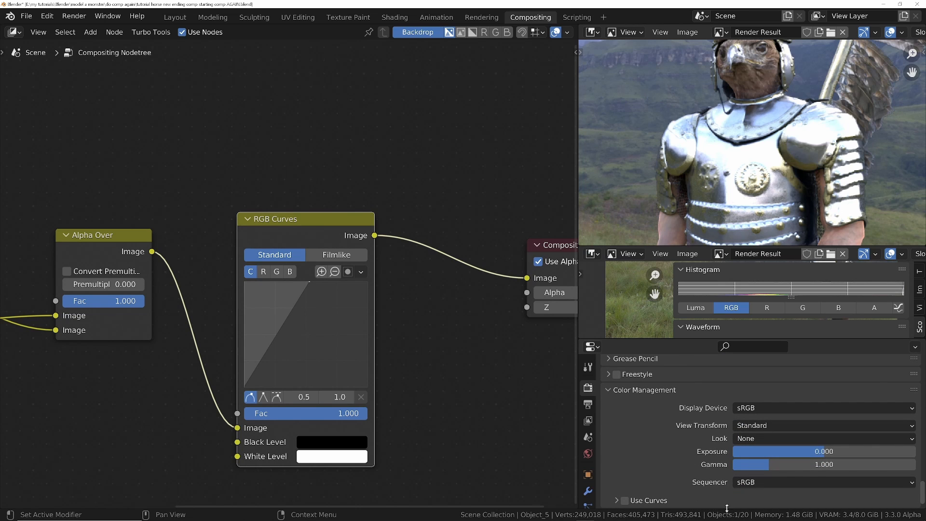
click(800, 424)
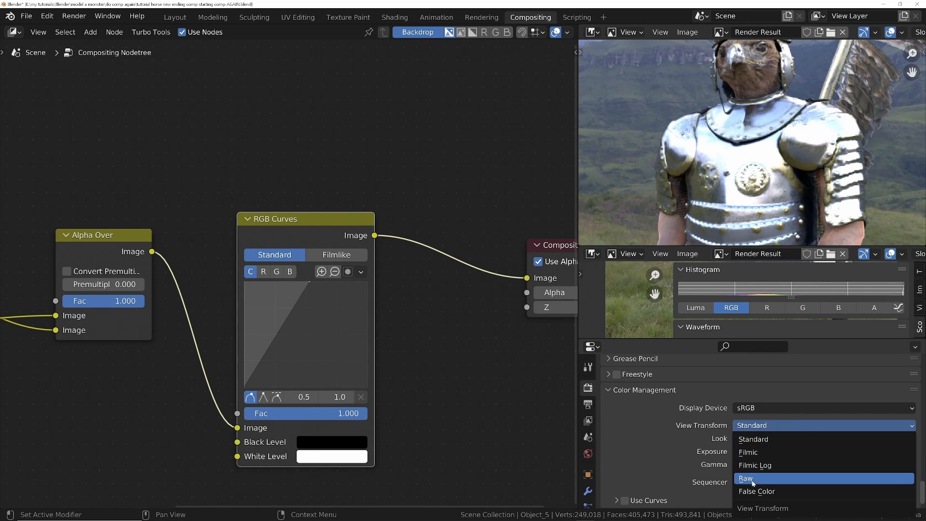
click(773, 491)
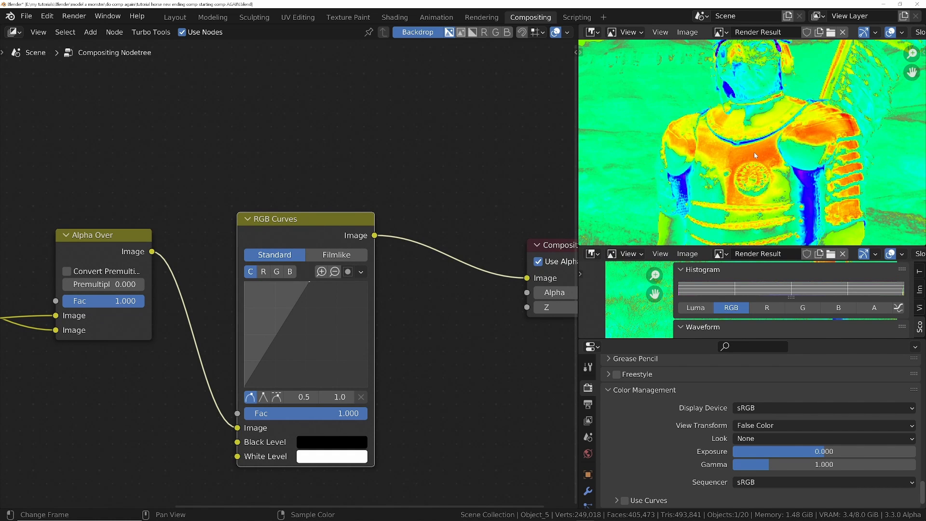
scroll(752, 145, down, 4)
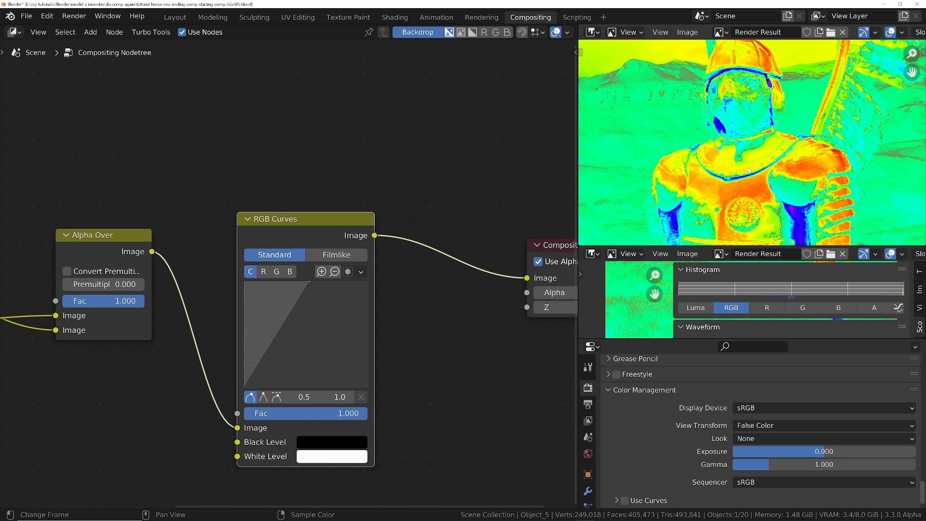
scroll(742, 161, up, 2)
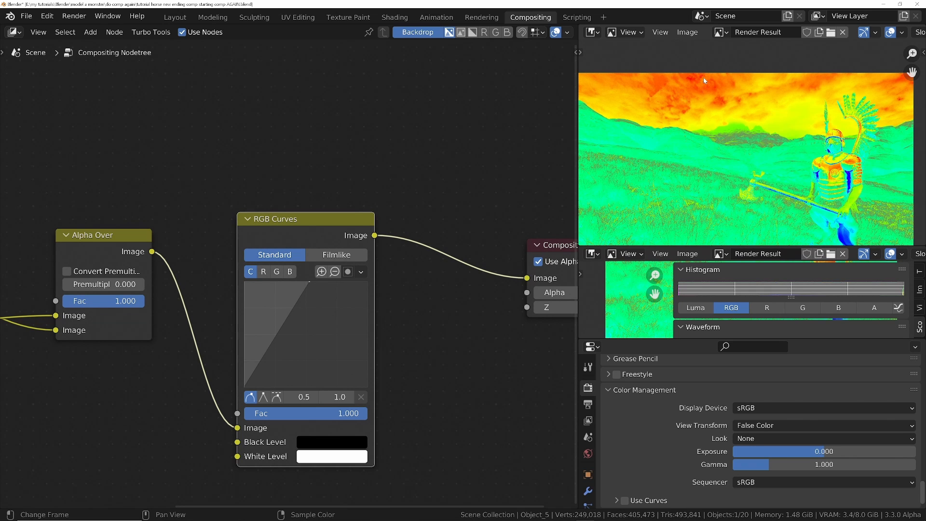
scroll(703, 87, up, 1)
middle_drag(890, 163, 651, 170)
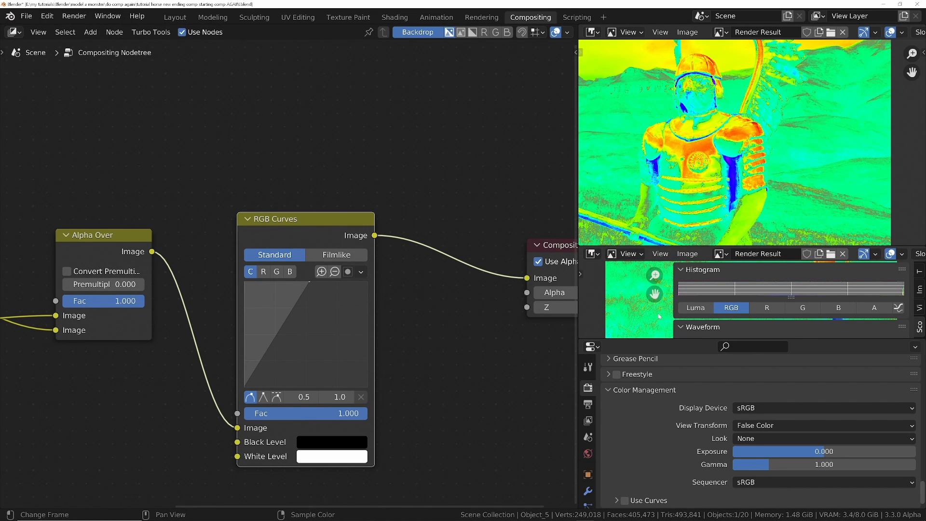
- Enlarge the scopes area to show the whole waveform, and lower the RGB curve's end point to X 1.0, Y 0.4
drag(654, 339, 655, 418)
scroll(737, 294, down, 3)
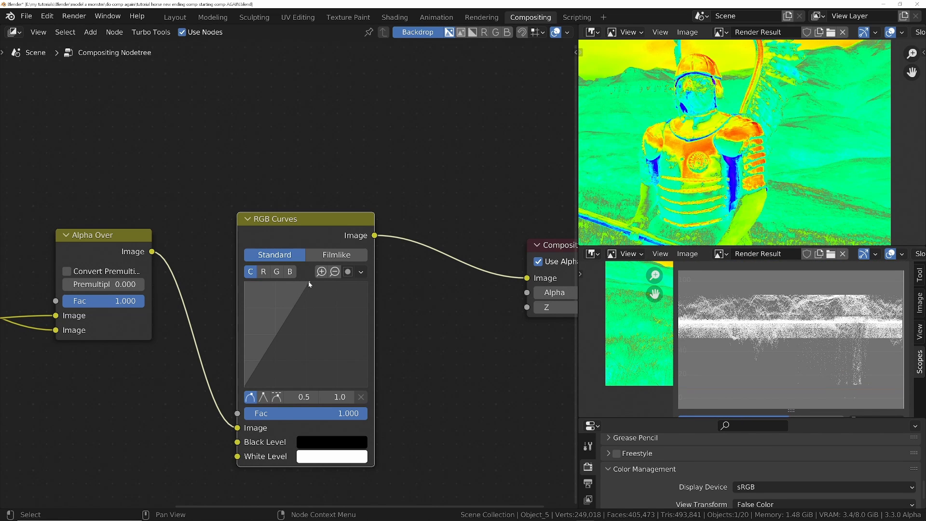
drag(309, 284, 367, 331)
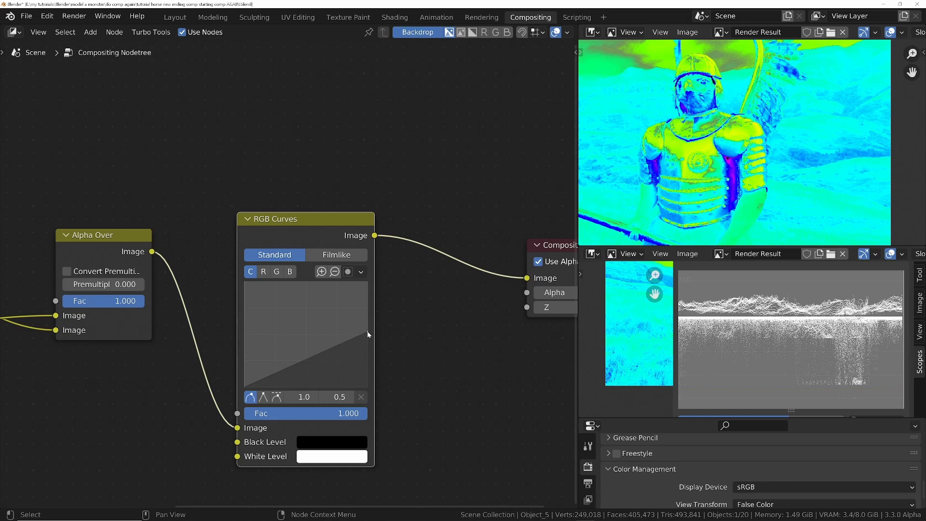
scroll(766, 85, up, 3)
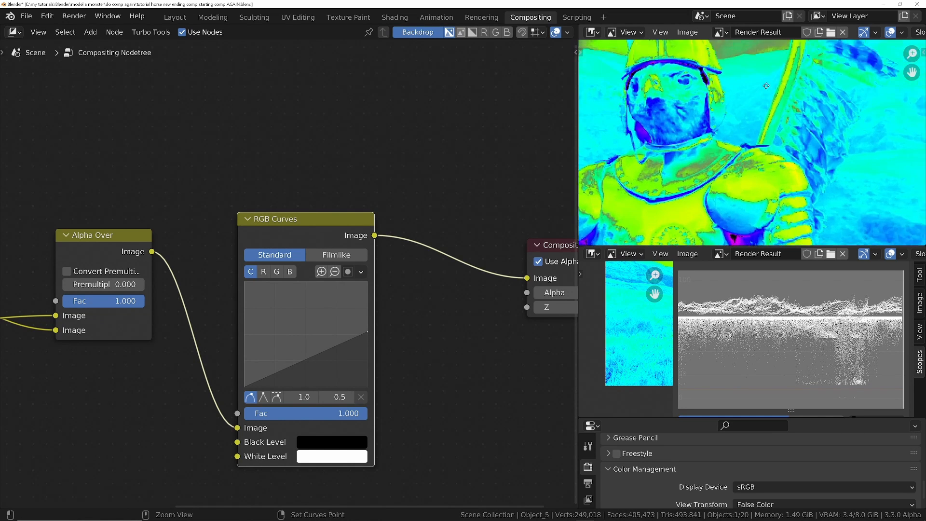
scroll(803, 179, up, 4)
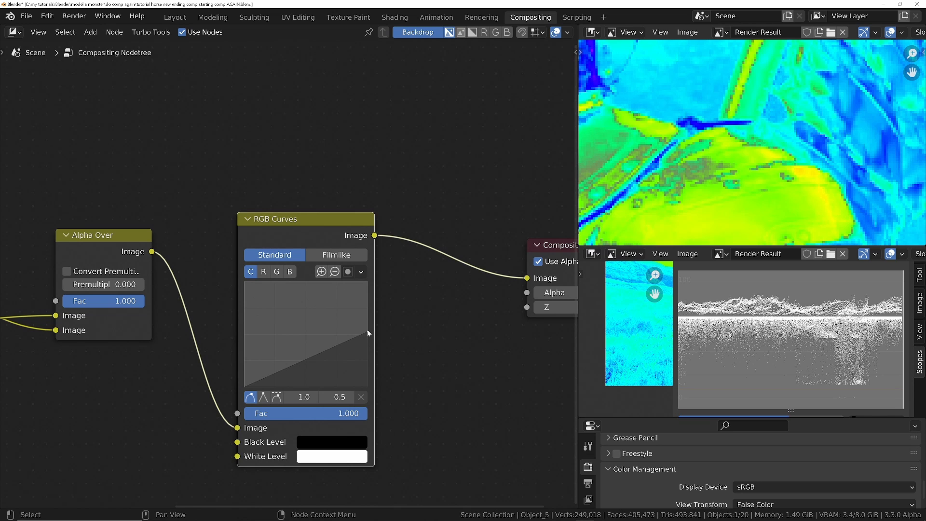
drag(366, 328, 366, 334)
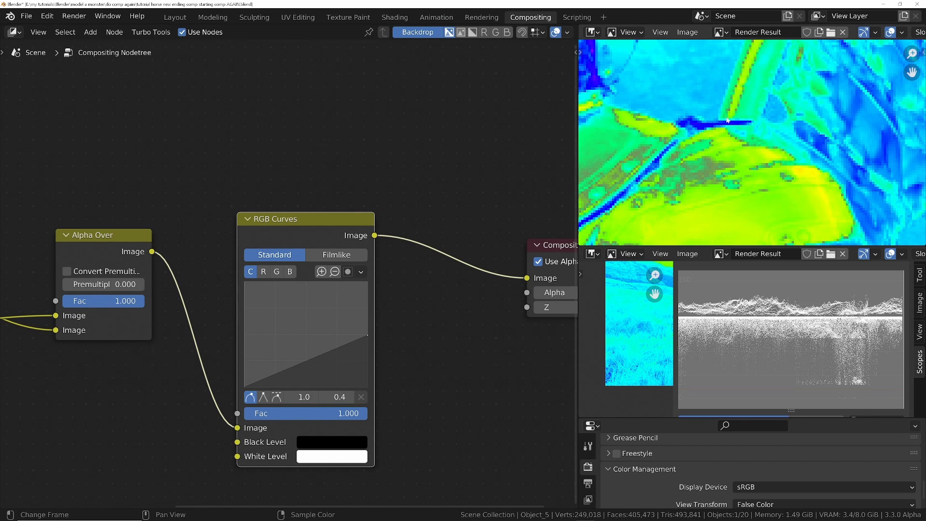
- Examine the darkest false-color areas beneath the figure's shoulder armour and the lower part of the waveform
ctrl+middle_drag(714, 207, 754, 235)
middle_drag(738, 92, 749, 109)
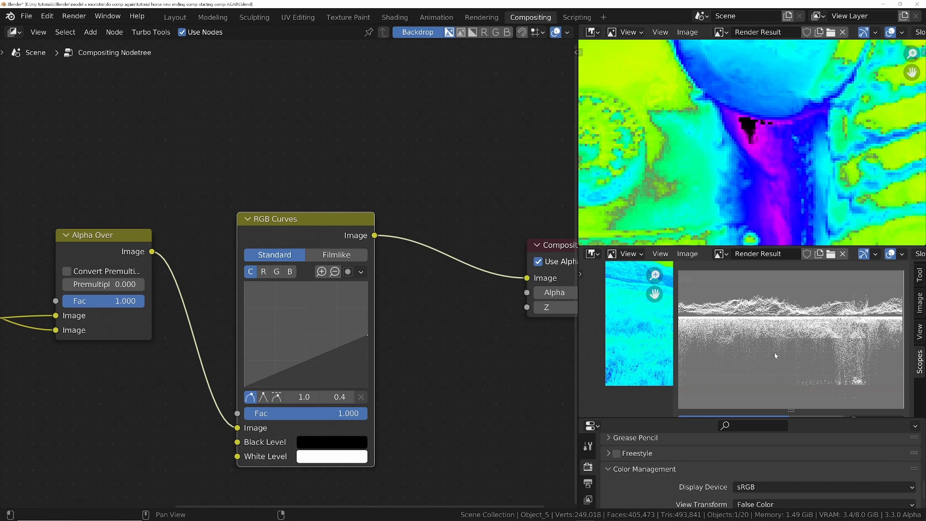
scroll(752, 369, down, 3)
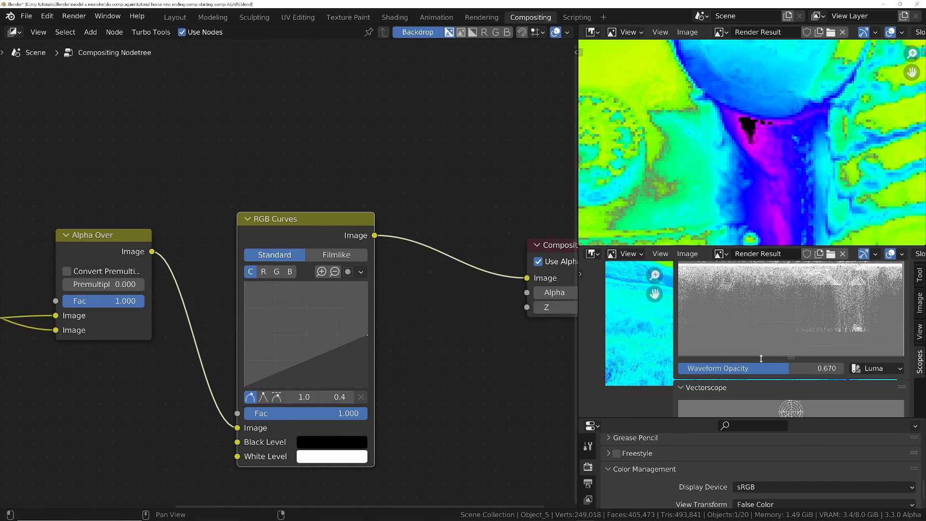
- Compare the darkest false-color areas of the figure's armour and shoulders with the lowest part of the waveform
mouse_move(828, 349)
ctrl+middle_down()
mouse_move(856, 329)
mouse_move(829, 347)
ctrl+middle_up()
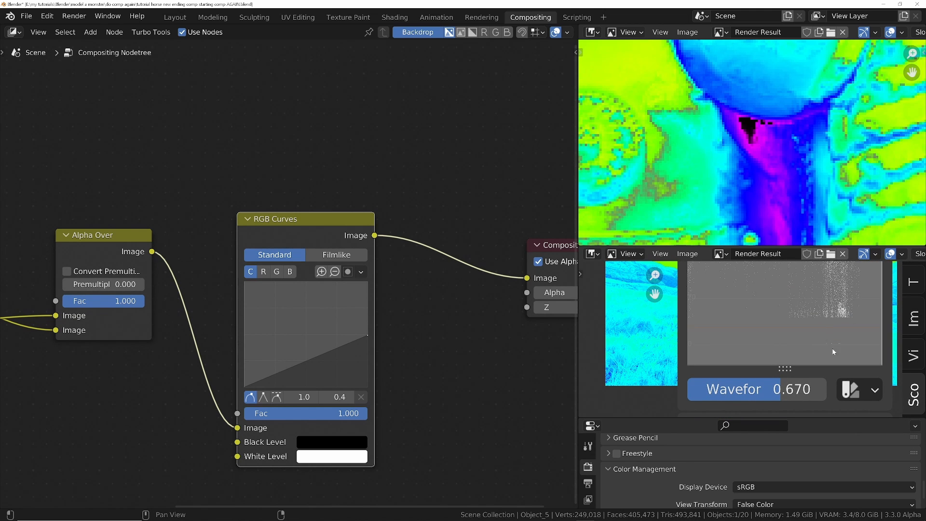
middle_drag(812, 278, 790, 314)
scroll(743, 129, down, 6)
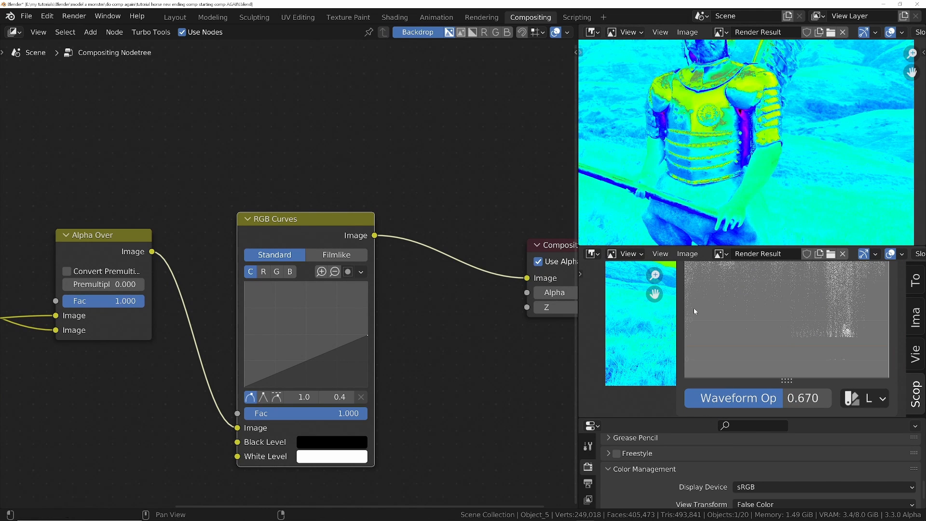
mouse_move(898, 339)
middle_down()
mouse_move(896, 360)
mouse_move(895, 336)
middle_up()
ctrl+middle_drag(727, 93, 727, 90)
scroll(727, 89, up, 2)
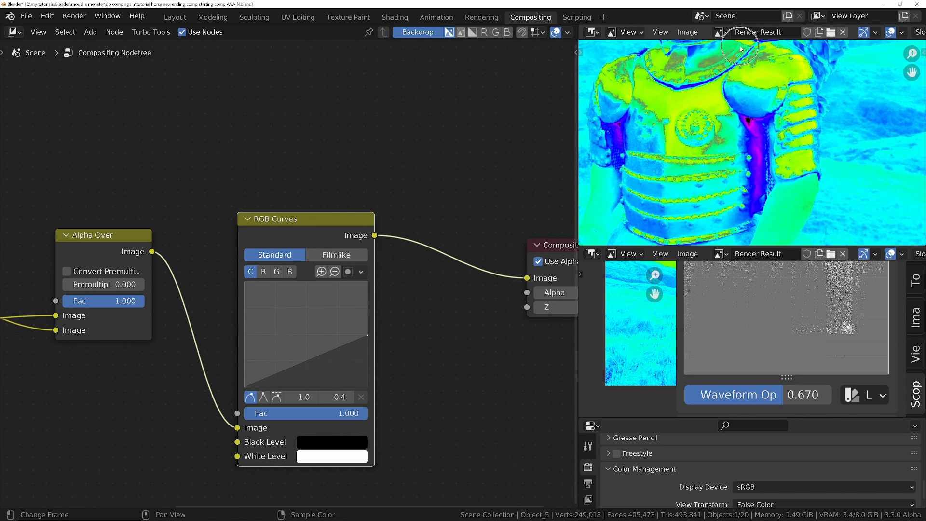
scroll(749, 124, down, 12)
scroll(748, 124, up, 3)
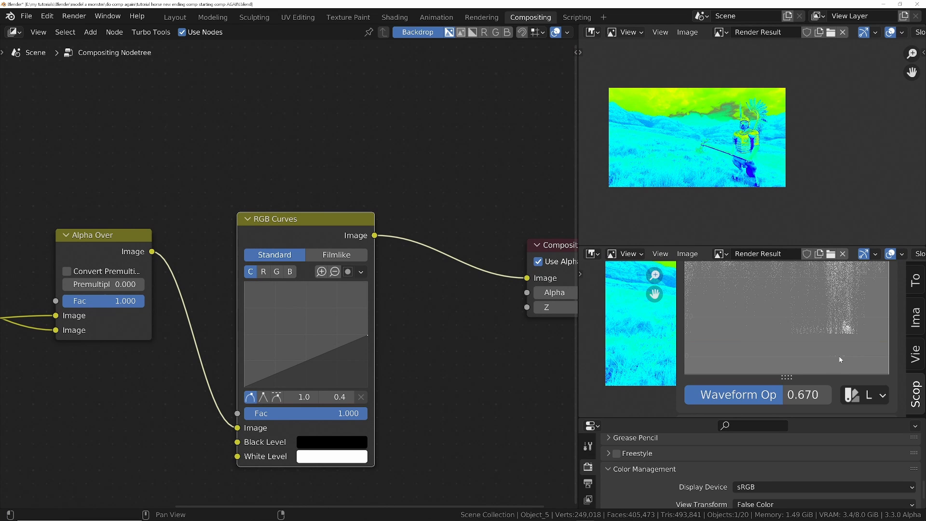
ctrl+middle_drag(839, 357, 836, 331)
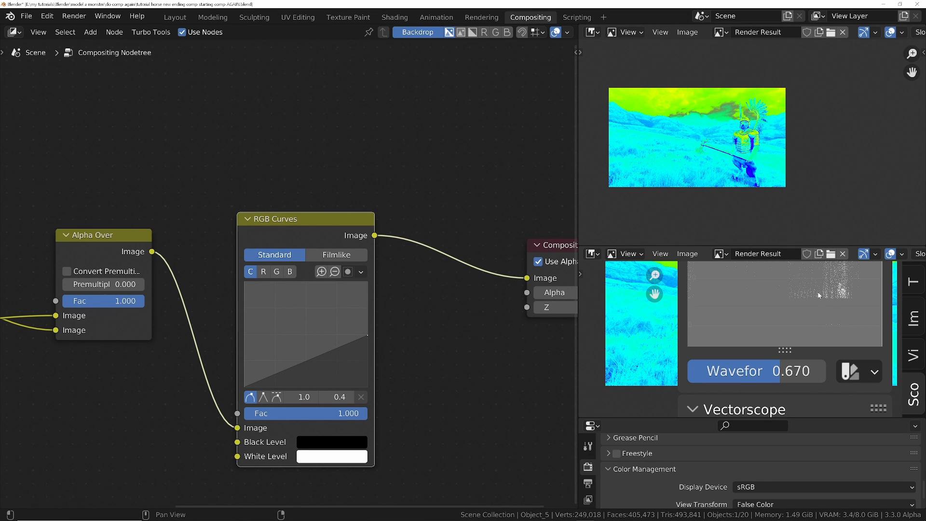
middle_drag(742, 142, 735, 161)
scroll(736, 161, up, 6)
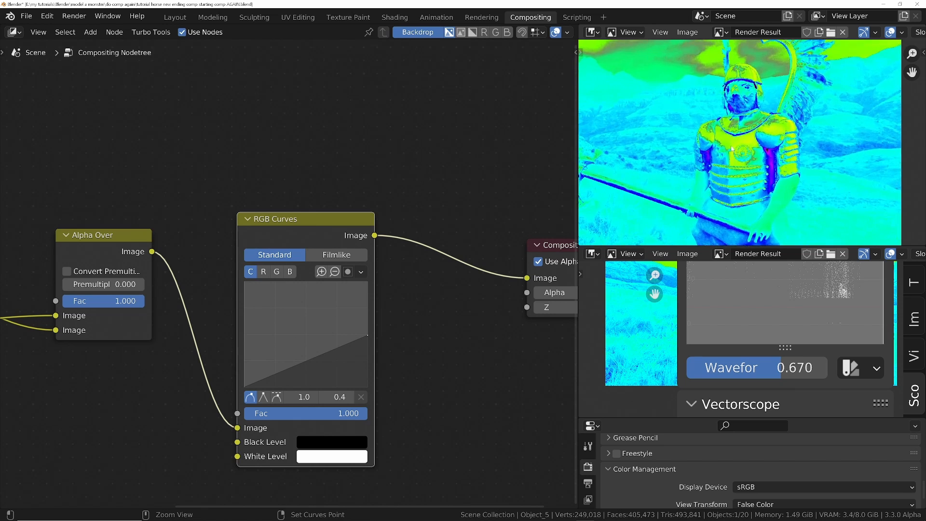
scroll(783, 151, up, 5)
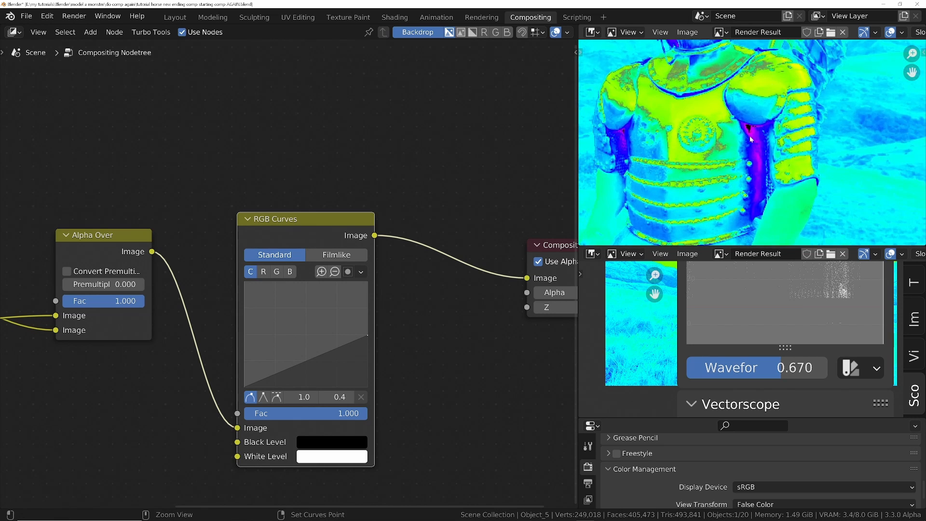
middle_drag(718, 140, 772, 136)
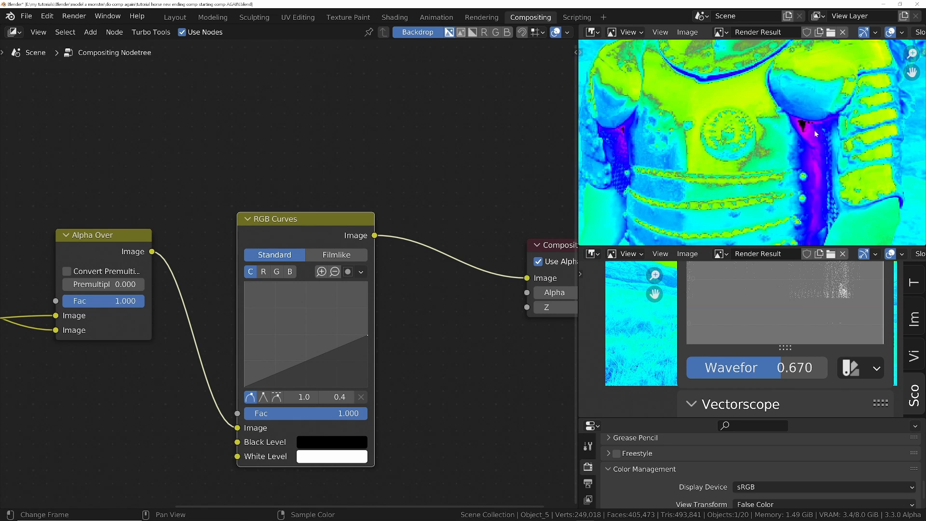
- Duplicate the RGB Curves node into the link before the Composite node and set the copy's curve end point to X 1.0, Y 1.0
drag(369, 347, 338, 347)
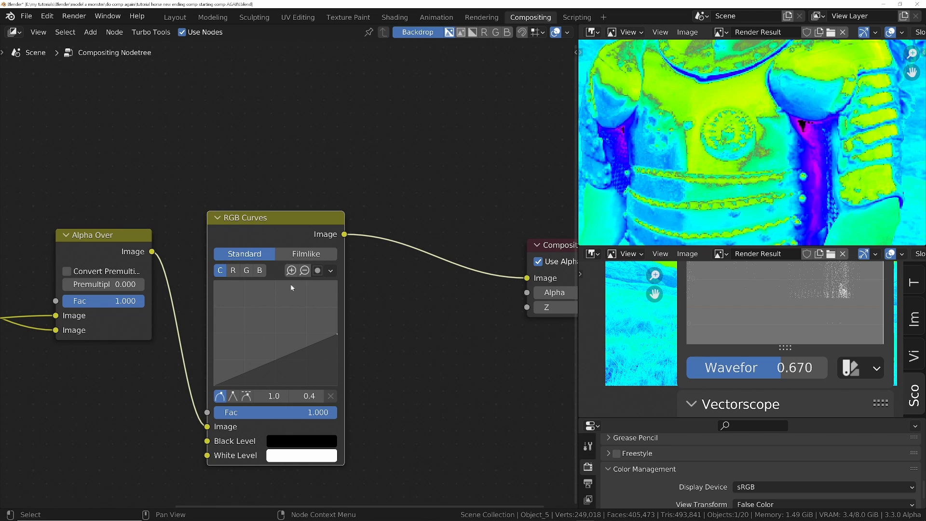
mouse_move(257, 225)
mouse_down()
mouse_move(256, 239)
mouse_move(251, 217)
mouse_up()
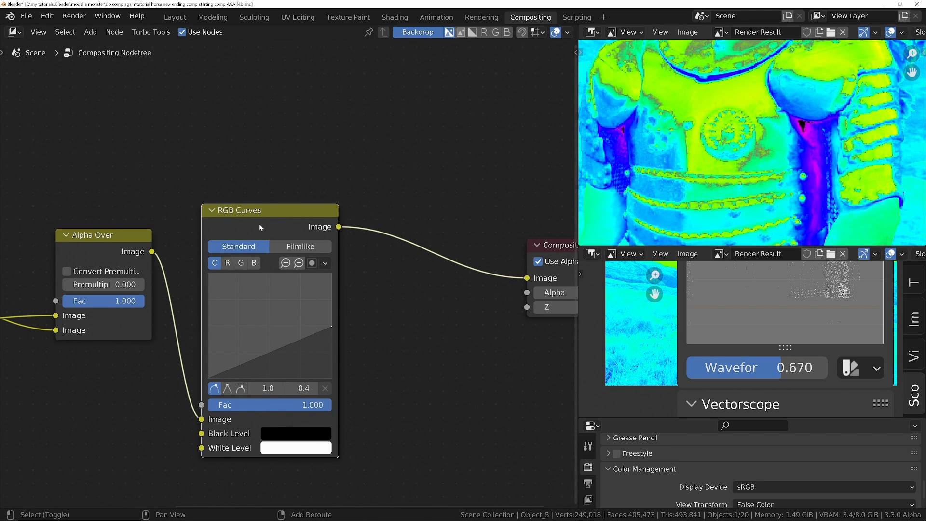
key(shift+d)
click(441, 197)
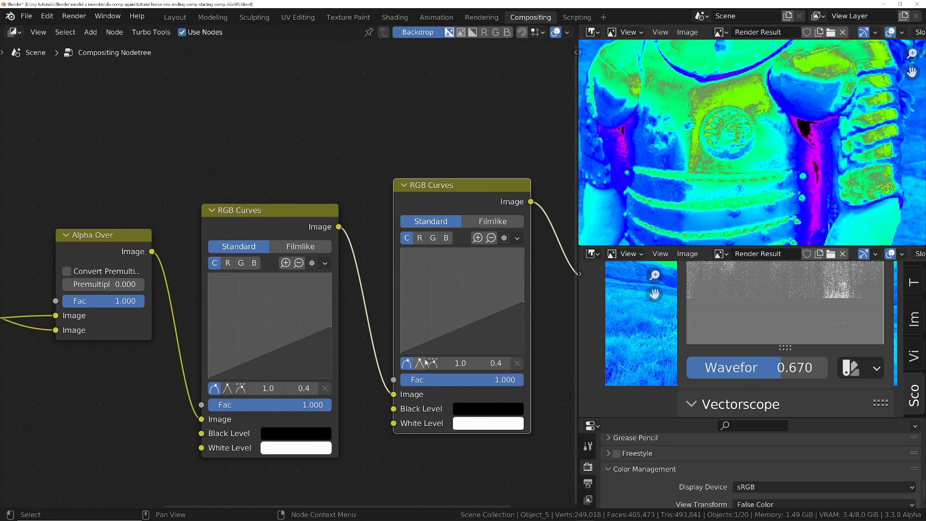
drag(517, 299, 522, 249)
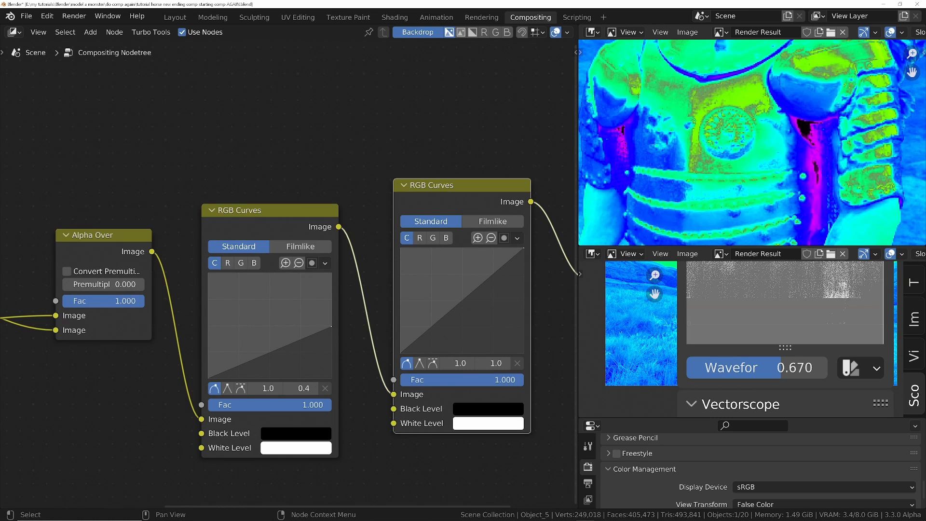
- Try raising the middle of the duplicated RGB Curves node's curve, and undo that change
middle_drag(541, 221, 527, 235)
ctrl+middle_drag(424, 350, 425, 280)
middle_drag(455, 282, 338, 273)
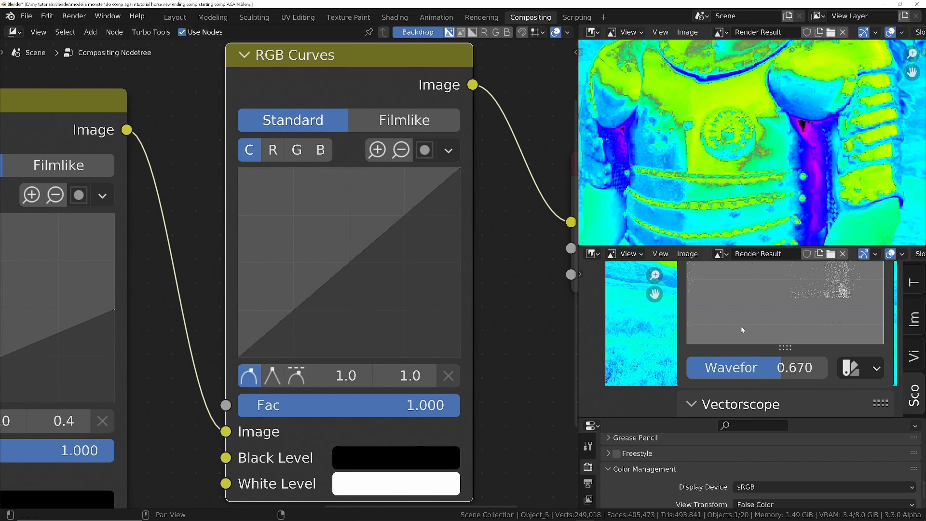
middle_drag(813, 291, 813, 330)
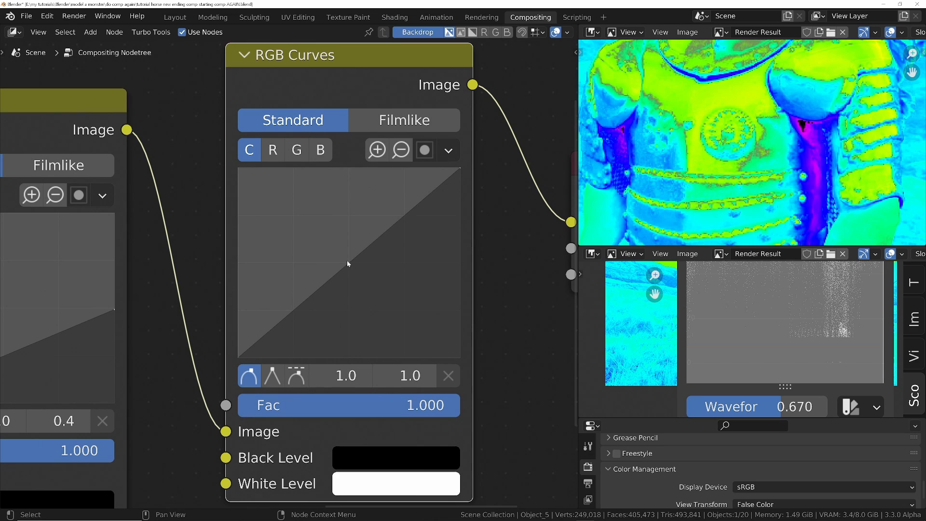
drag(349, 261, 349, 205)
key(ctrl+z)
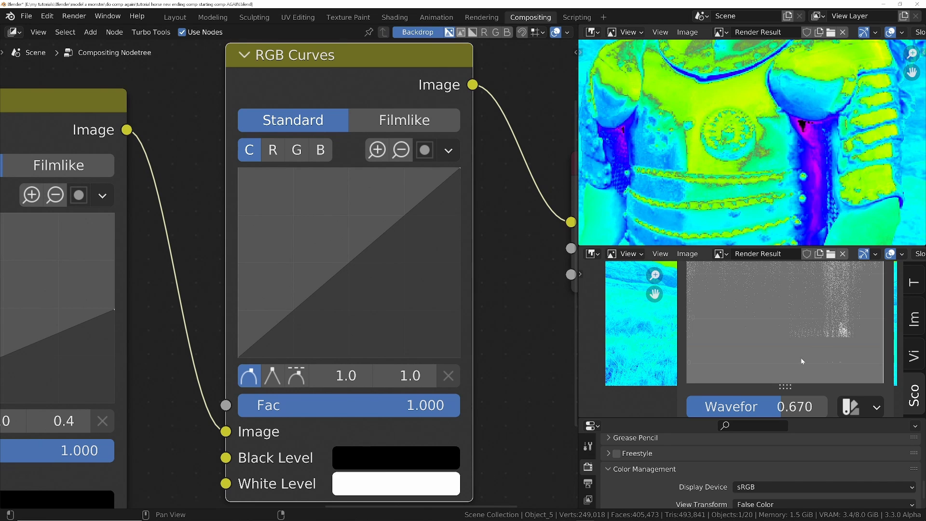
- Enlarge the histogram in the scopes and inspect the levels in the histogram and the upper waveform
middle_drag(776, 326, 764, 406)
scroll(777, 295, up, 6)
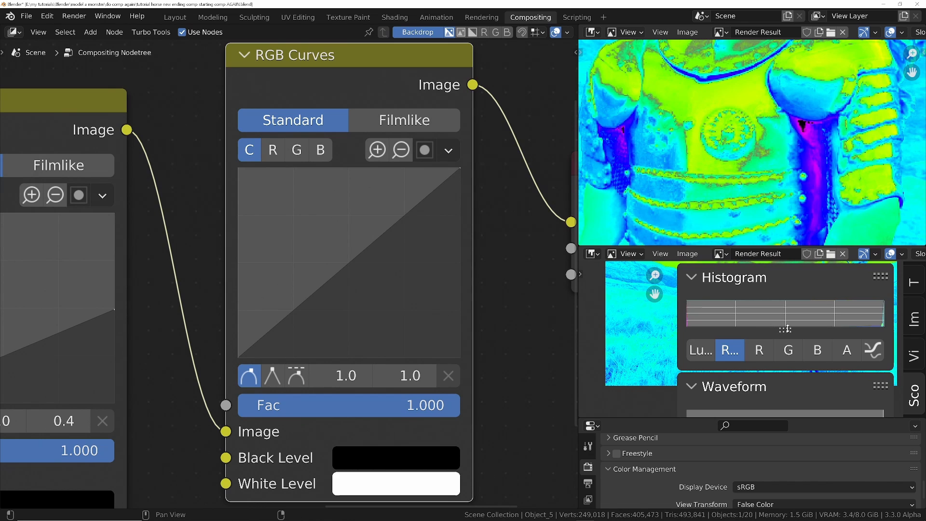
drag(785, 330, 784, 368)
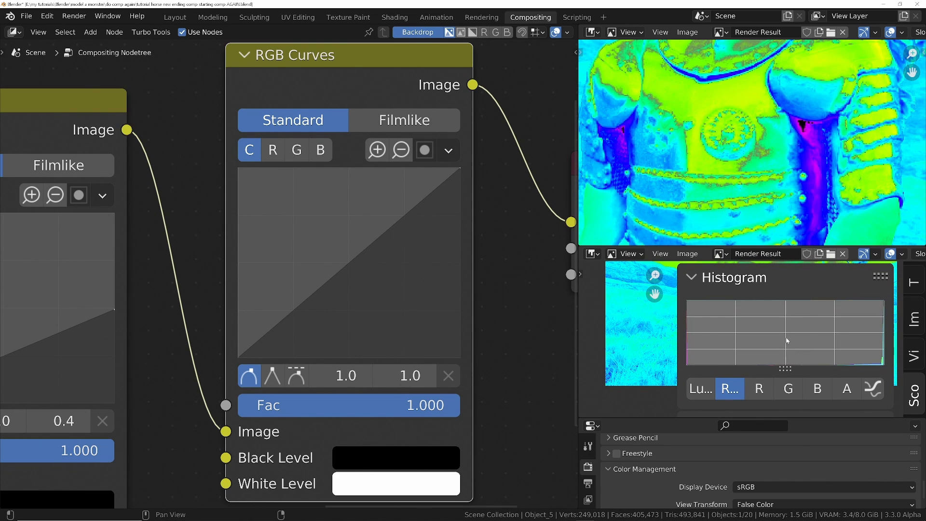
middle_drag(786, 337, 787, 244)
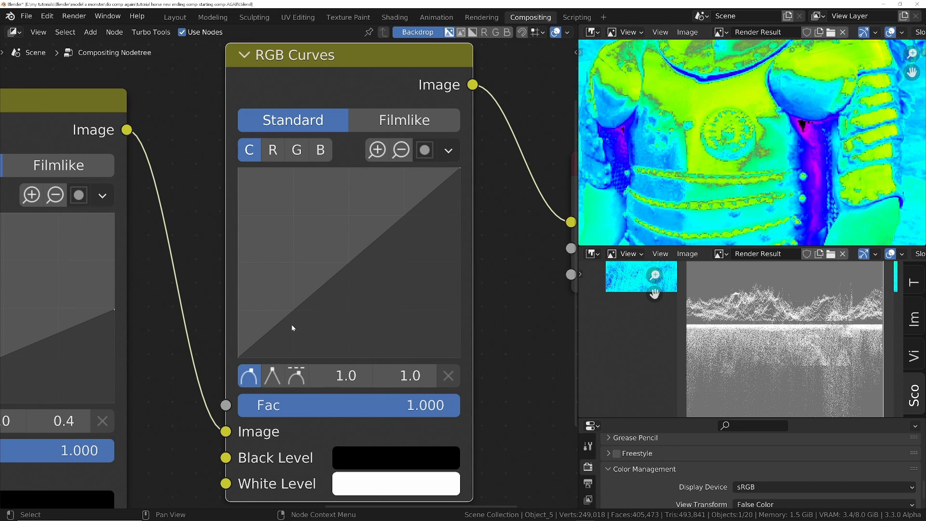
- Raise the black point of the second RGB curve slightly and lower that node's Fac to 0.041
click(239, 355)
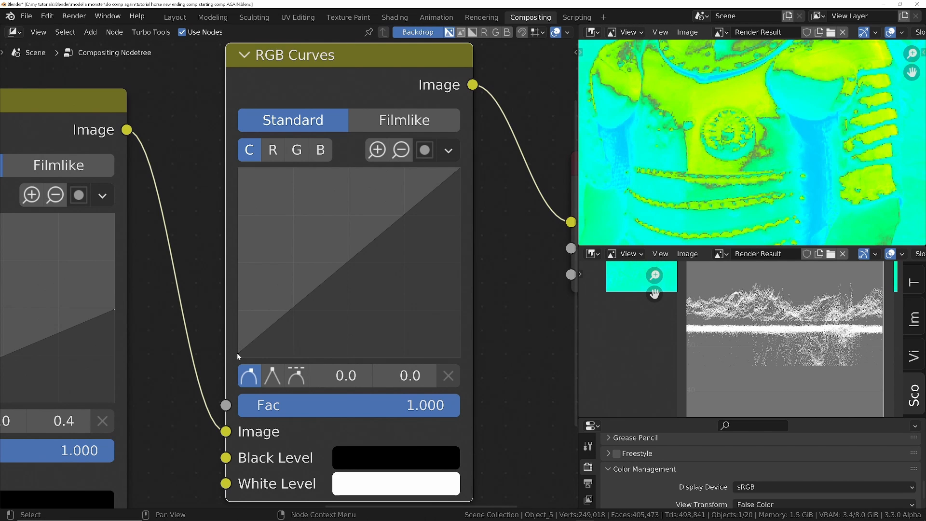
scroll(234, 355, up, 2)
scroll(274, 290, down, 1)
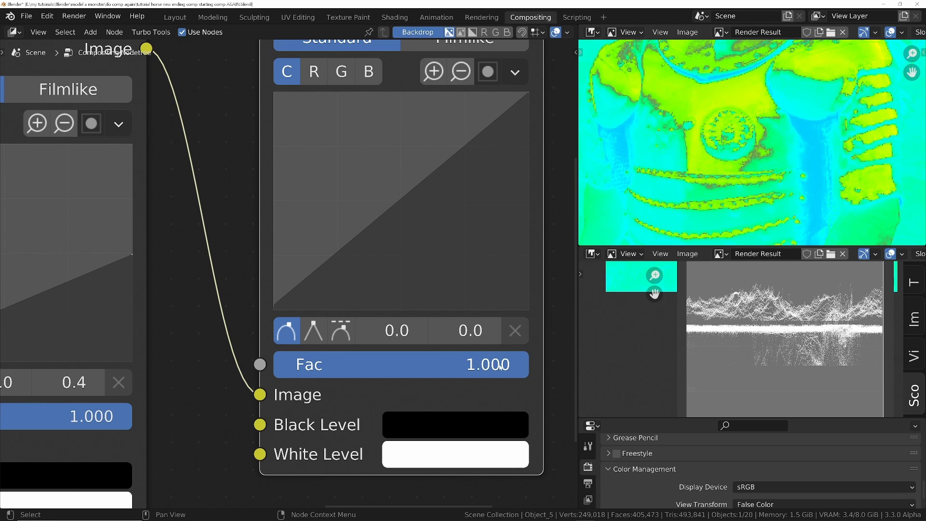
drag(512, 364, 285, 364)
- Inspect the false-color exposure of the figure's shadows and the brightest parts of the sky
scroll(771, 220, down, 5)
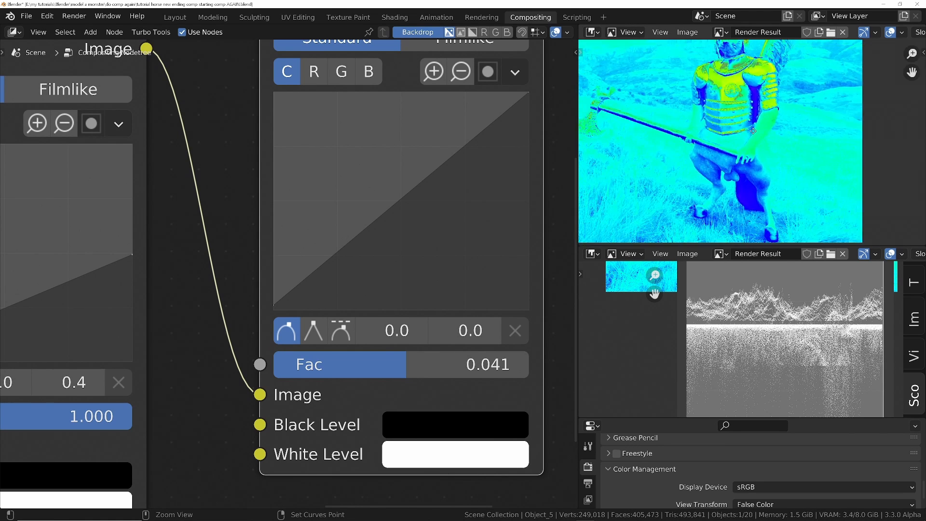
scroll(771, 220, up, 2)
scroll(772, 220, up, 5)
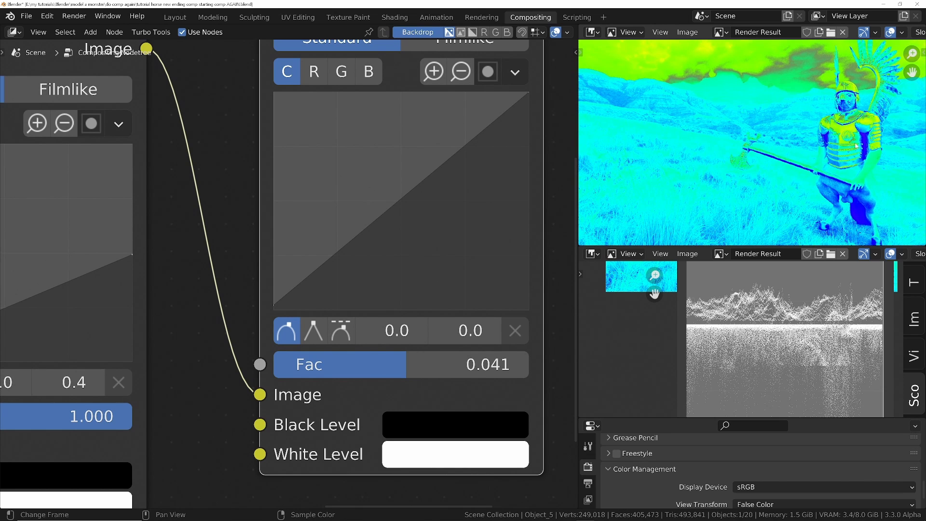
ctrl+middle_drag(842, 127, 841, 171)
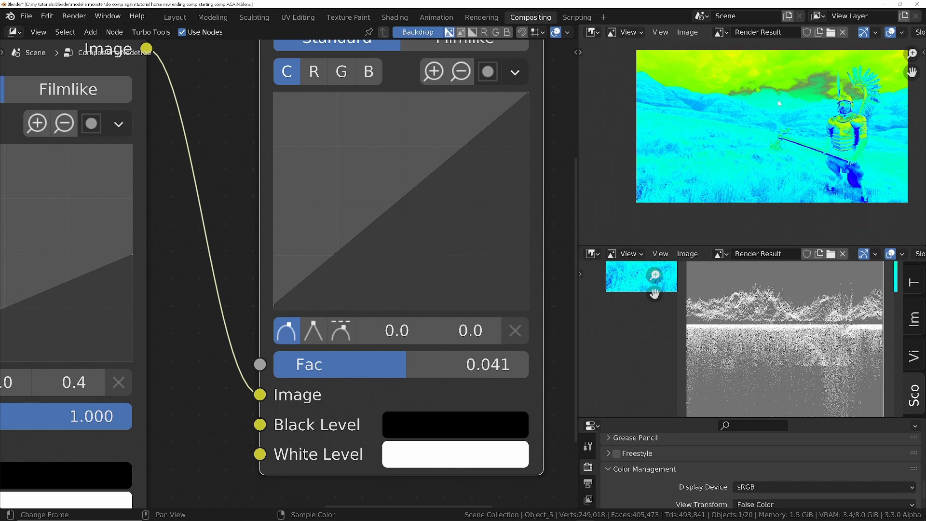
middle_drag(769, 84, 719, 45)
middle_drag(725, 84, 740, 244)
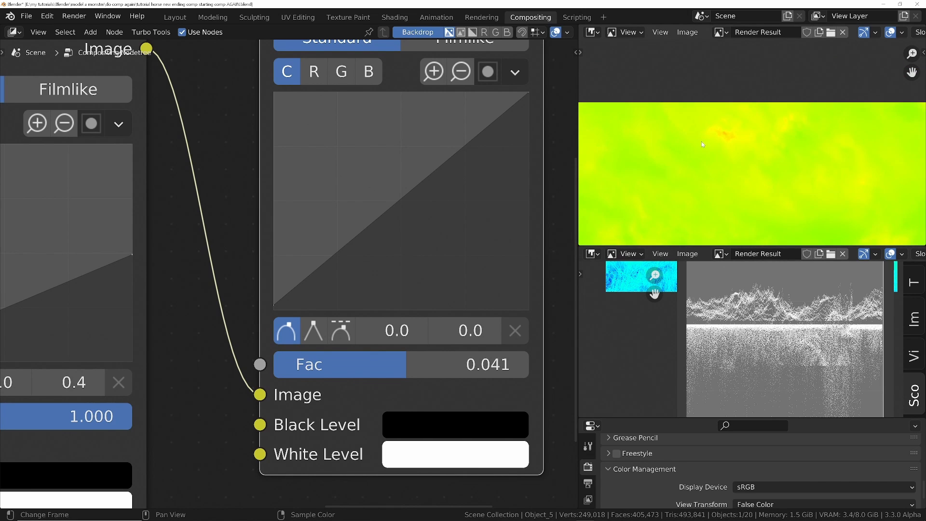
scroll(759, 135, down, 2)
- Set the Color Management view transform back to Standard
scroll(662, 481, down, 4)
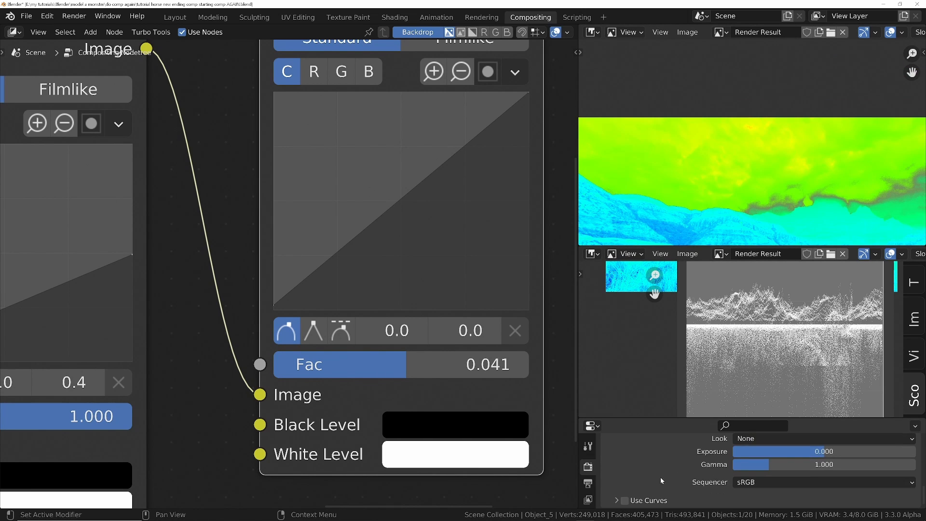
scroll(778, 458, up, 1)
click(778, 453)
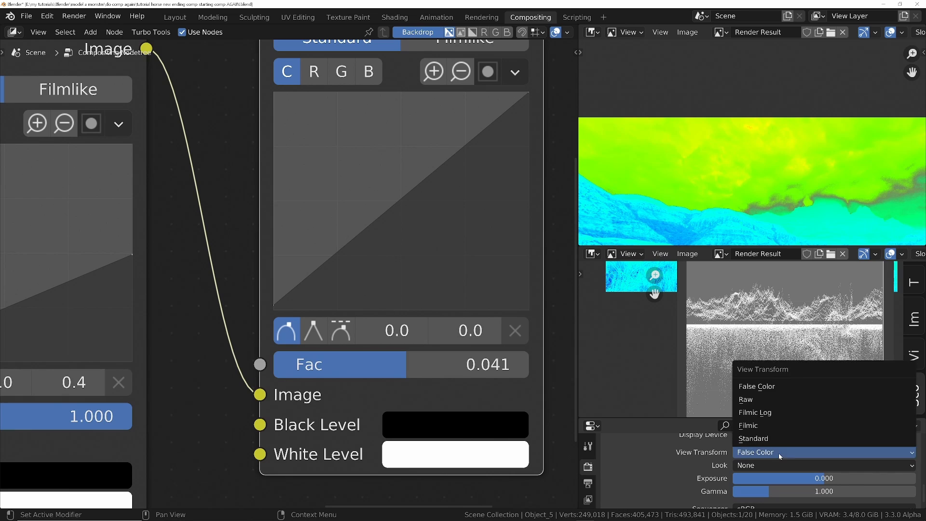
click(770, 439)
- Maximize the render view to inspect the whole composite, and save an incremented version of the project file
scroll(338, 193, down, 5)
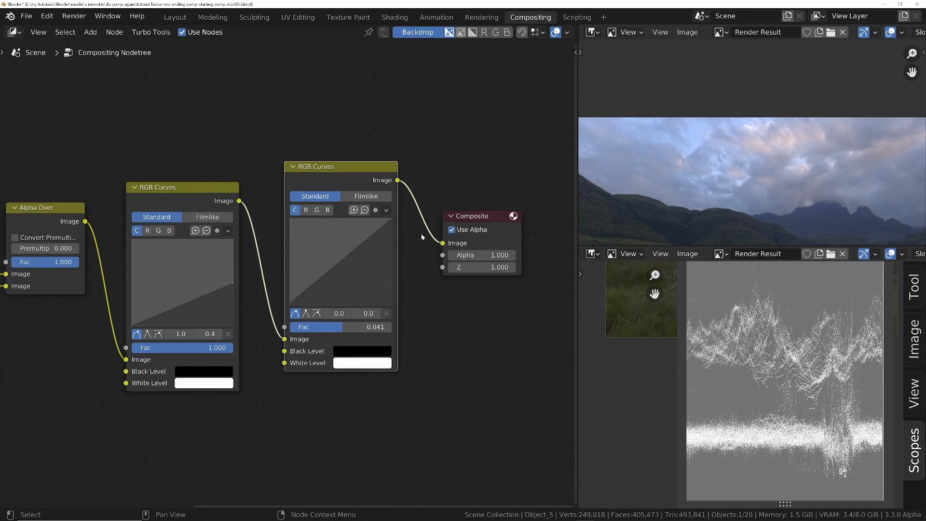
key(ctrl+space)
scroll(368, 96, up, 3)
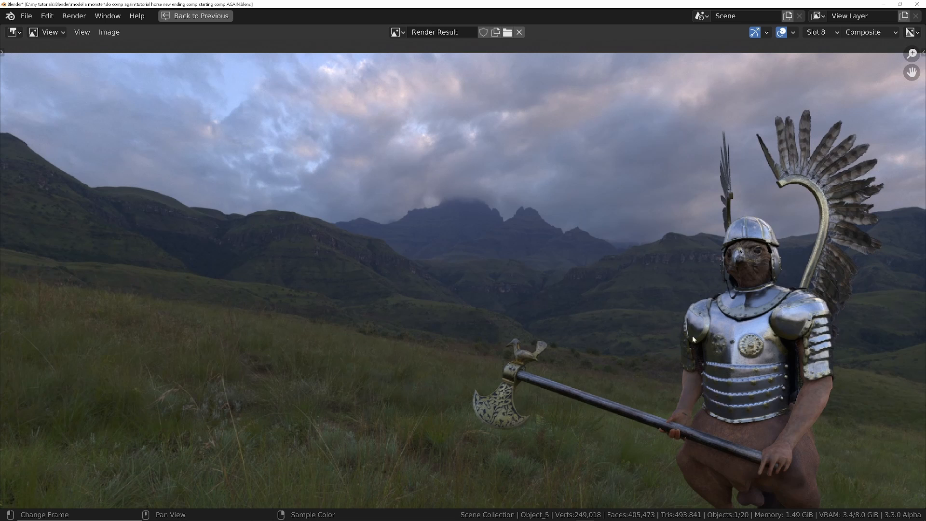
ctrl+middle_drag(758, 337, 756, 271)
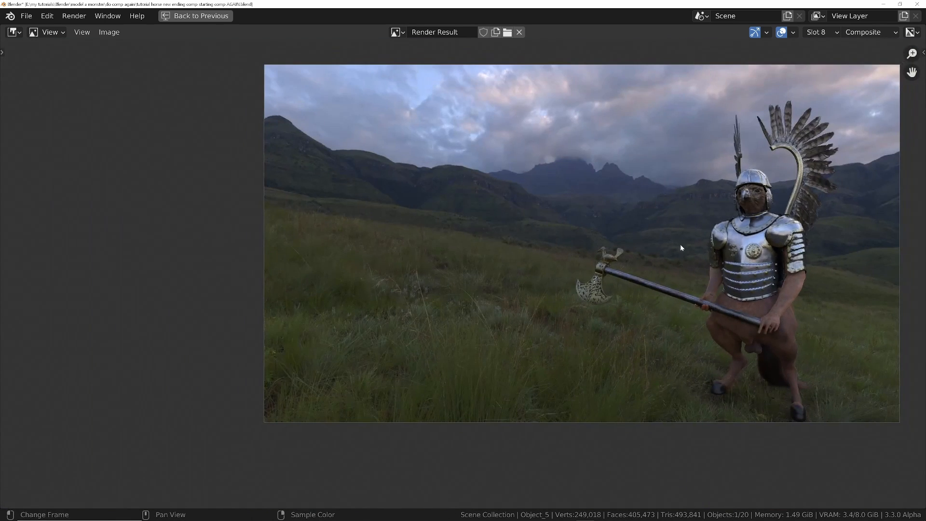
middle_drag(672, 271, 645, 277)
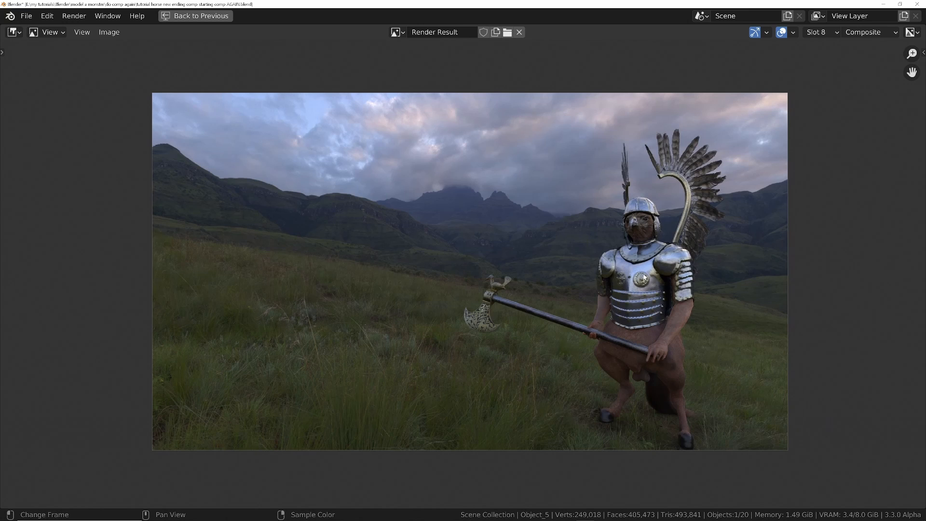
key(ctrl+alt+s)
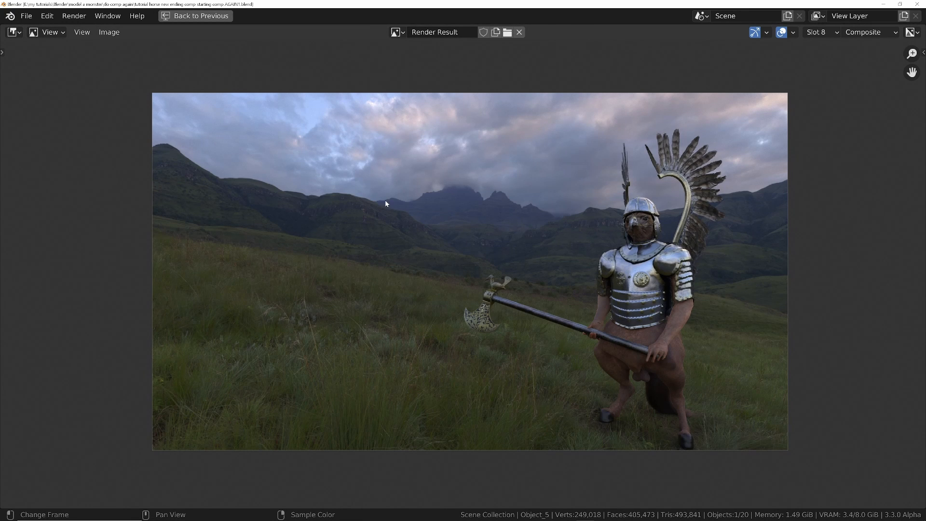
- Restore the split editor layout and reframe the composited render above the scopes
key(ctrl+space)
middle_drag(734, 162, 641, 156)
ctrl+middle_drag(724, 139, 821, 170)
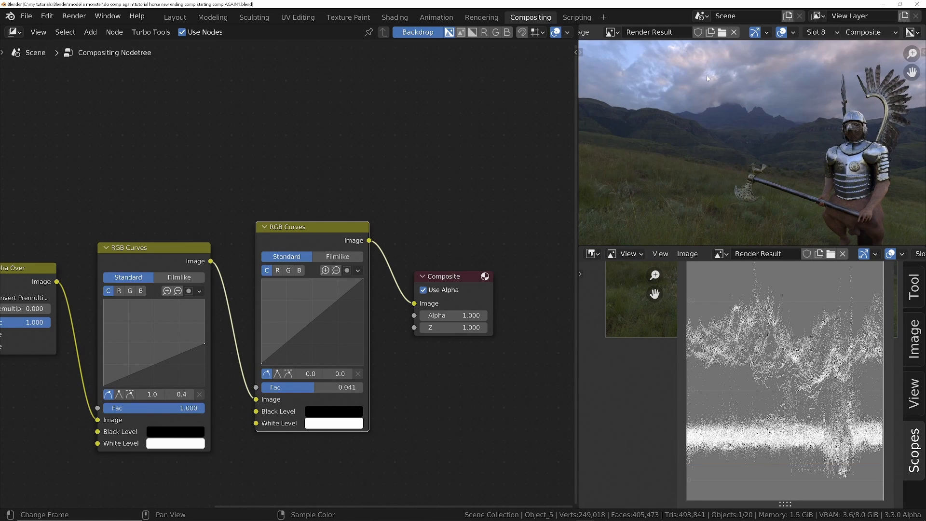
ctrl+middle_drag(695, 100, 700, 117)
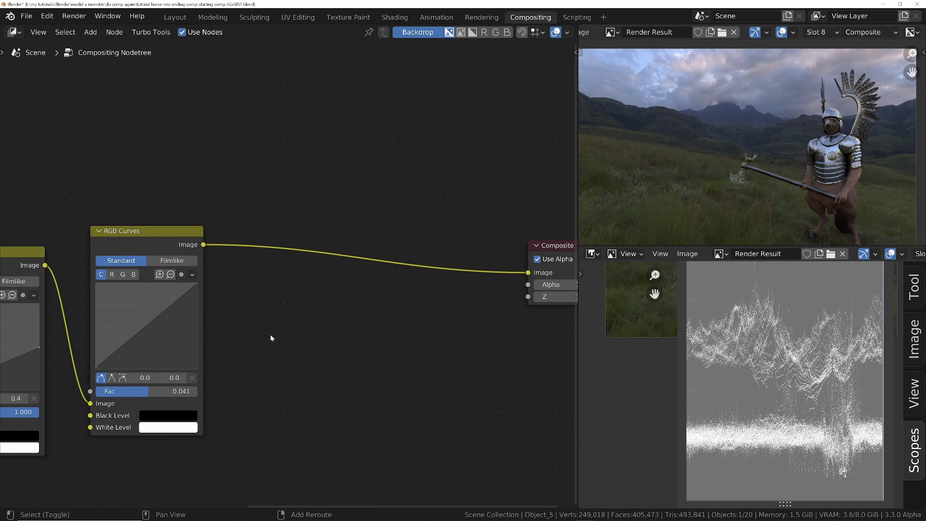
- Add a Gamma node on the link between the last RGB Curves node and the Composite output
key(shift+a)
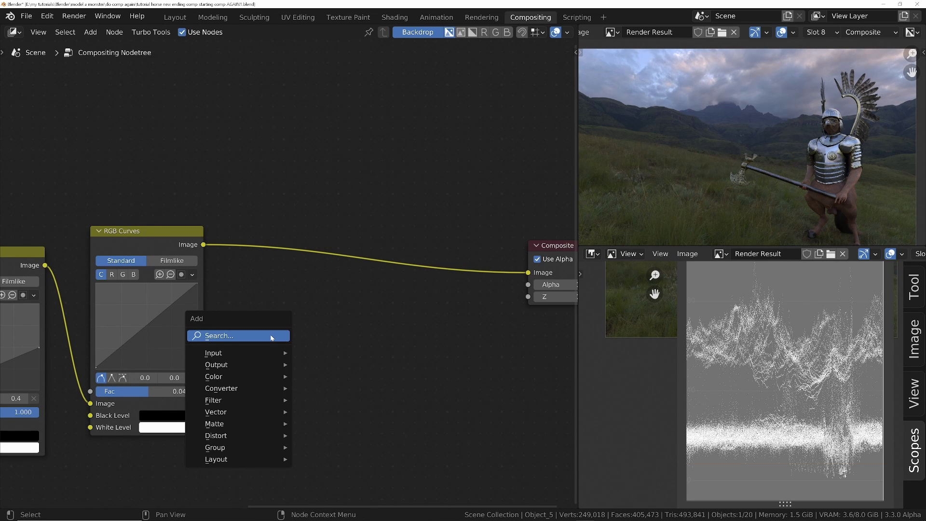
click(272, 336)
text(sep)
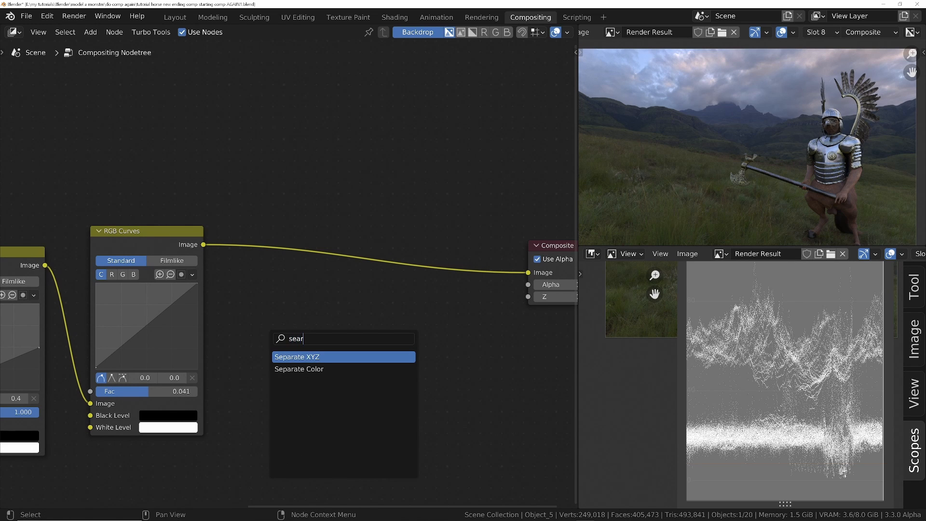
key(BackSpace)
key(BackSpace)
key(BackSpace)
text(gam)
key(Return)
click(276, 236)
- Try gamma values of 0.8 and 0.7 on the Gamma node to brighten the composite
double_click(314, 293)
text(.8)
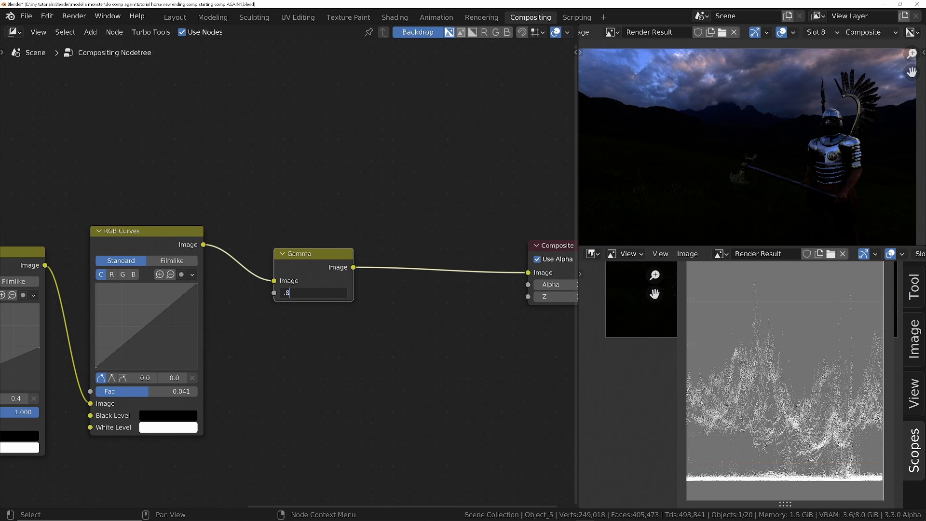
key(Return)
double_click(312, 293)
text(.7)
key(Return)
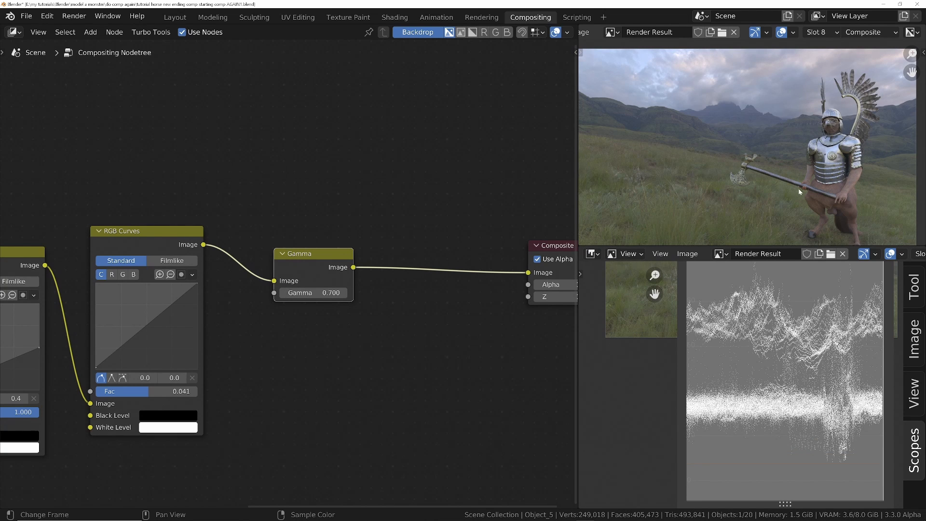
- Move the Gamma node closer to the Composite output and mute it
middle_drag(798, 188, 814, 175)
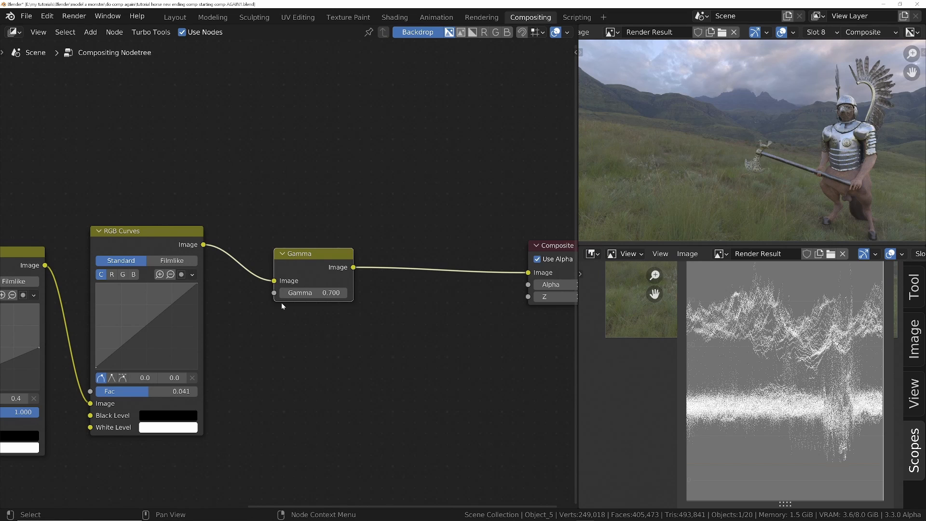
drag(325, 256, 442, 256)
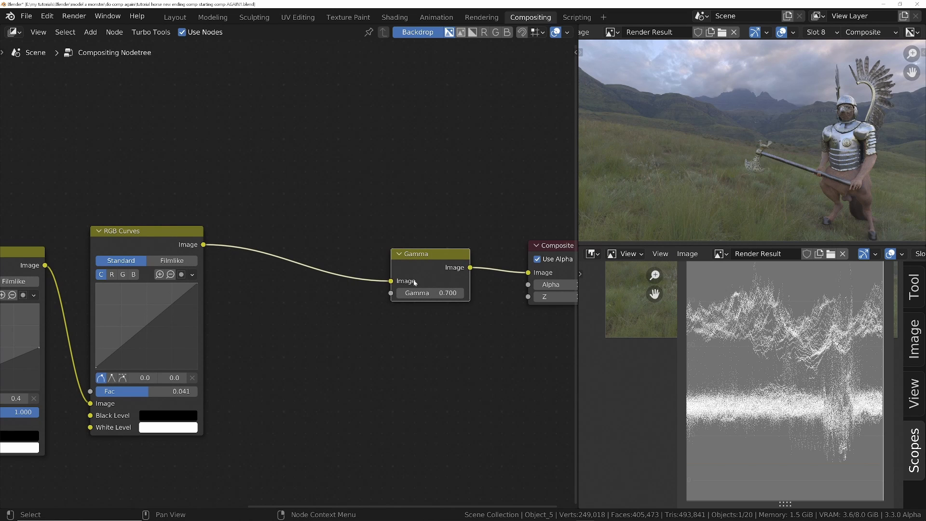
key(m)
- Insert another RGB Curves node before the muted Gamma node and raise its combined curve with a point at about 0.3, 0.6
key(shift+a)
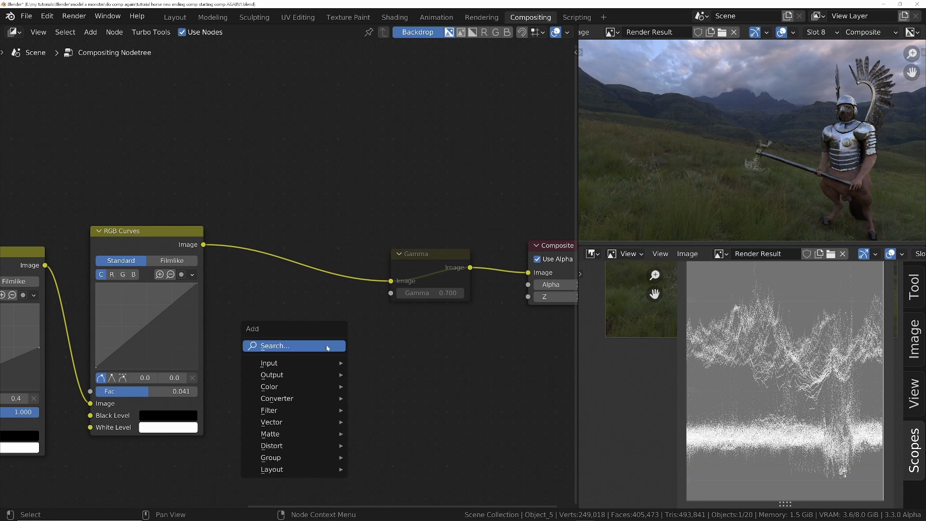
click(326, 345)
text(curve)
key(Return)
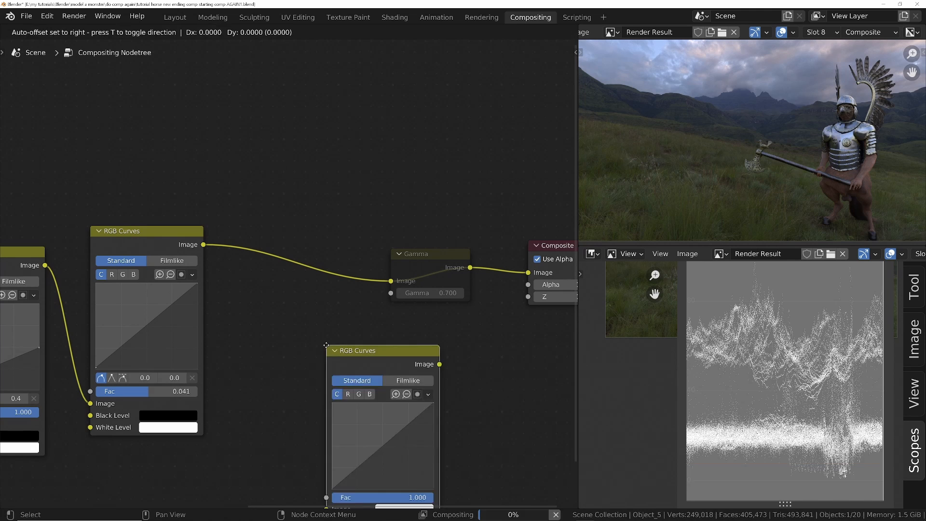
click(248, 226)
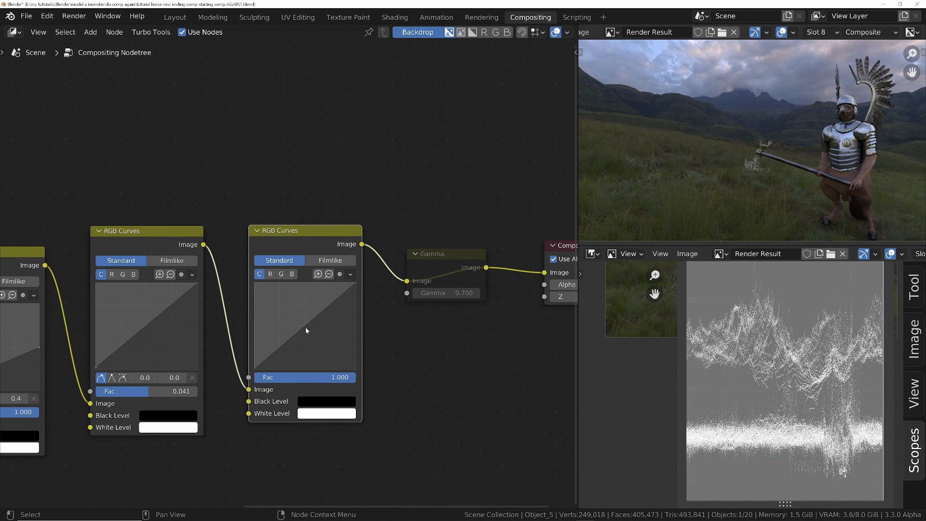
drag(305, 327, 292, 308)
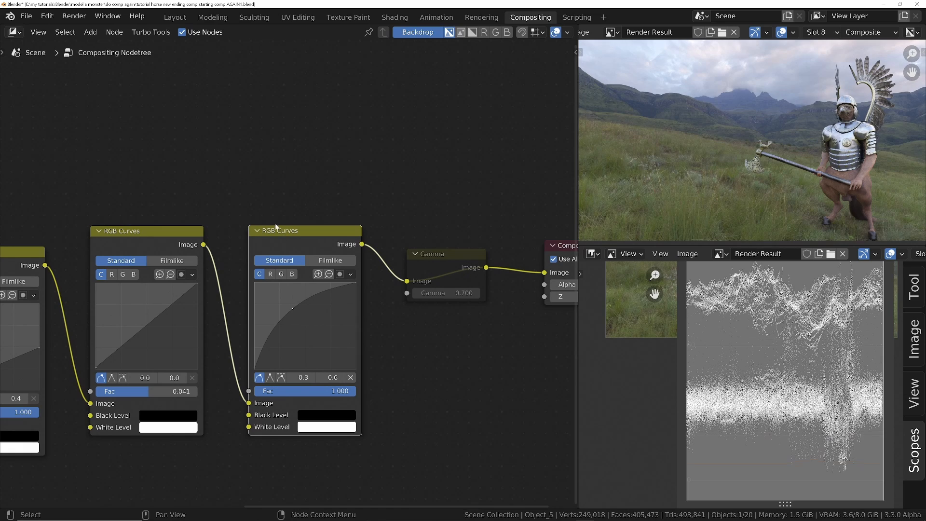
- Delete the muted Gamma node while keeping the last RGB Curves node linked to the Composite output
click(464, 269)
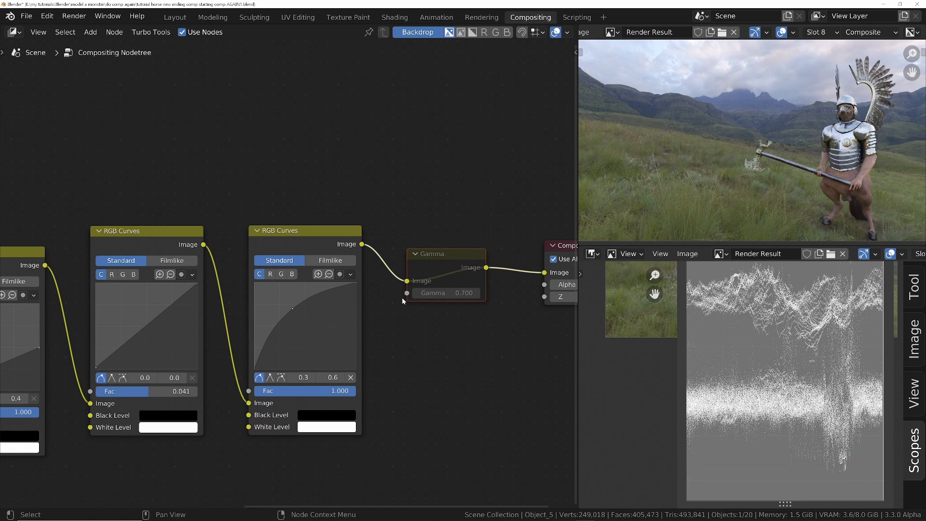
key(ctrl+x)
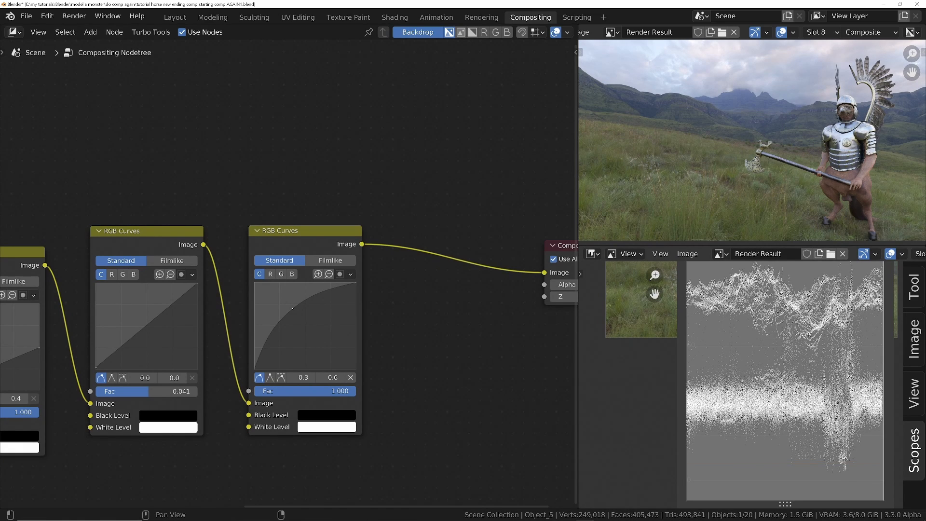
- Switch the waveform scope's mode to Parade
middle_drag(778, 314, 777, 415)
click(868, 477)
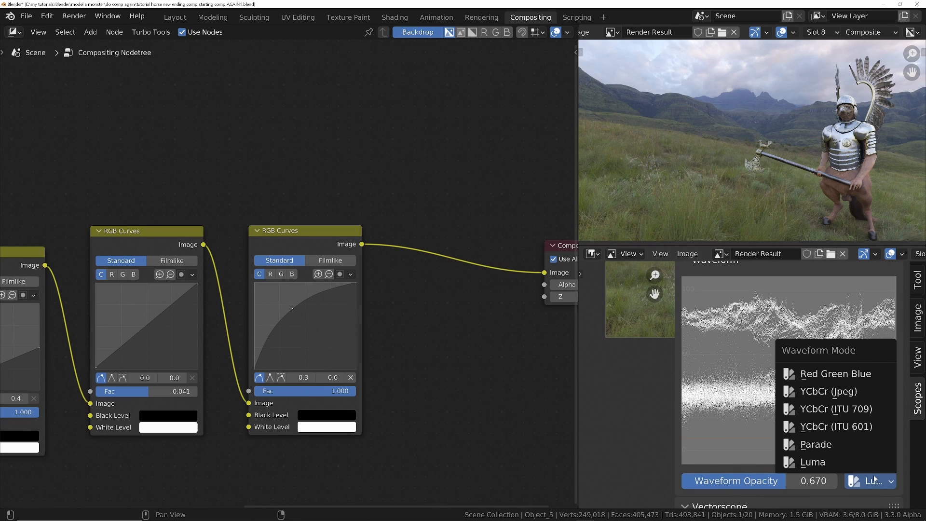
click(817, 449)
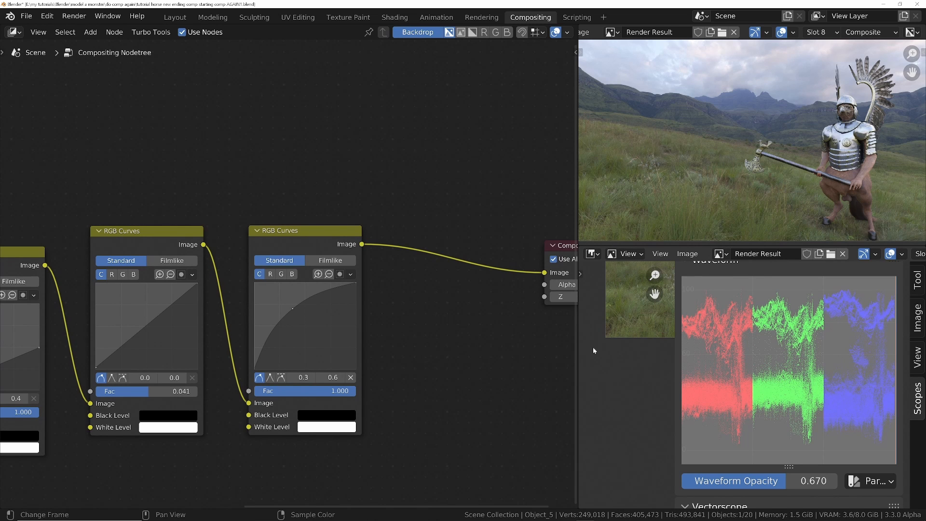
- Raise the midtone point of the last RGB Curves node to about 0.3, 0.7
middle_drag(454, 303, 341, 317)
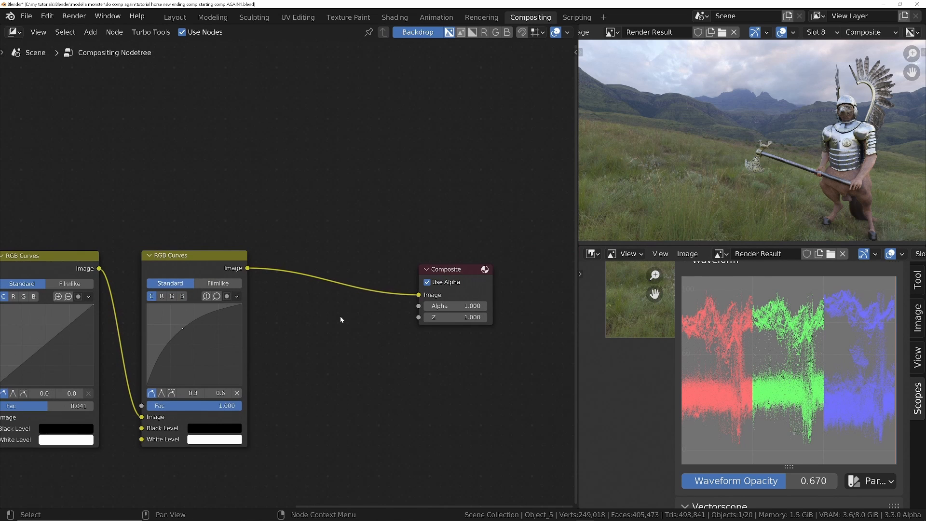
drag(177, 330, 175, 324)
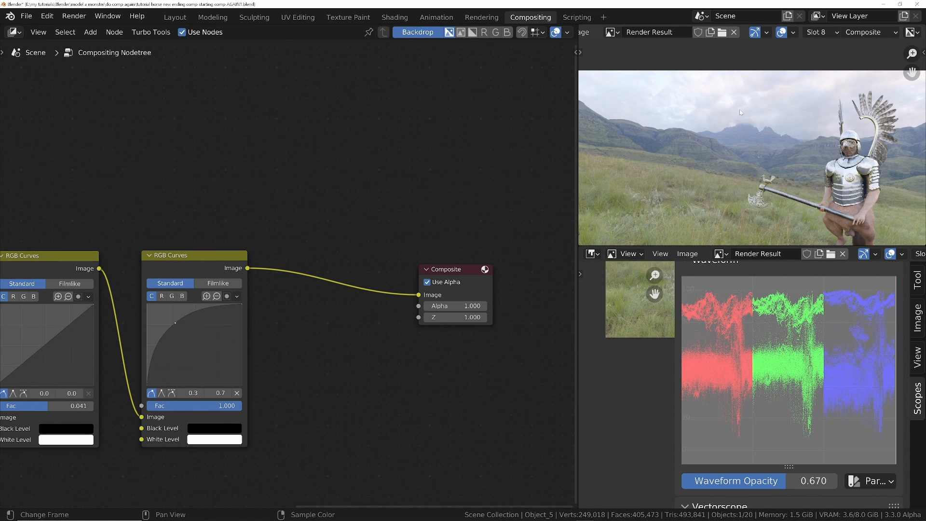
key(n)
key(n)
- Add a Viewer node below the Composite node and feed it the last RGB Curves node's image to show the composite as backdrop
key(shift+a)
text(view)
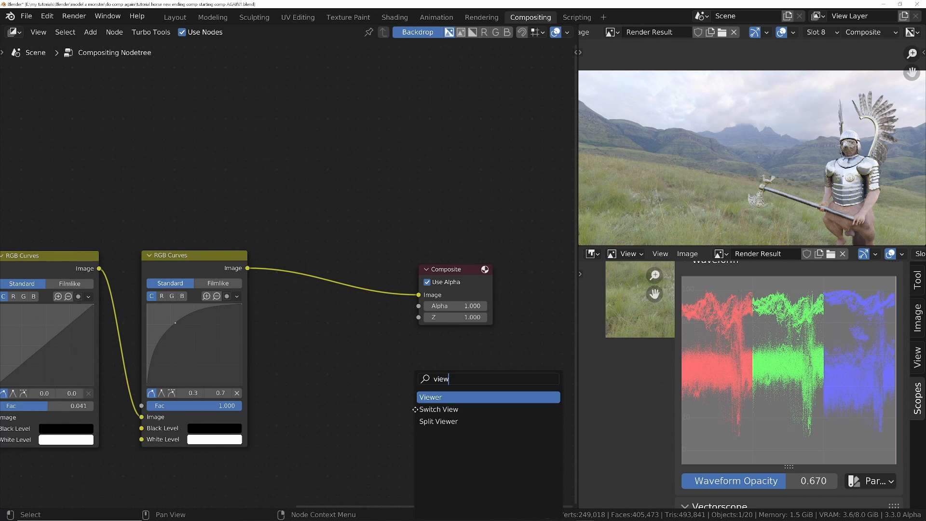
key(Return)
click(393, 356)
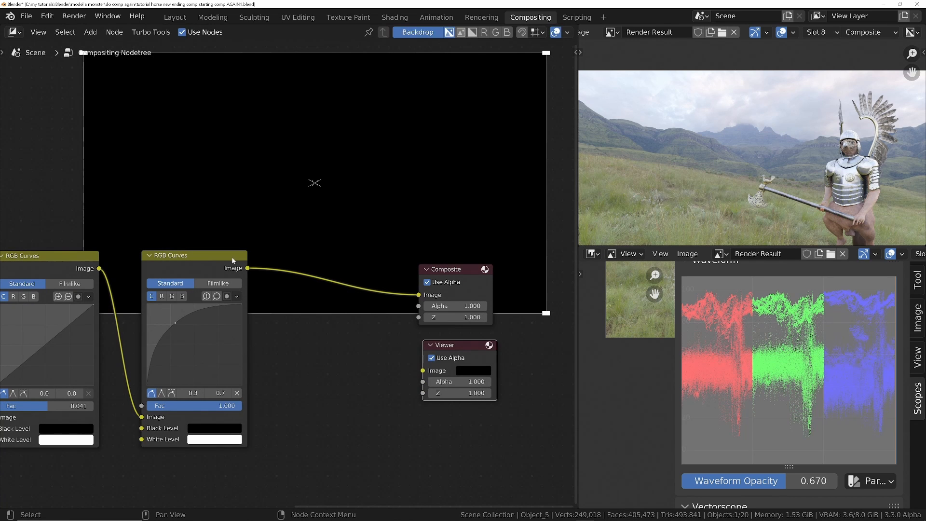
drag(248, 269, 410, 373)
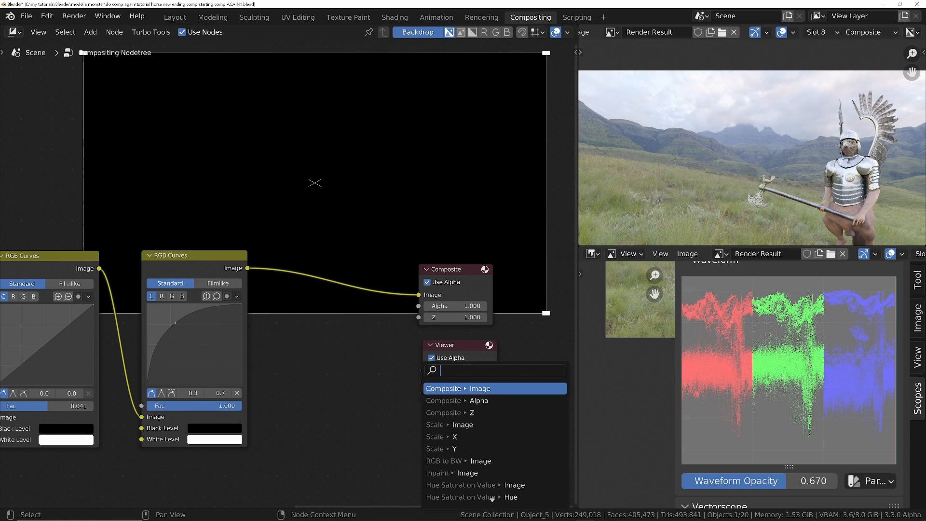
drag(245, 269, 422, 370)
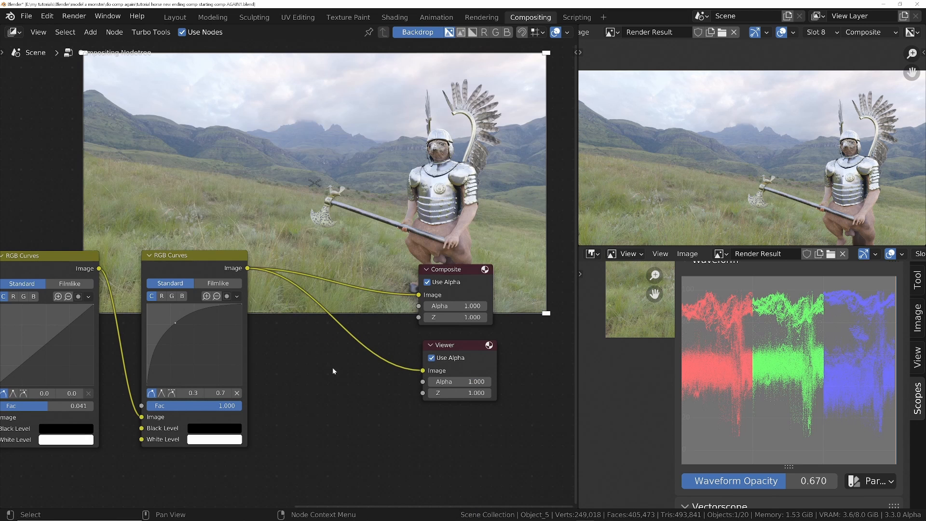
middle_drag(365, 285, 355, 342)
scroll(355, 326, down, 1)
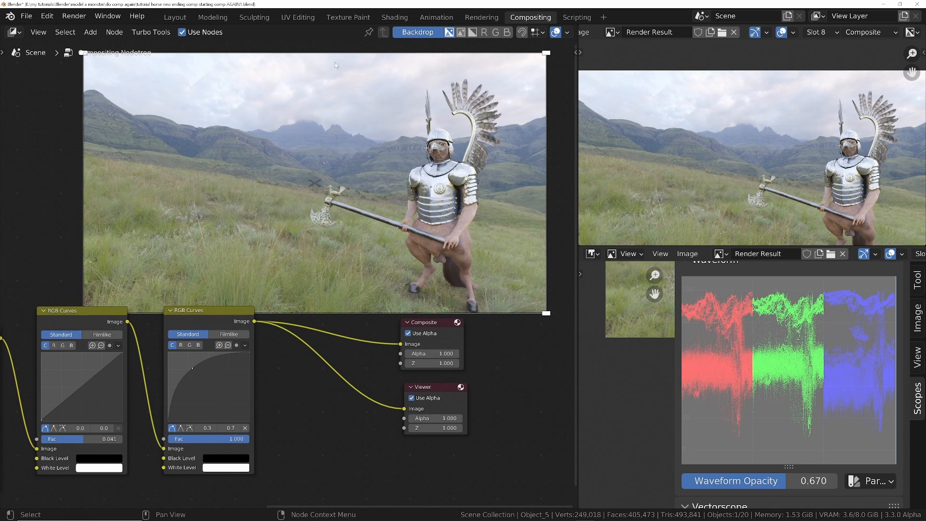
- Compare the composite with and without the last RGB Curves node by muting and unmuting it
click(210, 314)
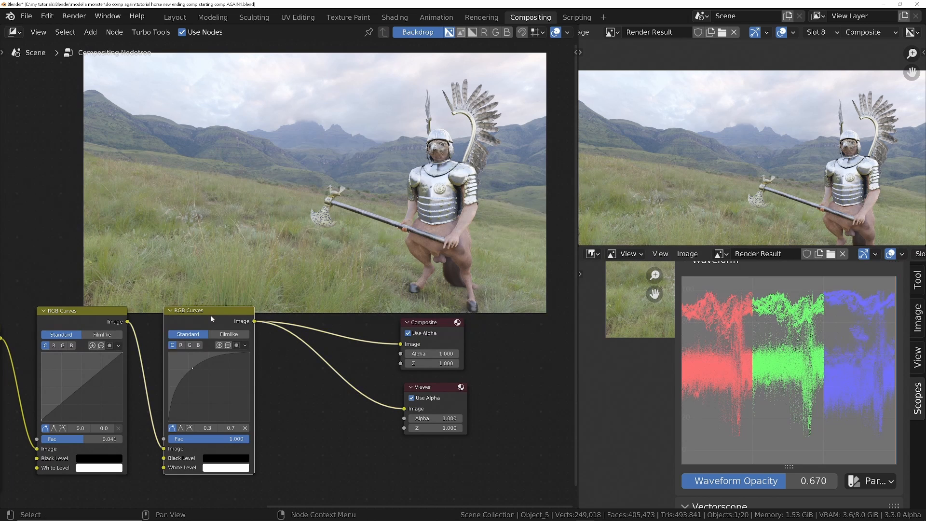
key(m)
key(m)
- Join the Composite and Viewer links through one reroute and shift it with both output nodes away from the curves
shift+right_drag(368, 315, 345, 411)
mouse_move(328, 288)
mouse_down()
mouse_move(413, 408)
mouse_move(464, 446)
mouse_up()
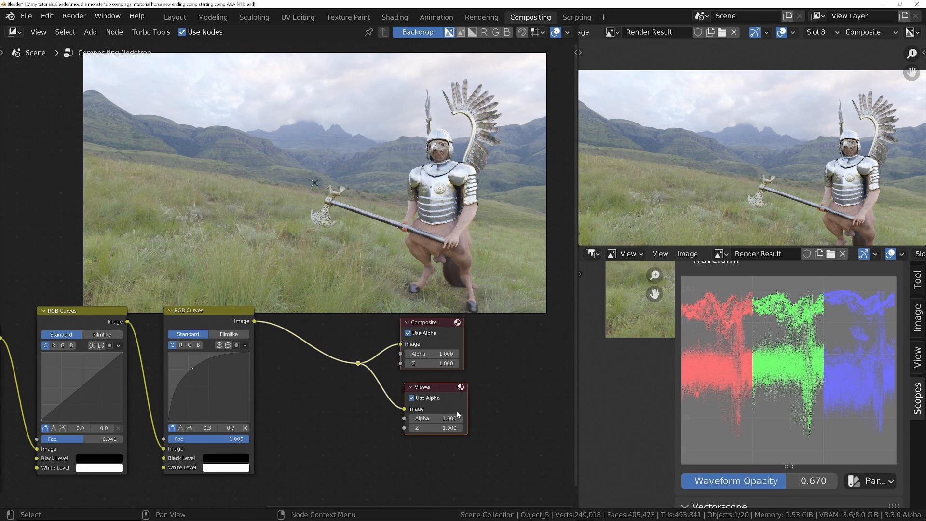
key(g)
click(517, 368)
- Insert an RGB Curves node before the reroute and shape a contrast S-curve with points at about 0.2, 0.1 and 0.7, 0.8
middle_drag(411, 346, 399, 369)
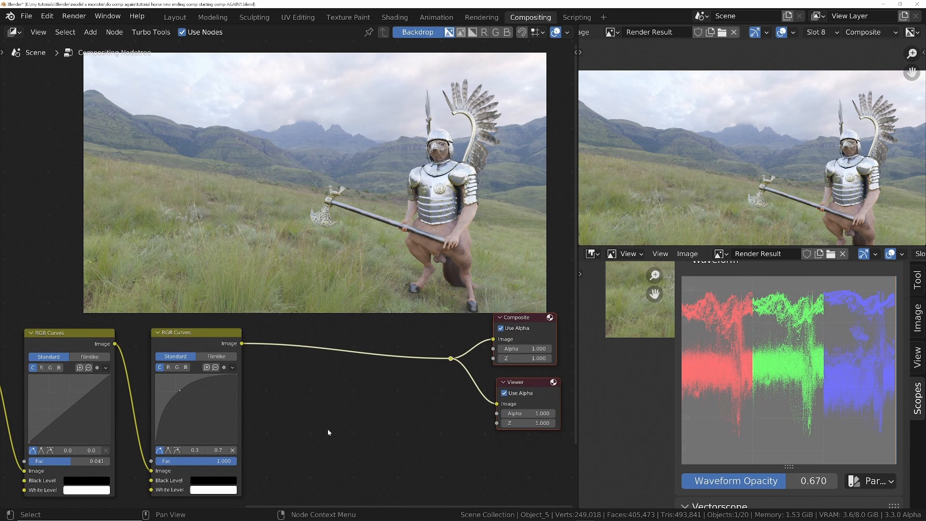
key(shift+a)
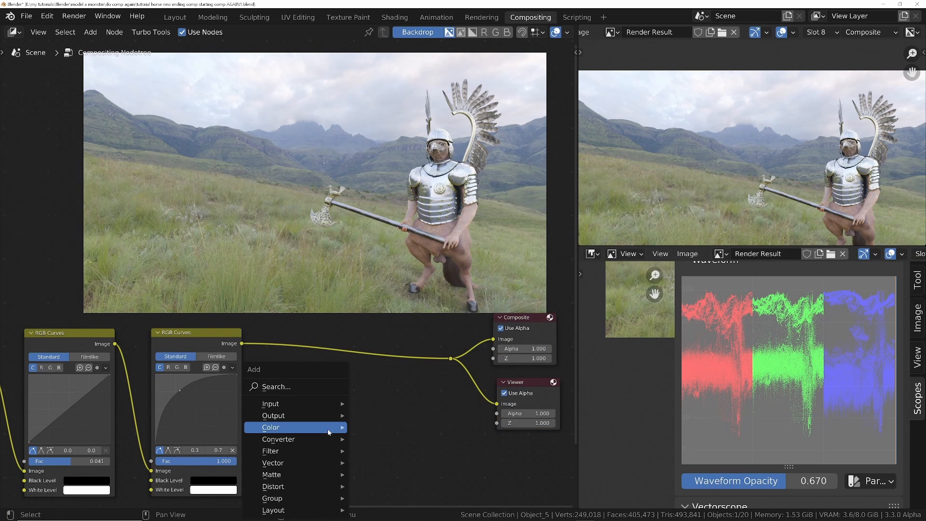
key(c)
key(r)
click(309, 330)
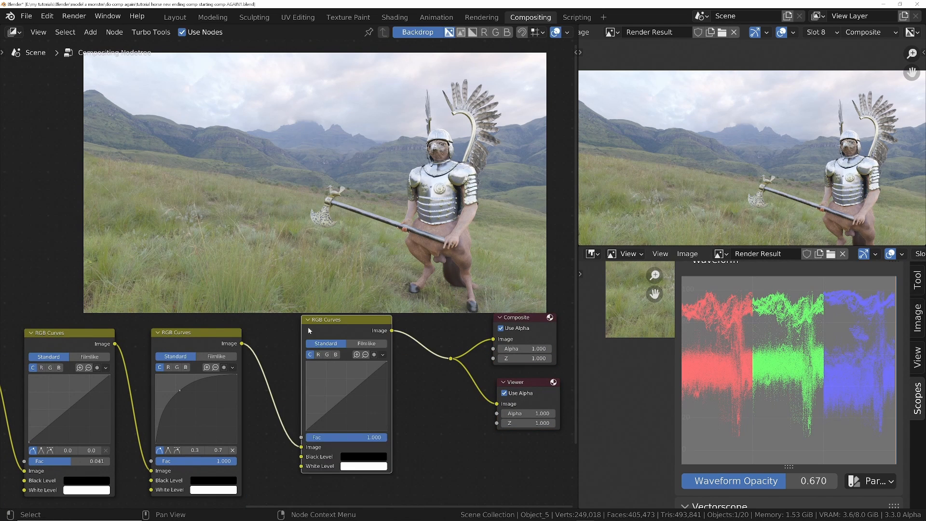
click(325, 413)
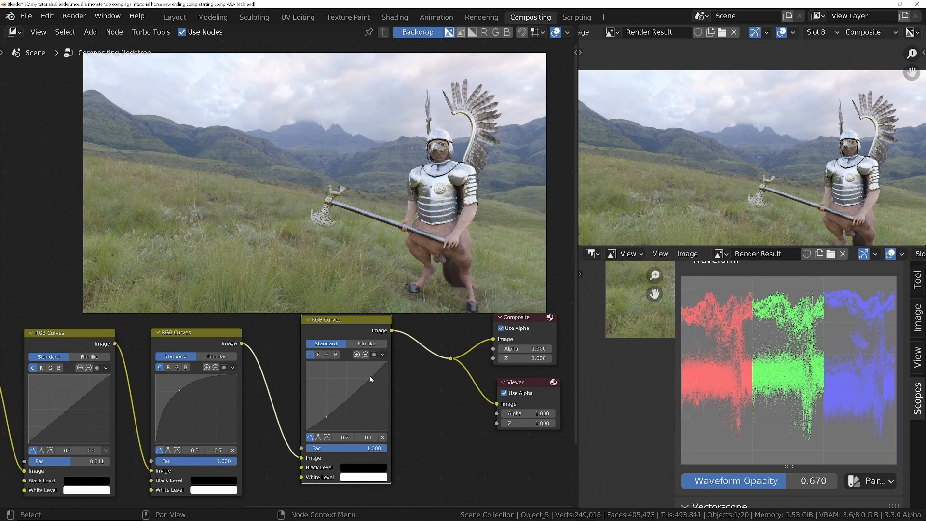
drag(369, 375, 366, 374)
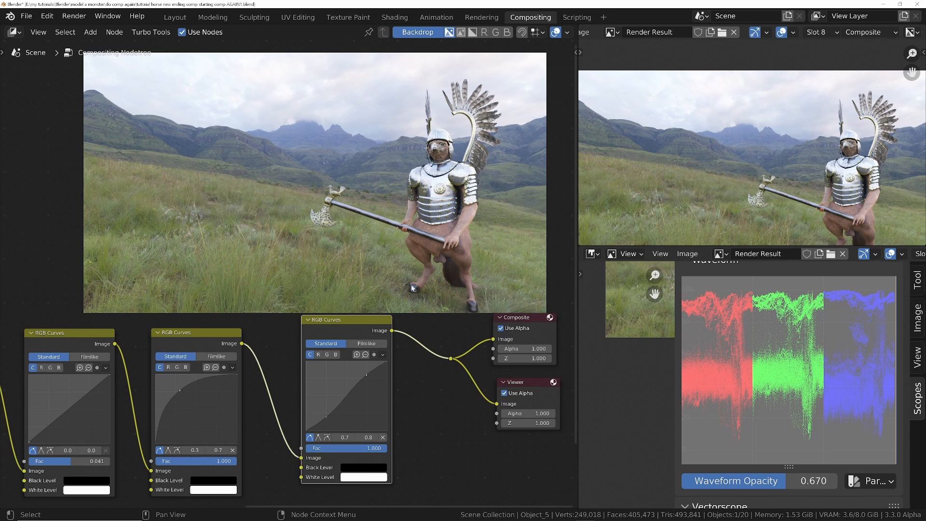
- Move the reroute, Composite and Viewer nodes well away from the RGB Curves chain to make room for more nodes
scroll(271, 360, down, 4)
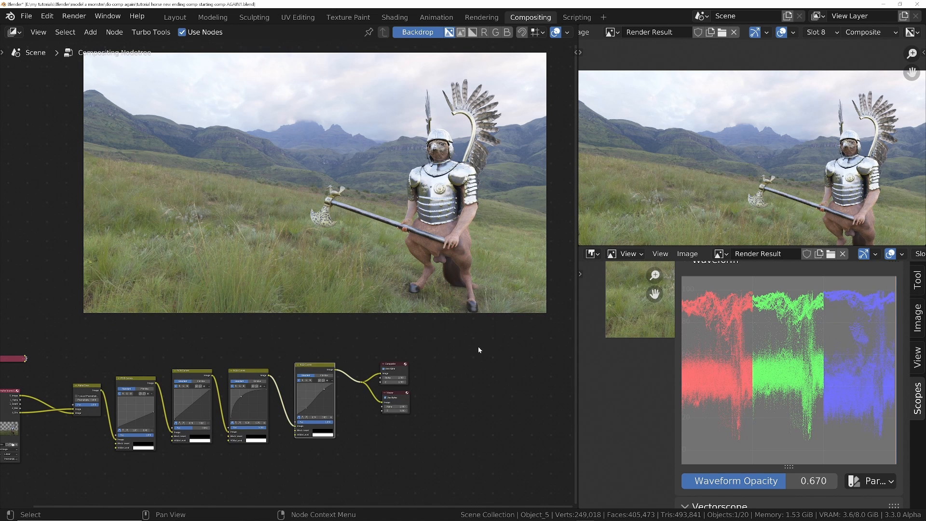
drag(478, 347, 355, 434)
key(g)
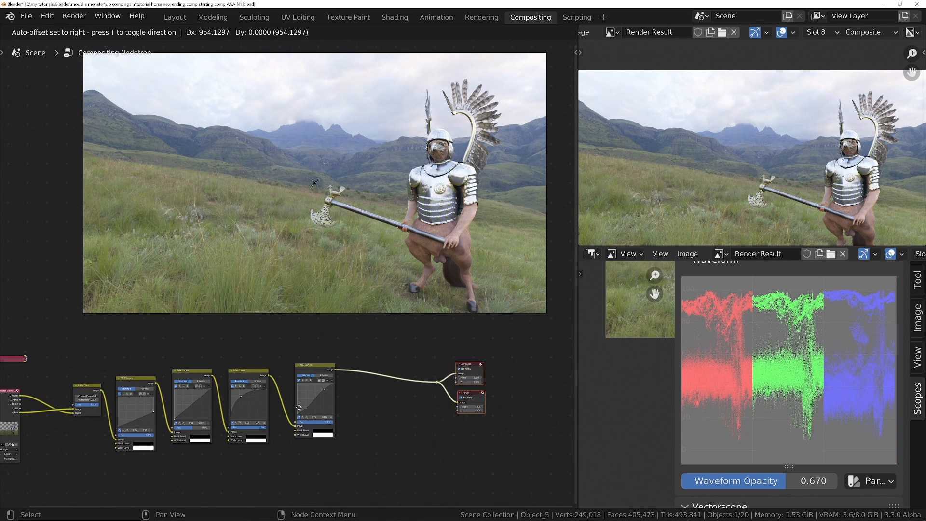
click(390, 407)
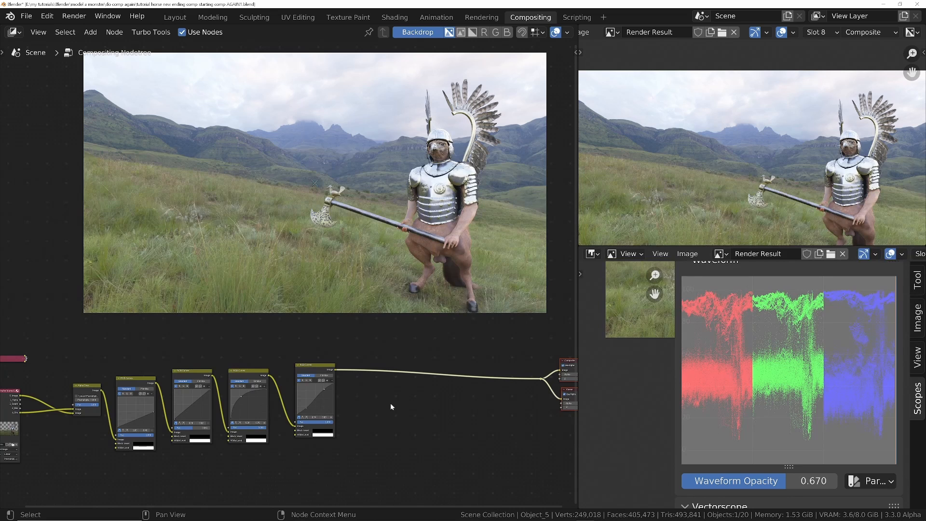
- Group the four RGB Curves nodes in a frame and label it "correction"
middle_drag(391, 405, 369, 400)
drag(368, 441, 108, 356)
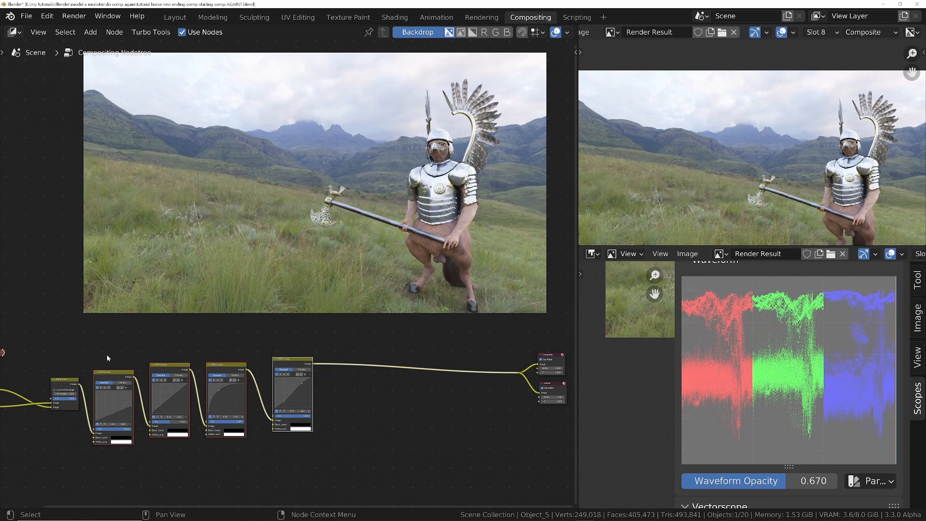
key(ctrl+j)
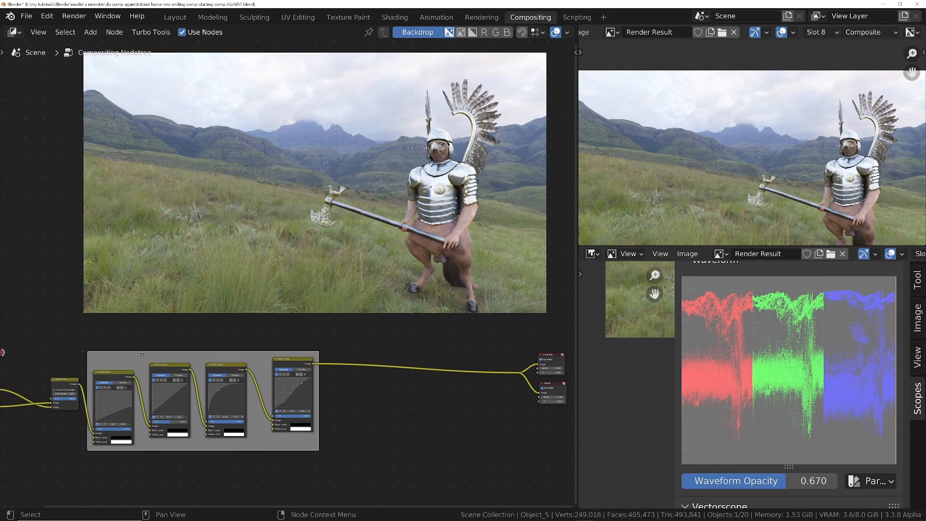
key(n)
click(571, 54)
click(502, 102)
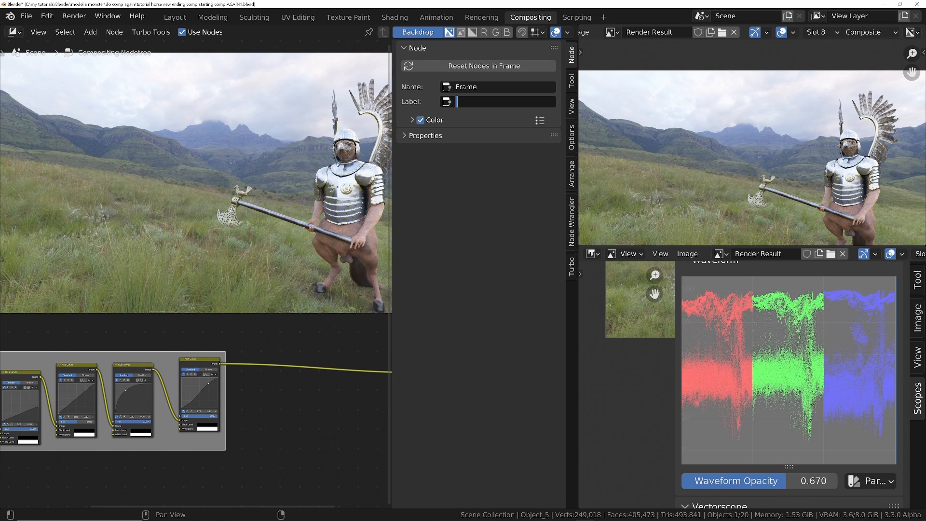
text(correction)
key(Return)
key(n)
scroll(447, 377, up, 2)
middle_drag(447, 377, 240, 395)
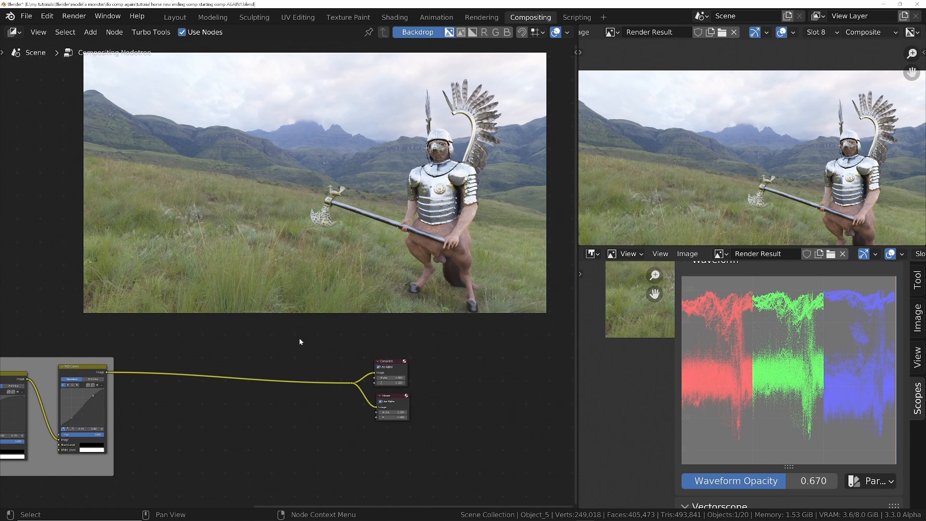
- Move the reroute, Composite and Viewer nodes further away from the correction frame
drag(320, 343, 470, 435)
key(g)
click(384, 395)
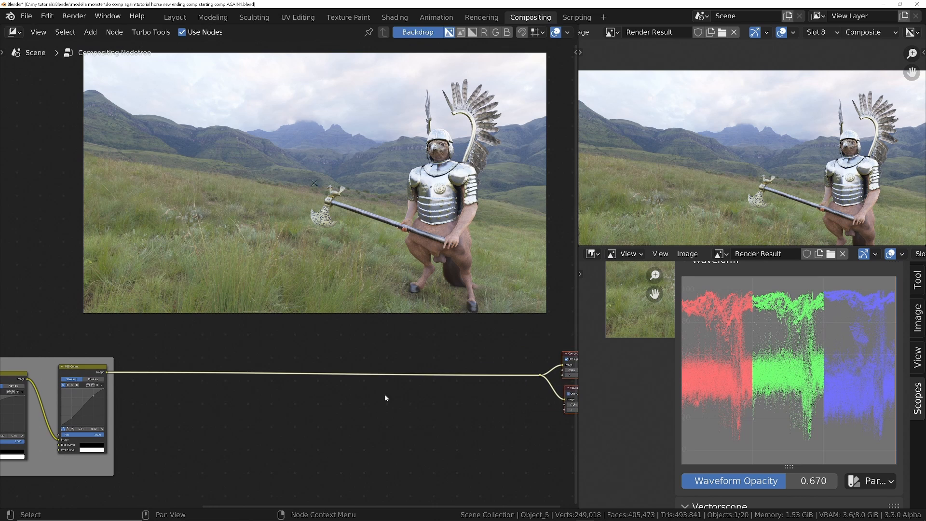
- Insert a Color Balance node into the link between the correction frame and the reroute
key(shift+a)
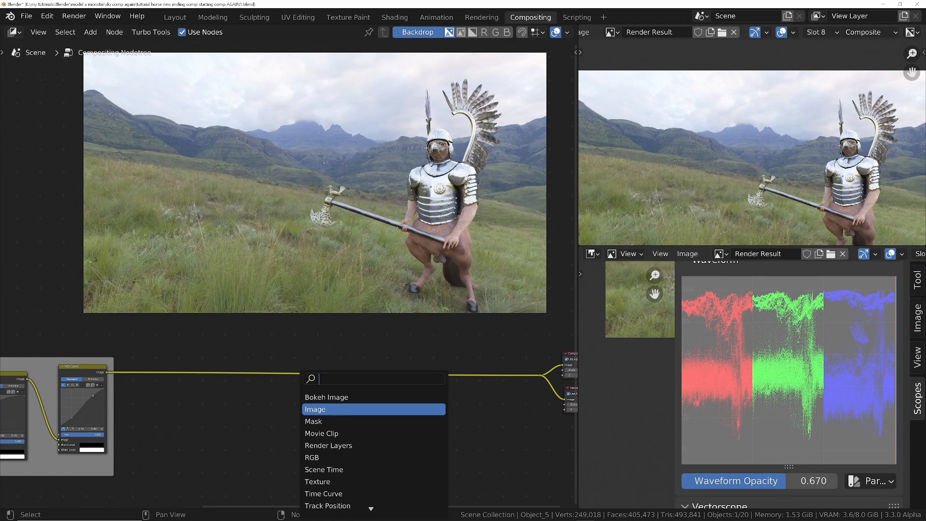
text(col)
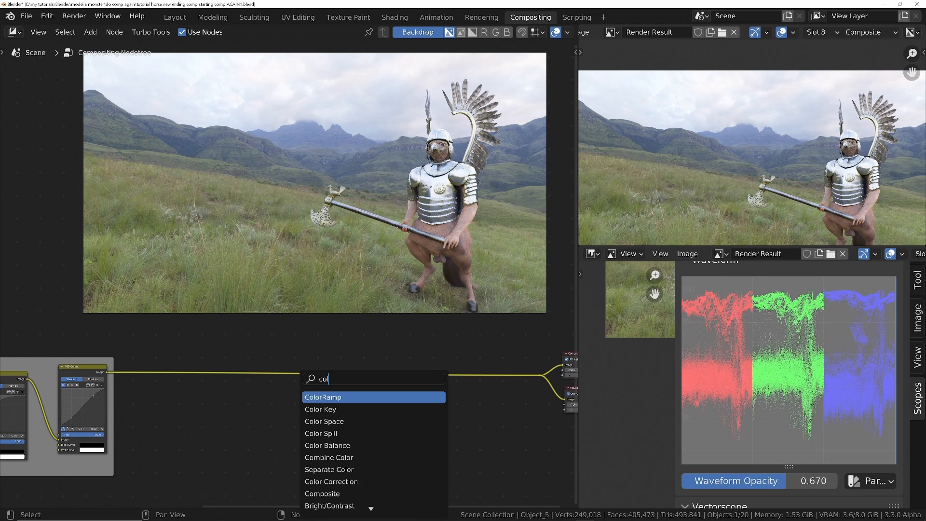
click(376, 445)
click(238, 343)
middle_drag(237, 344, 333, 263)
ctrl+middle_drag(333, 263, 293, 388)
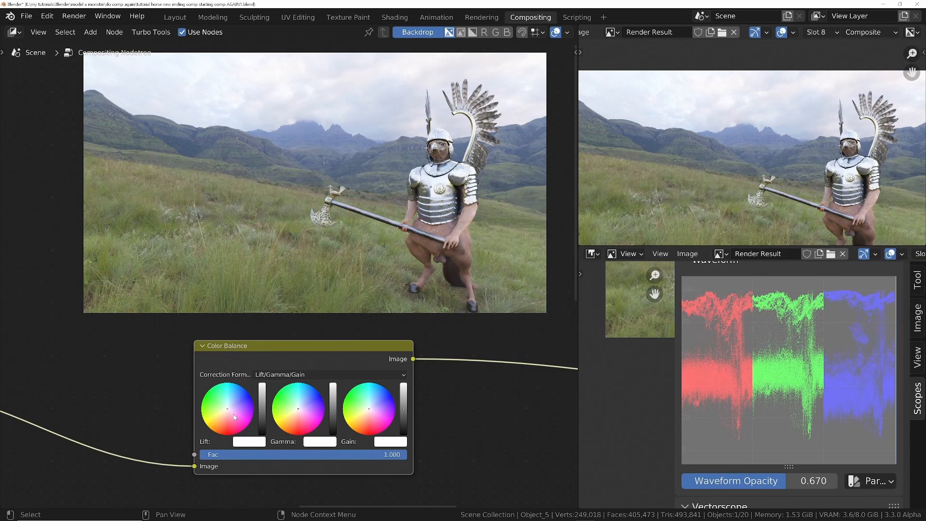
- Tint the Color Balance lift towards blue-violet and the gain towards pale warm yellow, and set its factor to 0.981
click(241, 407)
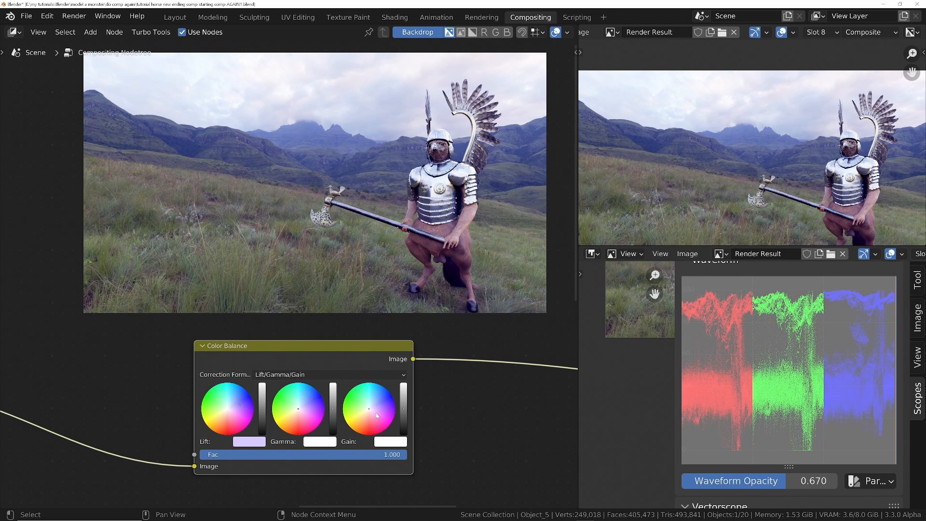
scroll(375, 423, up, 2)
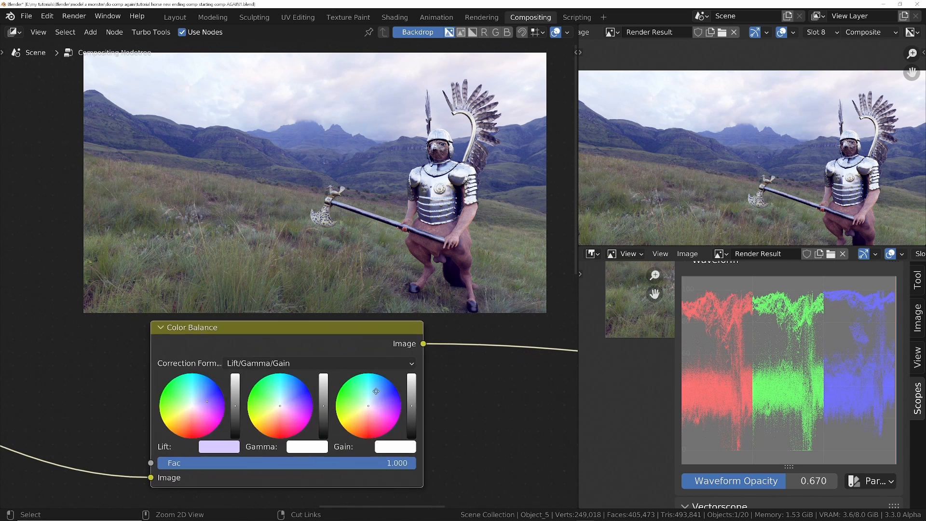
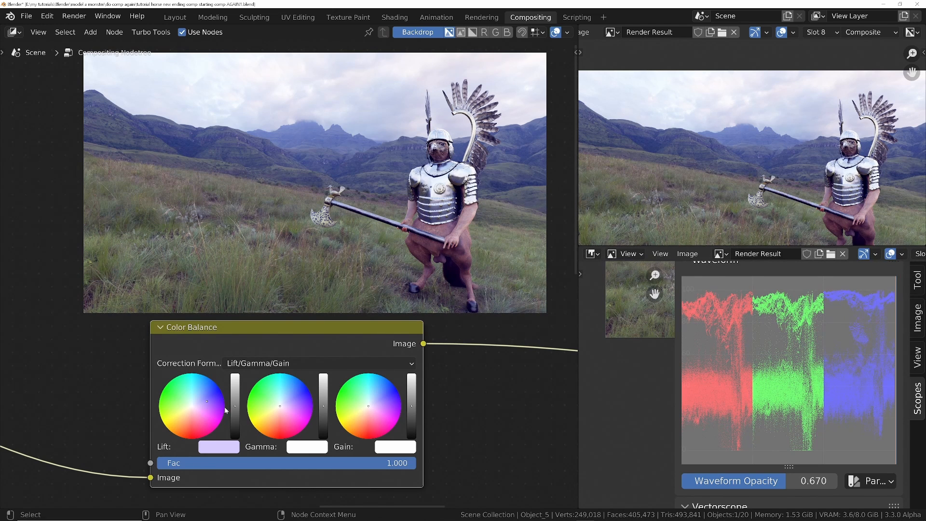
click(356, 410)
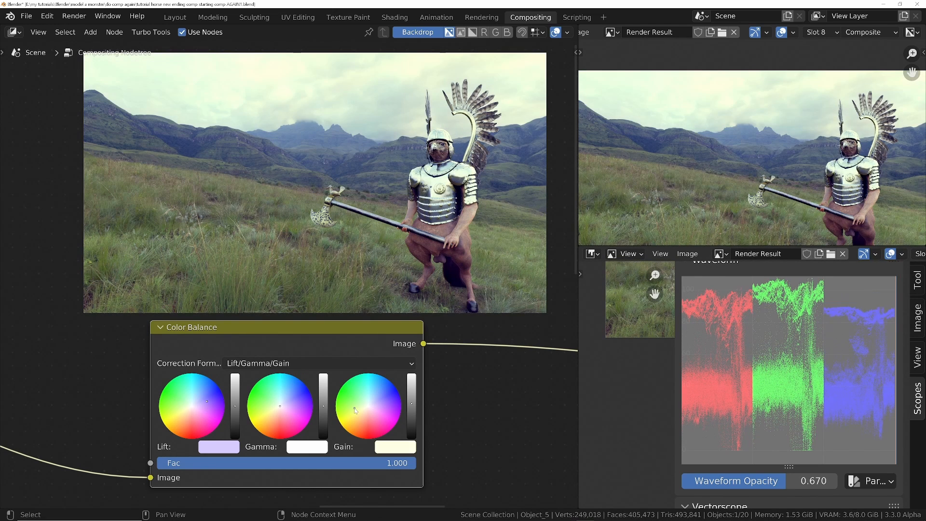
drag(358, 410, 361, 413)
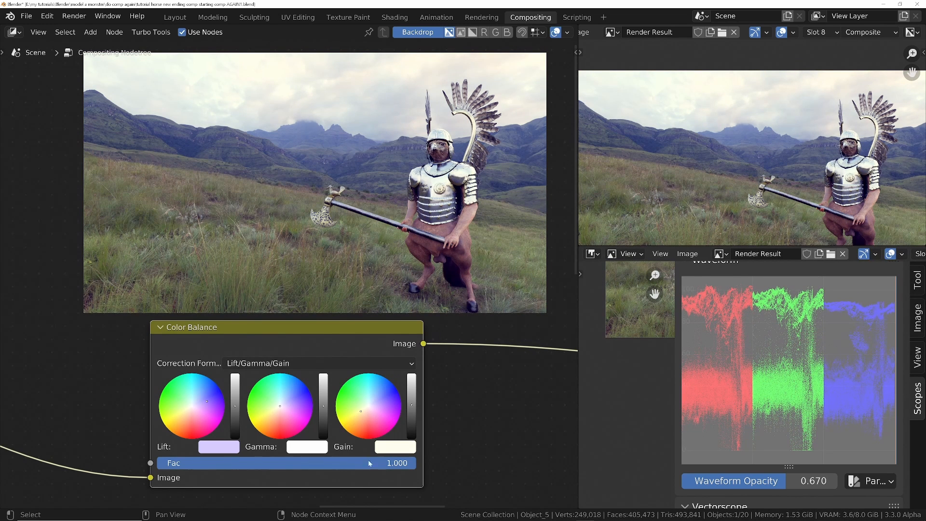
mouse_move(399, 463)
mouse_down()
mouse_move(171, 468)
mouse_move(408, 464)
mouse_up()
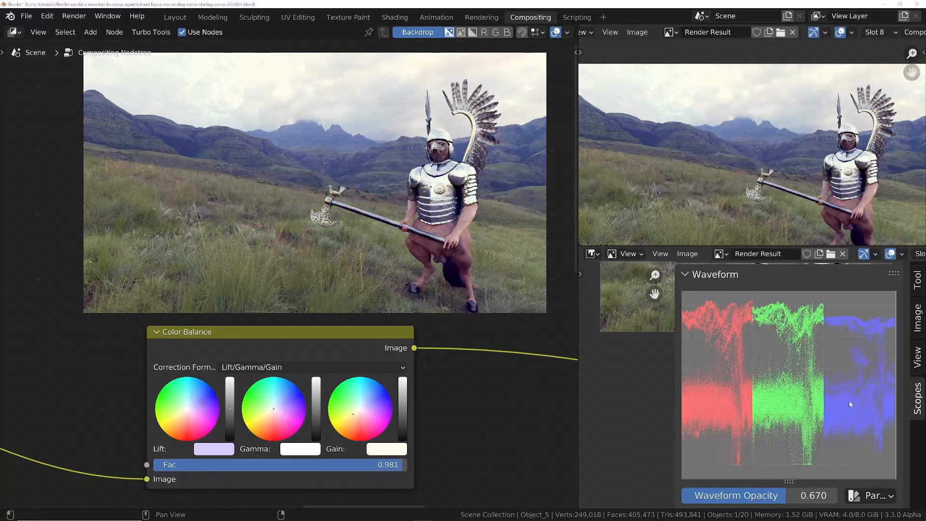
- Insert an RGB Curves node after the Color Balance node and subtly adjust its combined curve with shadow, midtone and highlight points
middle_drag(473, 395, 354, 391)
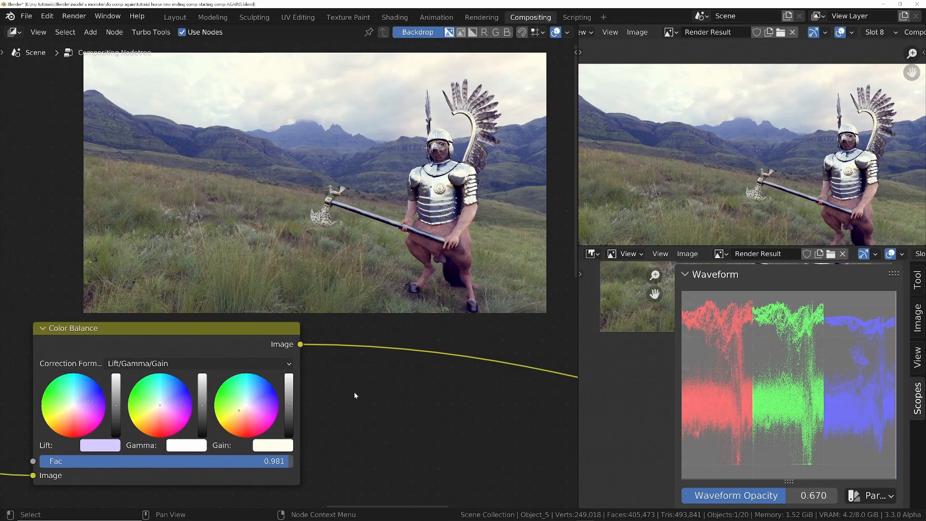
key(shift+a)
click(358, 395)
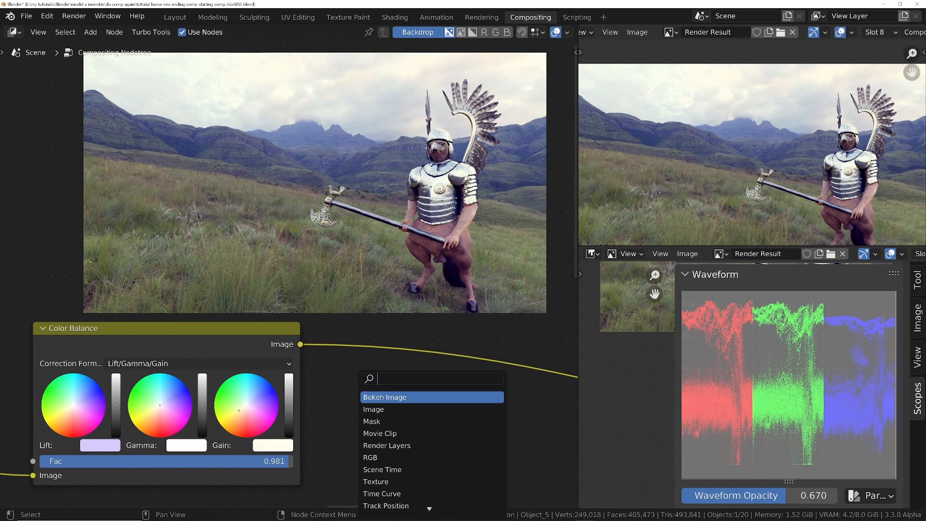
text(rgb)
key(Down)
key(Down)
key(Return)
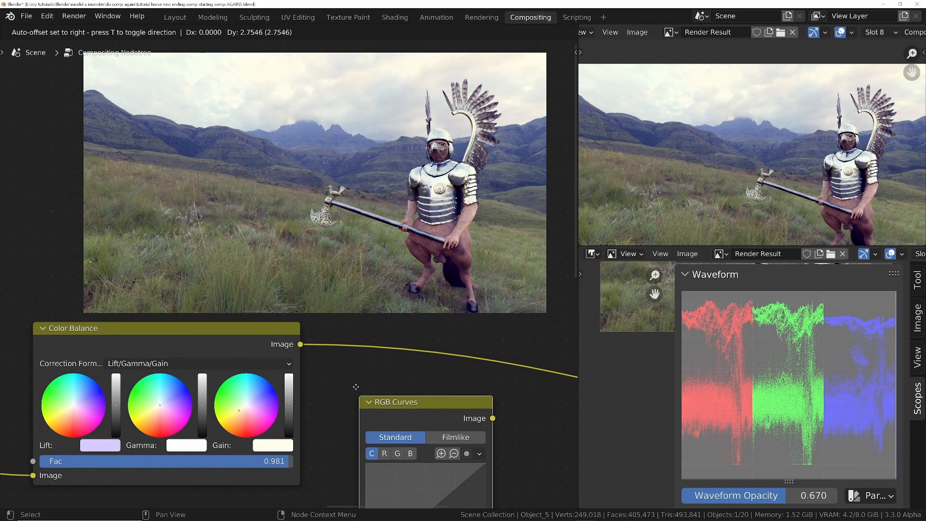
click(383, 384)
scroll(382, 384, down, 1)
middle_drag(382, 384, 354, 380)
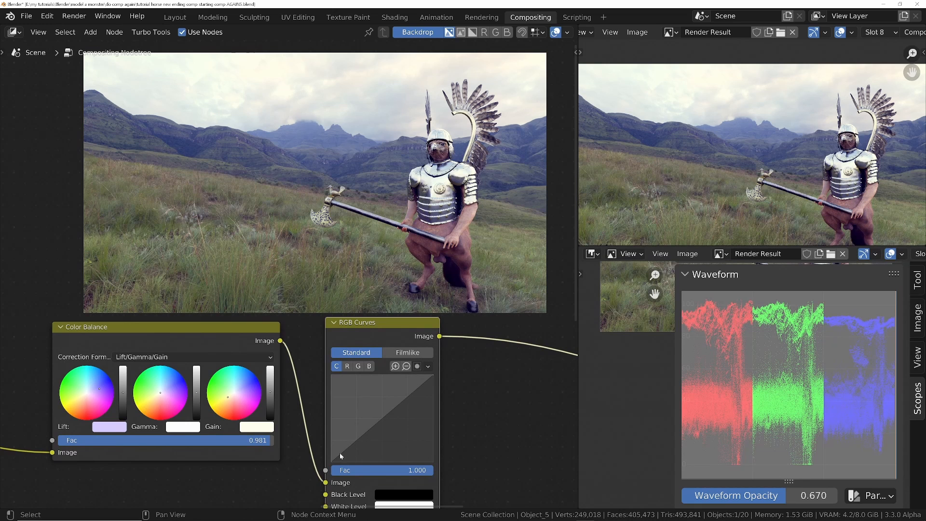
click(345, 451)
drag(348, 446, 424, 380)
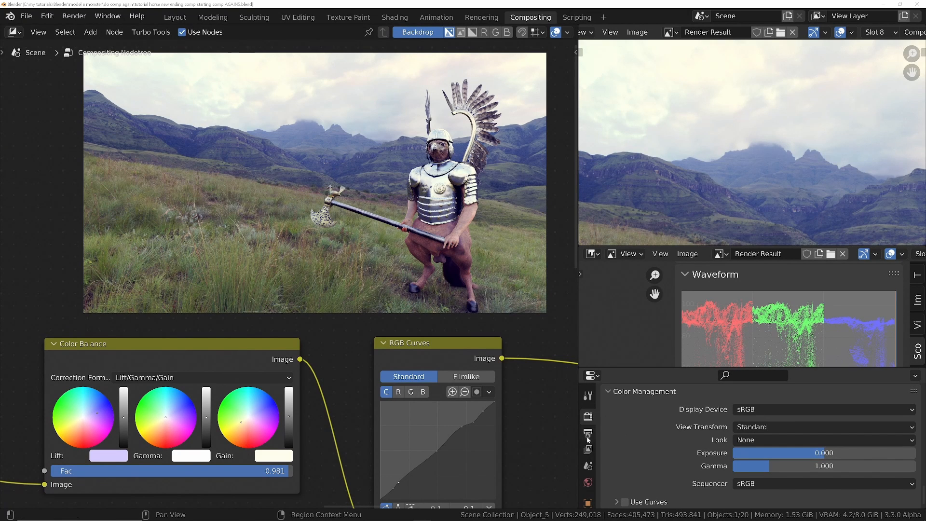
- Create a new brush texture named "mist" and set its type to Clouds
scroll(587, 434, down, 2)
scroll(588, 434, down, 5)
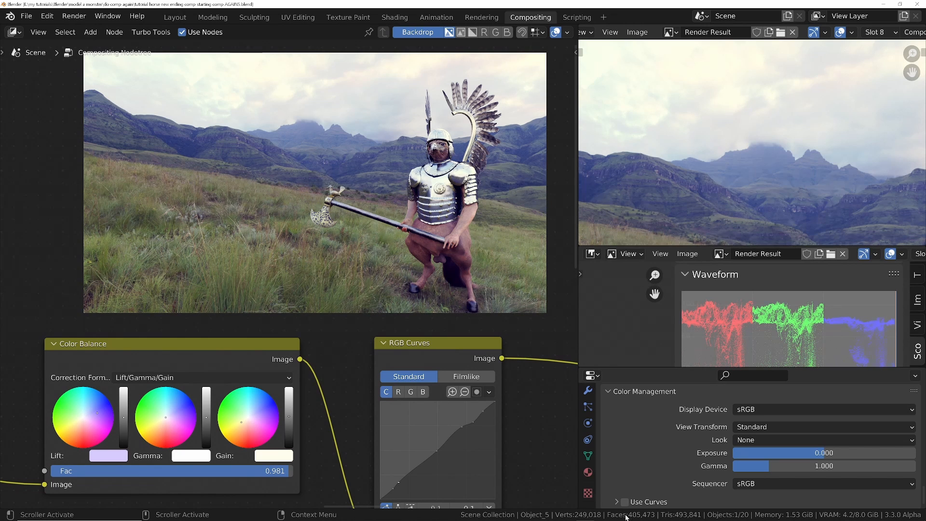
click(588, 493)
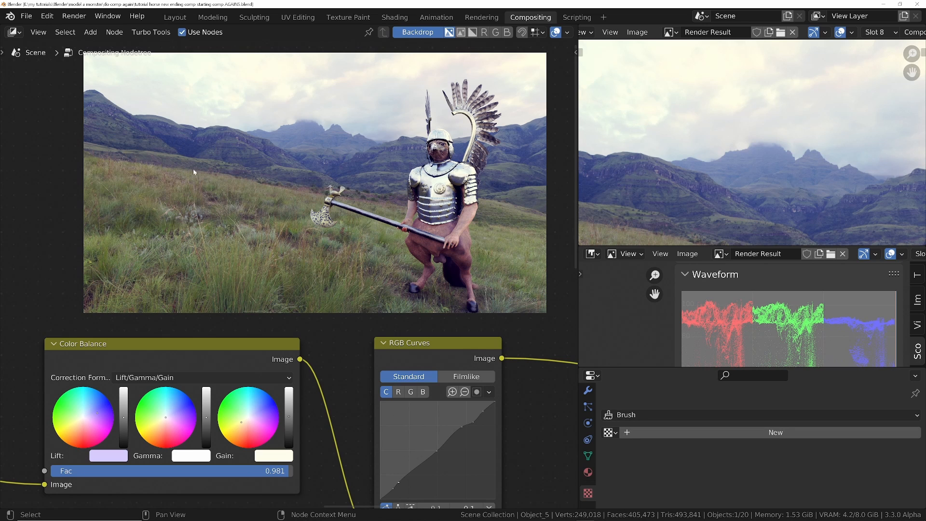
click(671, 432)
double_click(671, 432)
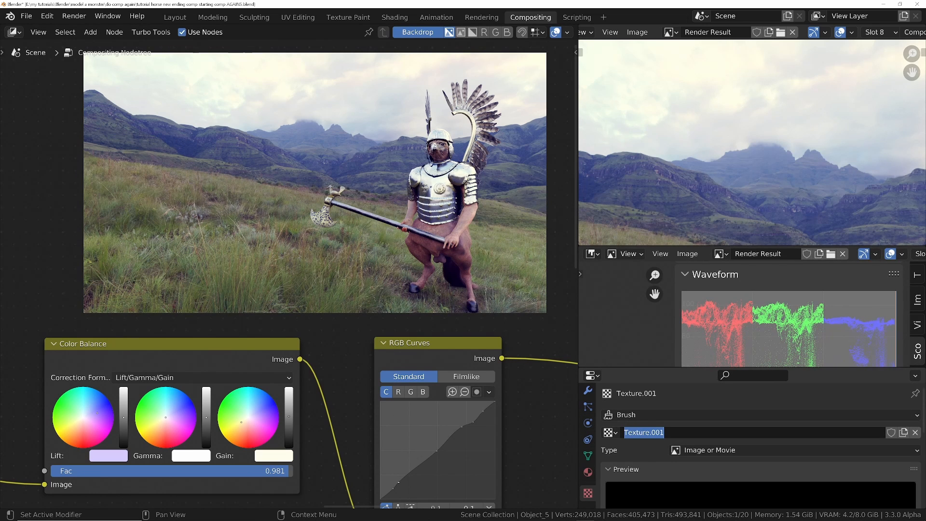
text(mist)
key(Return)
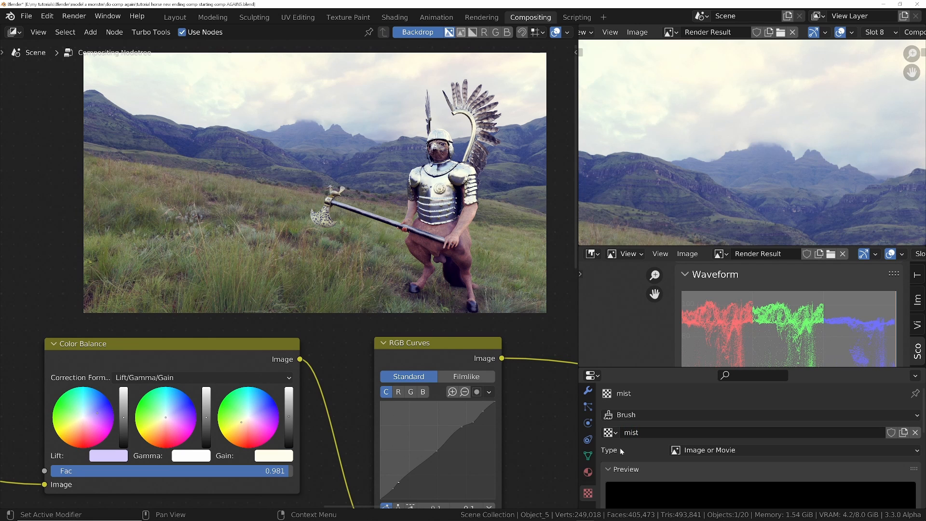
click(761, 451)
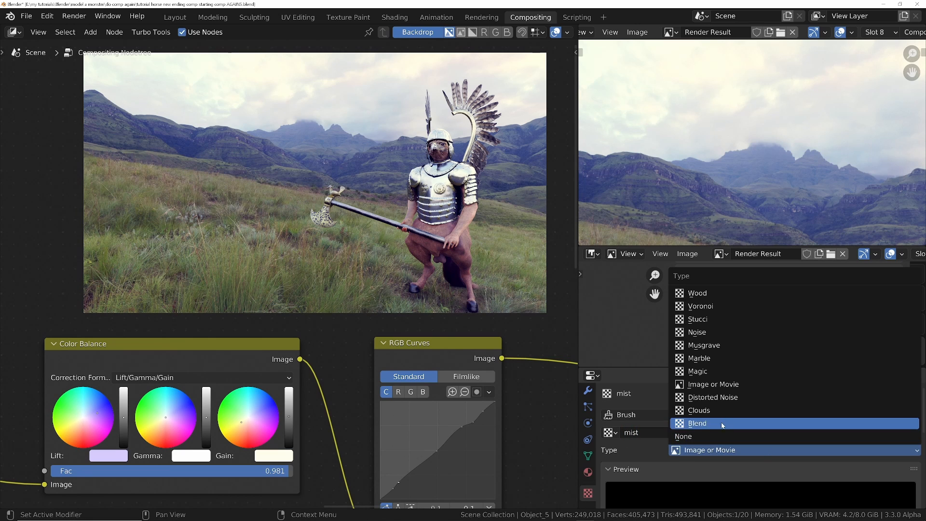
click(707, 411)
scroll(690, 444, down, 1)
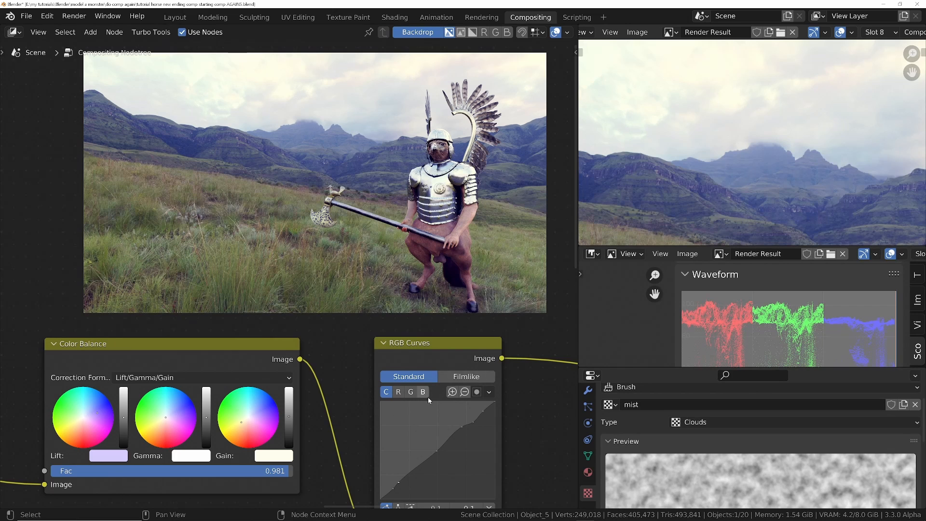
- Insert a Mix node between the last RGB Curves node and the reroute, with its blending mode set to Screen
middle_drag(428, 398, 294, 344)
scroll(357, 380, down, 4)
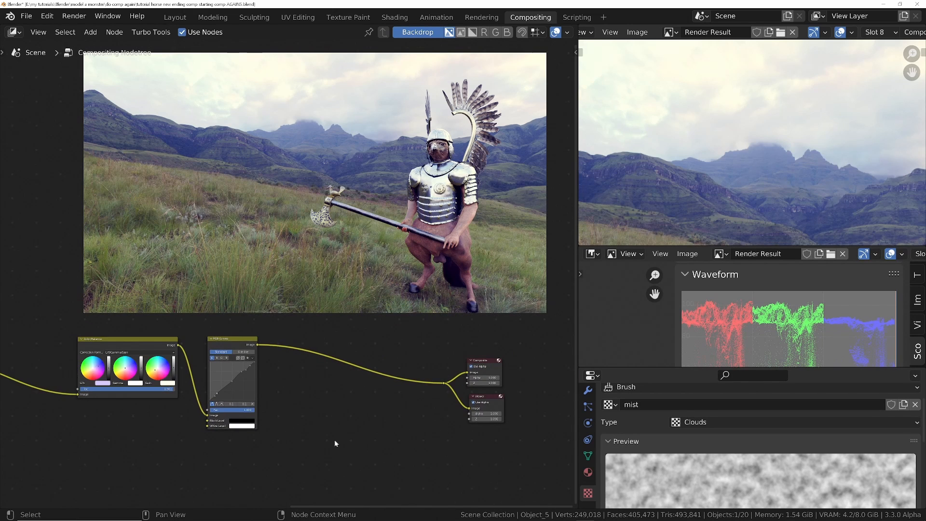
key(shift+a)
mouse_move(337, 440)
text(mix)
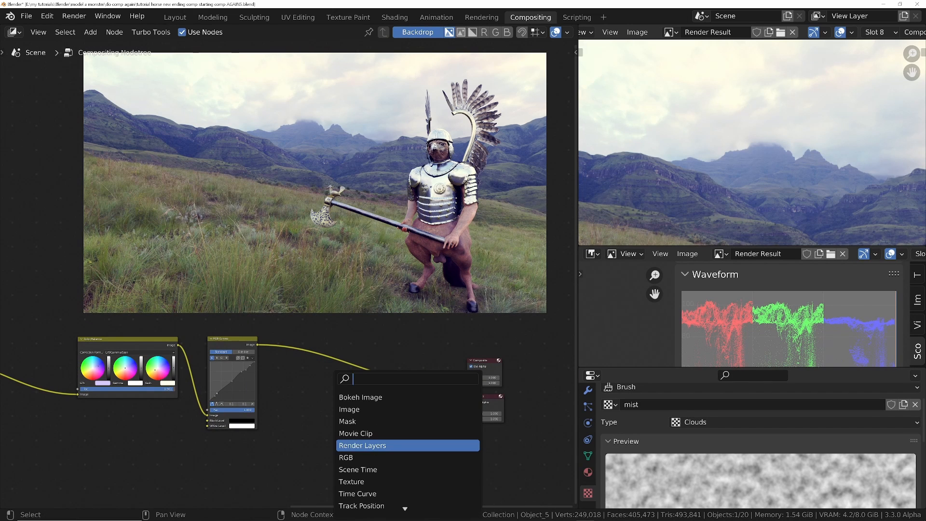
key(Return)
click(378, 357)
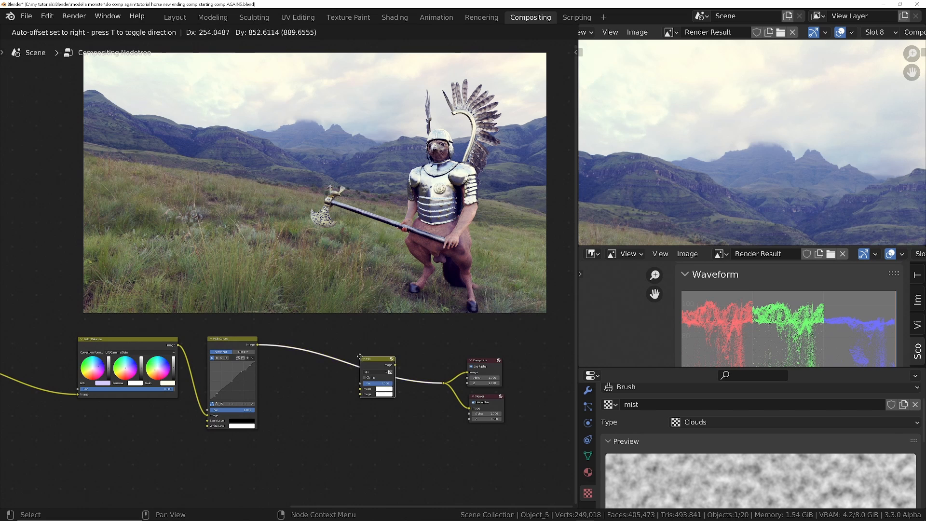
scroll(369, 326, up, 4)
click(398, 403)
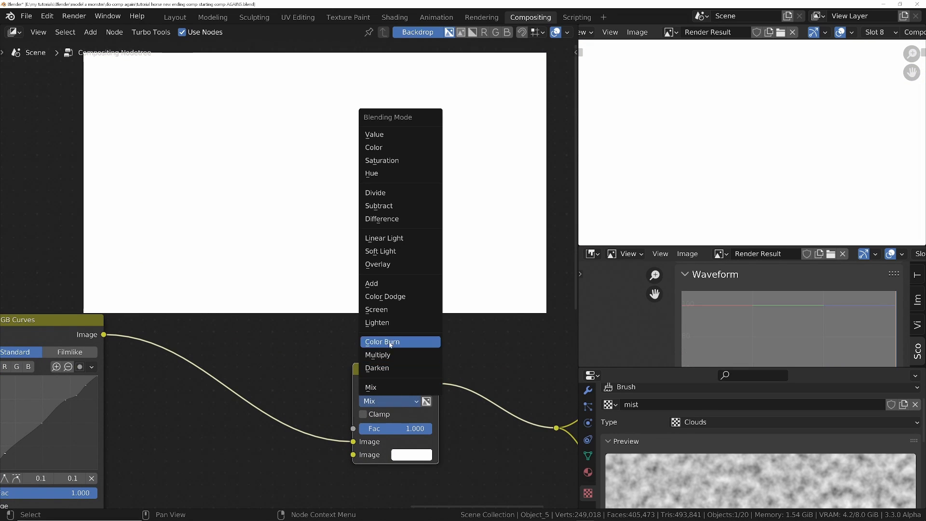
click(376, 310)
- Add a Texture node below the link between the RGB Curves and Screen nodes and assign the mist texture to it
scroll(269, 408, down, 2)
scroll(269, 407, down, 1)
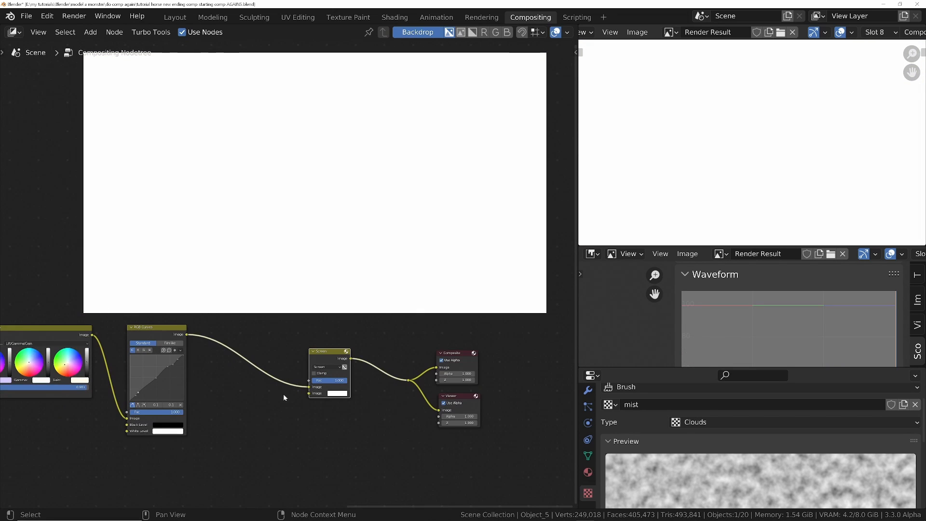
scroll(370, 352, up, 4)
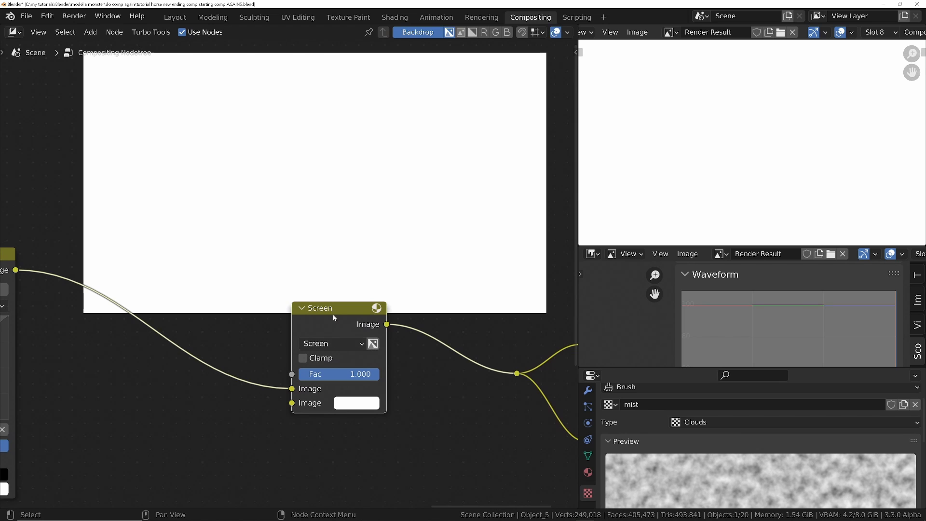
drag(314, 324, 331, 344)
ctrl+middle_drag(330, 344, 320, 401)
middle_drag(231, 458, 249, 443)
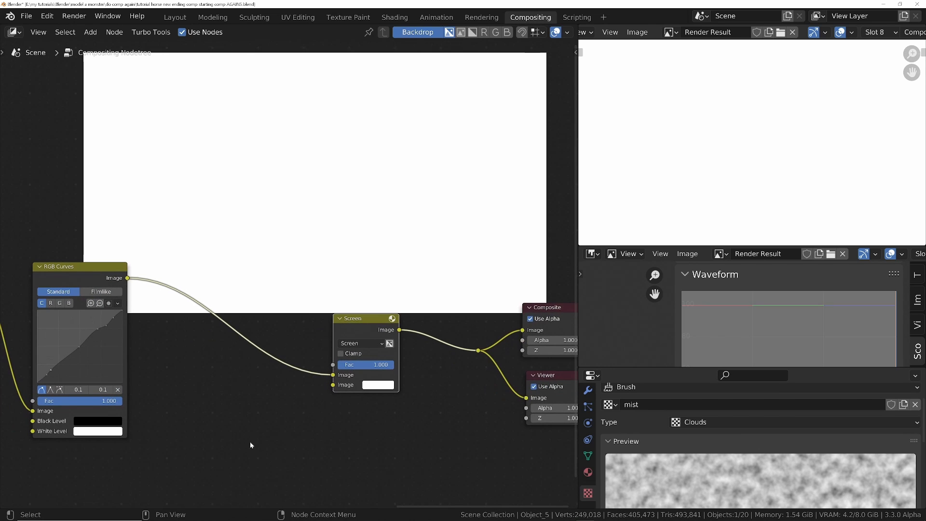
key(shift+a)
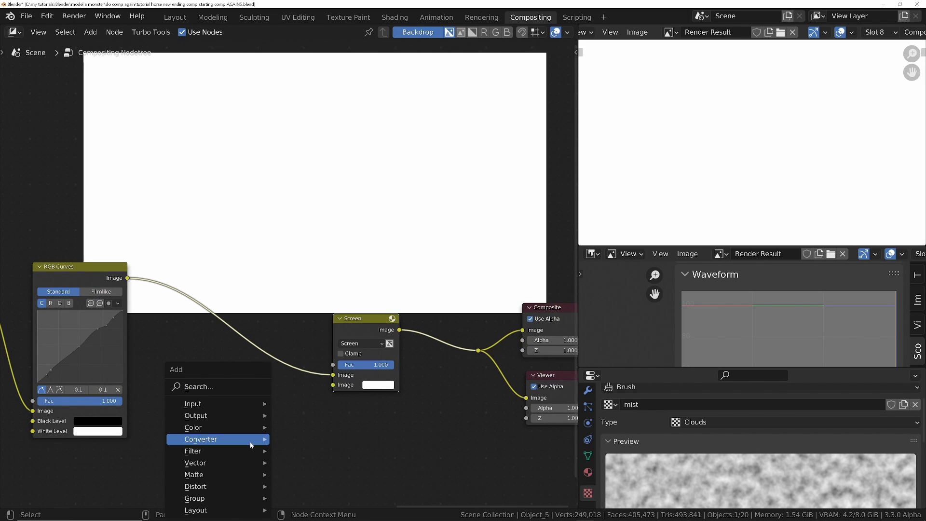
text(tex)
key(Return)
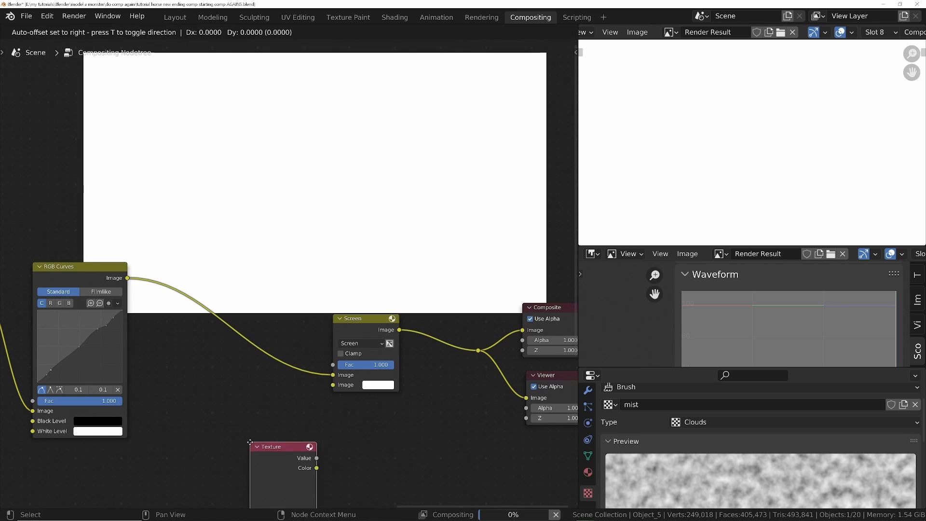
click(199, 376)
scroll(214, 450, up, 1)
click(207, 480)
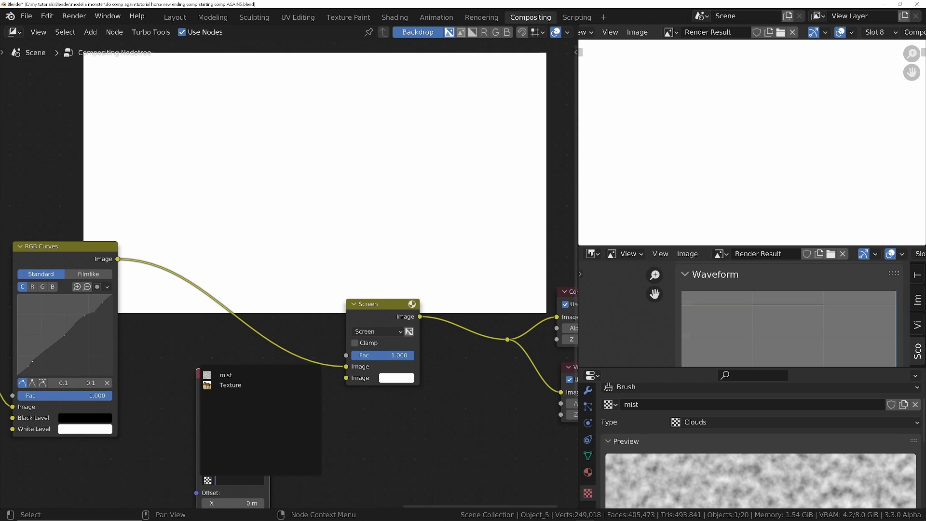
click(227, 376)
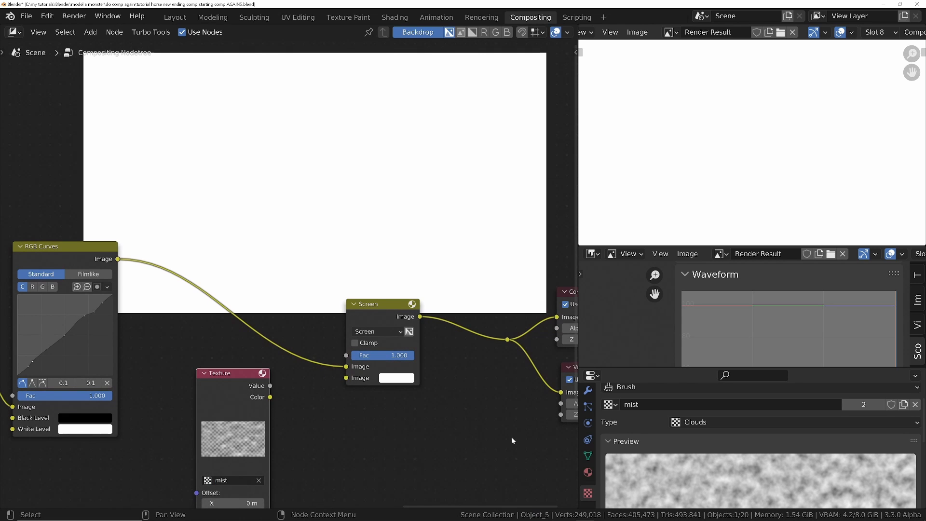
- Connect the Texture node's Color output to the Screen node's second Image input and set the Screen factor to 0.124
key(g)
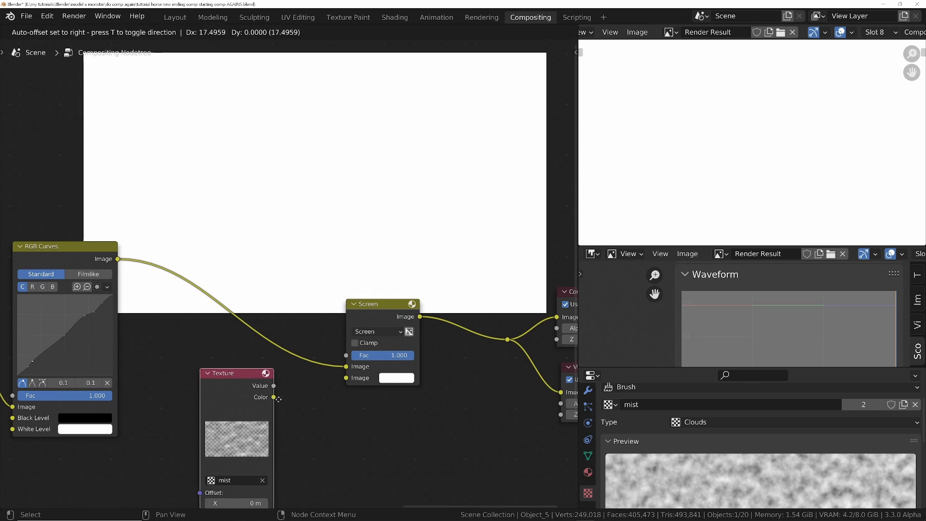
click(294, 399)
drag(289, 398, 346, 378)
scroll(320, 346, up, 3)
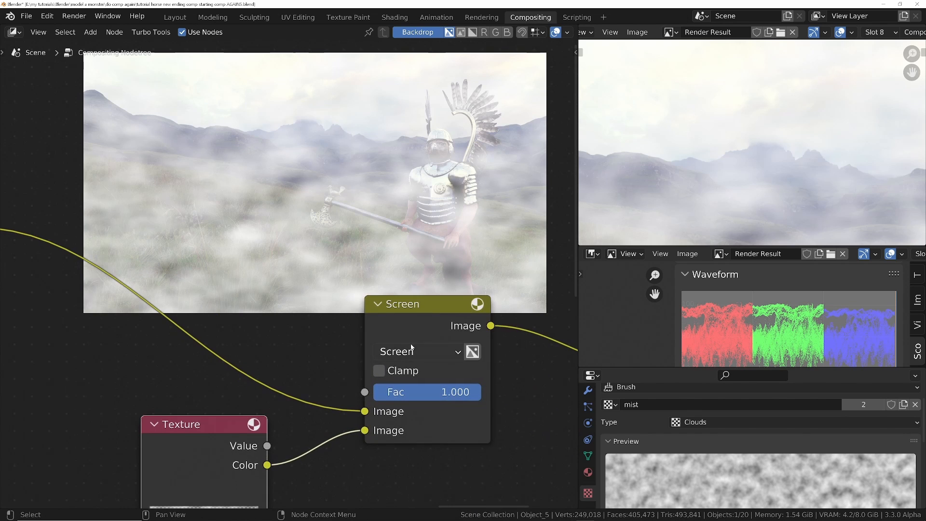
drag(423, 393, 386, 393)
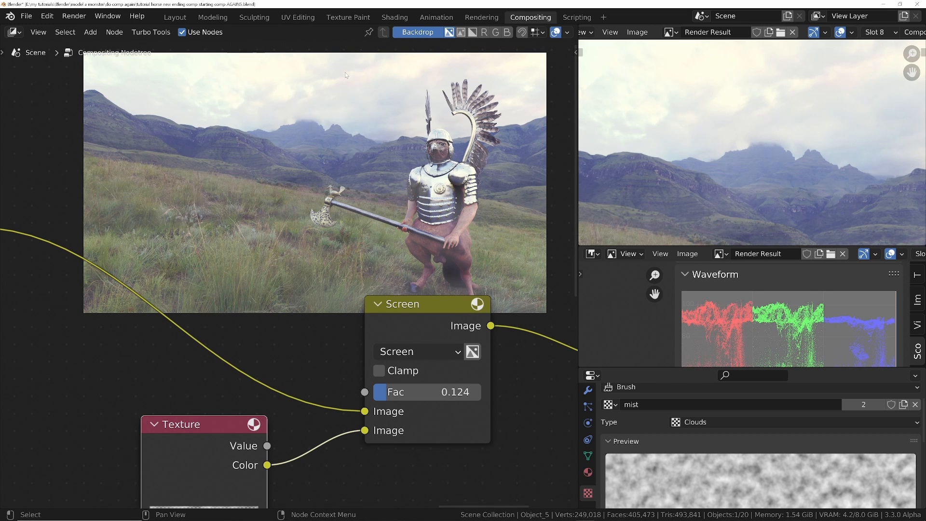
- Raise the Screen node's factor to 1.000, and duplicate the mist texture under the name "gradient"
drag(412, 394, 511, 392)
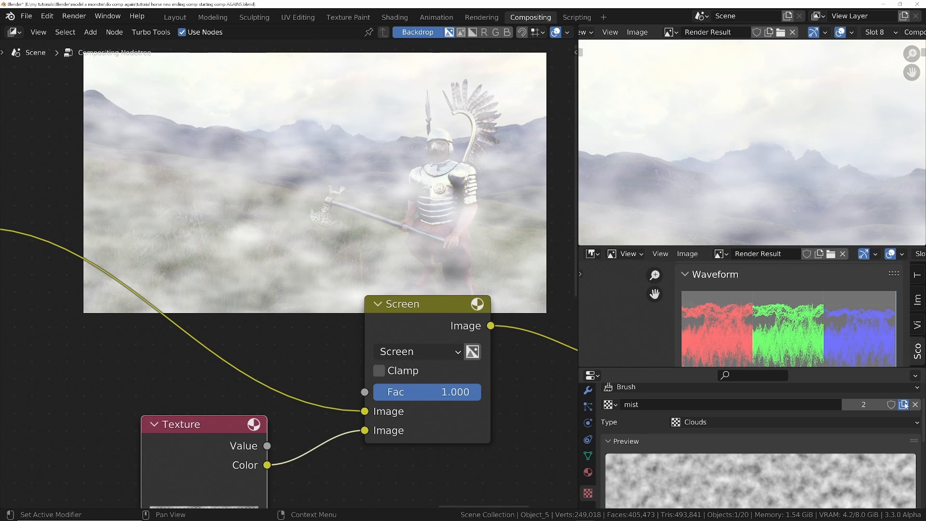
click(903, 404)
click(632, 404)
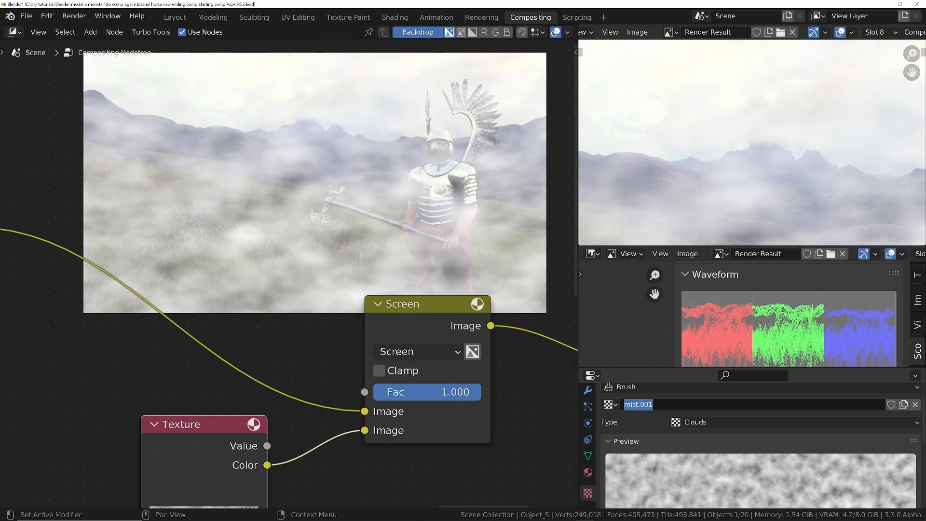
text(gradient)
key(Return)
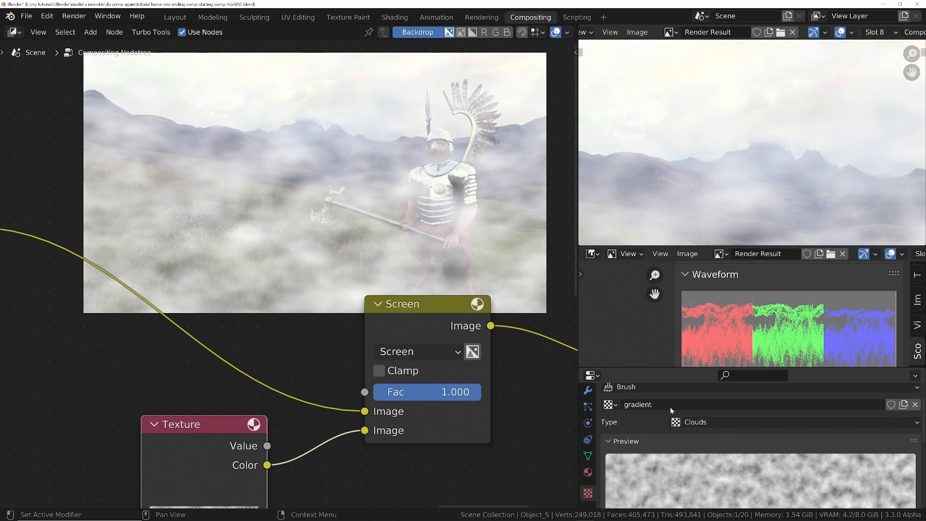
- Change the gradient texture's type to Blend and set its orientation to Vertical
click(688, 421)
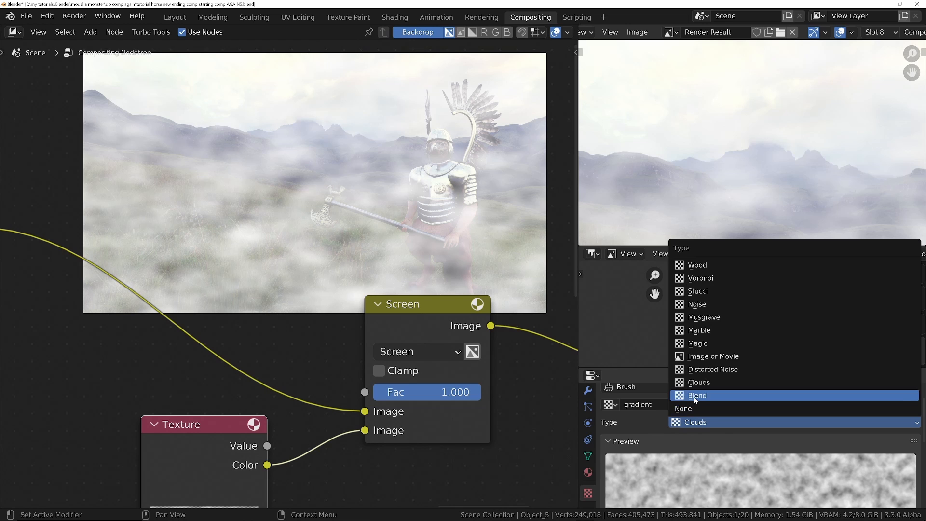
click(780, 396)
scroll(781, 425, down, 5)
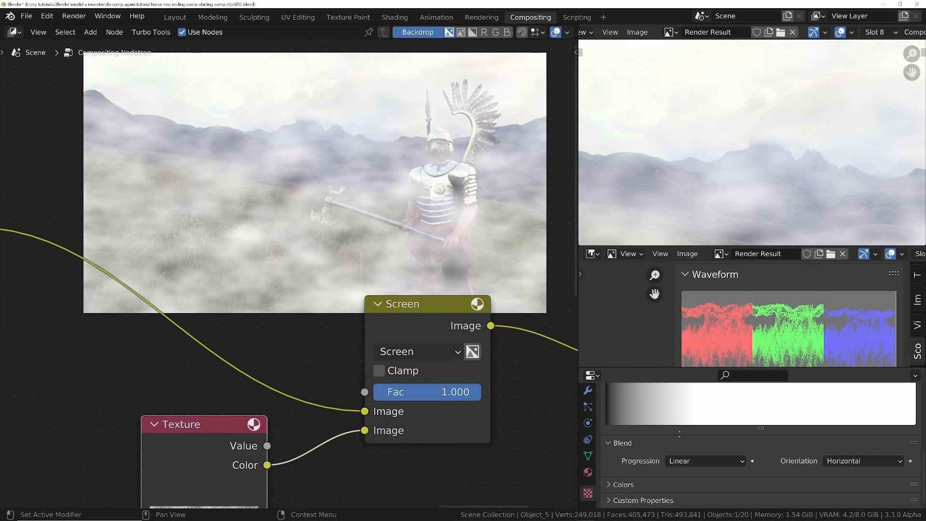
click(862, 460)
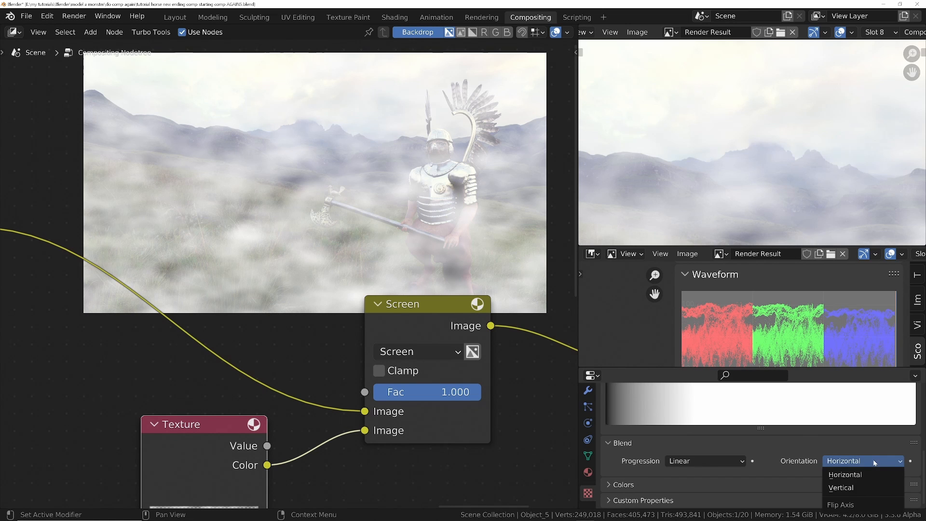
click(847, 487)
- Add a second Texture node above the Screen node and assign the gradient texture to it
ctrl+middle_drag(295, 353, 297, 367)
middle_drag(297, 252, 304, 359)
middle_drag(301, 363, 280, 427)
key(shift+a)
text(tgextur)
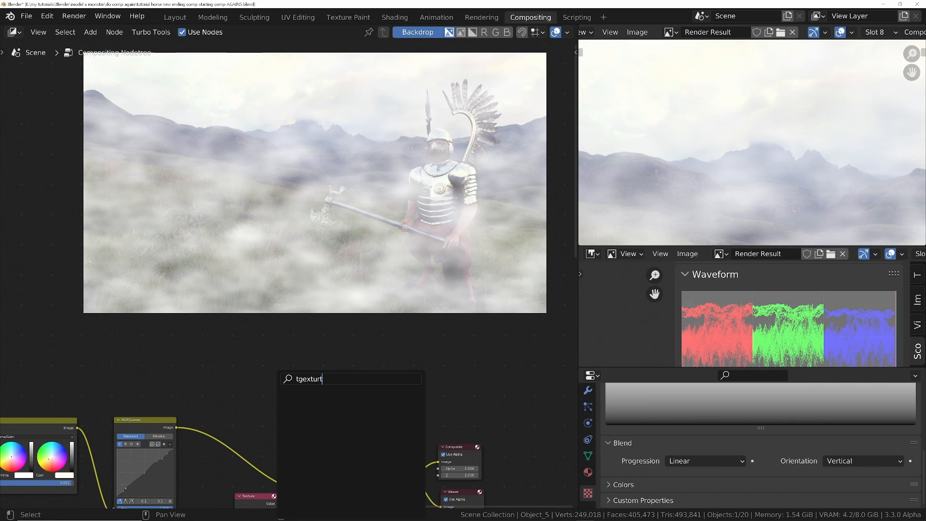
text(e)
key(Return)
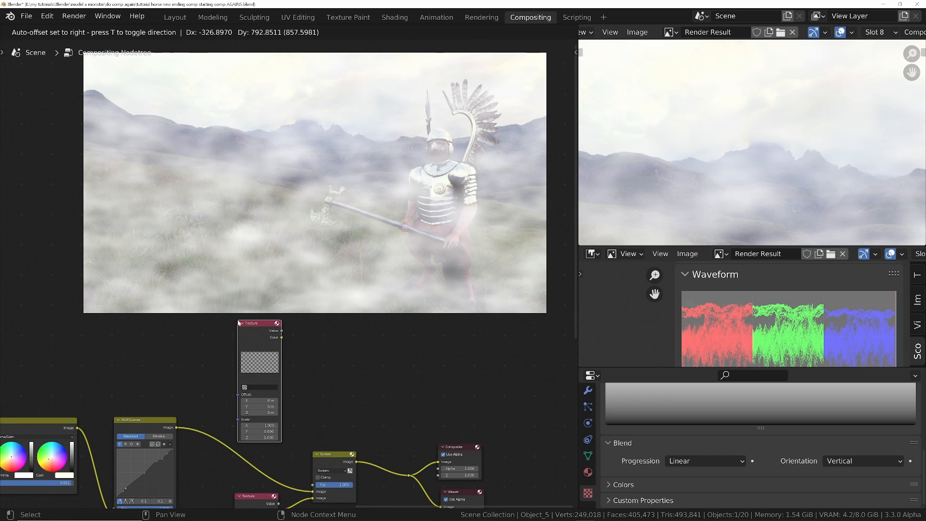
click(234, 314)
click(244, 388)
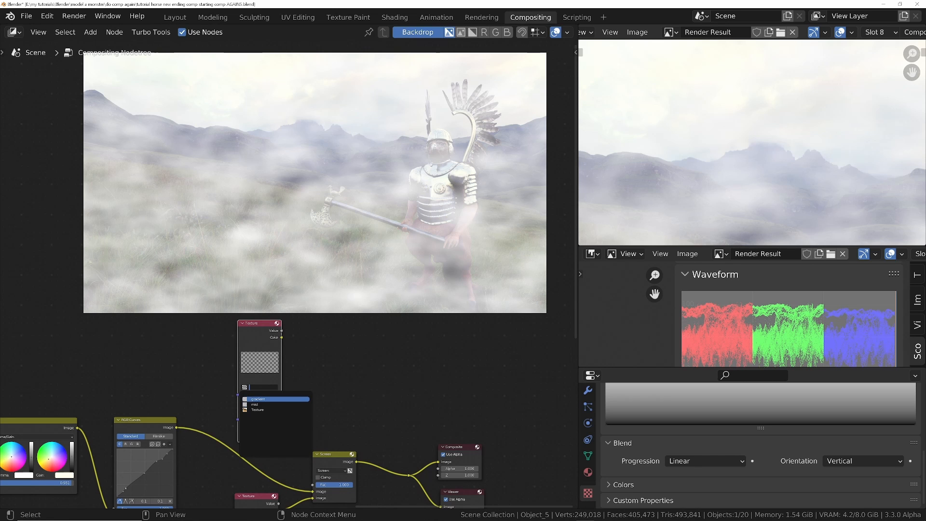
click(258, 399)
- Connect the gradient Texture node's Value output to the Screen node's Fac input
middle_drag(282, 405, 295, 320)
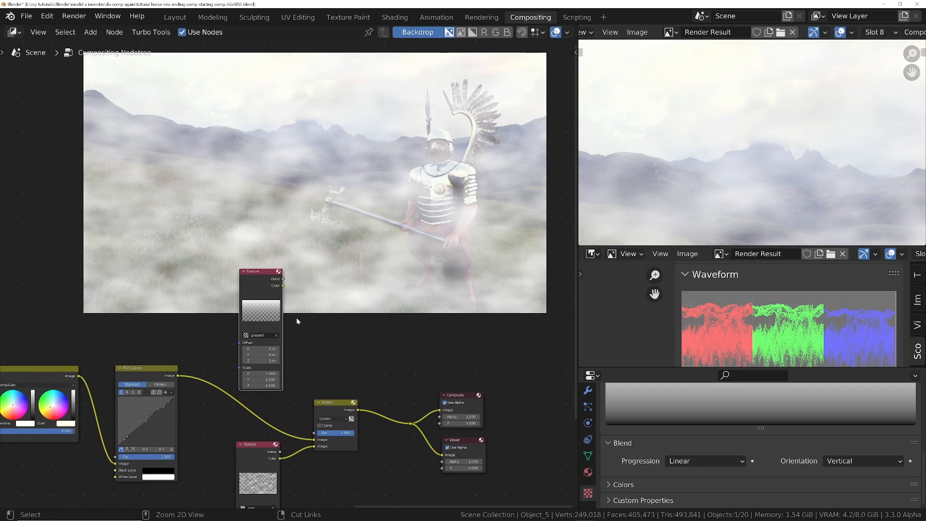
scroll(296, 320, up, 1)
drag(280, 281, 320, 464)
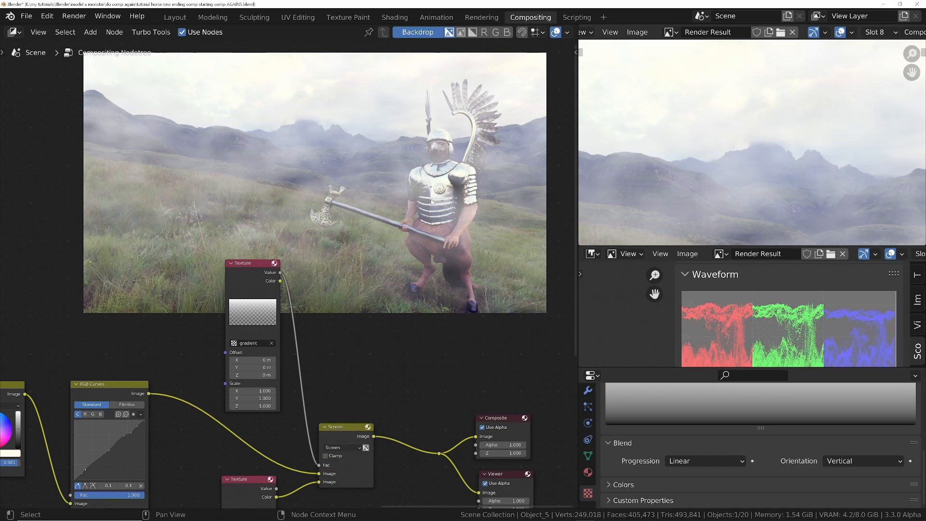
- Insert a ColorRamp node on the link between the gradient Texture node and the Screen node's Fac input
ctrl+middle_drag(245, 324, 213, 377)
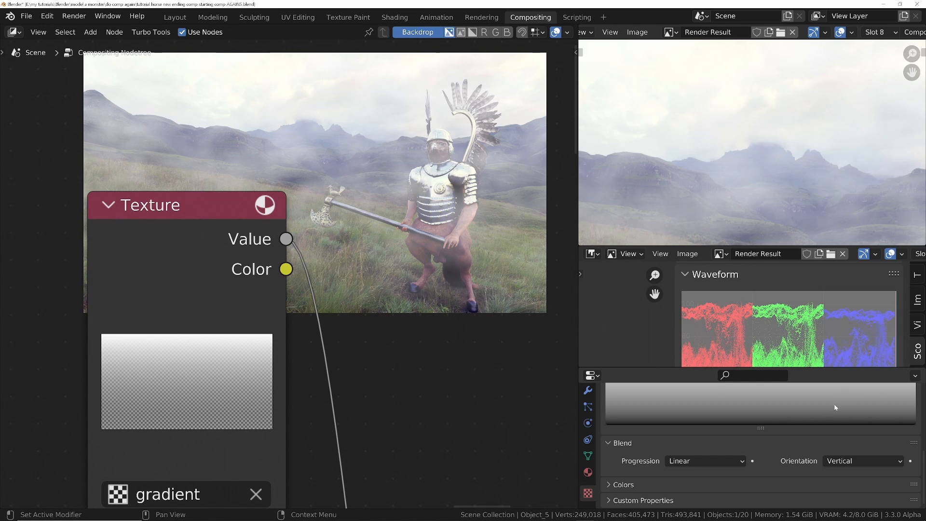
middle_drag(830, 391, 822, 430)
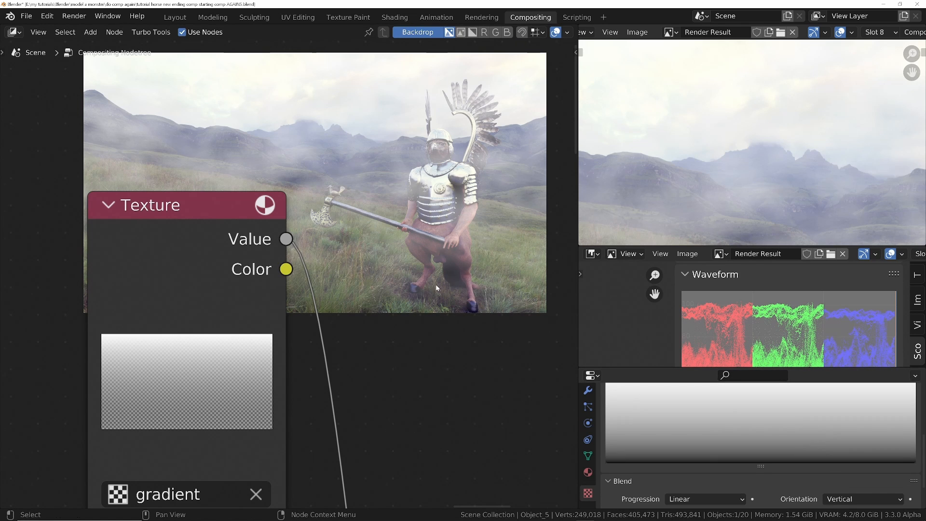
middle_drag(382, 254, 317, 260)
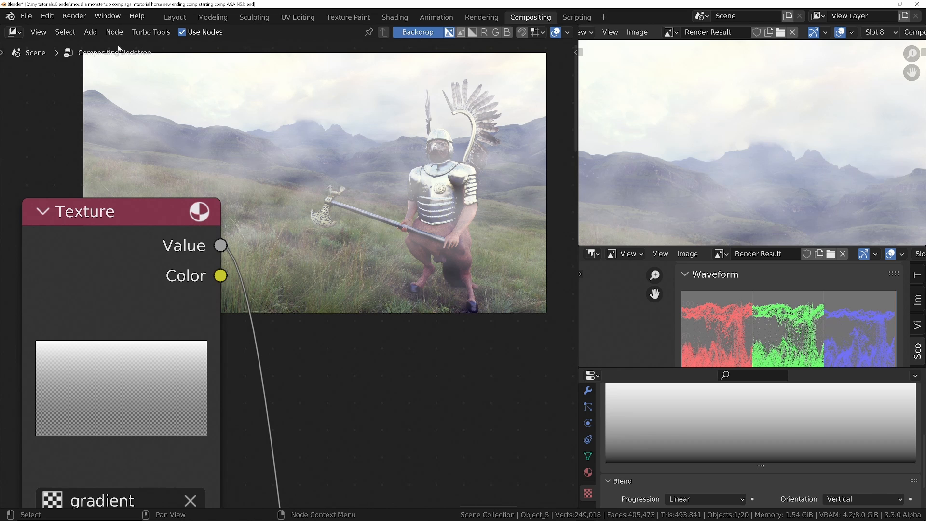
middle_drag(333, 337, 340, 278)
ctrl+middle_drag(366, 352, 285, 331)
key(shift+a)
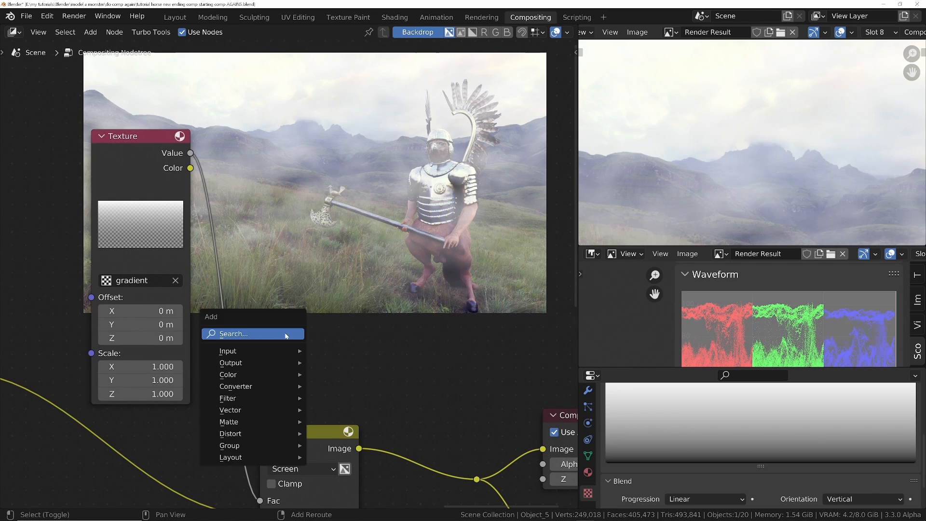
text(ramp)
key(Return)
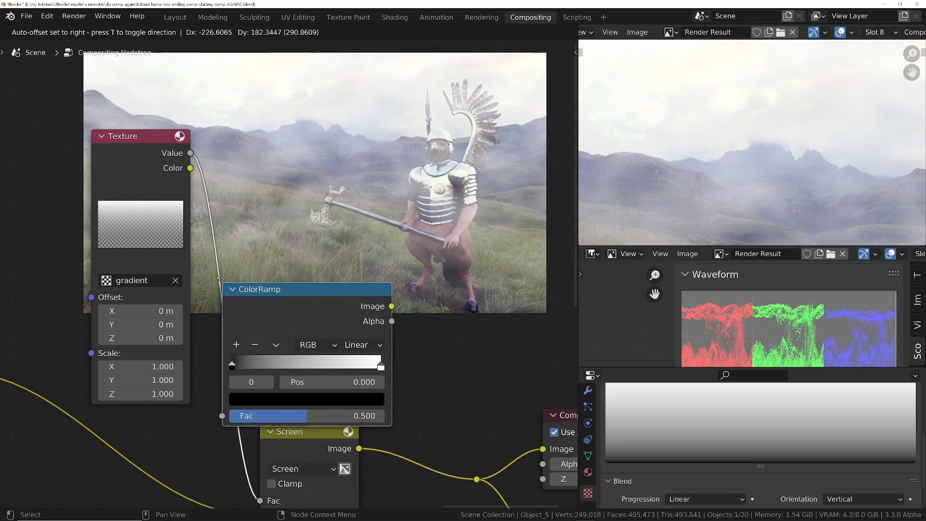
click(213, 261)
- Reverse the ColorRamp to run from white to black, with the black stop at 0.542 and the white stop at 0.421
middle_drag(249, 339, 191, 397)
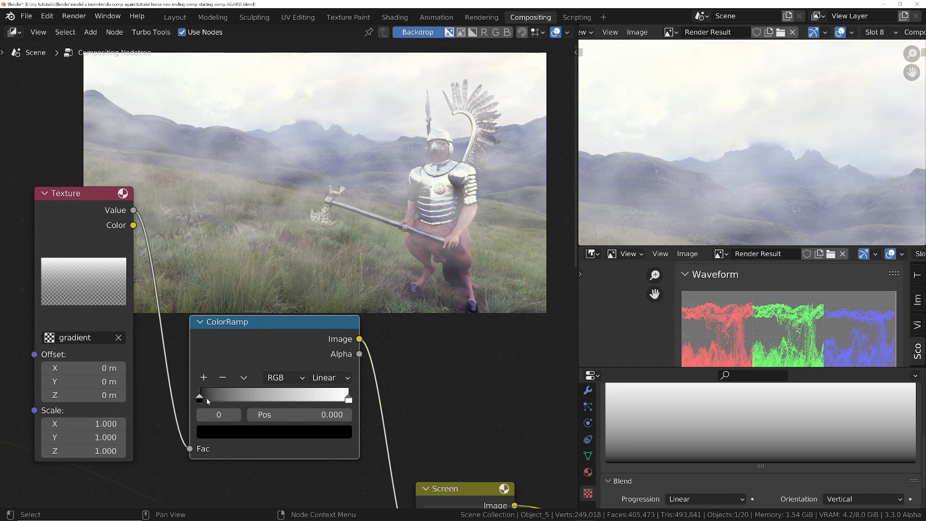
drag(207, 399, 152, 391)
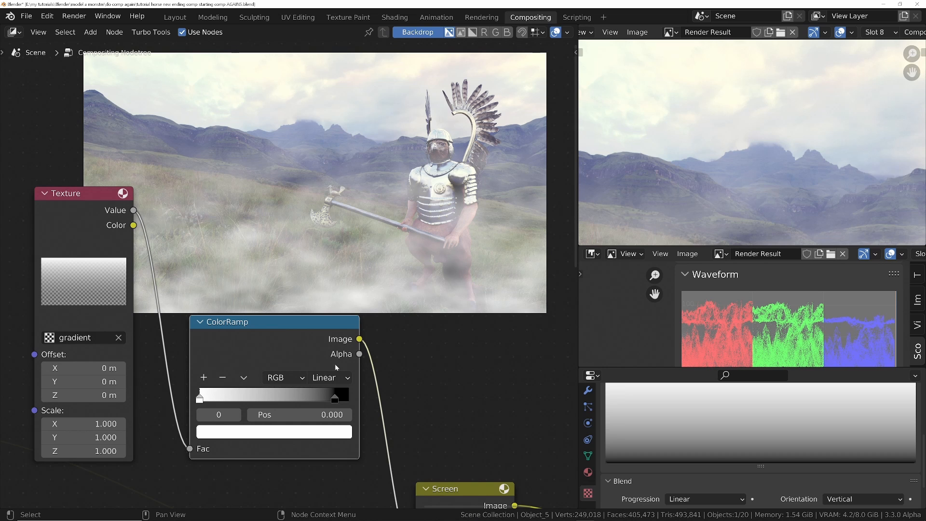
drag(334, 399, 281, 400)
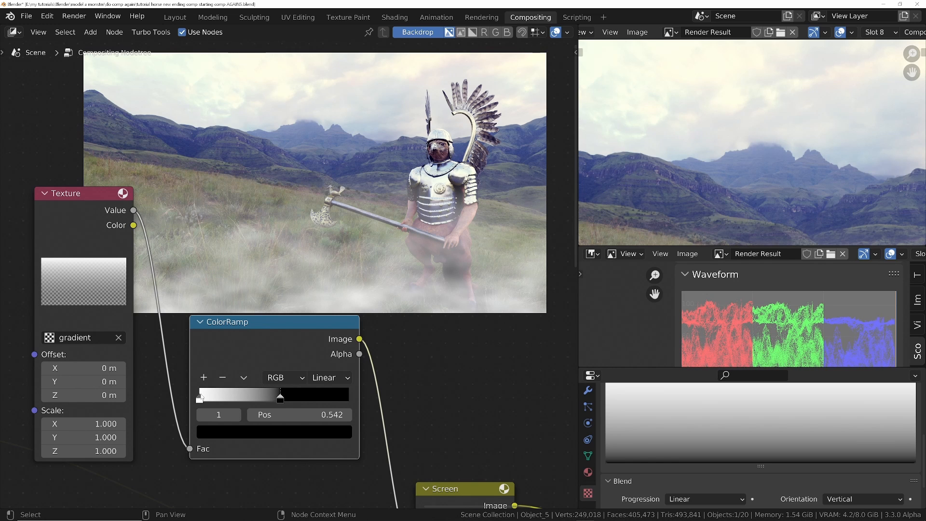
drag(199, 398, 269, 398)
- Move the gradient Texture node aside and insert a Transform node between it and the ColorRamp
middle_drag(389, 303, 353, 365)
scroll(340, 321, down, 2)
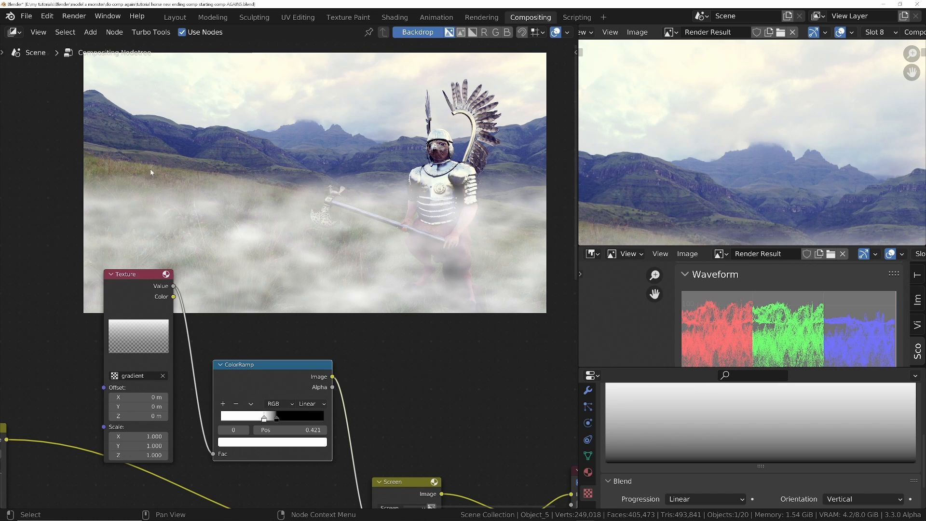
middle_drag(282, 341, 346, 311)
drag(194, 245, 95, 194)
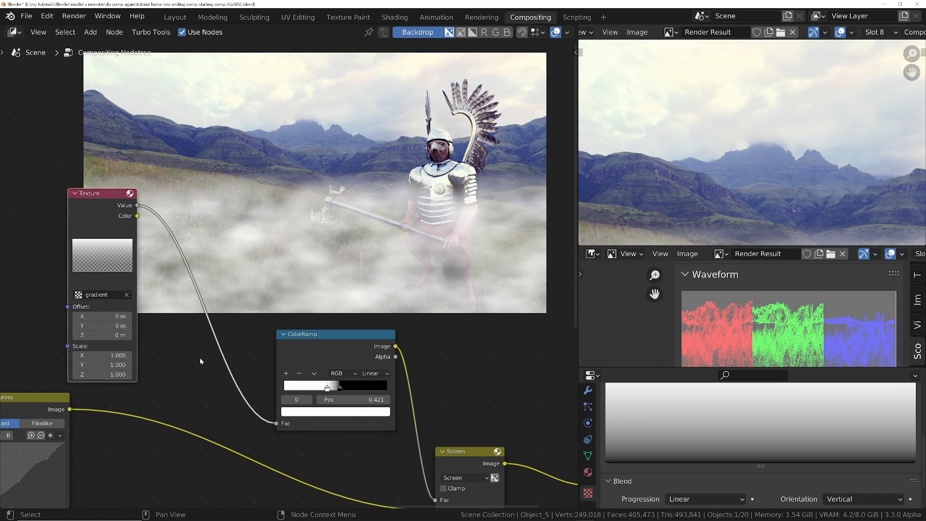
key(shift+a)
text(tran)
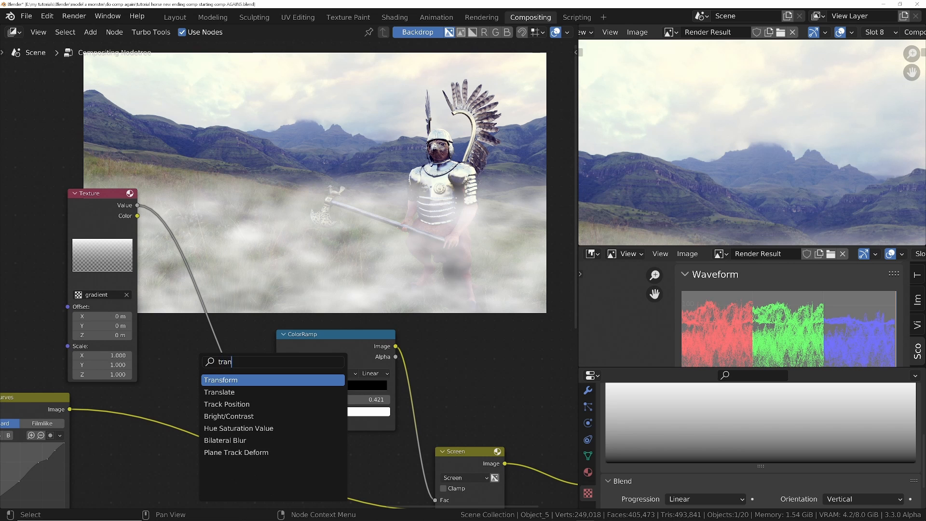
key(Return)
click(213, 382)
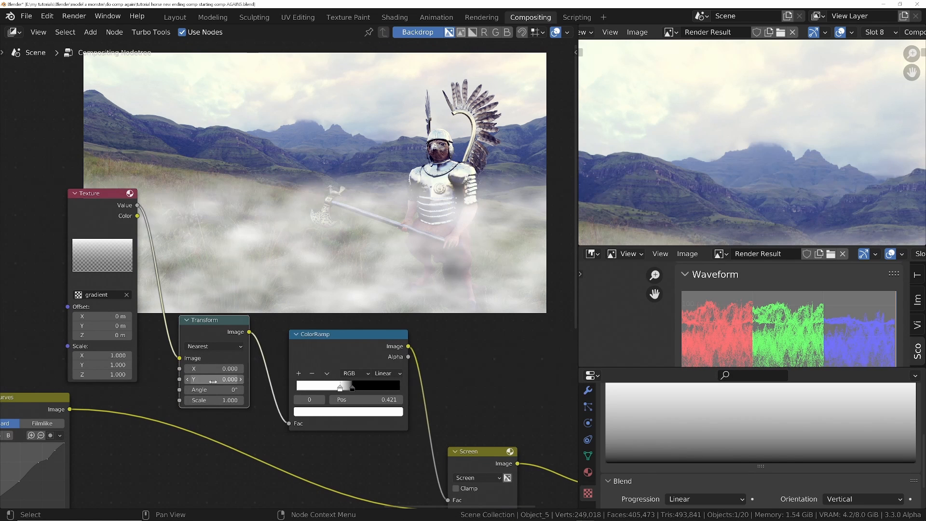
- Set the Transform node's angle to -3.9° to tilt the mist gradient
middle_drag(212, 381, 195, 439)
scroll(209, 446, up, 1)
shift+drag(208, 447, 154, 447)
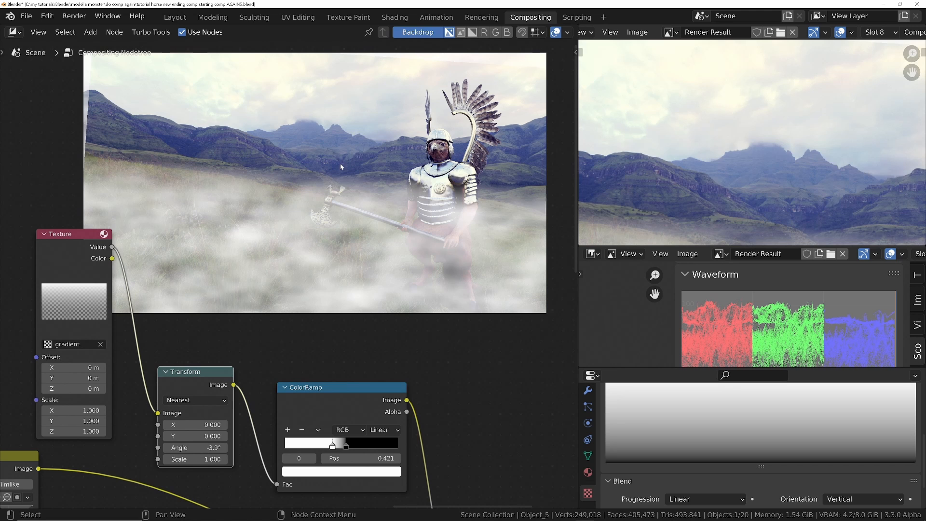
- Darken the ColorRamp's white stop to a light grey with an HSV value of 0.596
ctrl+middle_drag(345, 260, 345, 343)
middle_drag(345, 343, 273, 368)
ctrl+middle_drag(339, 427, 338, 392)
ctrl+middle_drag(267, 428, 214, 410)
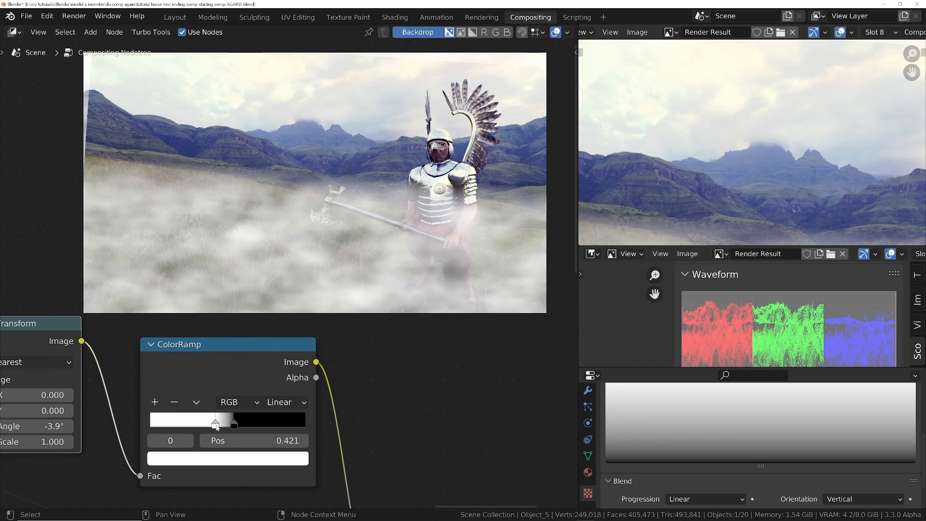
click(234, 458)
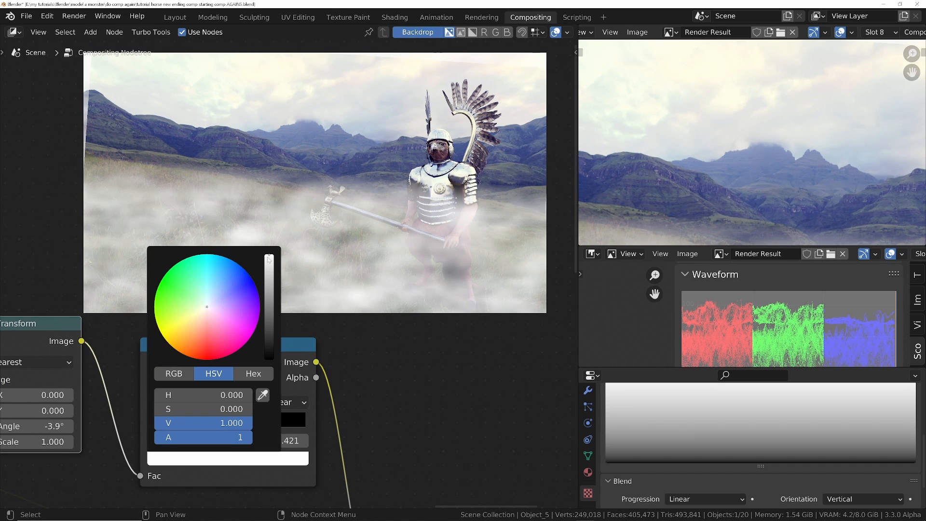
drag(268, 258, 269, 276)
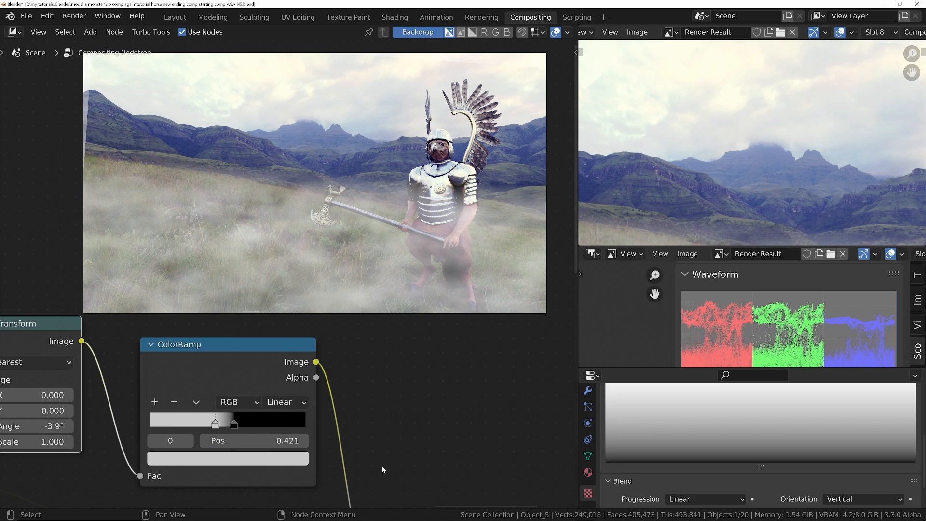
- Examine how the ColorRamp, the graded image and the cloud texture feed the Screen node's inputs
ctrl+middle_drag(388, 361, 434, 419)
middle_drag(434, 420, 354, 327)
scroll(289, 393, up, 1)
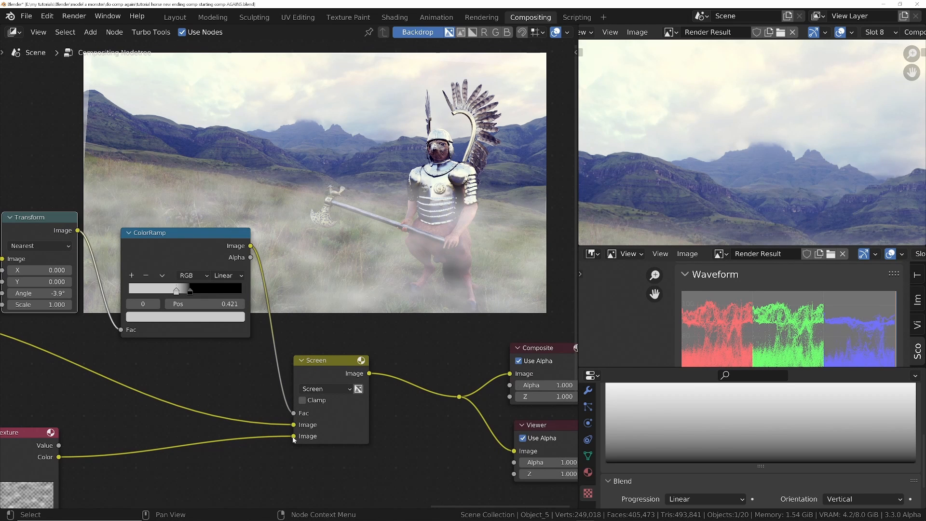
middle_drag(297, 424, 286, 441)
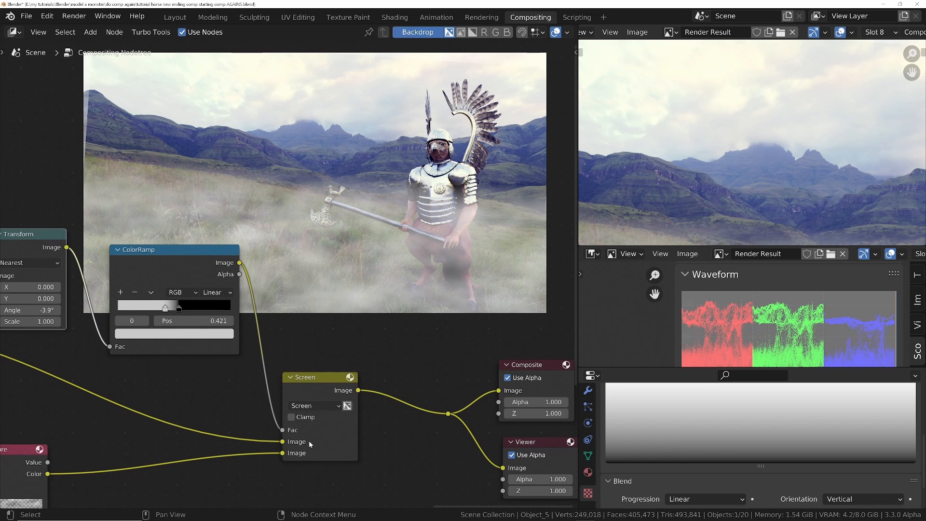
middle_drag(168, 360, 227, 402)
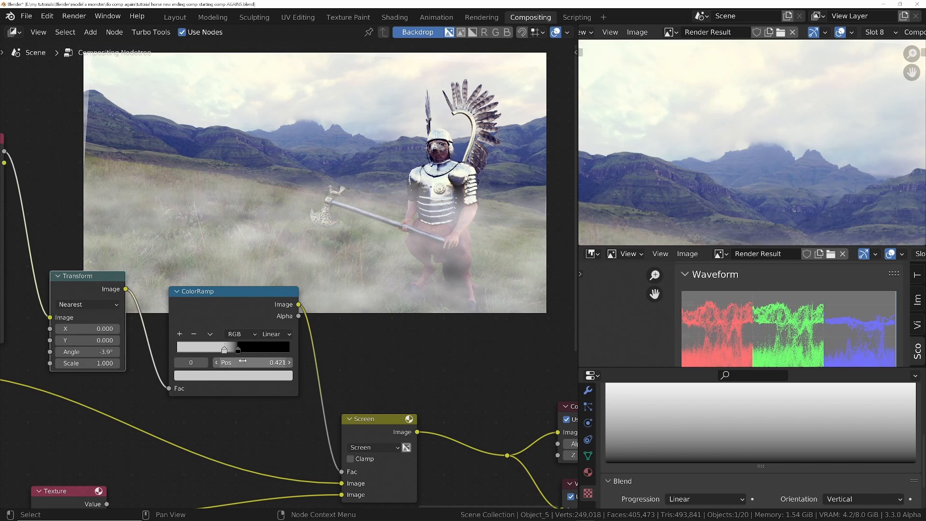
scroll(222, 354, up, 3)
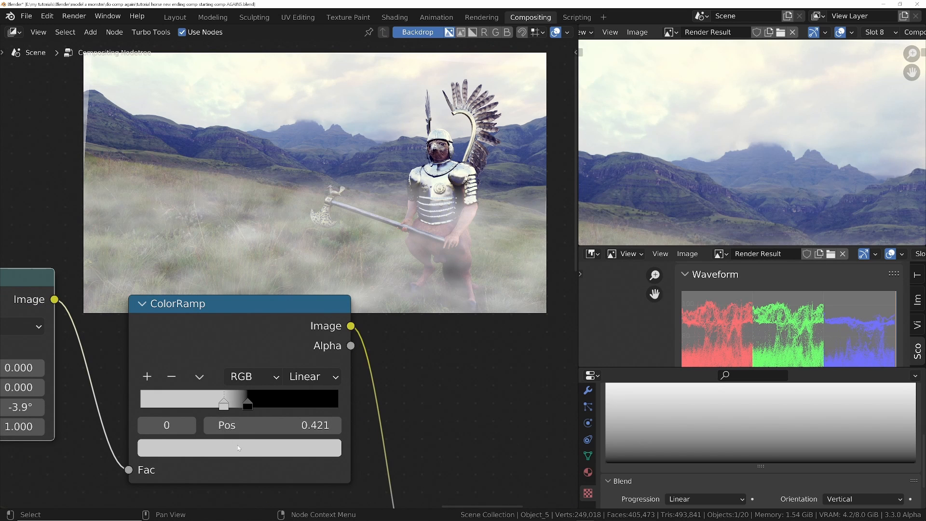
ctrl+middle_drag(385, 347, 424, 483)
middle_drag(430, 495, 418, 370)
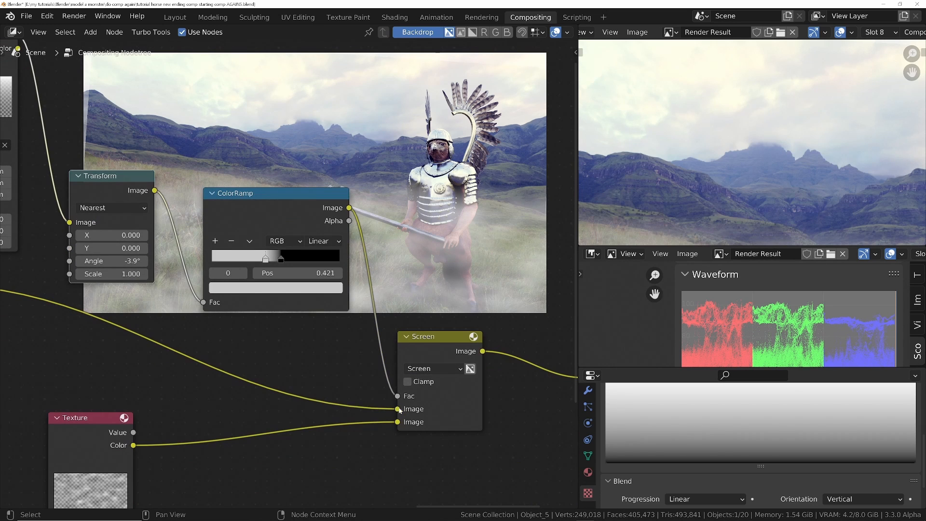
- Set the ColorRamp's light grey stop to an HSV value of 0.372 to weaken the mist
middle_drag(356, 345, 320, 164)
middle_drag(321, 164, 238, 444)
click(239, 445)
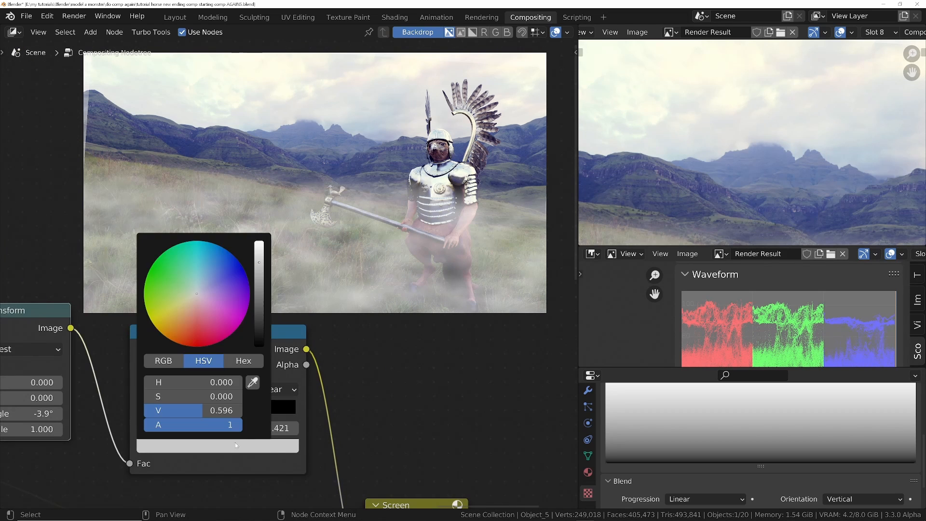
click(260, 270)
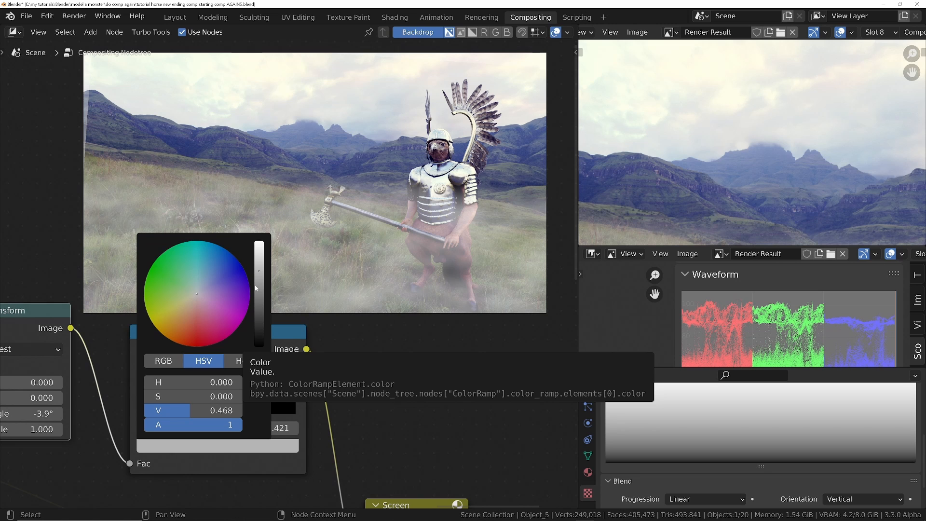
click(255, 288)
click(259, 279)
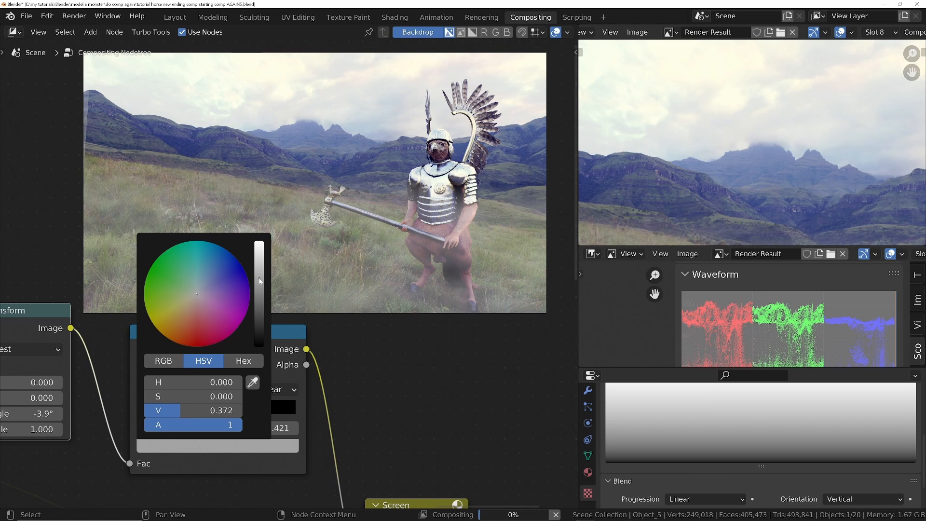
- Insert a ColorRamp node between the mist texture's Color output and the Screen node's second Image input
scroll(353, 289, down, 6)
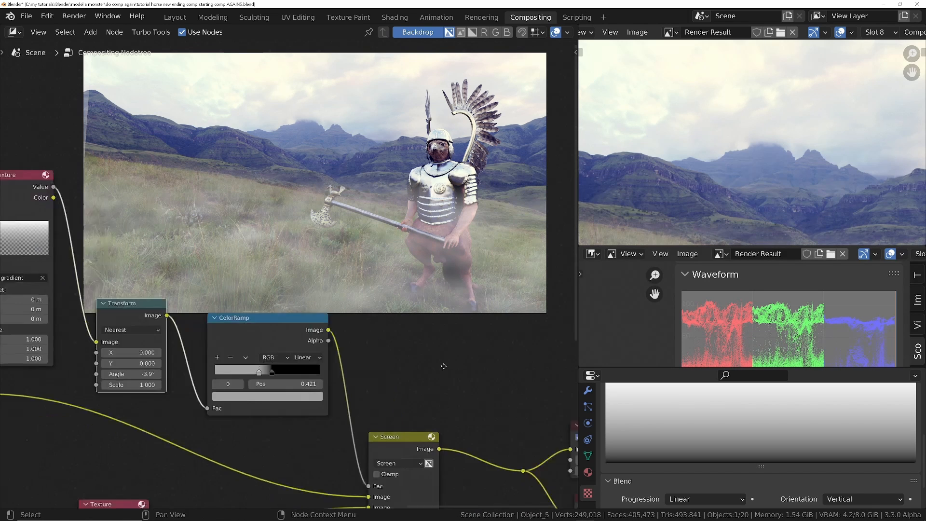
middle_drag(354, 288, 268, 431)
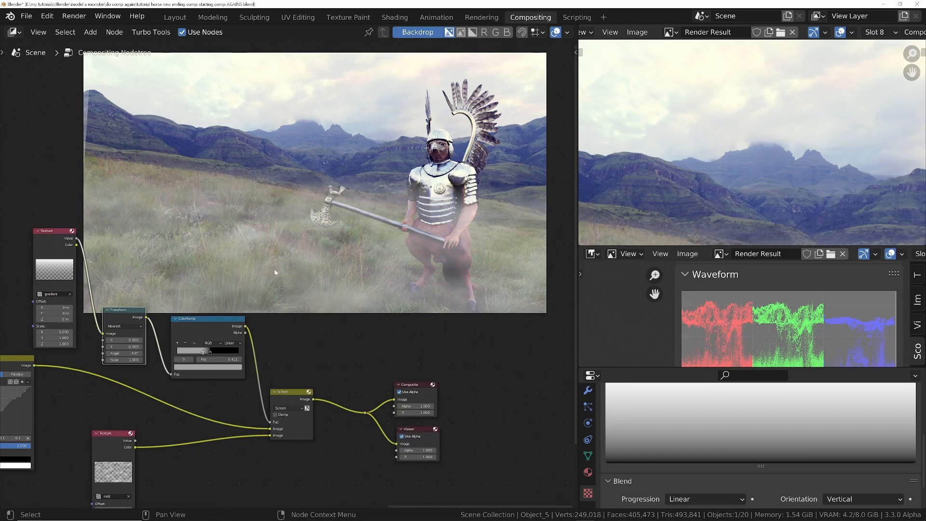
middle_drag(181, 456, 207, 424)
scroll(248, 433, up, 5)
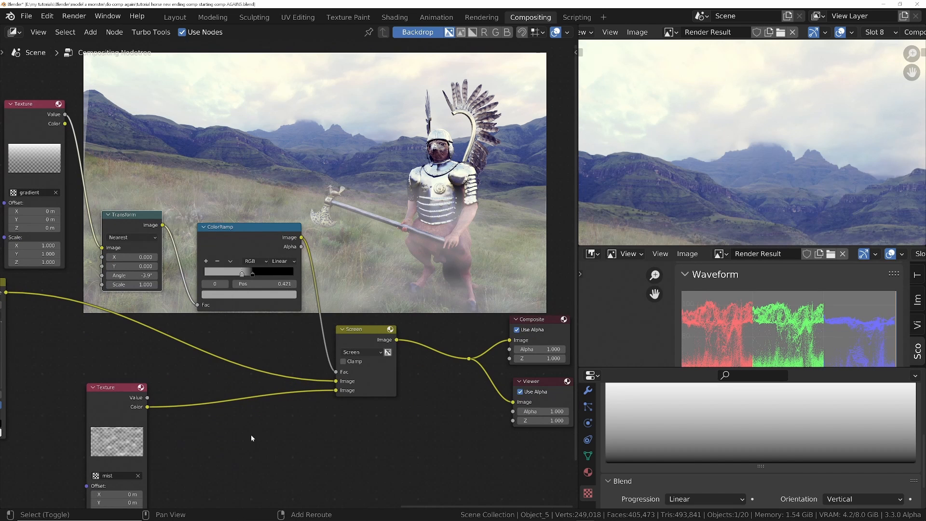
key(shift+a)
text(sramp)
key(Return)
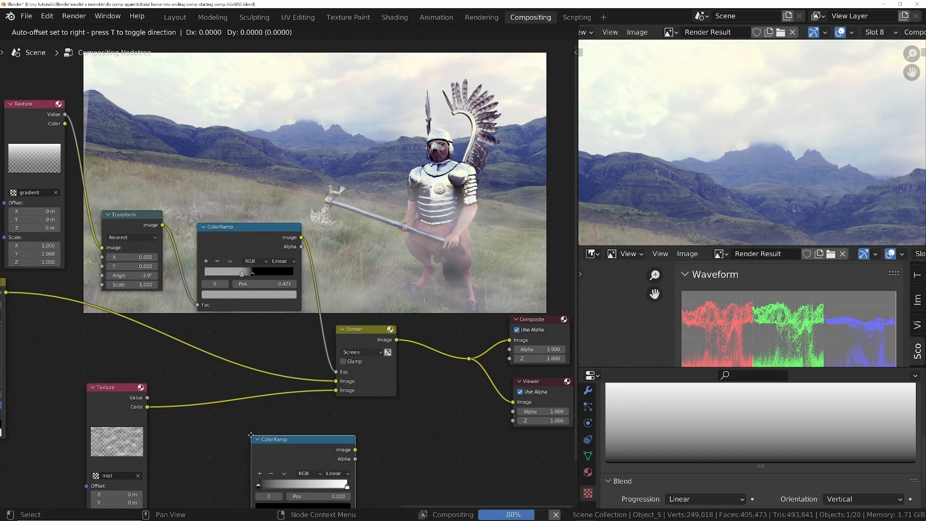
click(175, 392)
scroll(287, 257, up, 3)
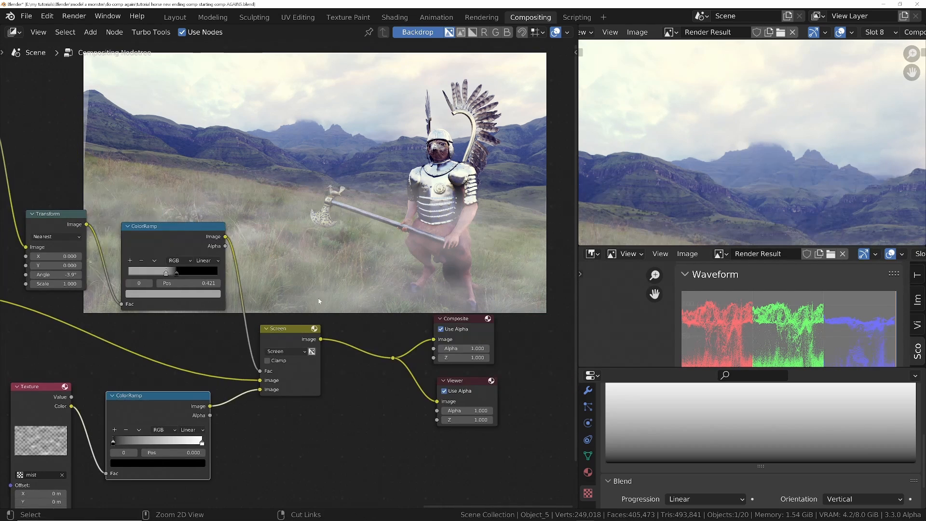
- Move the black stop of the mist texture's ColorRamp to position 0.307 to break the mist into patches
middle_drag(270, 435, 277, 399)
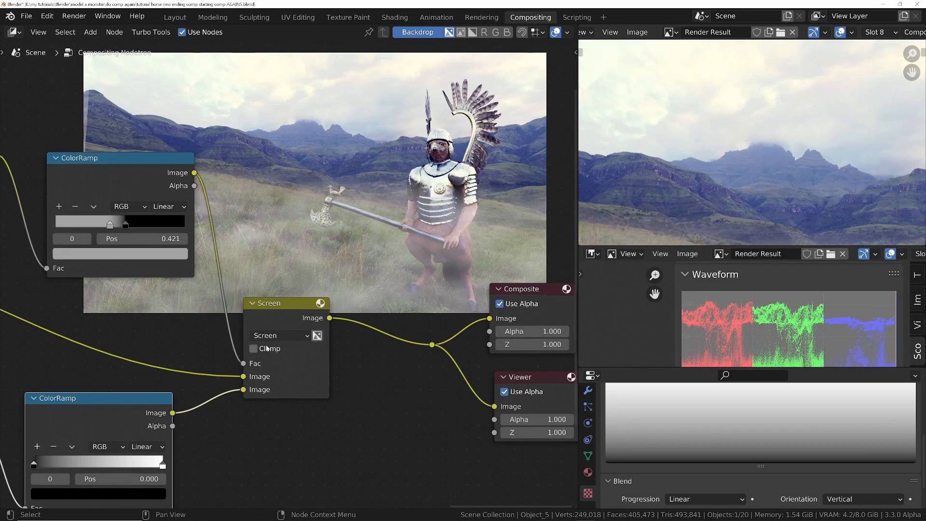
scroll(266, 347, down, 1)
scroll(751, 164, down, 6)
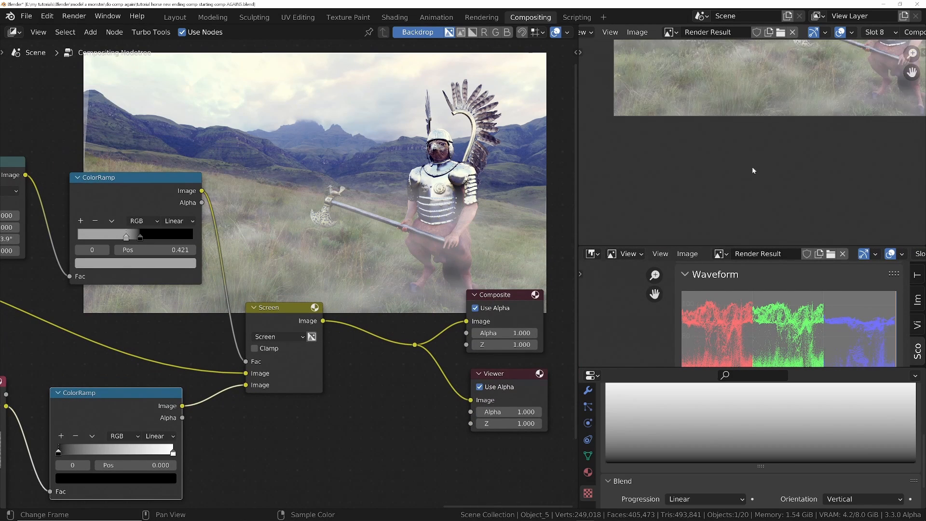
scroll(751, 153, up, 3)
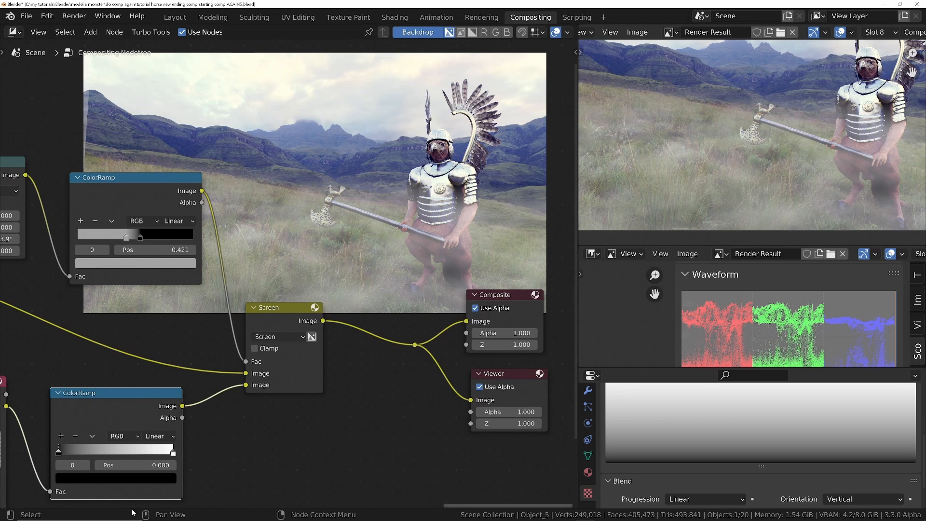
middle_drag(78, 439, 95, 426)
drag(79, 437, 118, 442)
middle_drag(385, 298, 302, 405)
middle_drag(242, 390, 304, 326)
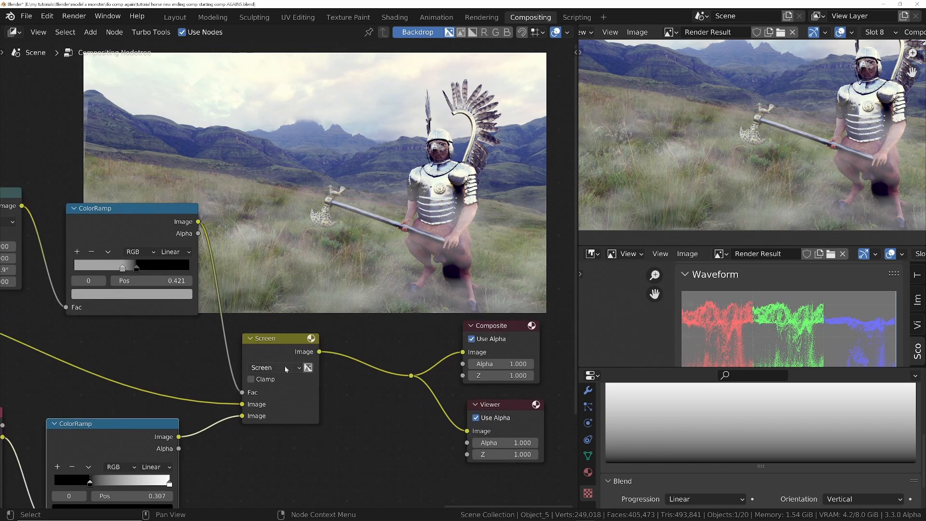
- Bring up the mist texture's settings in place of the gradient's and set its cloud size to 0.50
scroll(723, 463, down, 2)
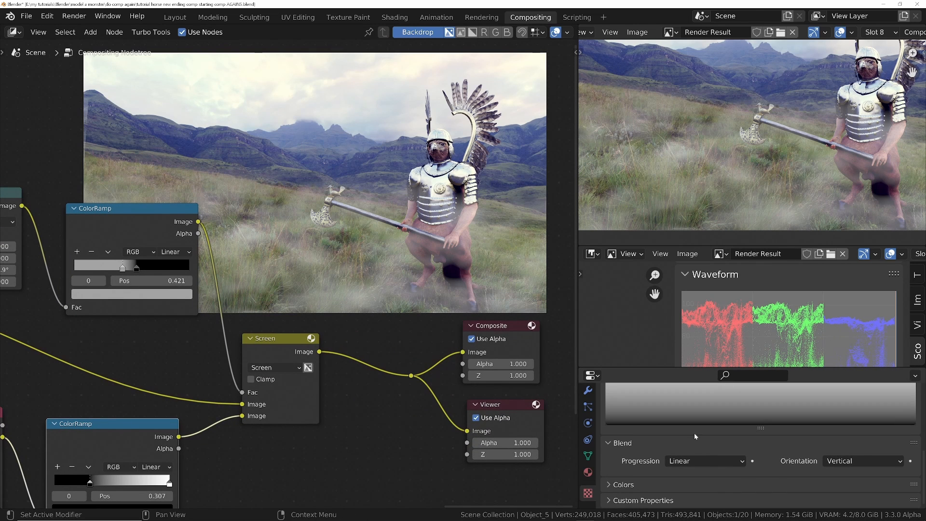
scroll(695, 436, up, 3)
click(609, 410)
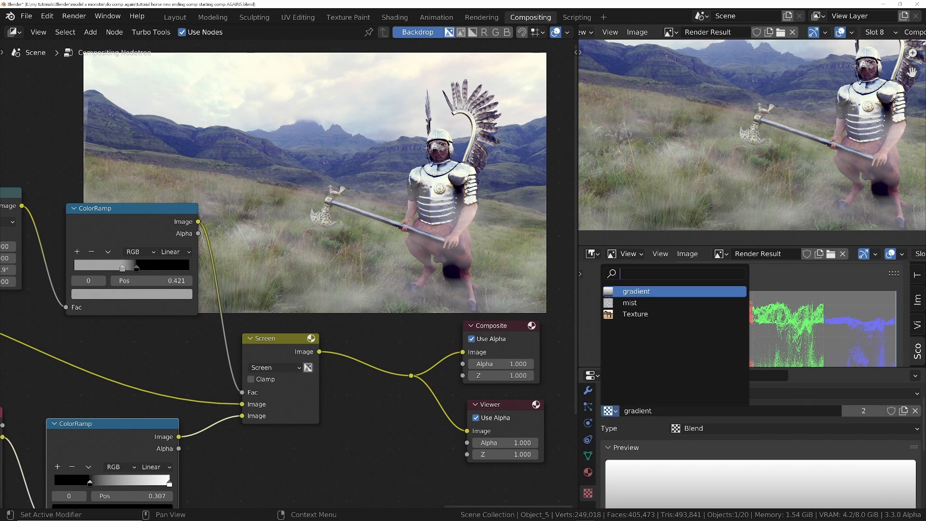
click(629, 302)
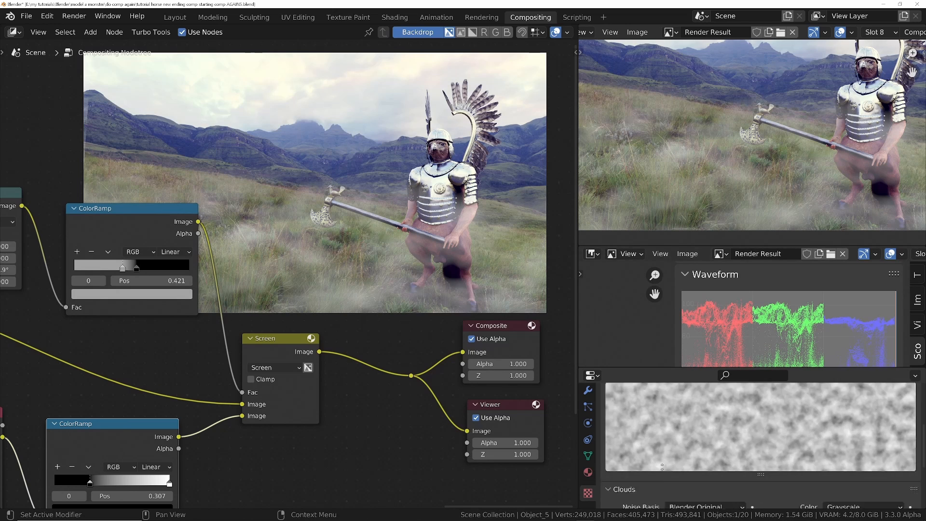
scroll(668, 412, down, 5)
click(705, 455)
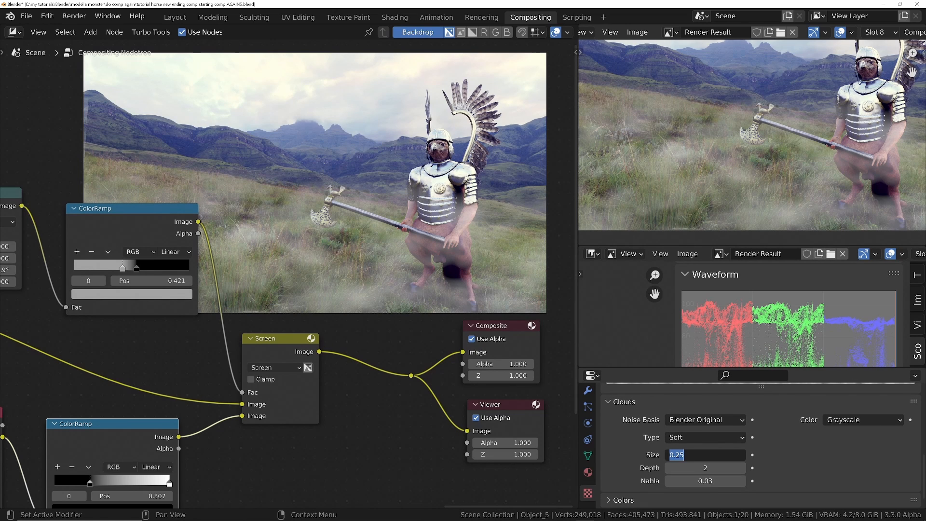
text(0.5)
key(Return)
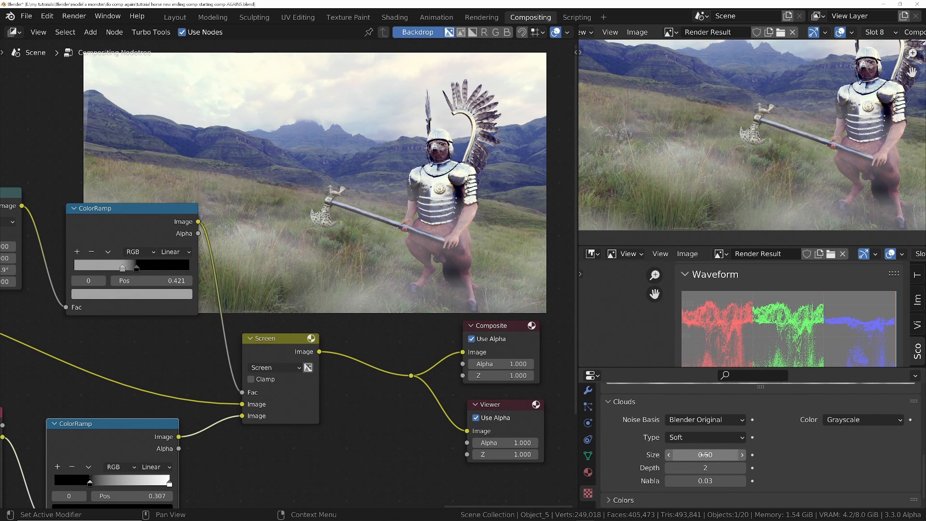
- Reduce the mist texture's cloud size to 0.30
click(705, 454)
text(0.3)
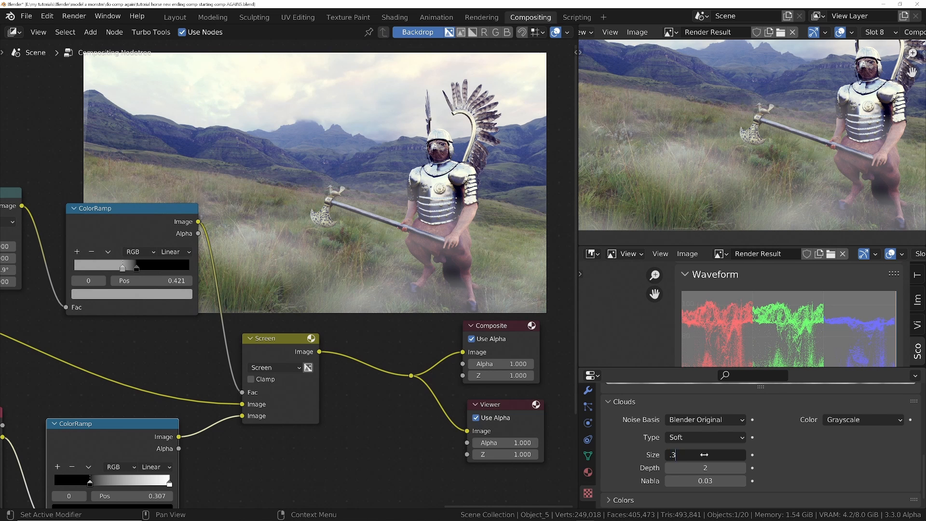
key(Return)
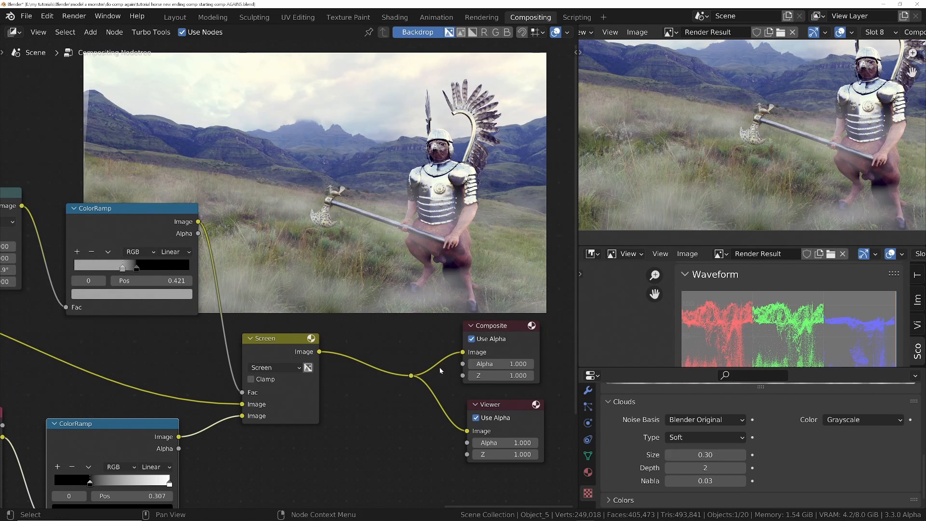
- Change the mist clouds' noise basis to Improved Perlin
middle_drag(420, 278, 367, 328)
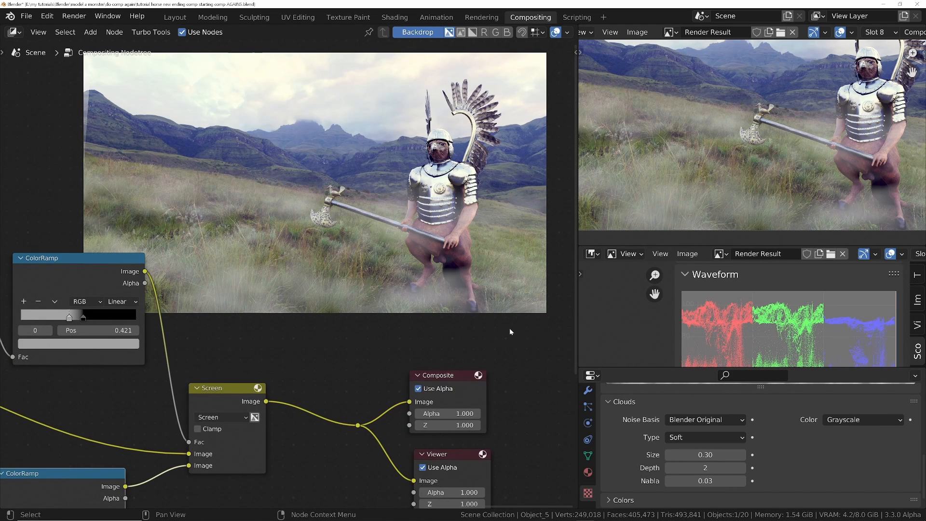
click(715, 418)
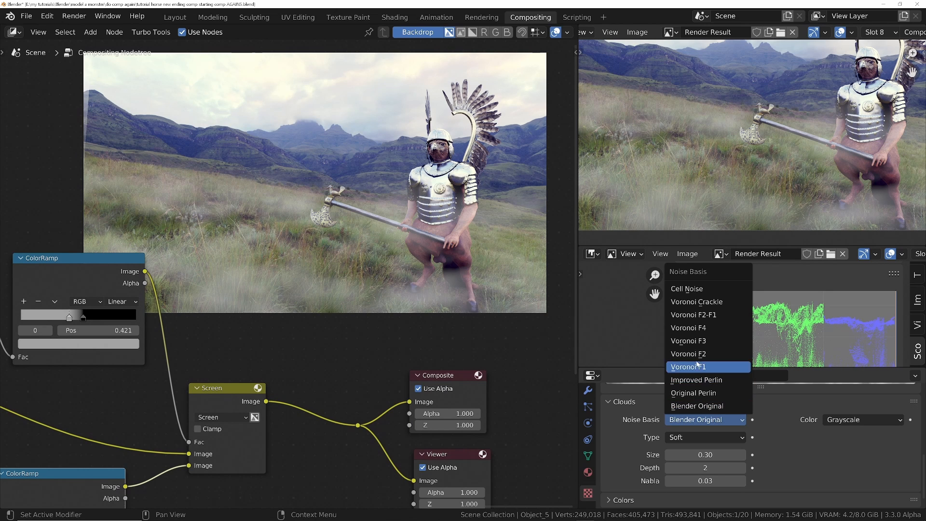
click(698, 380)
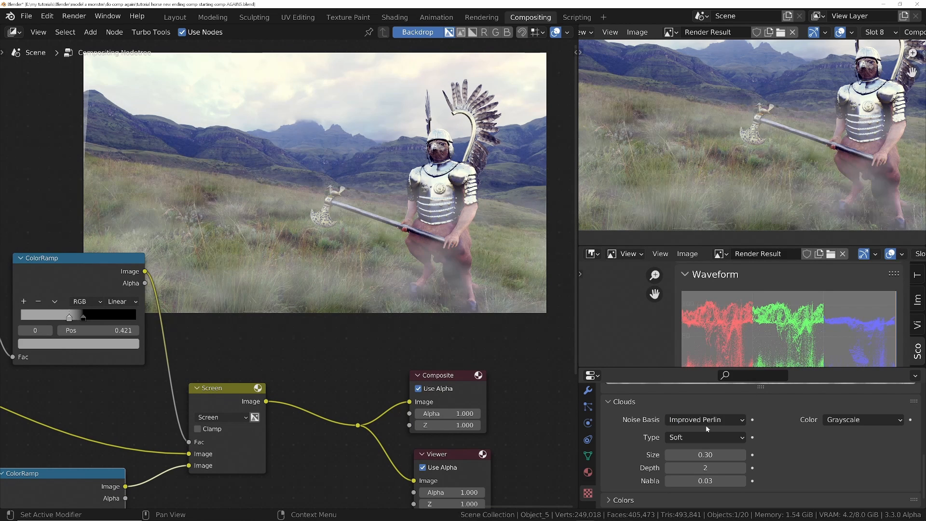
- Try the Voronoi F4 and Cell Noise bases on the mist clouds and return to Improved Perlin
click(706, 425)
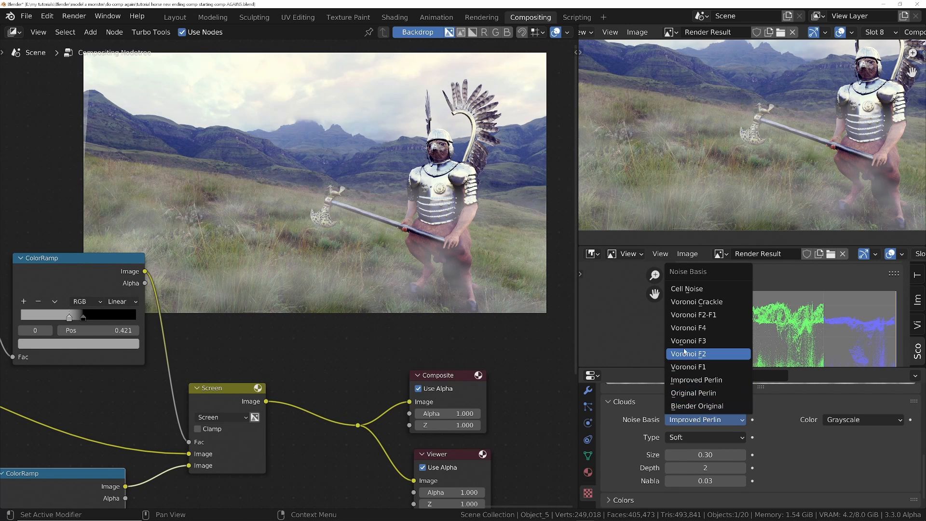
click(685, 332)
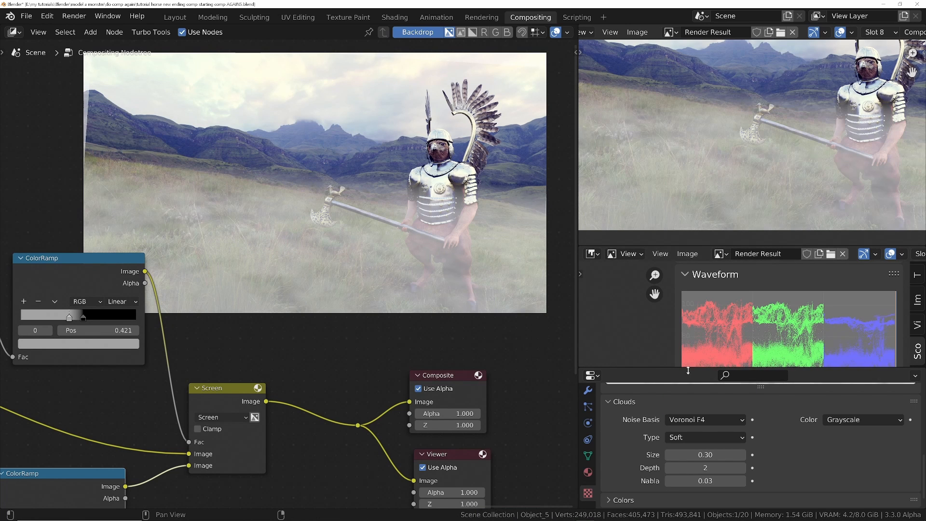
click(705, 420)
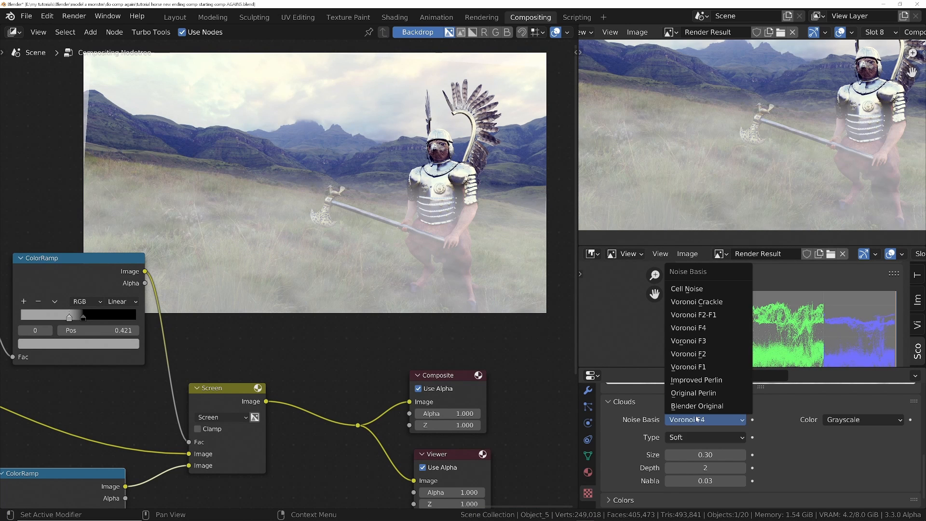
click(694, 291)
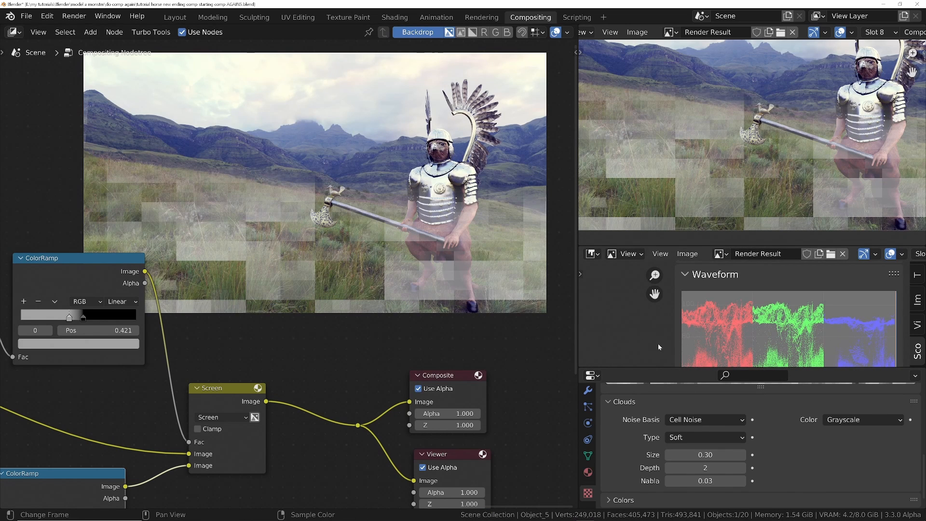
click(683, 421)
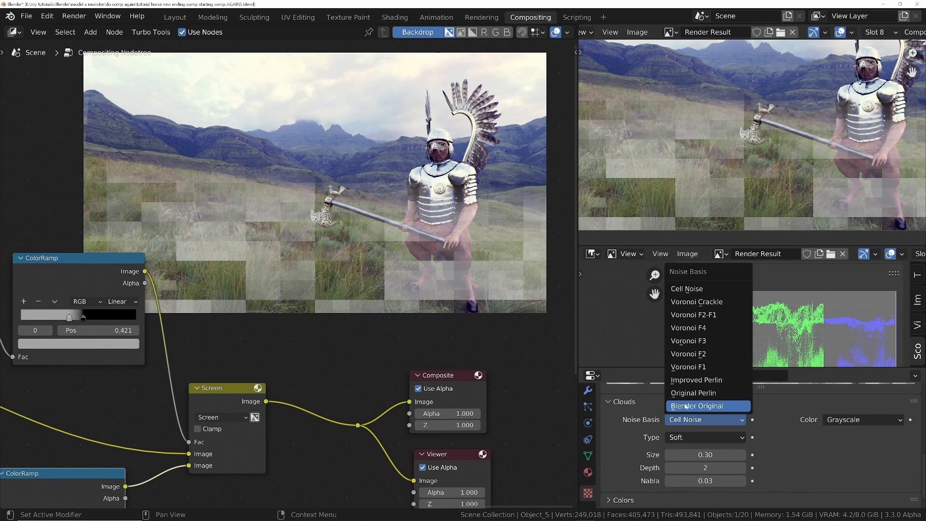
click(694, 380)
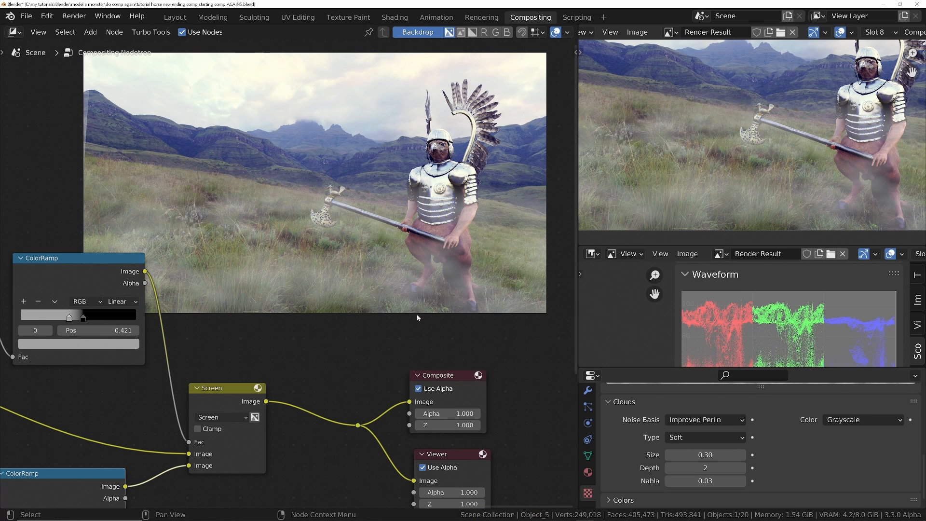
- Move the Composite and Viewer nodes with their reroute further from the Screen node to make room for another node
scroll(357, 289, down, 3)
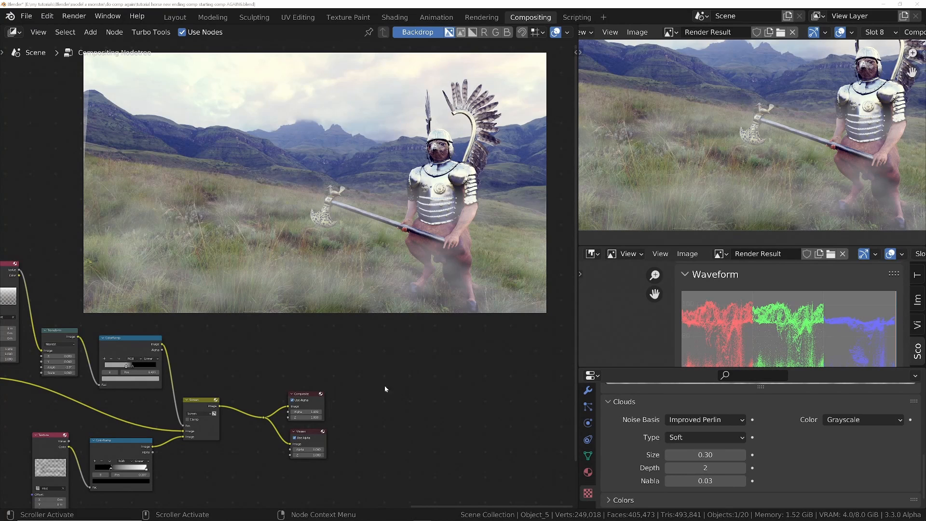
drag(390, 358, 278, 437)
key(g)
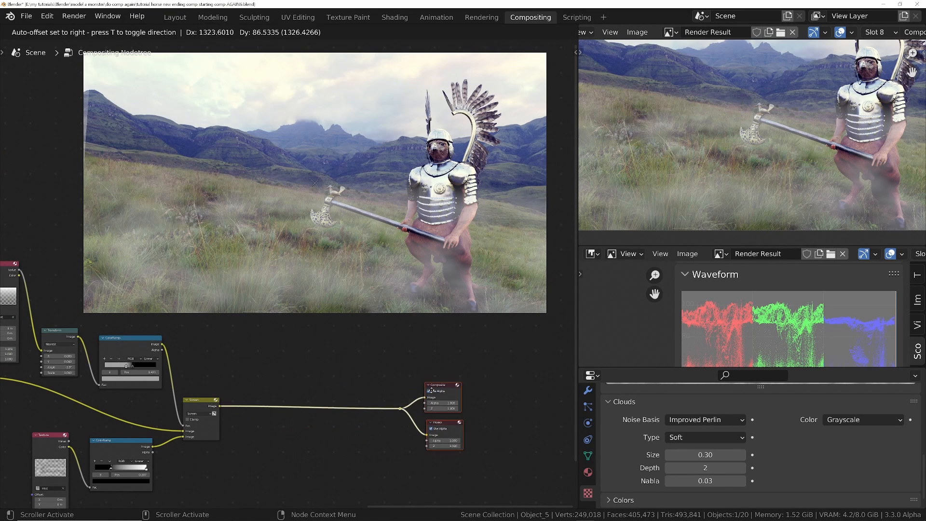
click(451, 391)
- Insert a Lens Distortion node between the Screen node and the Composite and Viewer outputs
key(shift+a)
text(lens)
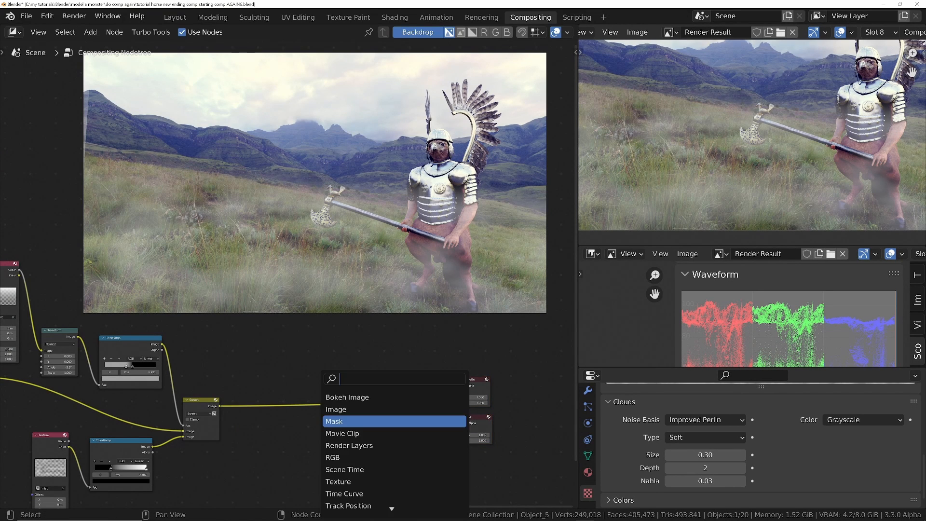
key(Return)
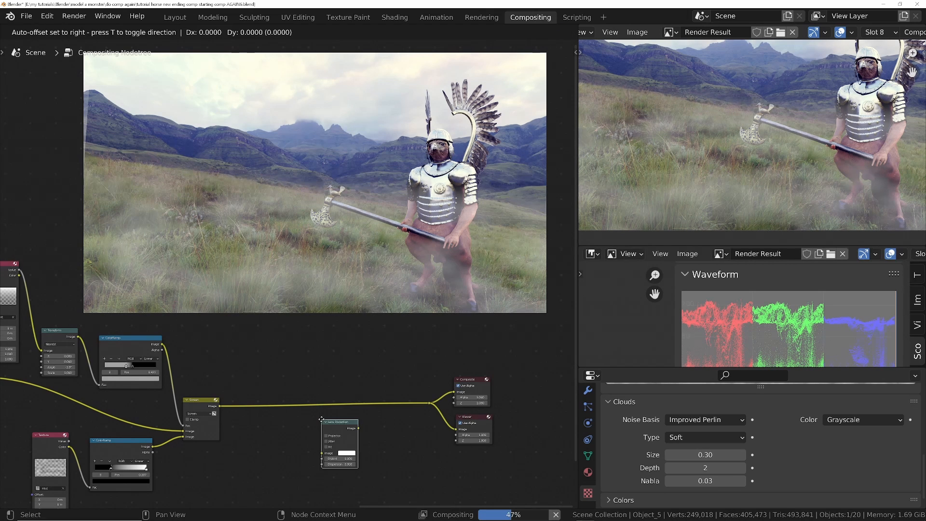
click(376, 369)
mouse_move(375, 370)
ctrl+middle_down()
mouse_move(374, 329)
mouse_move(374, 360)
ctrl+middle_up()
- Set the gradient's Transform scale to 1.2 so the tilted mask covers the image's left edge
middle_drag(631, 101, 767, 212)
scroll(639, 119, up, 4)
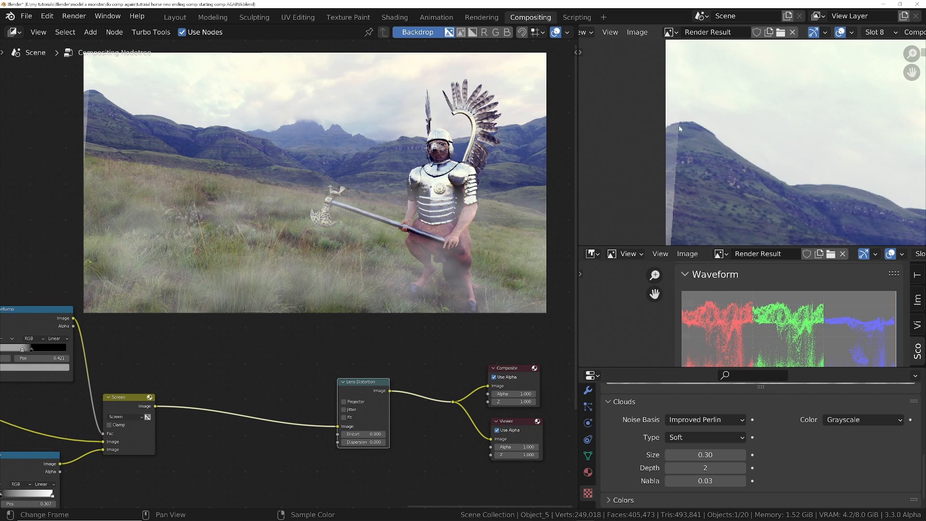
middle_drag(102, 352, 375, 368)
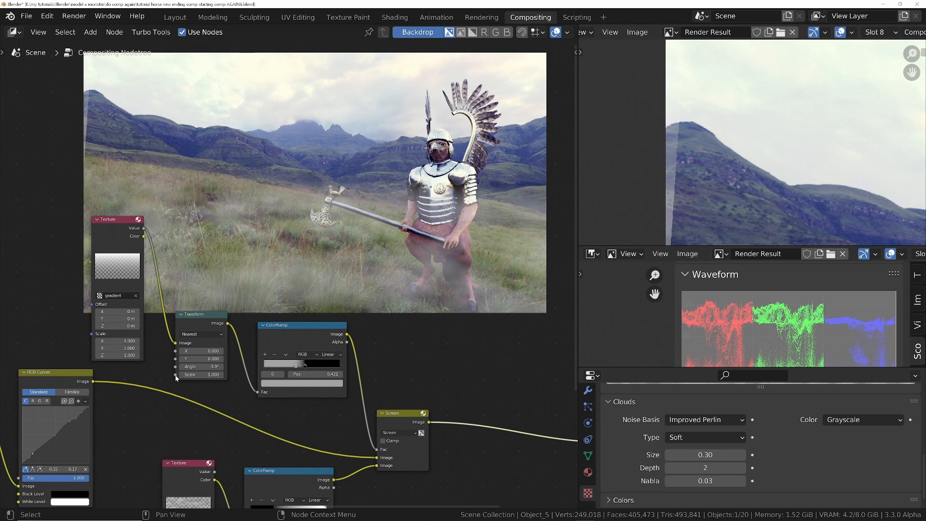
scroll(177, 379, up, 2)
click(193, 375)
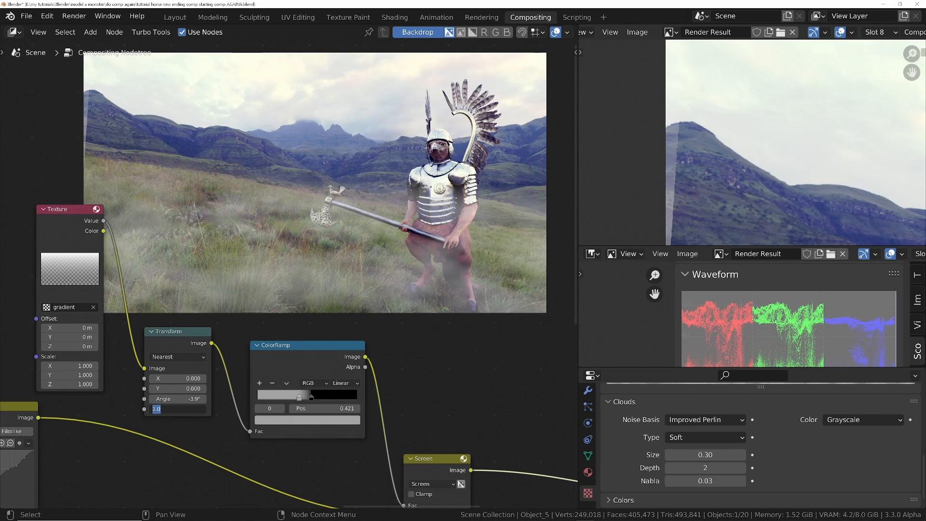
text(1.2)
key(Return)
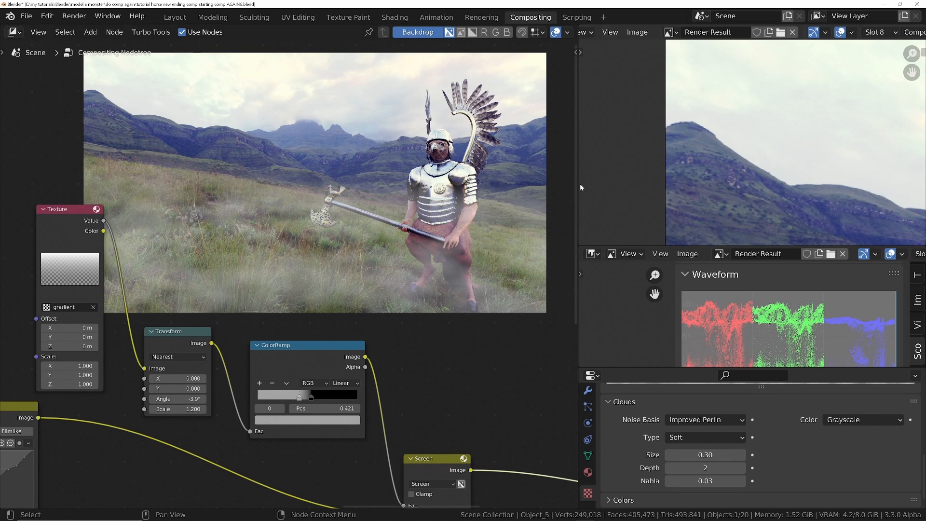
- Try a Dispersion of 0.2 on the Lens Distortion node
ctrl+middle_drag(469, 282, 270, 434)
middle_drag(504, 359, 318, 380)
ctrl+middle_drag(386, 404, 360, 415)
scroll(359, 415, up, 3)
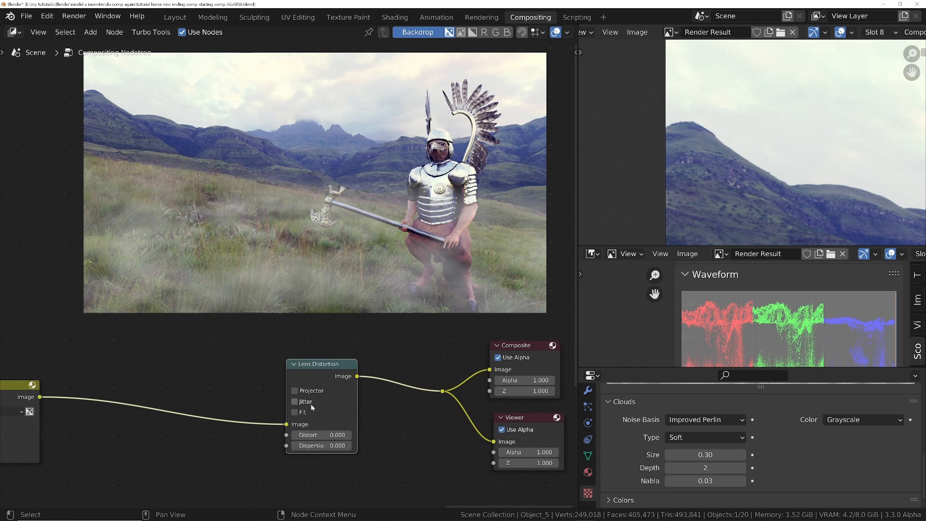
click(320, 445)
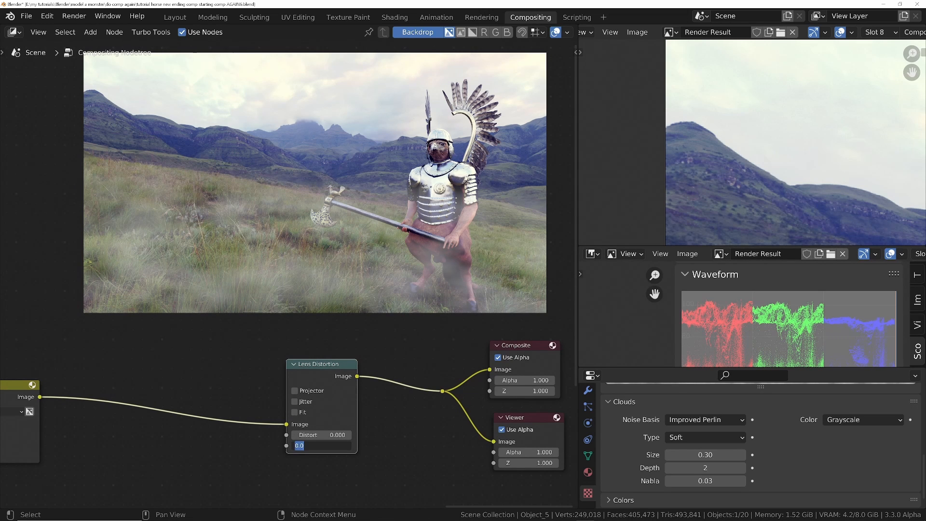
text(0.2)
key(Return)
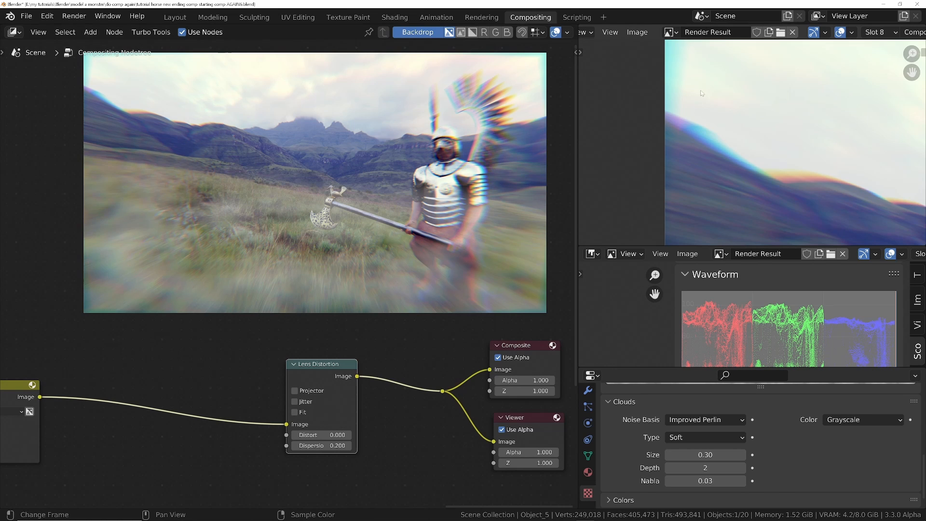
- Enable Fit on the Lens Distortion node to crop the distorted borders and set its Dispersion to 0.02
middle_drag(700, 91, 696, 130)
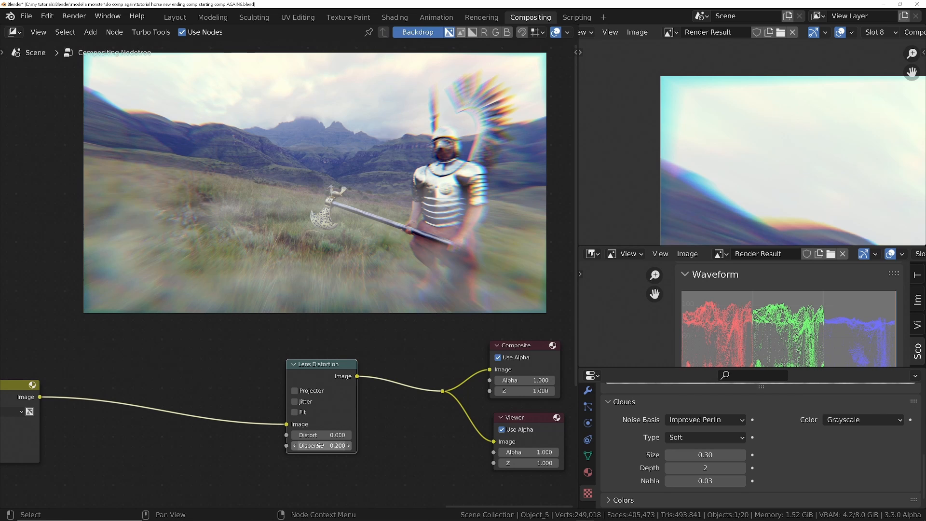
click(294, 413)
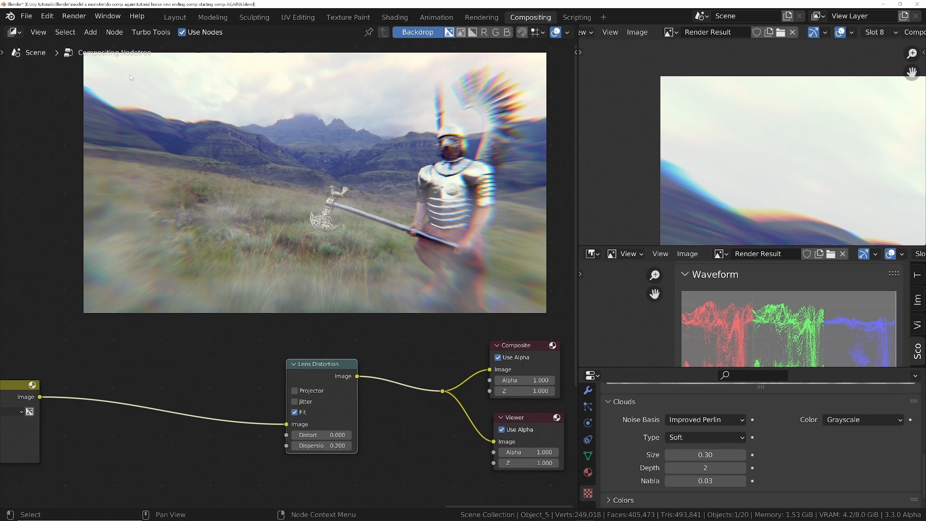
double_click(318, 445)
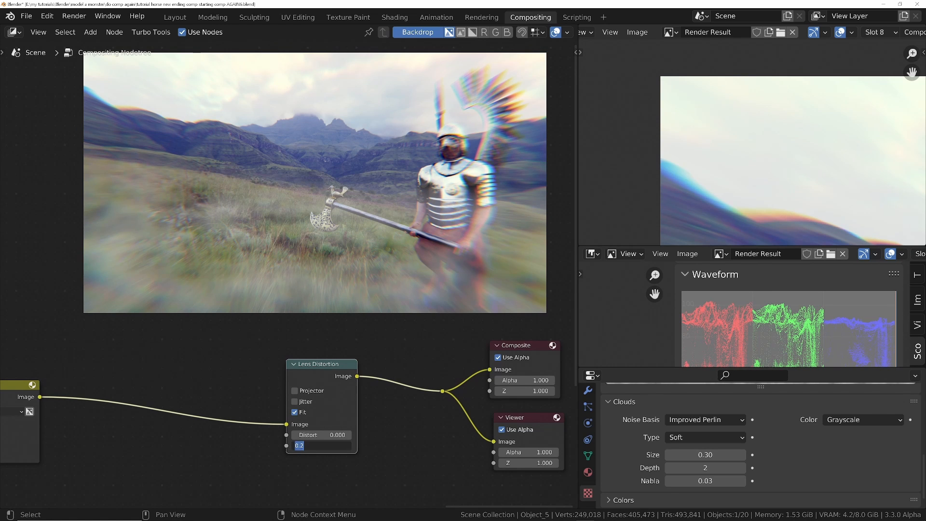
text(0.02)
key(Return)
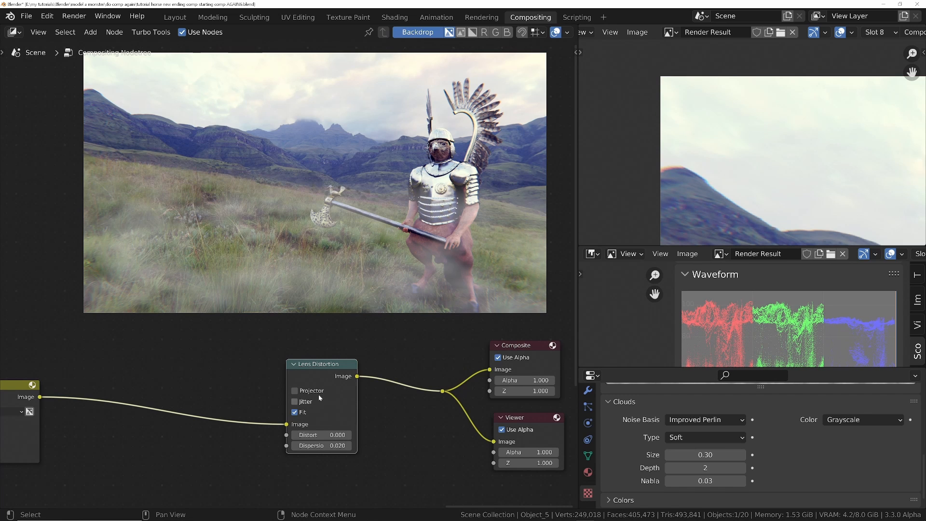
scroll(318, 394, down, 2)
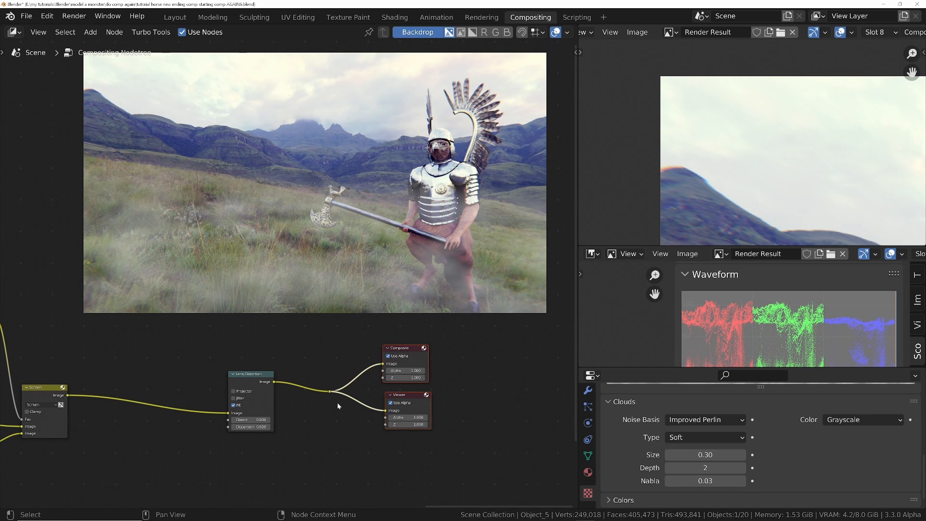